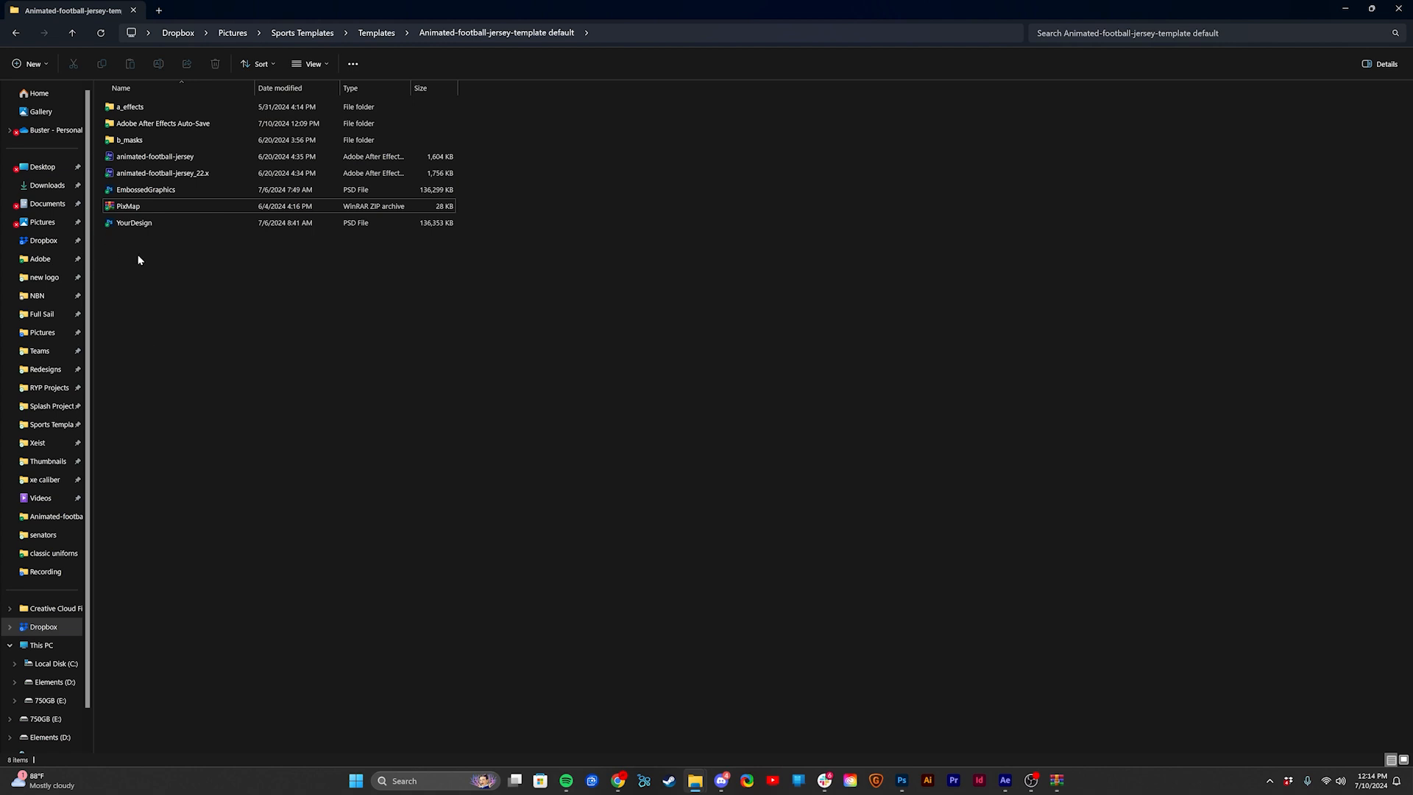
Step: Extract PixMap.zip into a PixMap folder inside the Animated-football-jersey-template default folder
double_click(169, 210)
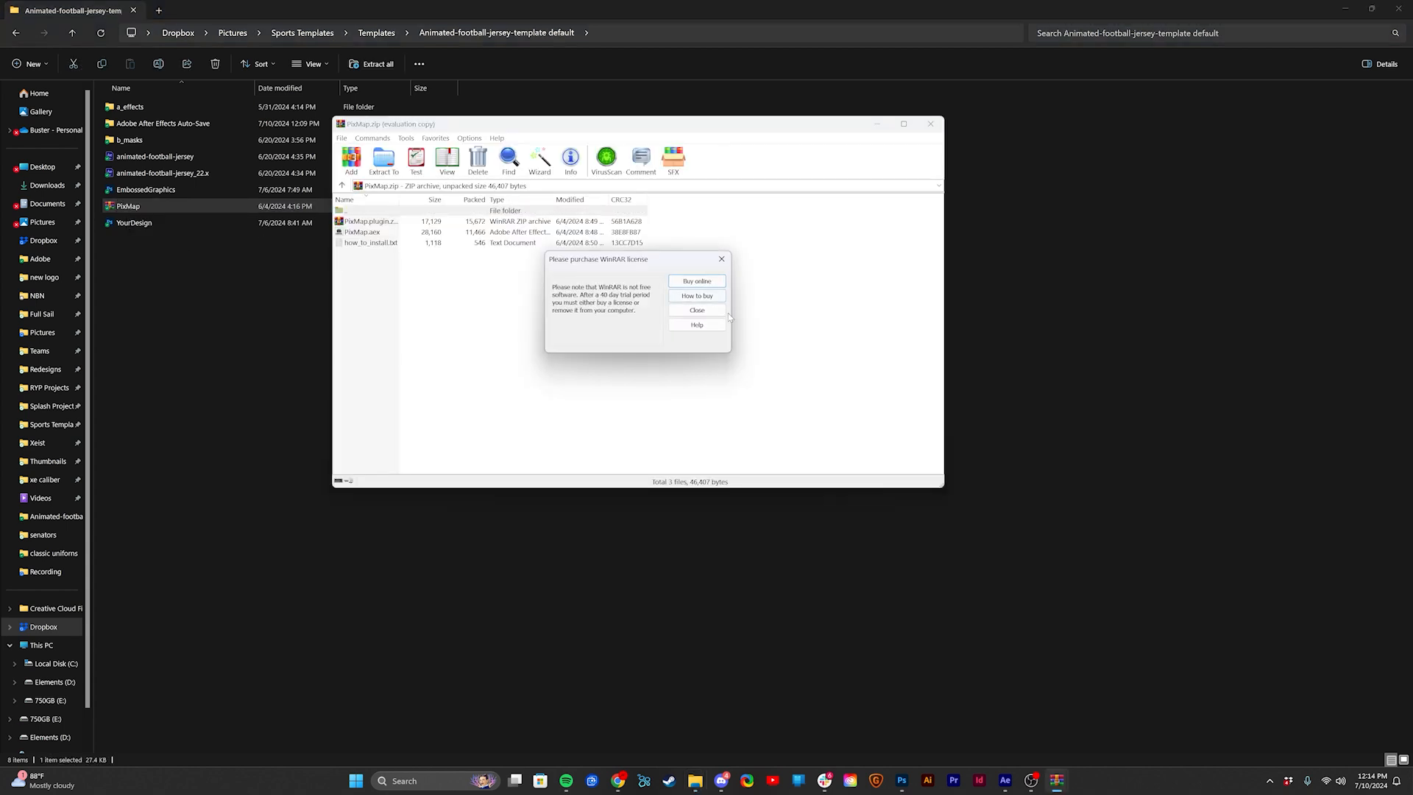
left_click(689, 308)
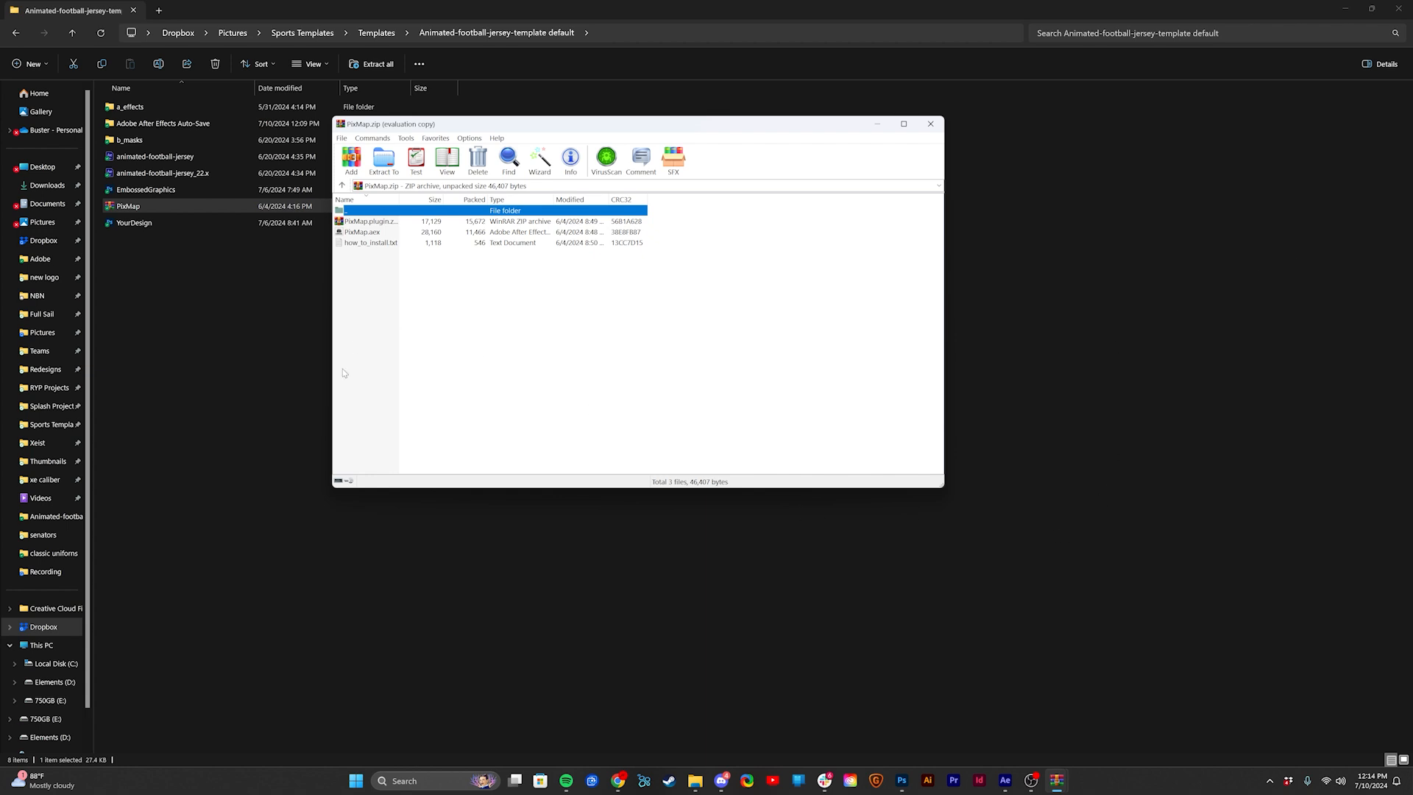
left_click(391, 165)
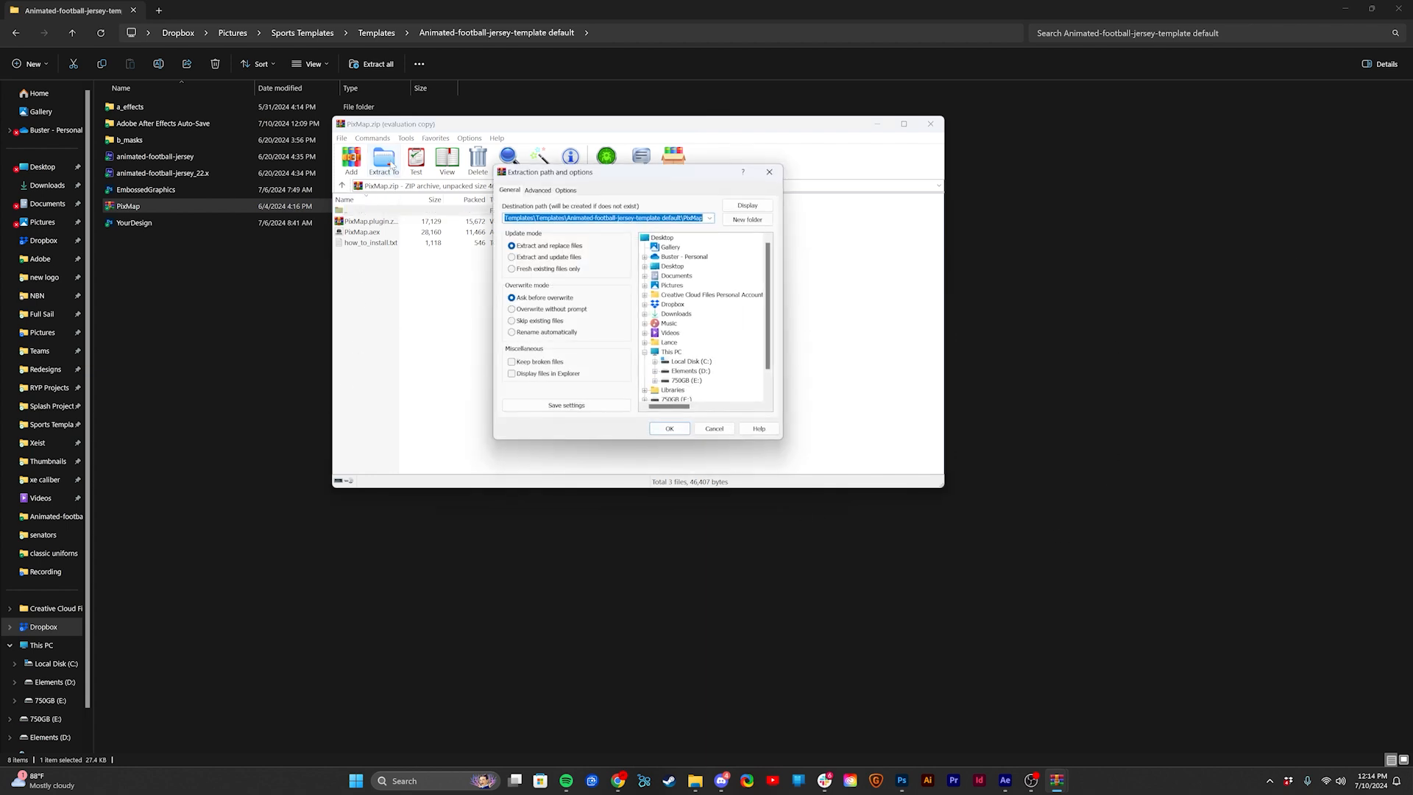
left_click(666, 427)
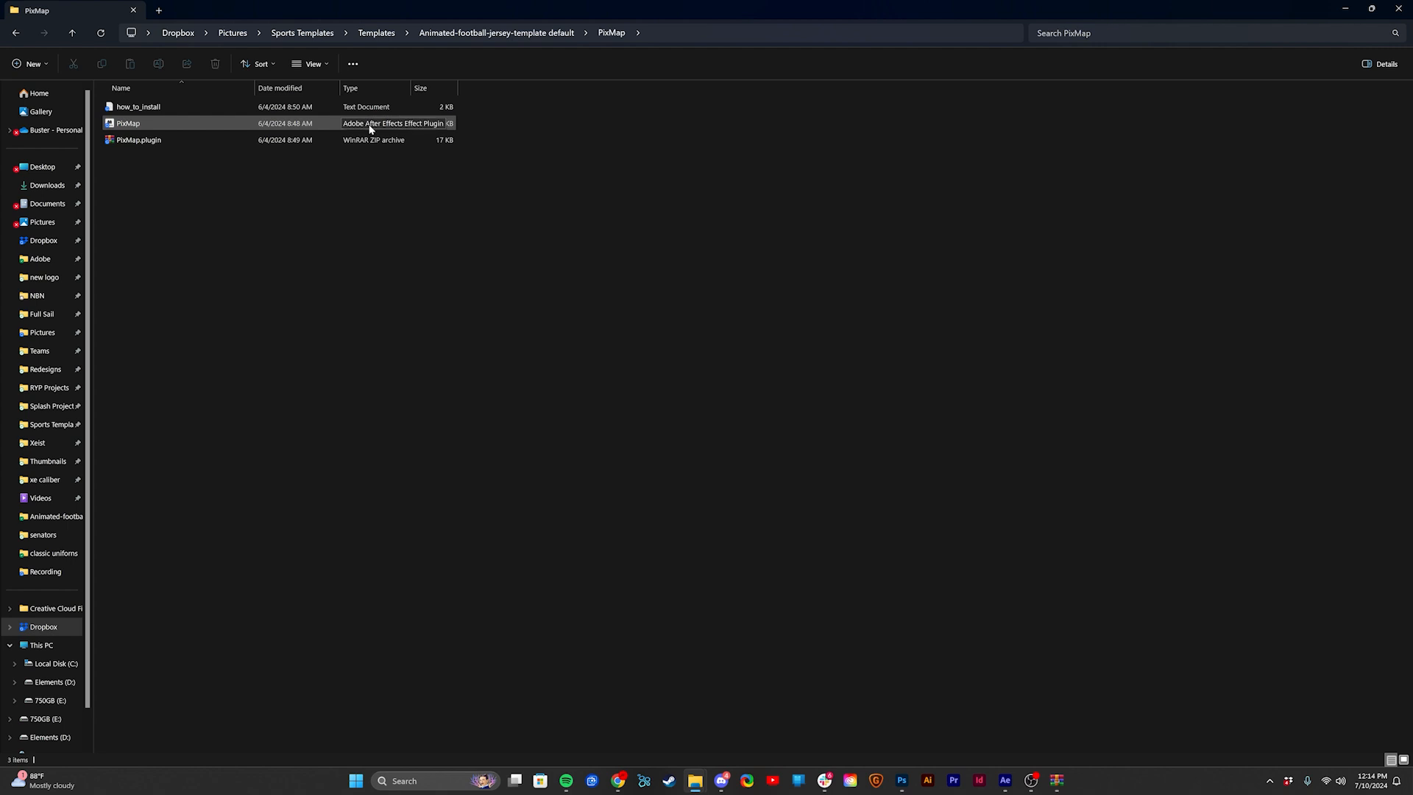
Step: Open how_to_install from the extracted PixMap folder and copy the default PC plug-ins path
left_click(370, 128)
double_click(263, 108)
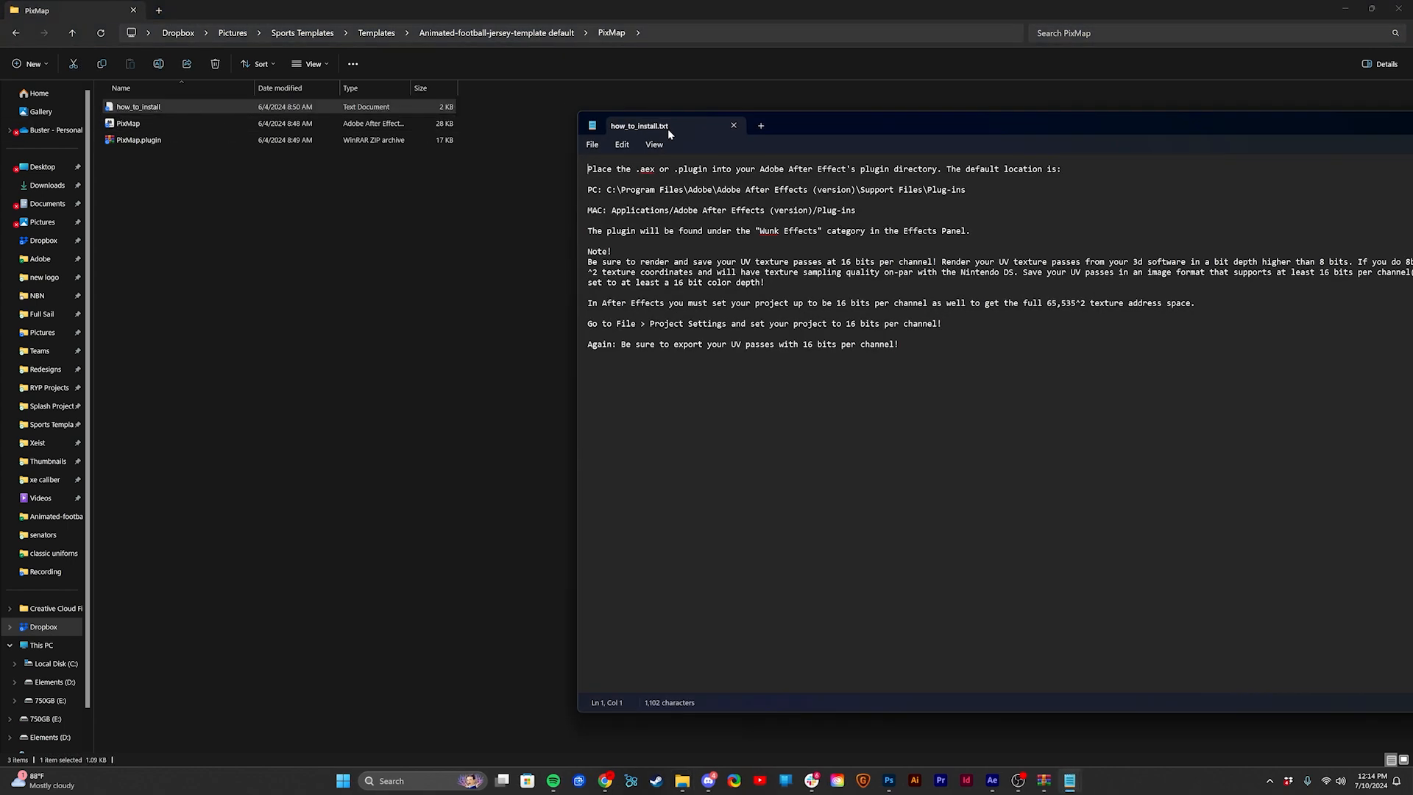
left_click_drag(810, 122, 748, 108)
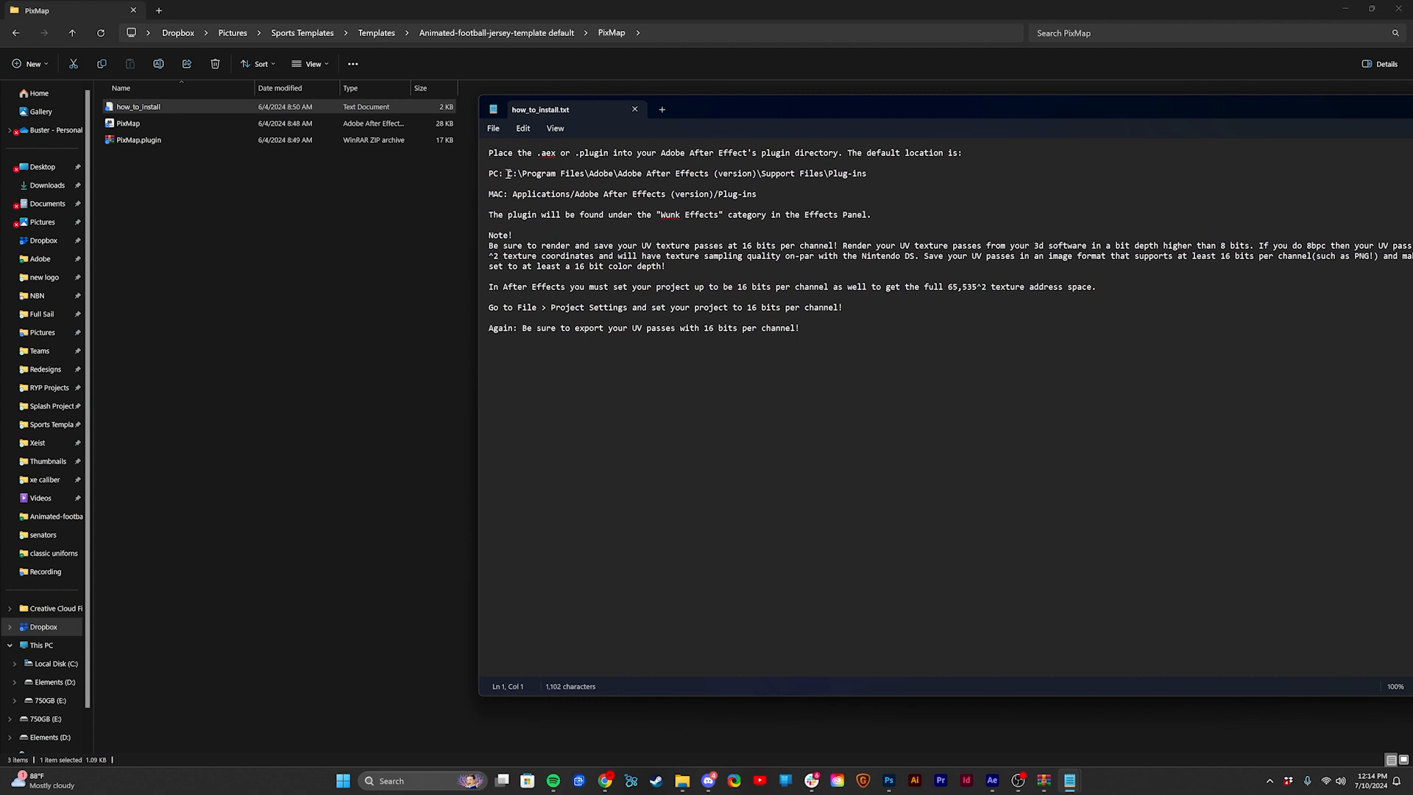
left_click_drag(508, 174, 867, 175)
key("ctrl+c")
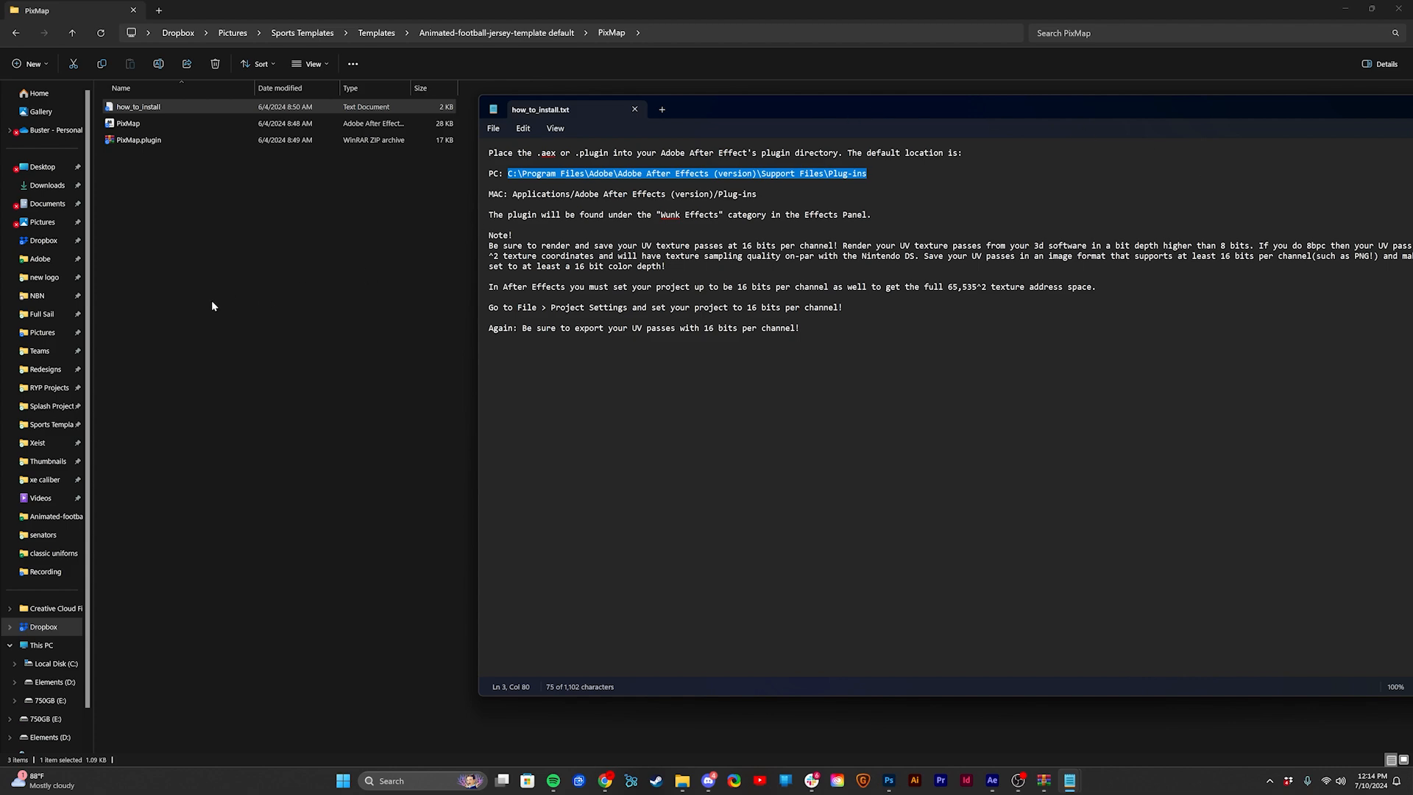
Step: In a new file browser tab, go to C:\Program Files\Adobe\Adobe After Effects 2024\Support Files\Plug-ins and open its Effects folder
left_click(213, 306)
left_click(159, 12)
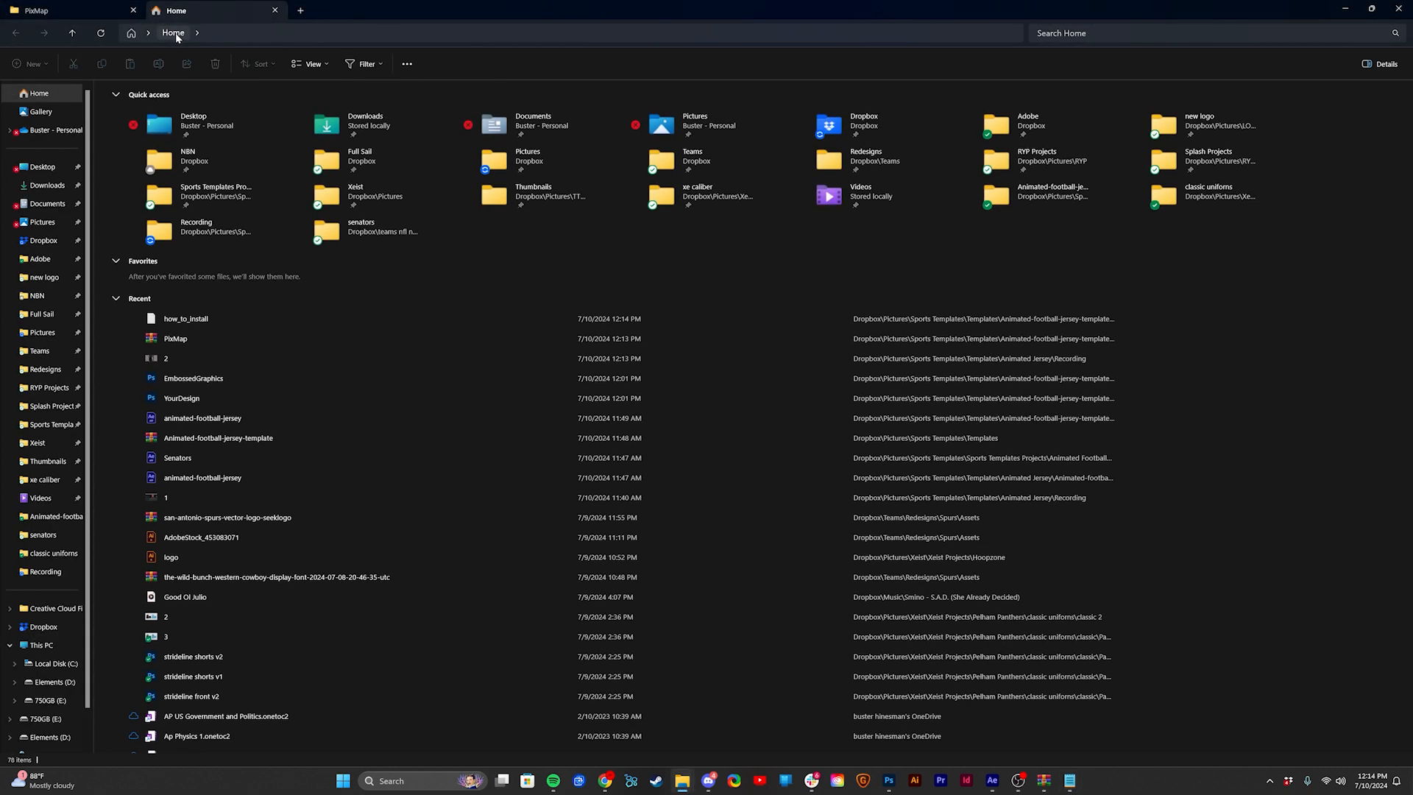
left_click(177, 37)
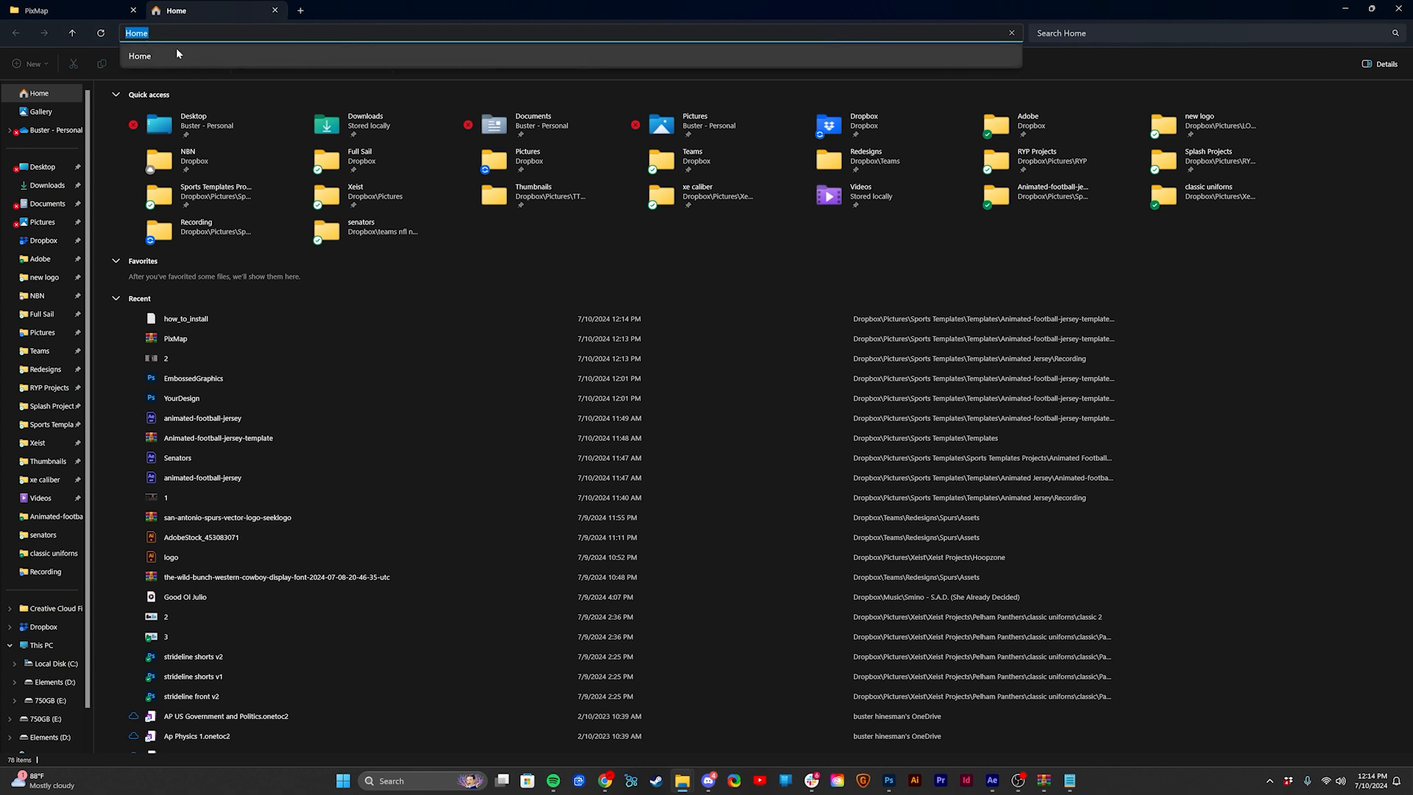
key("ctrl+v")
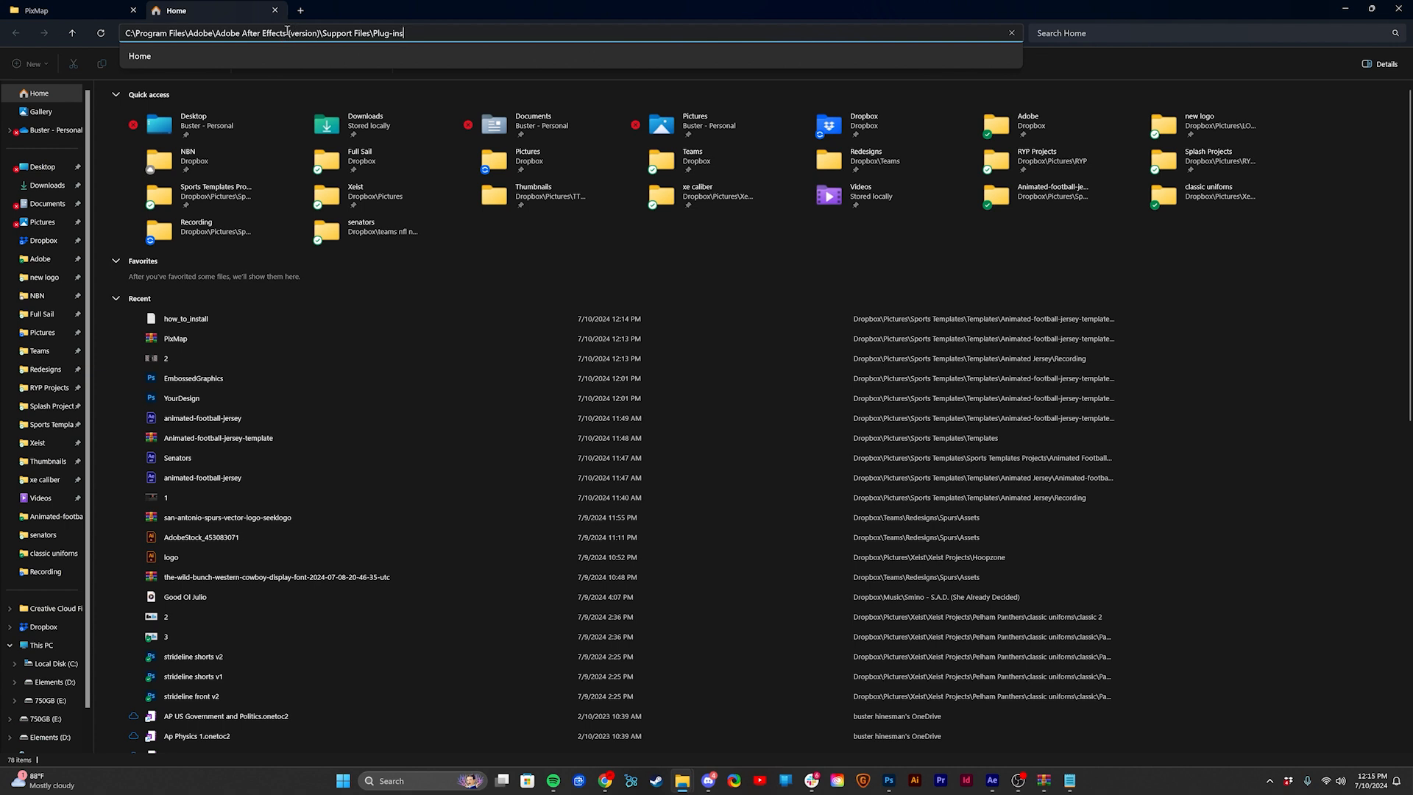
left_click_drag(287, 32, 322, 36)
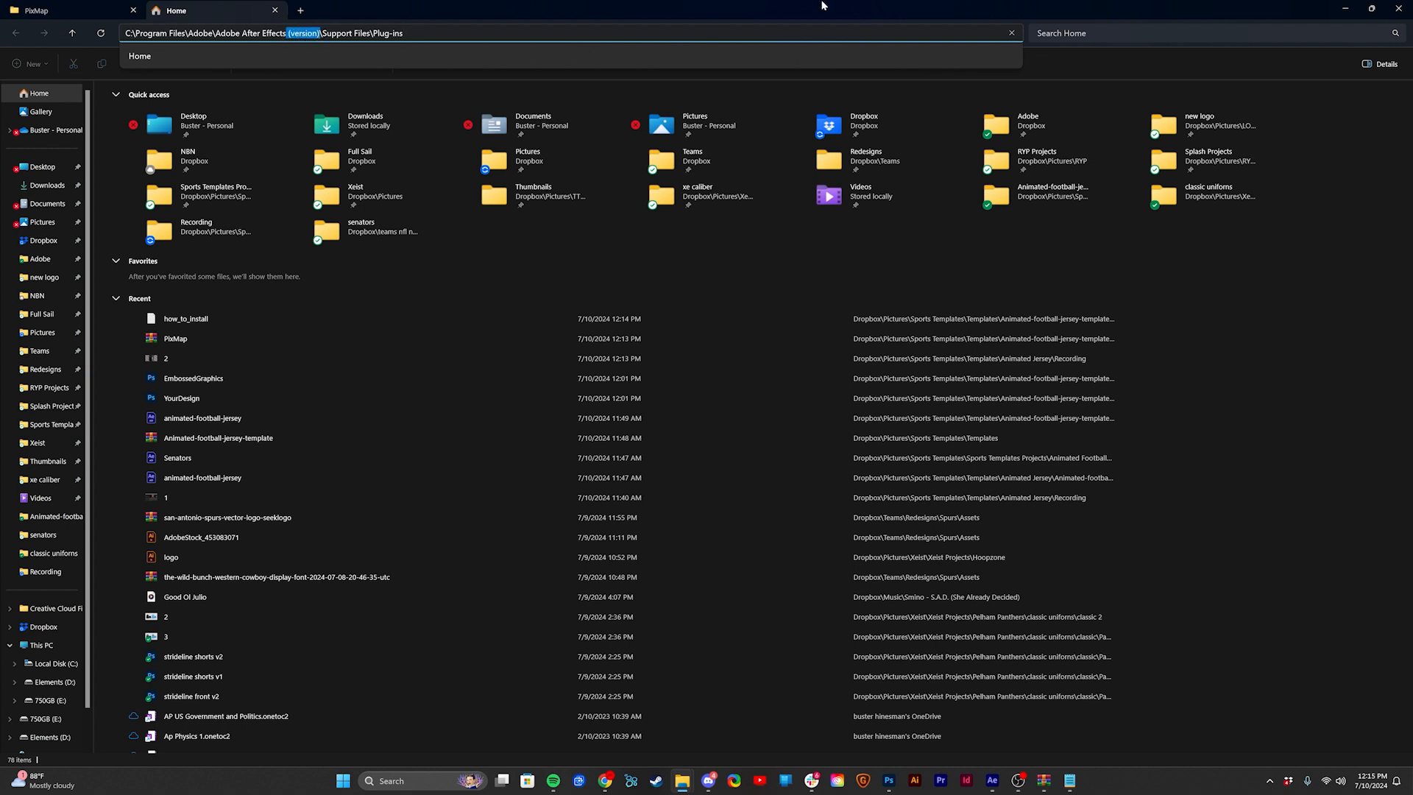
type("20")
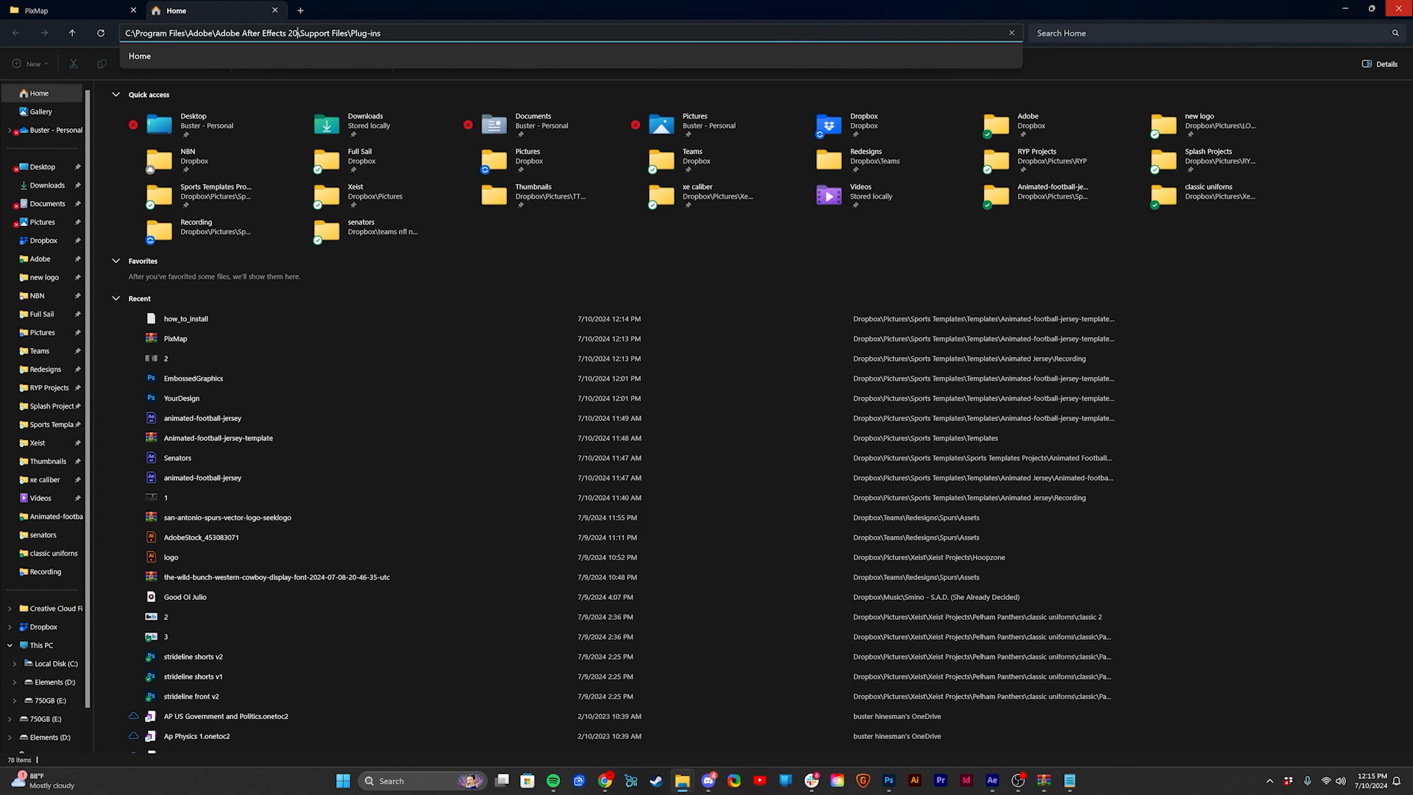
type("24")
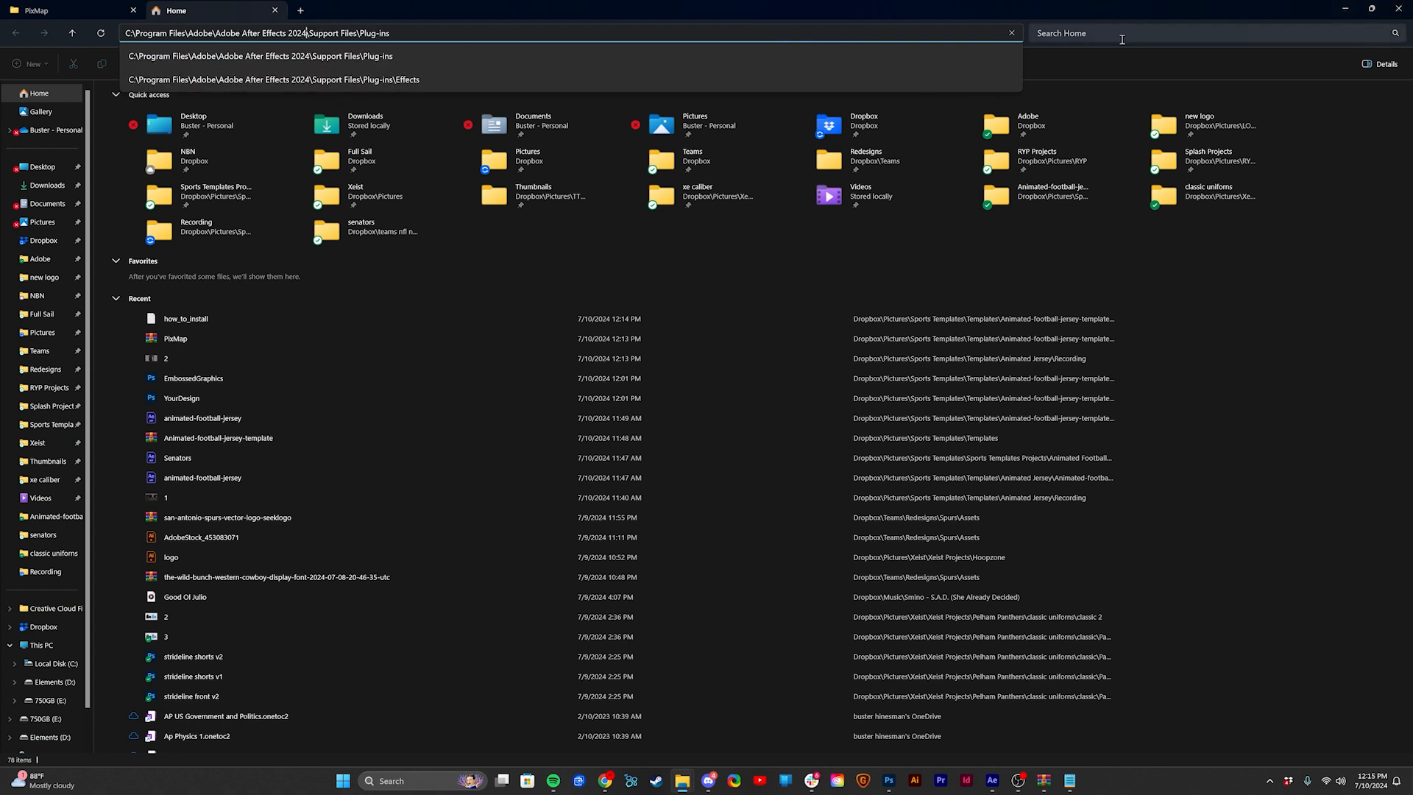
key("Return")
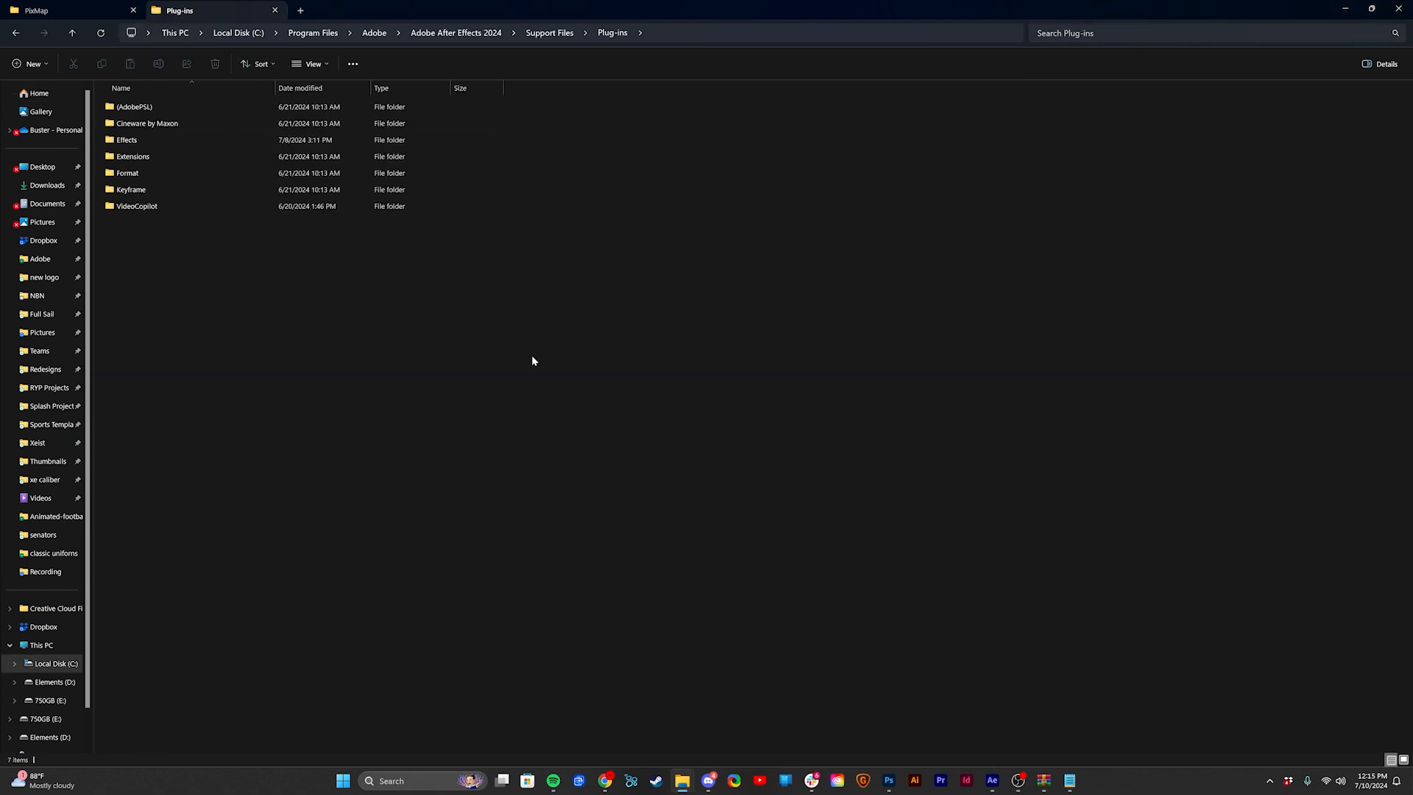
double_click(127, 140)
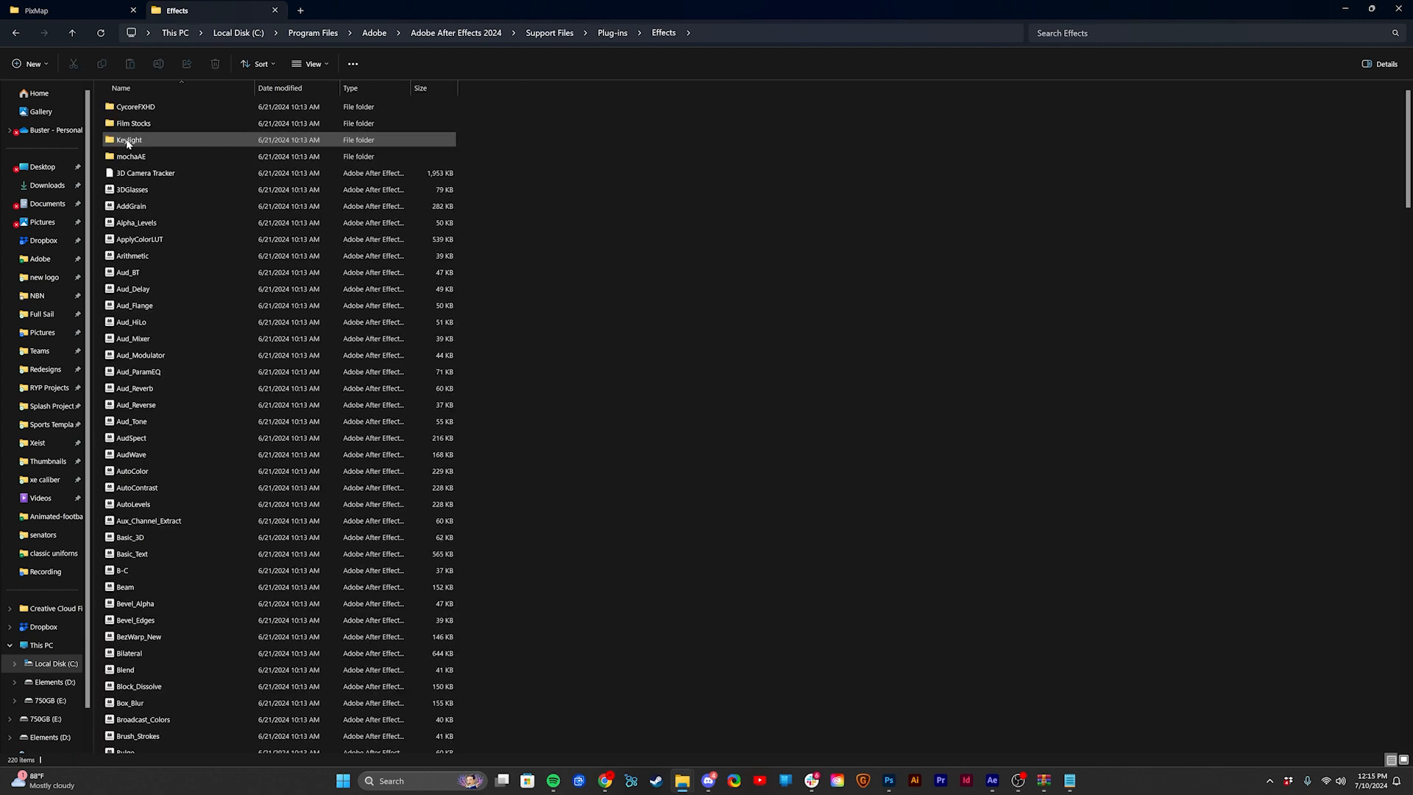
Step: Select the PixMap After Effects plug-in file in the extracted folder and check the Effects folder as its destination
left_click(59, 15)
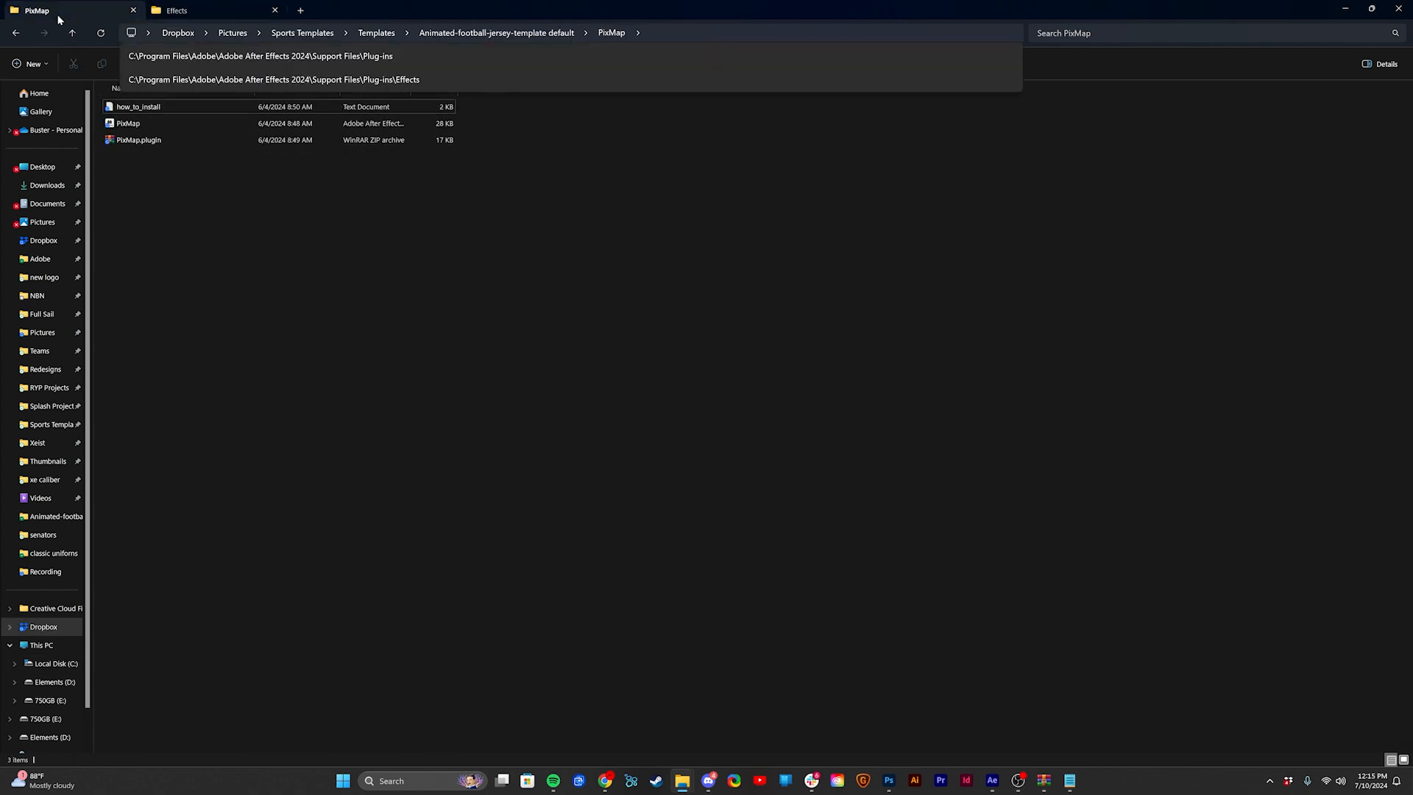
left_click(132, 126)
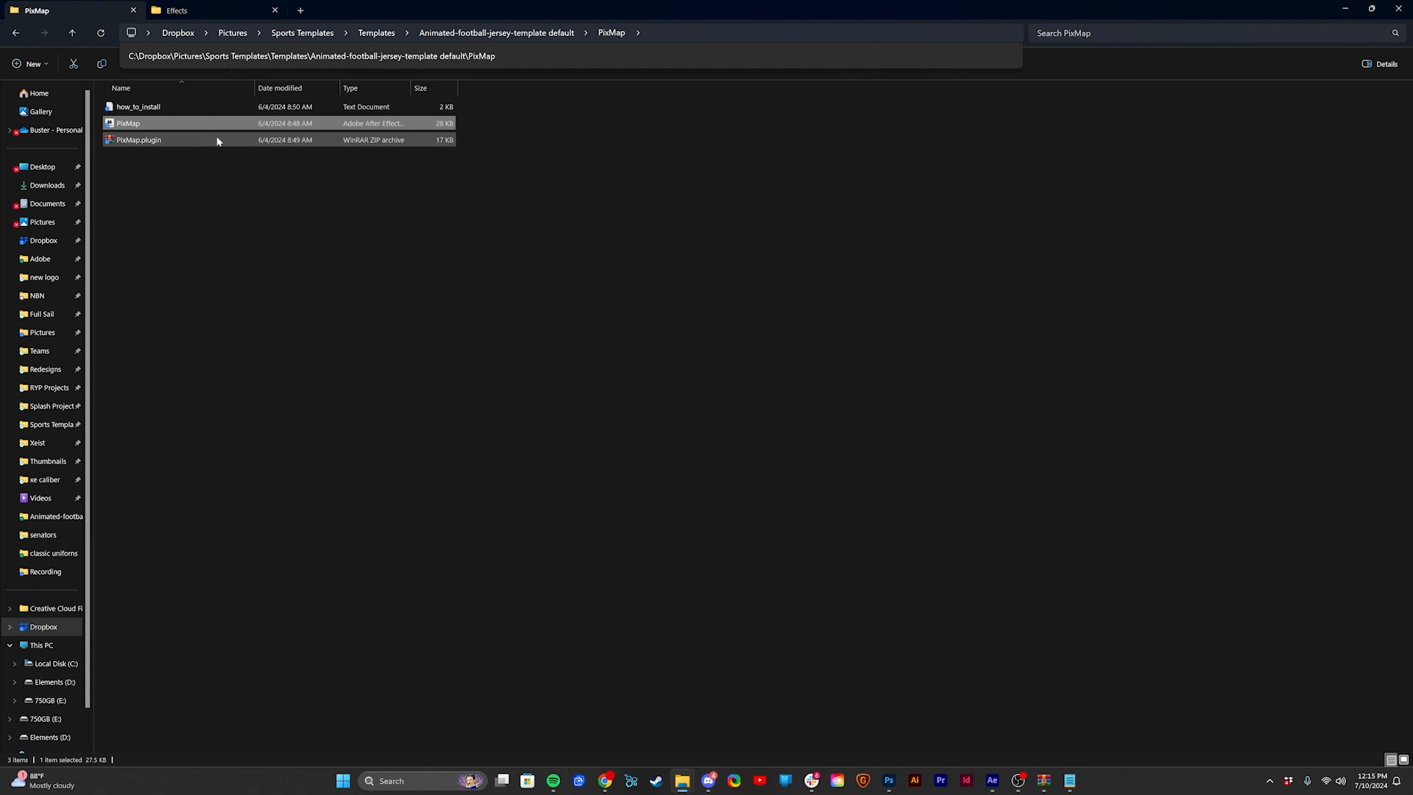
left_click(216, 16)
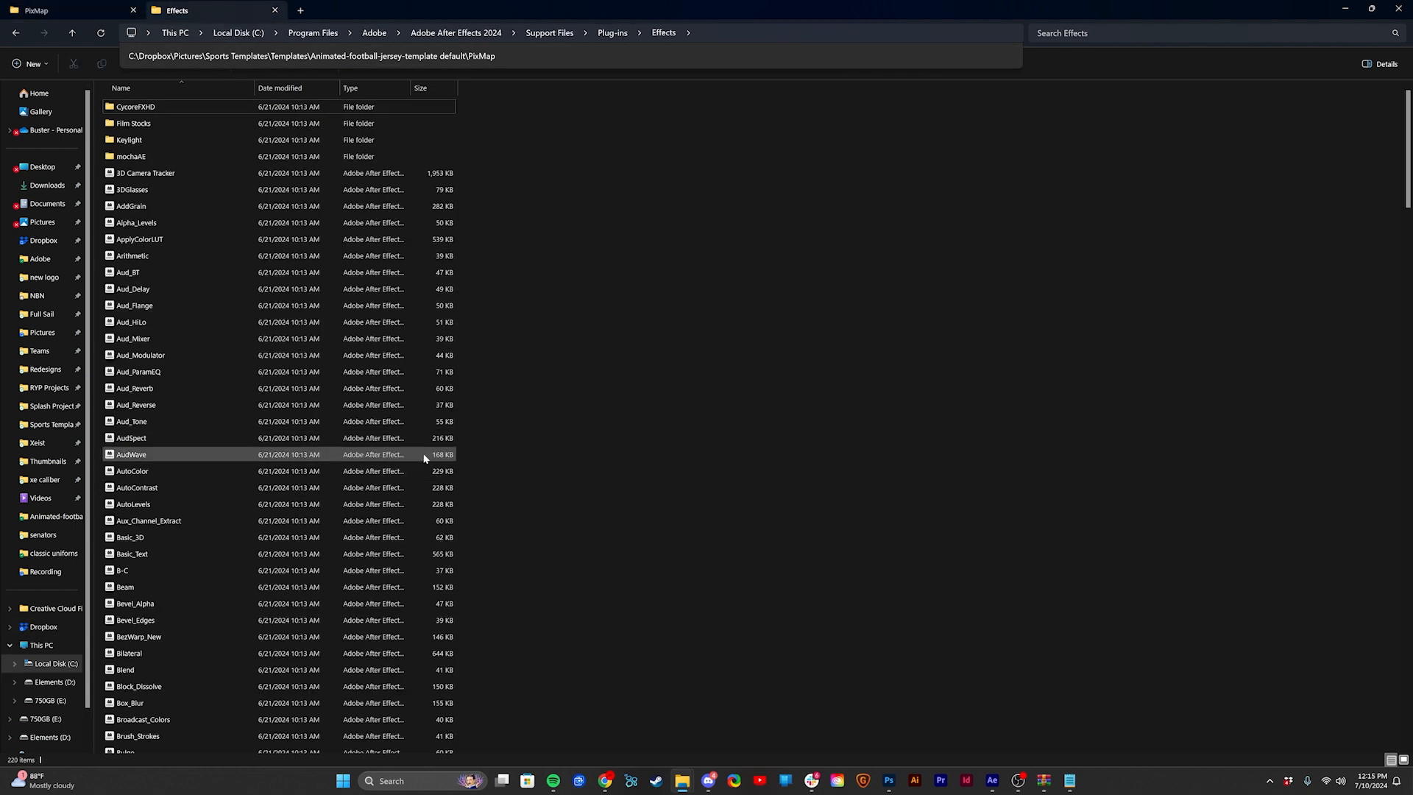
left_click(81, 10)
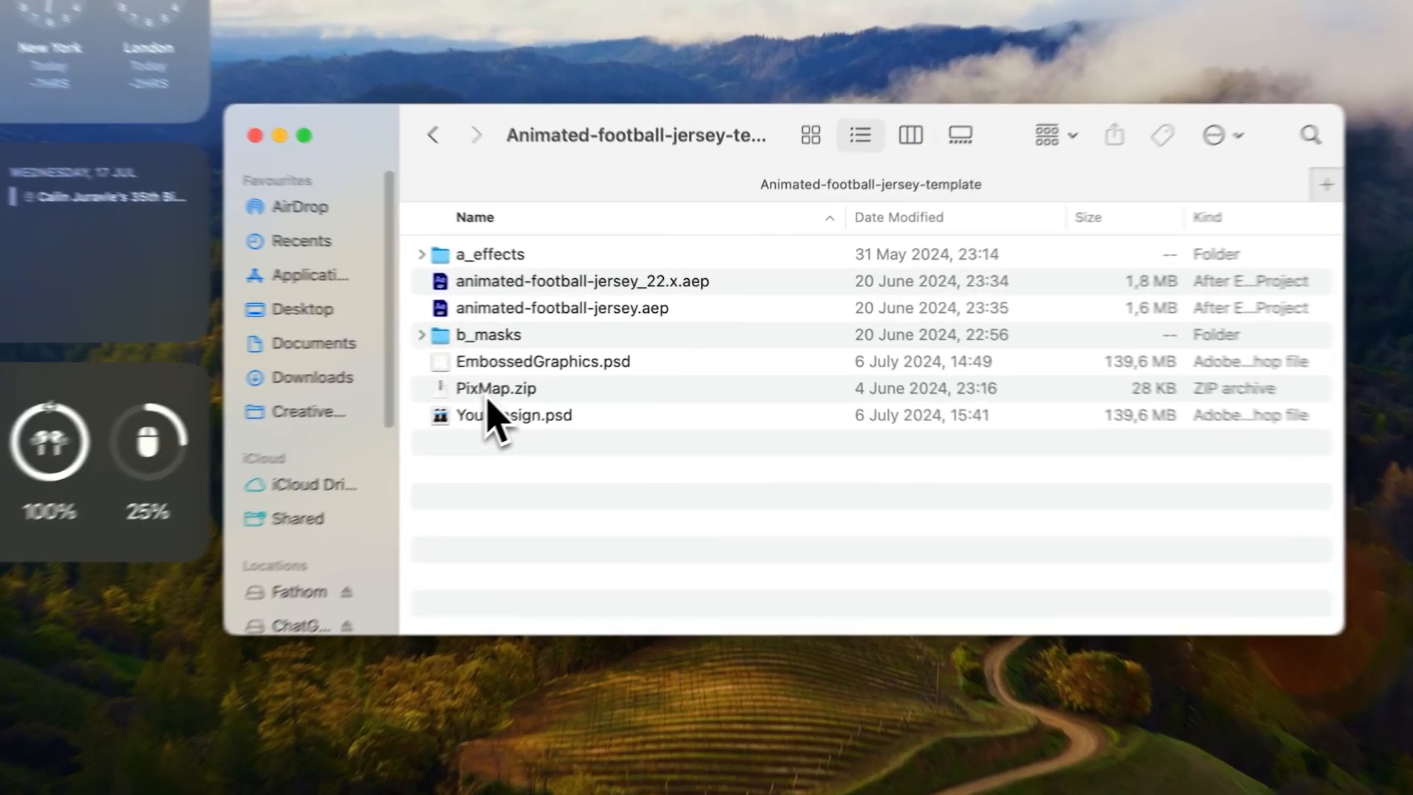
Step: On the Mac, extract PixMap.zip and the PixMap.plugin.zip inside its folder, and close the extra PixMap window
left_click(547, 376)
double_click(450, 406)
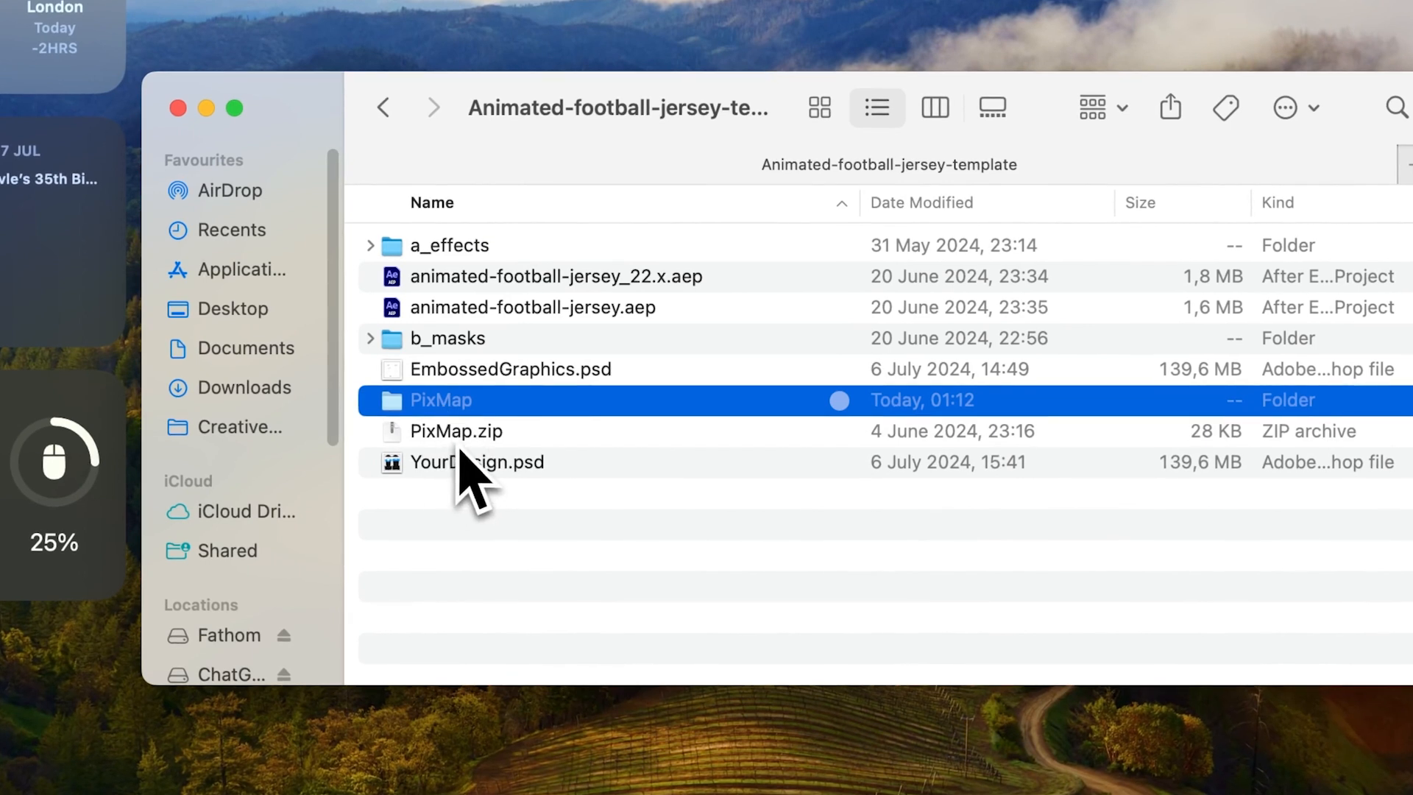
left_click(371, 399)
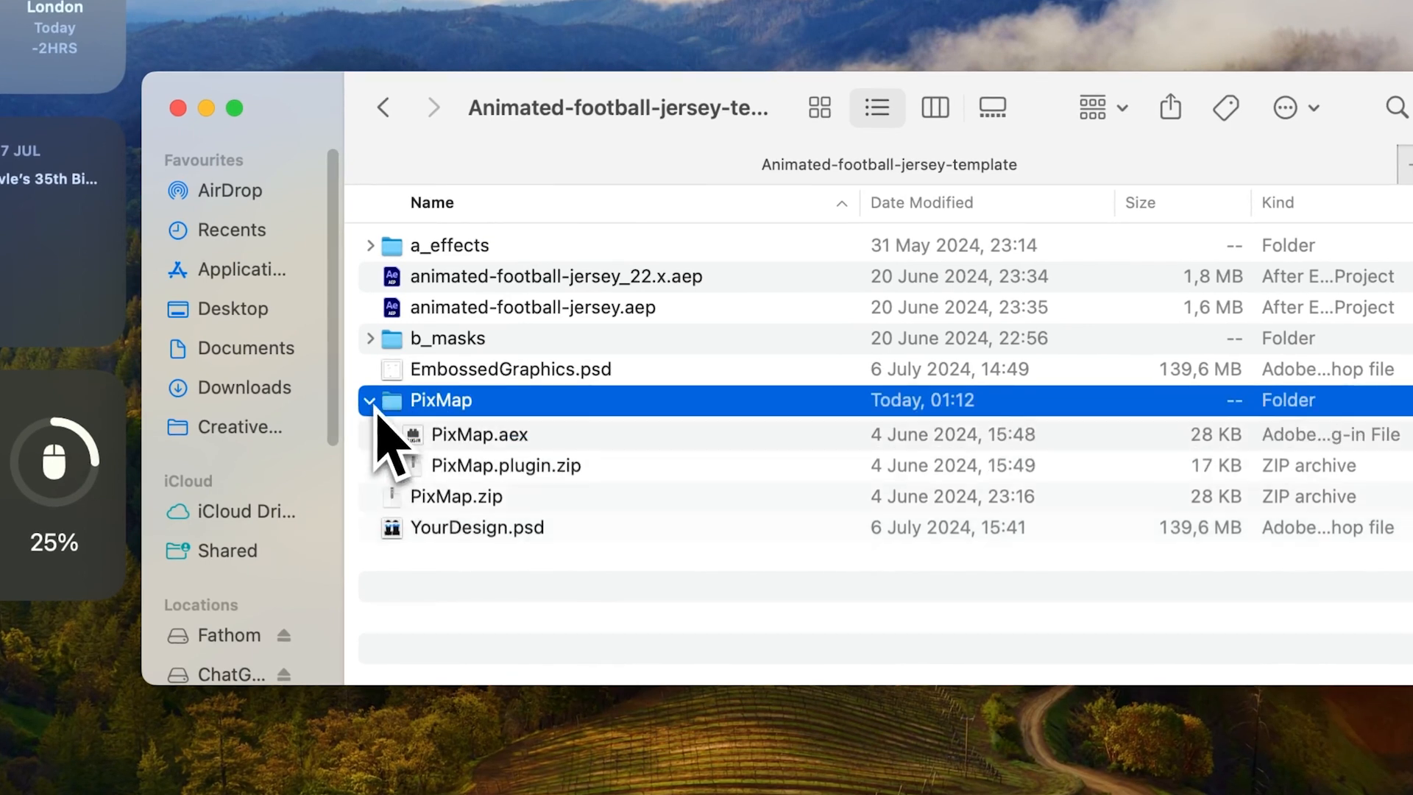
left_click(526, 499)
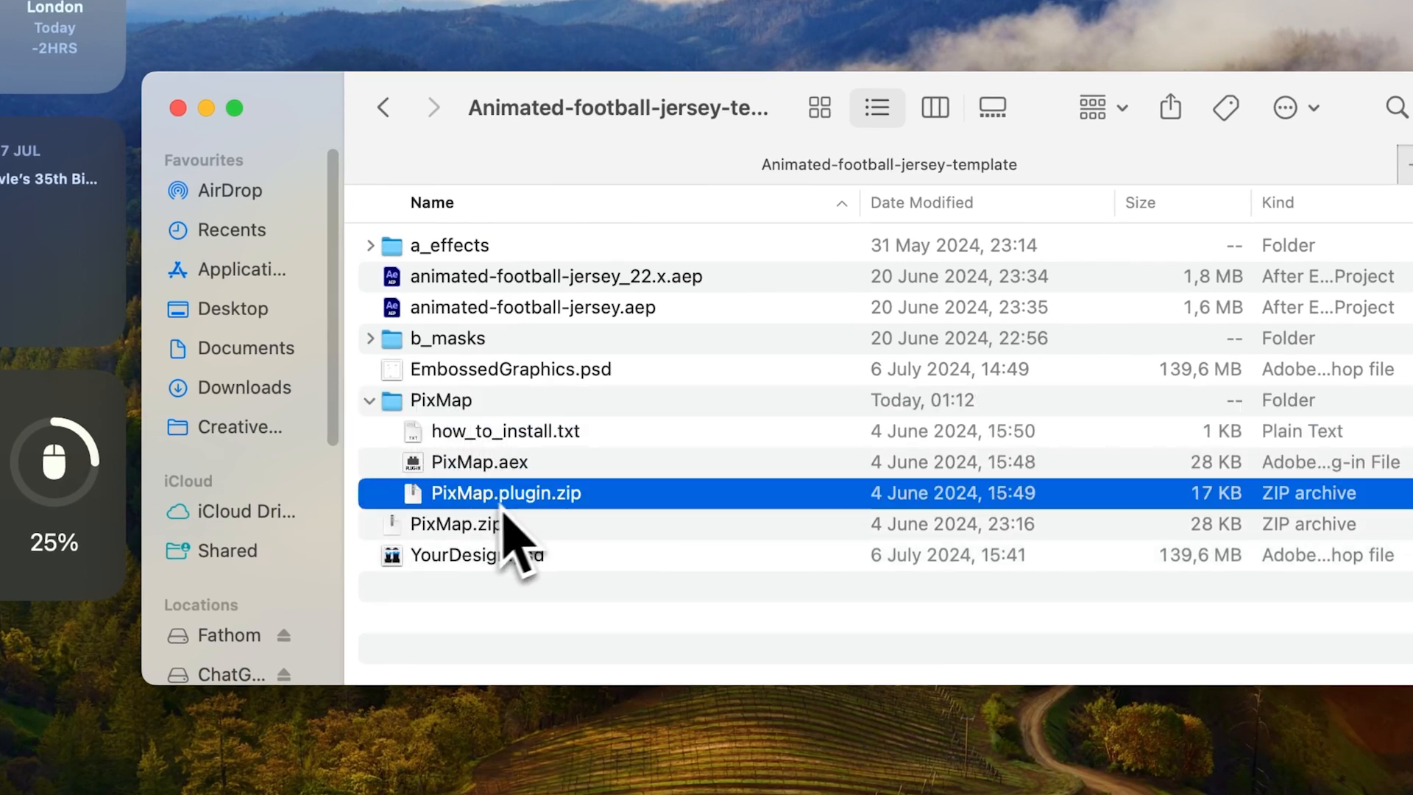
double_click(475, 498)
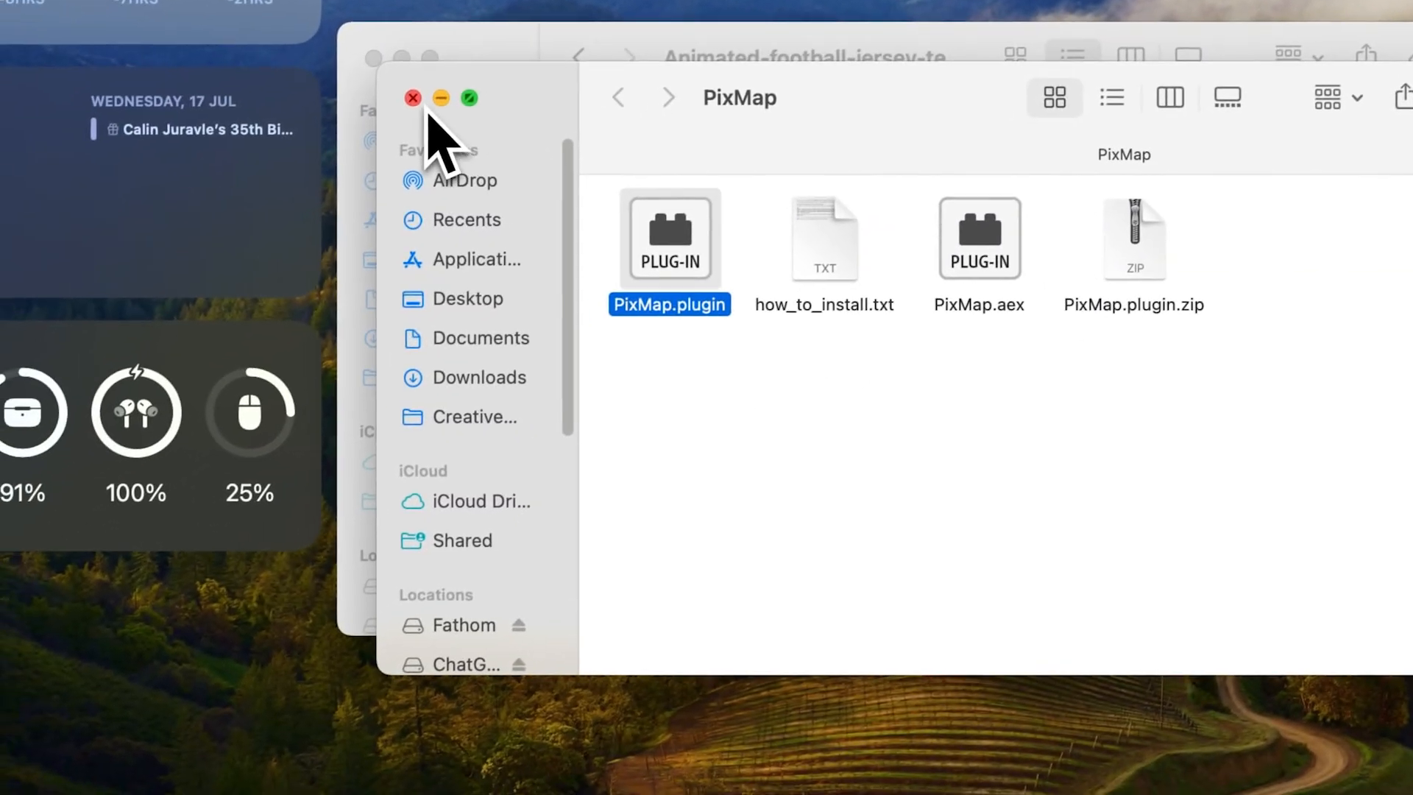
left_click(380, 118)
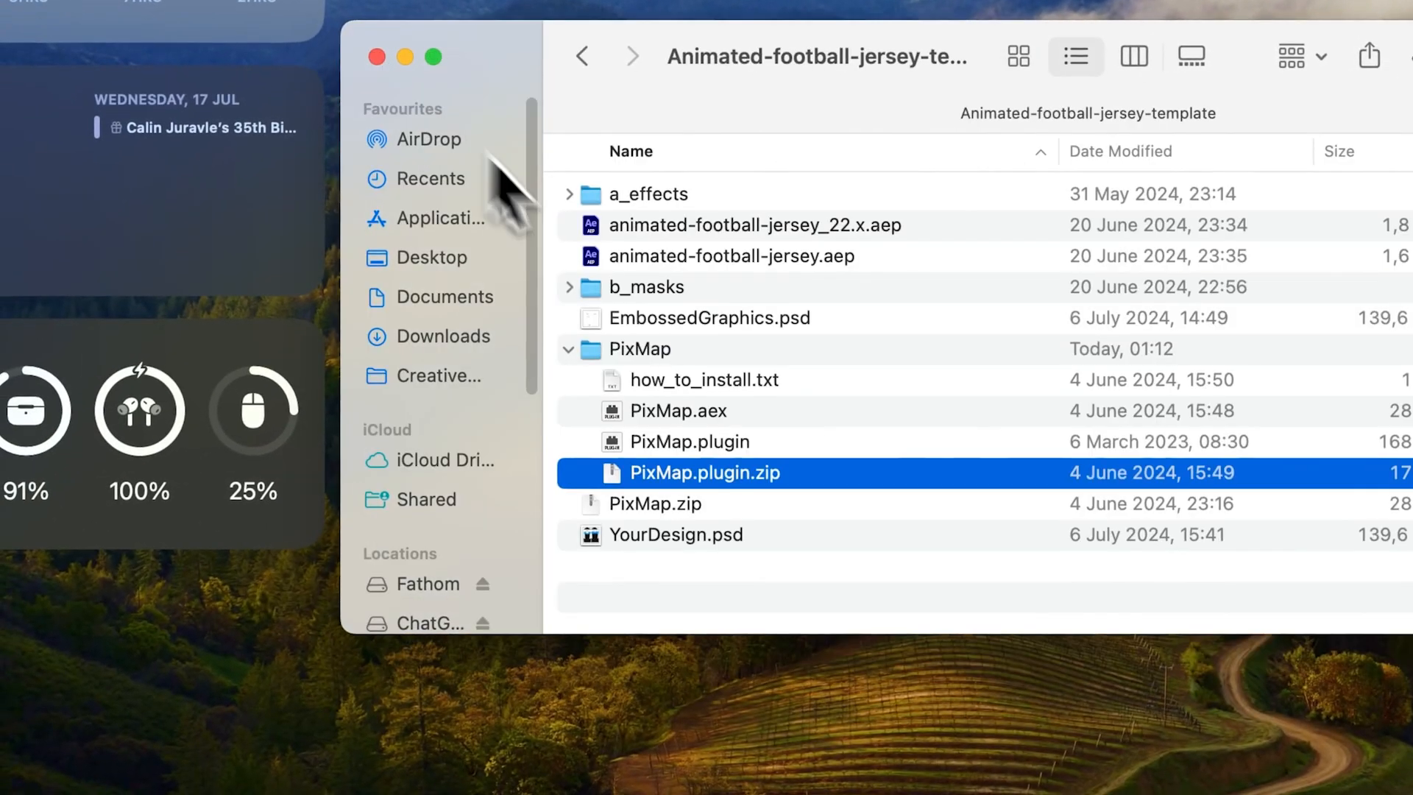
Step: Copy the extracted PixMap.plugin file from the PixMap folder
left_click(669, 469)
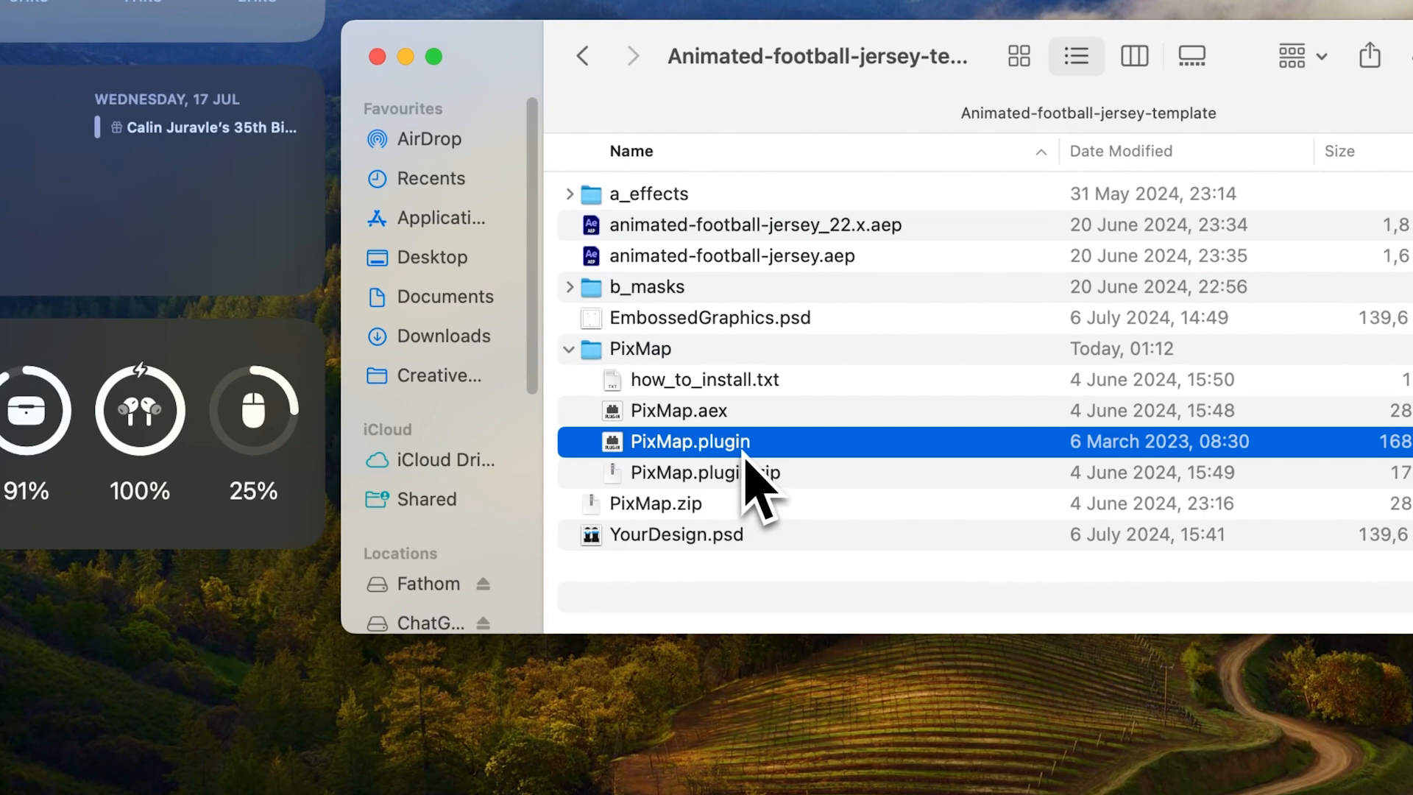
right_click(739, 452)
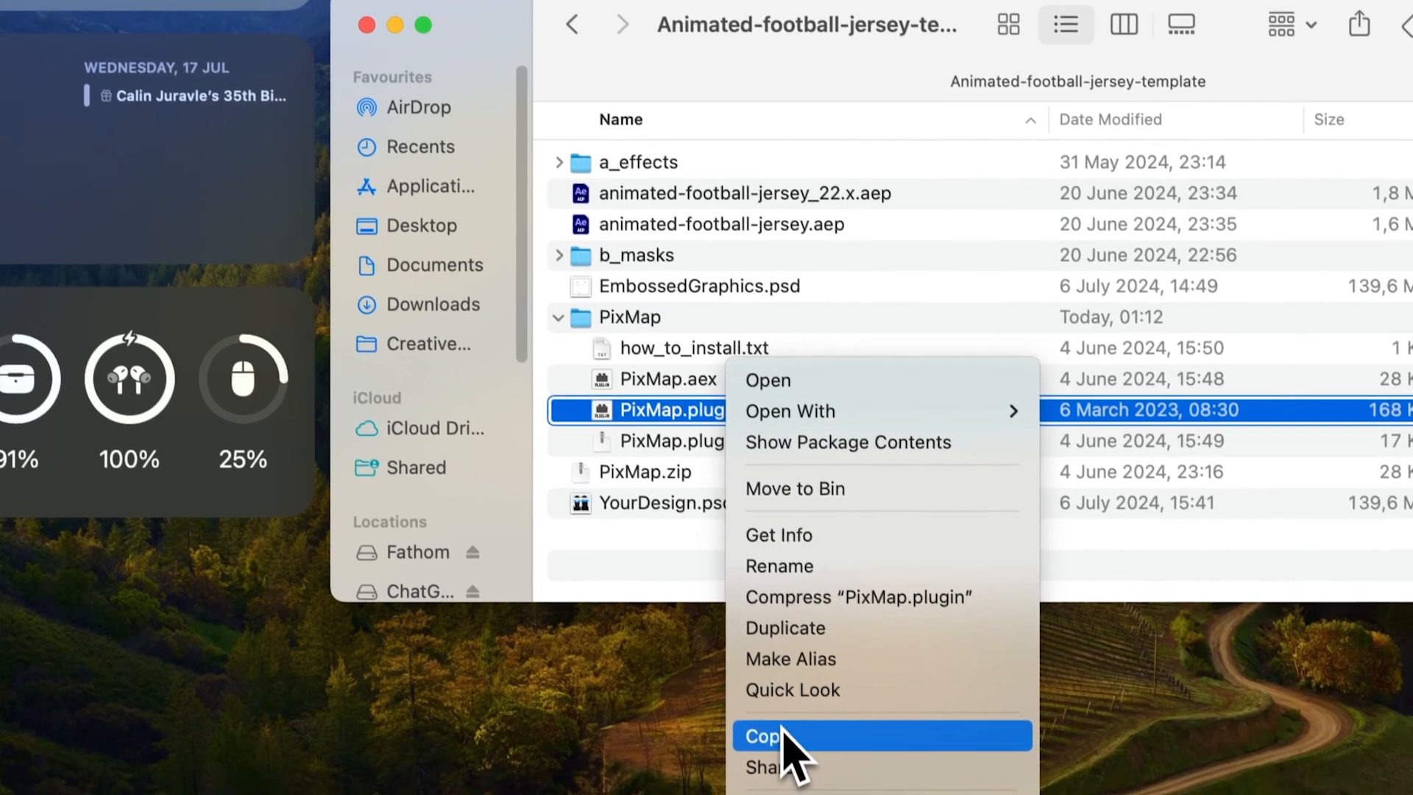
left_click(779, 767)
Step: Open the Plug-ins folder of Adobe After Effects 2024 in Applications
left_click(434, 177)
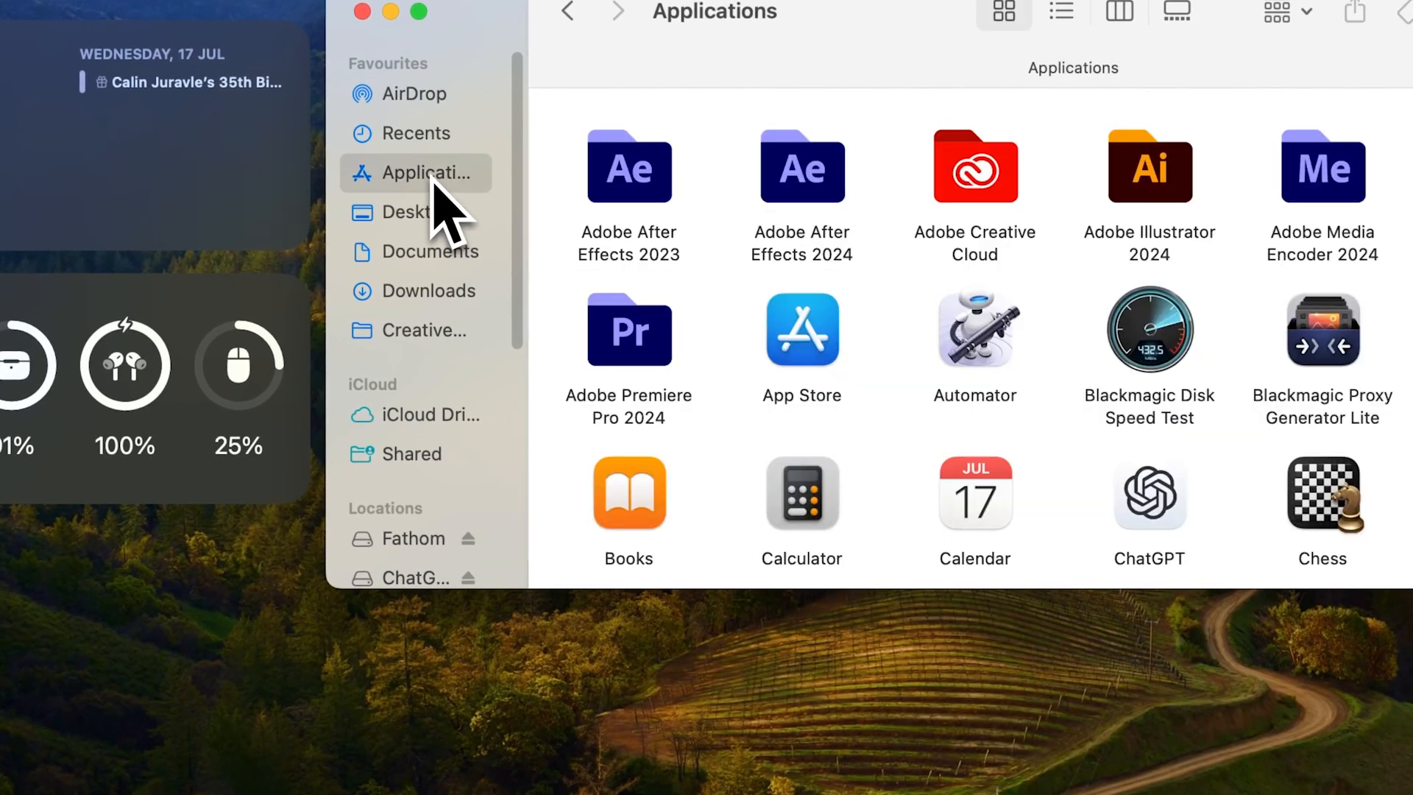
left_click(791, 192)
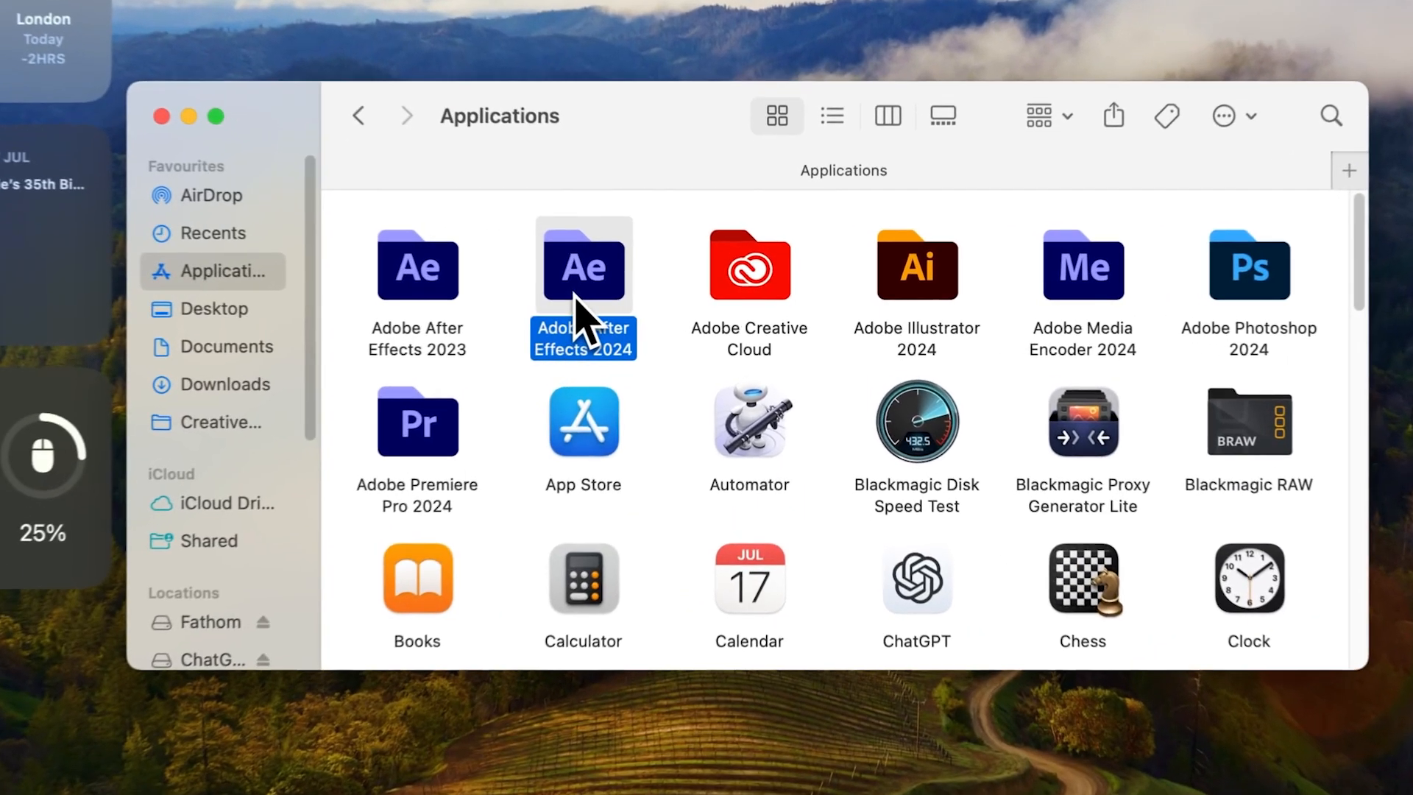
double_click(657, 304)
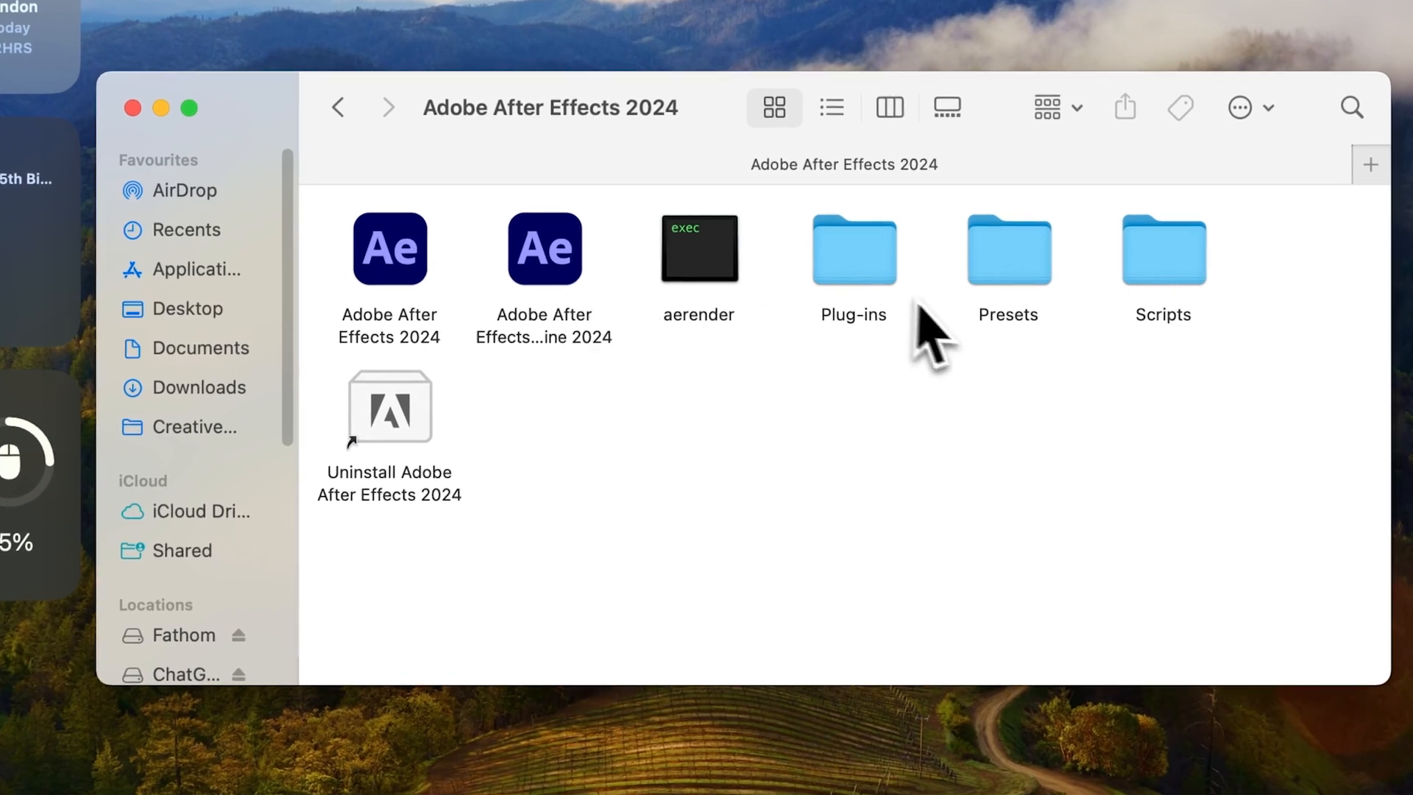
double_click(864, 298)
Step: Paste PixMap.plugin into the Plug-ins folder and authorize the copy by entering the account password
right_click(591, 427)
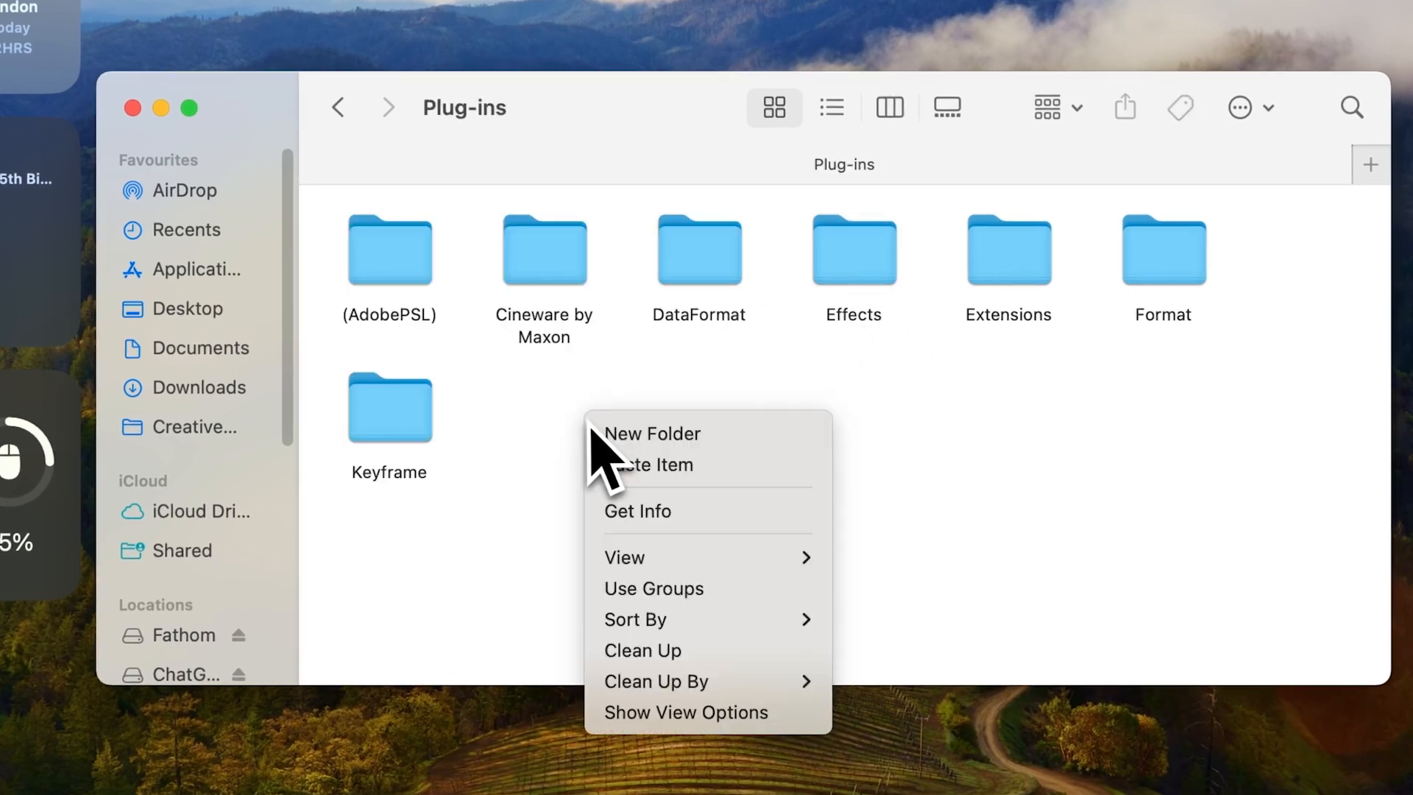
left_click(637, 467)
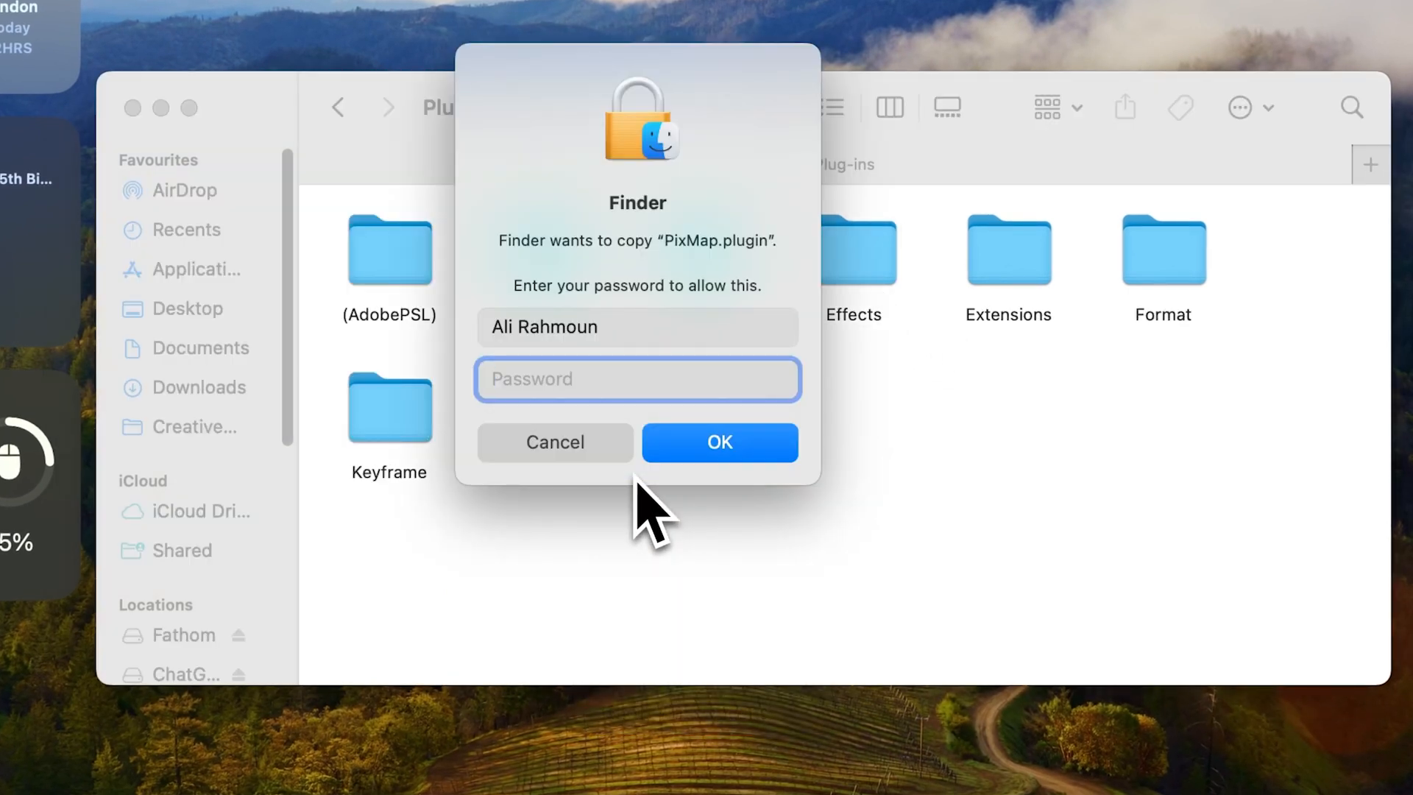
type("p***")
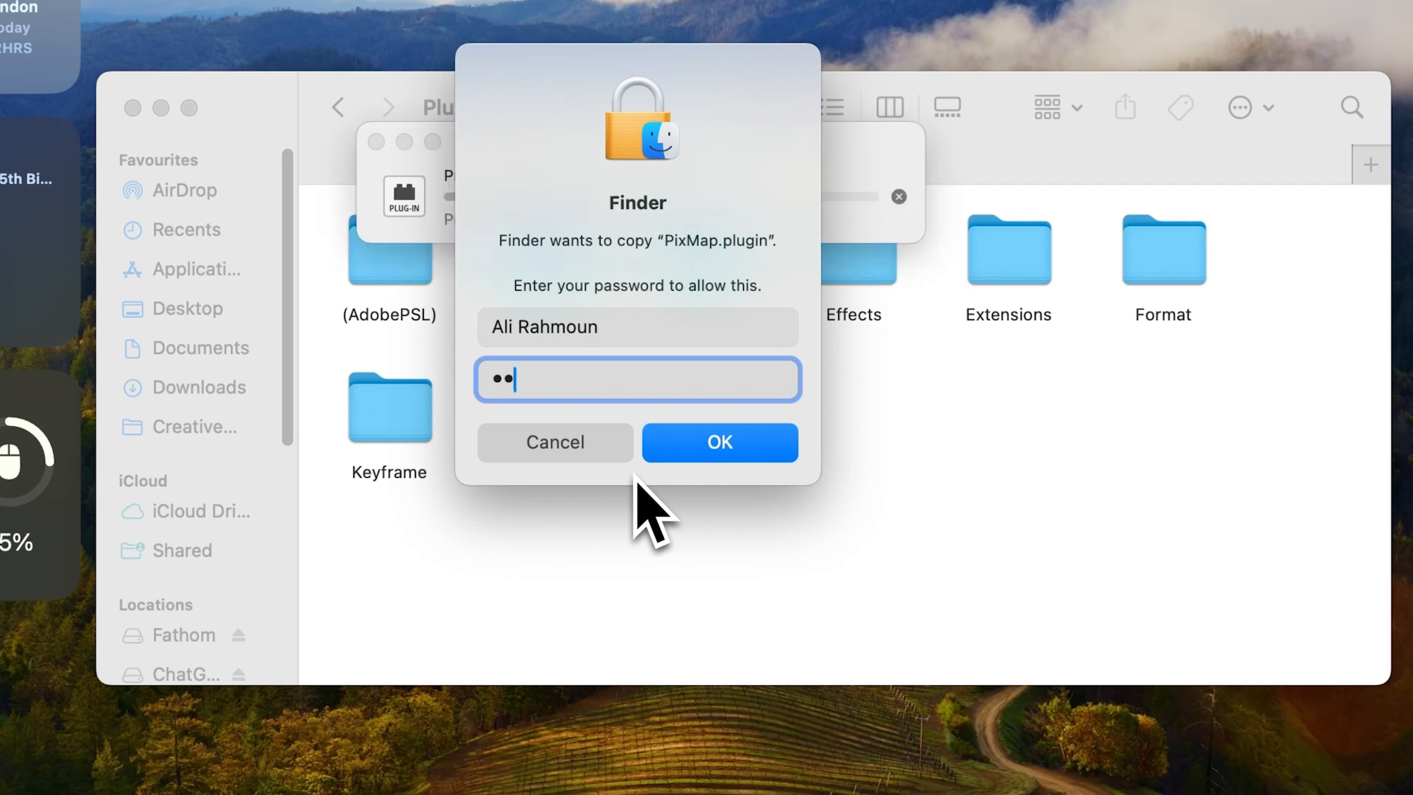
key("Return")
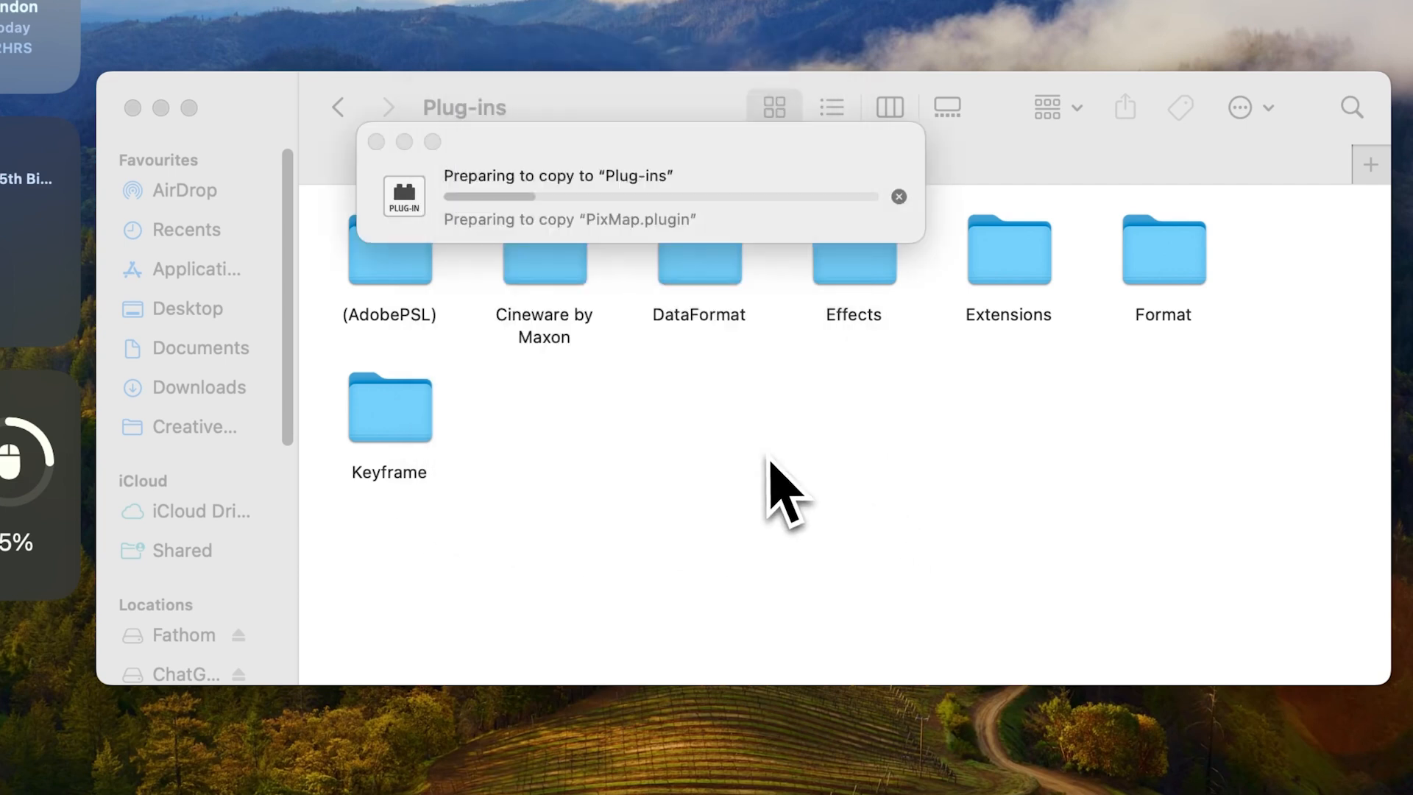
left_click(559, 445)
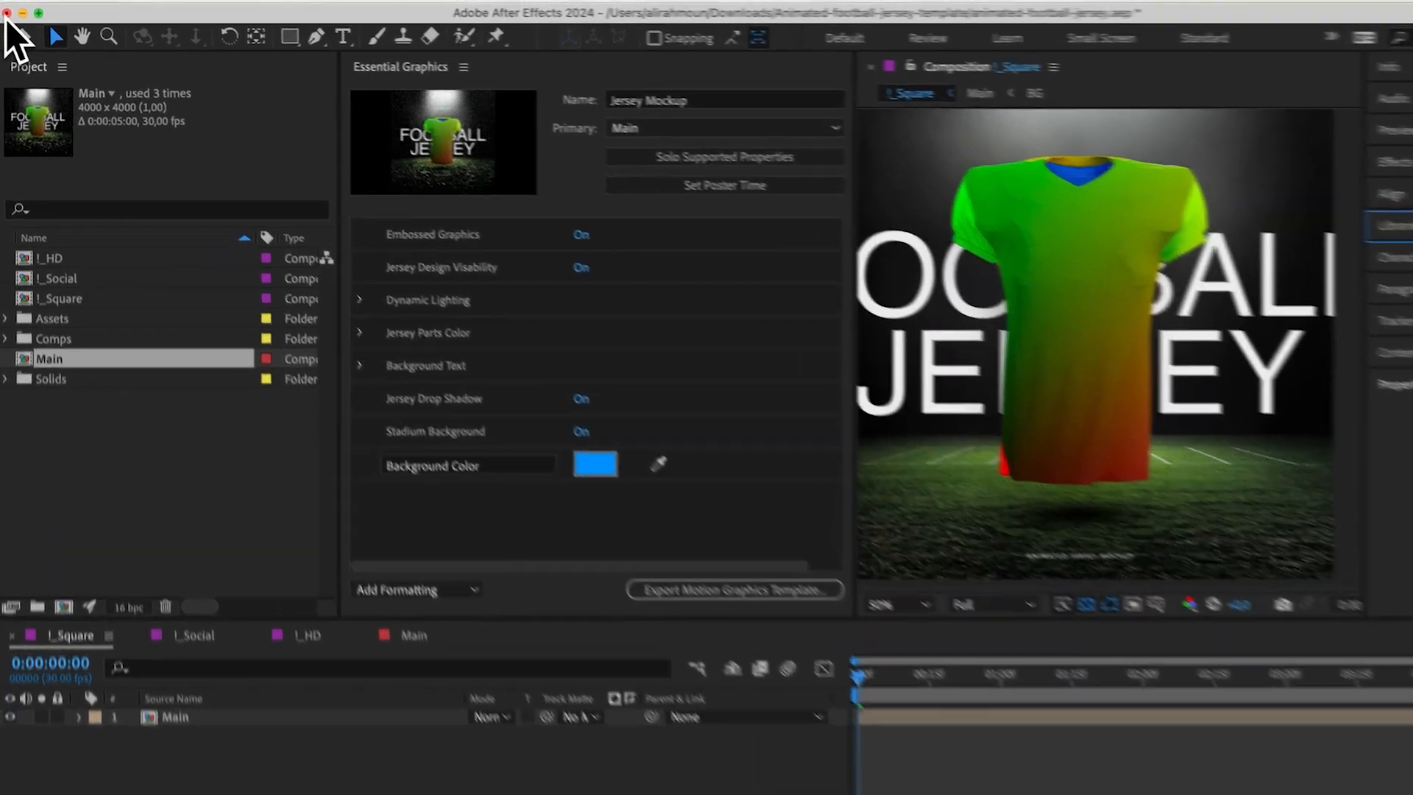
Step: Close After Effects without saving the project, and allow the blocked PixMap.plugin in the Mac's Privacy & Security settings
left_click(11, 12)
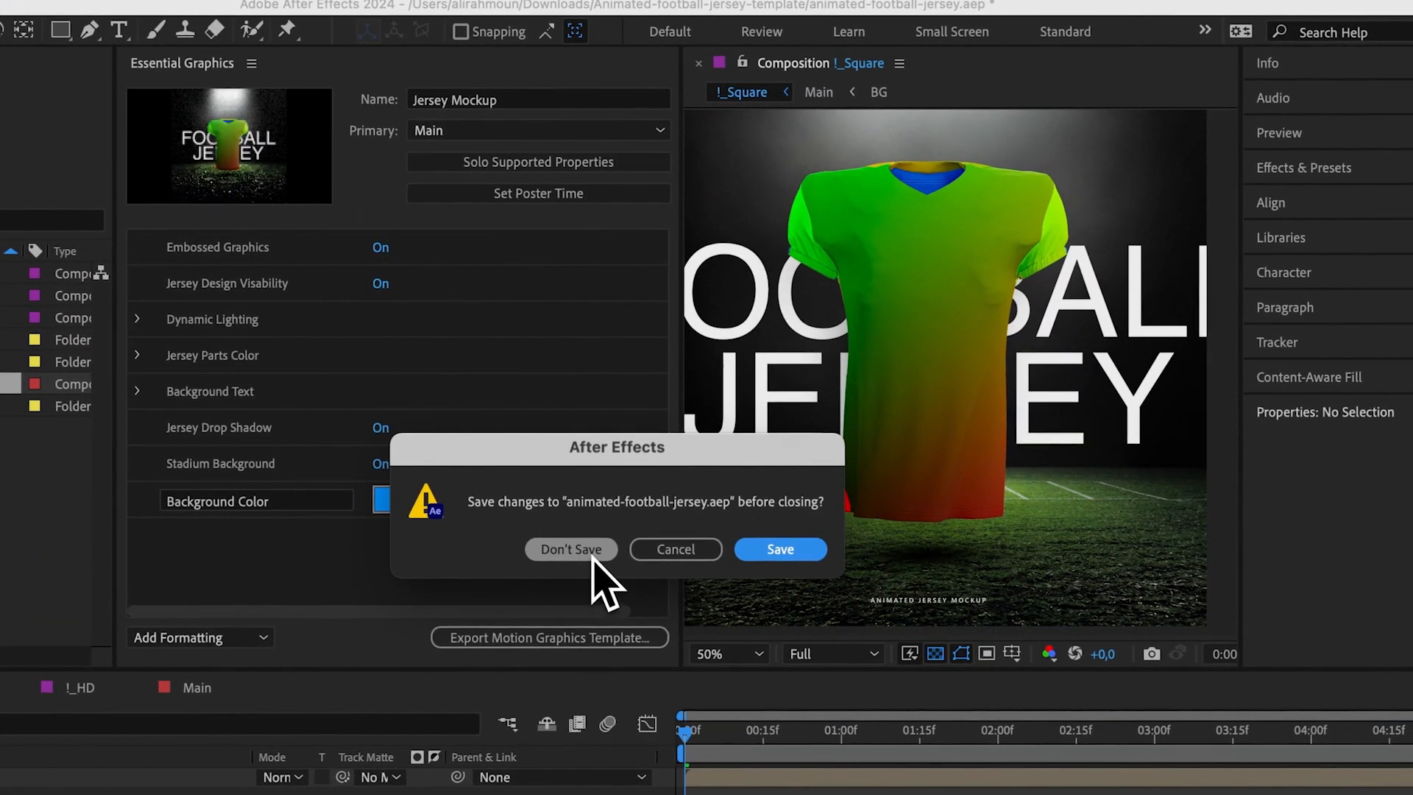
left_click(593, 559)
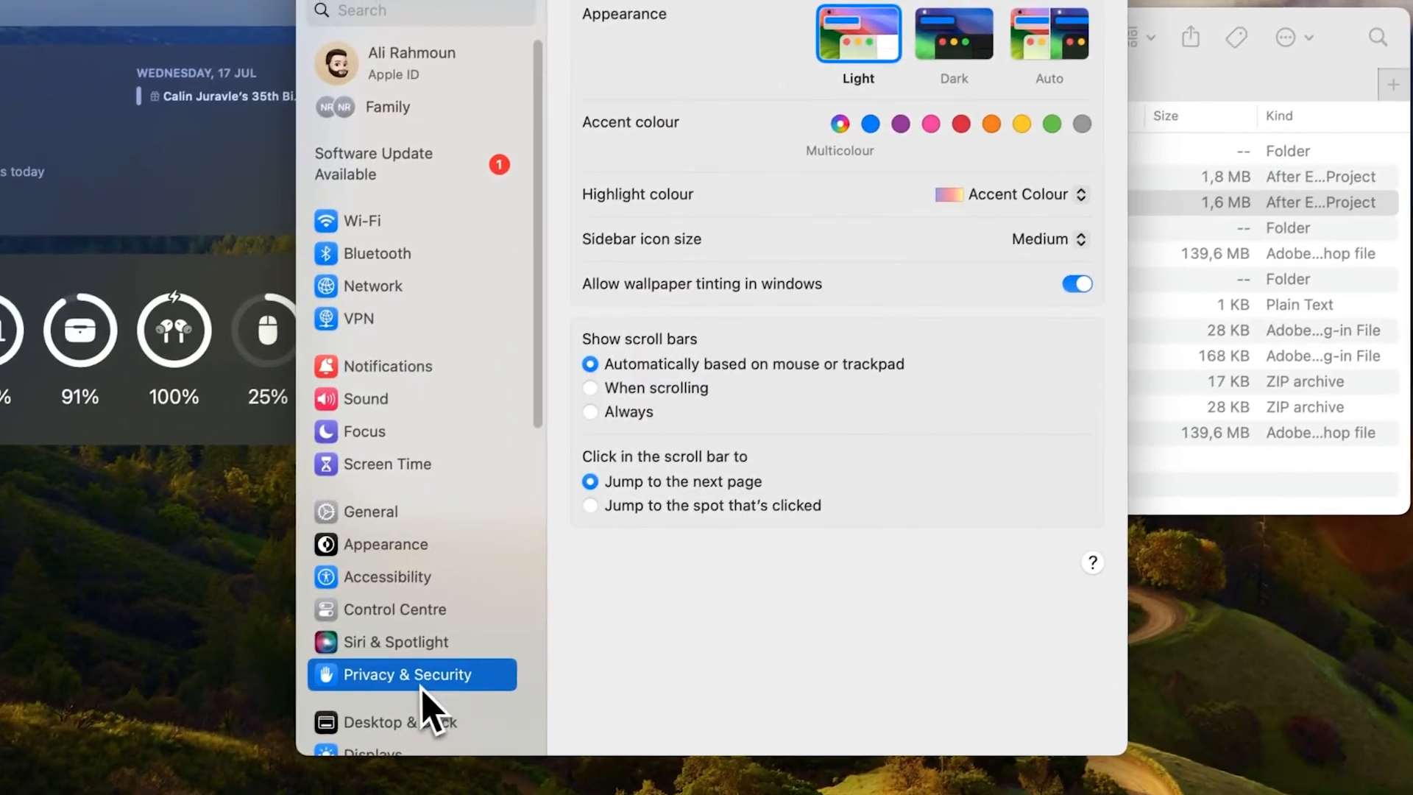
scroll(710, 482, "down", 3)
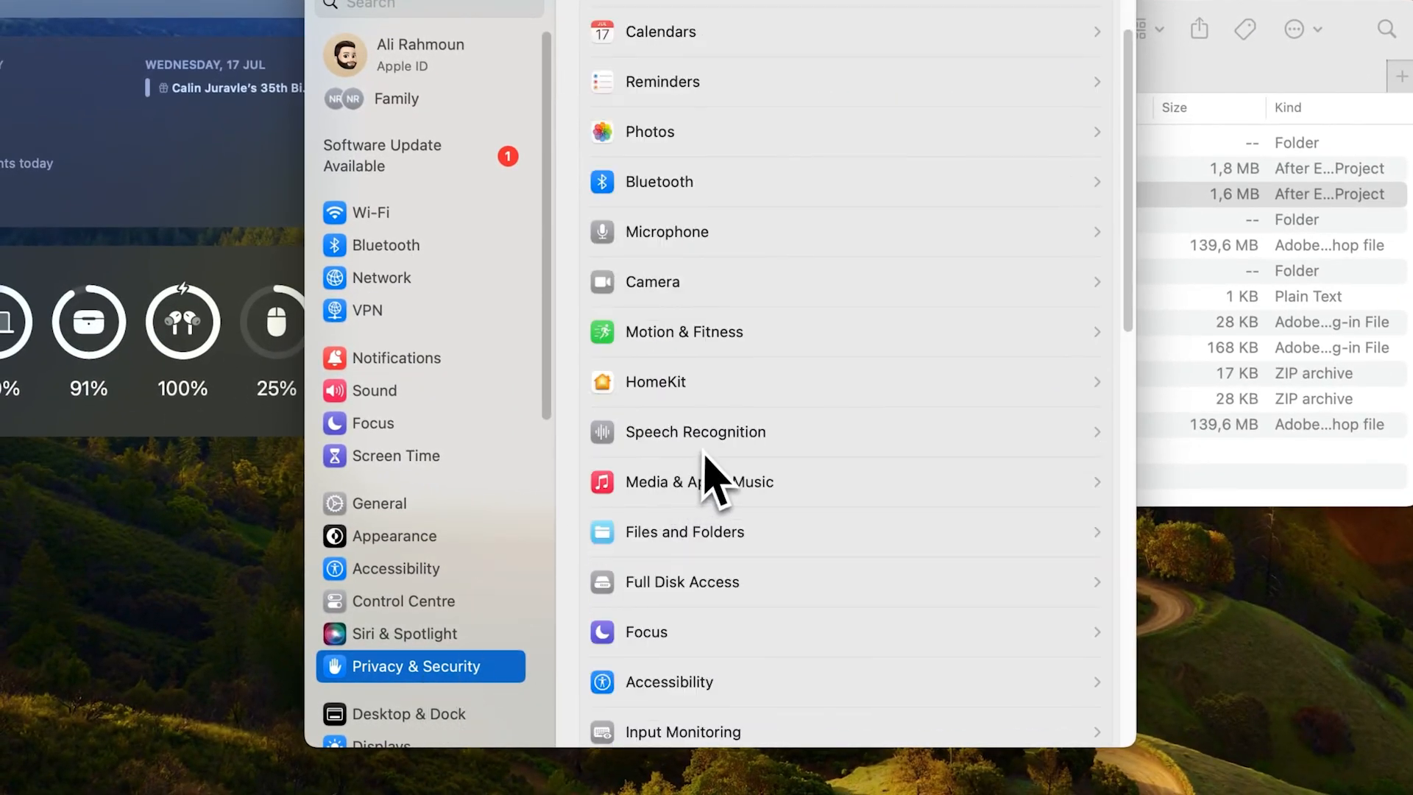
scroll(710, 482, "down", 10)
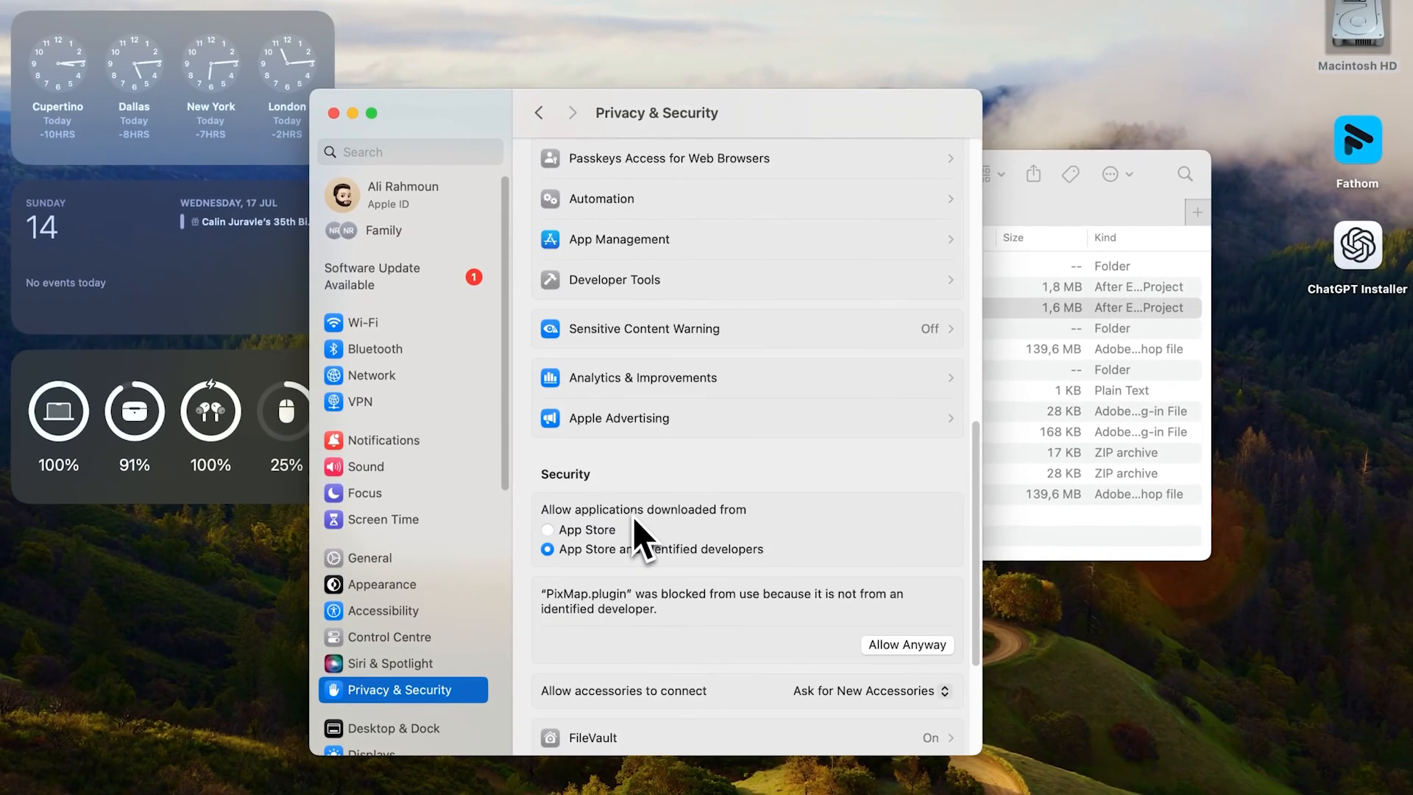
scroll(635, 519, "down", 2)
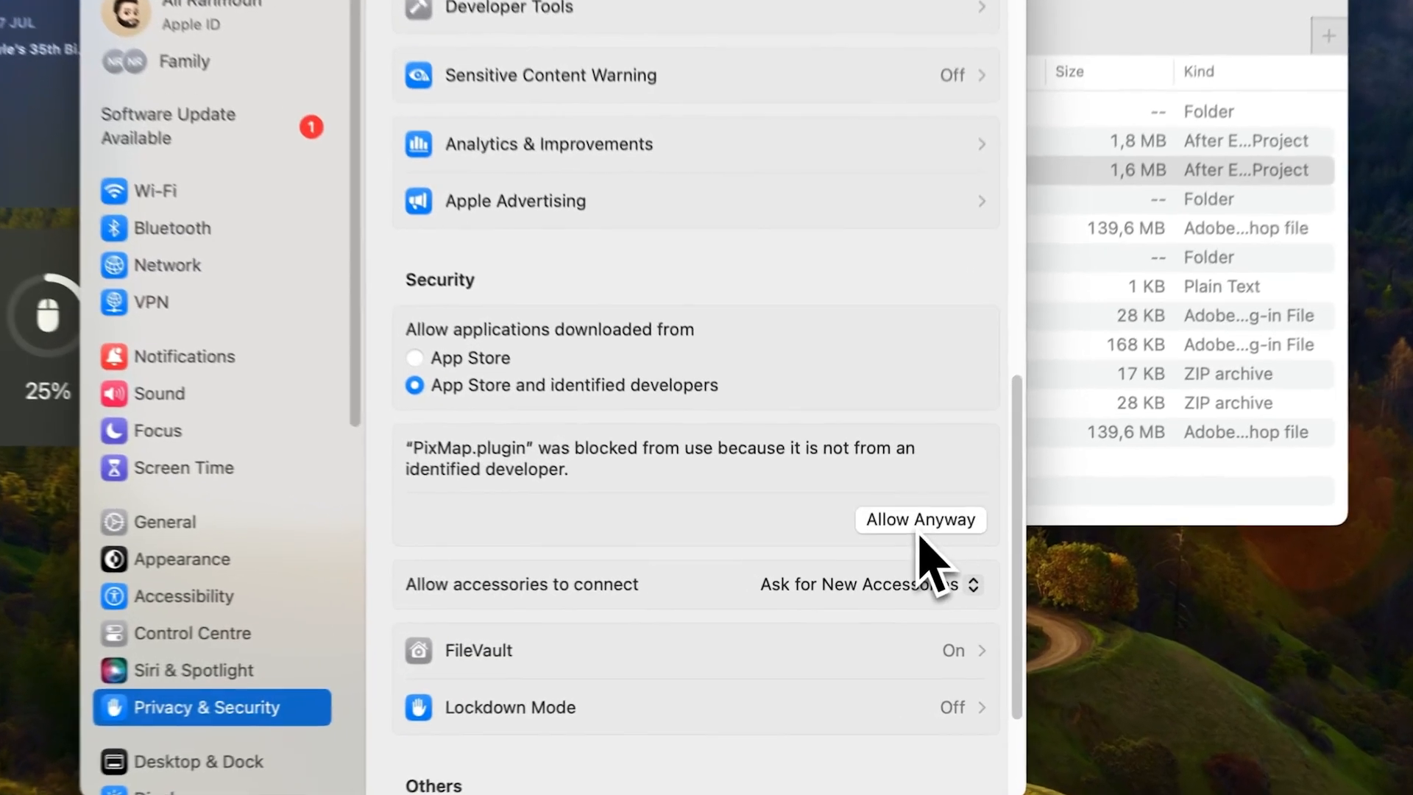
left_click(894, 557)
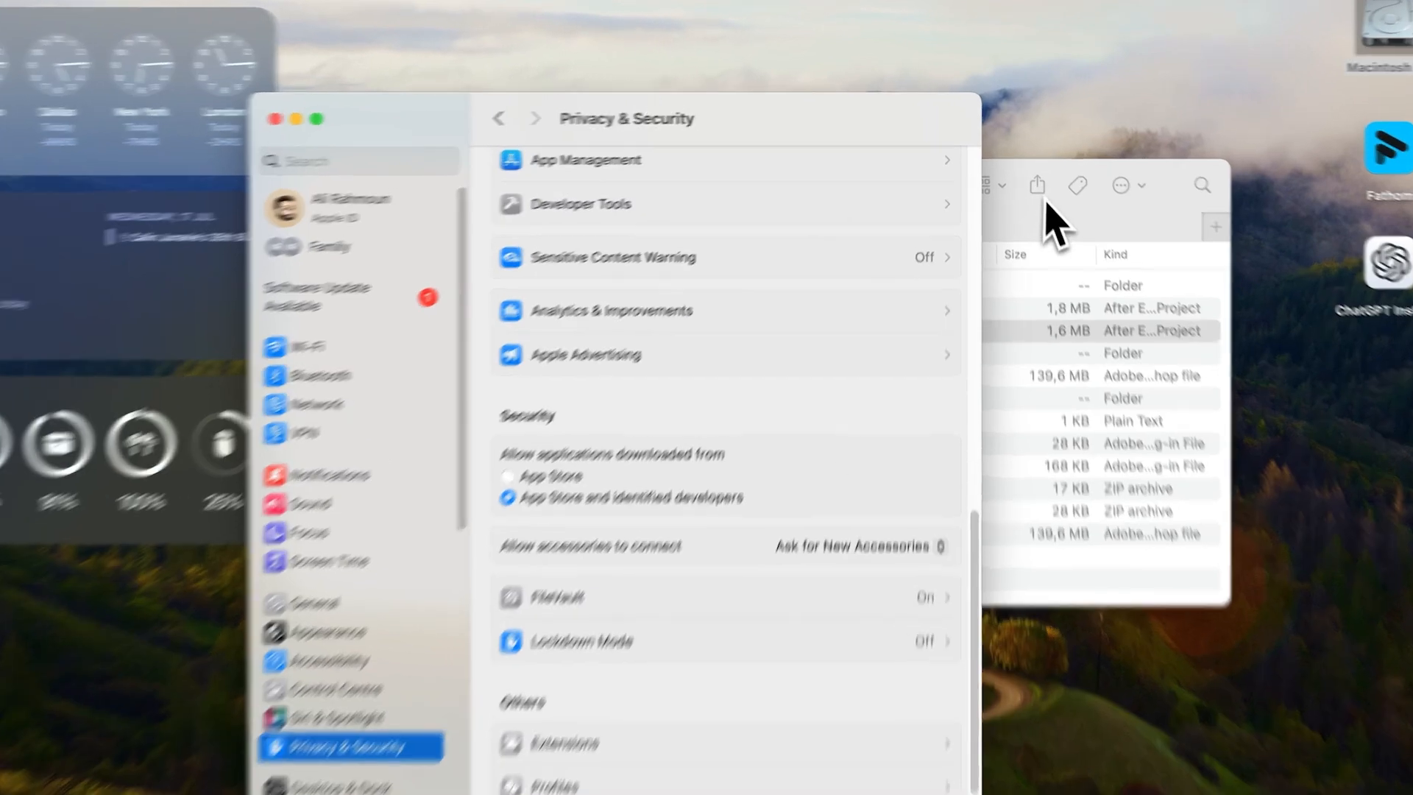
Step: Reopen animated-football-jersey.aep from the Animated-football-jersey-template folder and approve opening the unverified PixMap.plugin
left_click(1053, 213)
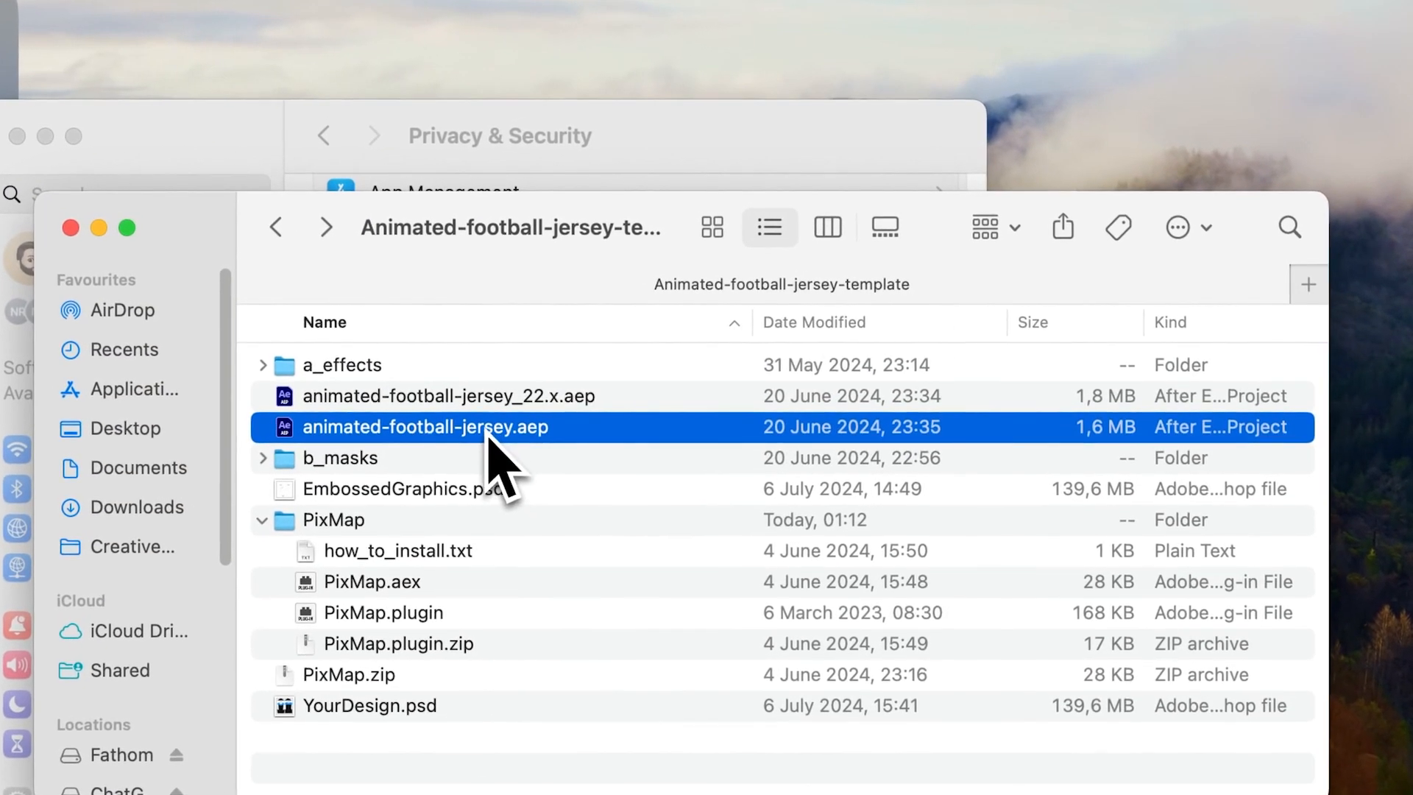
double_click(487, 434)
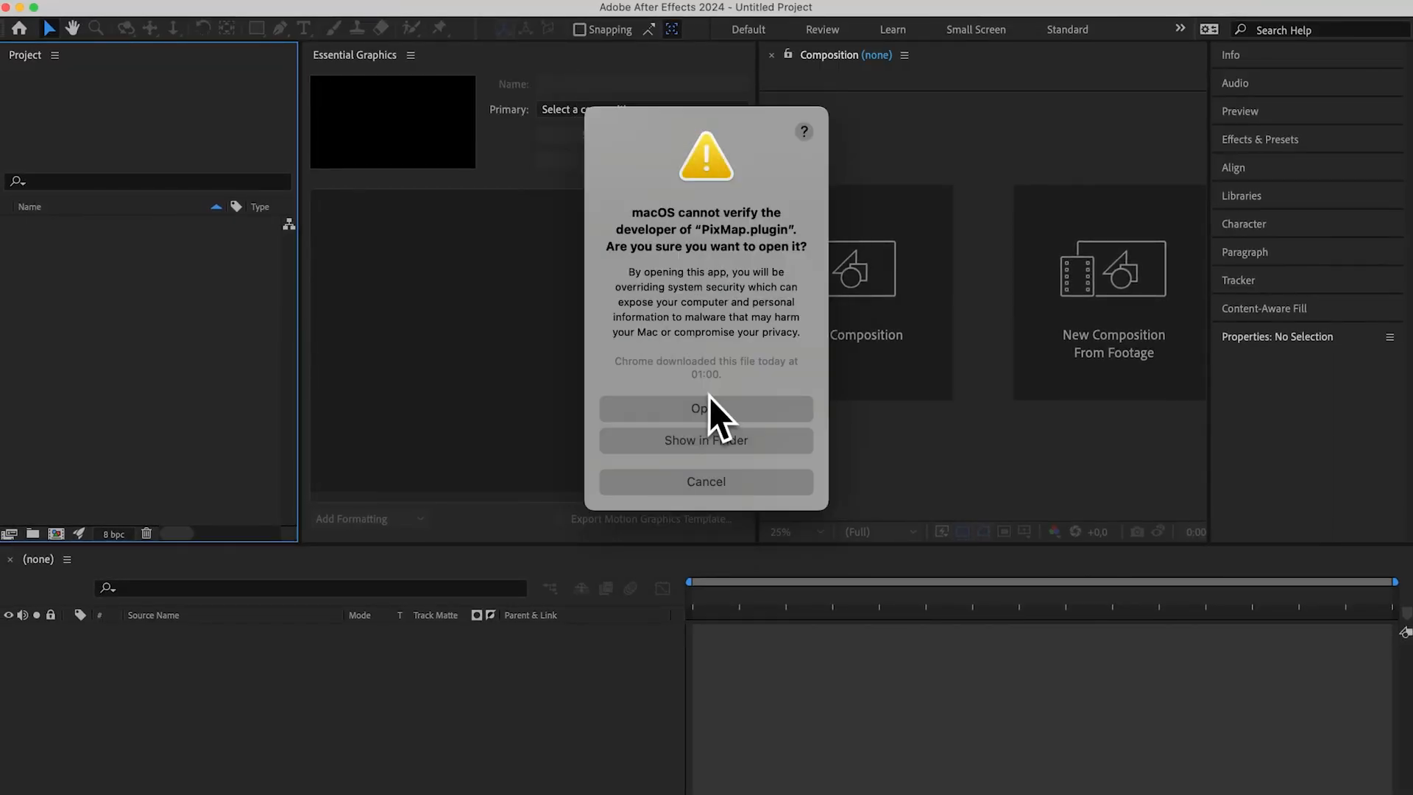
left_click(711, 405)
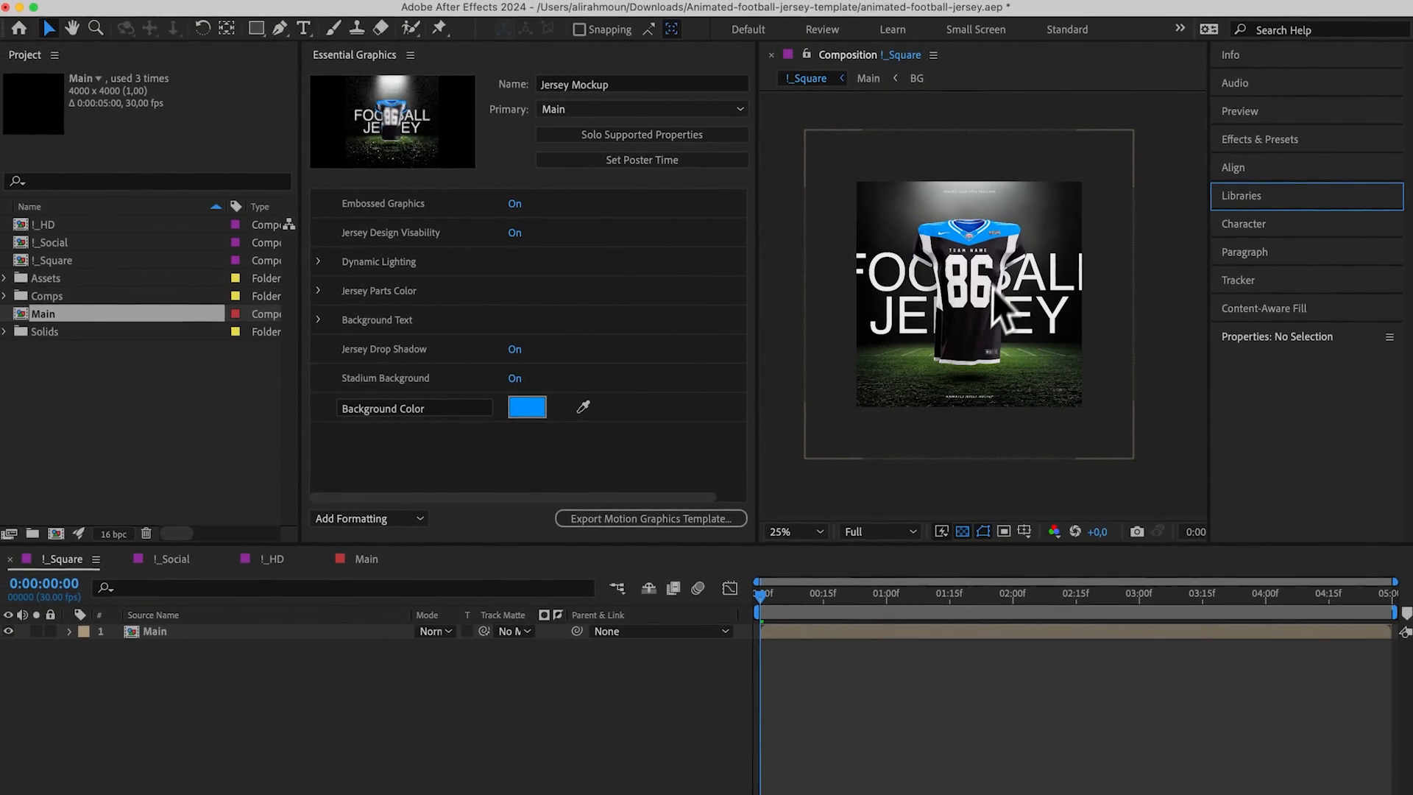
Step: Inspect the jersey in the !_Square composition at 100% magnification and scrub through the animation to about 1:20
scroll(993, 272, "up", 4)
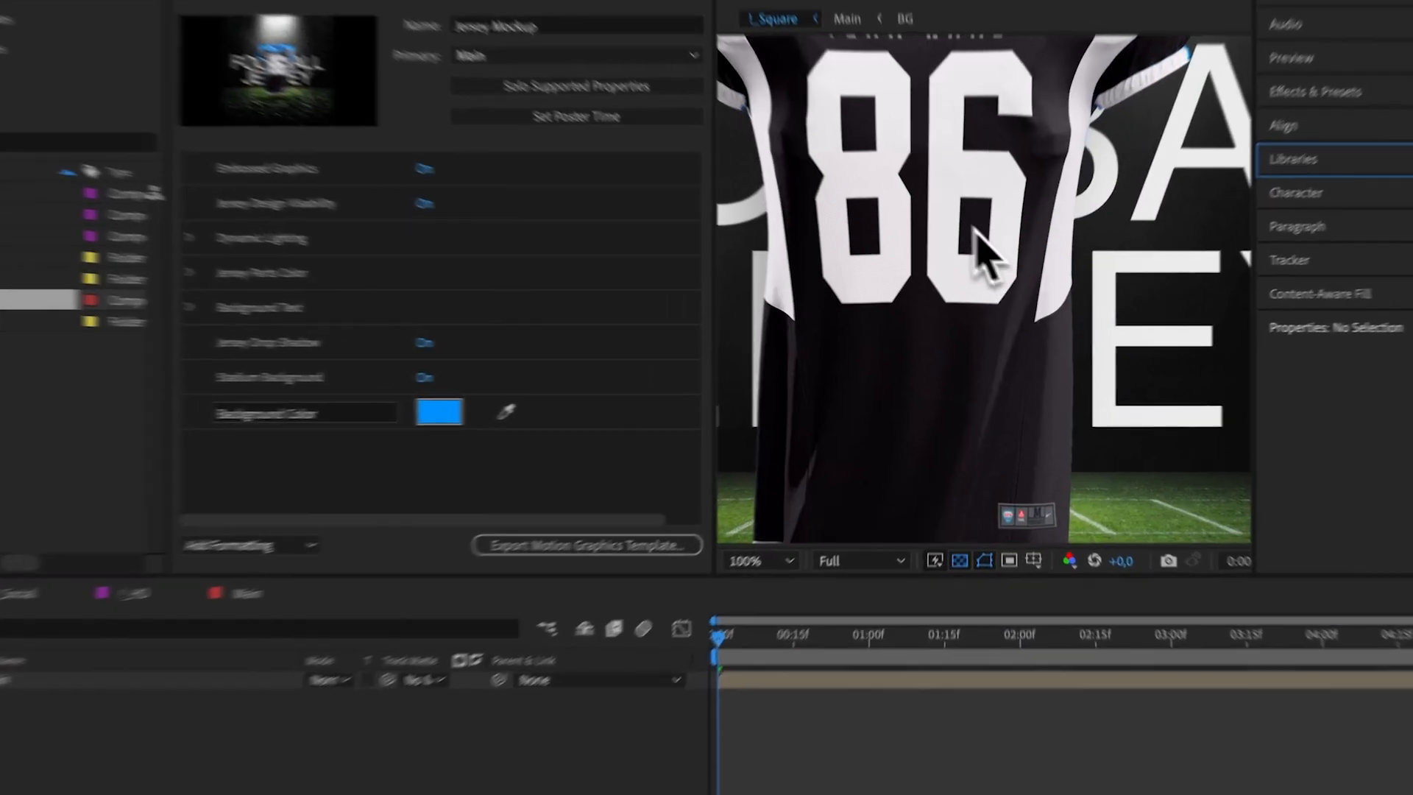
left_click_drag(918, 177, 980, 300)
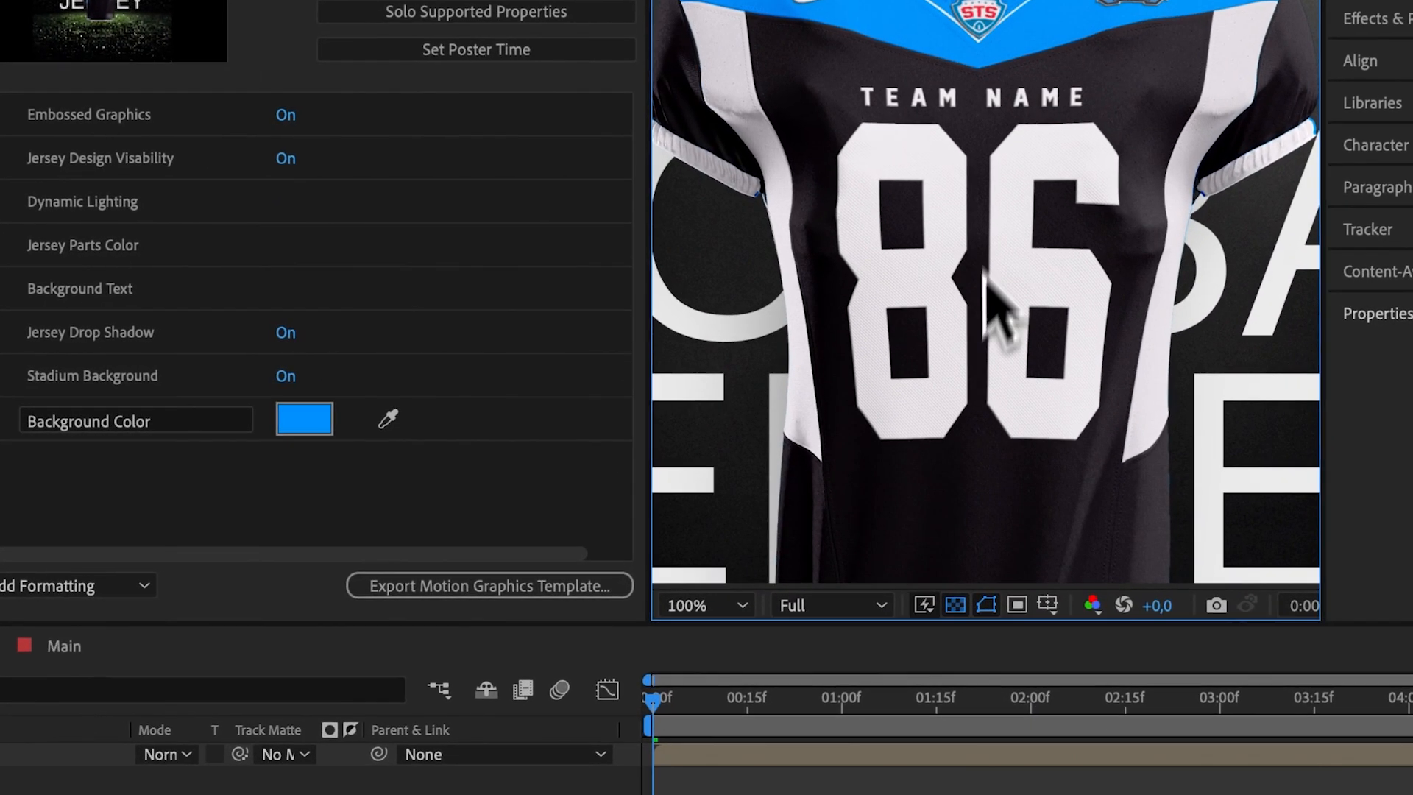
left_click_drag(721, 637, 745, 638)
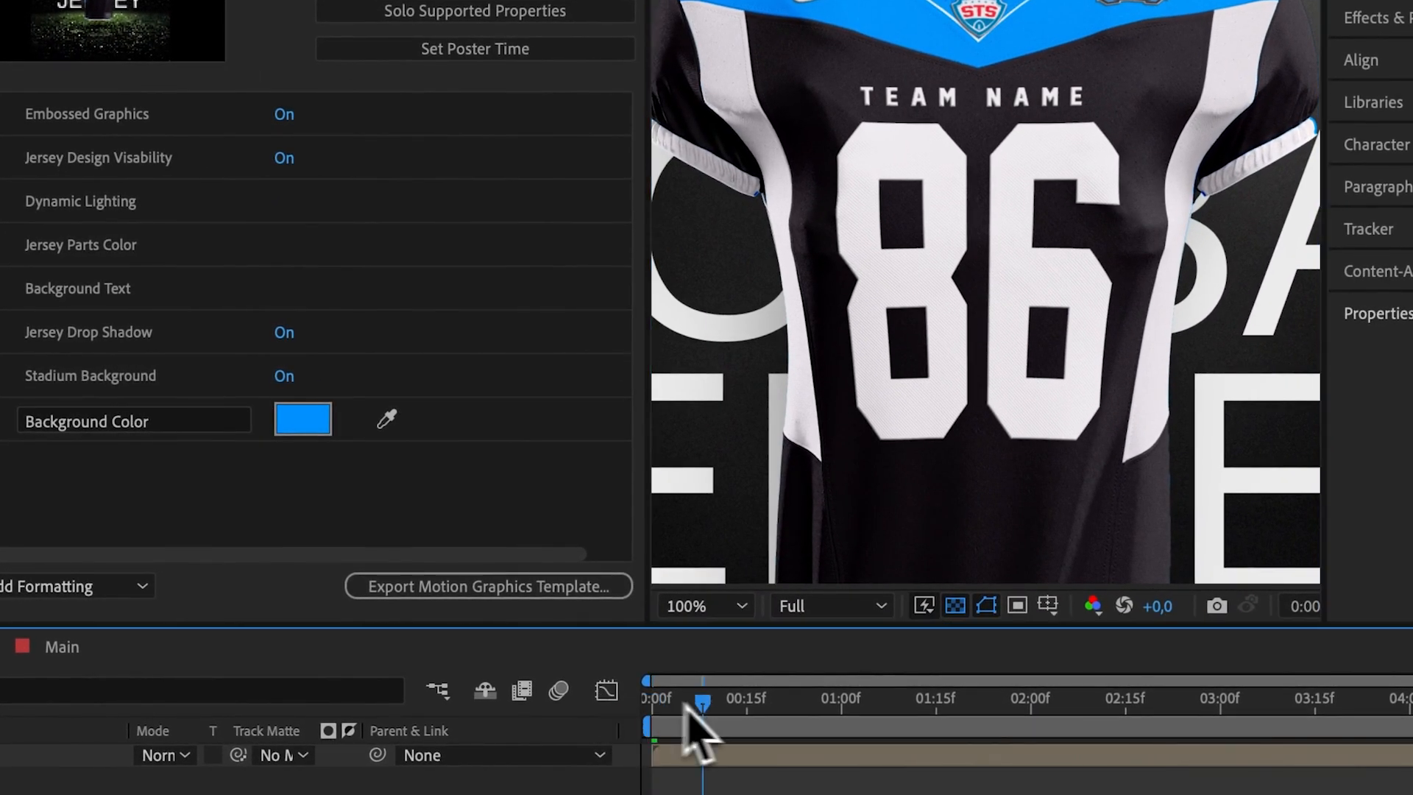
left_click_drag(686, 705, 973, 699)
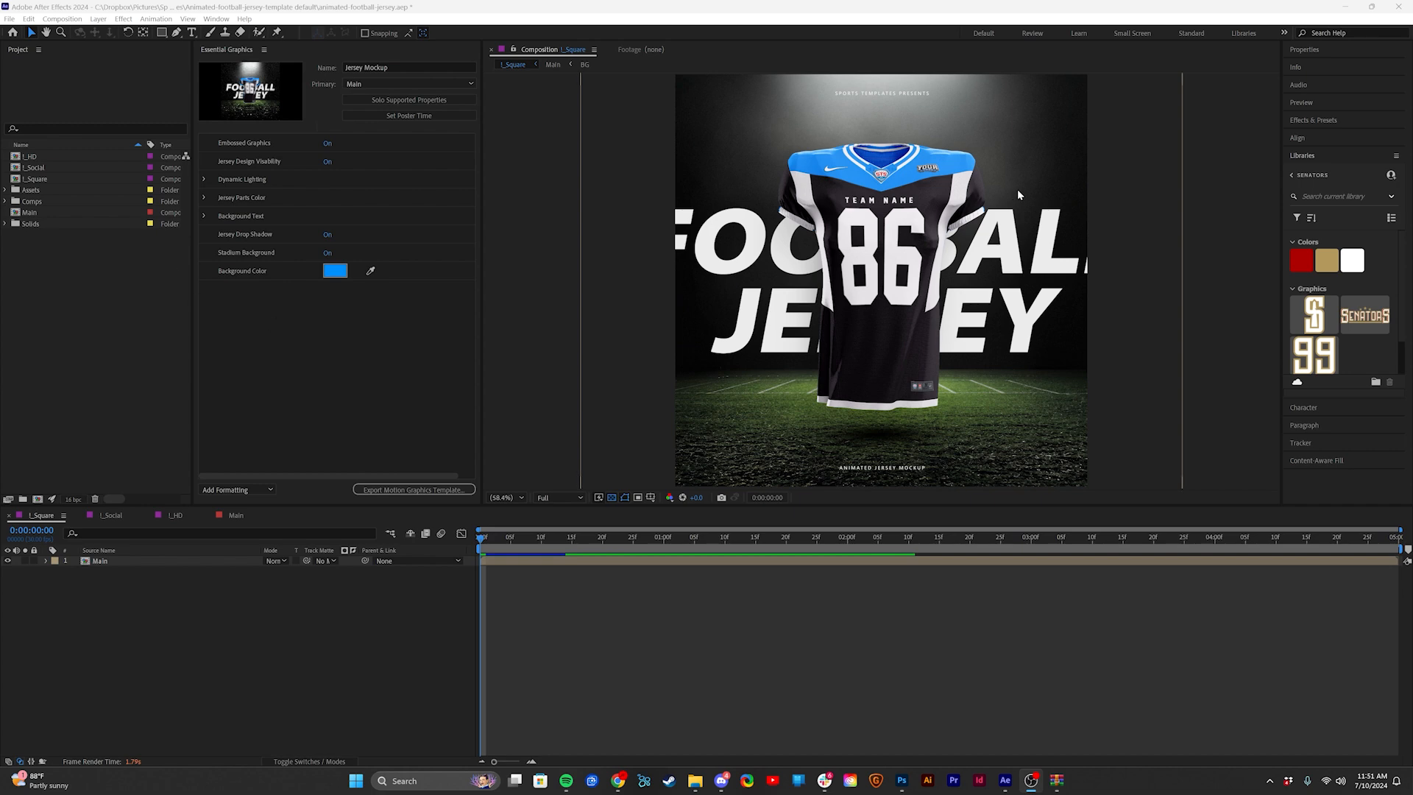
Step: Check in the list of available panels that Essential Graphics is enabled
left_click(219, 20)
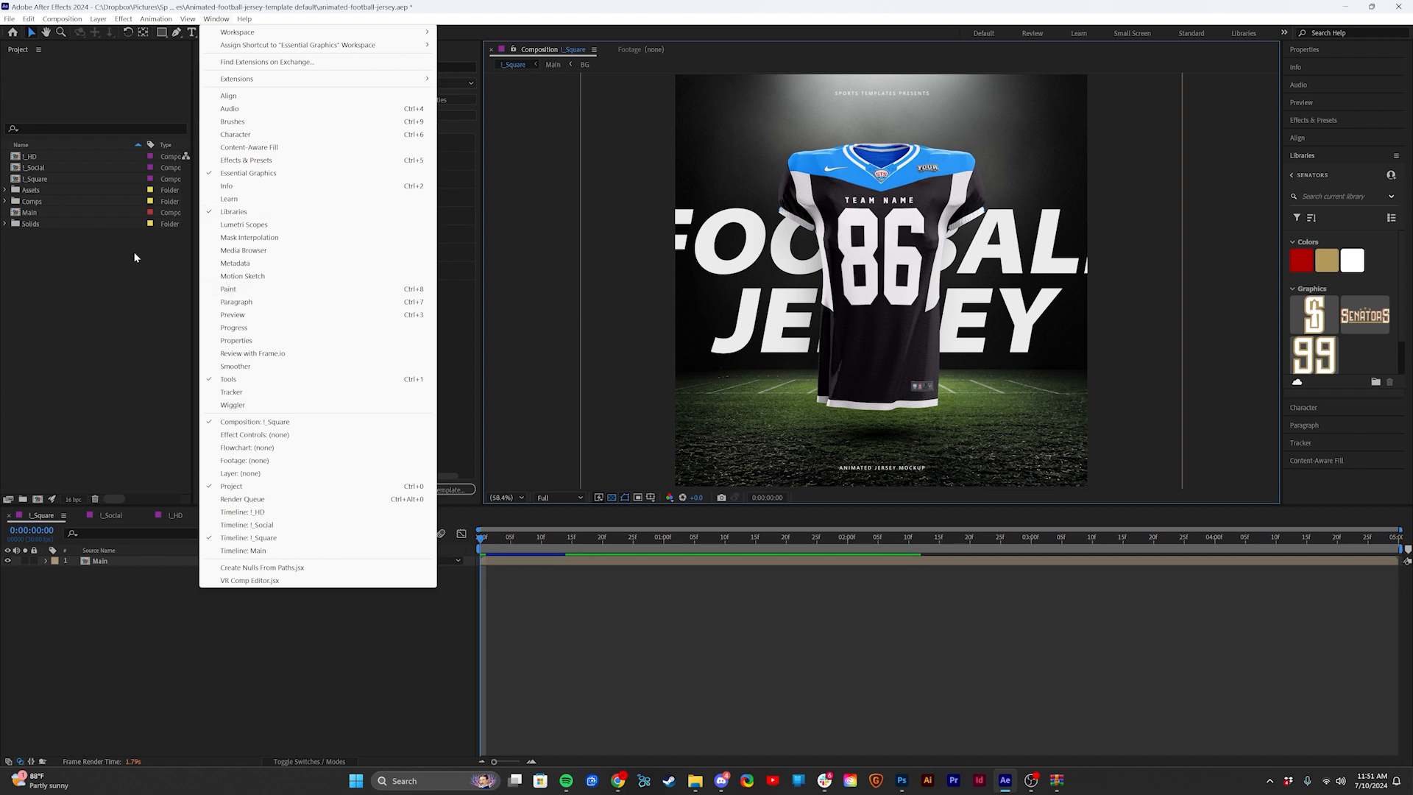
left_click(64, 291)
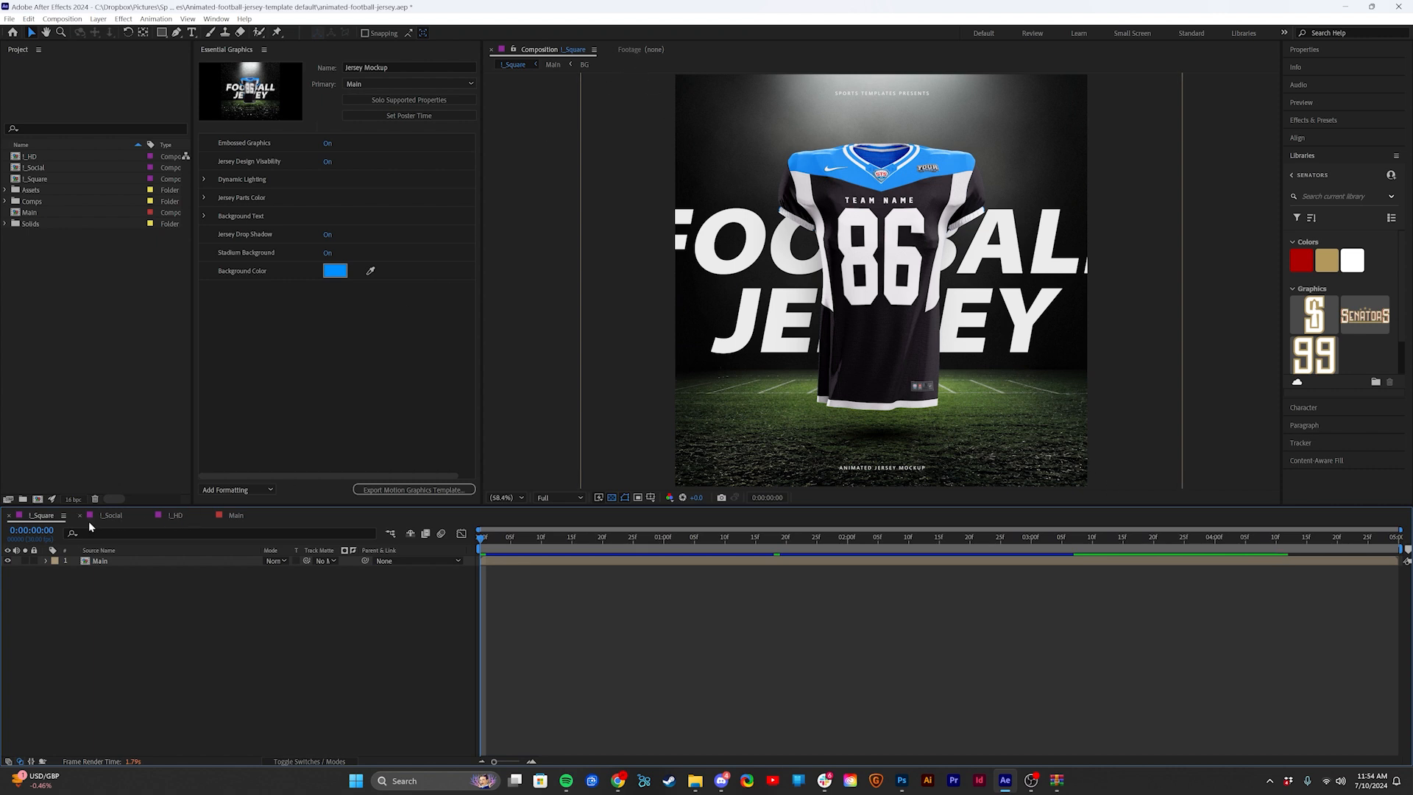
Step: Review the !_Social, !_HD and Main compositions, return to !_HD and fit it to the viewer
left_click(109, 516)
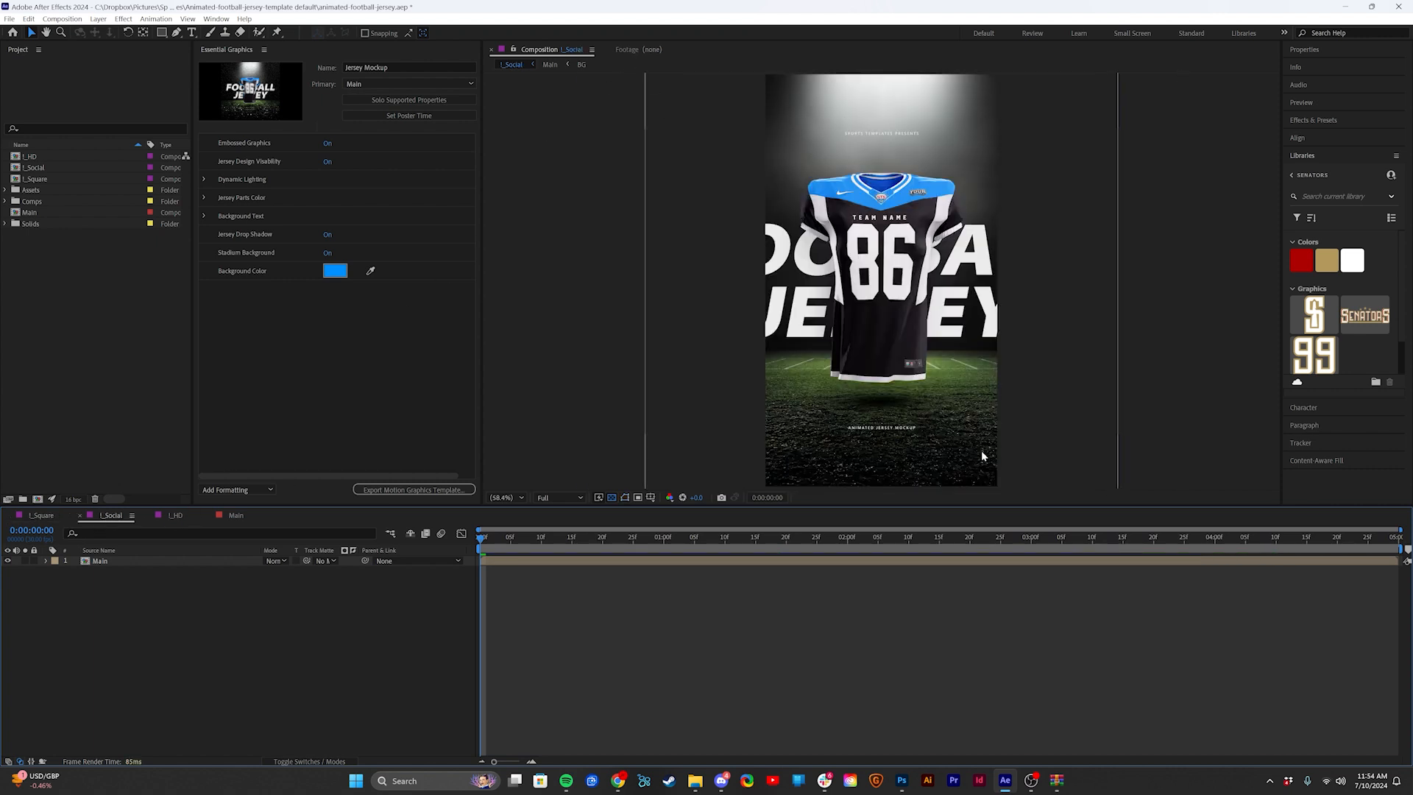
left_click(177, 519)
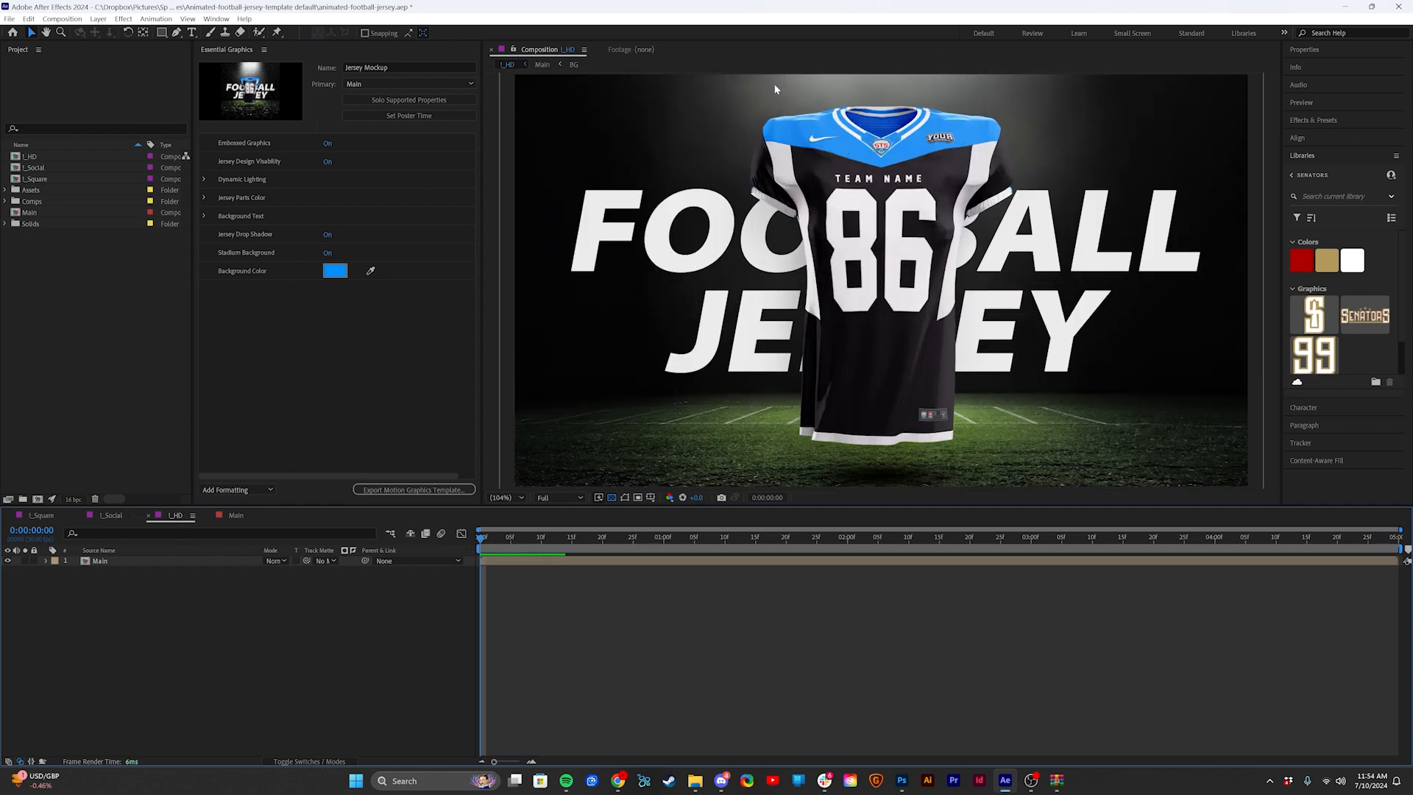
left_click(234, 515)
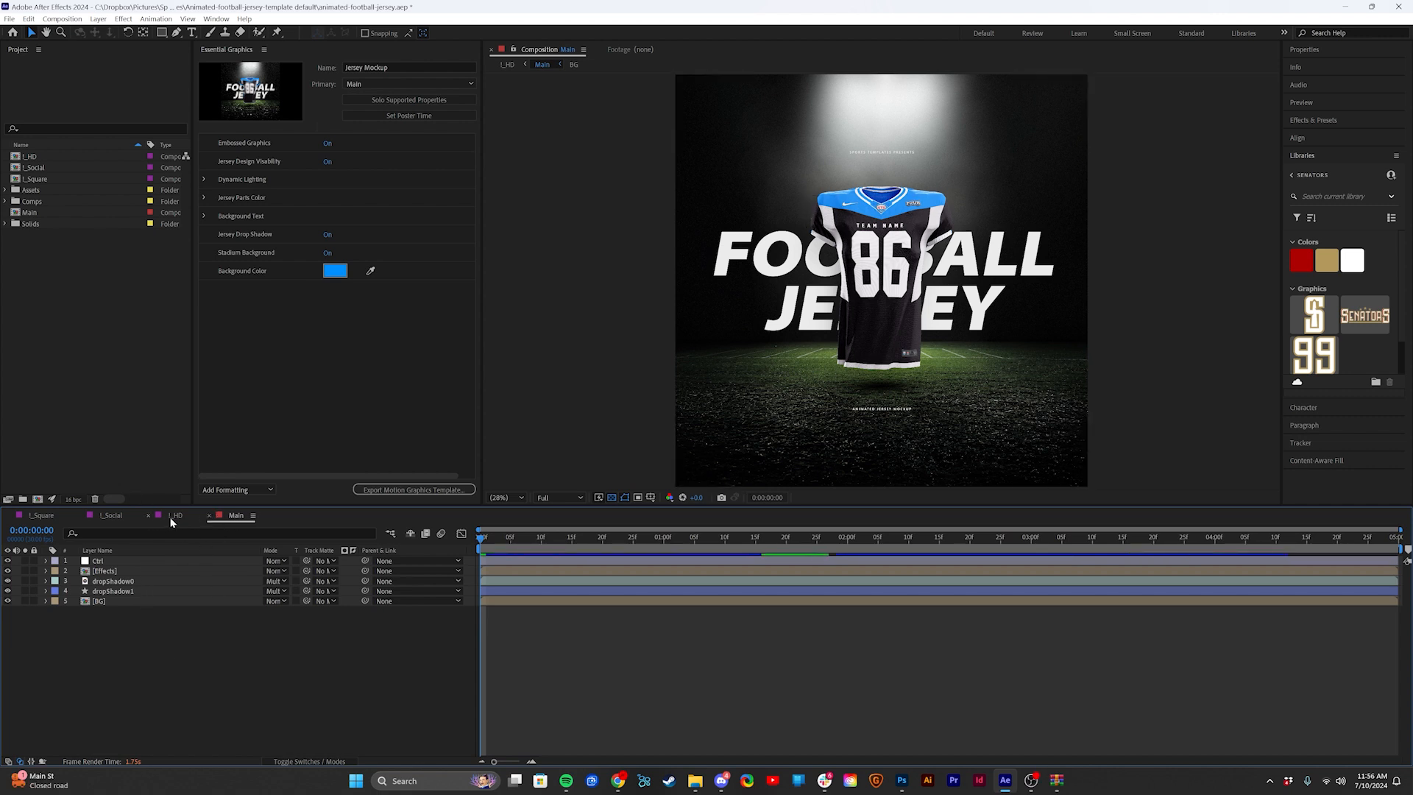
left_click(172, 518)
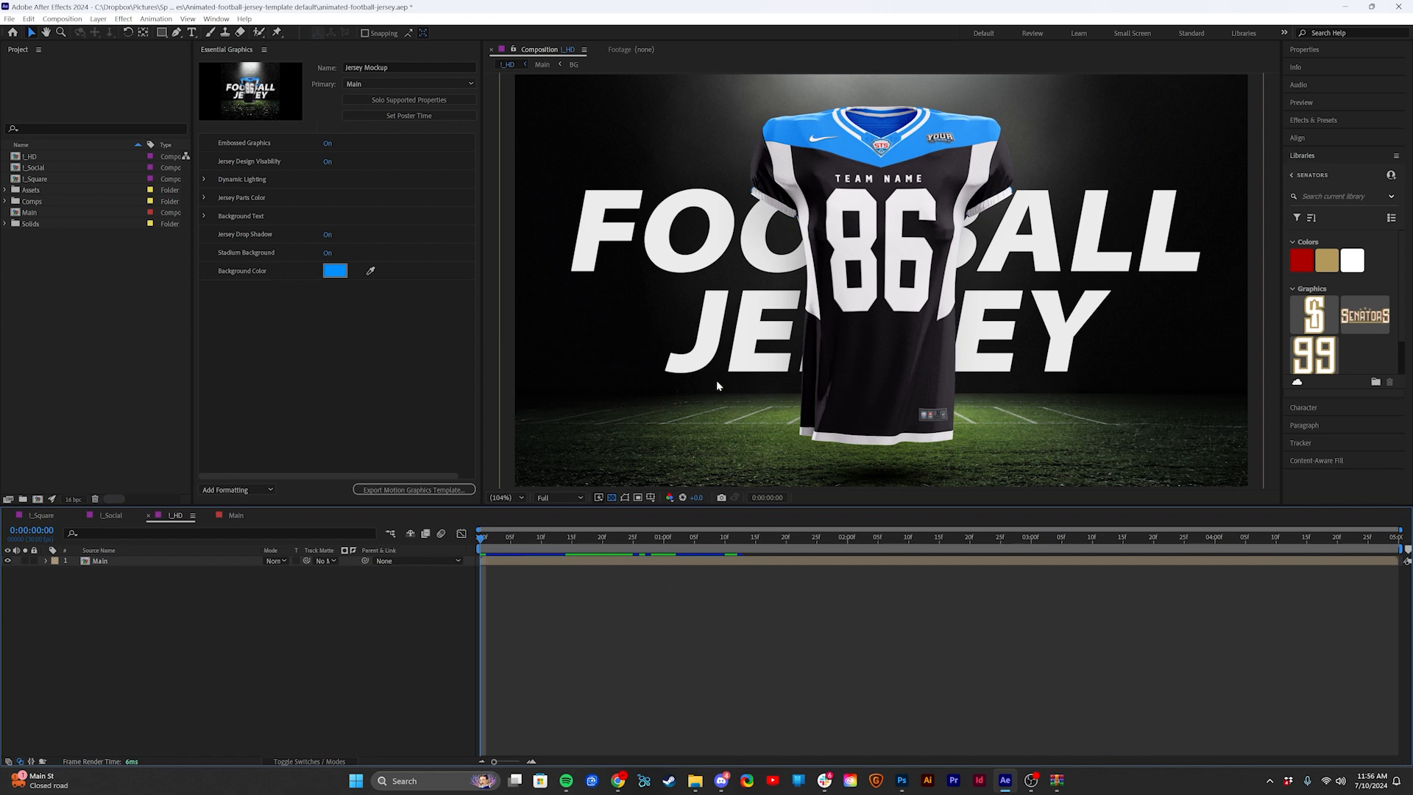
scroll(767, 308, "down", 5)
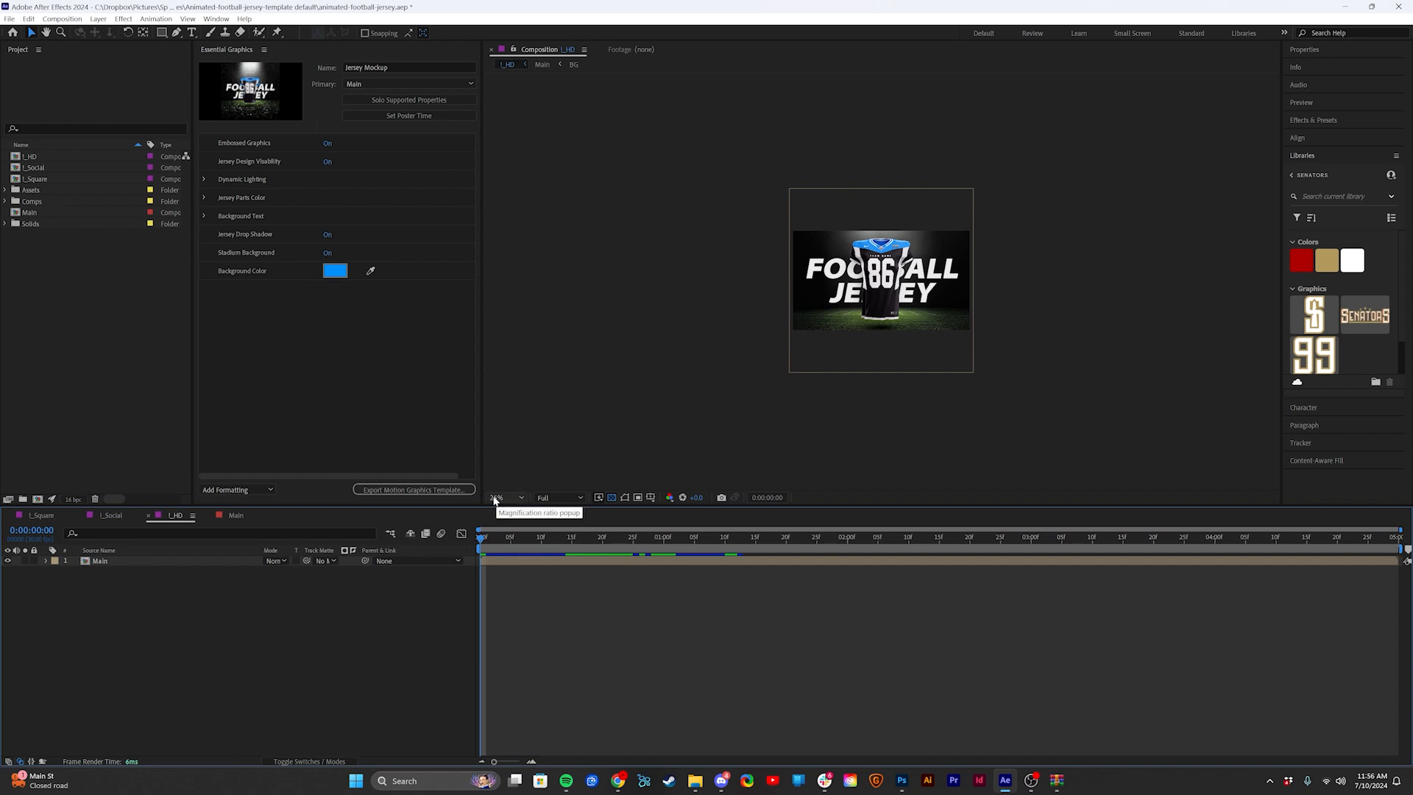
left_click(496, 498)
left_click(507, 514)
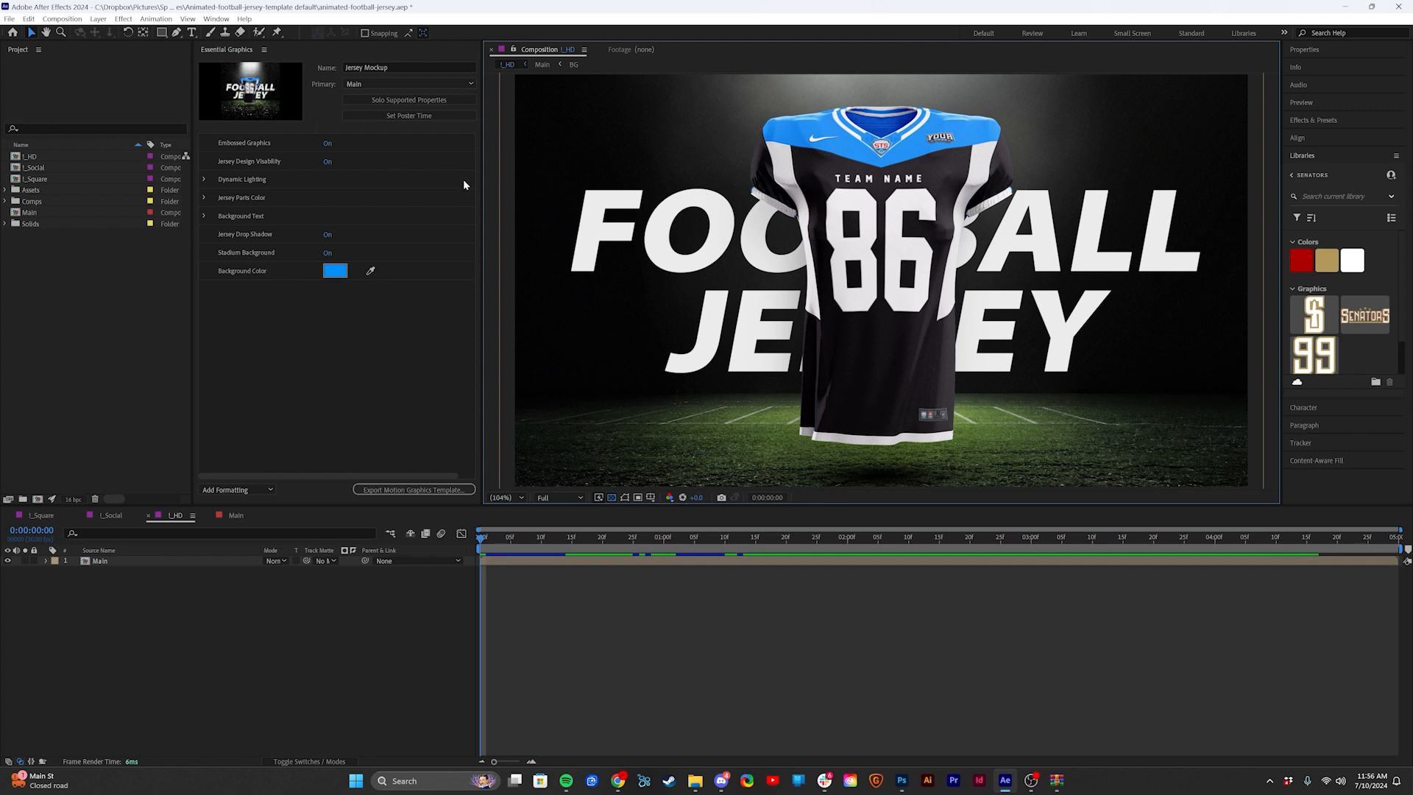
Step: Turn off the Stadium Background and set the Background Color to pink FF0071
left_click(327, 252)
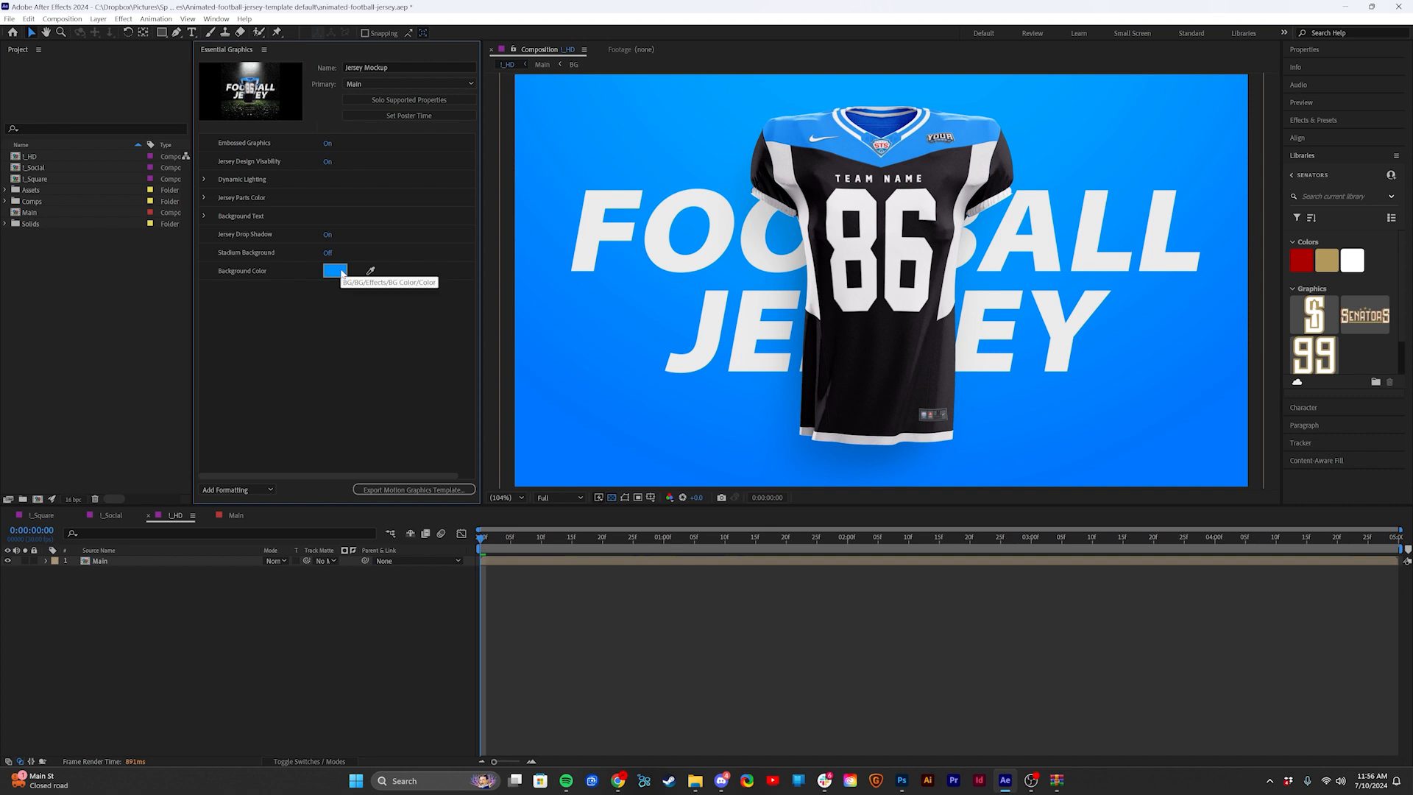
left_click(337, 272)
left_click(937, 343)
left_click_drag(937, 343, 937, 327)
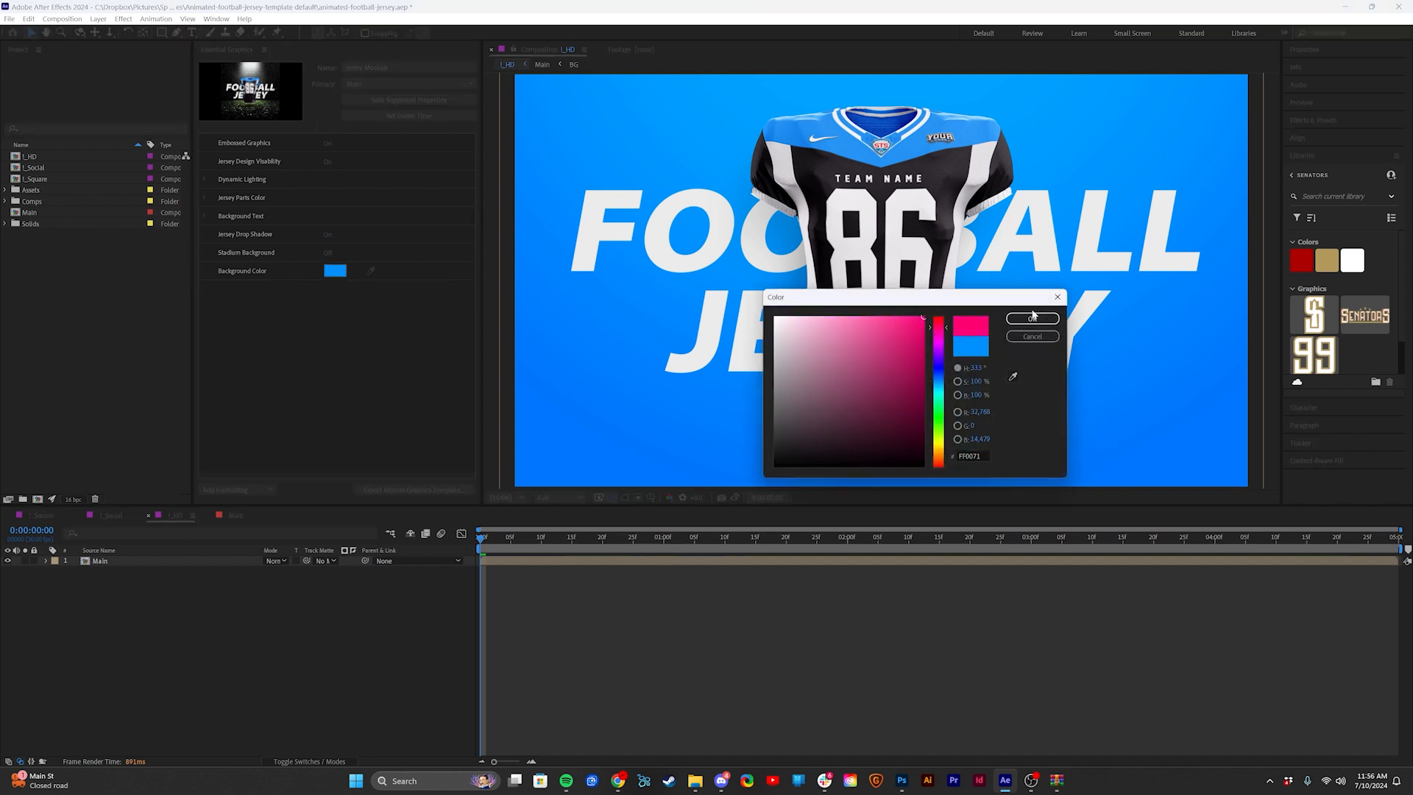
left_click(1032, 318)
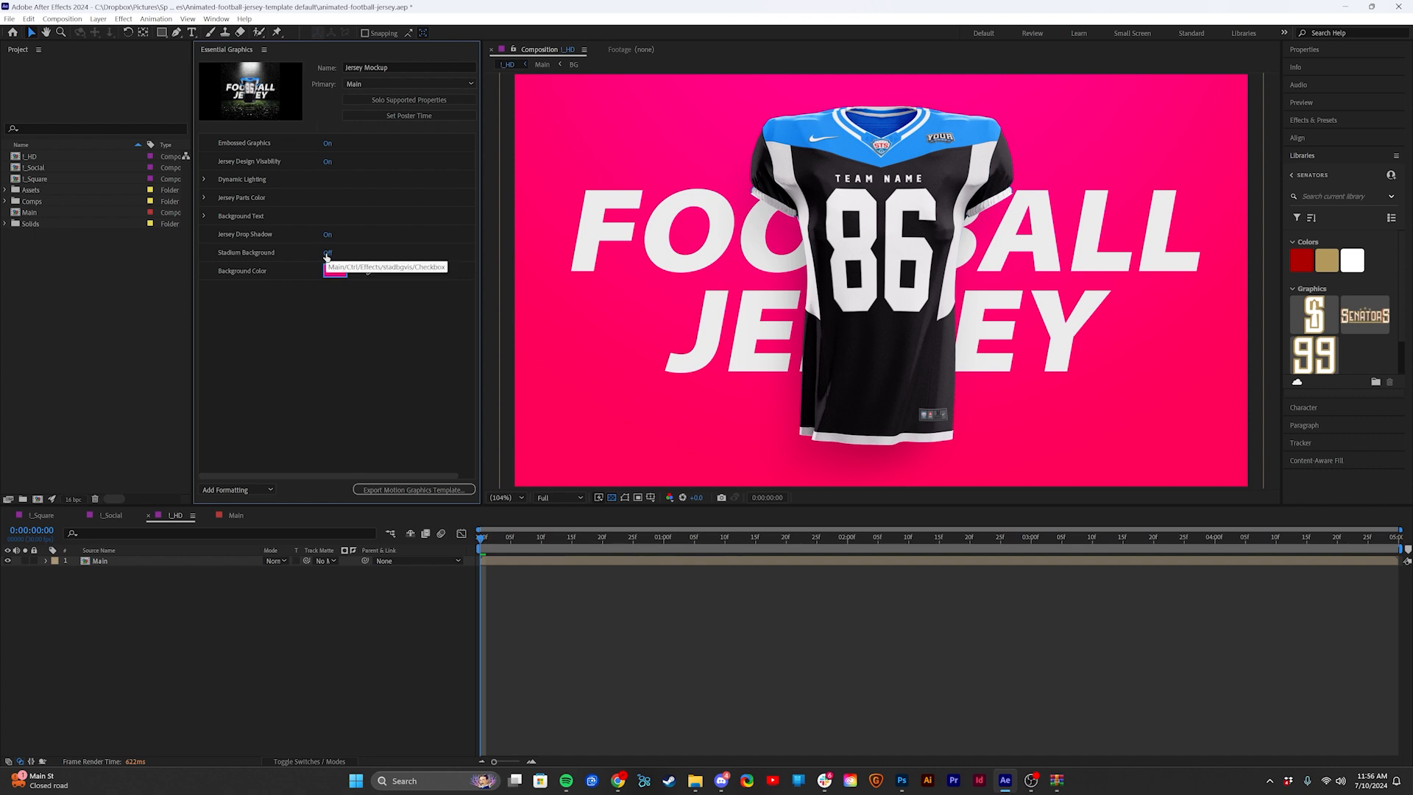
Step: Try the Stadium Background and Jersey Drop Shadow switches, leaving the drop shadow off and the stadium background on
left_click(327, 254)
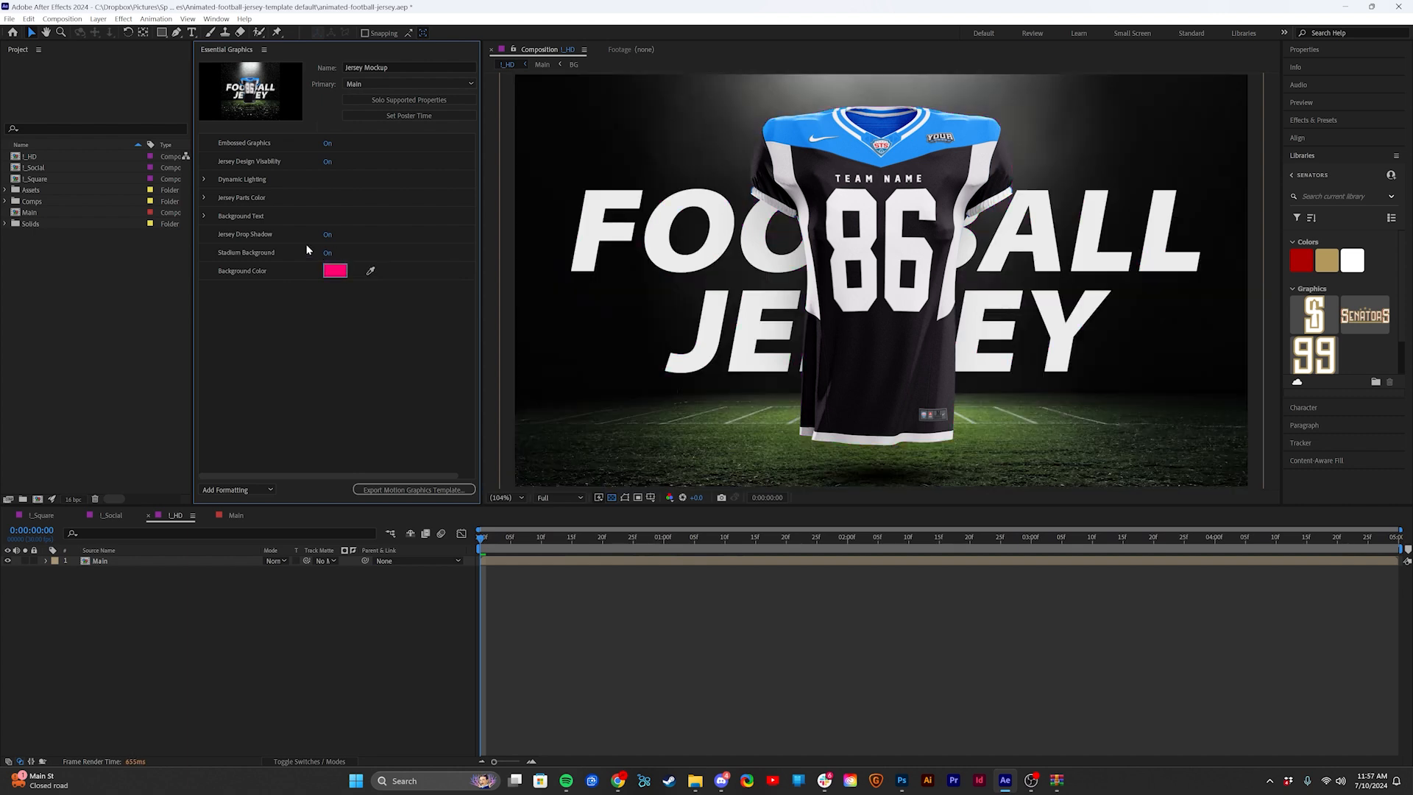
left_click(327, 253)
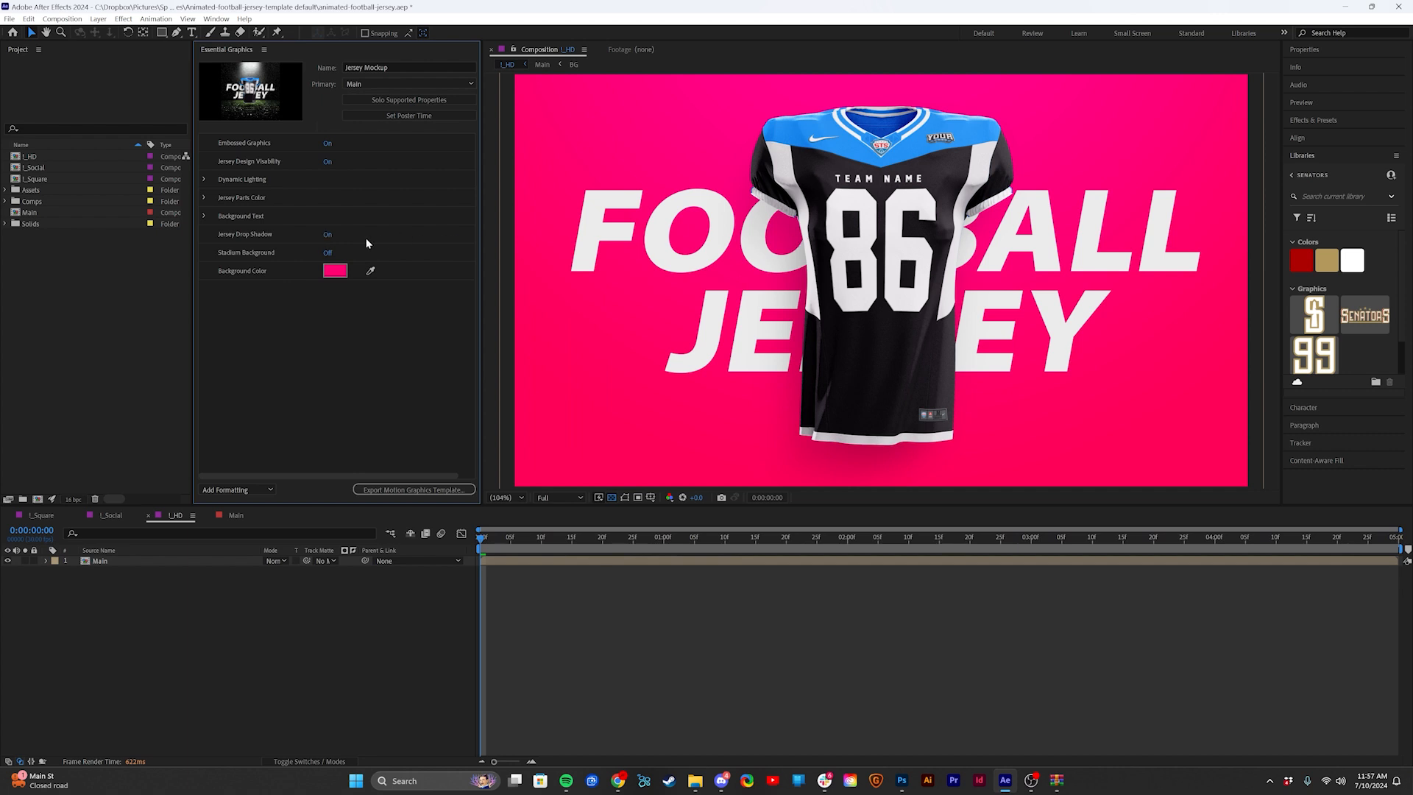
left_click(326, 235)
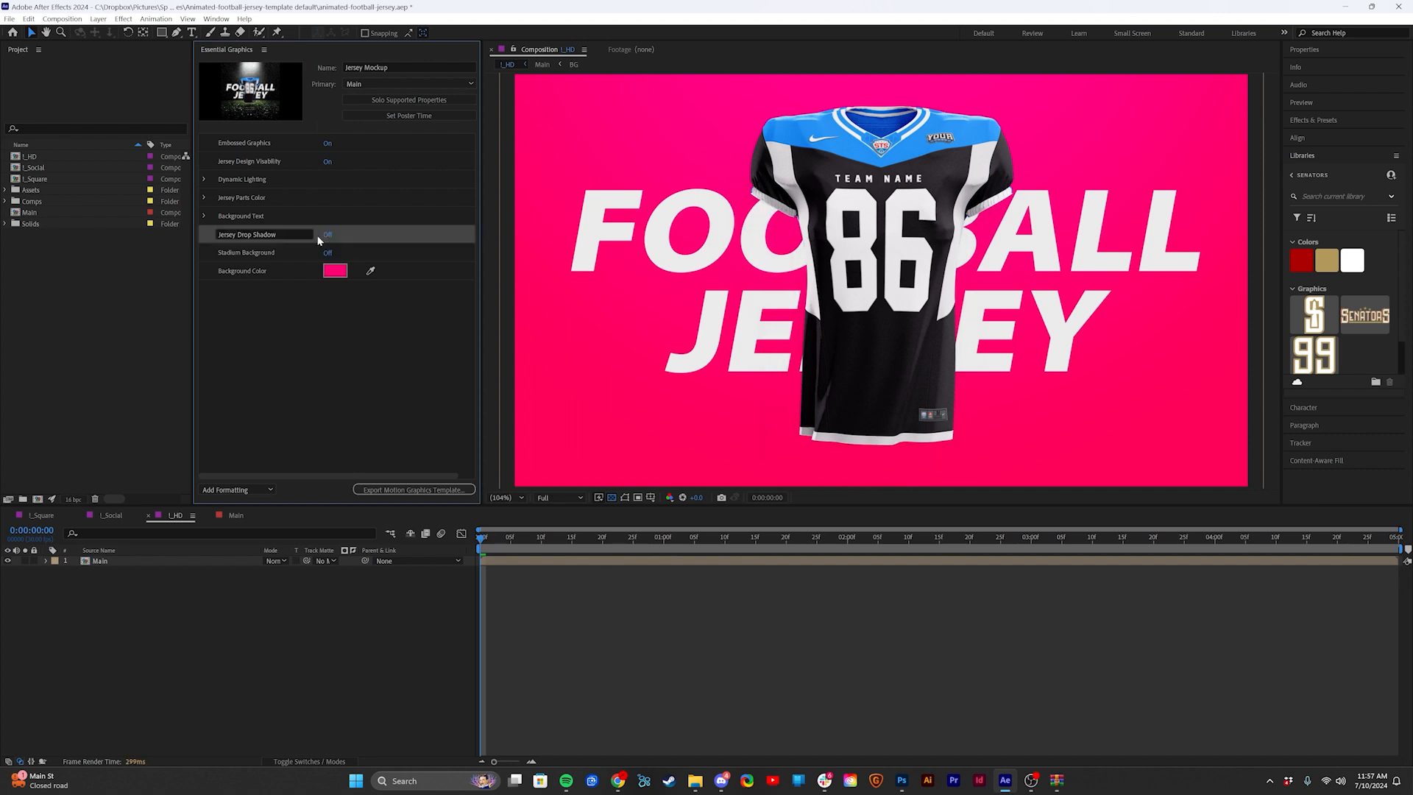
left_click(326, 236)
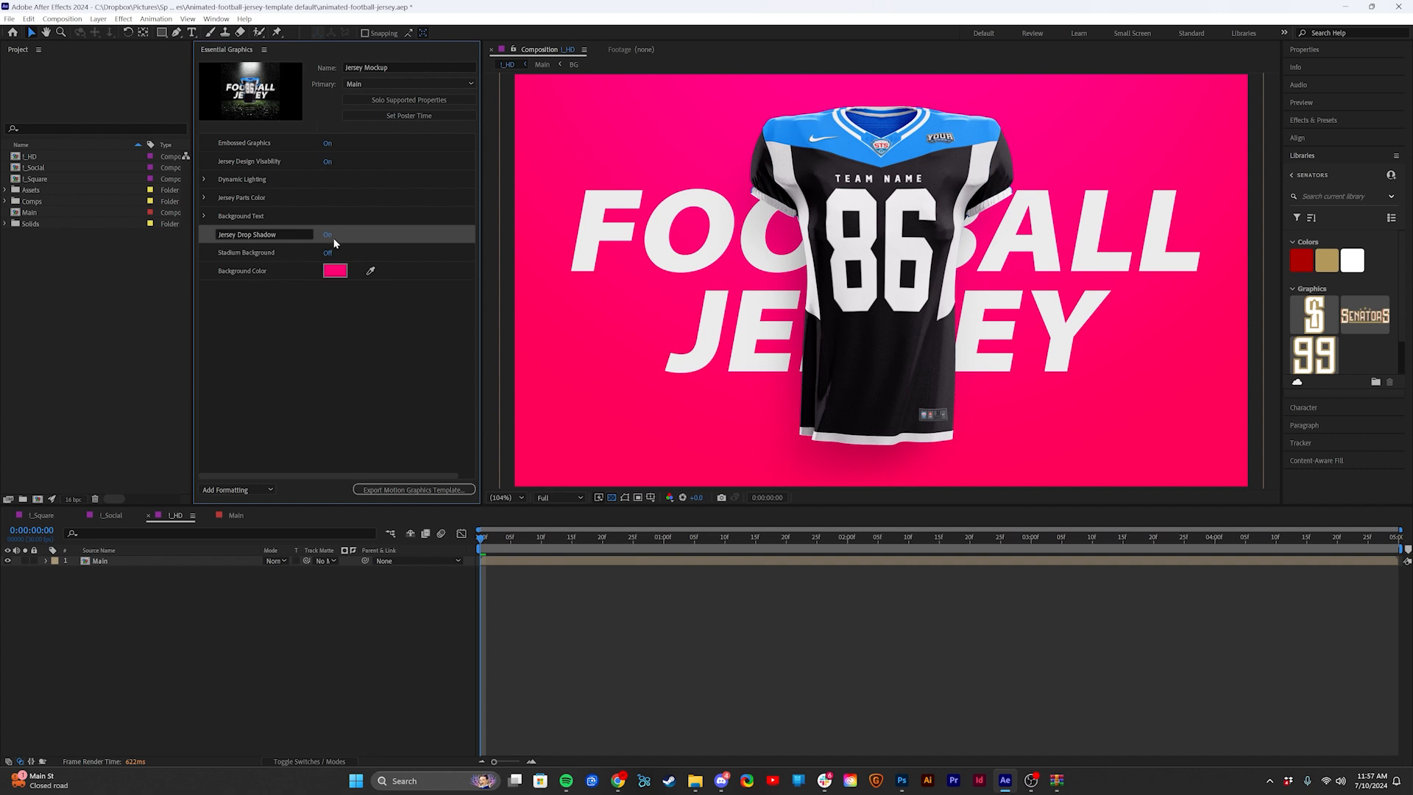
left_click(328, 236)
left_click(329, 253)
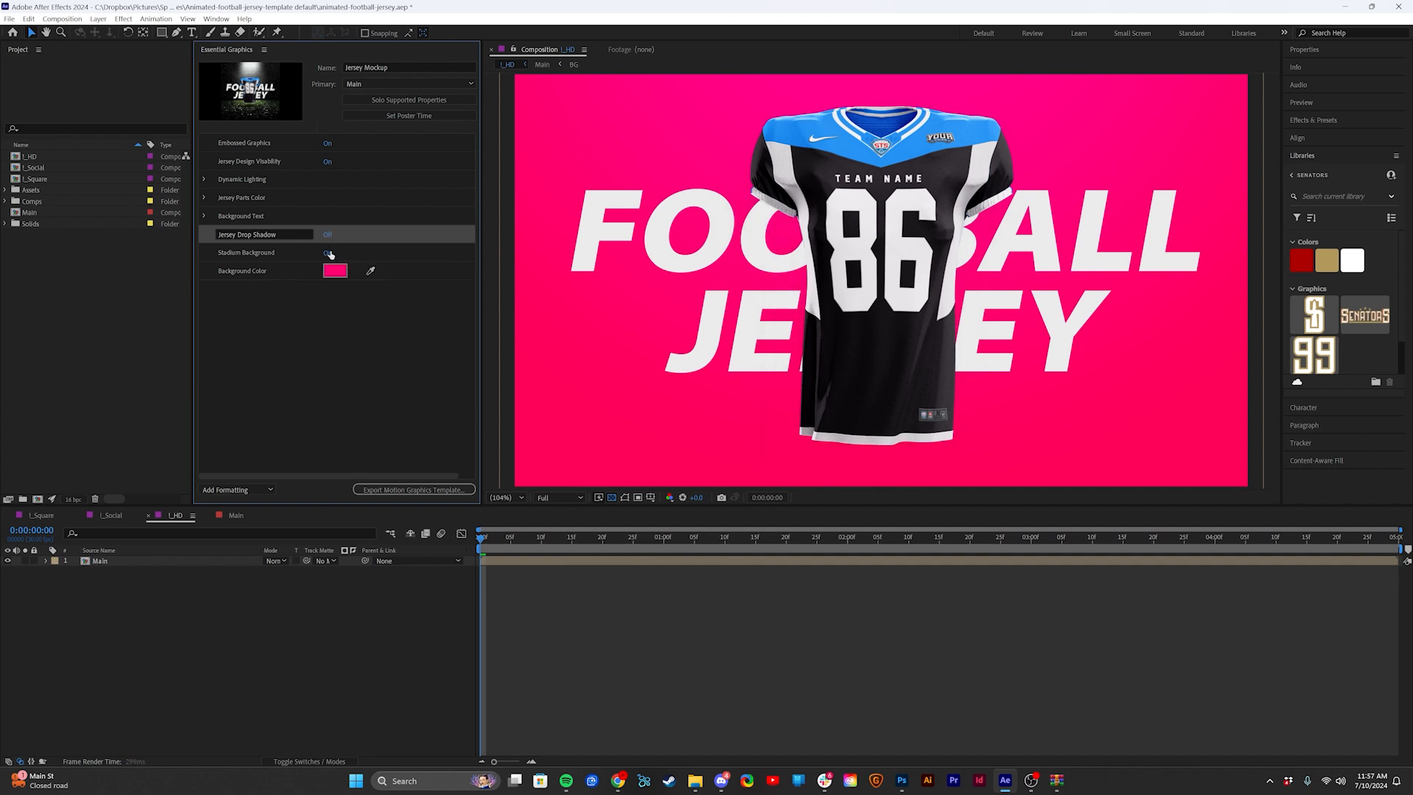
Step: Set the !_HD view to 100%, switch to !_Social and examine the Top and Bottom settings of the Background Text
left_click(205, 216)
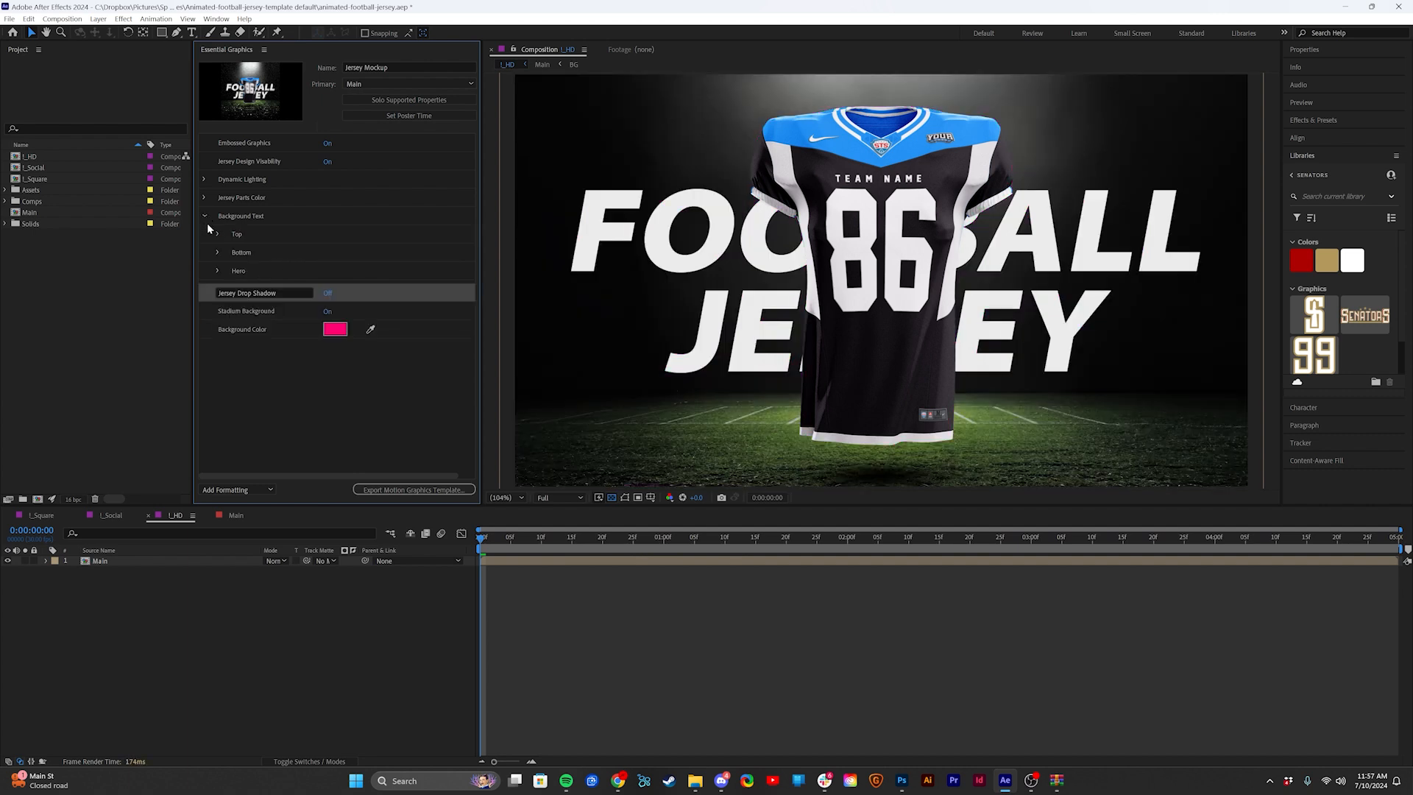
left_click(502, 497)
left_click(514, 522)
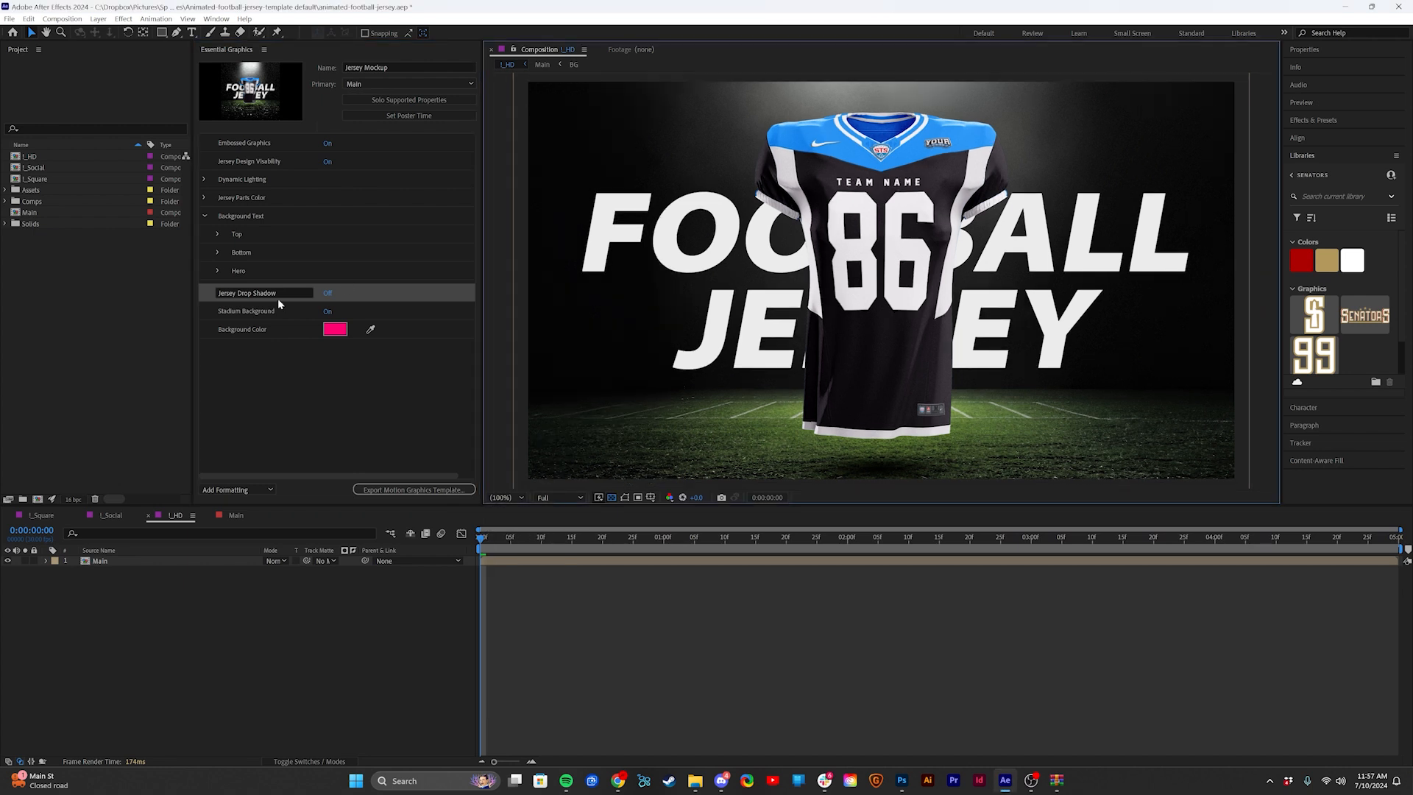
left_click(111, 515)
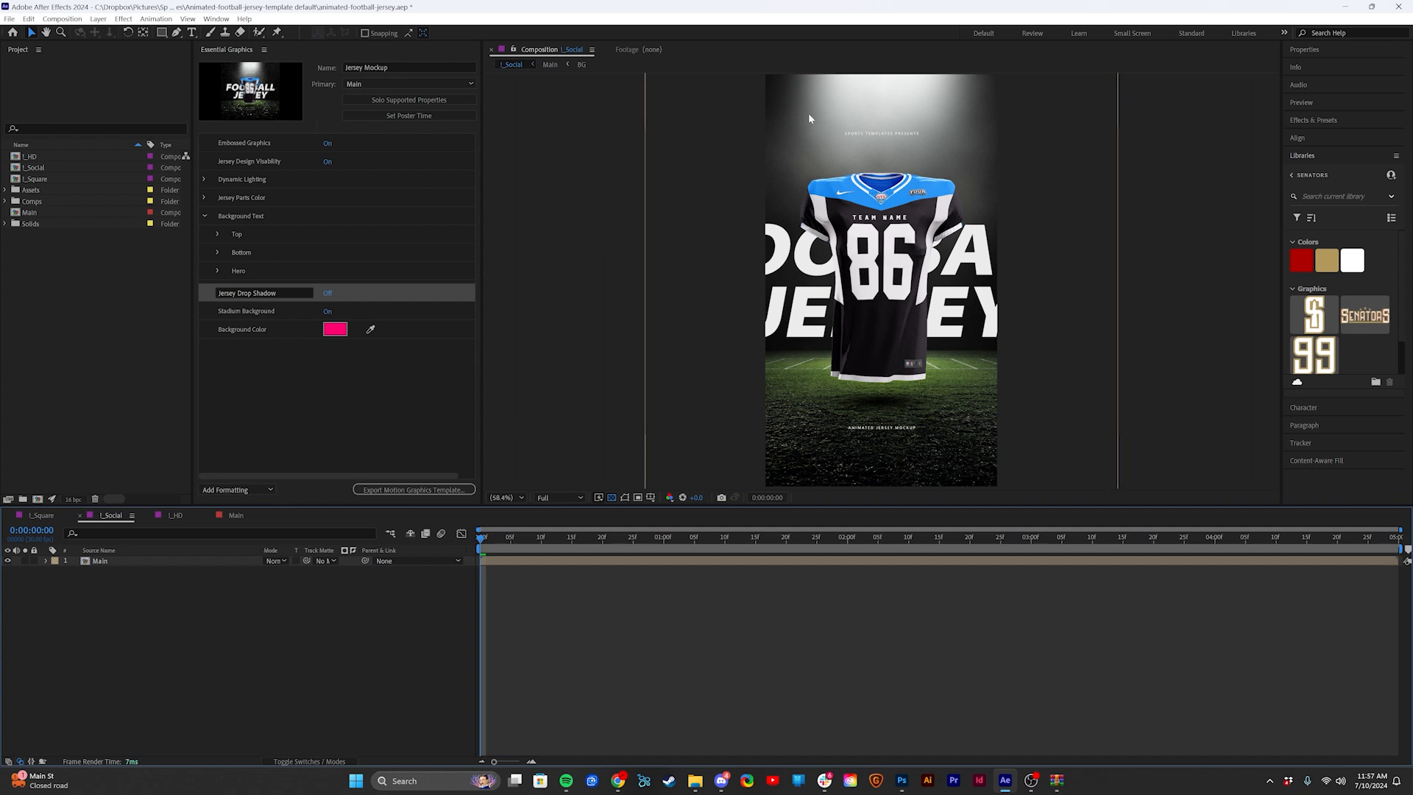
left_click(217, 234)
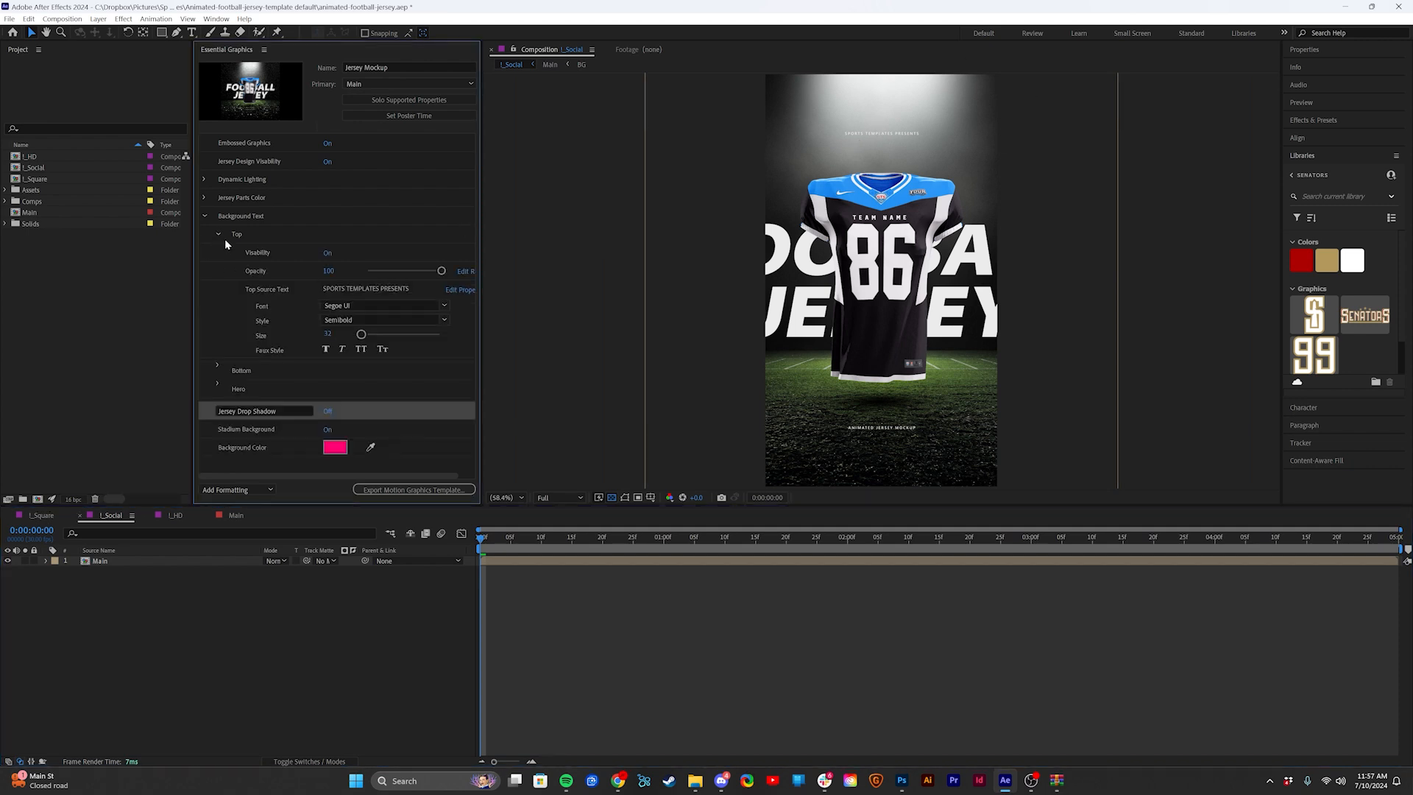
left_click(218, 366)
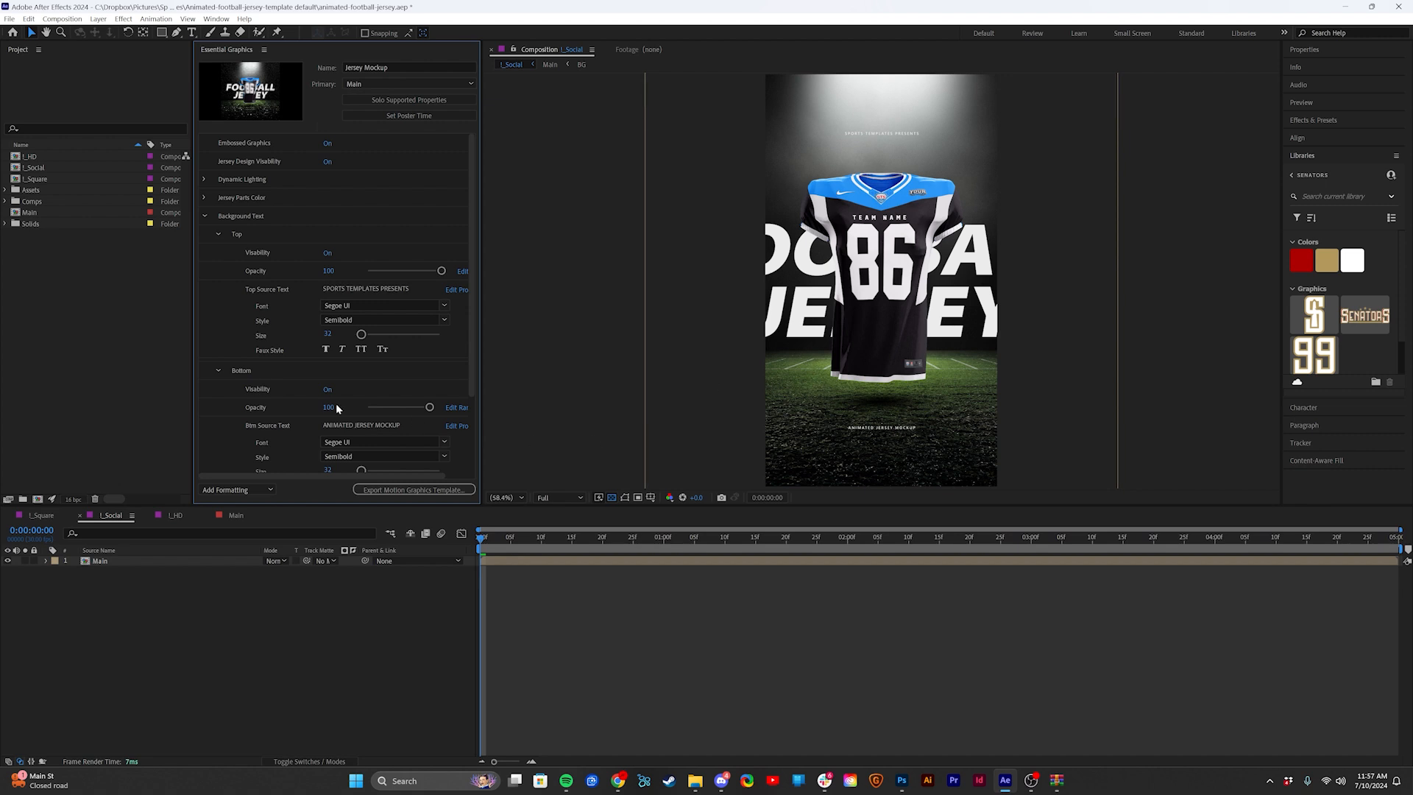
left_click(217, 371)
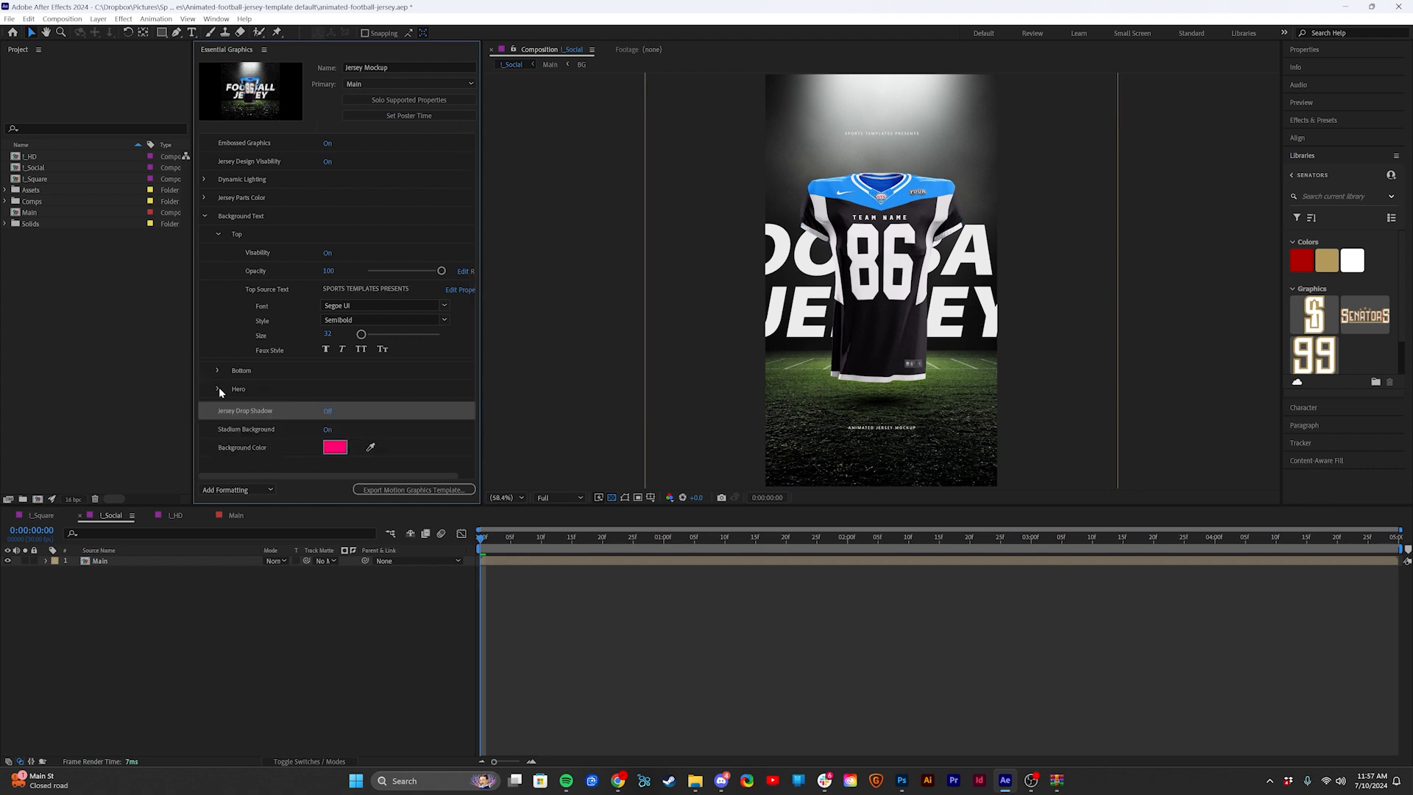
Step: Examine the Hero text settings, switch to the !_Square composition and review the Jersey Parts Color swatches
scroll(269, 390, "down", 2)
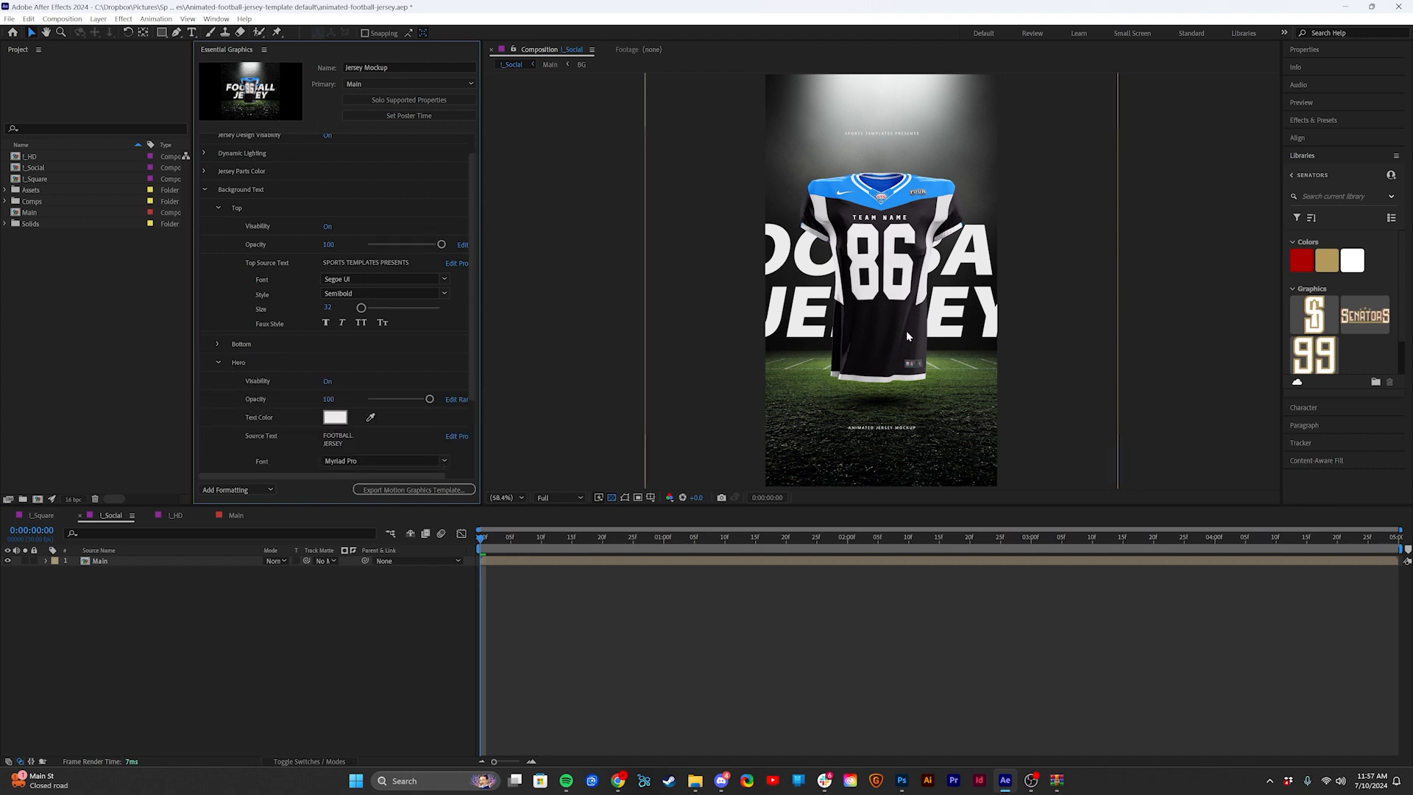
left_click(42, 515)
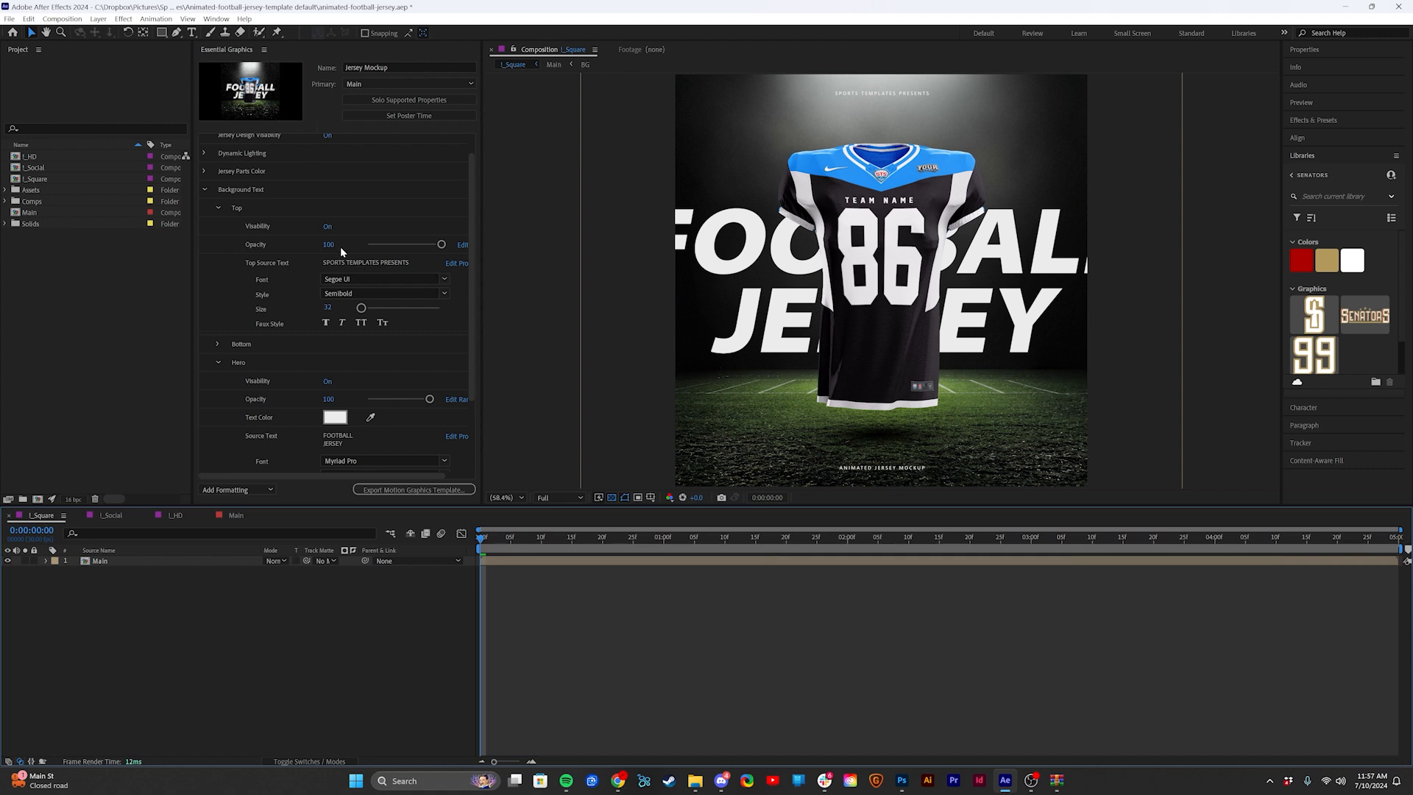
left_click(206, 189)
left_click(261, 194)
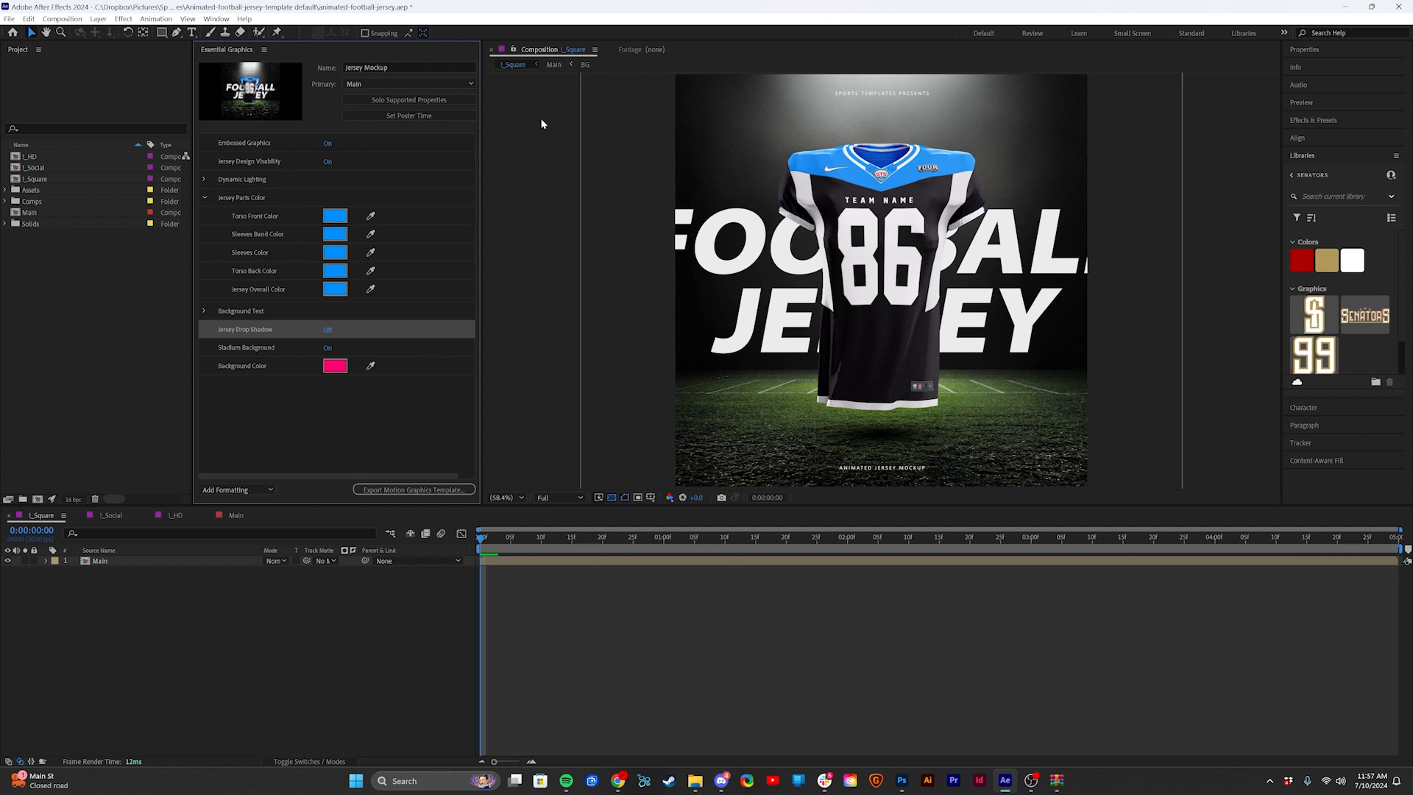
left_click(204, 196)
Step: Compare the jersey's upper chest at 200% with the Dynamic Lighting Visibility off and on, leaving it on
left_click(204, 179)
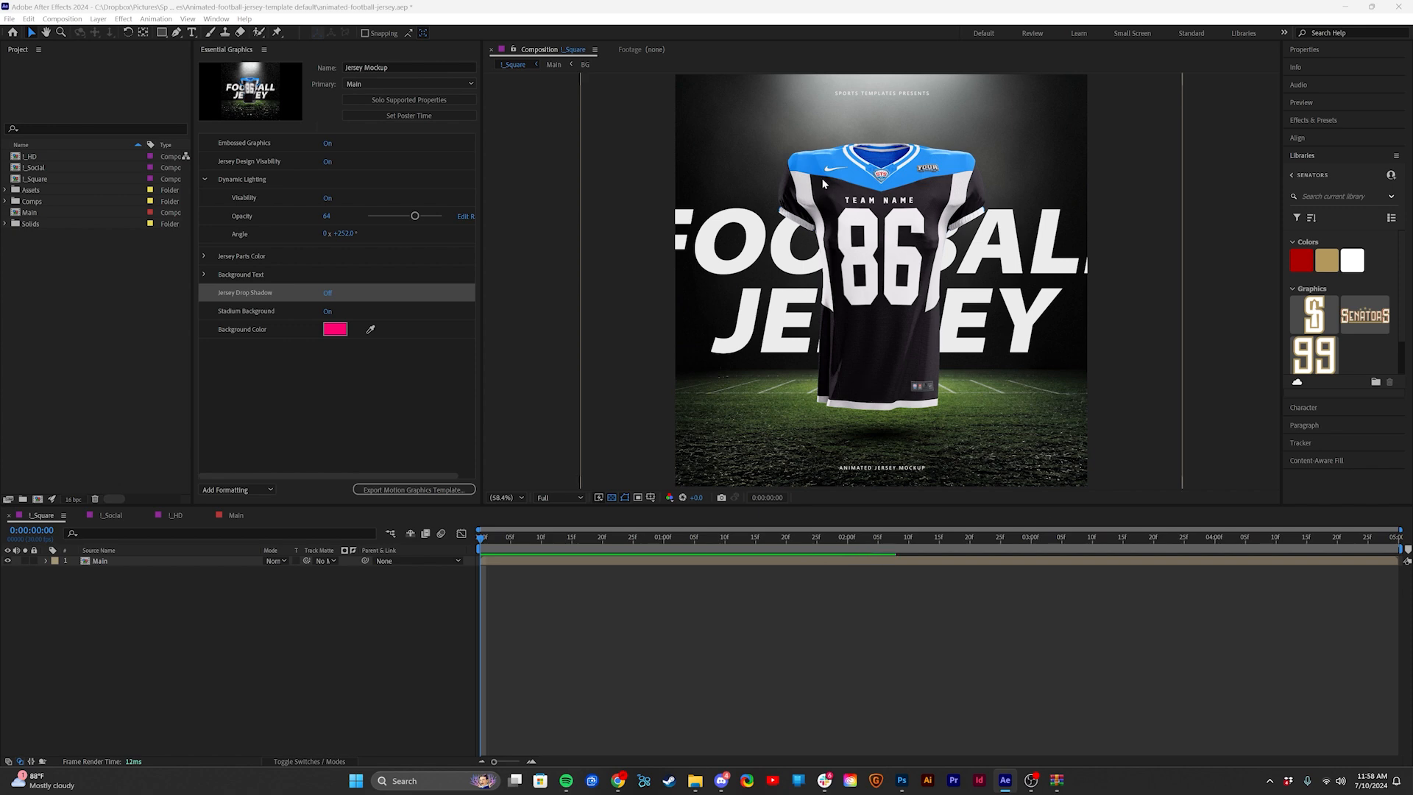
left_click(818, 184)
key("slash")
key("period")
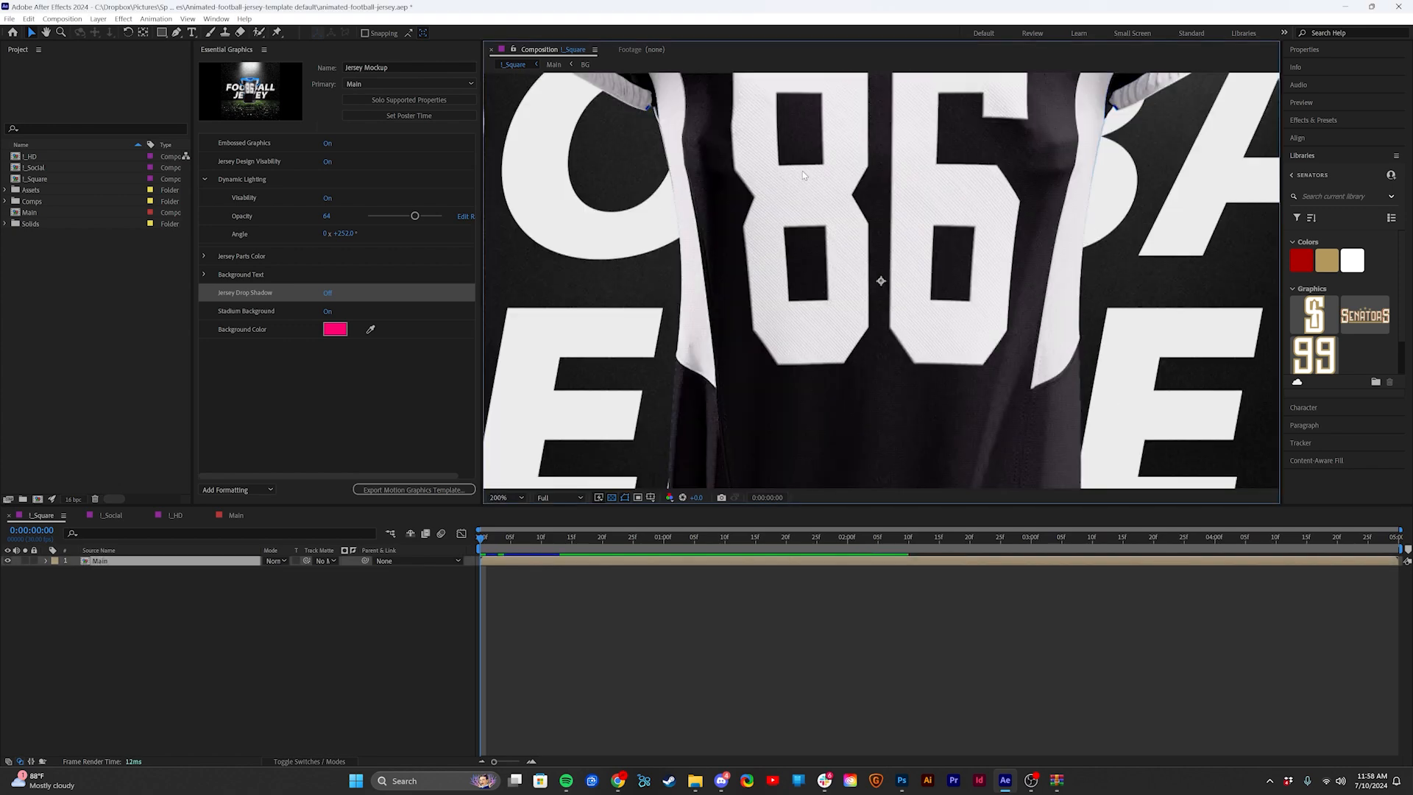
key("h")
left_click_drag(802, 171, 944, 534)
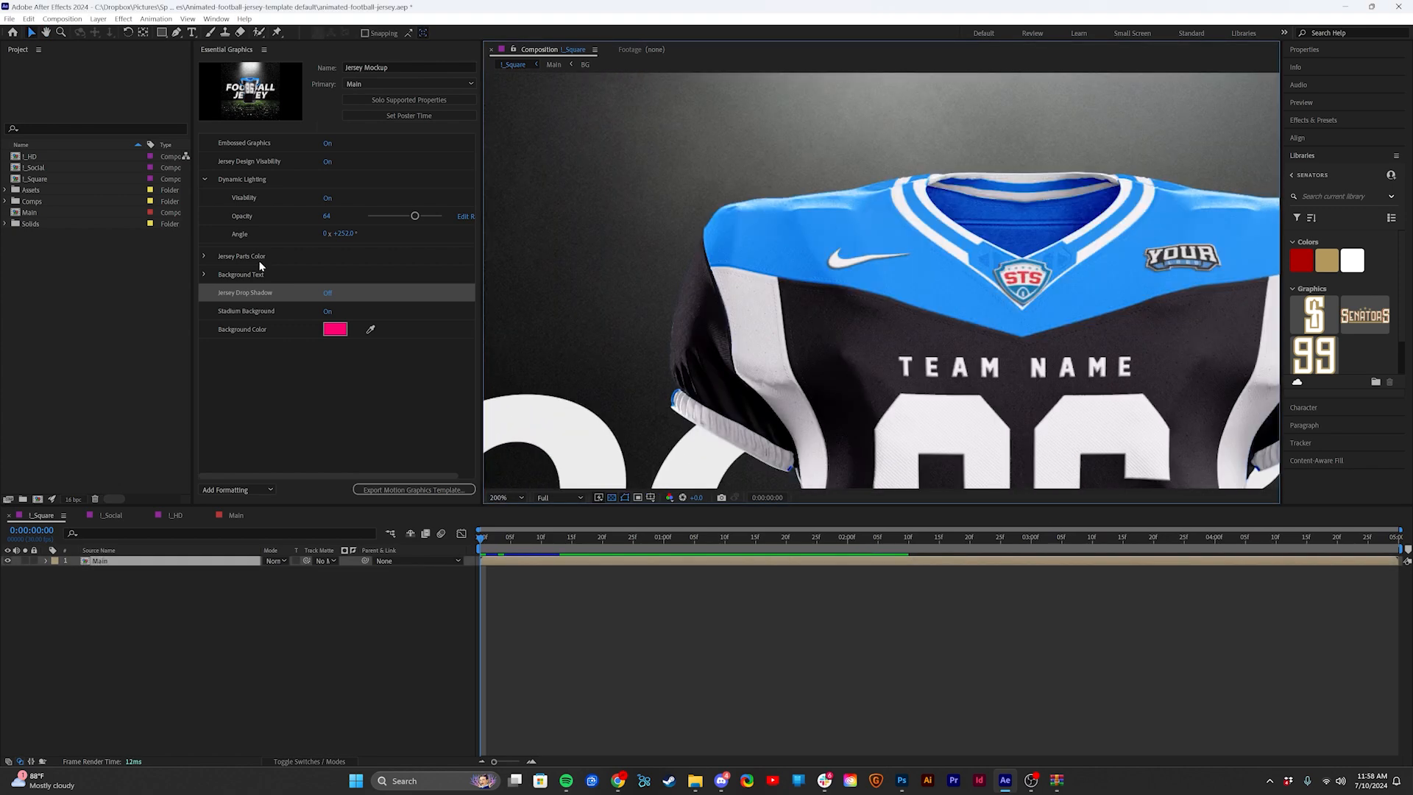
key("v")
left_click(328, 200)
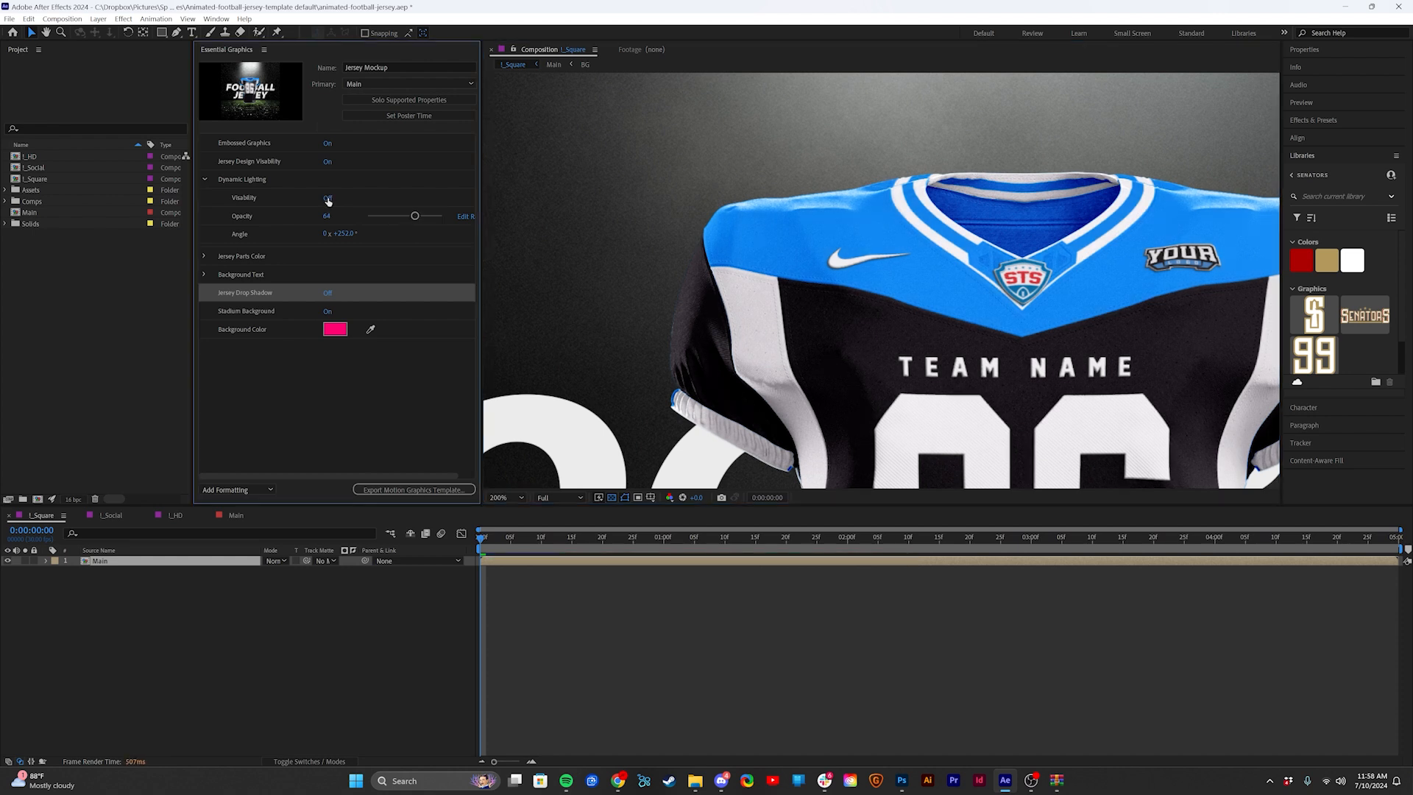
left_click(328, 198)
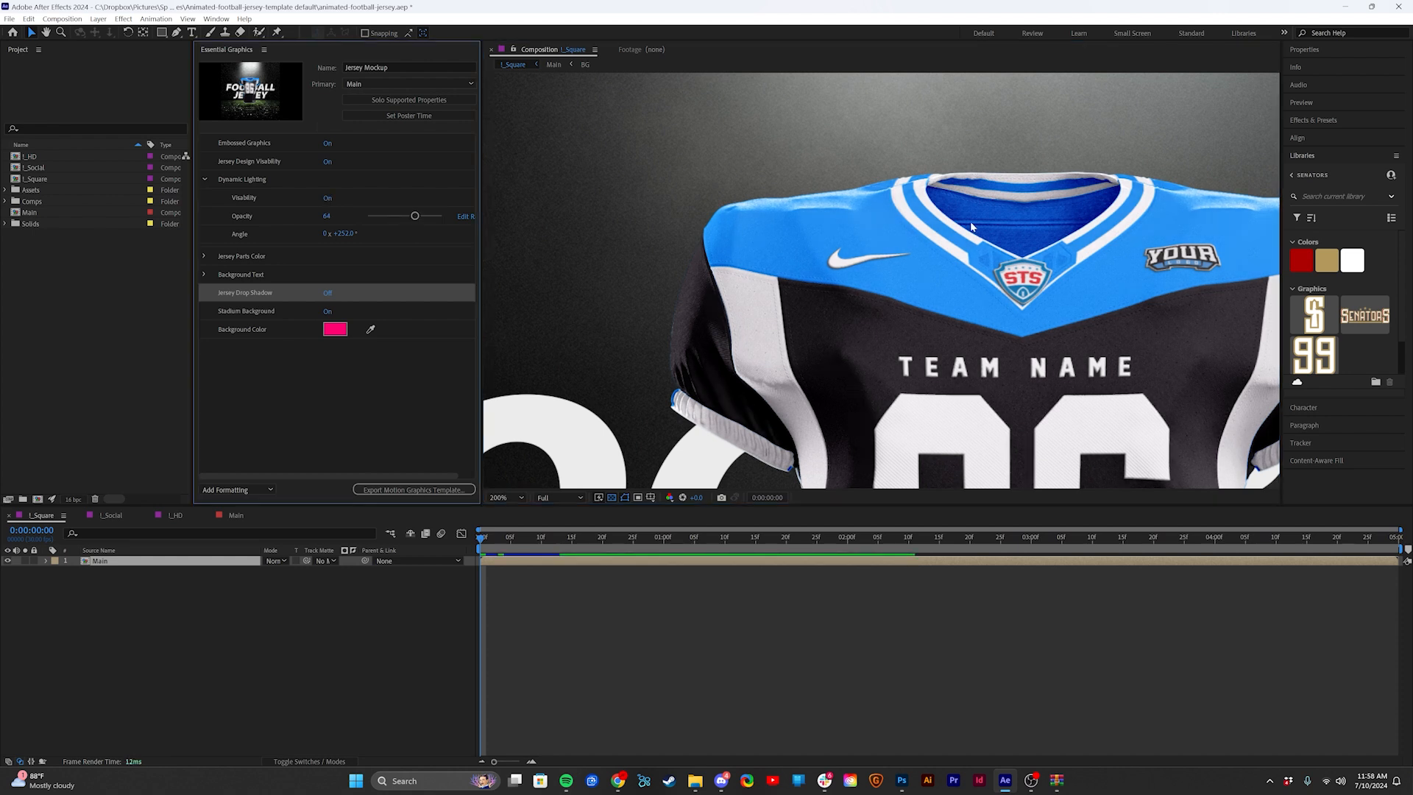
left_click(328, 200)
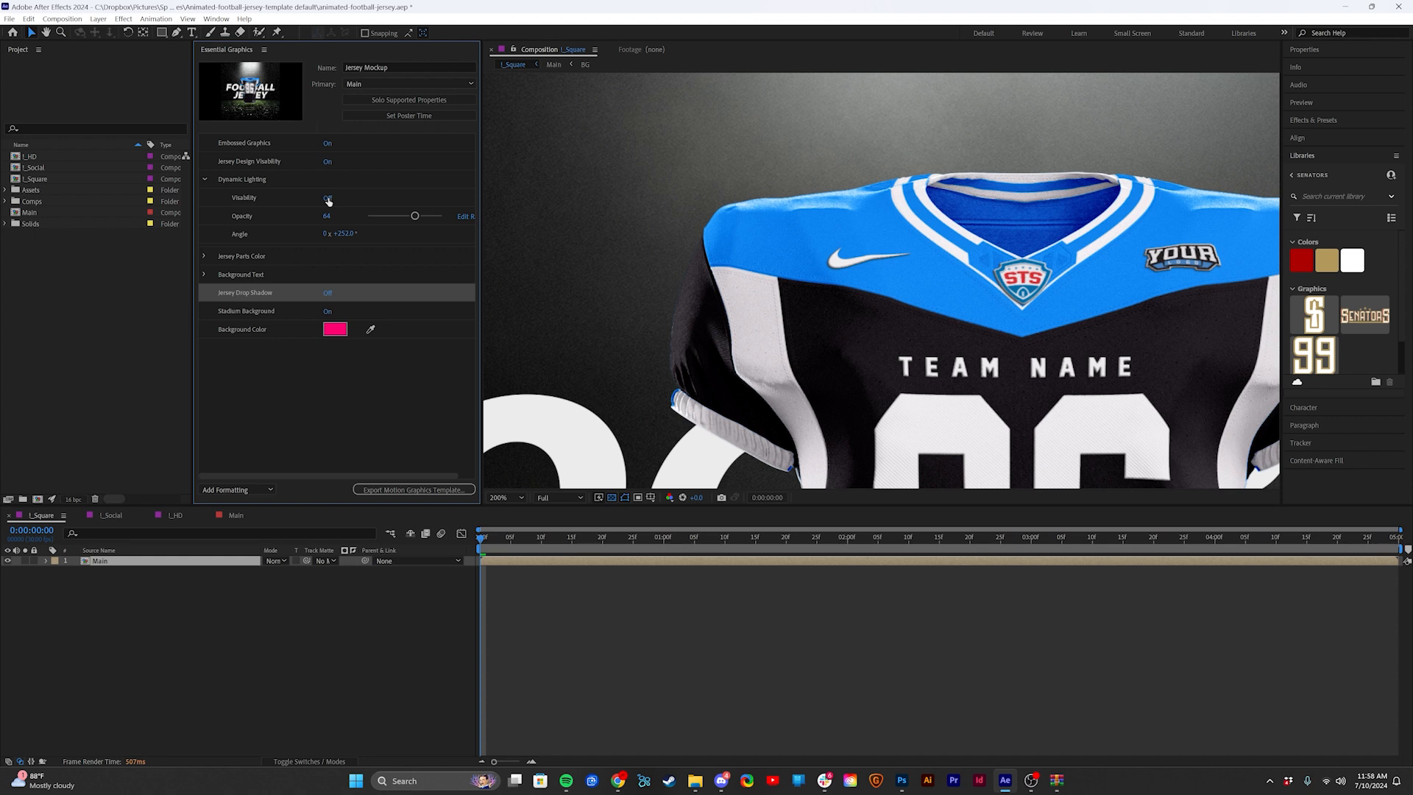
left_click(329, 200)
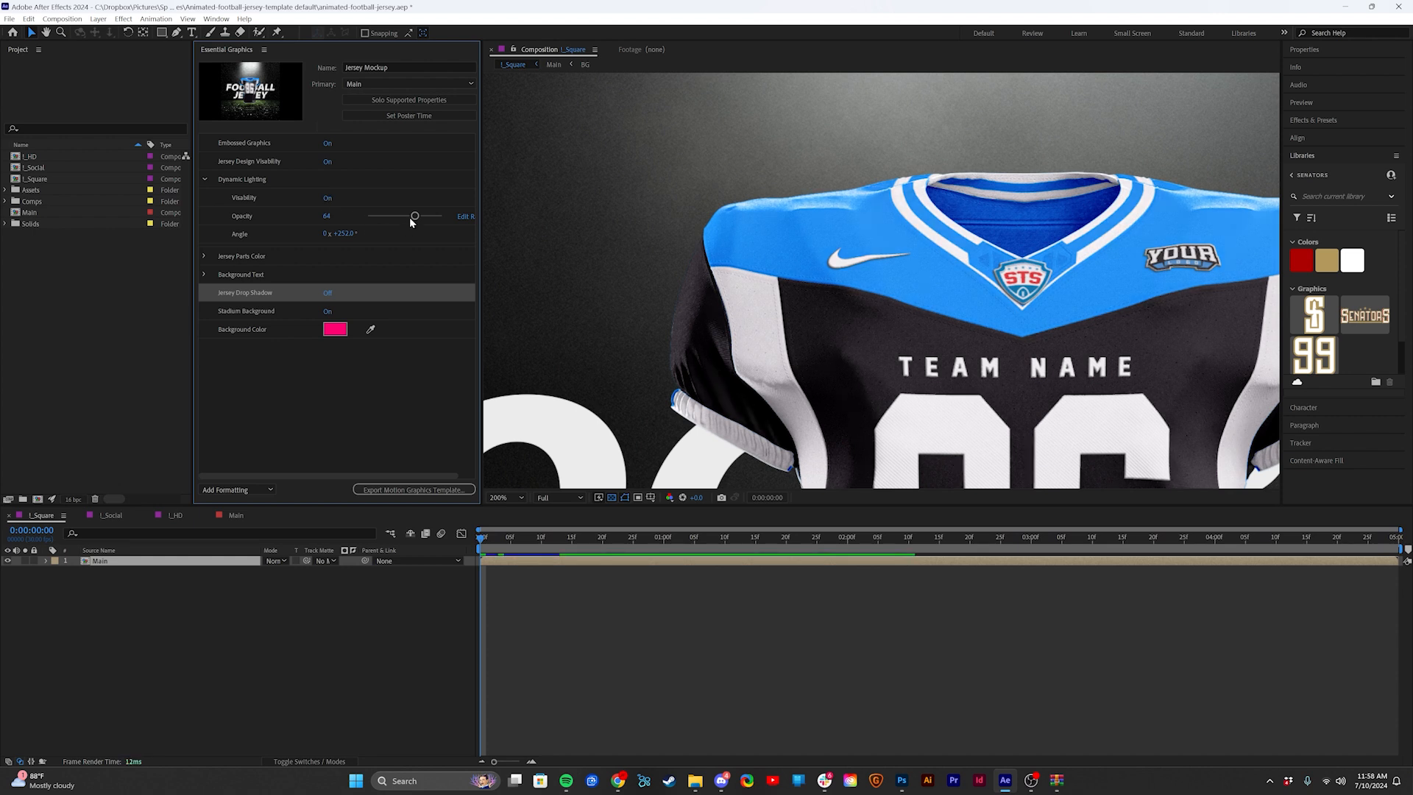
Step: Raise the Dynamic Lighting Opacity to 100 and try out other values for its Angle
left_click_drag(415, 216, 454, 222)
mouse_move(442, 223)
left_mouse_down()
mouse_move(381, 222)
mouse_move(465, 222)
left_mouse_up()
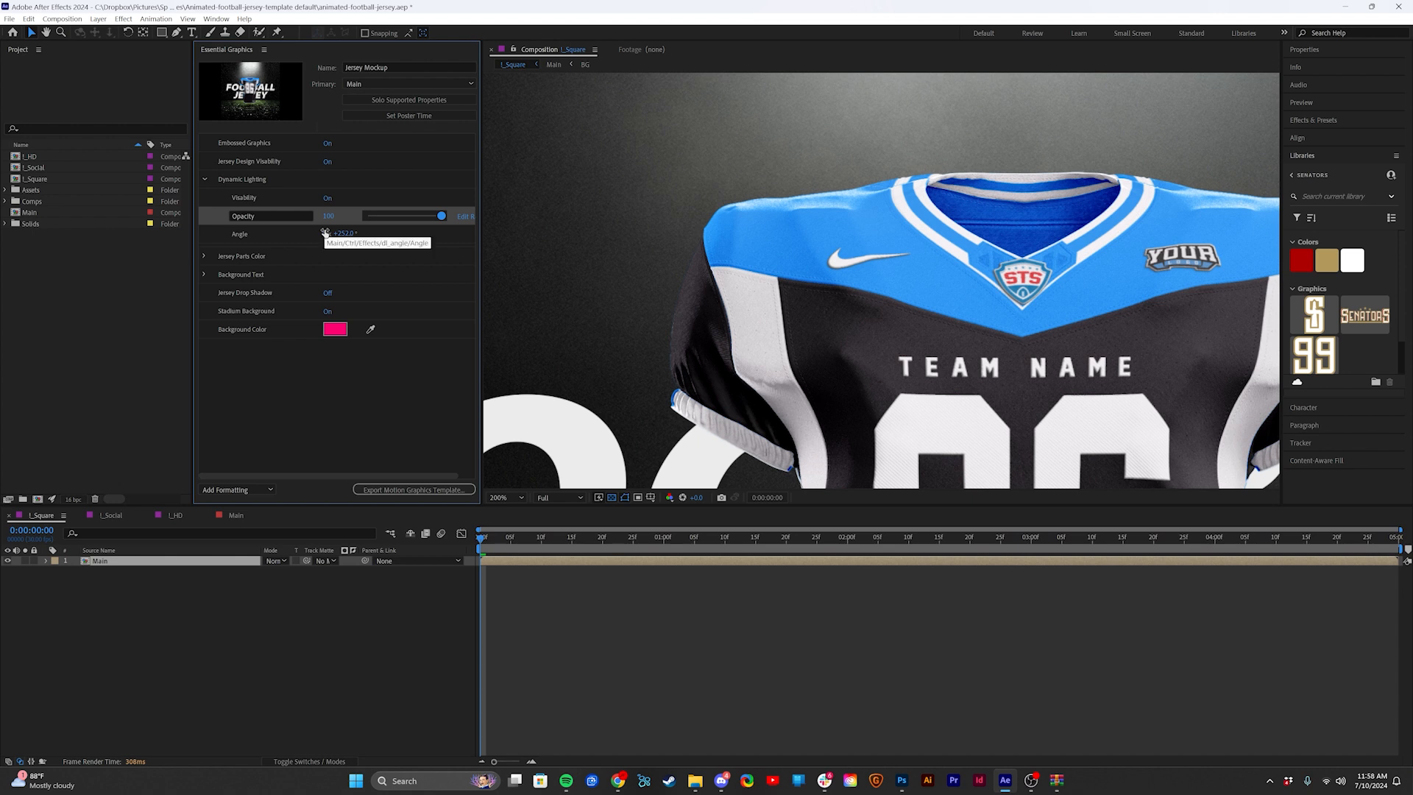
left_click(325, 234)
type("19")
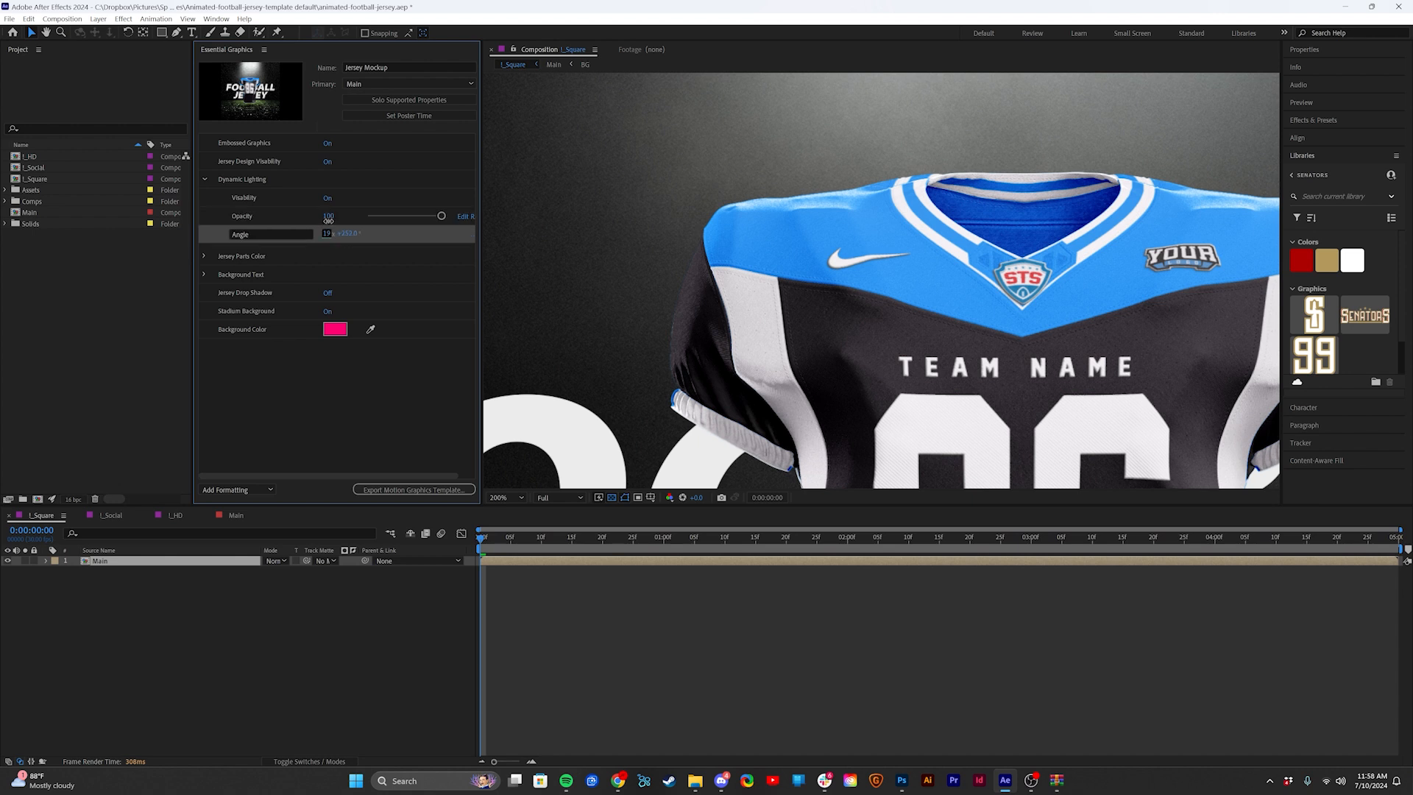
left_click_drag(338, 195, 328, 127)
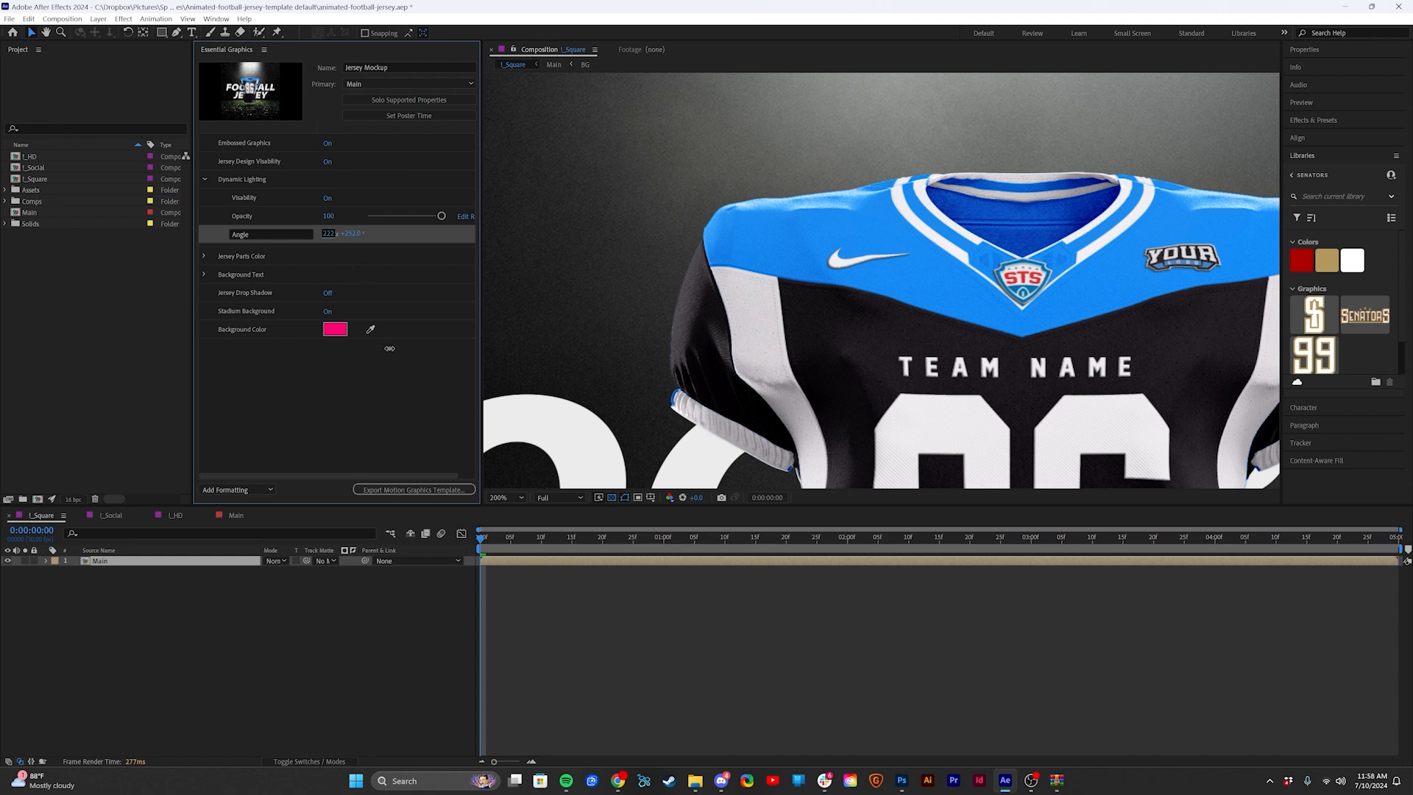
left_click_drag(389, 348, 427, 518)
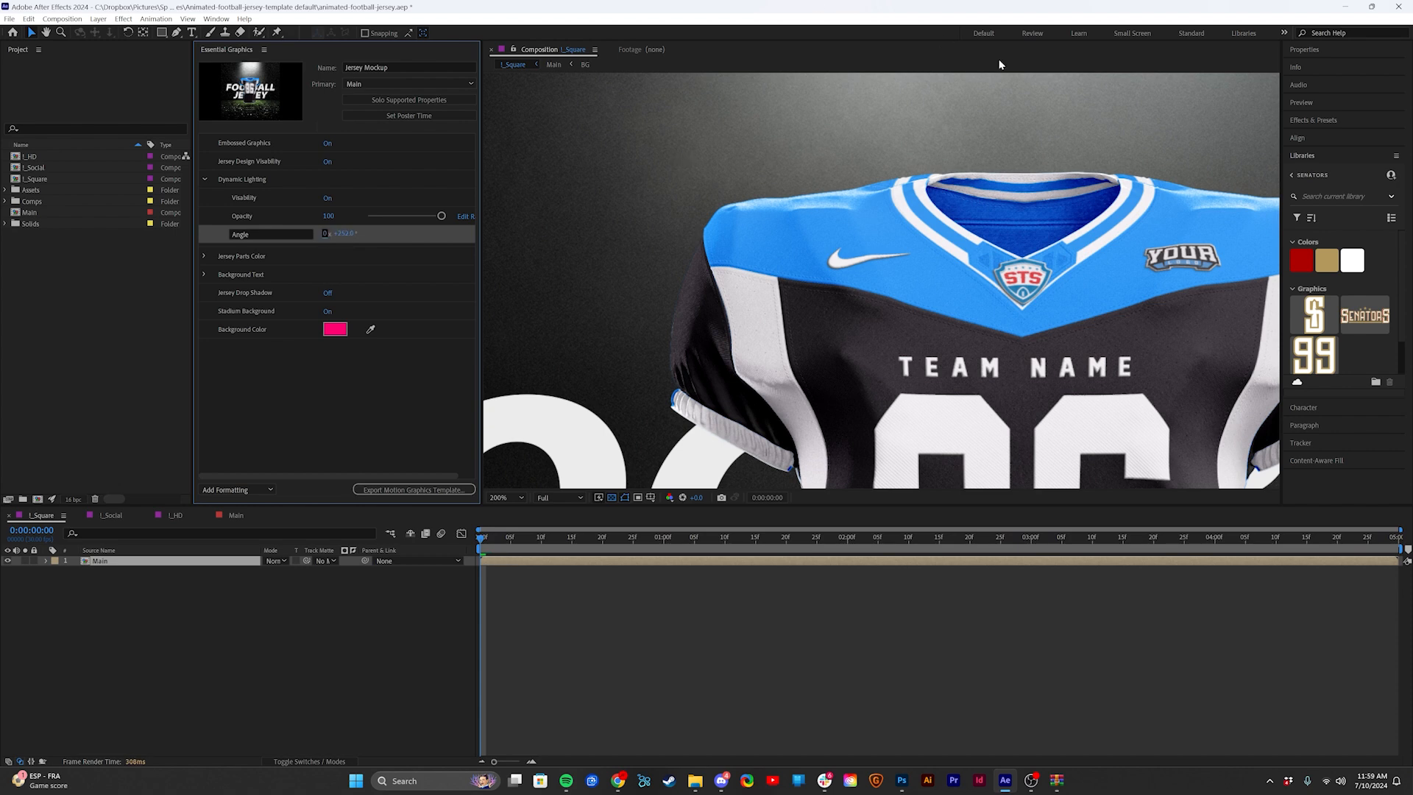
left_click(329, 215)
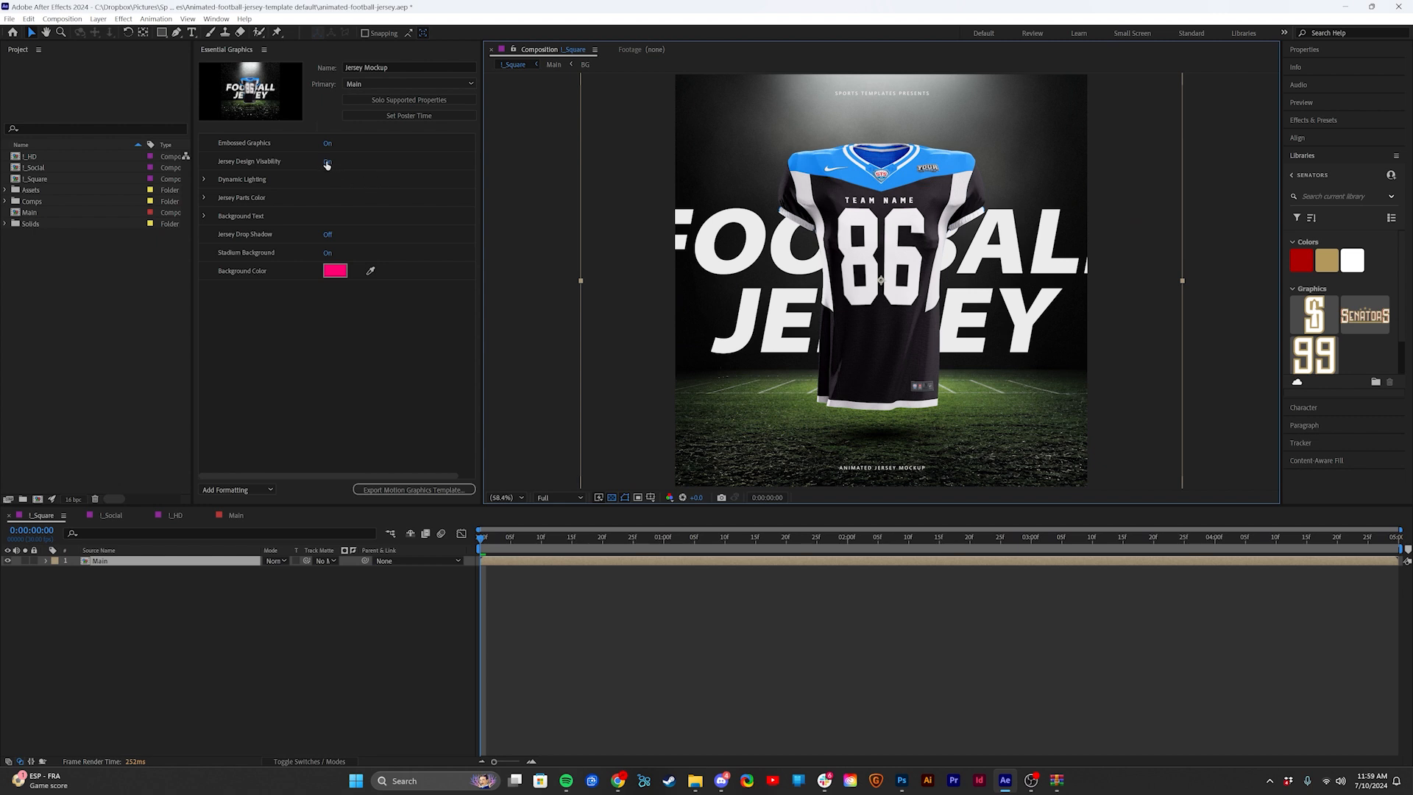
Step: Compare the jersey with Jersey Design Visibility and Embossed Graphics each turned off and on, leaving both on
left_click(326, 163)
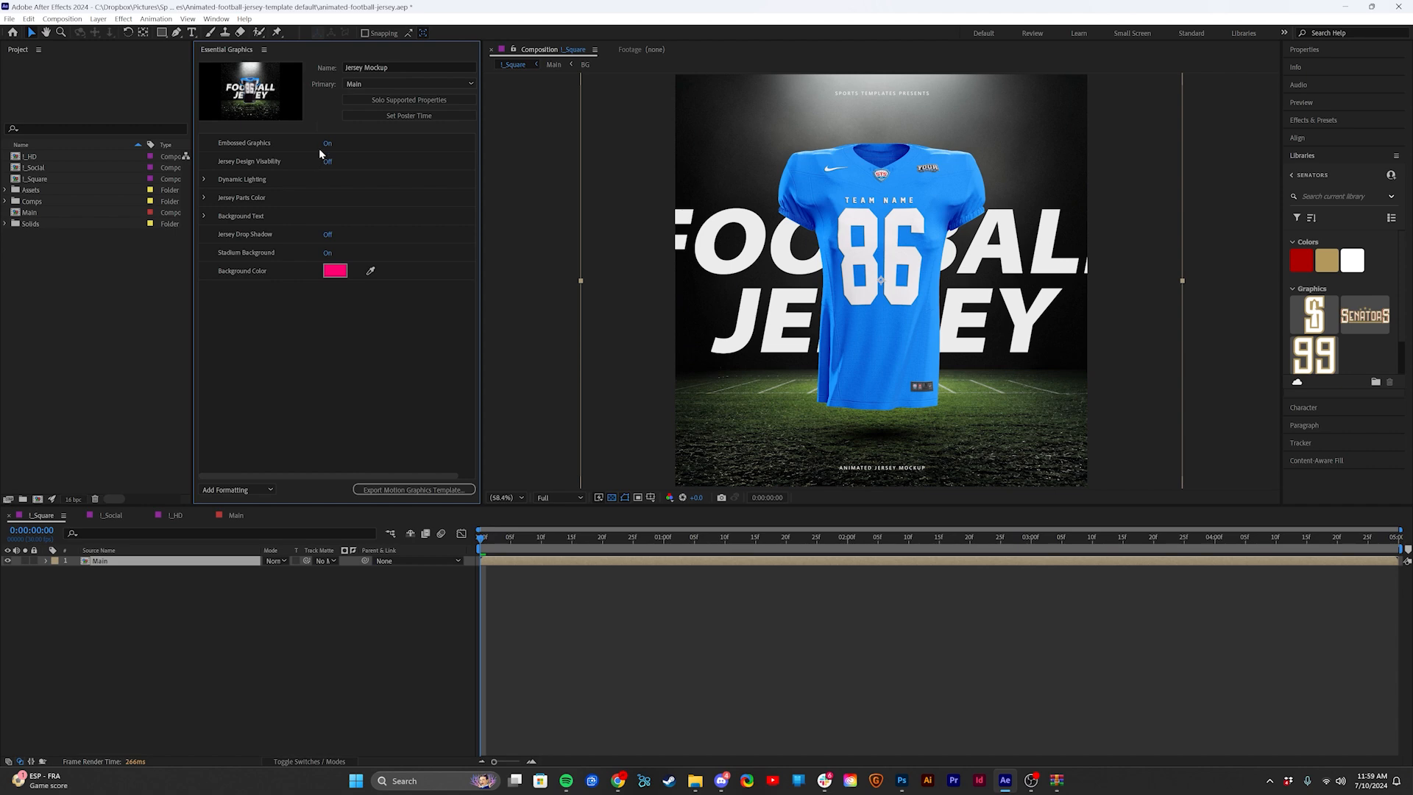
left_click(327, 162)
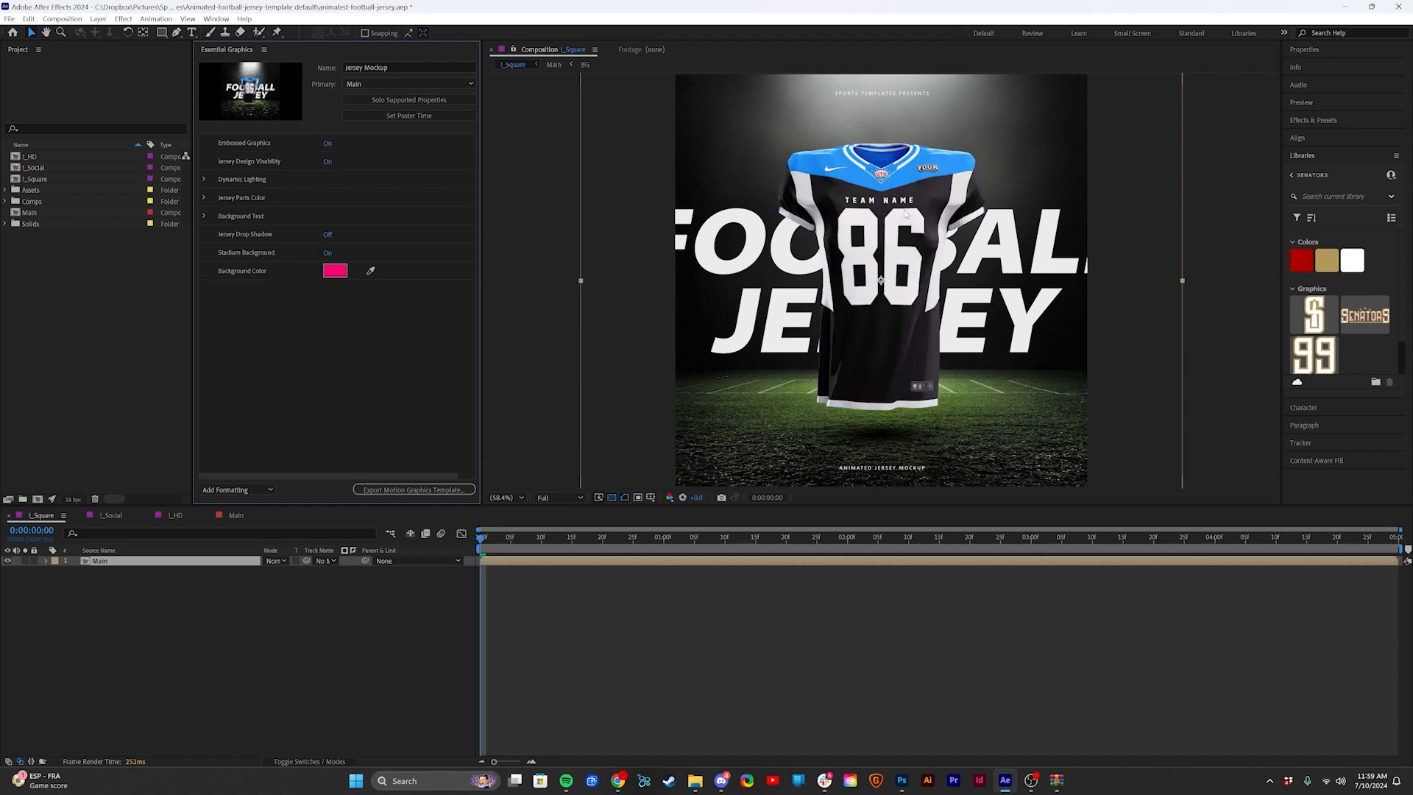
scroll(905, 214, "up", 4)
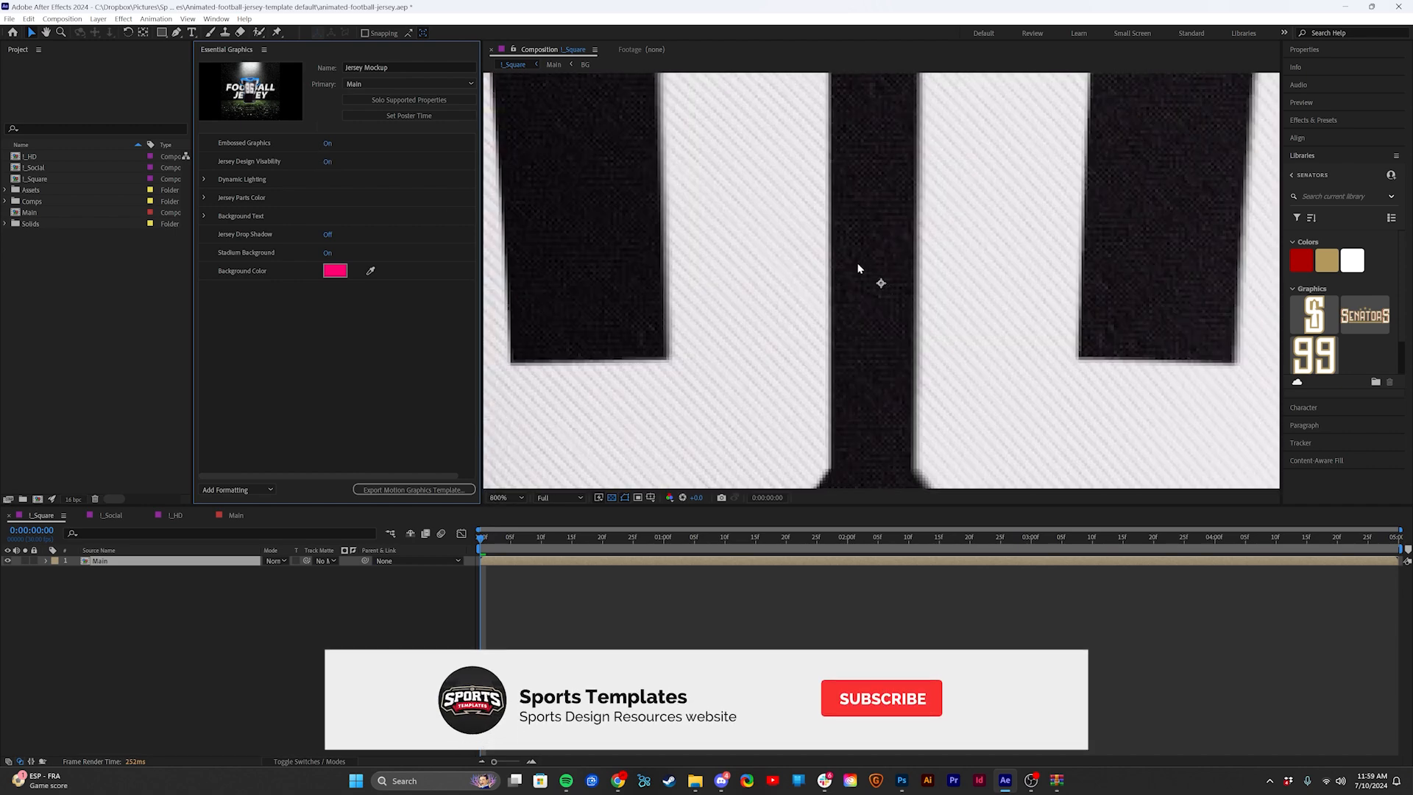
scroll(859, 268, "down", 1)
mouse_move(908, 202)
left_mouse_down()
mouse_move(778, 373)
mouse_move(736, 463)
left_mouse_up()
left_click_drag(852, 178, 796, 292)
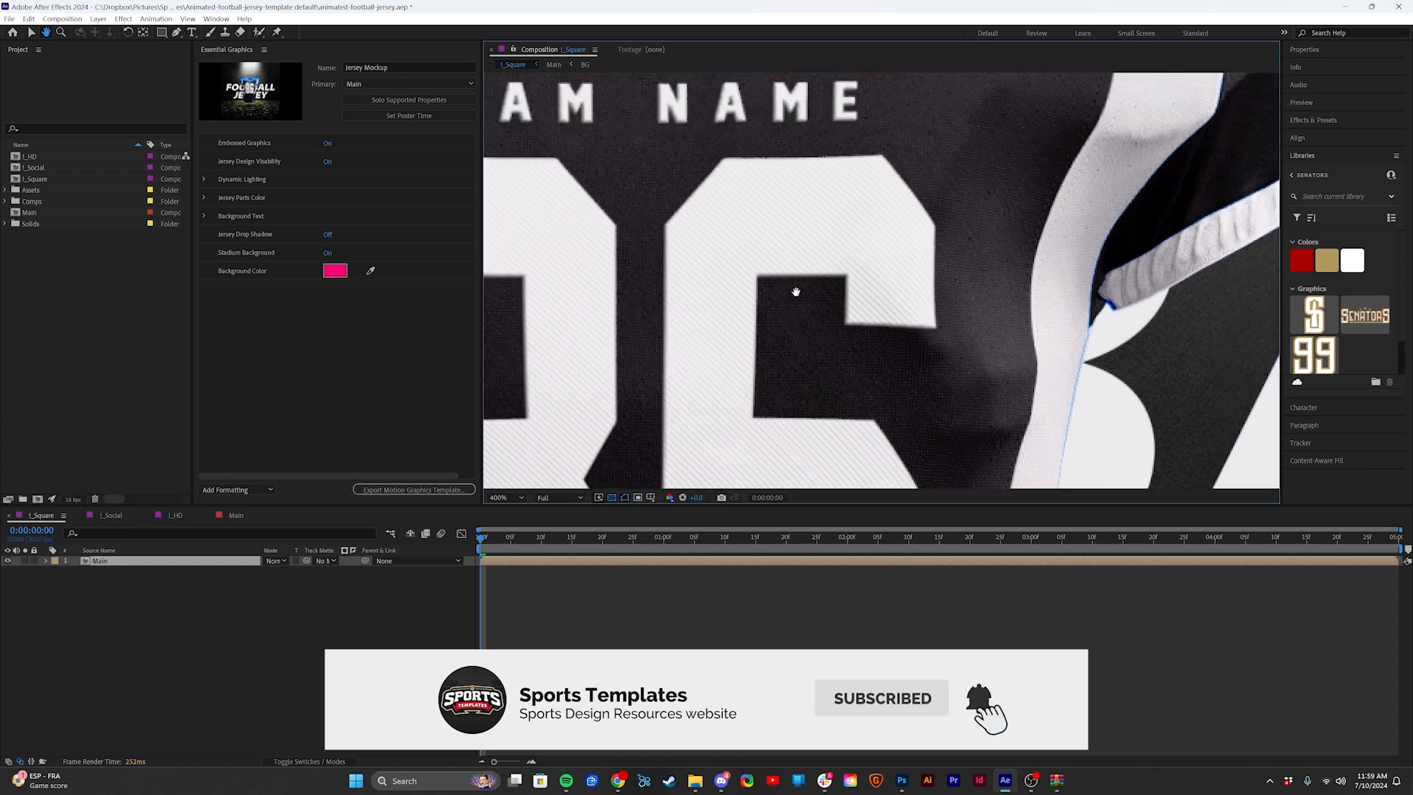
key("v")
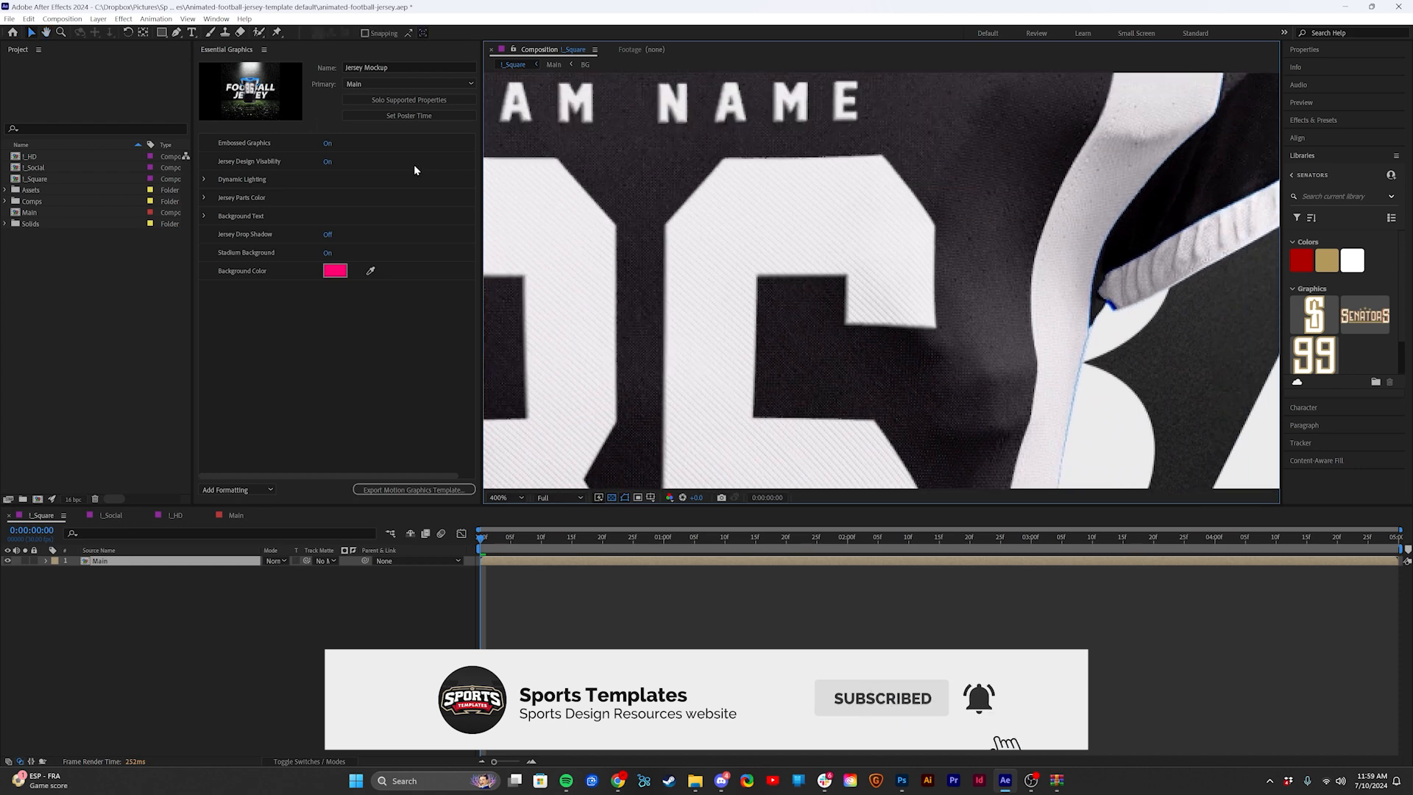
left_click(328, 144)
scroll(697, 184, "down", 1)
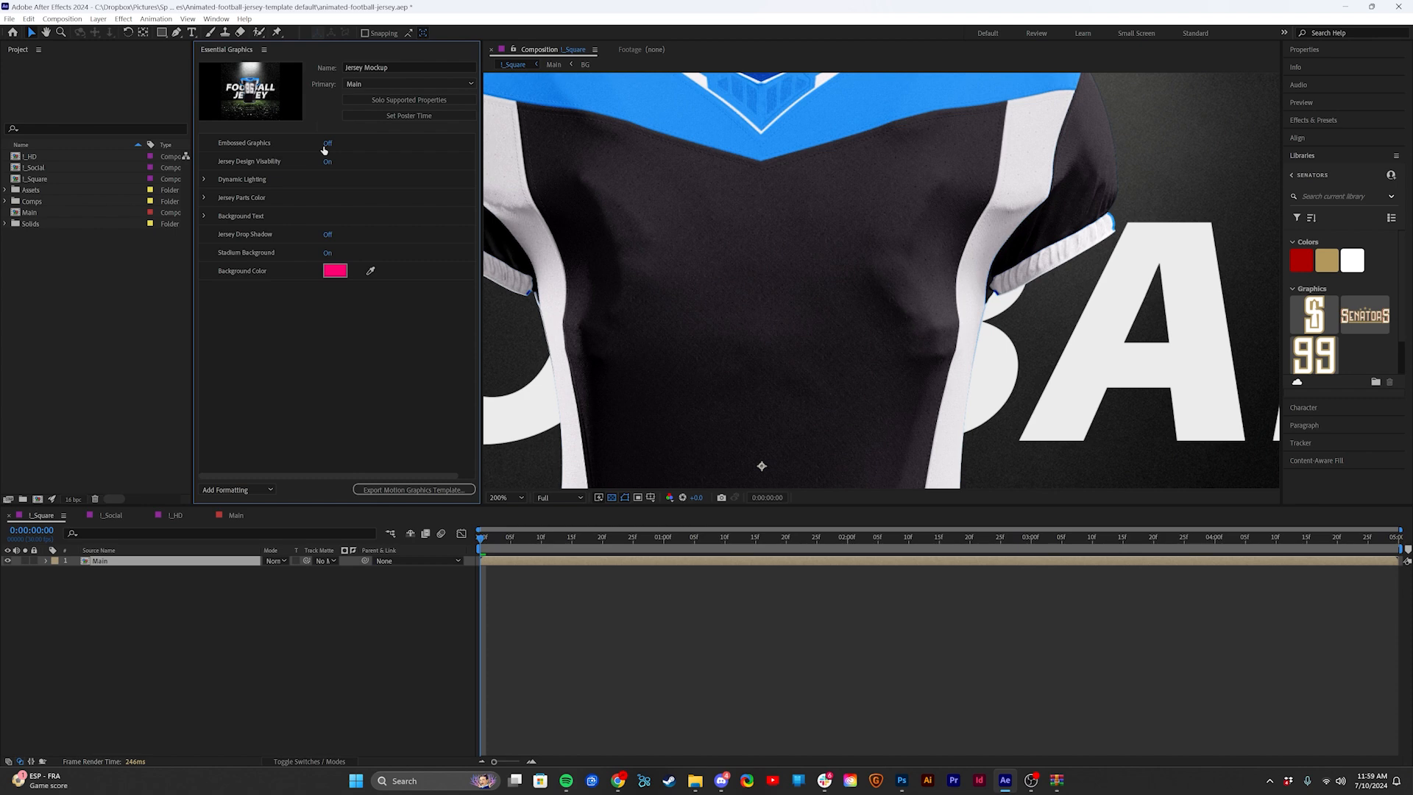
left_click(327, 144)
Step: Inspect the collar and chest logos up close with Embossed Graphics off and on, and fit the composition back into the viewer
left_click_drag(817, 102, 801, 231)
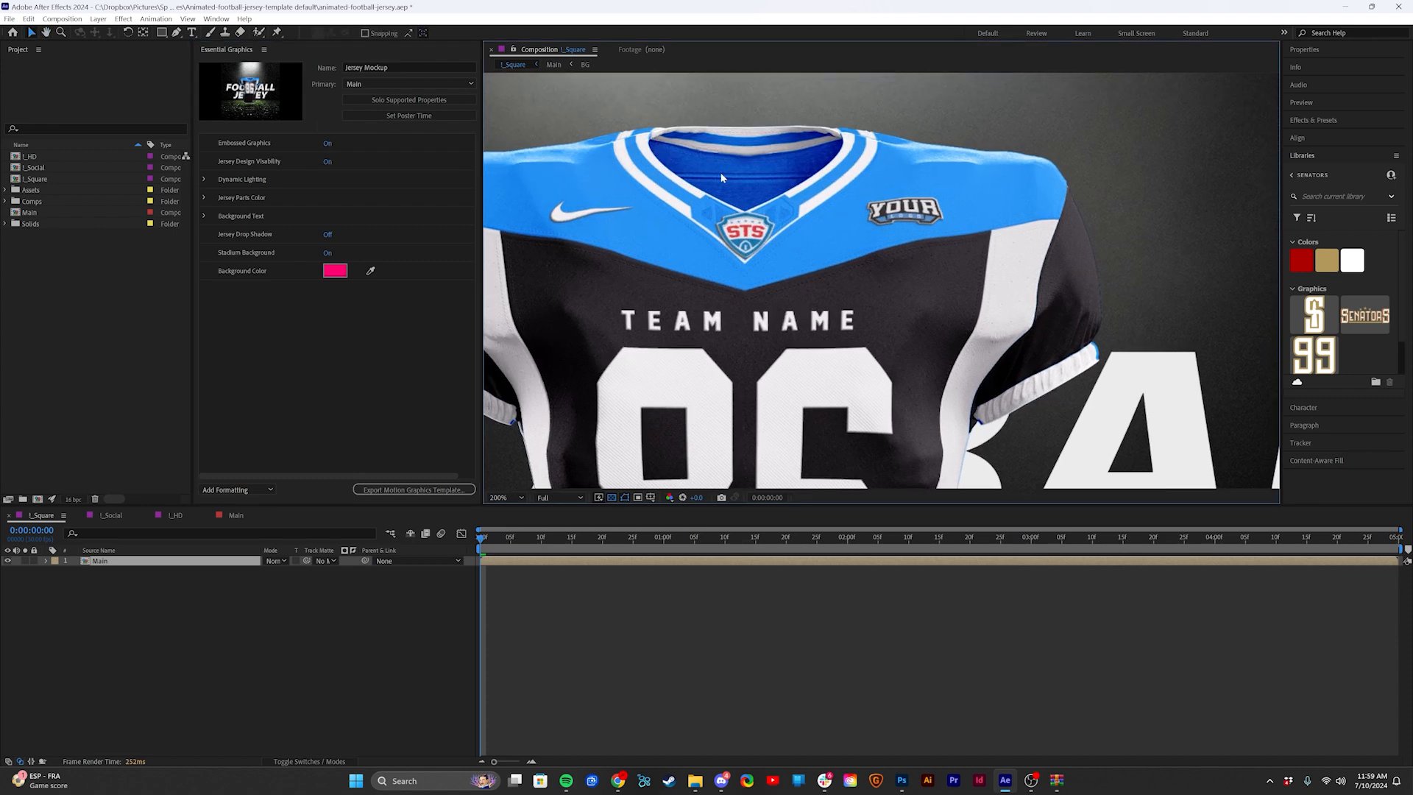
scroll(721, 184, "up", 1)
left_click_drag(718, 218, 987, 341)
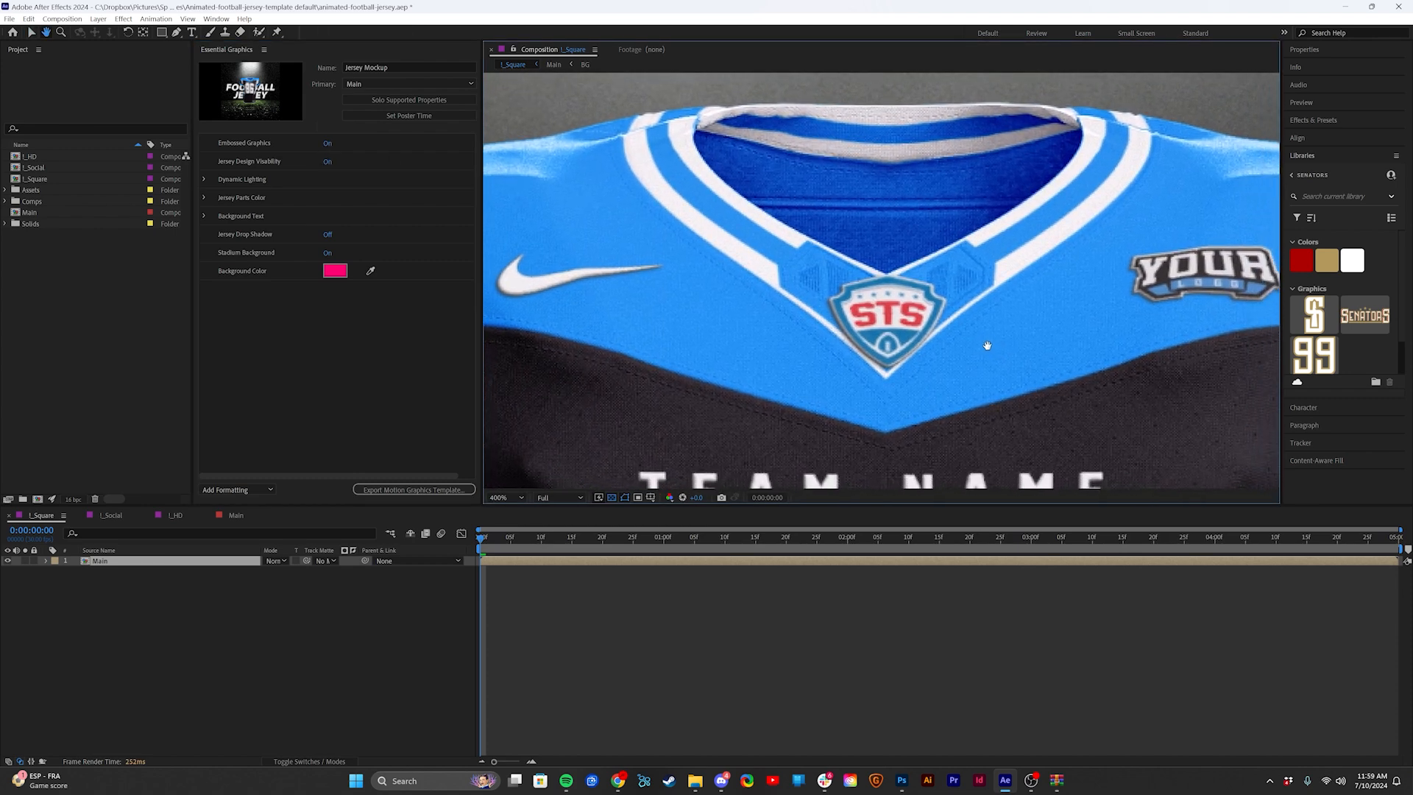
key("v")
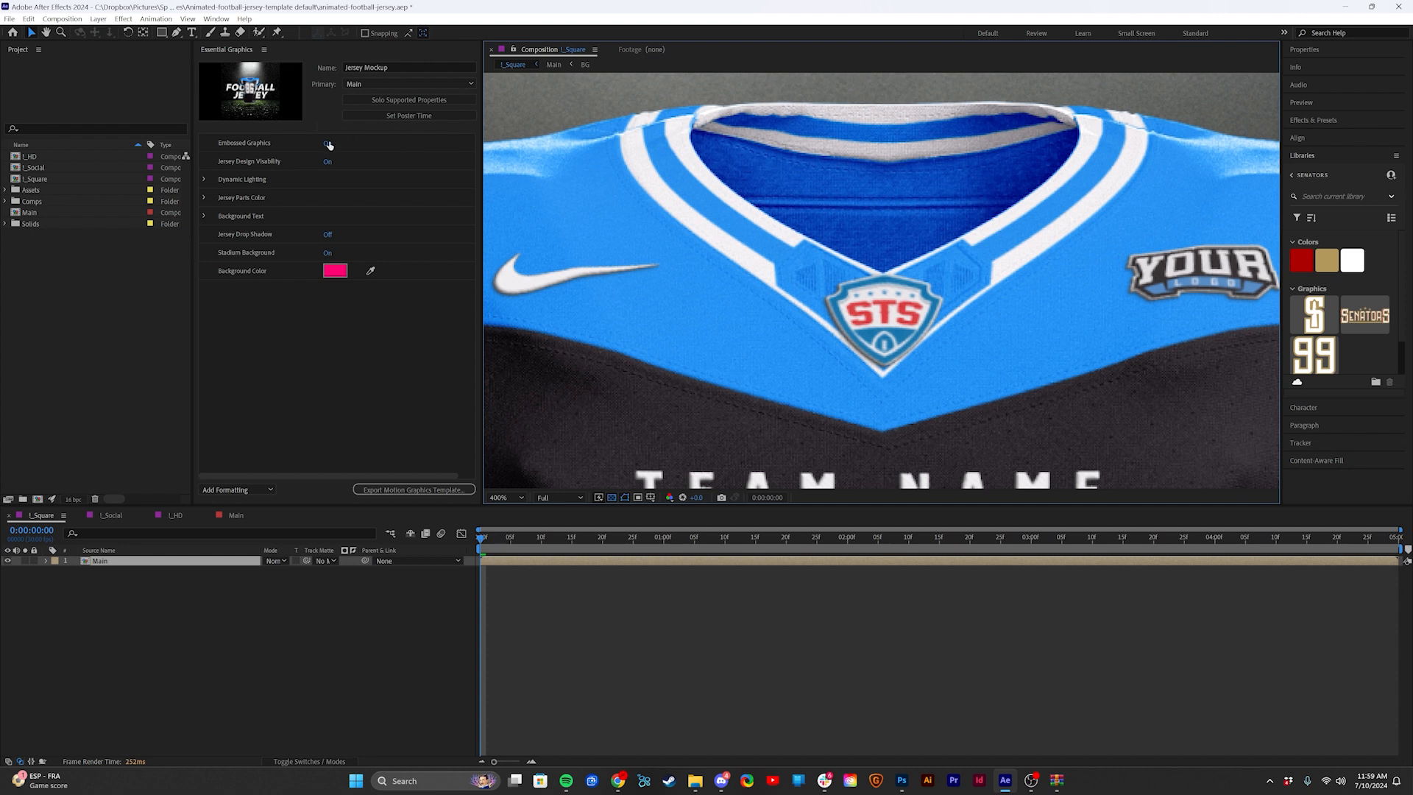
left_click(328, 144)
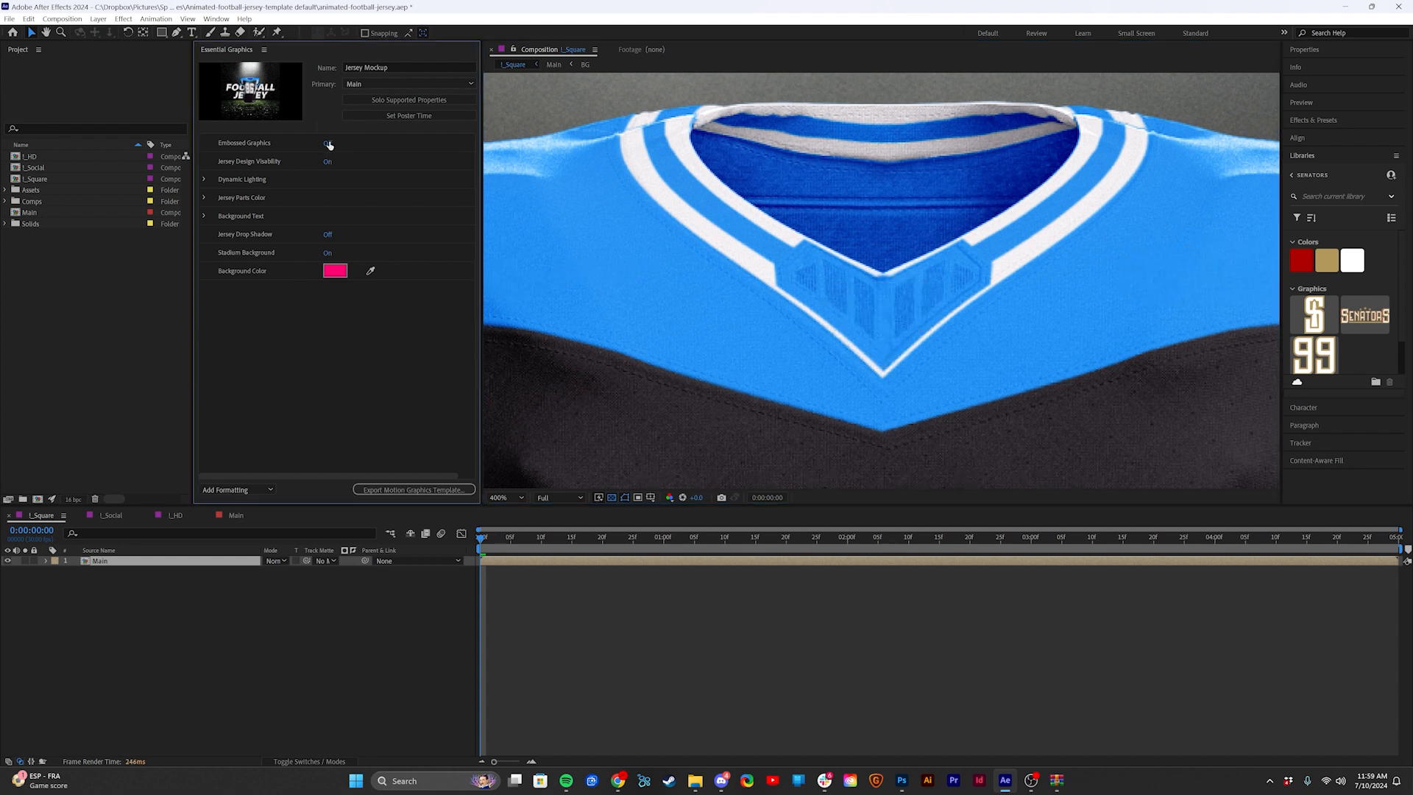
left_click(329, 145)
scroll(711, 231, "down", 2)
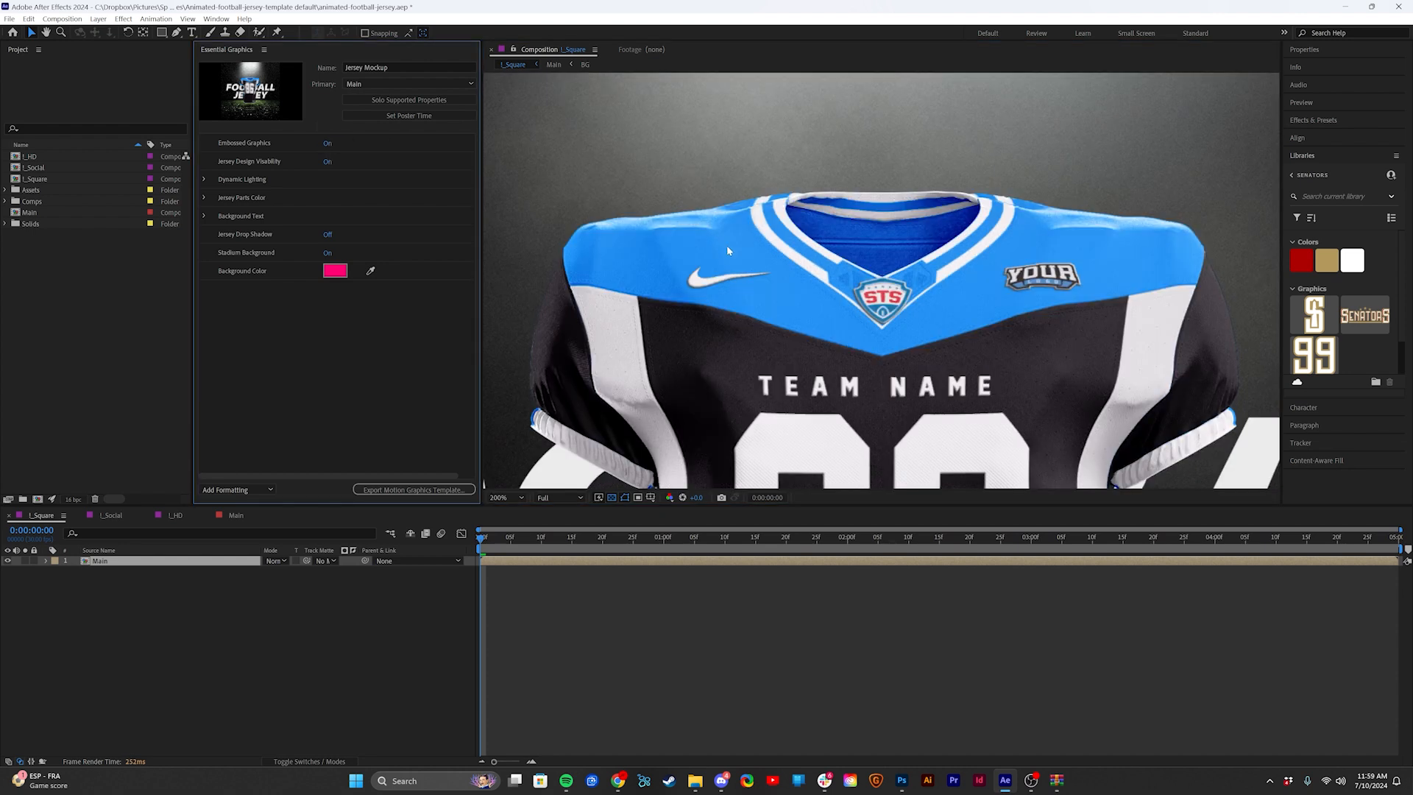
key("h")
left_click_drag(760, 277, 754, 229)
key("v")
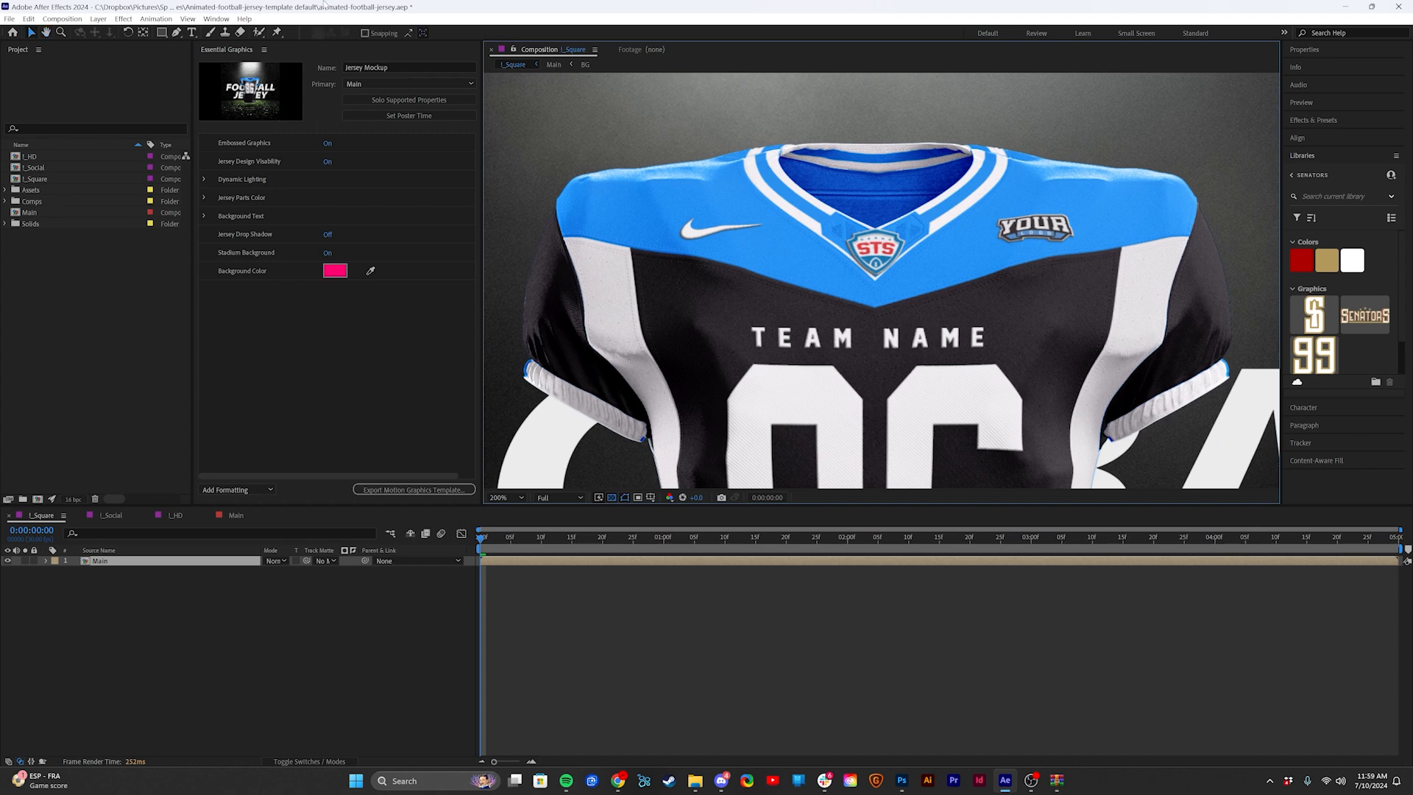
key("shift+slash")
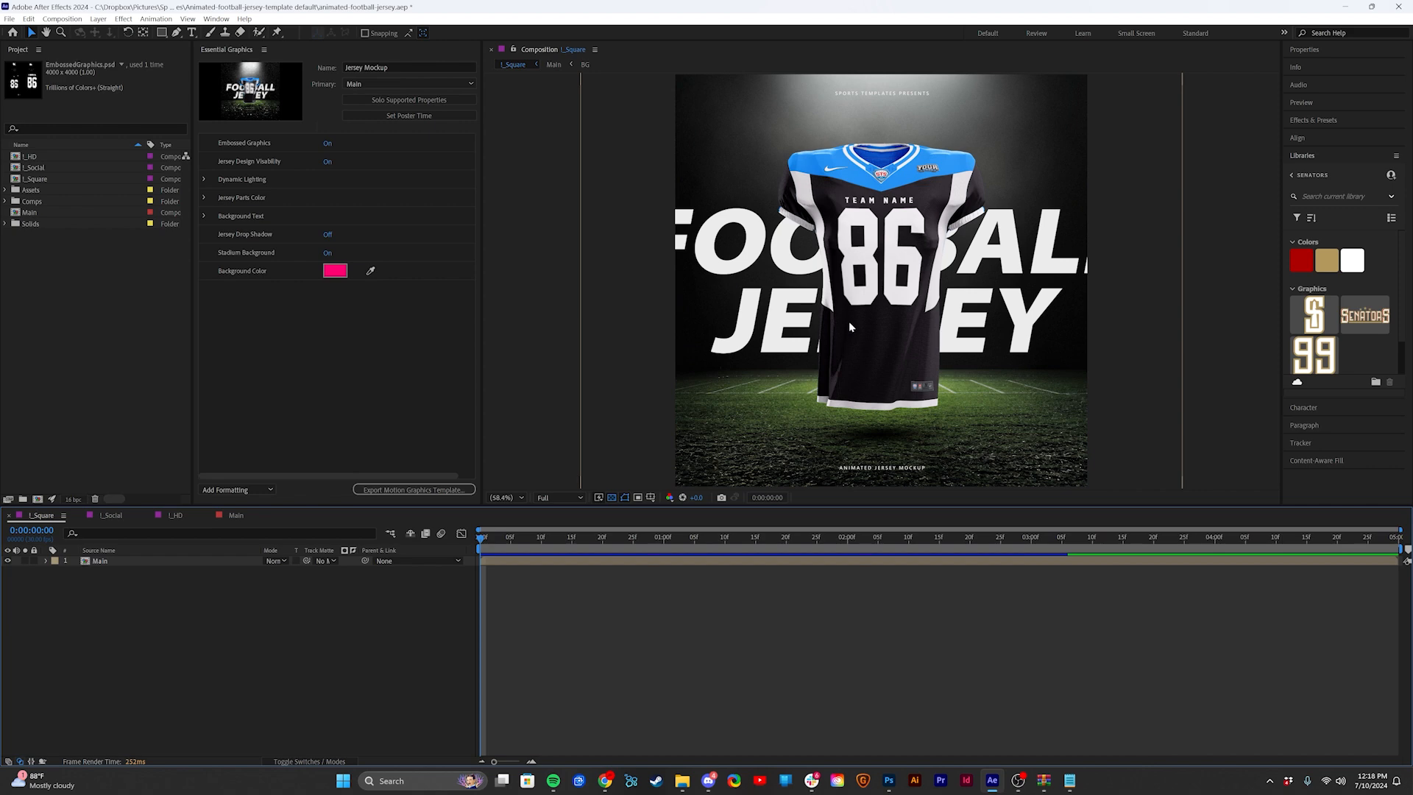
Step: Check the template folder, view YourDesign.psd and EmbossedGraphics.psd in Photoshop, and return to After Effects
mouse_move(682, 780)
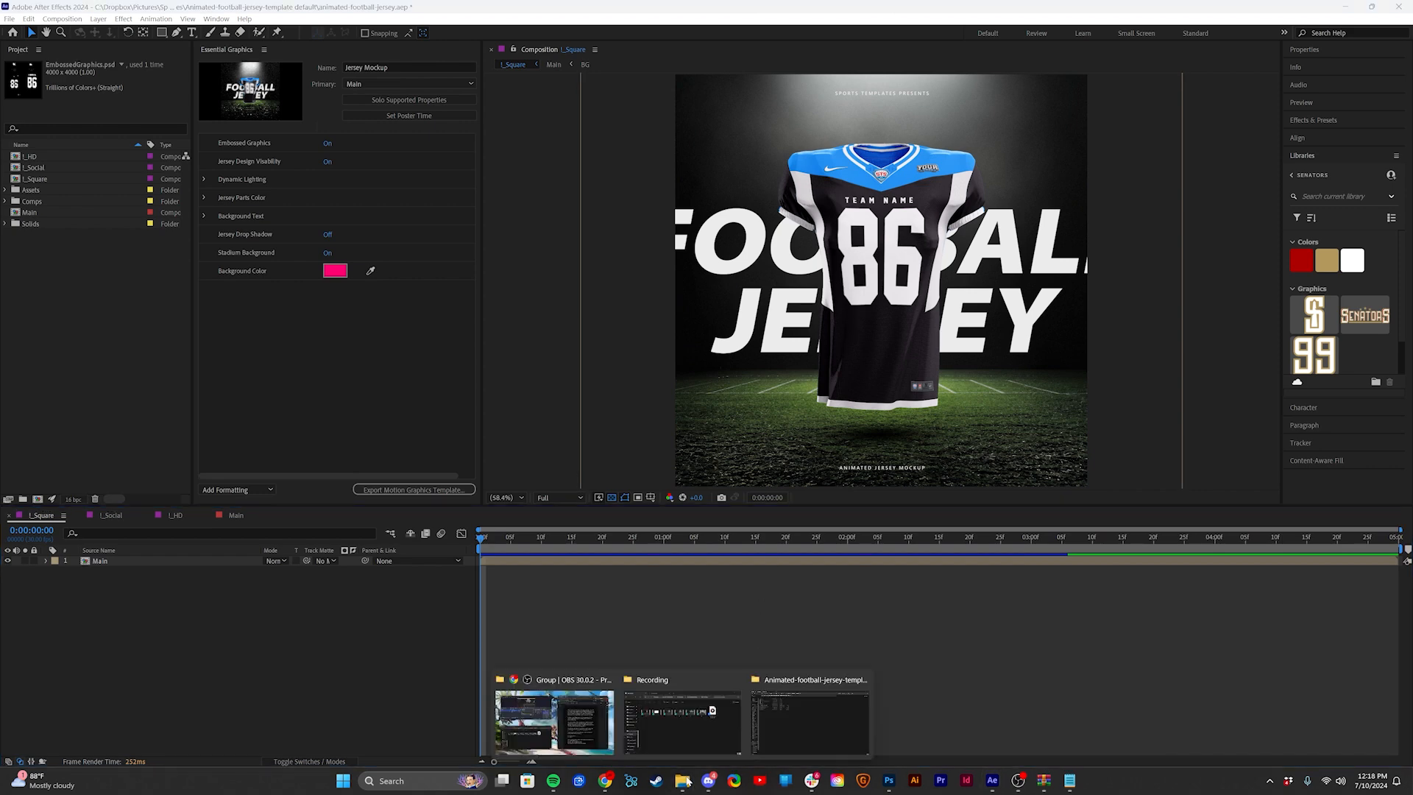
left_click(791, 746)
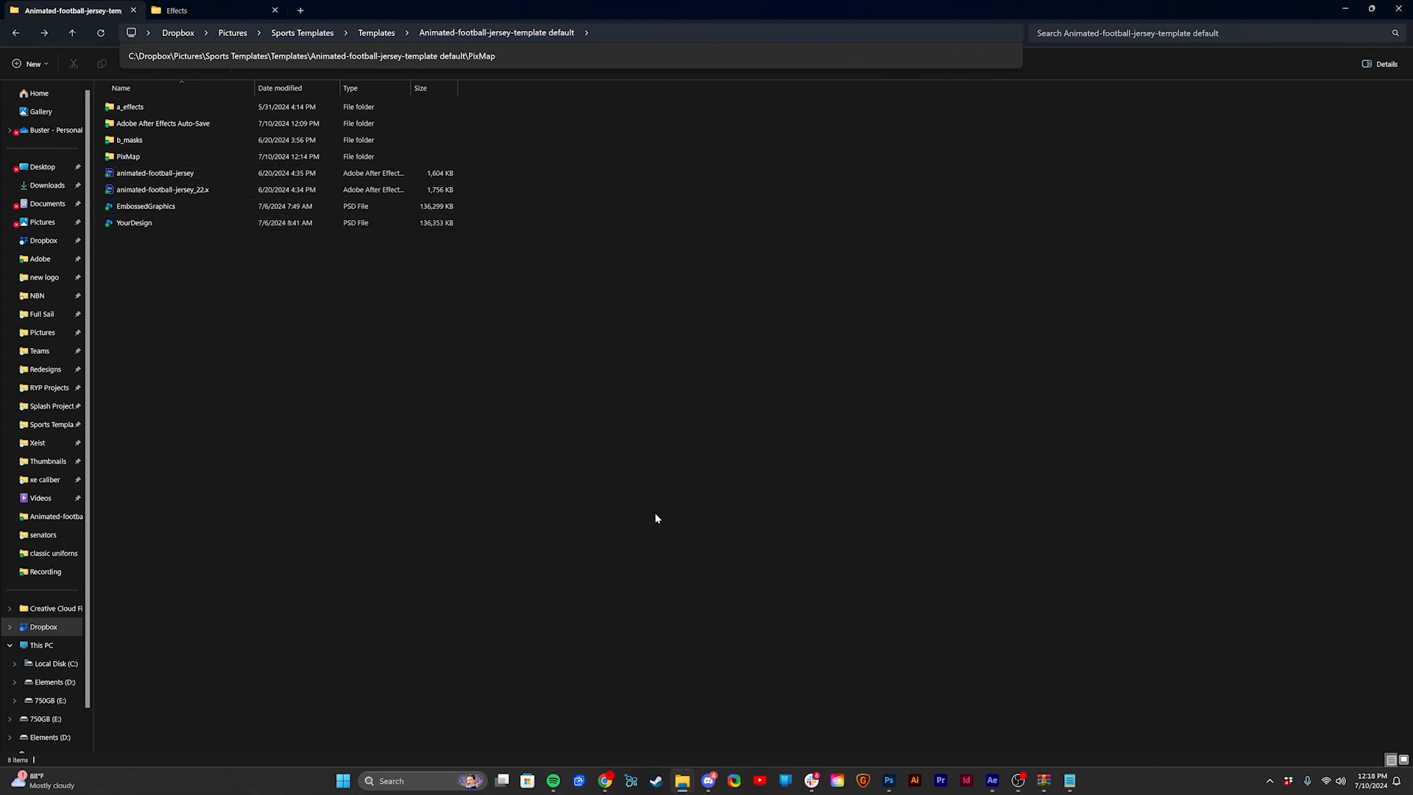
left_click(898, 780)
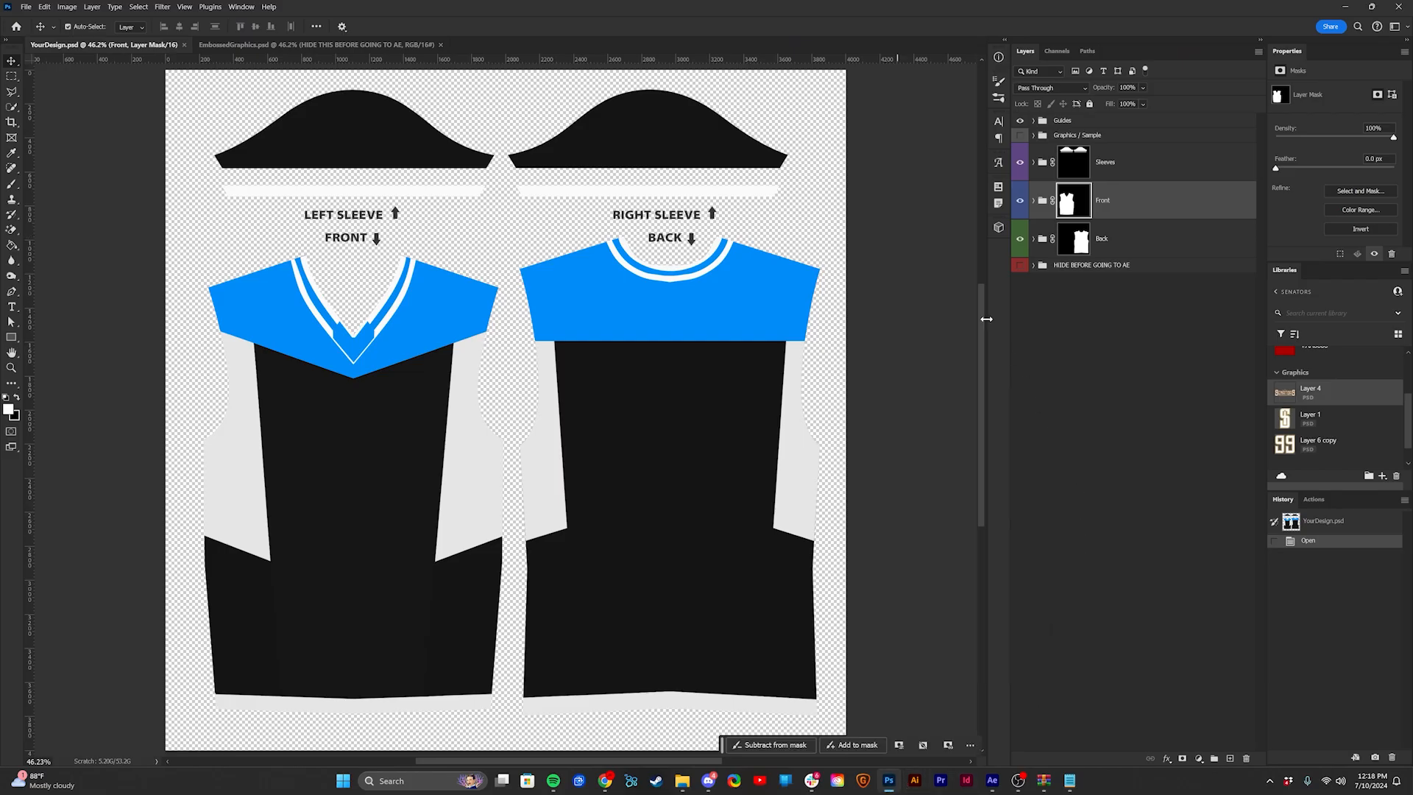
left_click(287, 45)
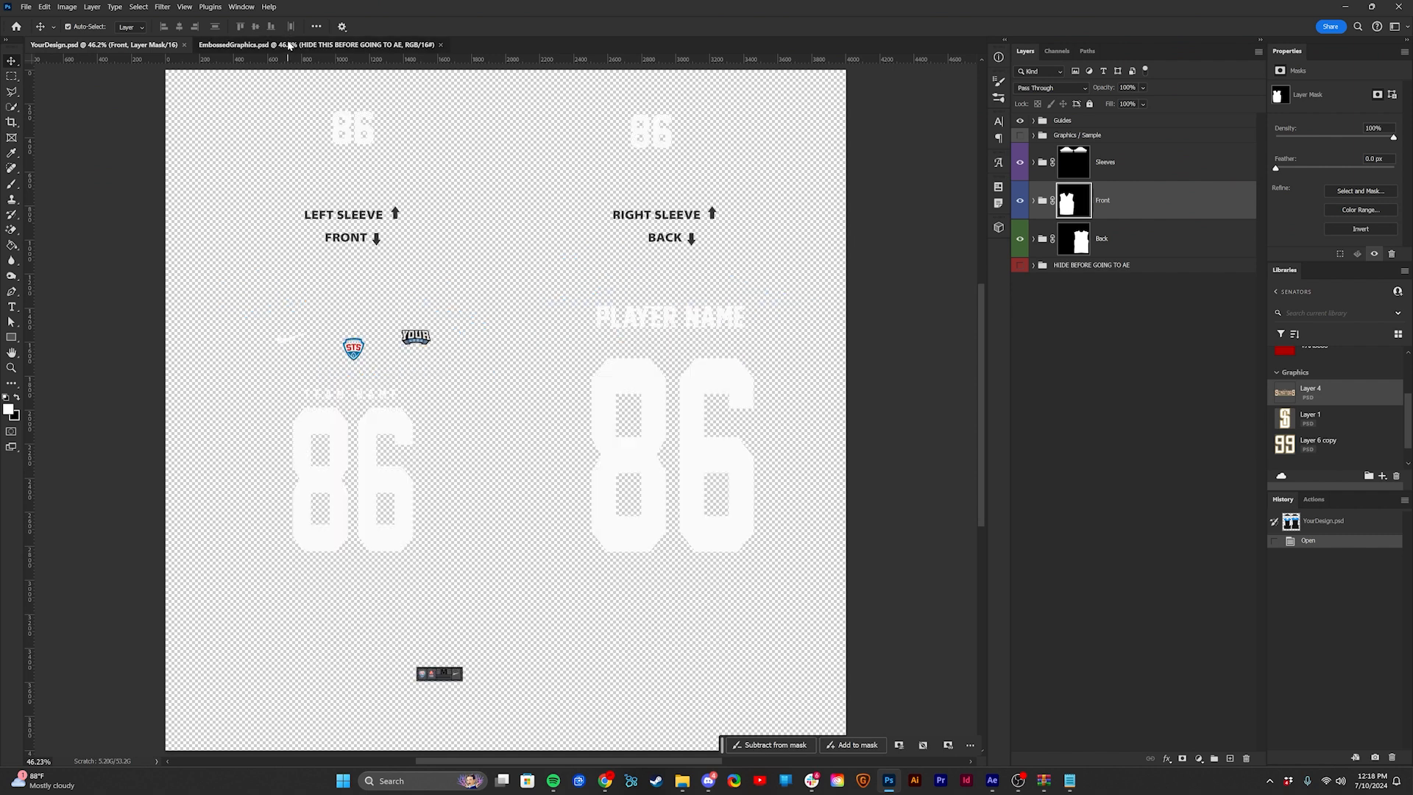
left_click(129, 48)
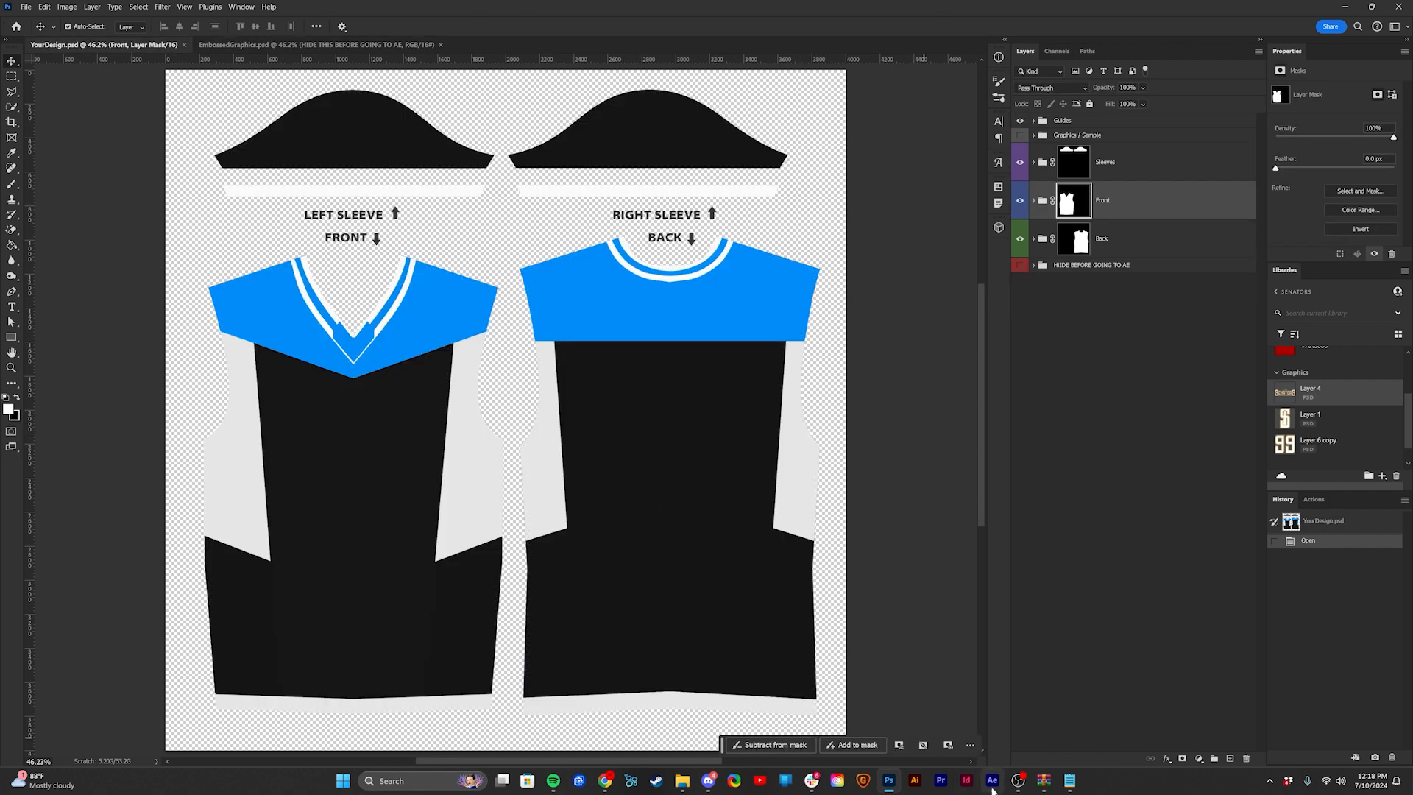
left_click(991, 782)
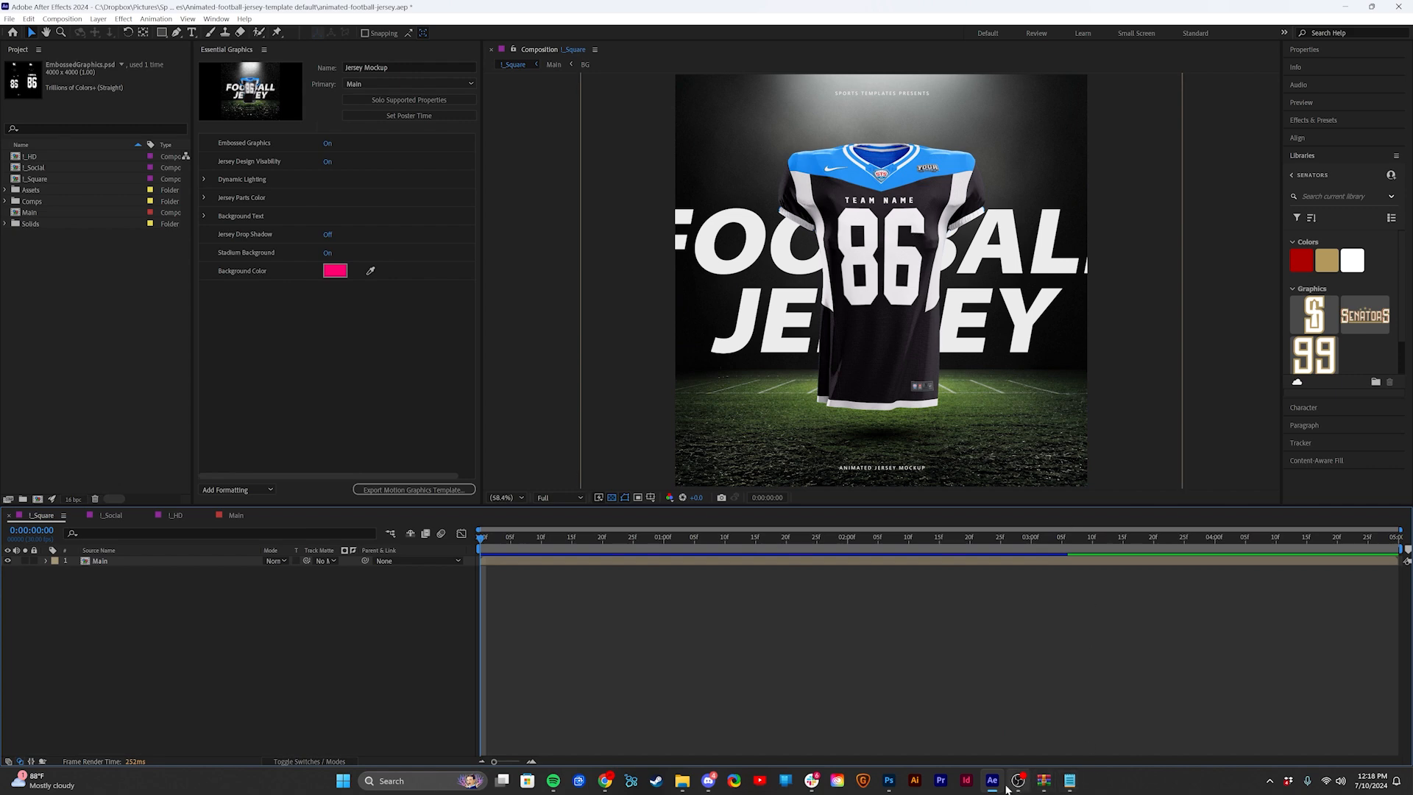
Step: In Photoshop, move the blue top parts of the jersey's back and front down toward the torso's middle and save YourDesign.psd
left_click(889, 782)
left_click_drag(666, 308, 668, 482)
left_click_drag(418, 334, 419, 498)
key("ctrl+s")
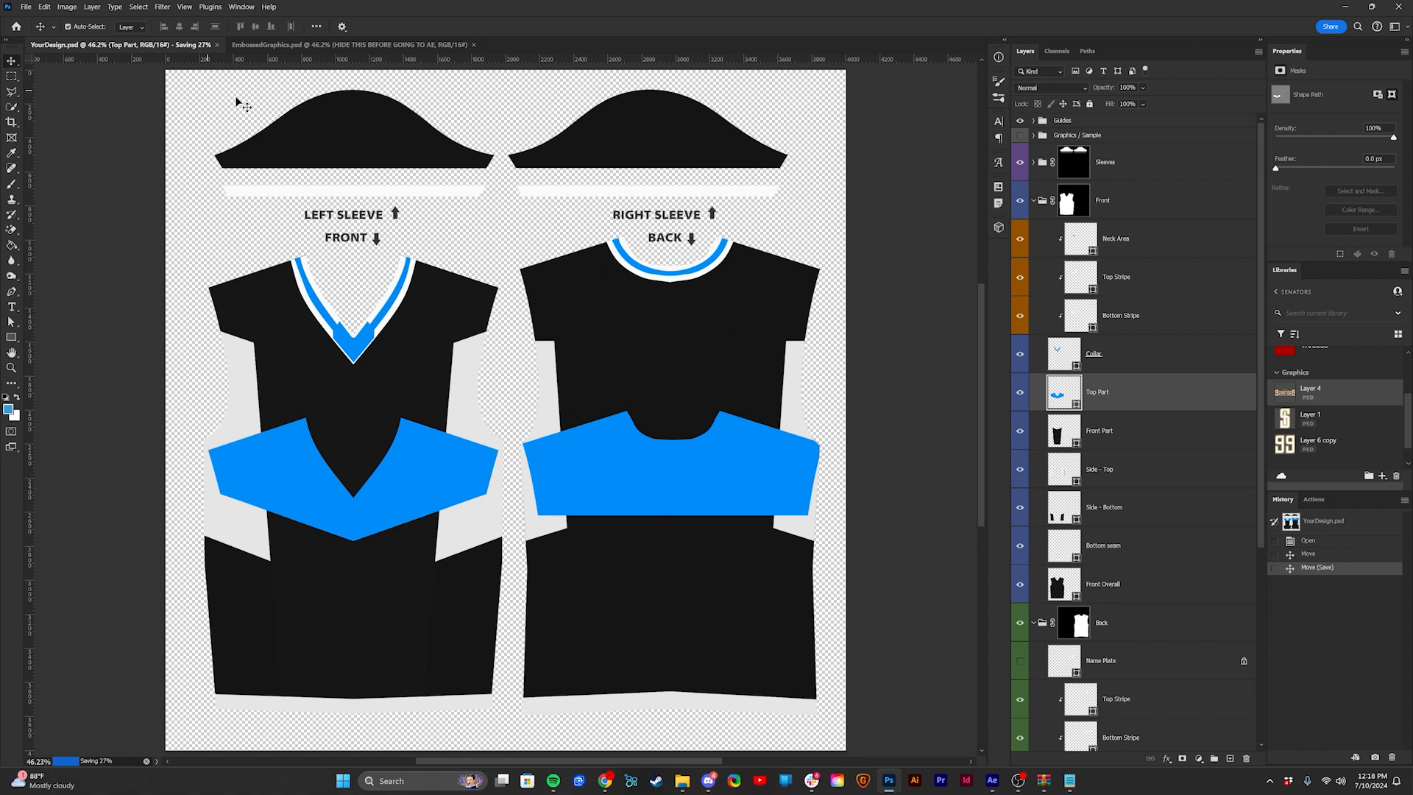
Step: Check the updated jersey in After Effects, return to Photoshop and undo both moves of the blue top parts
left_click(992, 780)
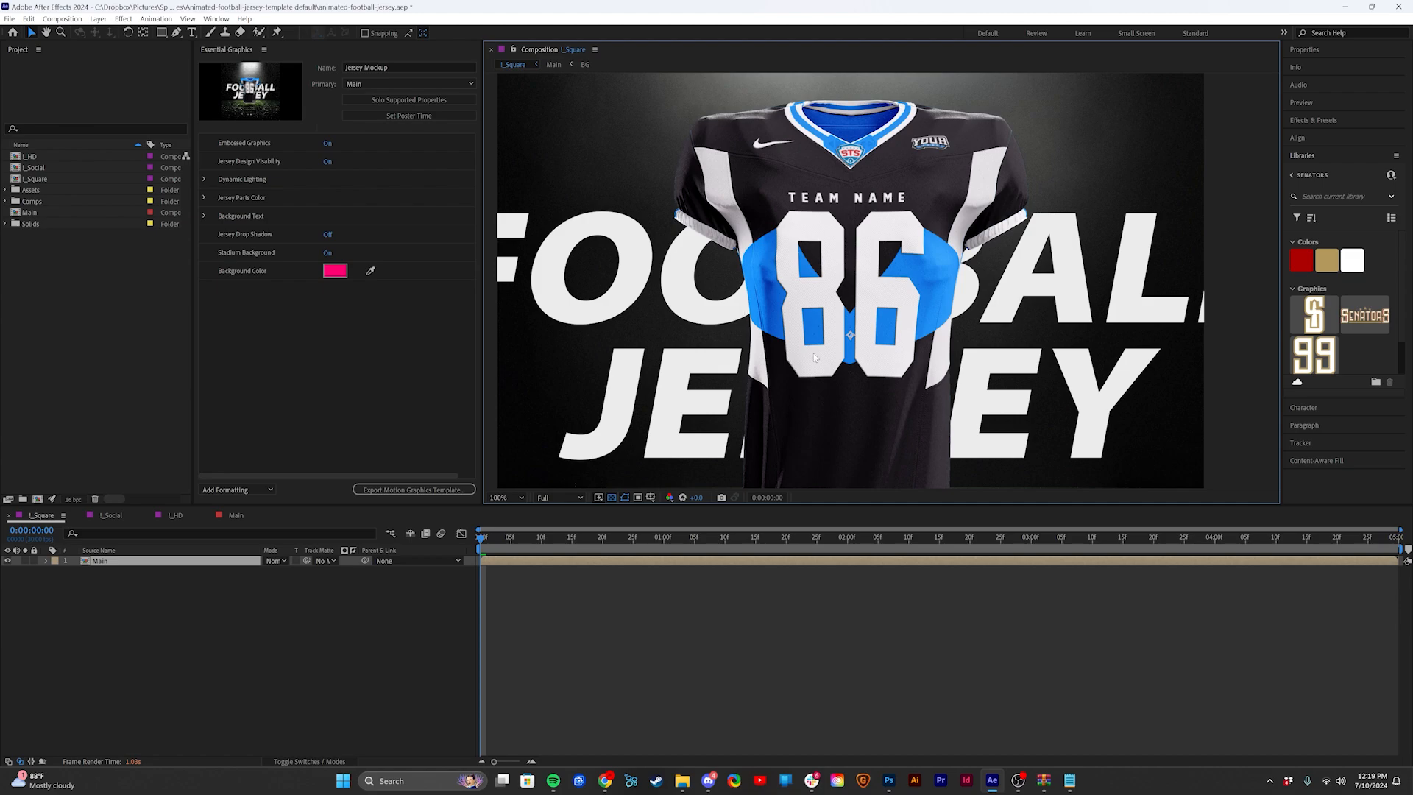
key("alt+Tab")
key("ctrl+z")
key("ctrl+z")
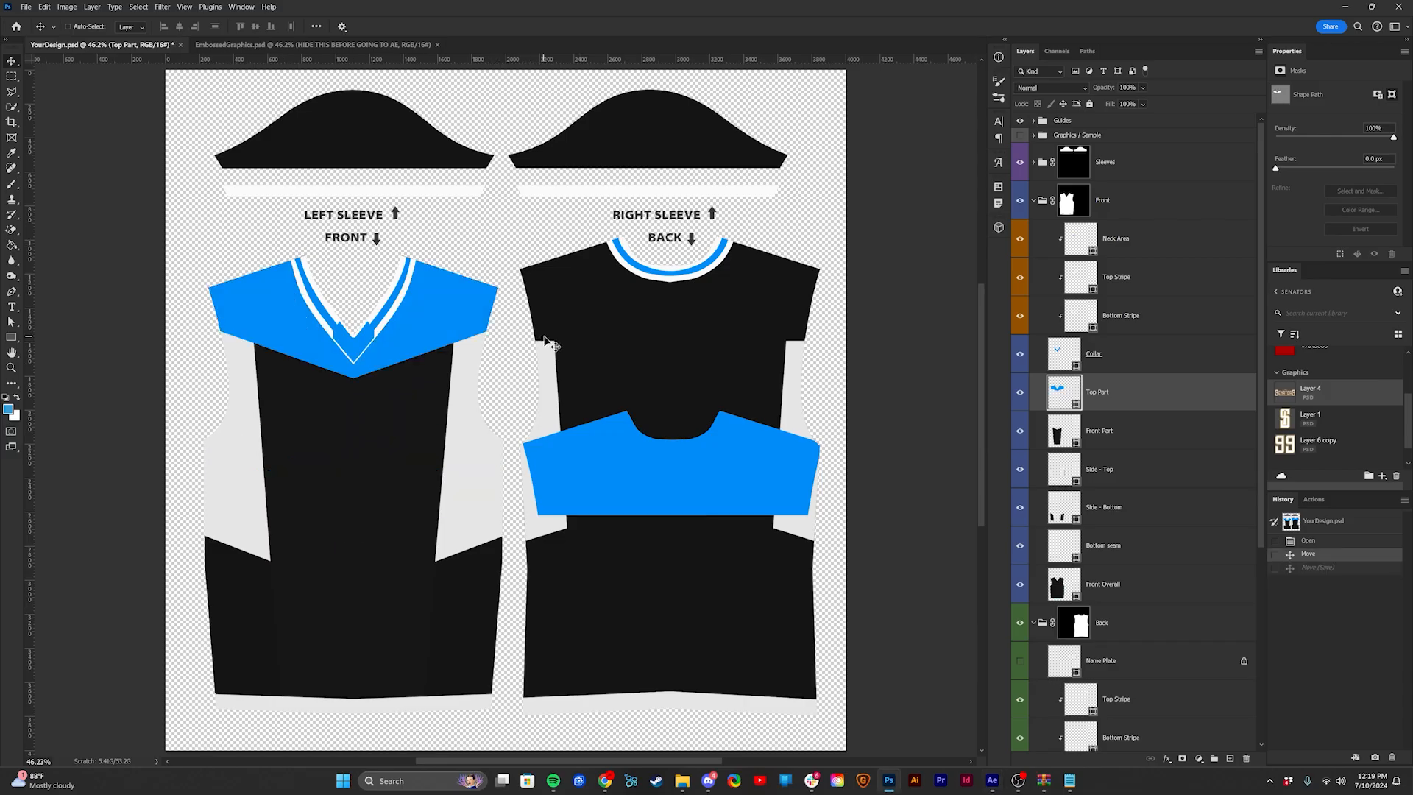
left_click(872, 166)
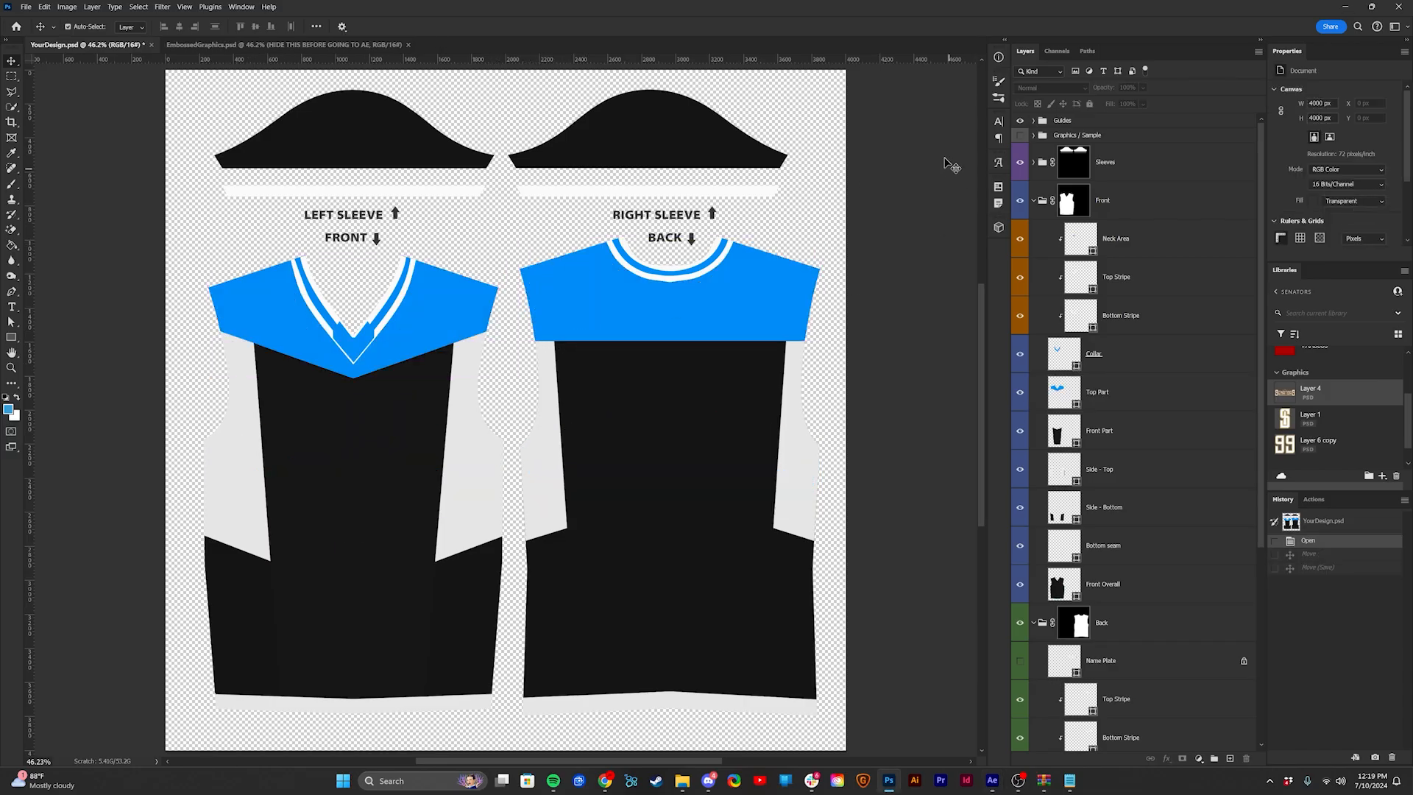
Step: Lock the Guides and HIDE BEFORE GOING TO AE groups, hide the latter, and group the graphics, sleeves, front and back together
left_click(1034, 200)
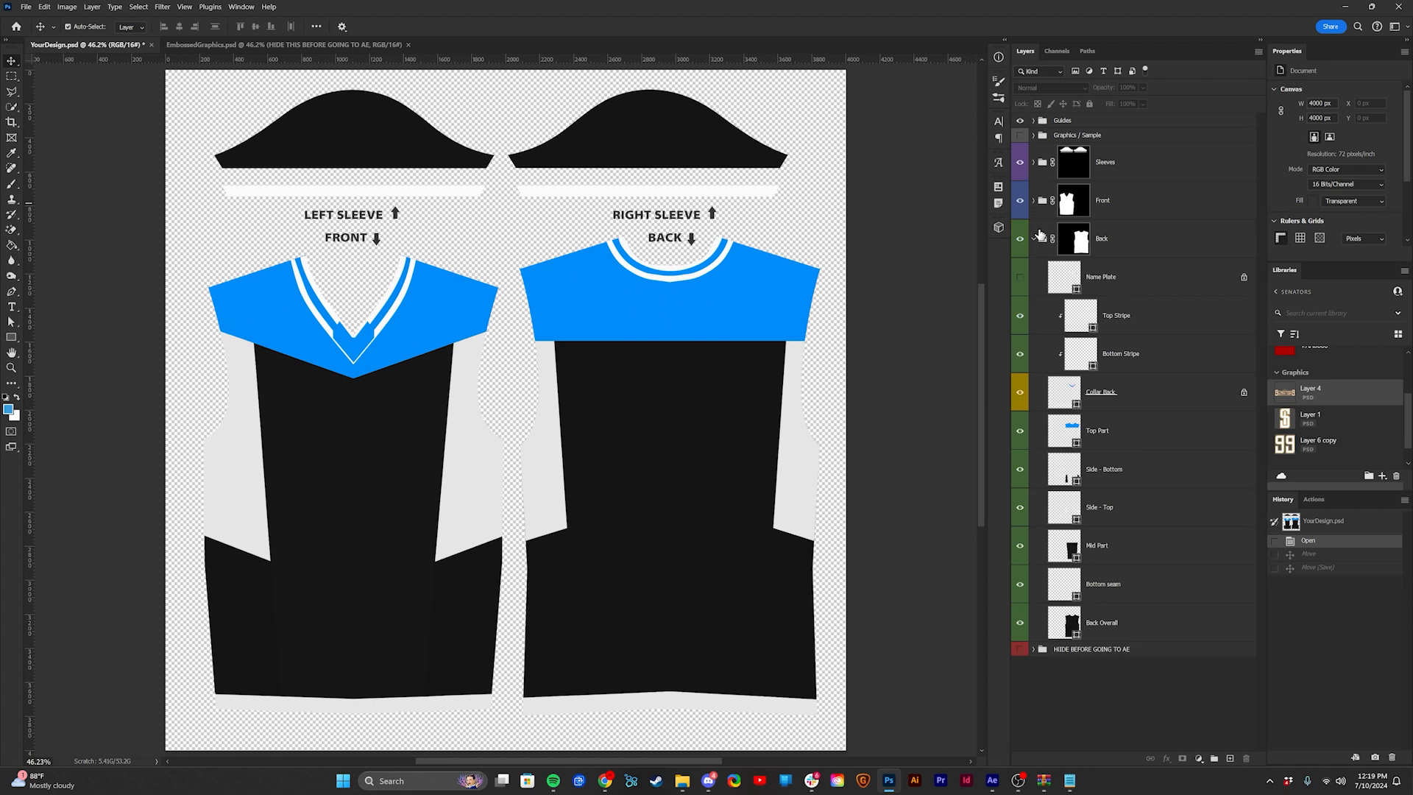
left_click(1034, 238)
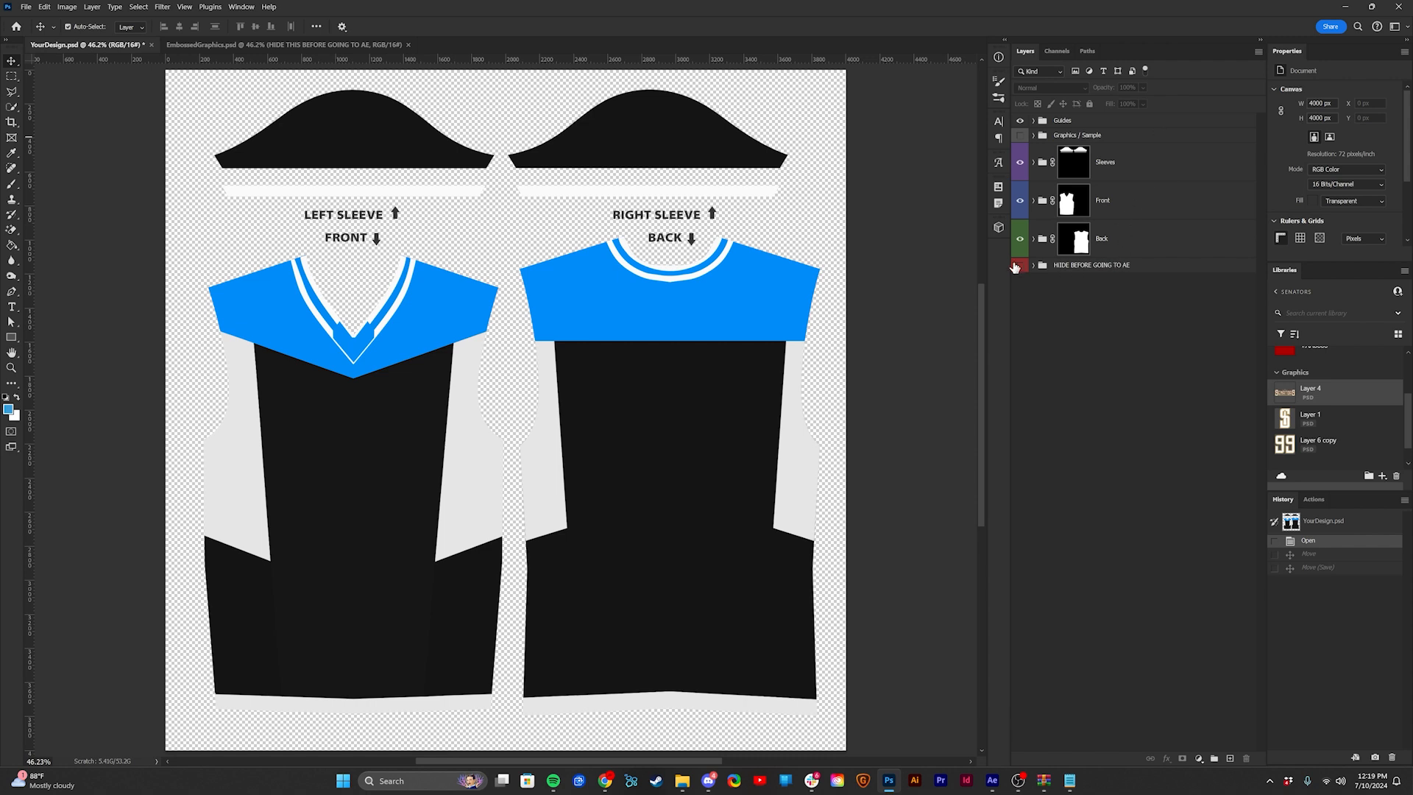
left_click(1019, 265)
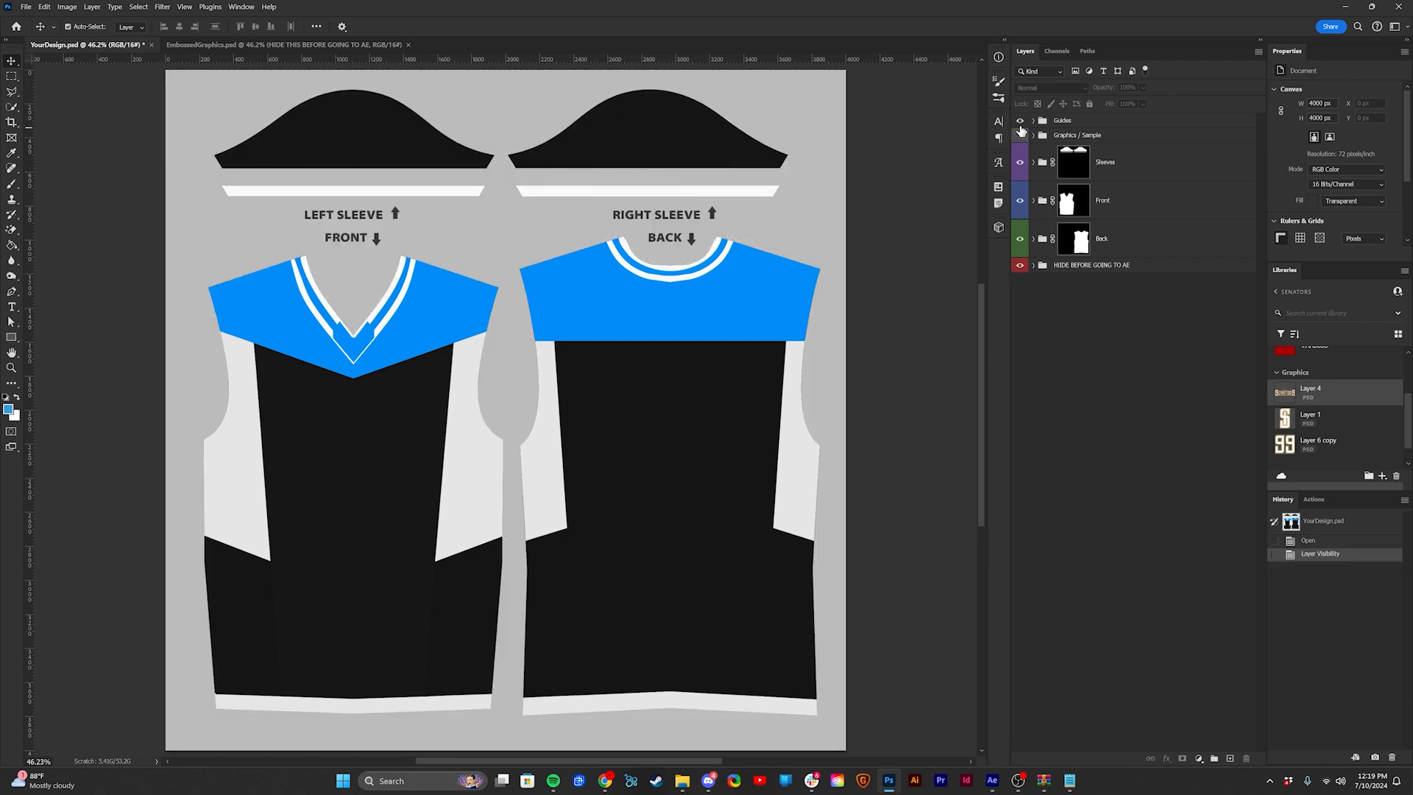
left_click(1073, 124)
left_click(1133, 266, "ctrl")
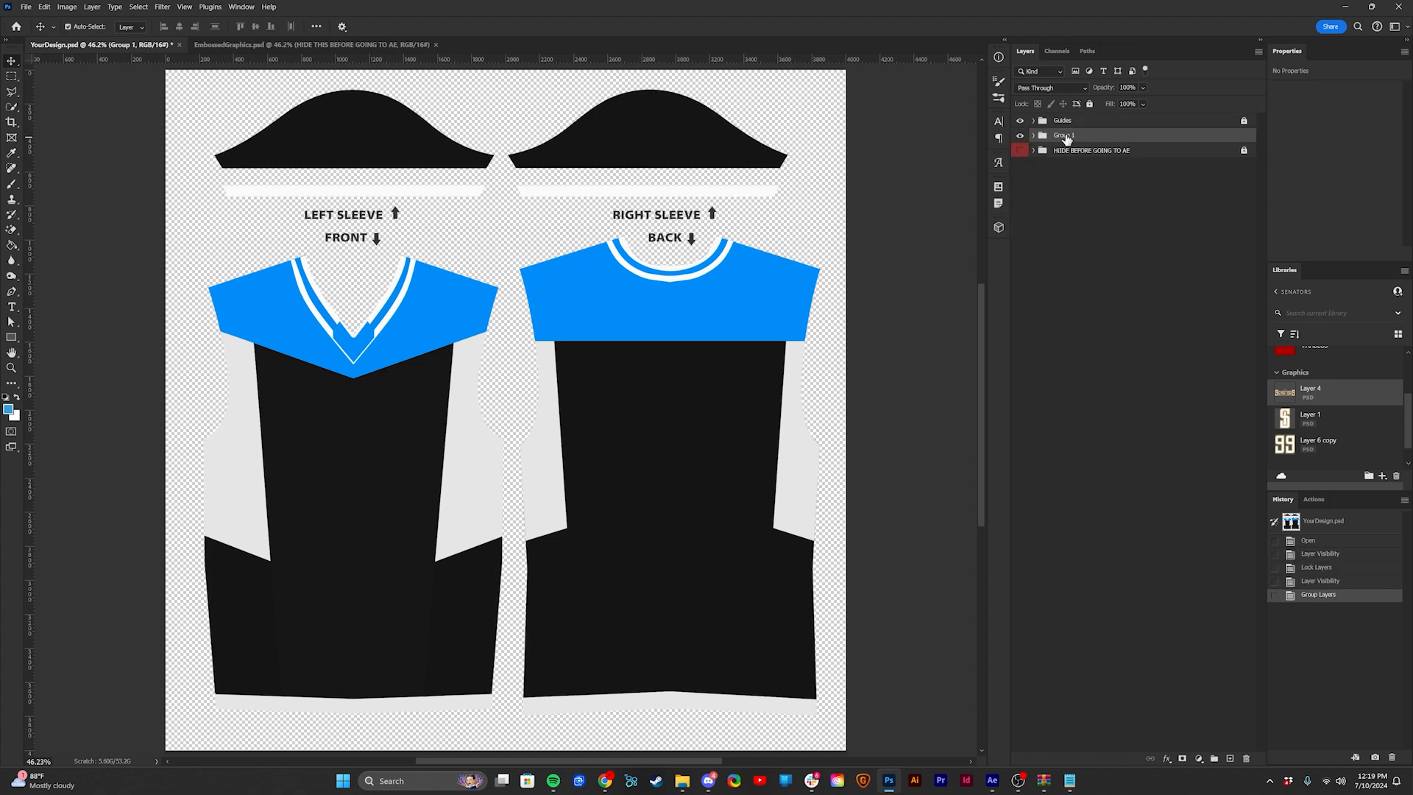
Step: Rename the new group Senators and duplicate it, keeping one copy hidden below as Default
double_click(1064, 135)
type("Senators")
key("Return")
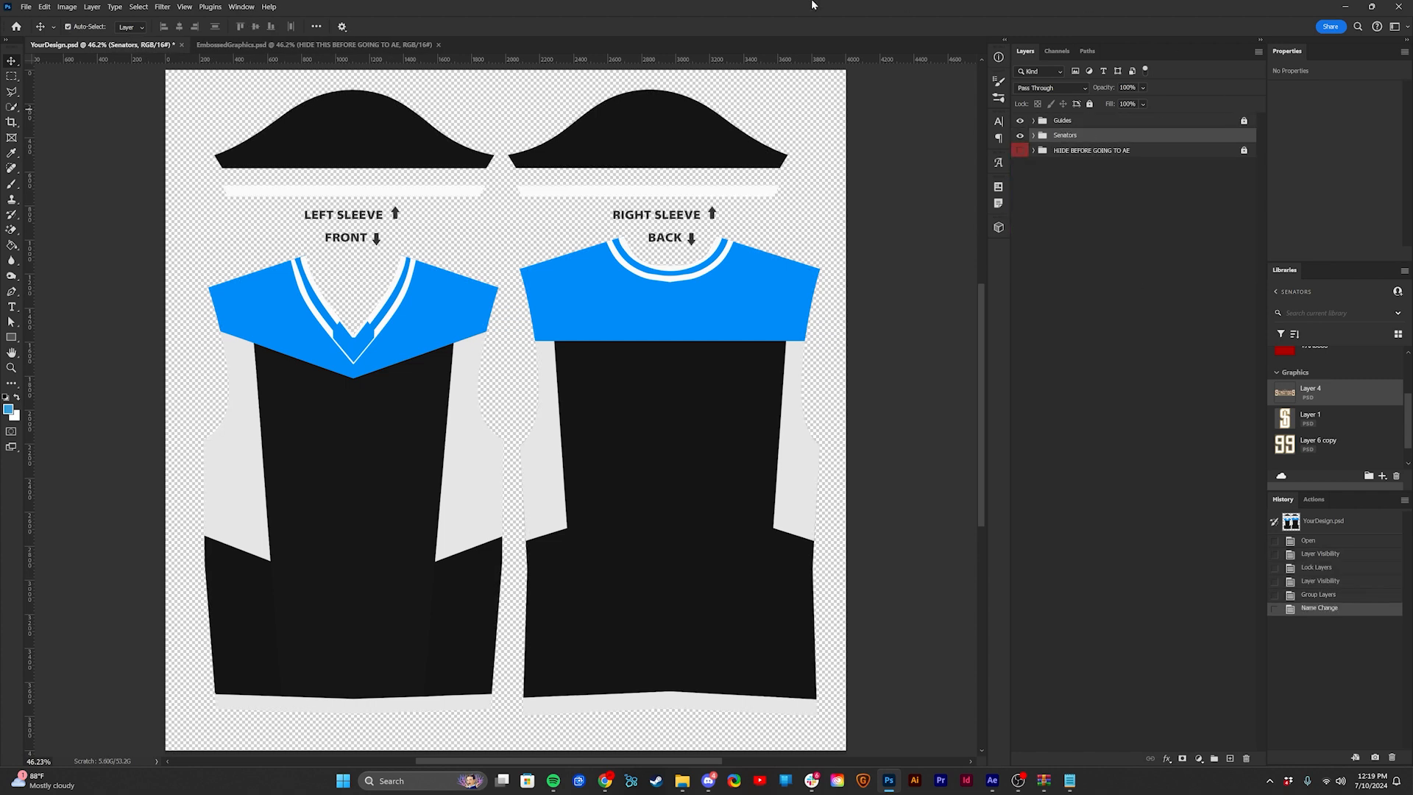
key("ctrl+j")
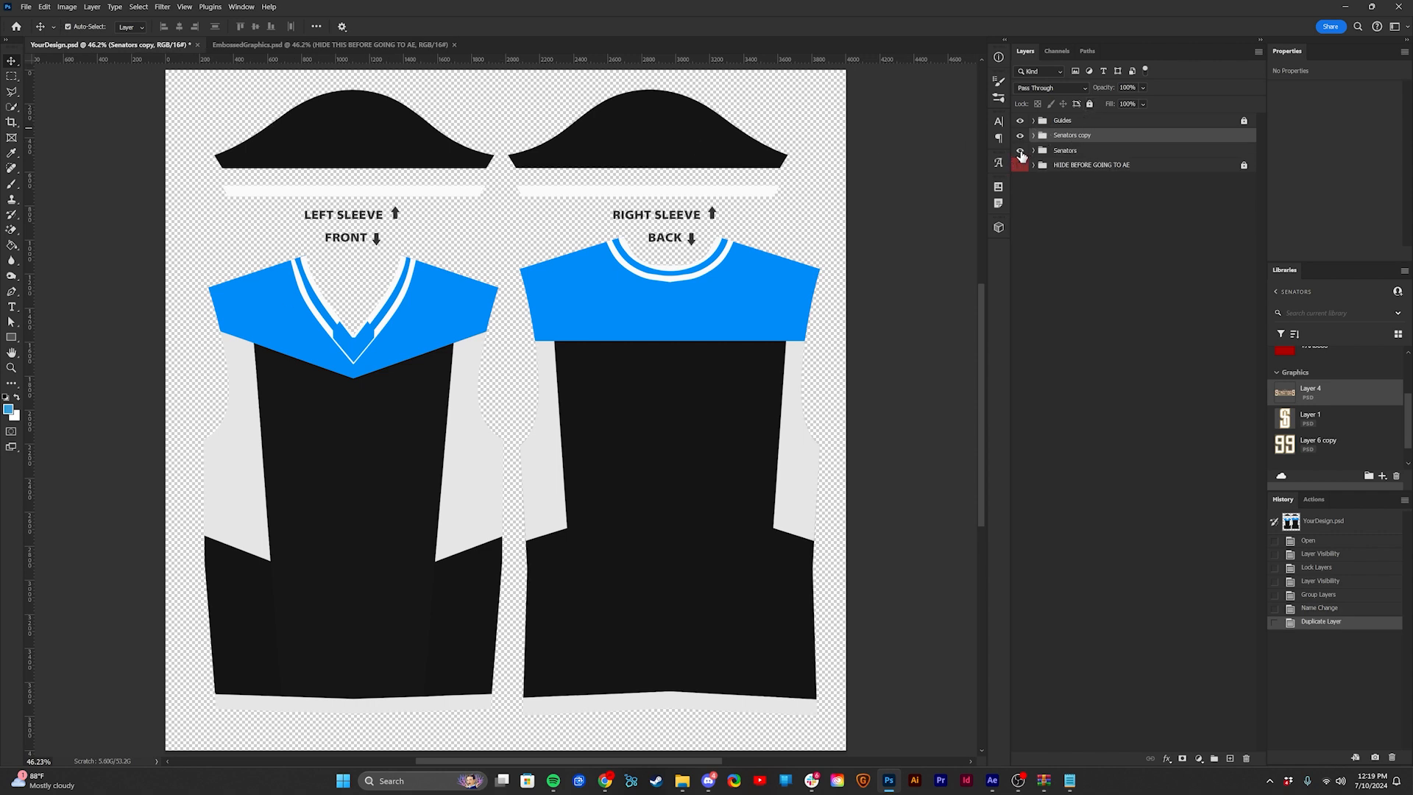
left_click(1020, 150)
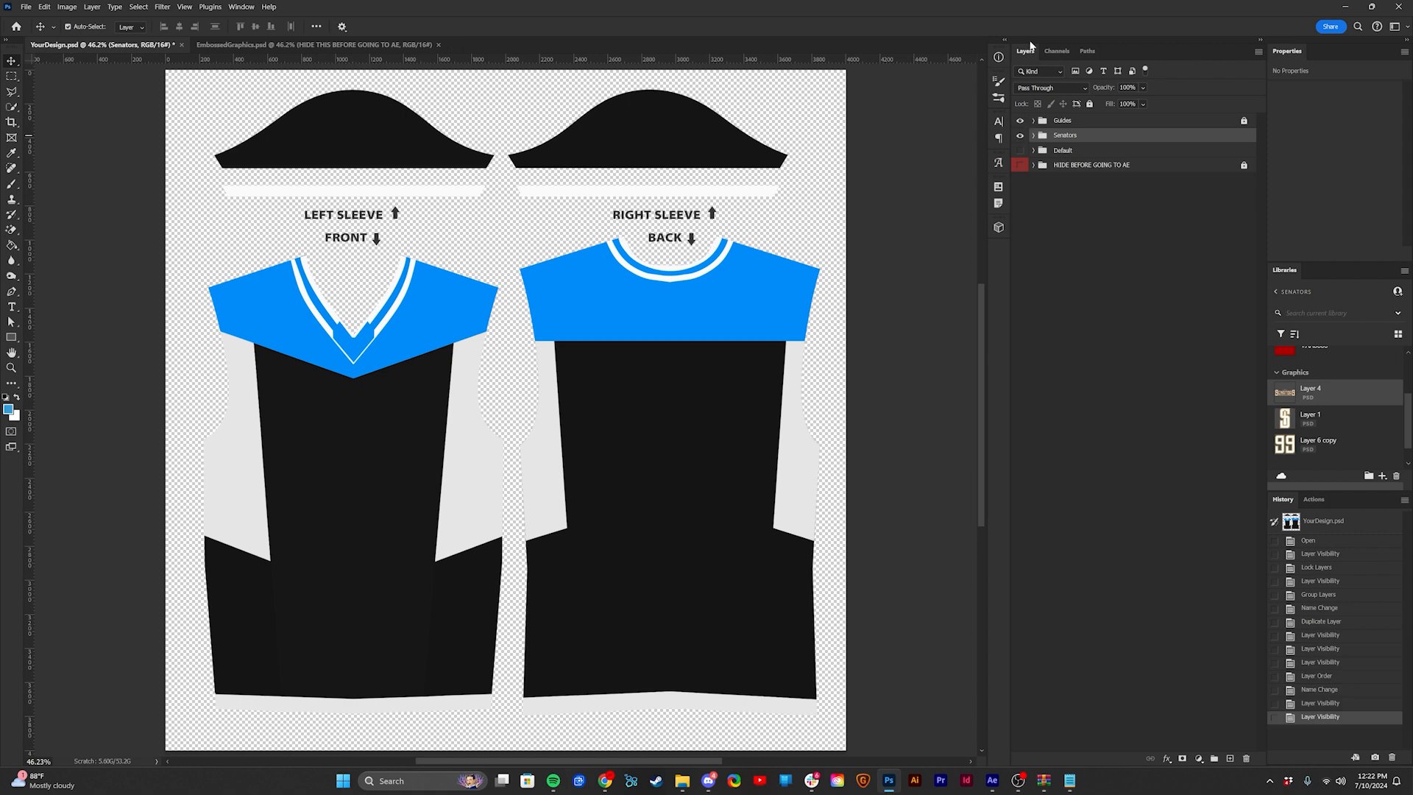
Step: Compare the Senators group's Graphics / Sample layers with EmbossedGraphics.psd over its jersey guide, and hide the sample graphics again in YourDesign.psd
left_click(1033, 136)
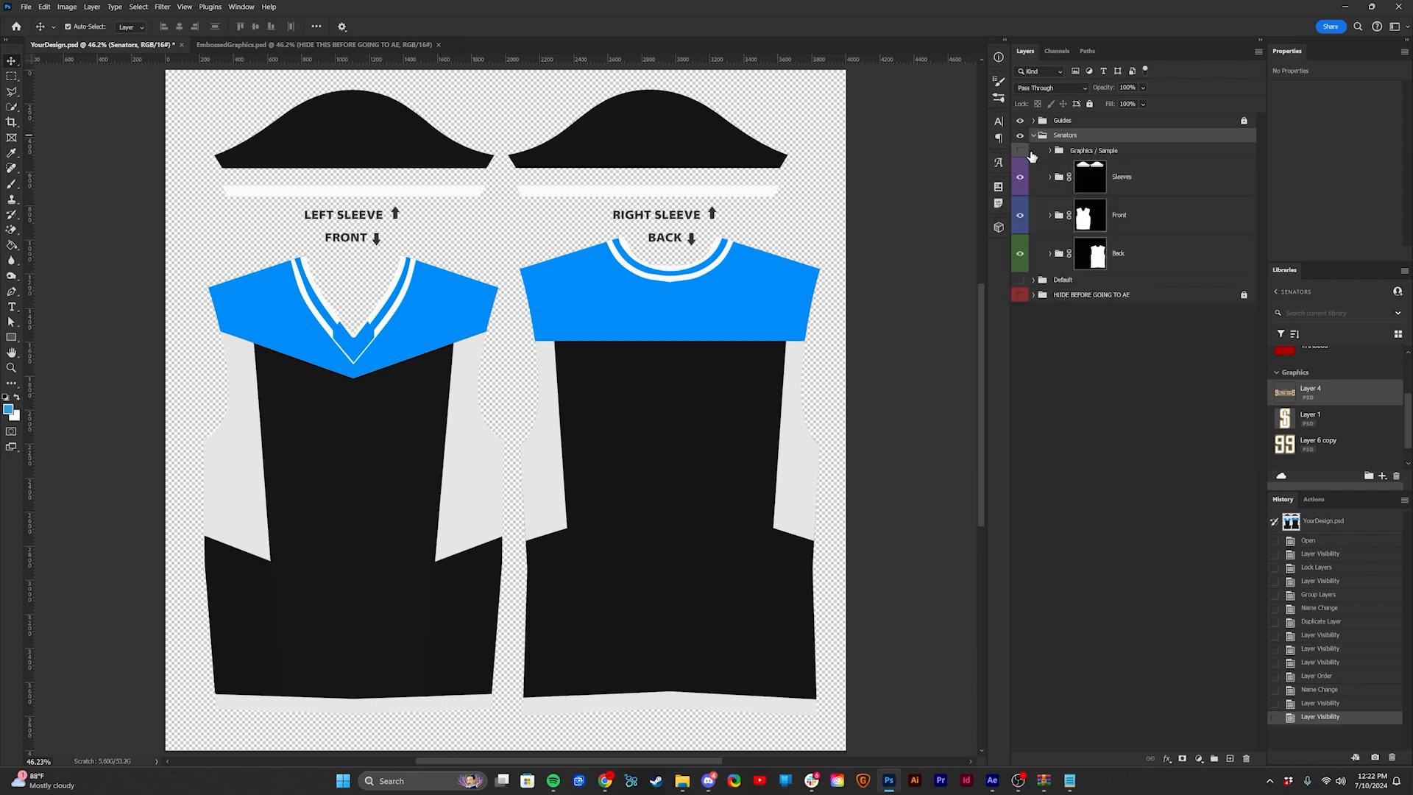
left_click(1020, 150)
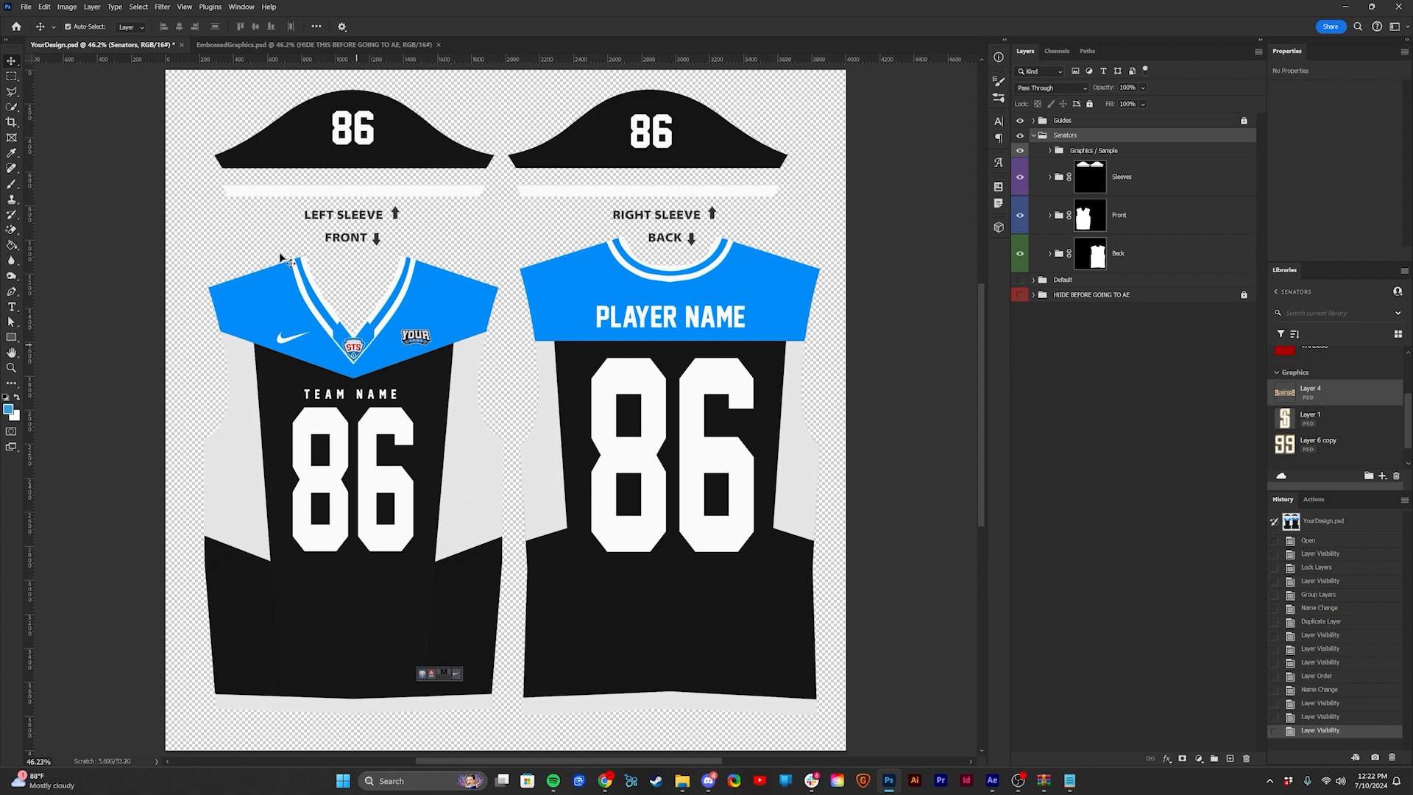
left_click(231, 46)
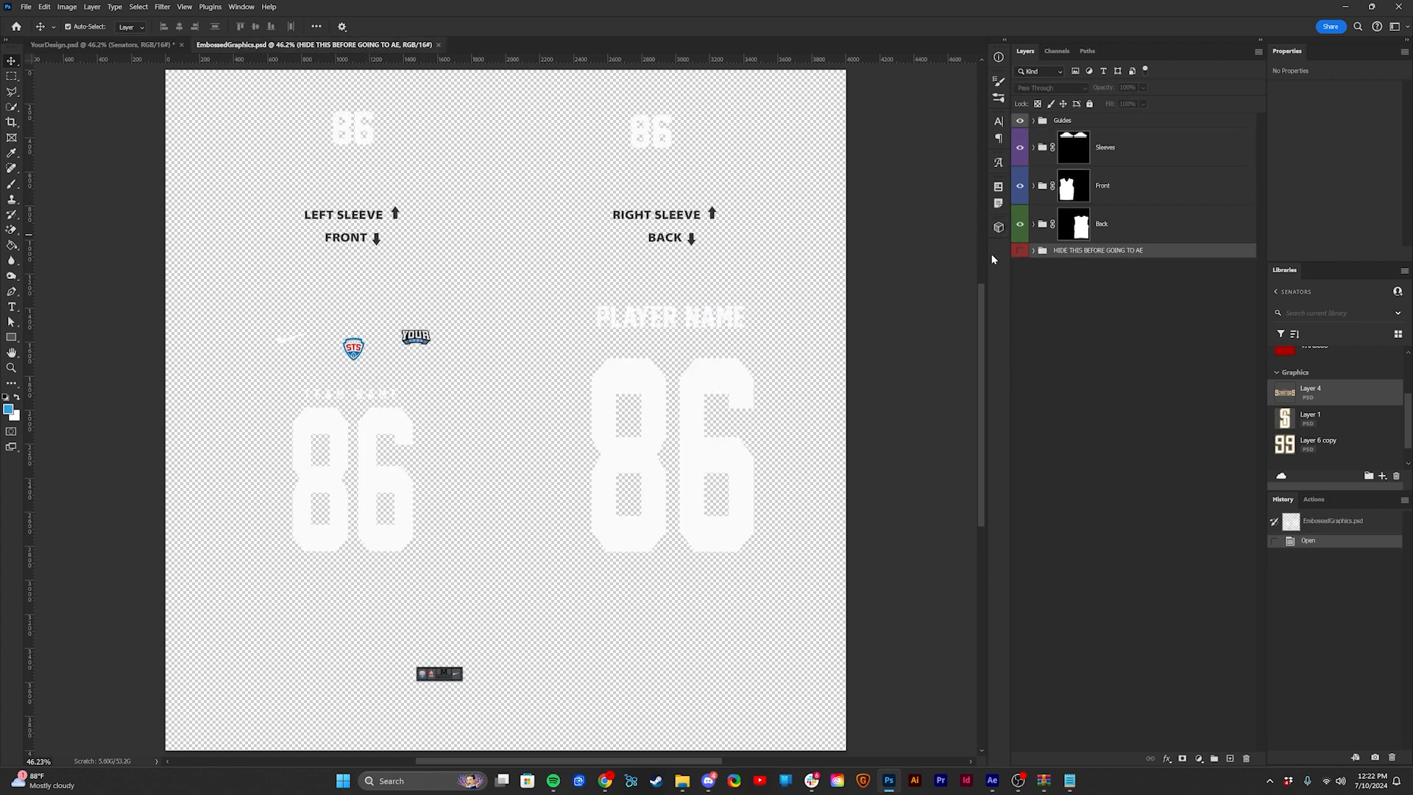
left_click(1020, 250)
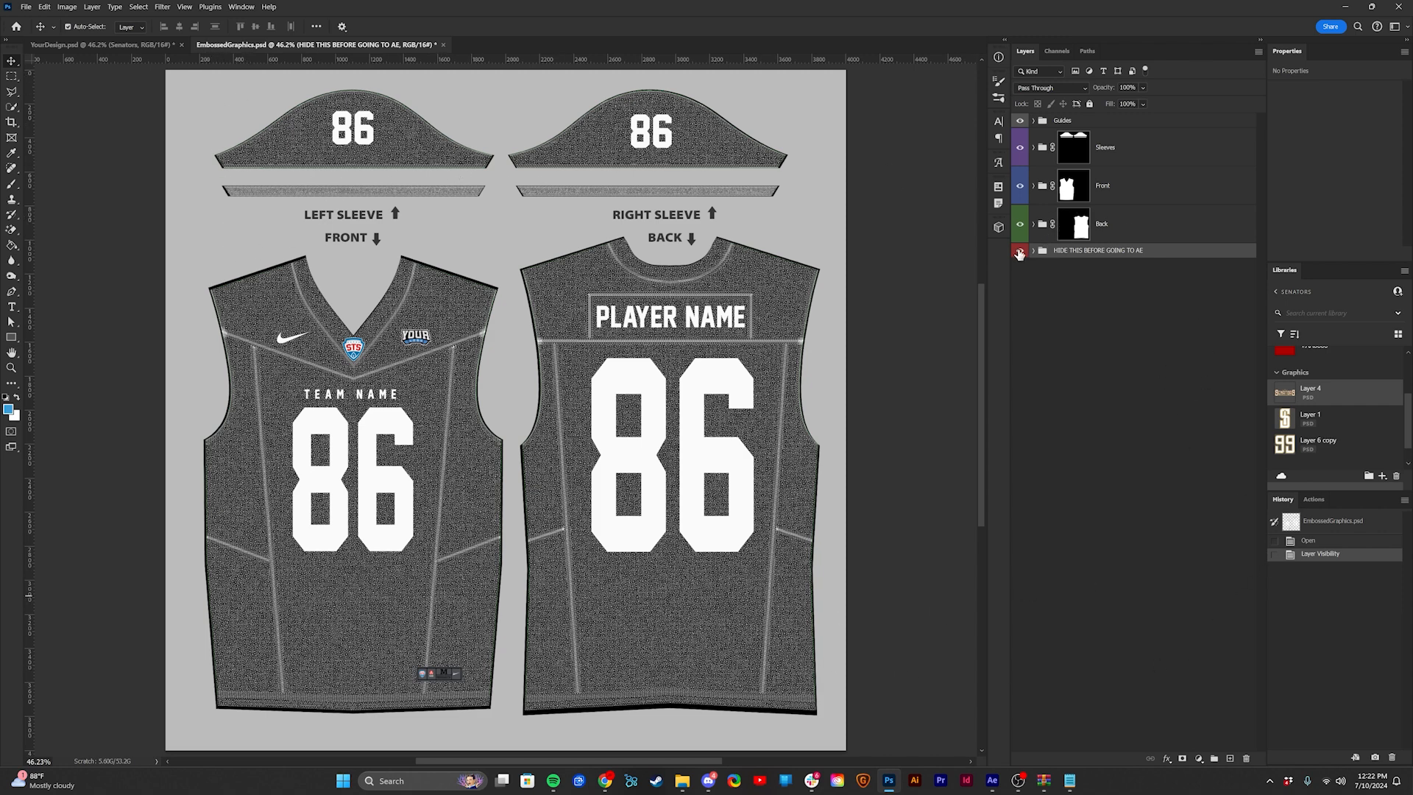
left_click(1019, 250)
left_click(1019, 251)
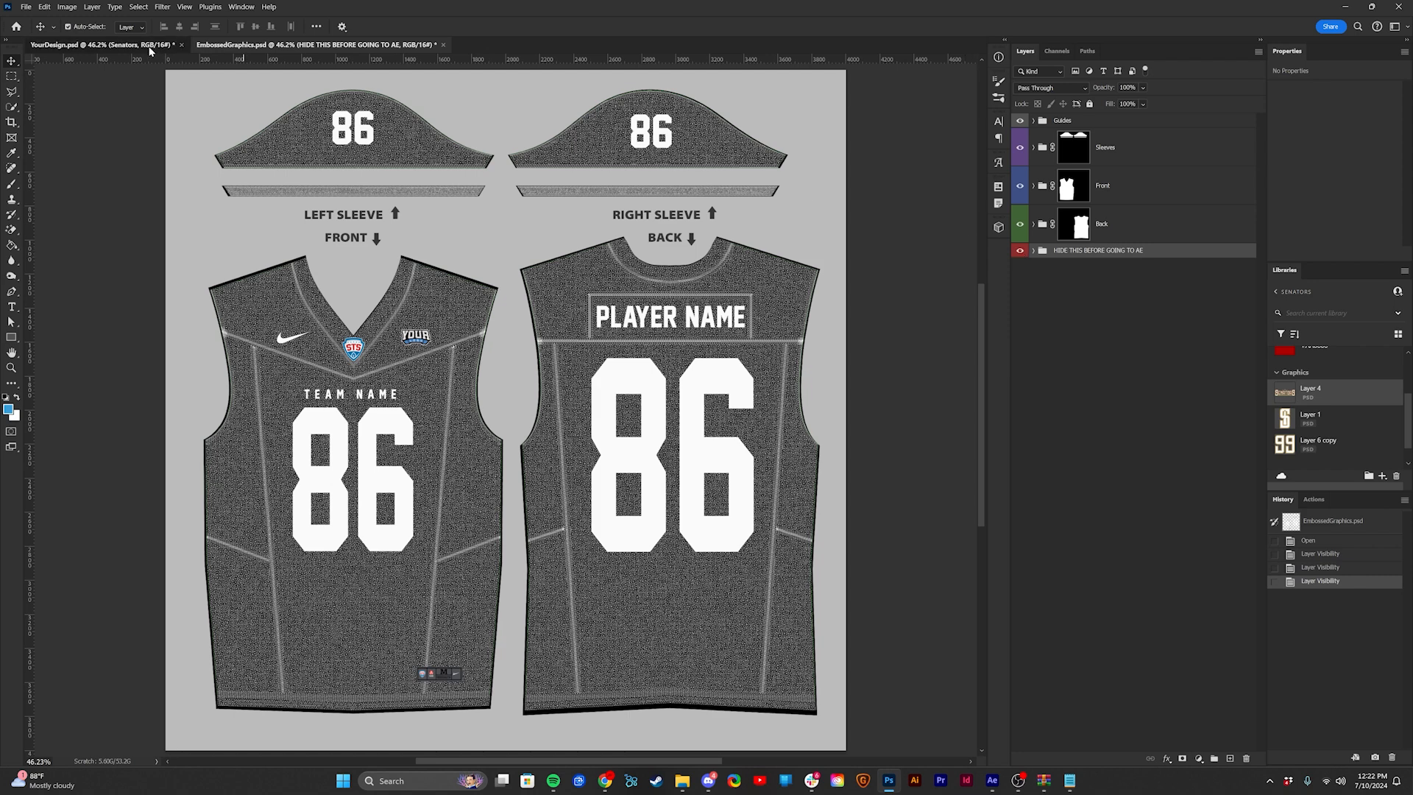
left_click(149, 46)
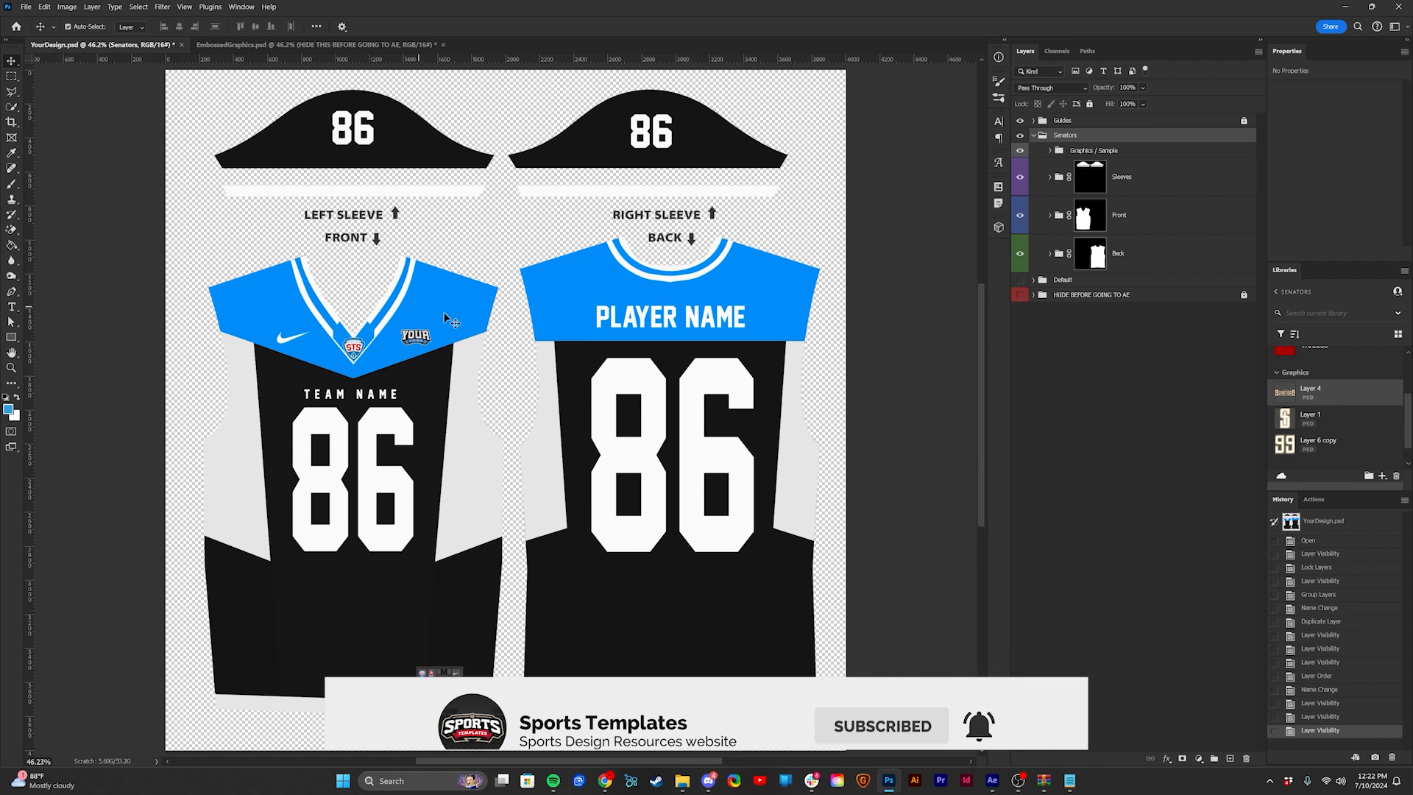
left_click(1020, 150)
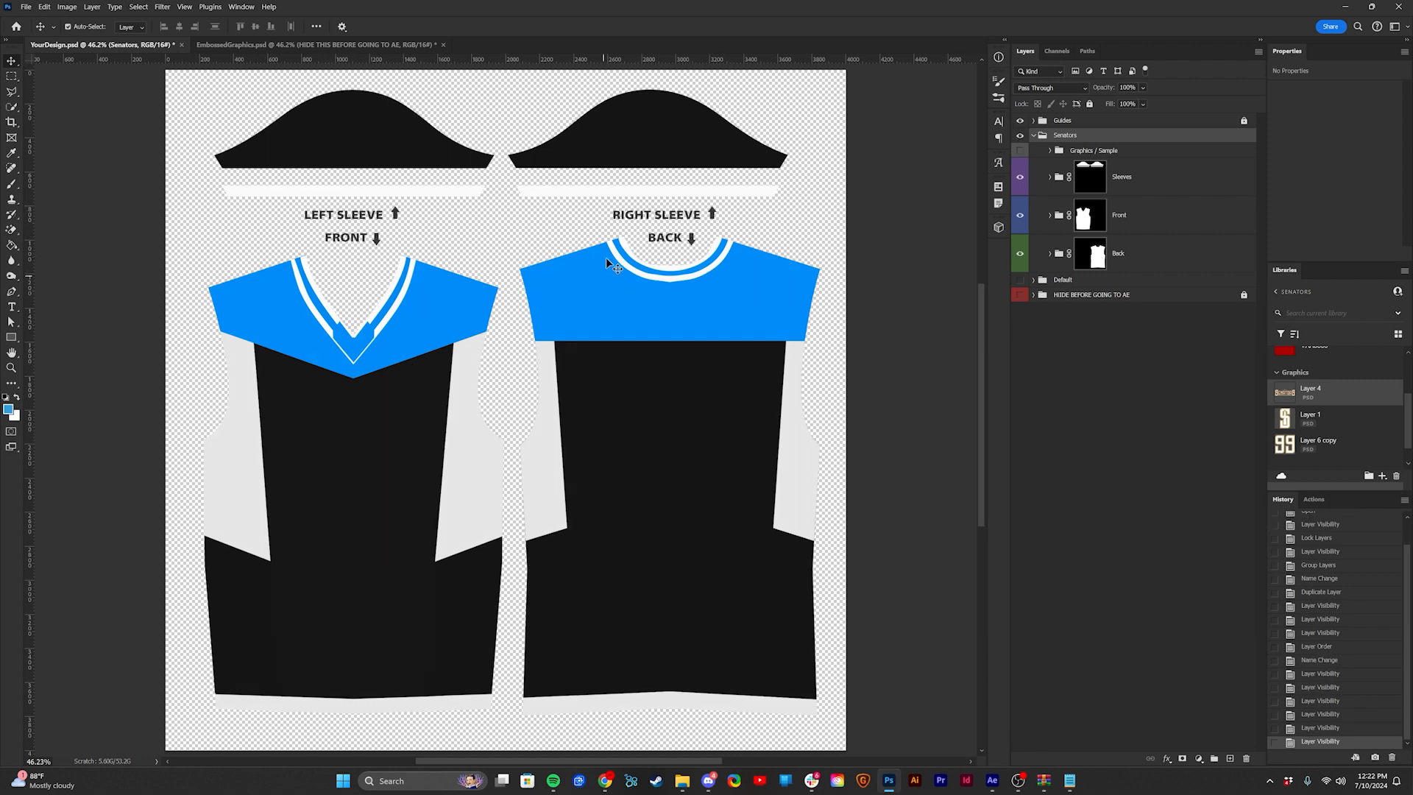
Step: Inspect the plain jersey pattern up close, and view EmbossedGraphics.psd with its HIDE THIS BEFORE GOING TO AE group off and on
scroll(725, 237, "up", 2)
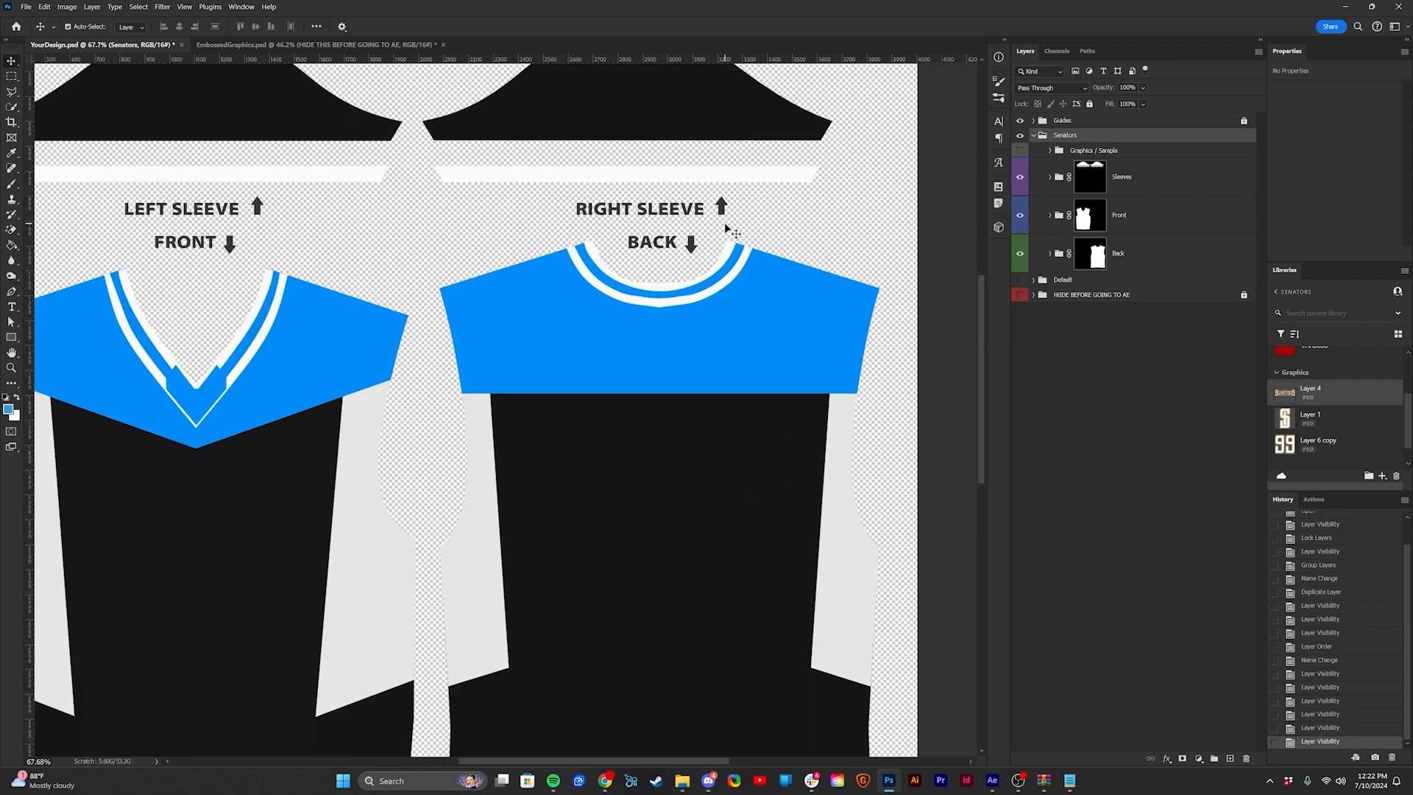
scroll(561, 360, "down", 2)
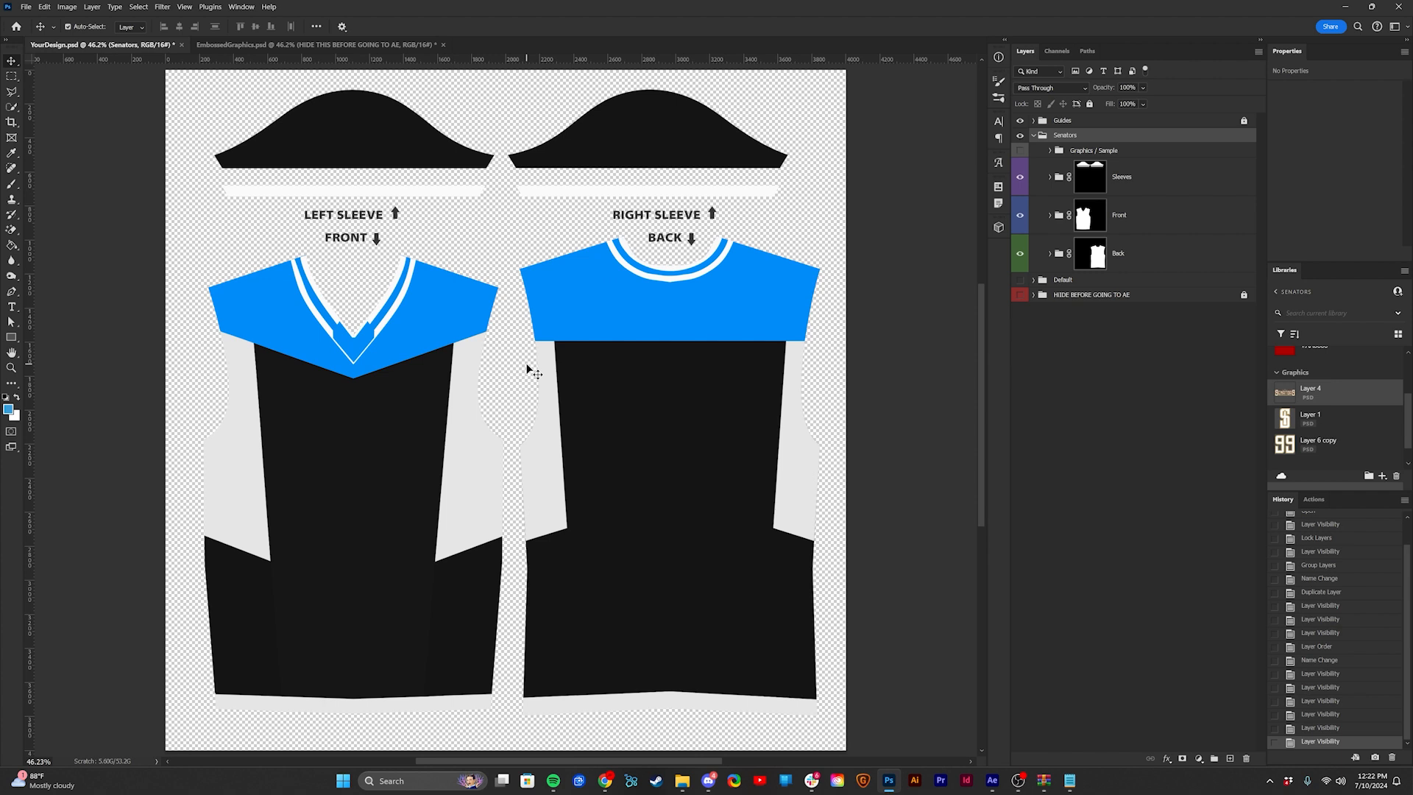
left_click(291, 45)
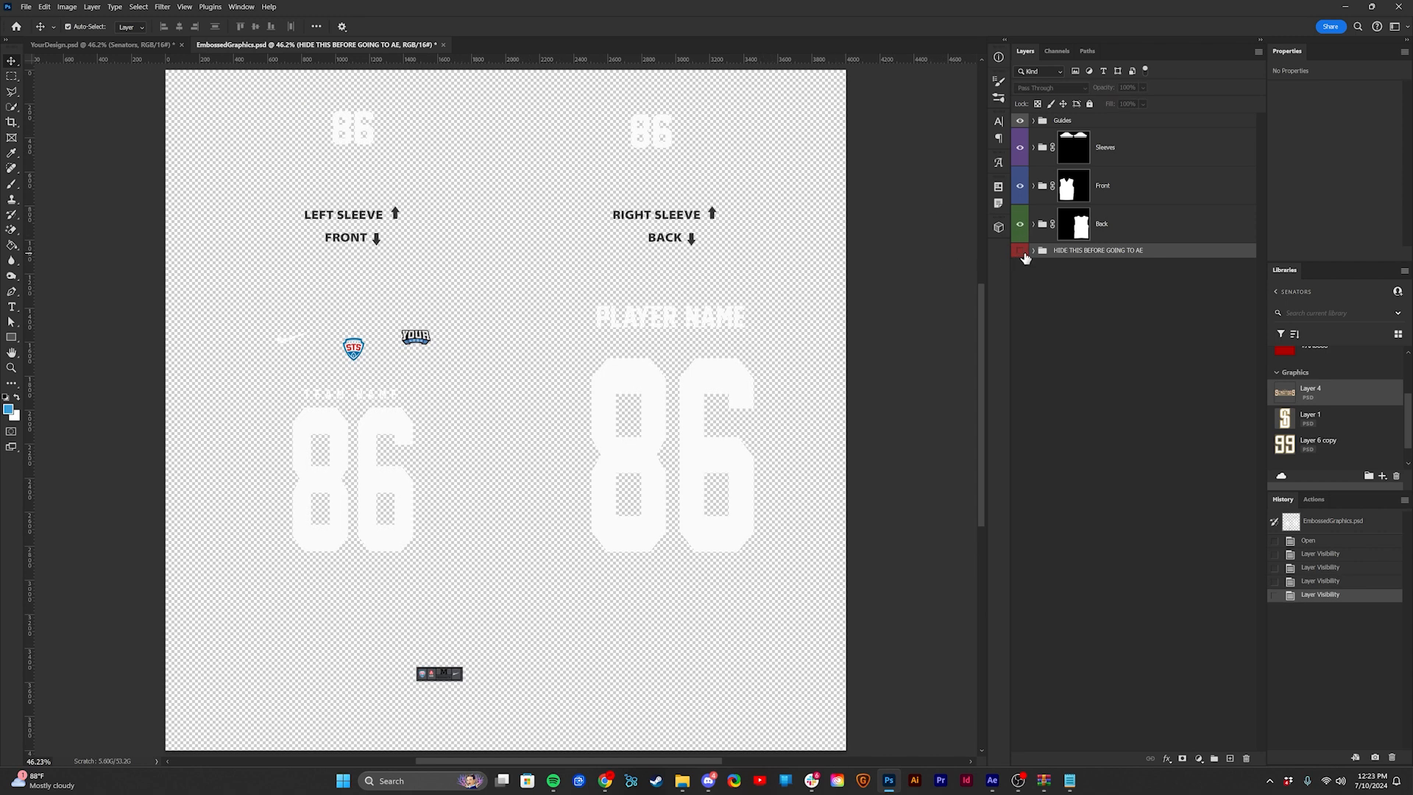
left_click(1021, 251)
left_click(1021, 251)
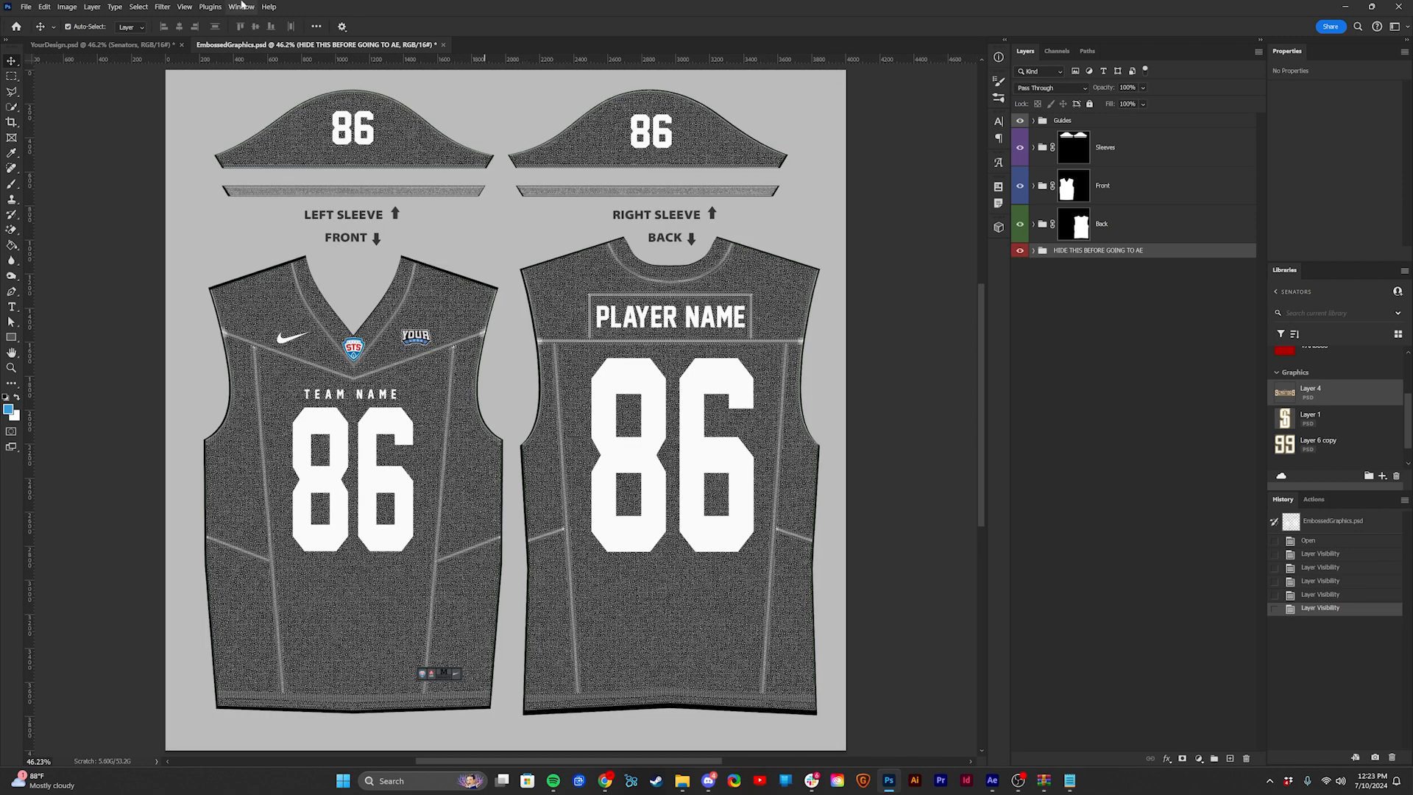
left_click(134, 45)
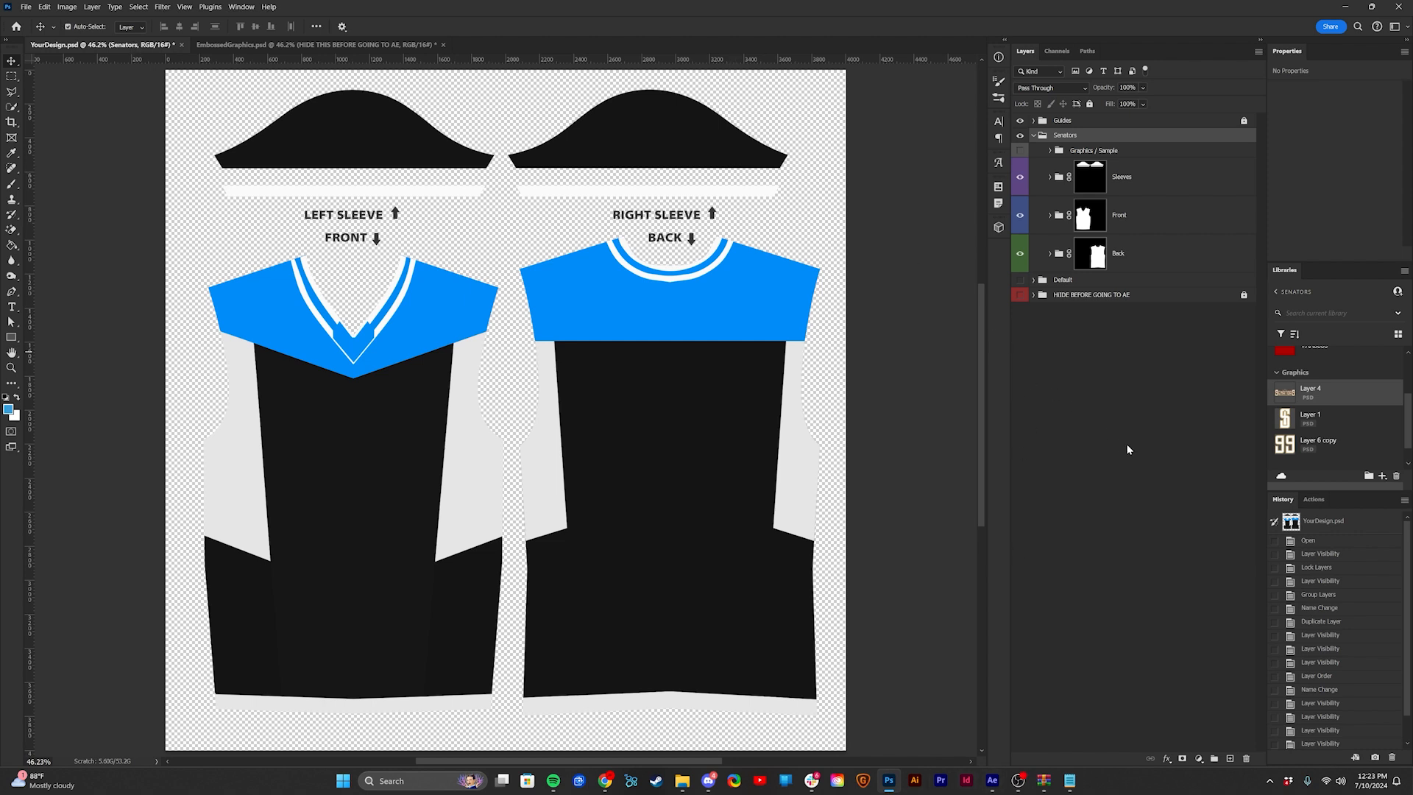
Step: Review the Senators library's colors and graphics, and identify the layers behind the jersey's front and back panels
scroll(1304, 434, "up", 3)
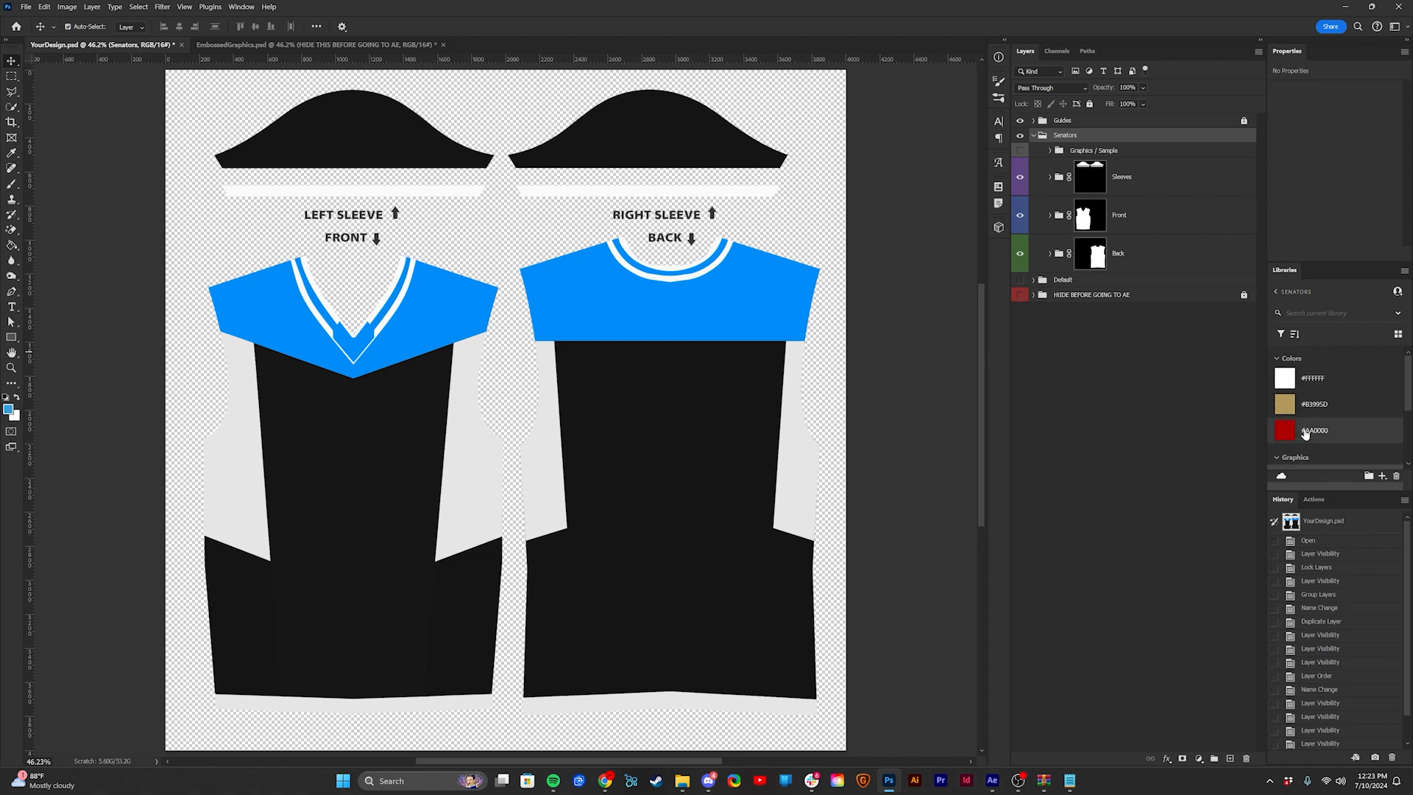
scroll(1304, 434, "down", 3)
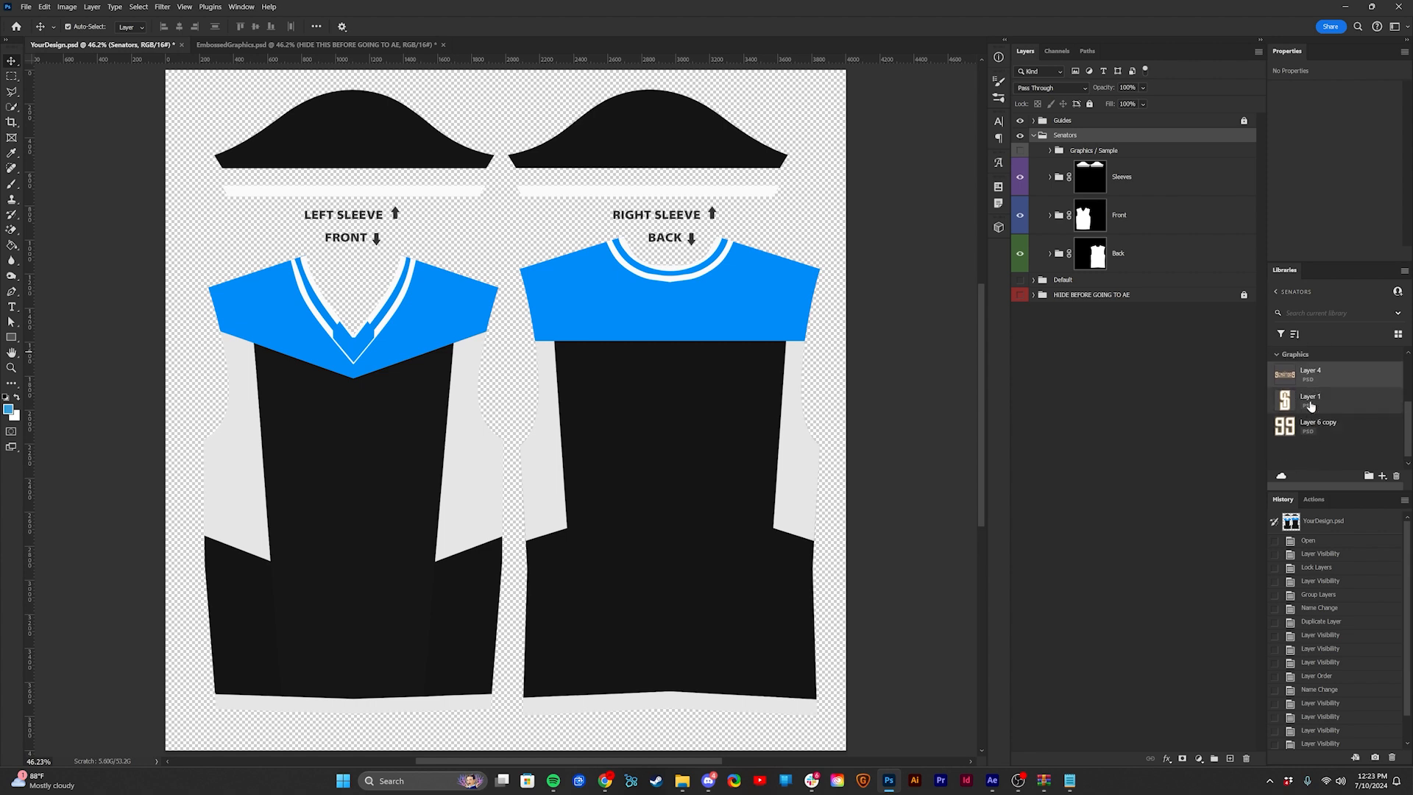
scroll(1310, 405, "up", 3)
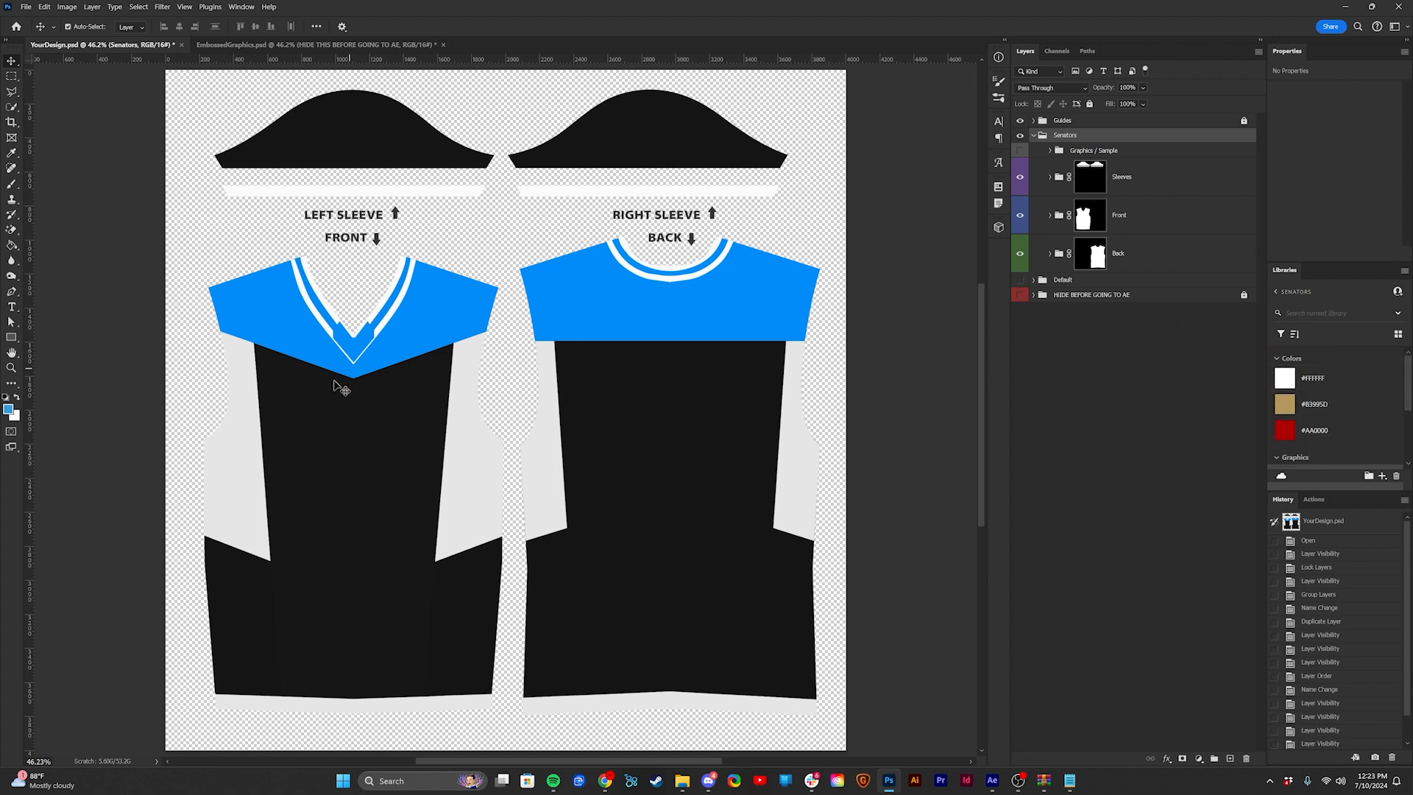
left_click(332, 406)
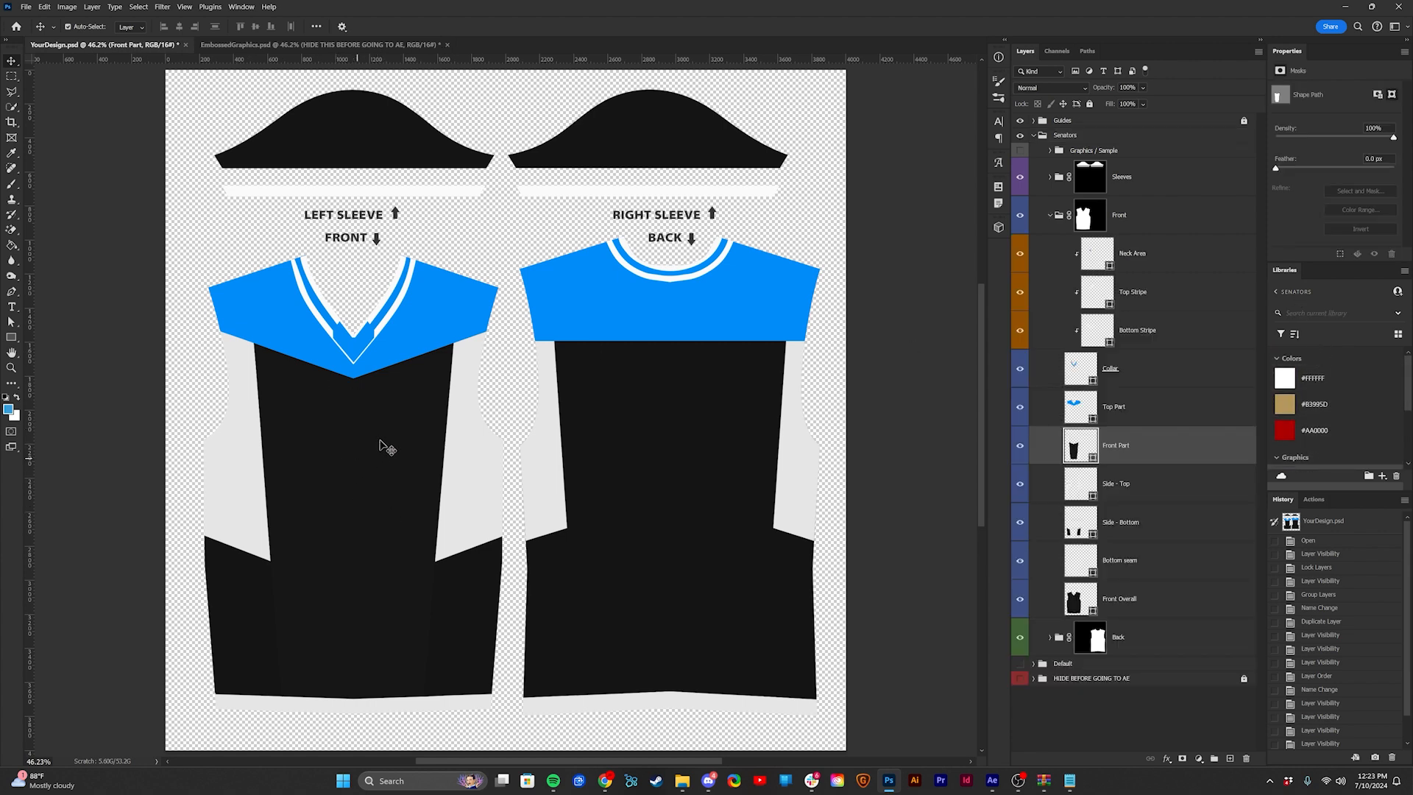
left_click(470, 477)
left_click(448, 317)
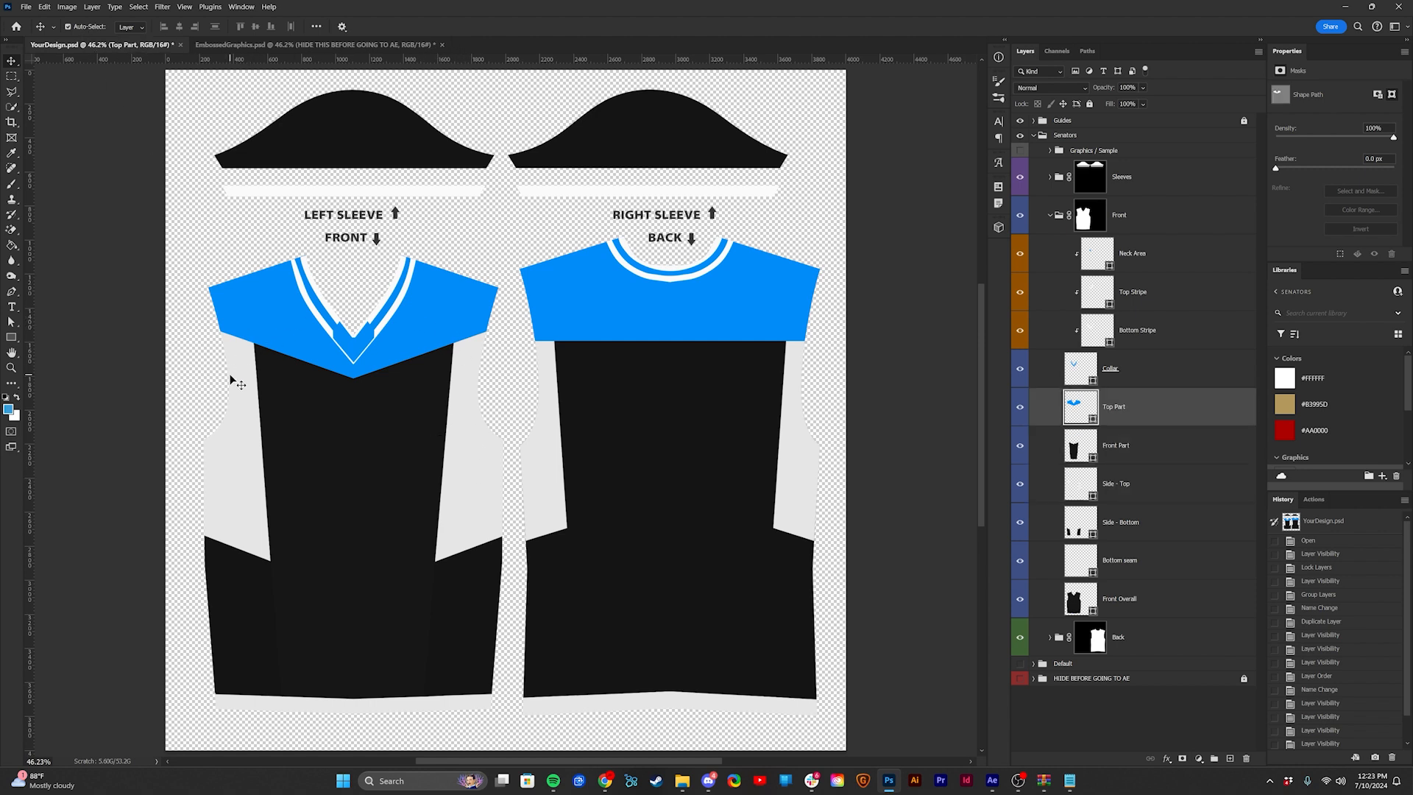
left_click(233, 408)
left_click(592, 408)
Step: Fill the jersey front's Top Part, Front Part, Side - Top and Side - Bottom layers with the library color #AA0000
left_click(433, 314)
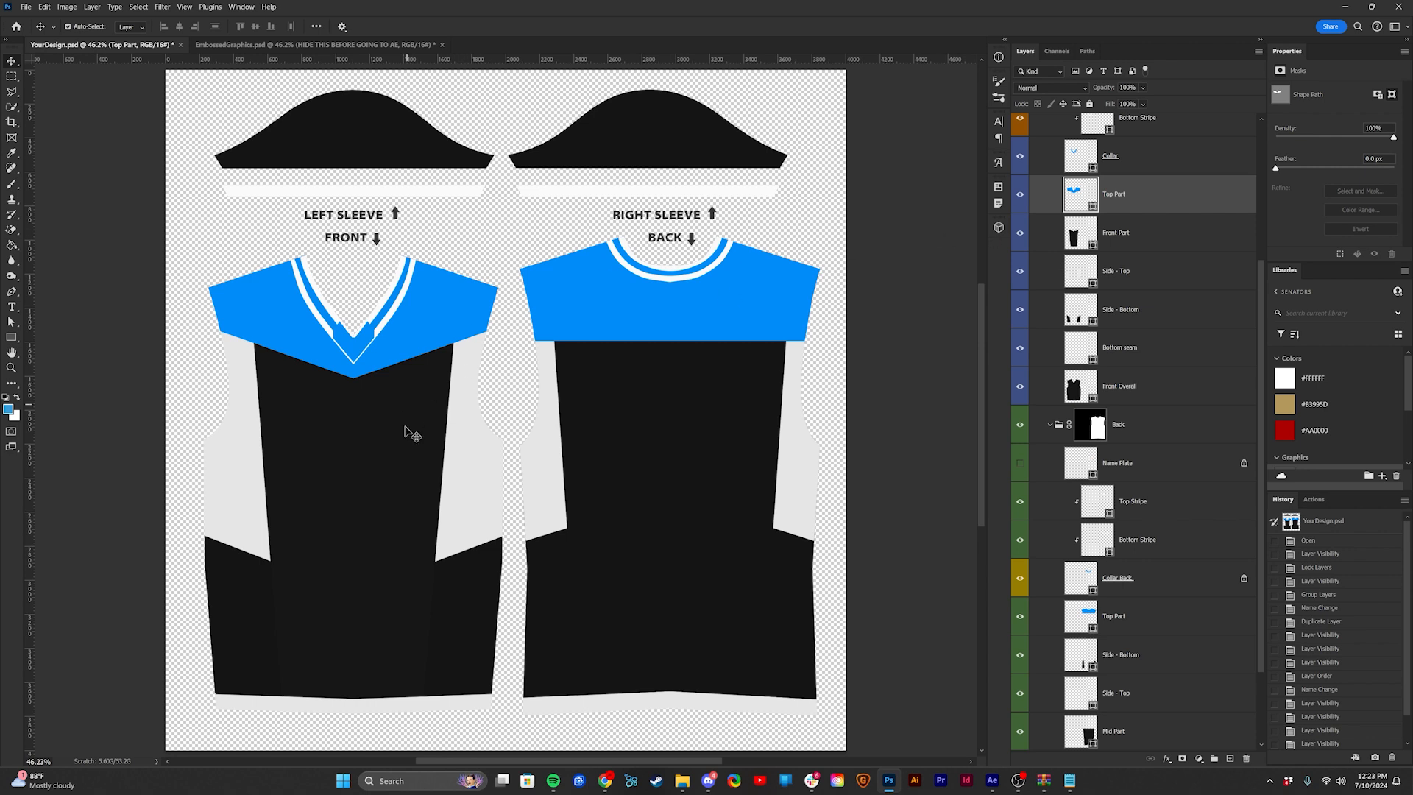
left_click(466, 429, "shift")
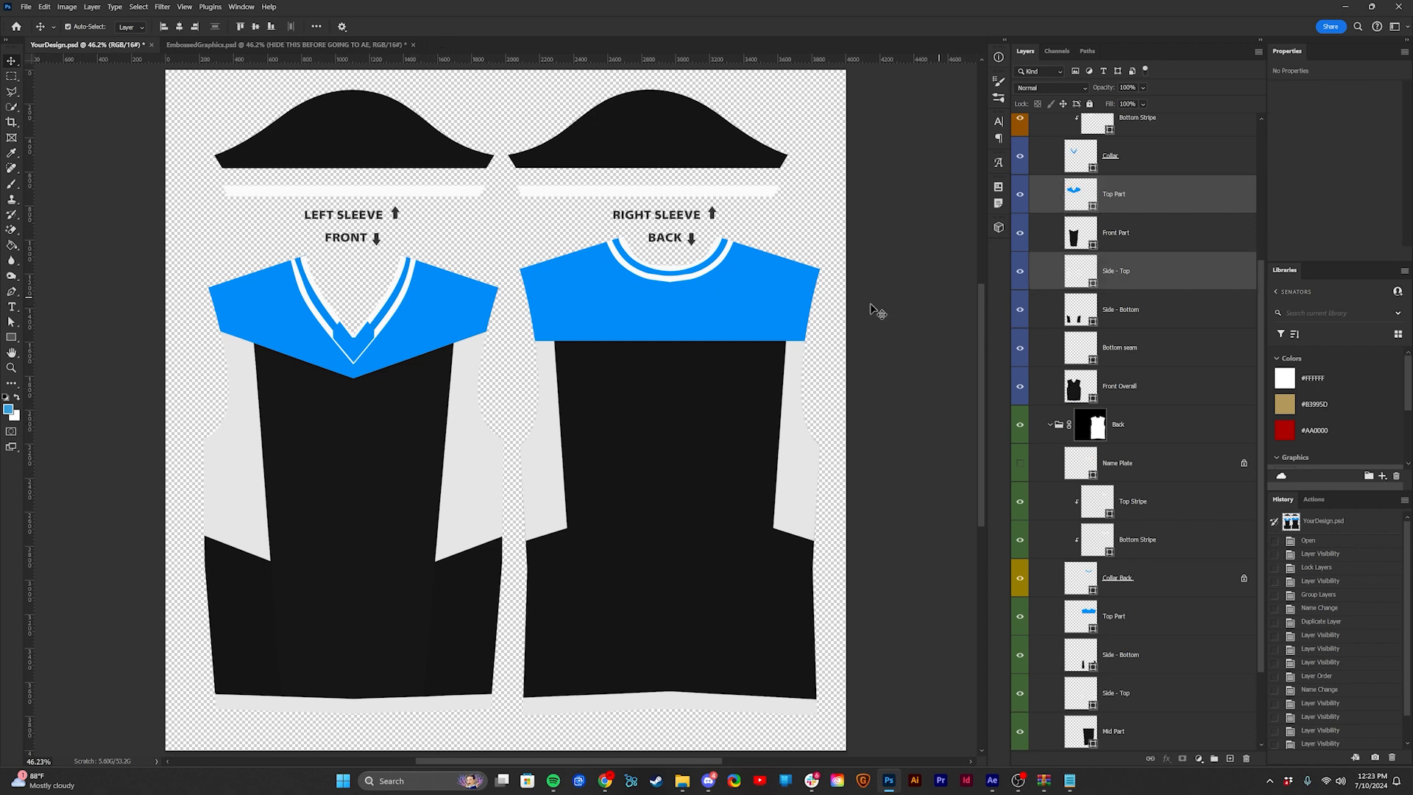
left_click(358, 440, "shift")
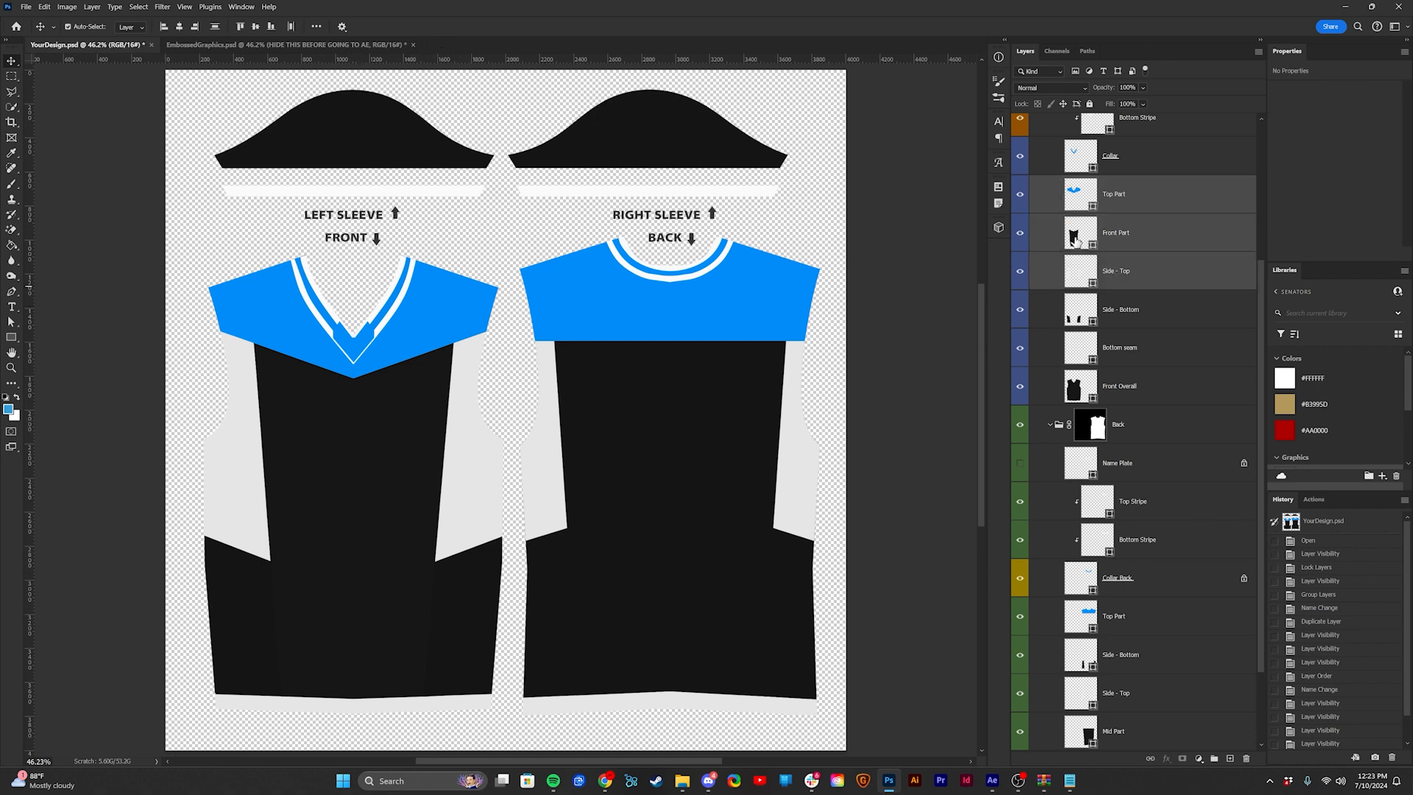
left_click(1287, 435)
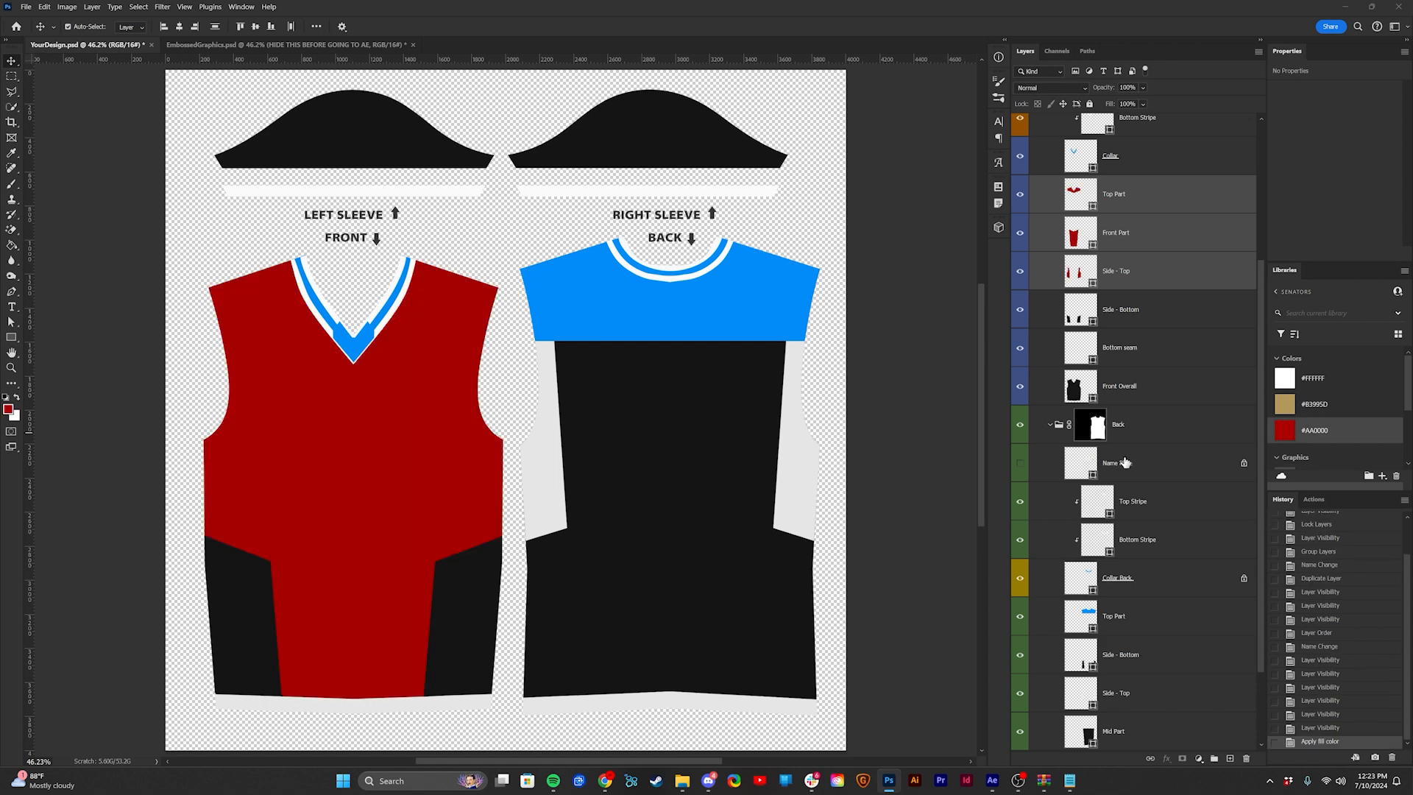
left_click(471, 600)
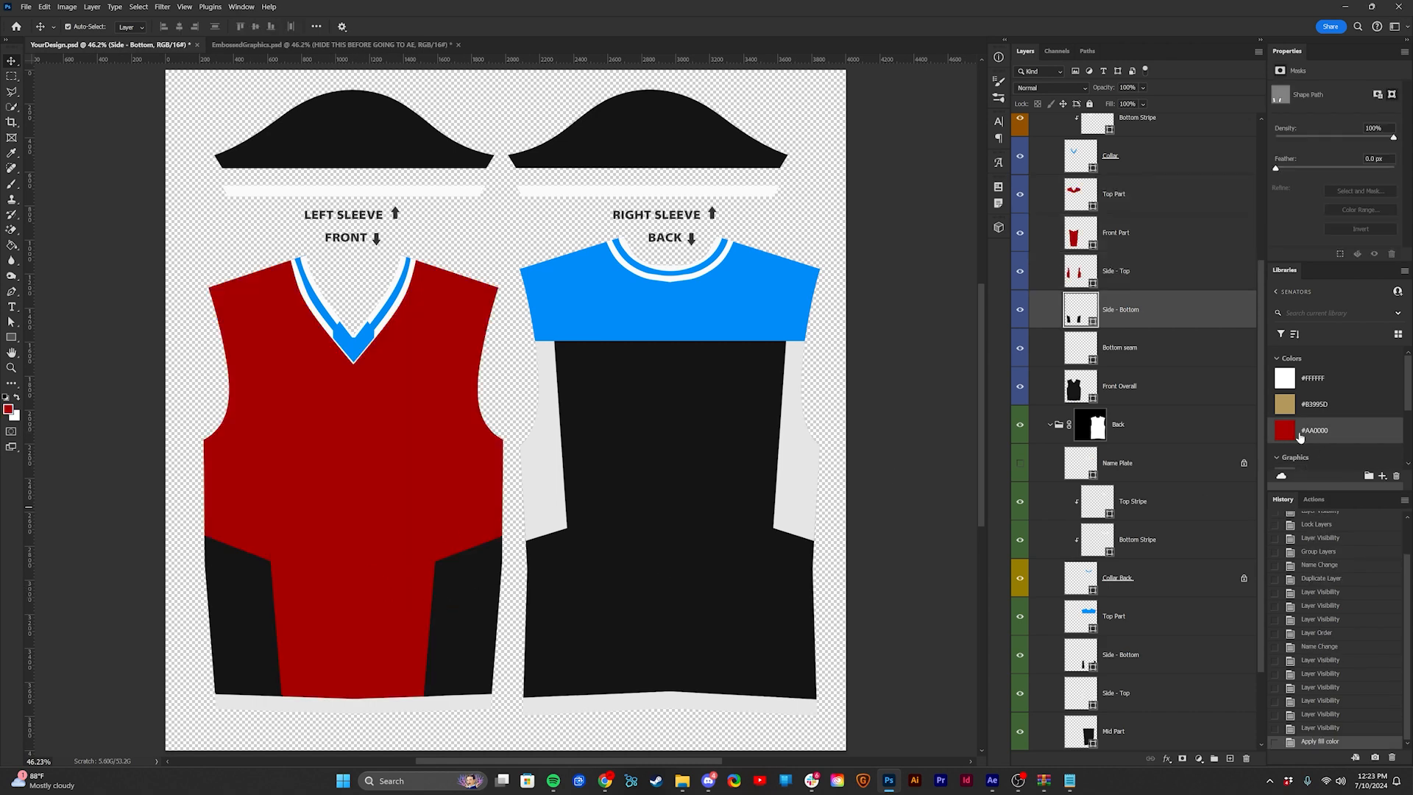
left_click(1293, 434)
Step: Identify the layer behind the V-neck tip on the jersey front and hide that Neck Area layer
scroll(520, 315, "up", 5)
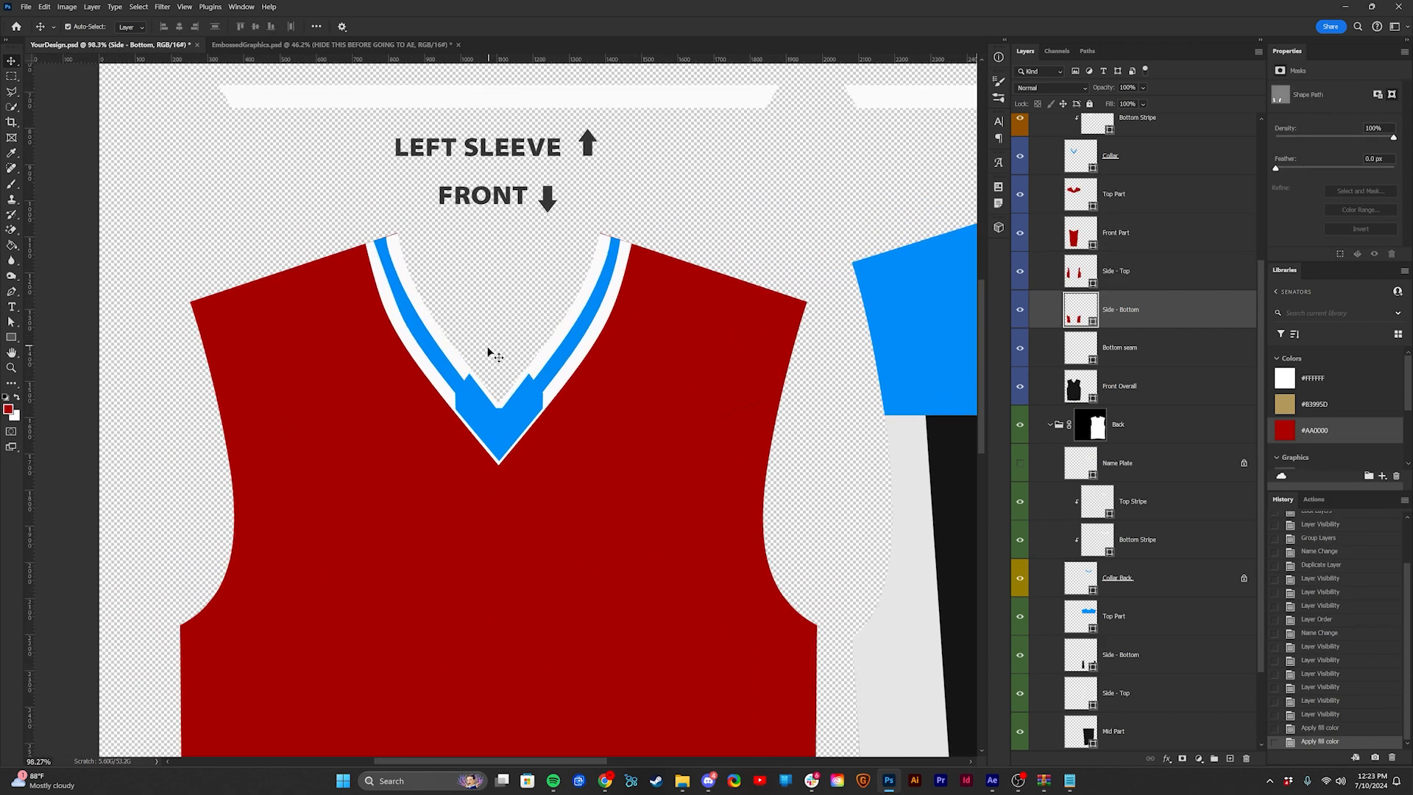
scroll(478, 361, "up", 1)
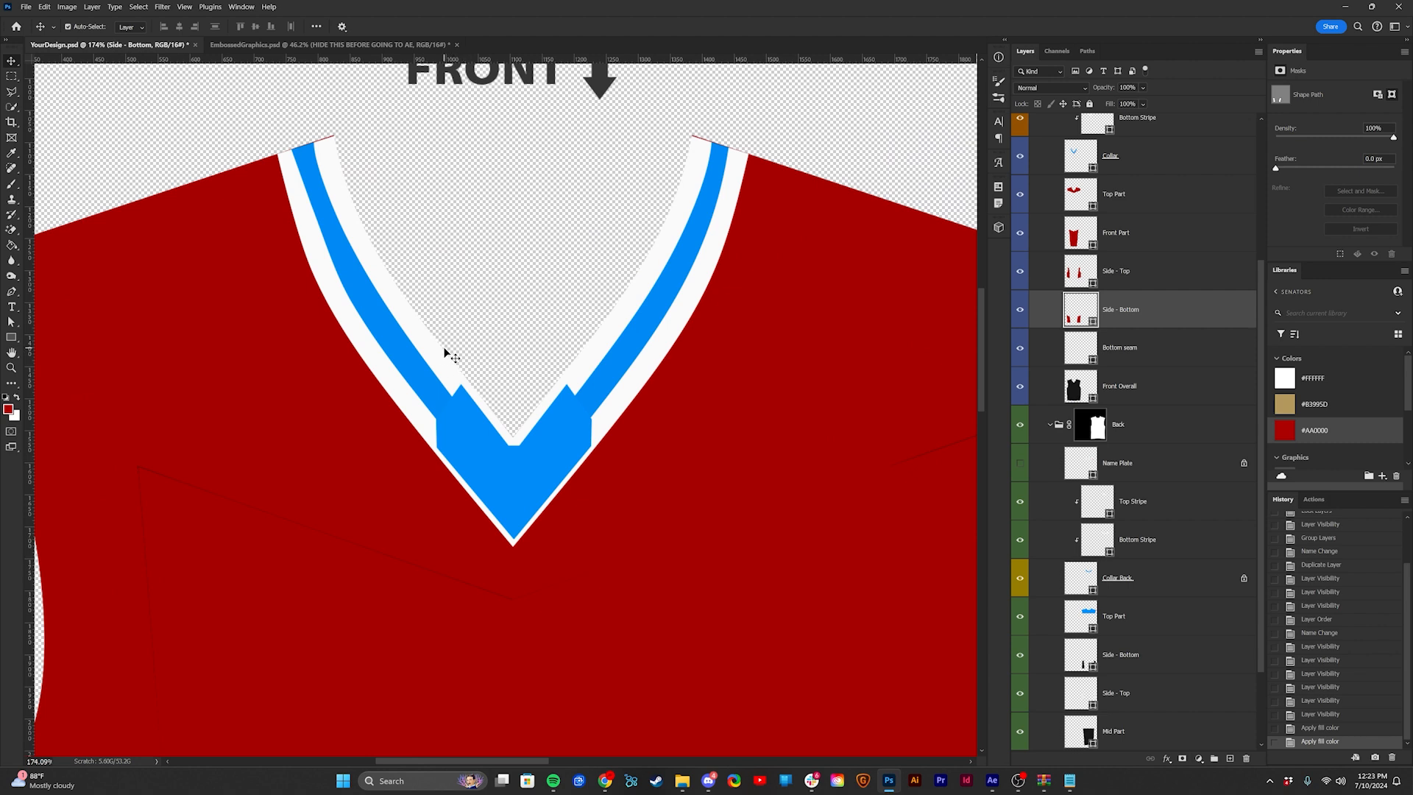
left_click(474, 425)
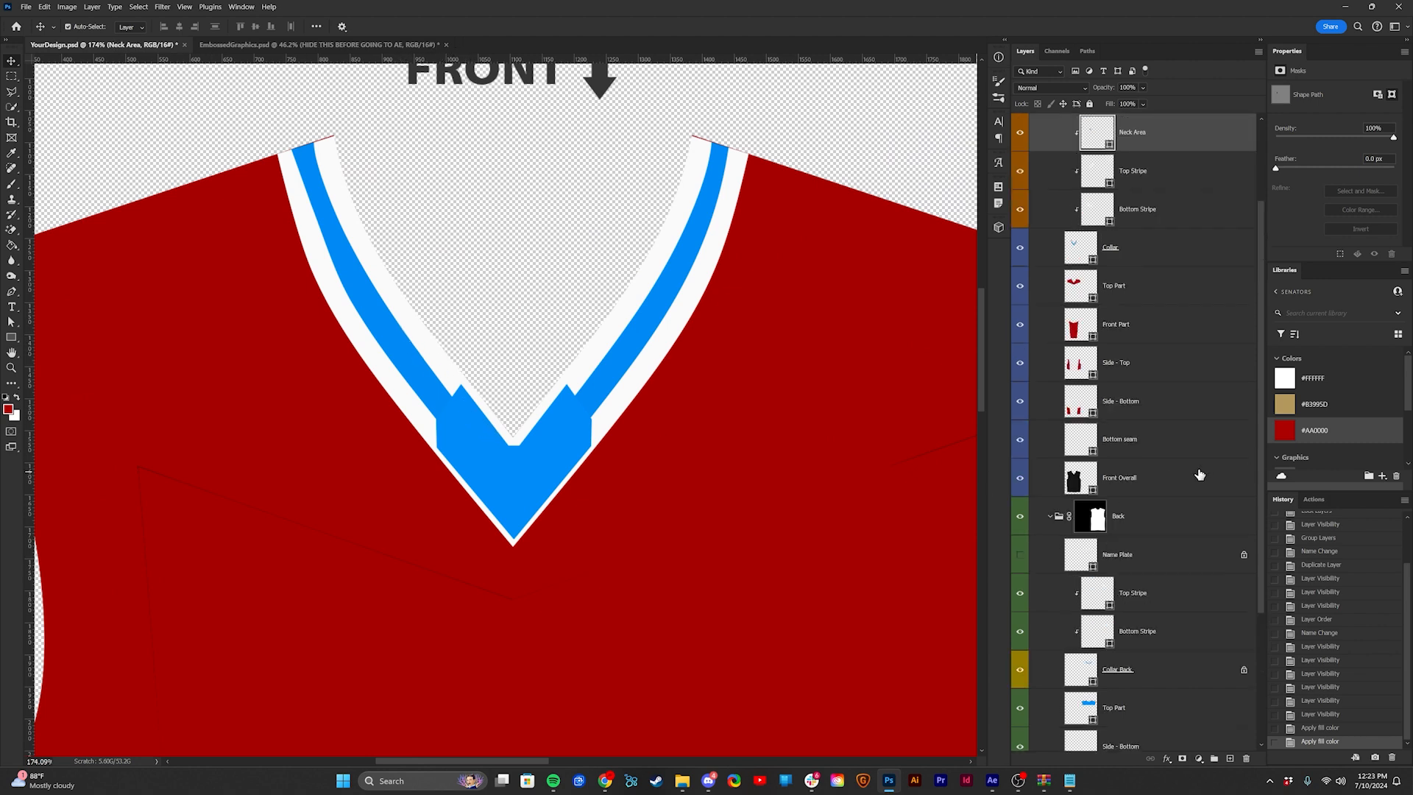
scroll(1130, 450, "up", 3)
scroll(1129, 450, "up", 1)
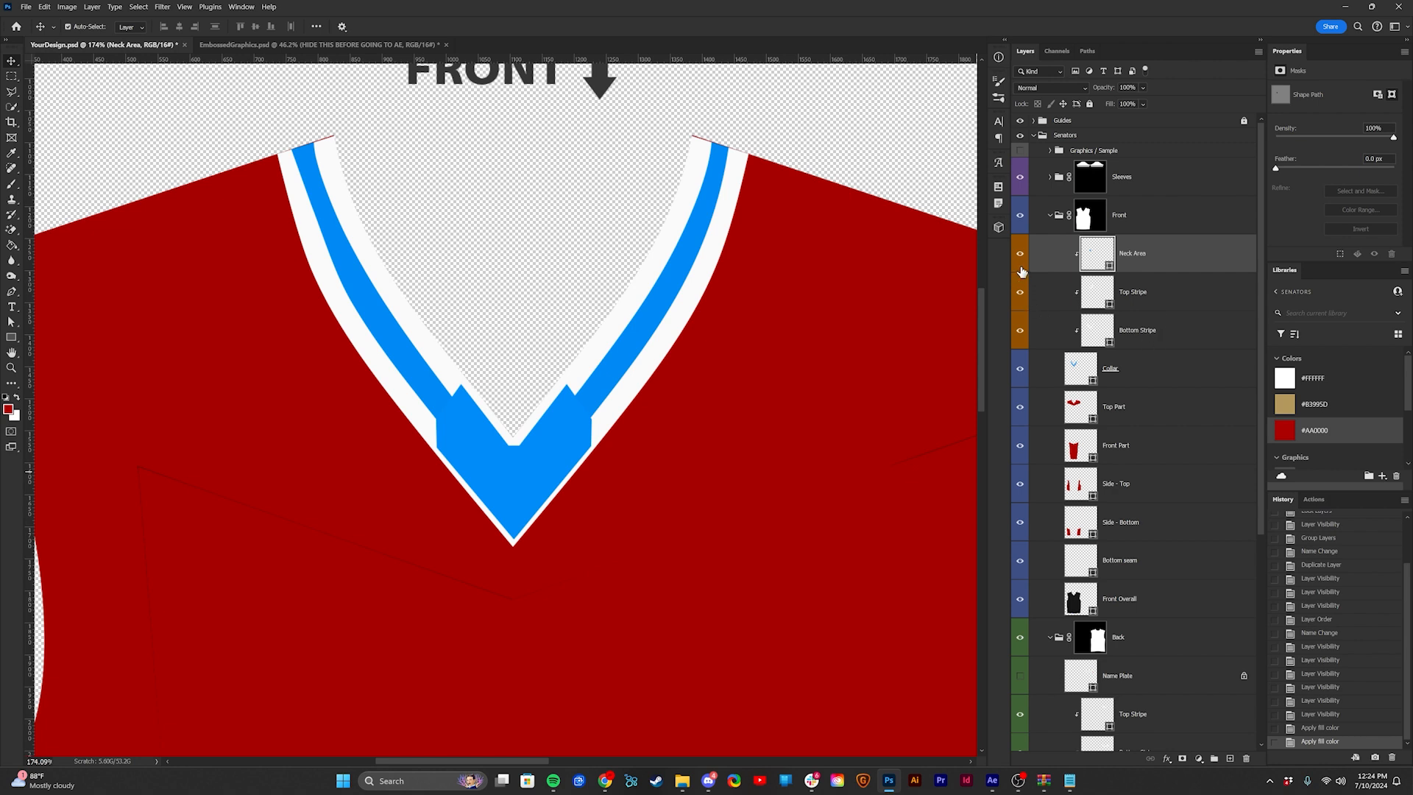
left_click(1020, 254)
left_click(1019, 254)
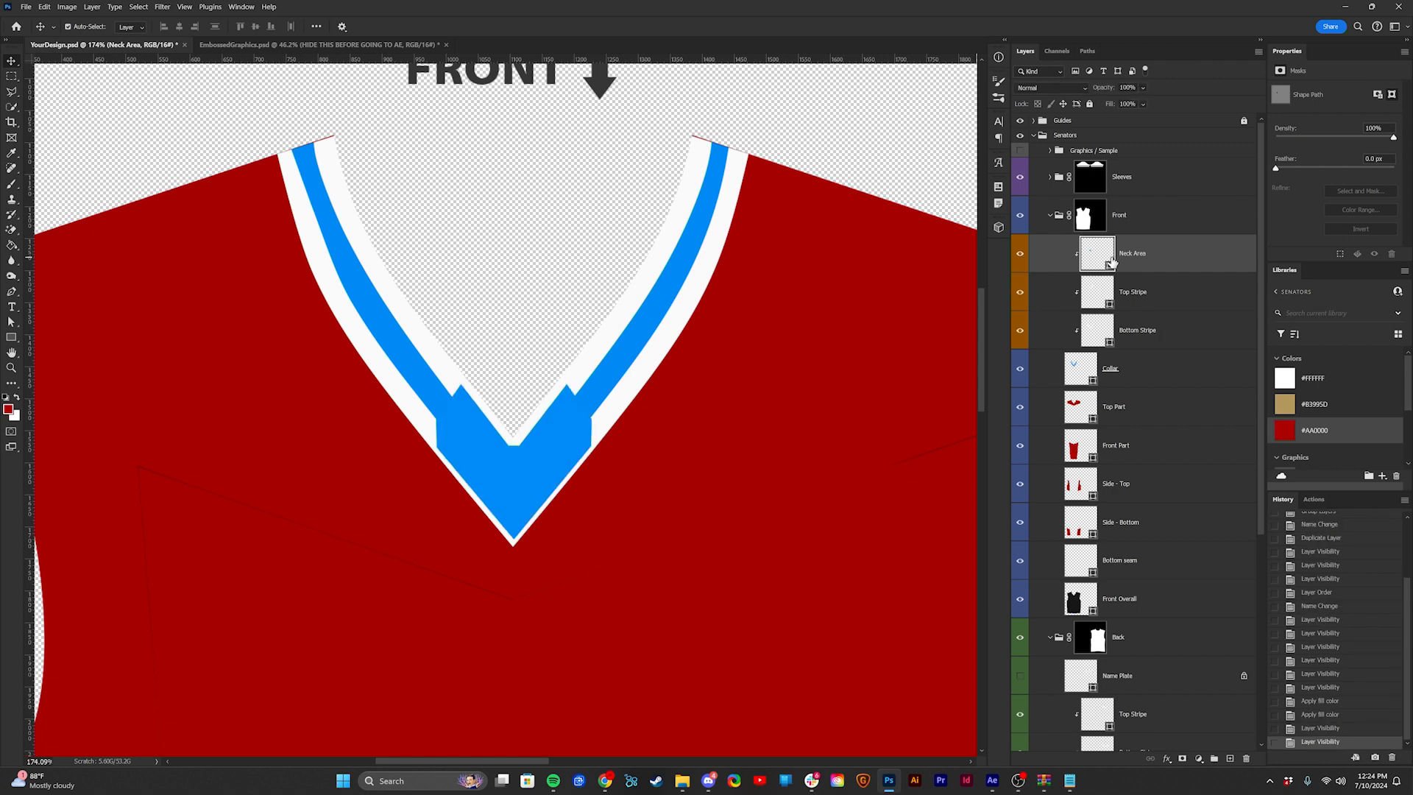
left_click(1020, 254)
Step: Hide the front collar's Top Stripe and Bottom Stripe layers, and fill the Collar layer with the library color #B3995D
left_click(1020, 330)
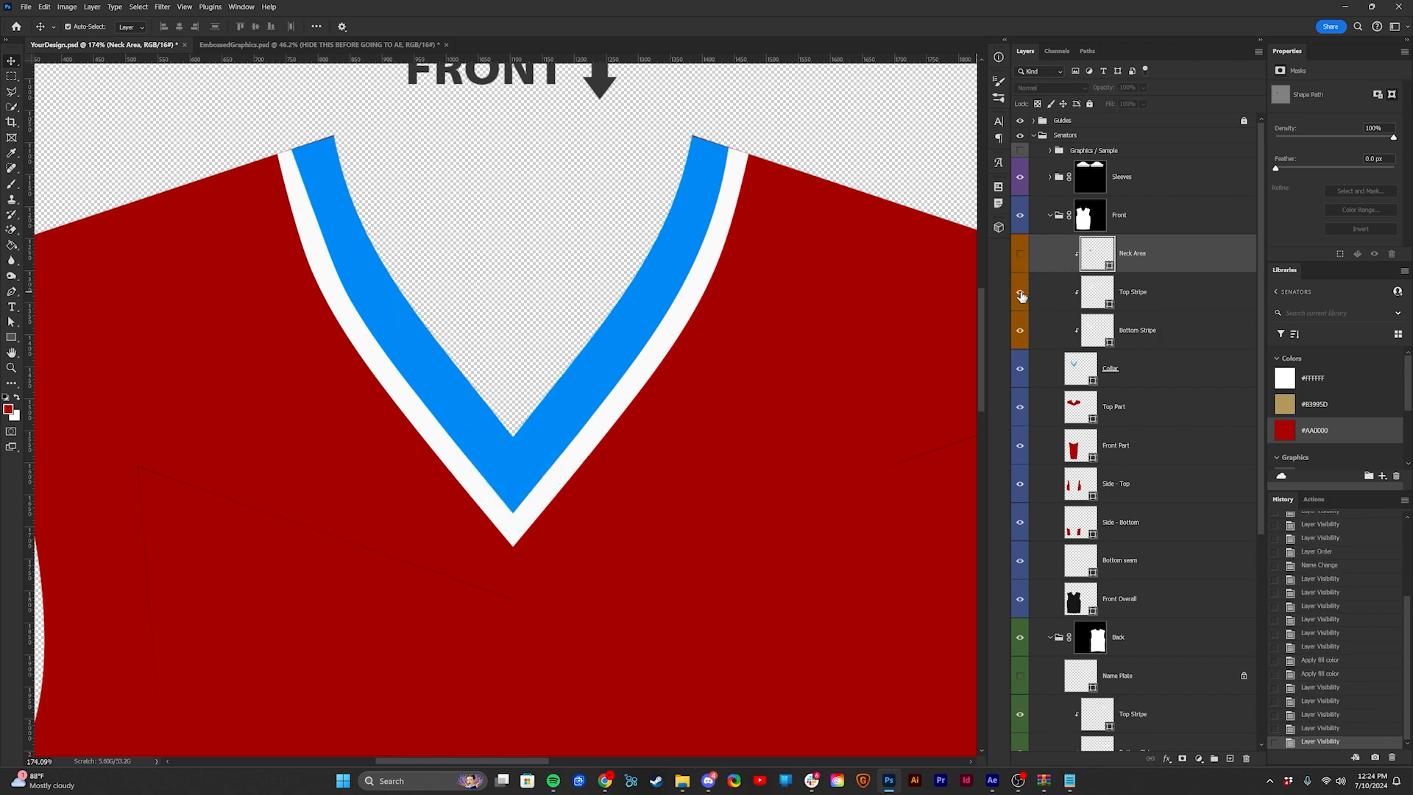
left_click(1020, 330)
left_click(1020, 331)
left_click(1020, 331)
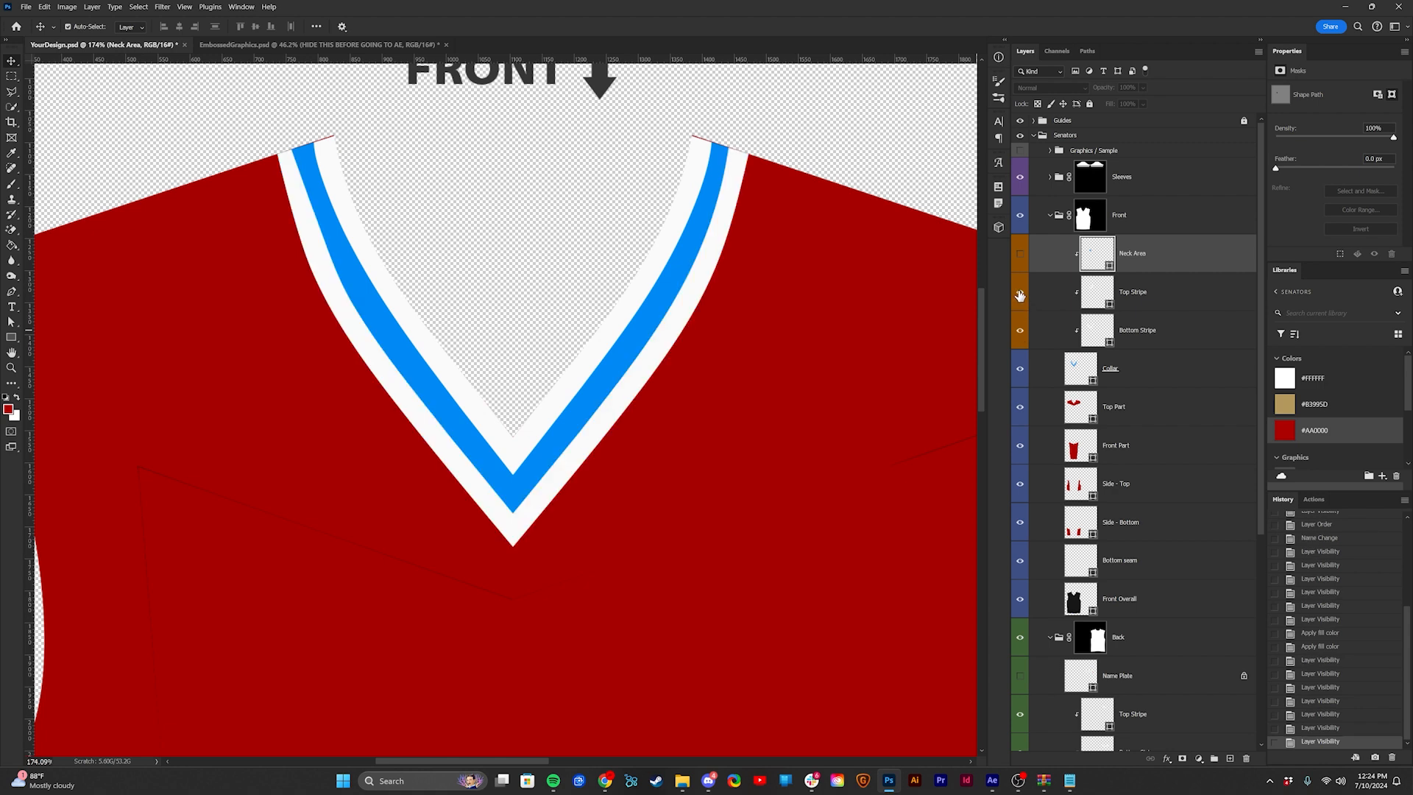
left_click(1021, 292)
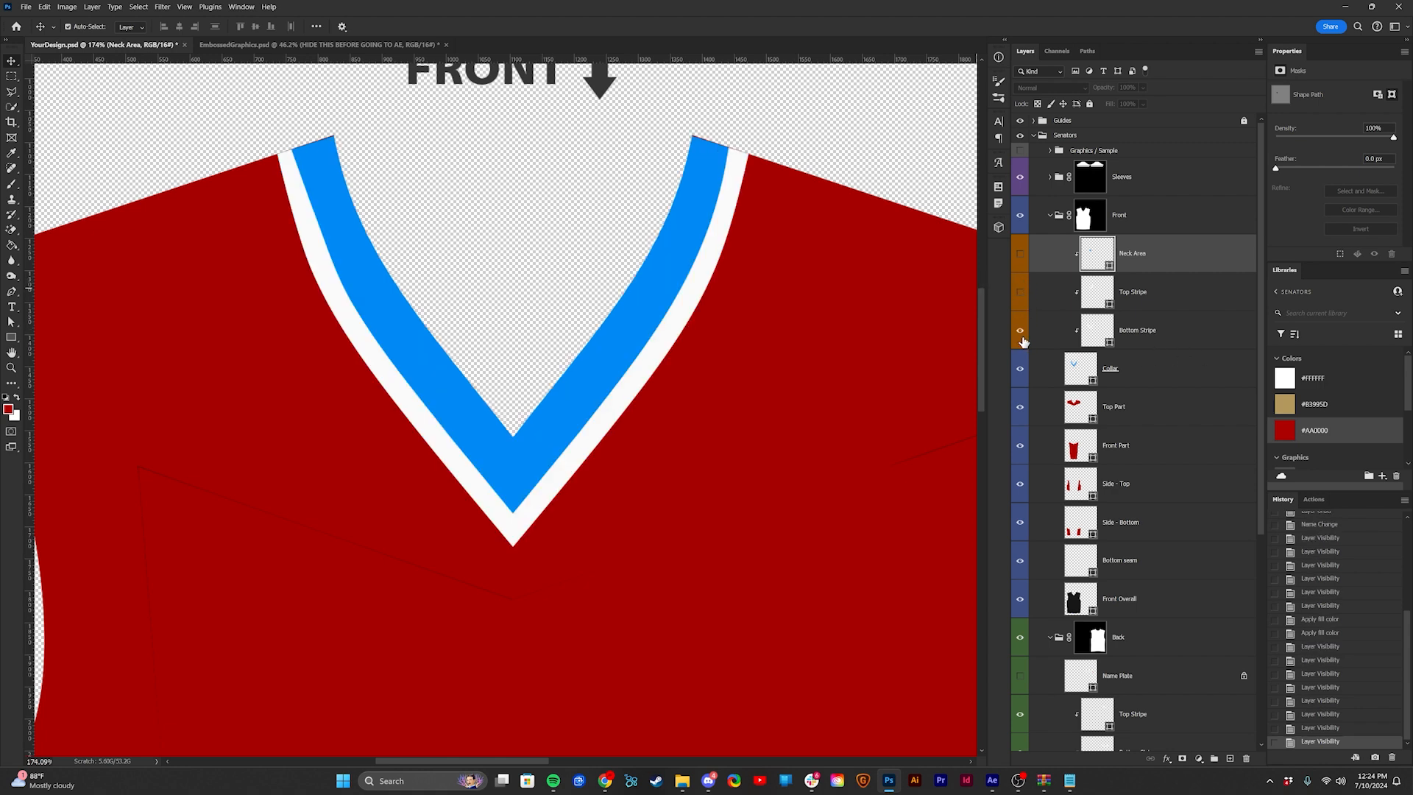
left_click(1020, 331)
left_click(1140, 368)
left_click(1283, 404)
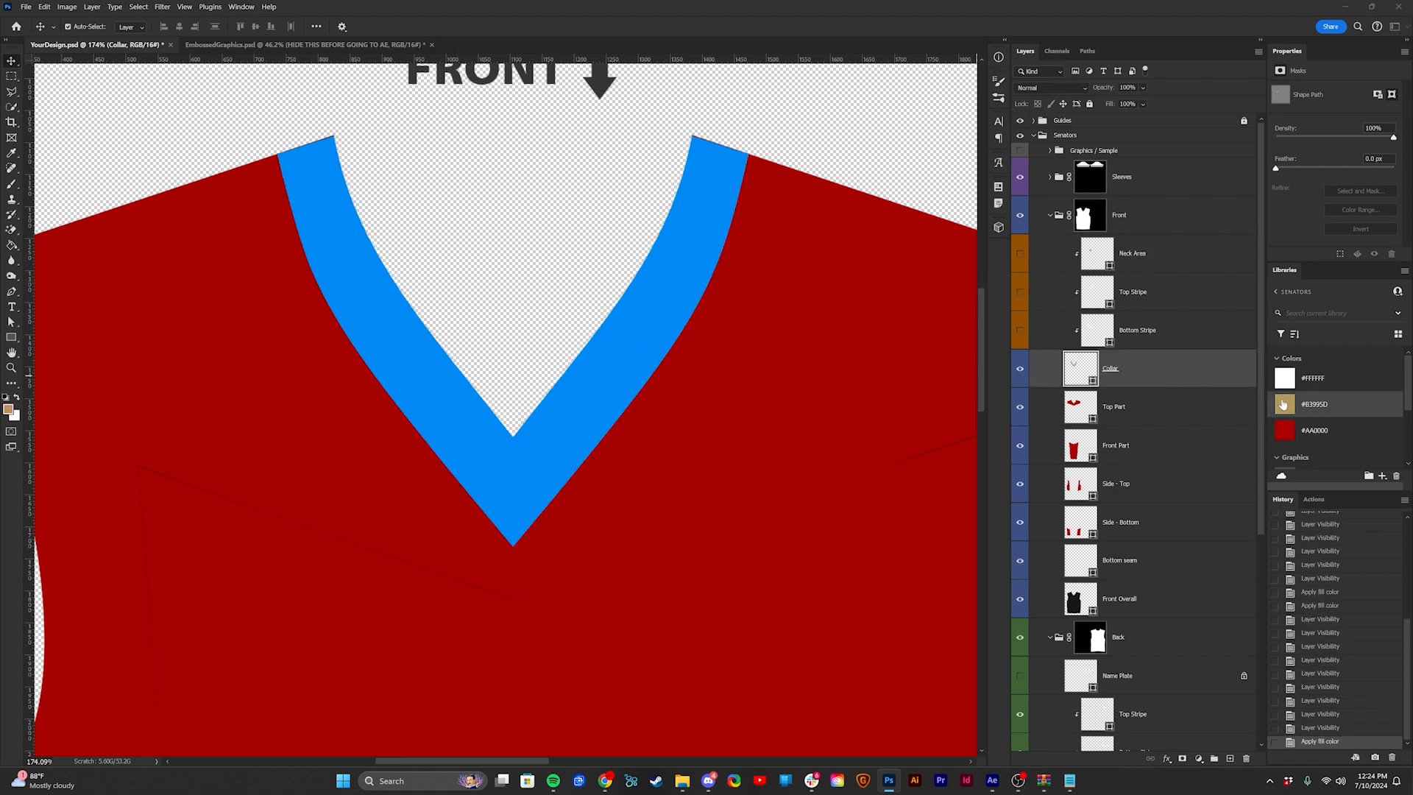
Step: Fill the jersey back's layers from Top Part through Back Overall with the library color #AA0000
scroll(608, 325, "down", 4)
scroll(447, 362, "down", 2)
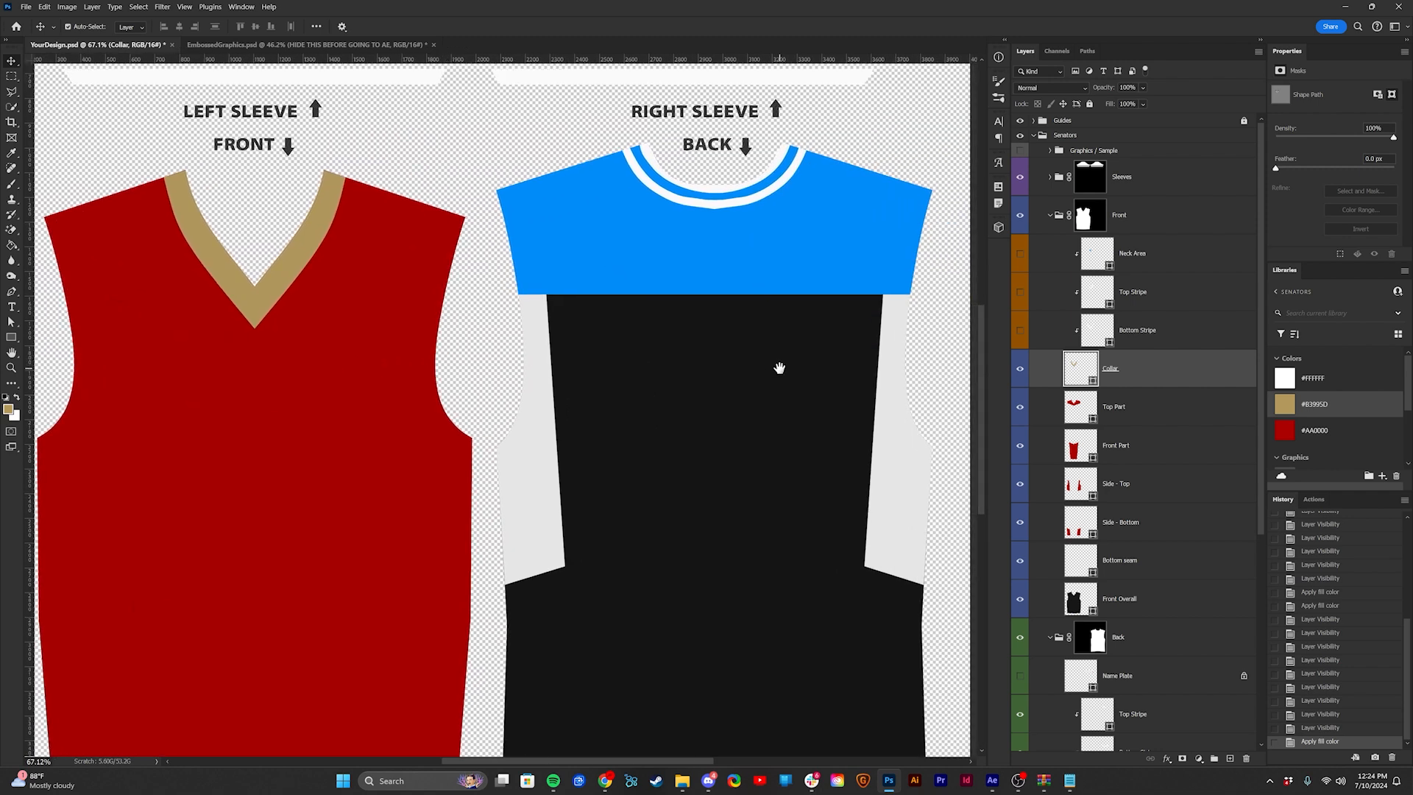
left_click(748, 239)
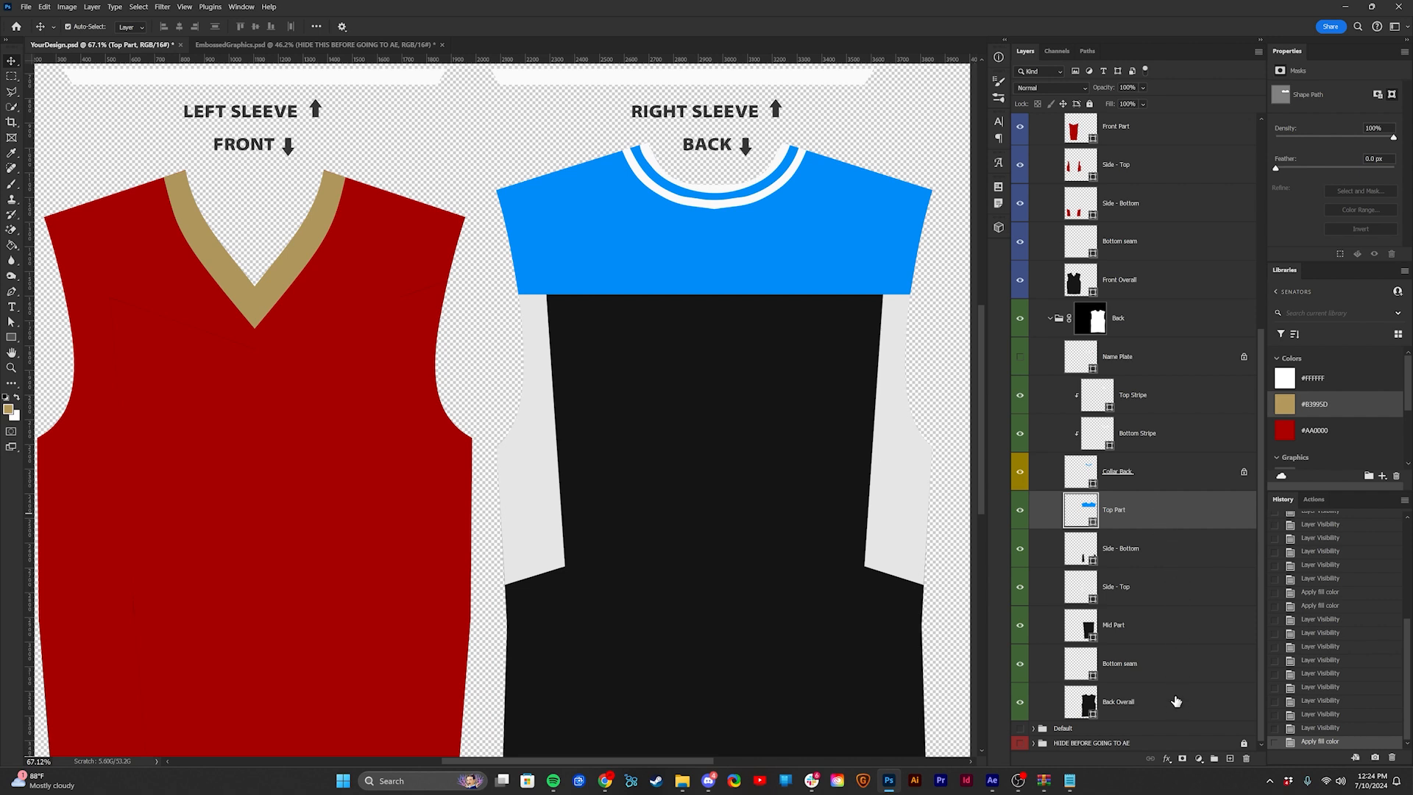
left_click(1167, 707, "shift")
left_click(1293, 430)
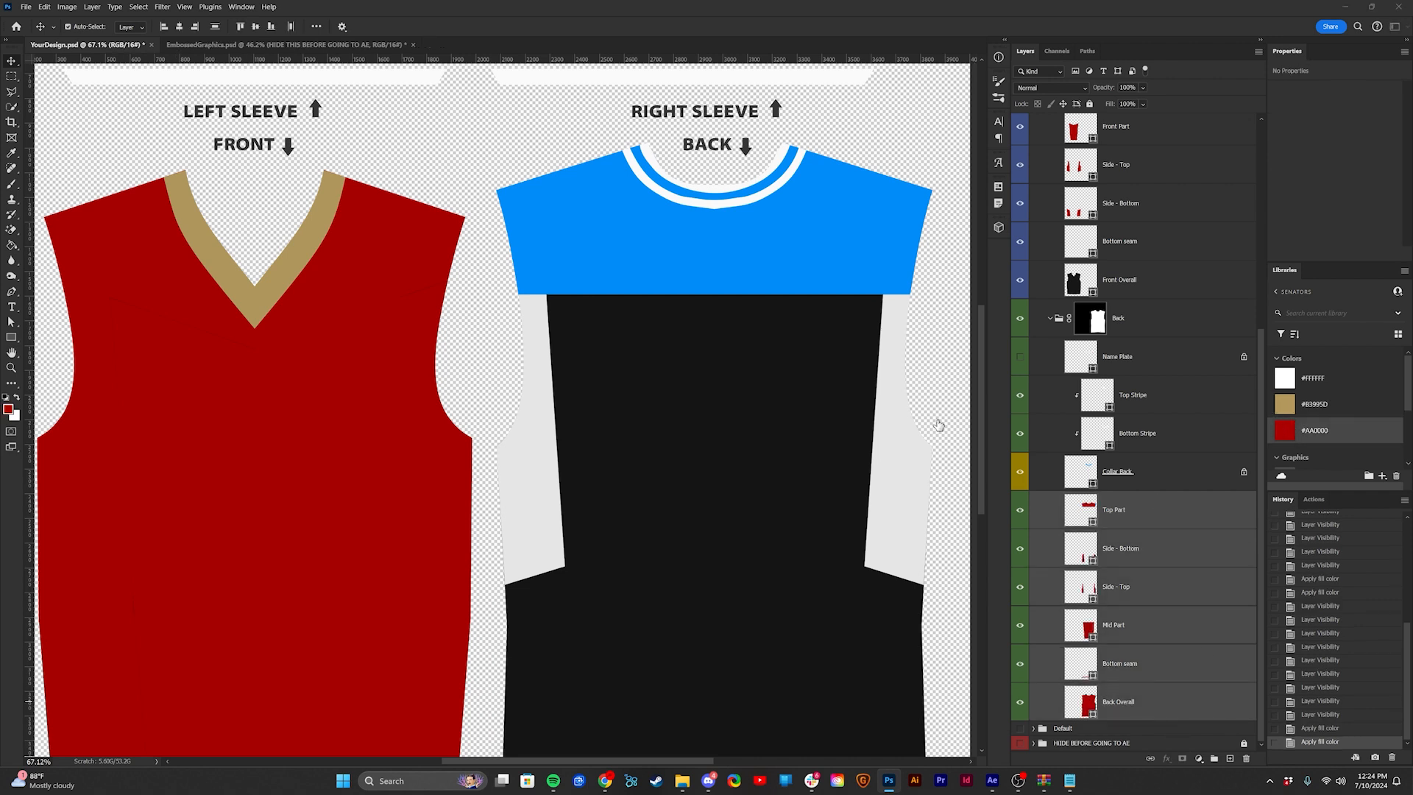
scroll(692, 393, "down", 2)
scroll(717, 230, "up", 1)
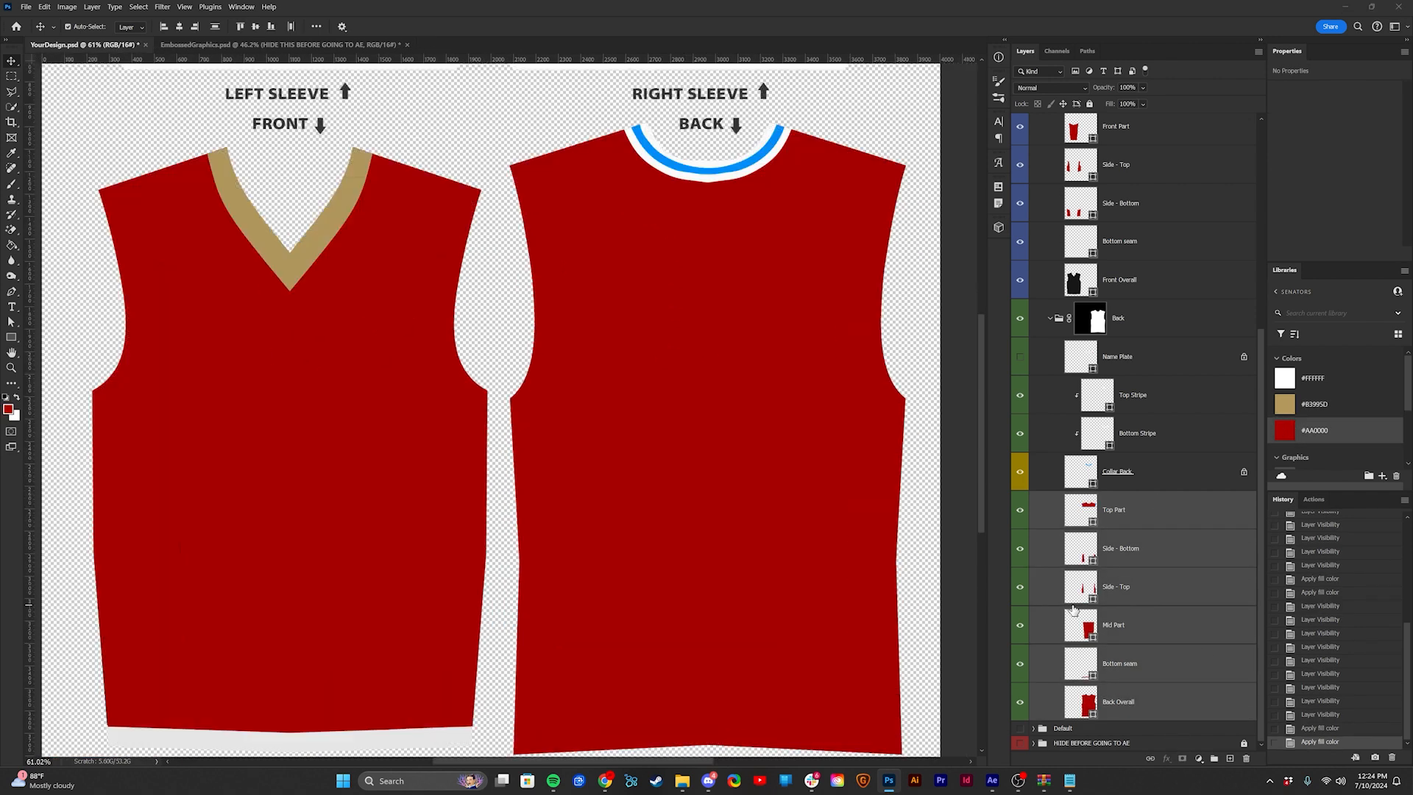
Step: Show the HIDE BEFORE GOING TO AE group as a backdrop and fill the back's Bottom seam layer with #FFFFFF
left_click(1019, 743)
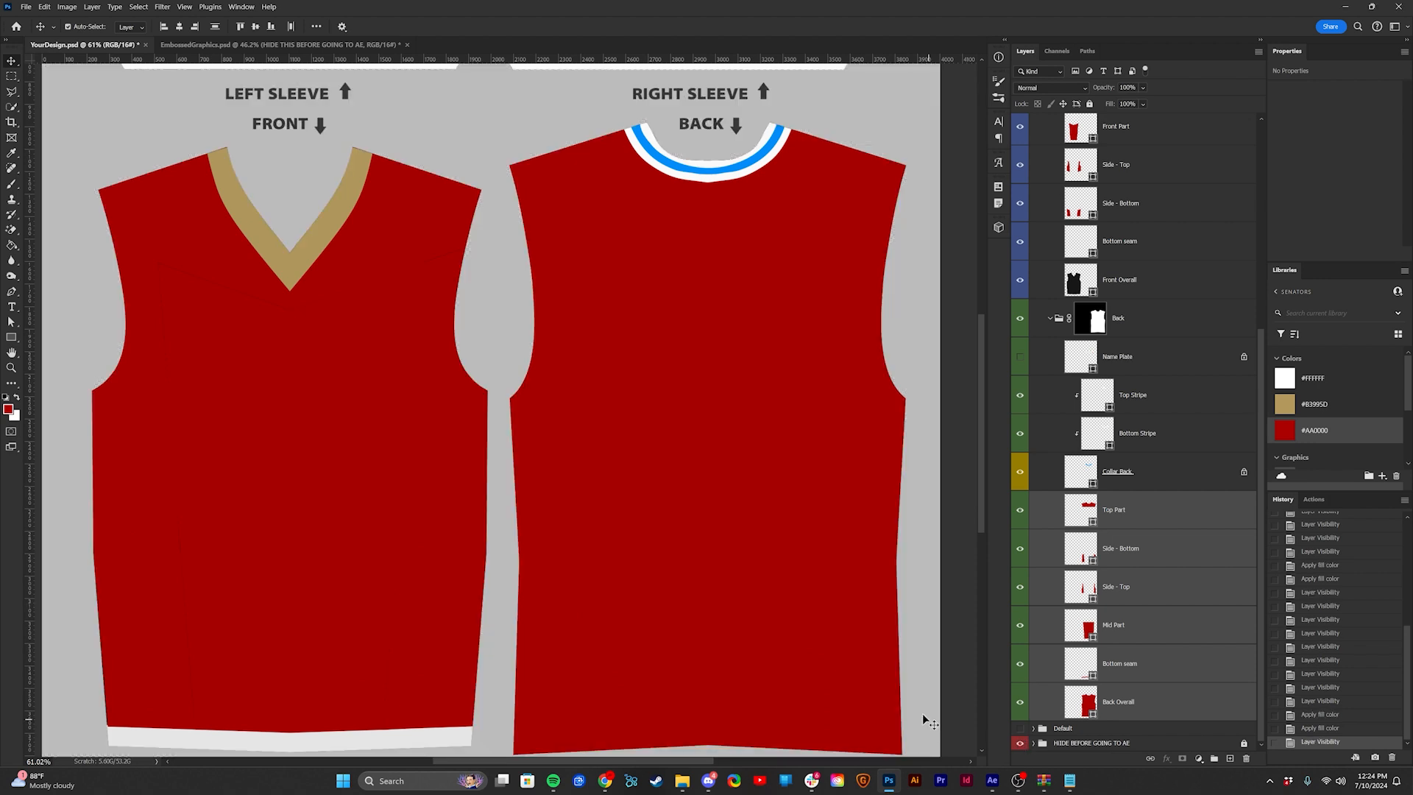
scroll(828, 515, "up", 2)
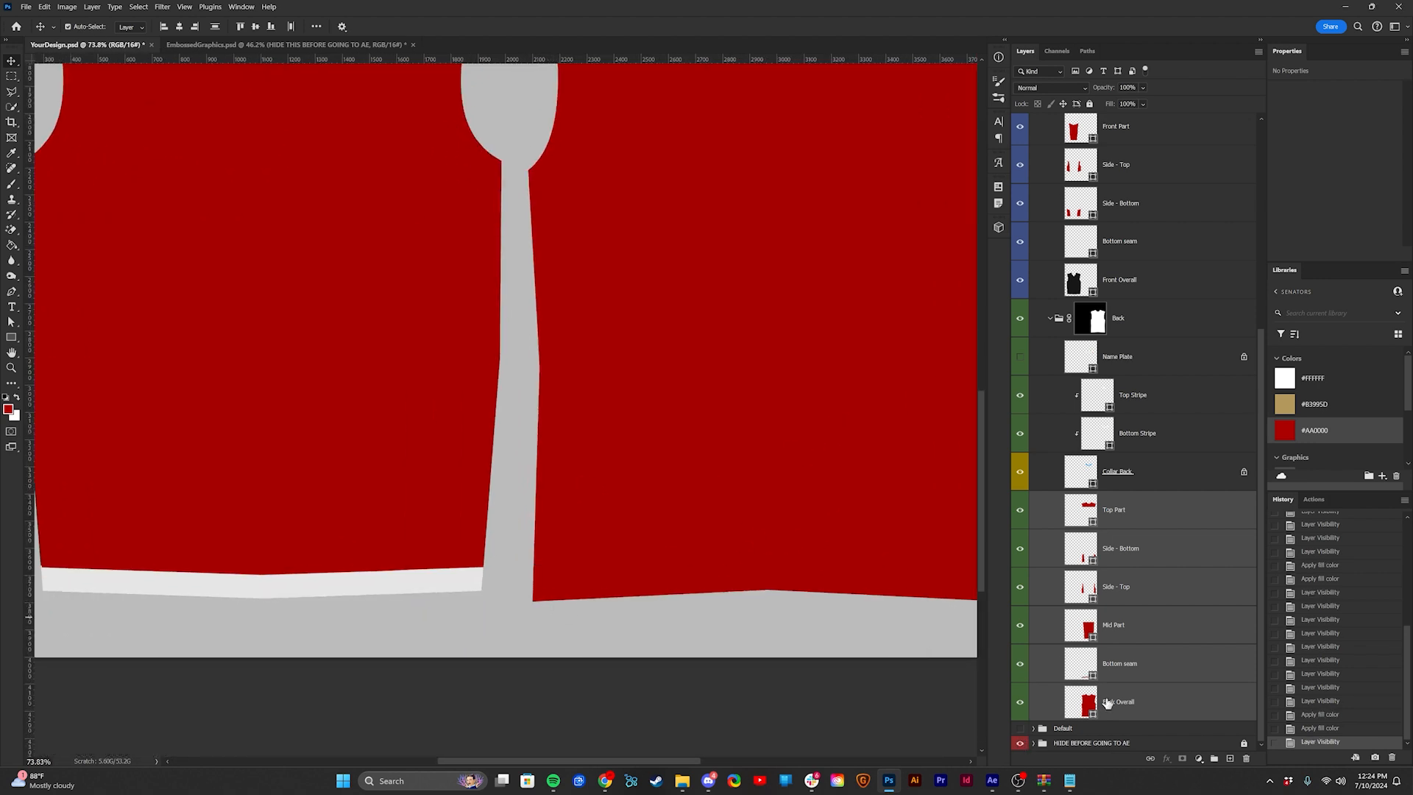
left_click(1049, 674)
left_click(1314, 378)
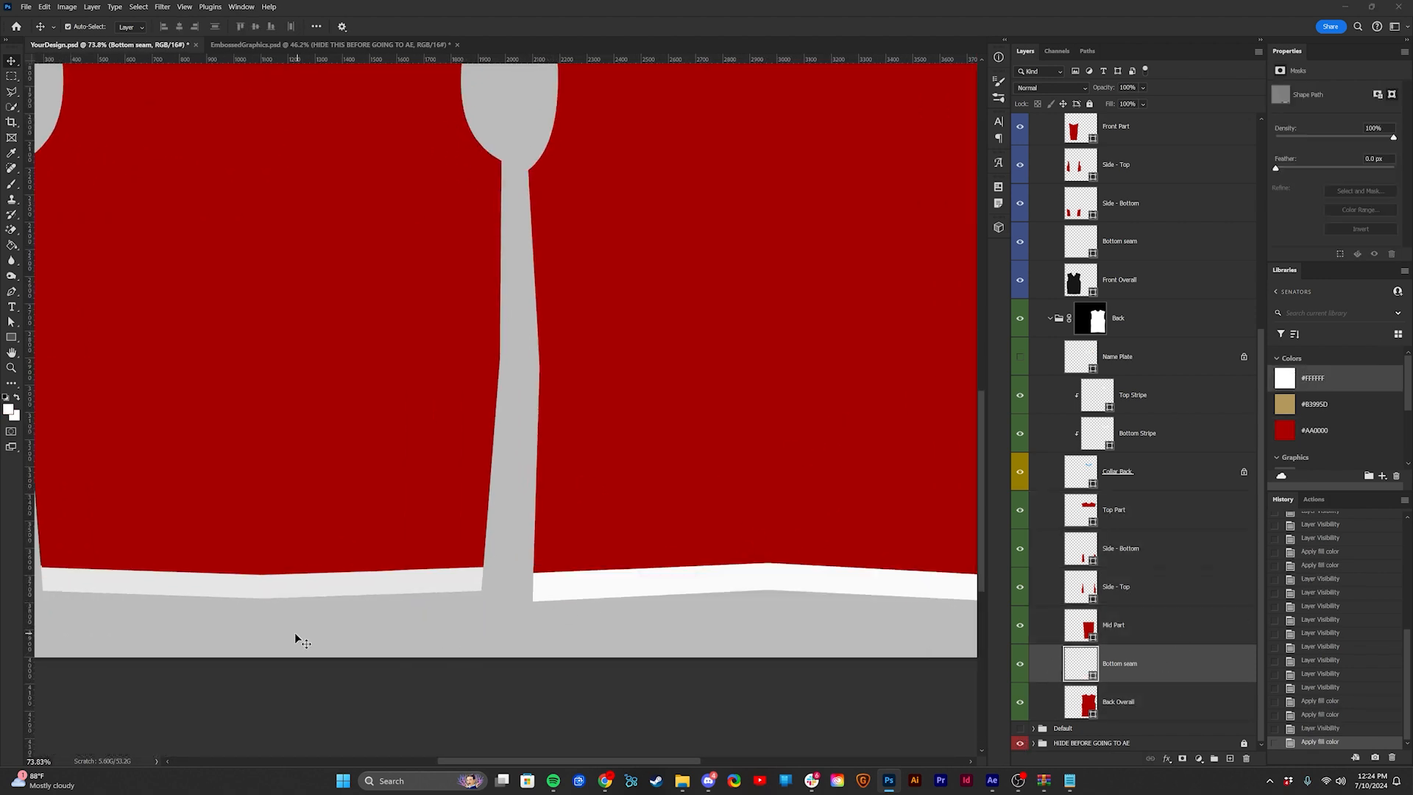
scroll(434, 634, "up", 1)
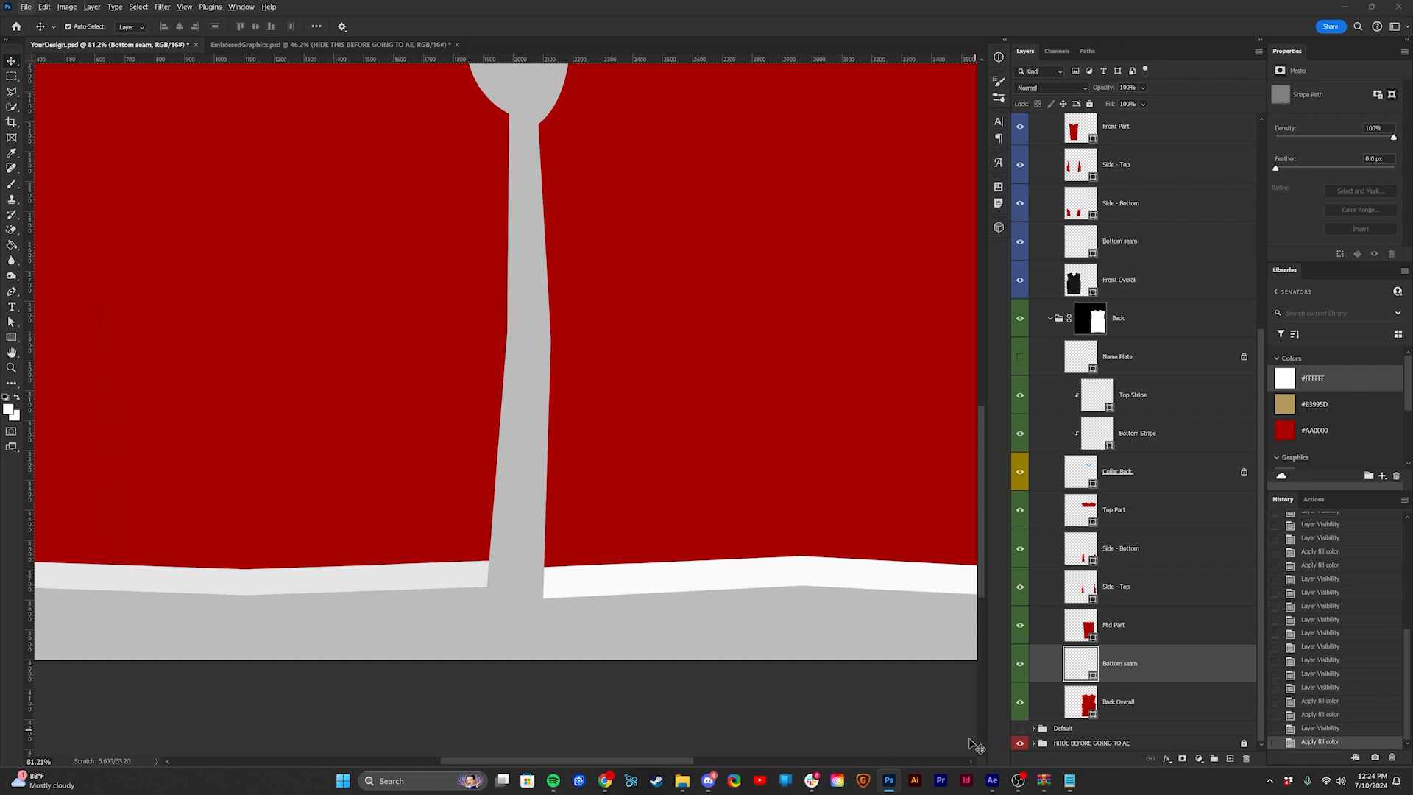
Step: Switch to After Effects, examine the jersey mockup's bottom seam up close and in playback, and return to Photoshop
left_click(991, 781)
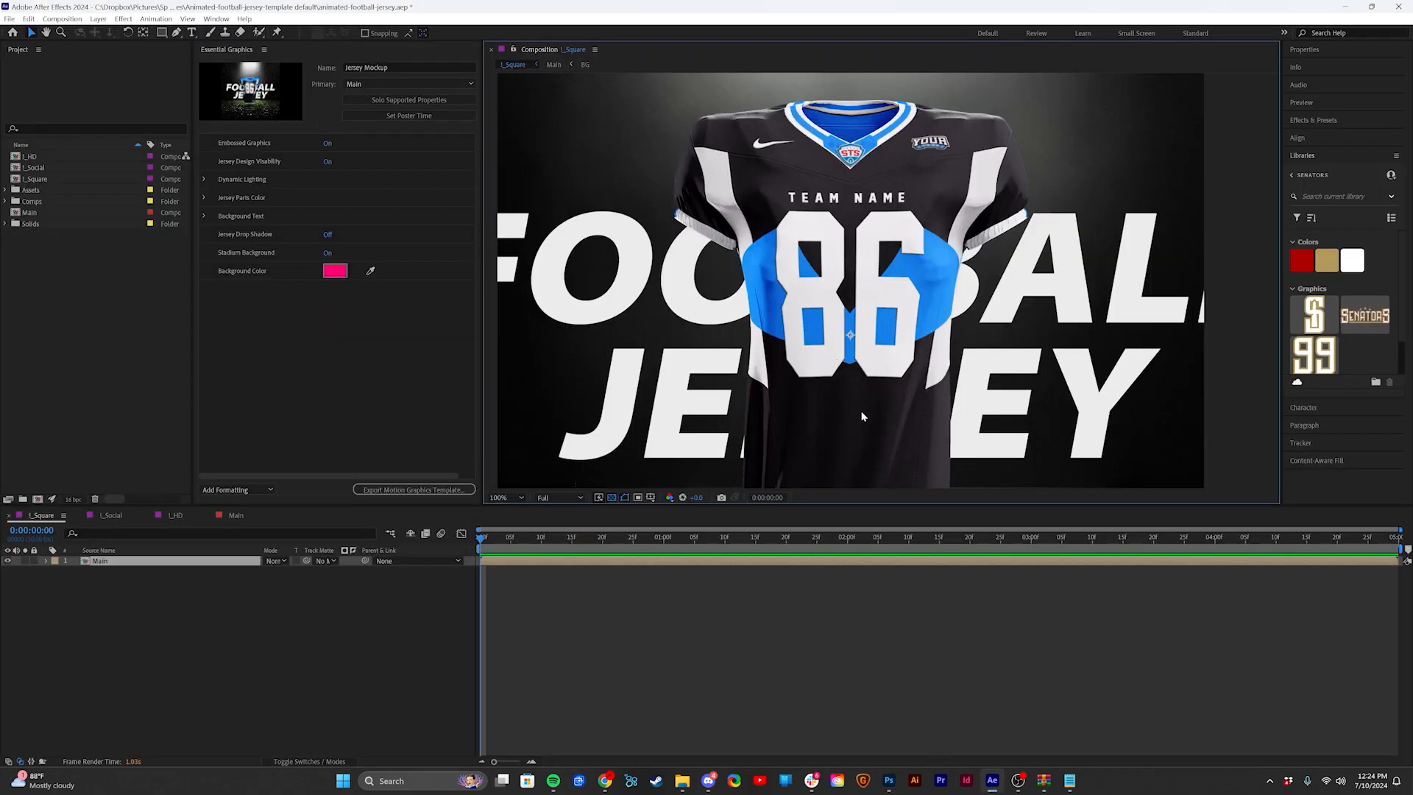
scroll(828, 421, "up", 4)
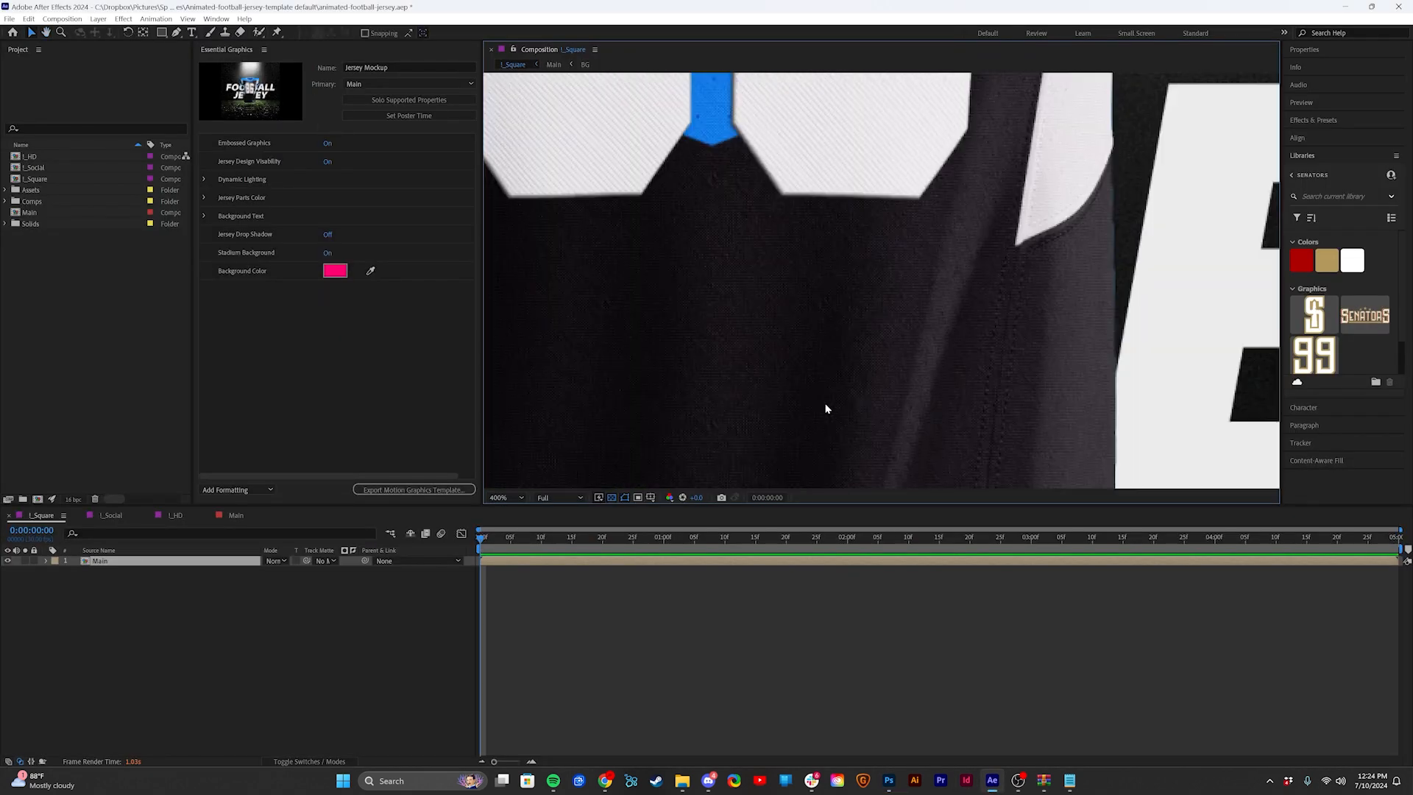
scroll(825, 408, "down", 4)
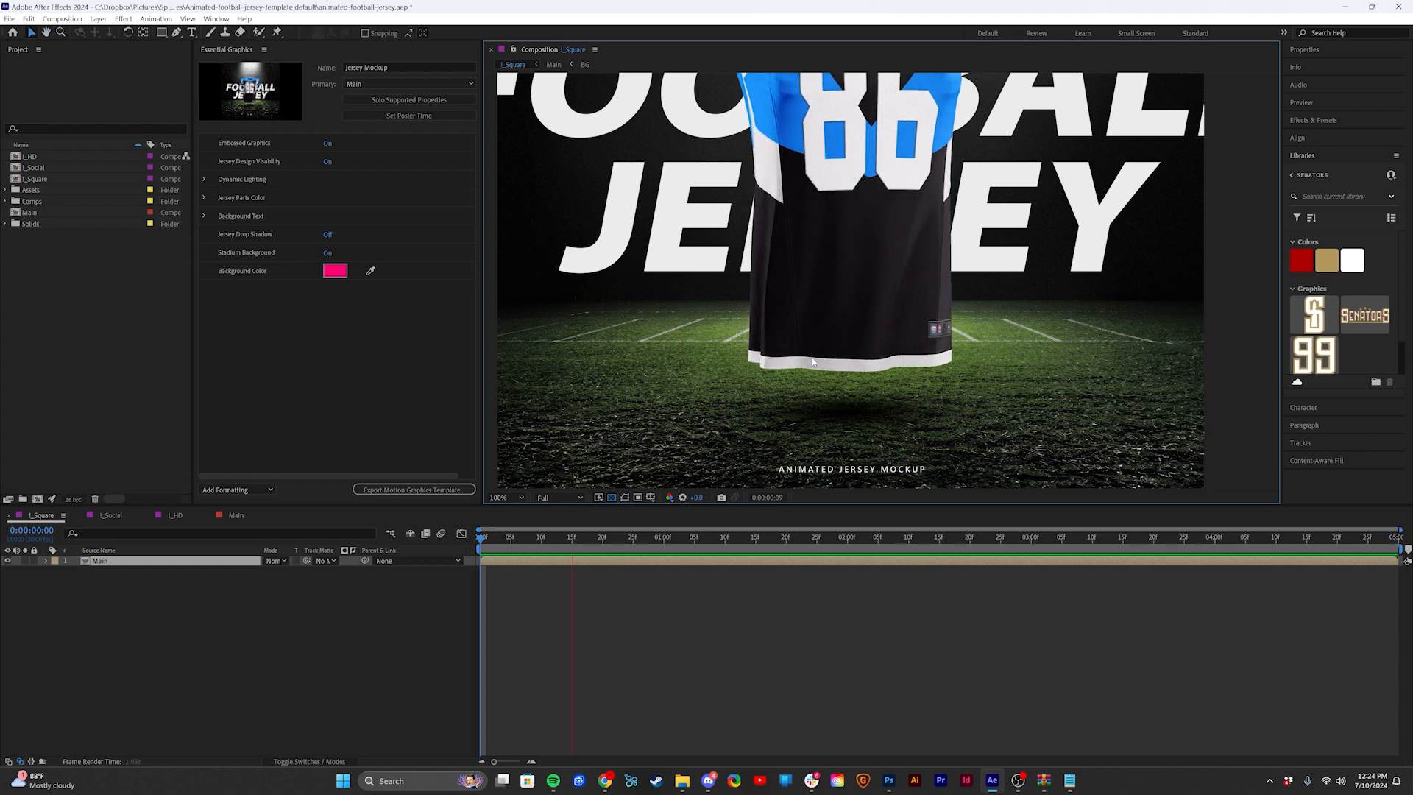
key("space")
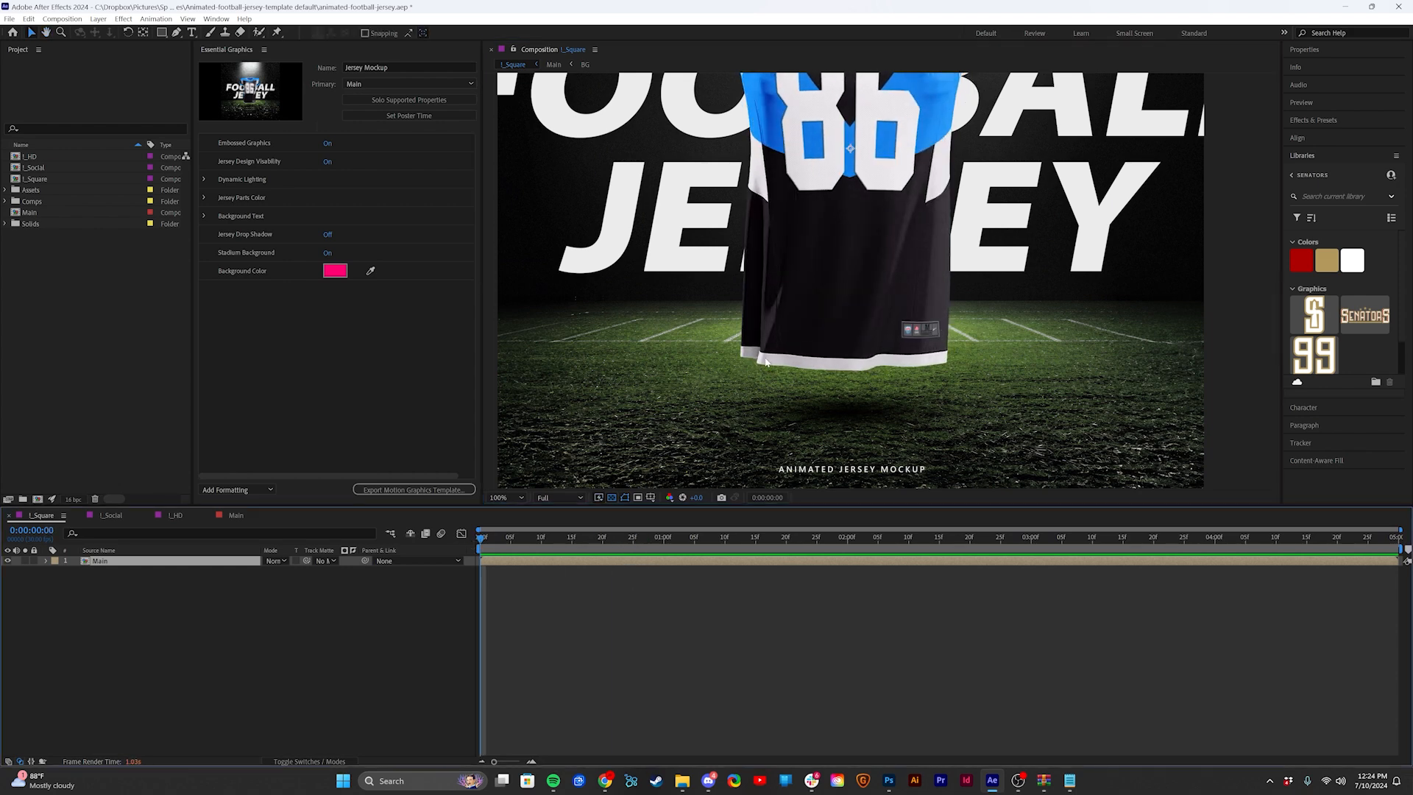
key("alt+Tab")
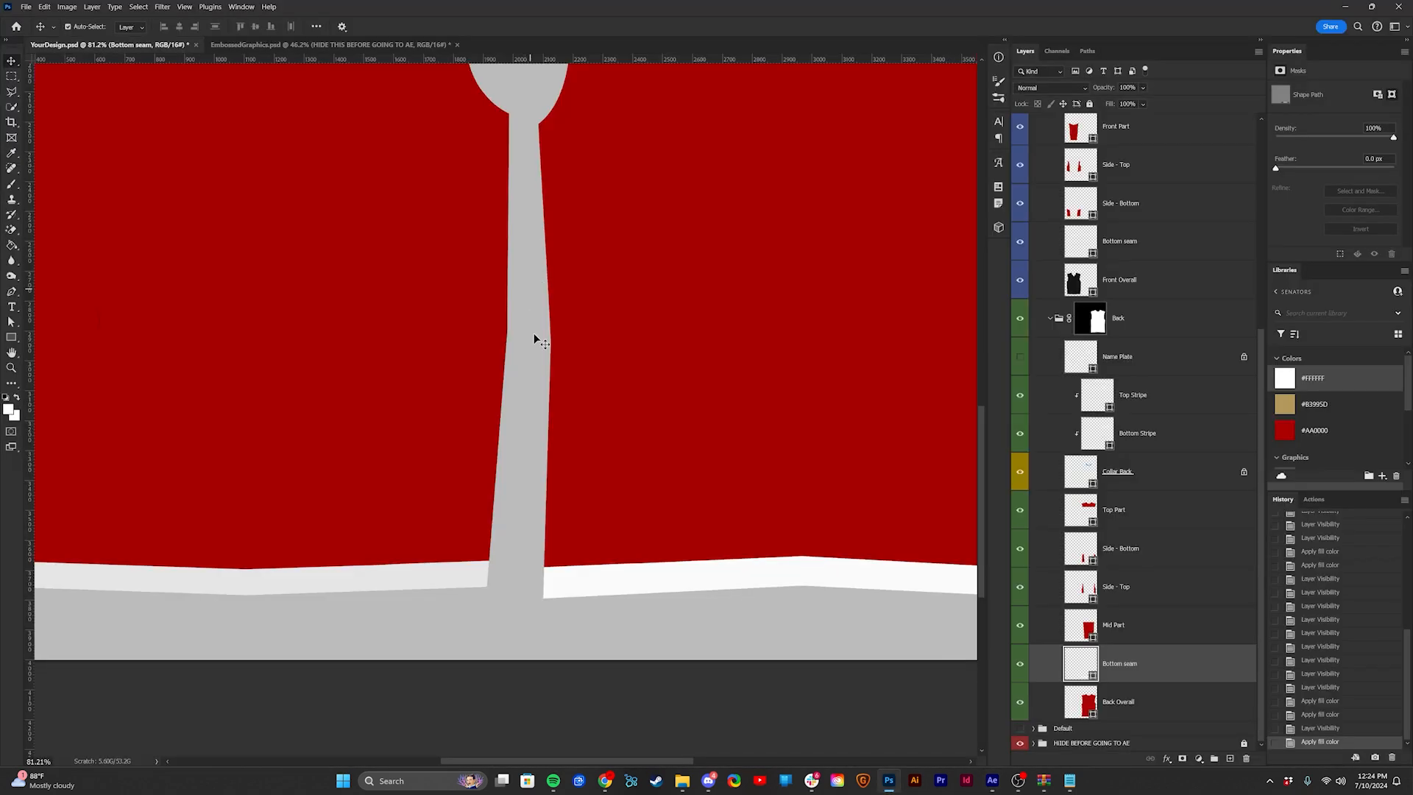
Step: Hide the HIDE BEFORE GOING TO AE group and fill the front and back Bottom seam layers with #AA0000
left_click(1021, 743)
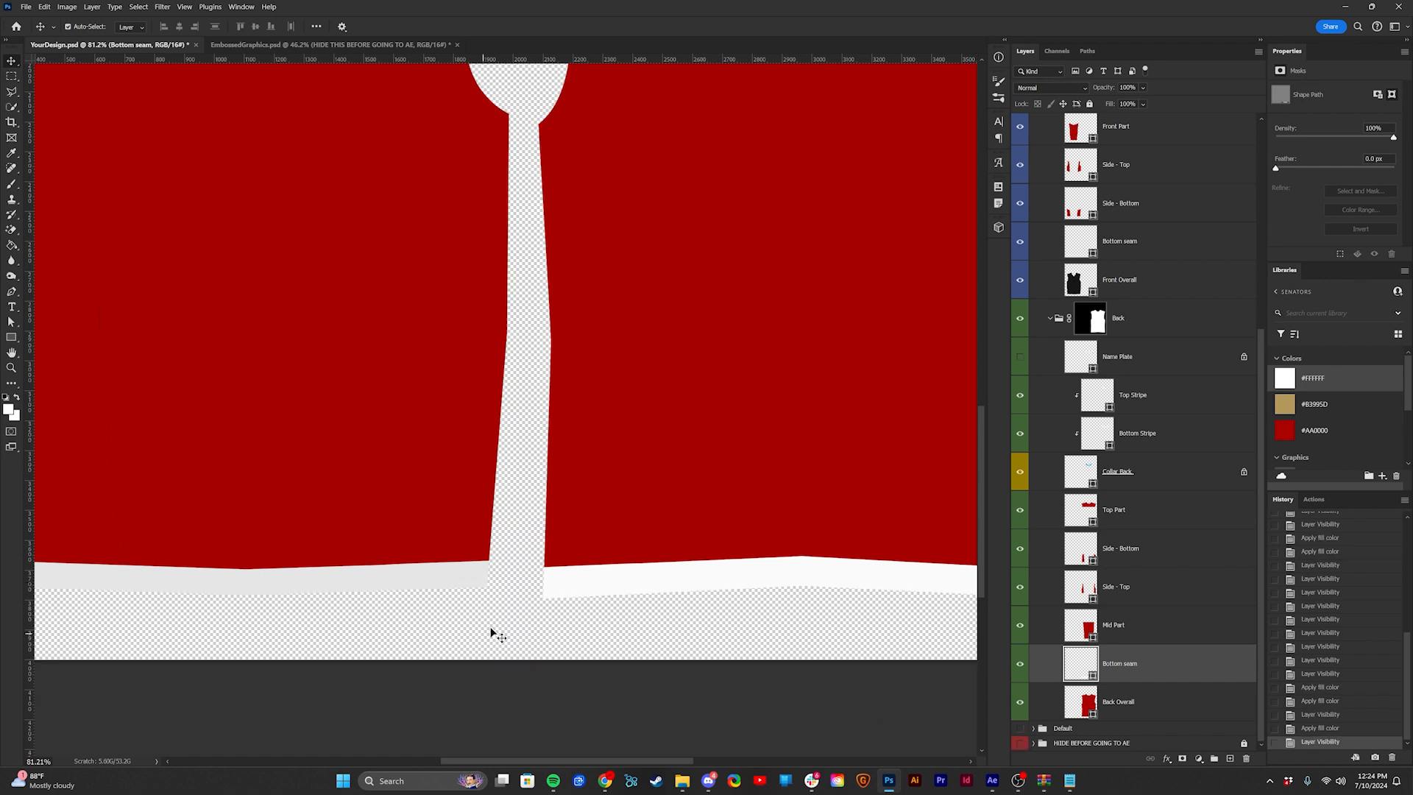
scroll(482, 592, "down", 1)
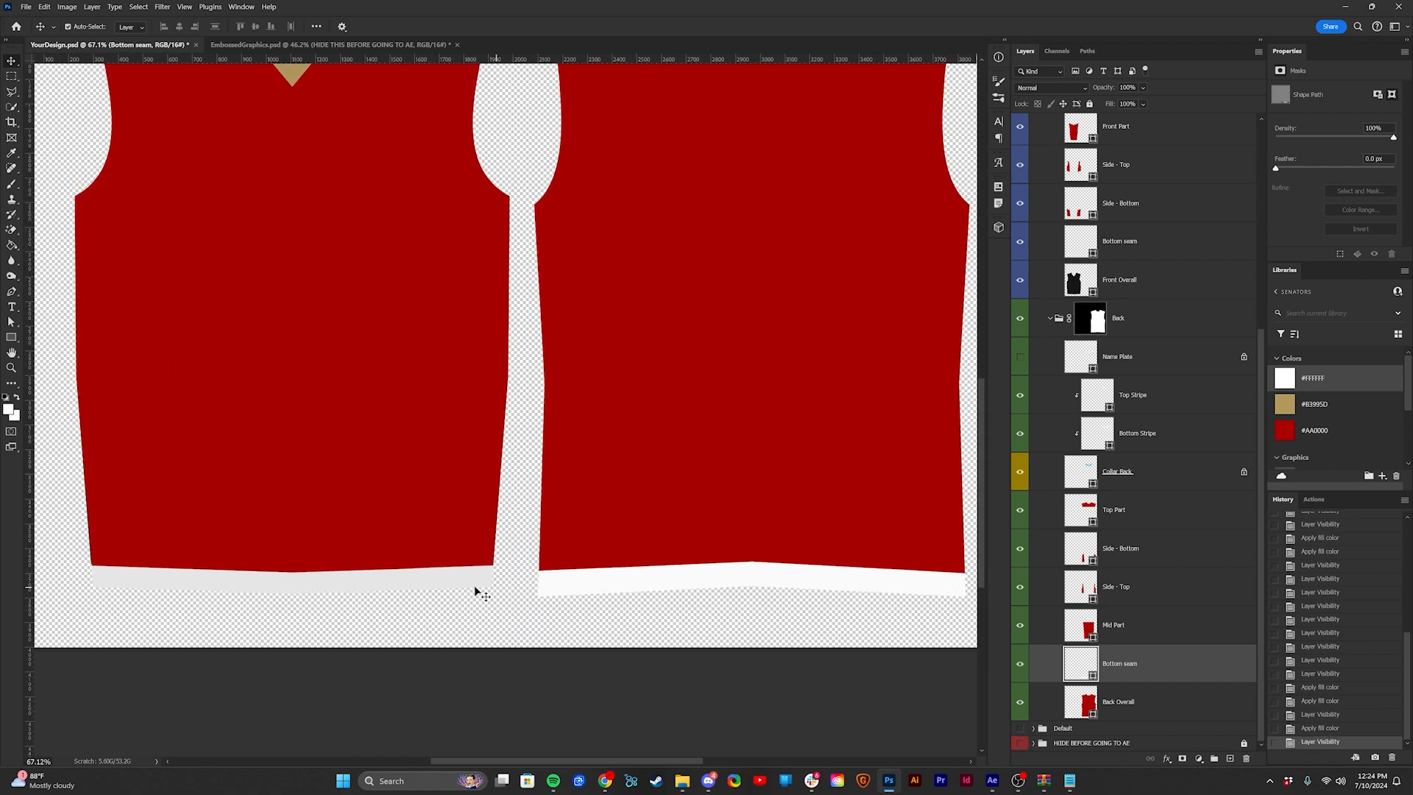
left_click(465, 585)
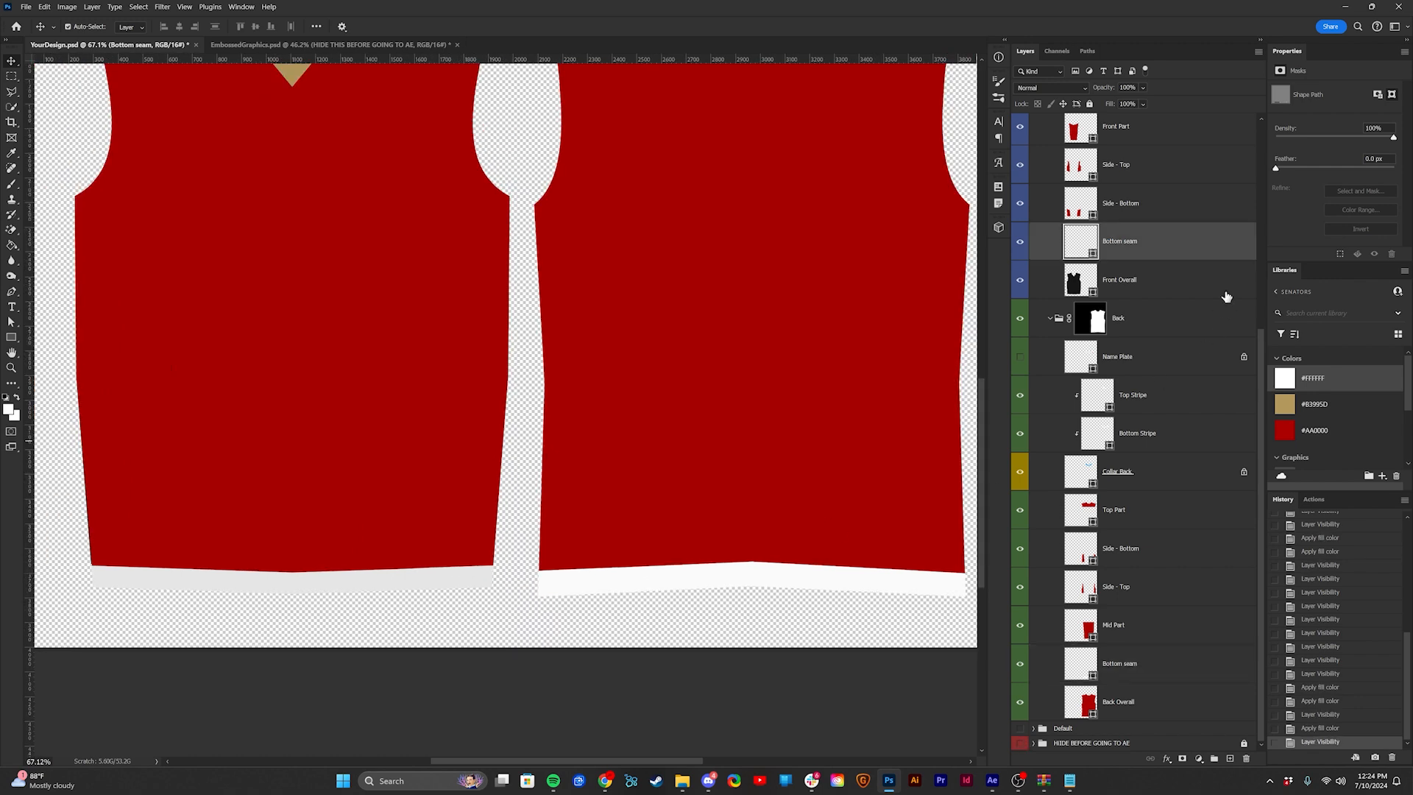
left_click(1285, 430)
left_click(723, 582)
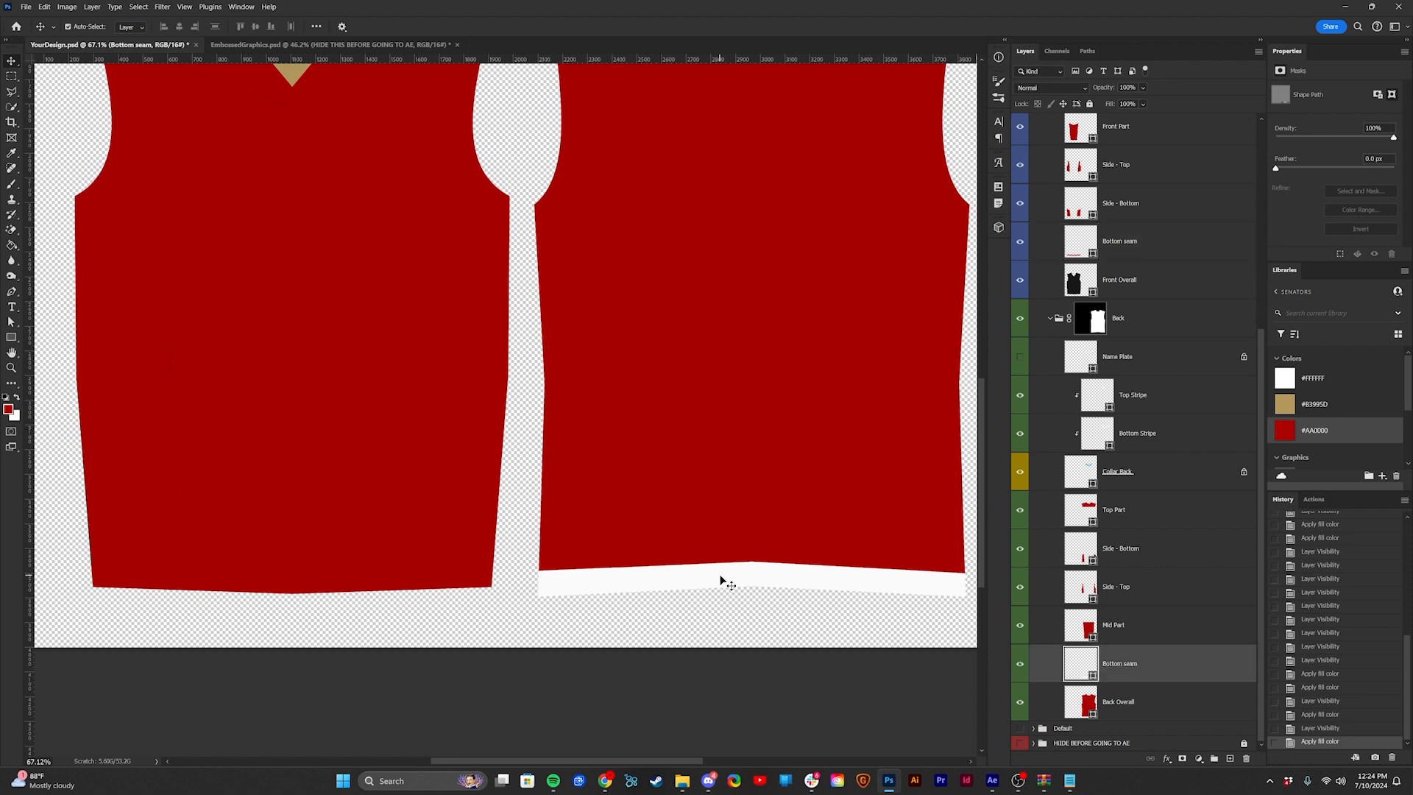
left_click(1295, 429)
scroll(651, 219, "down", 1)
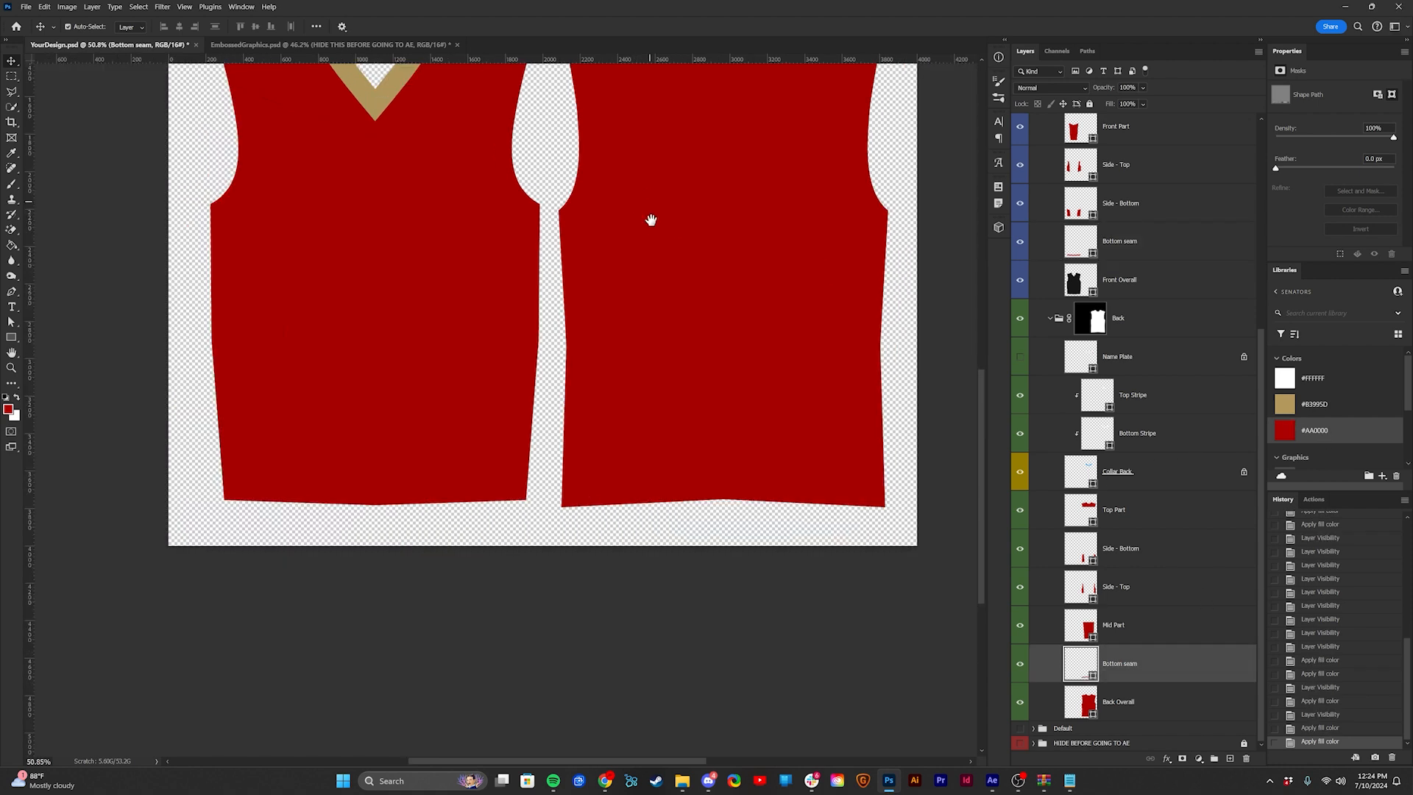
Step: Unlock the Collar Back layer, fill it with the library color #B3995D, and hide its Top Stripe and Bottom Stripe layers
left_click_drag(651, 220, 700, 527)
scroll(768, 366, "up", 1)
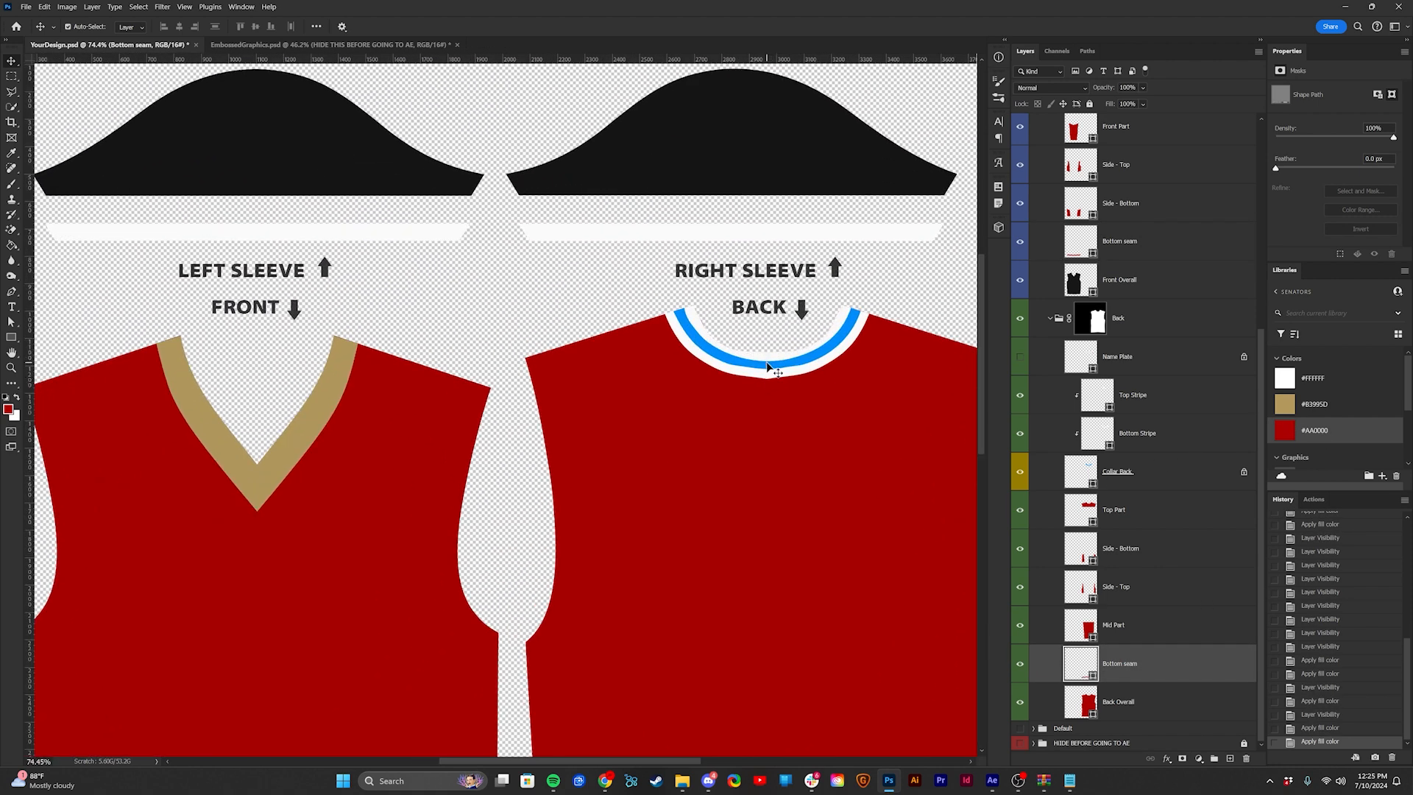
left_click(767, 366)
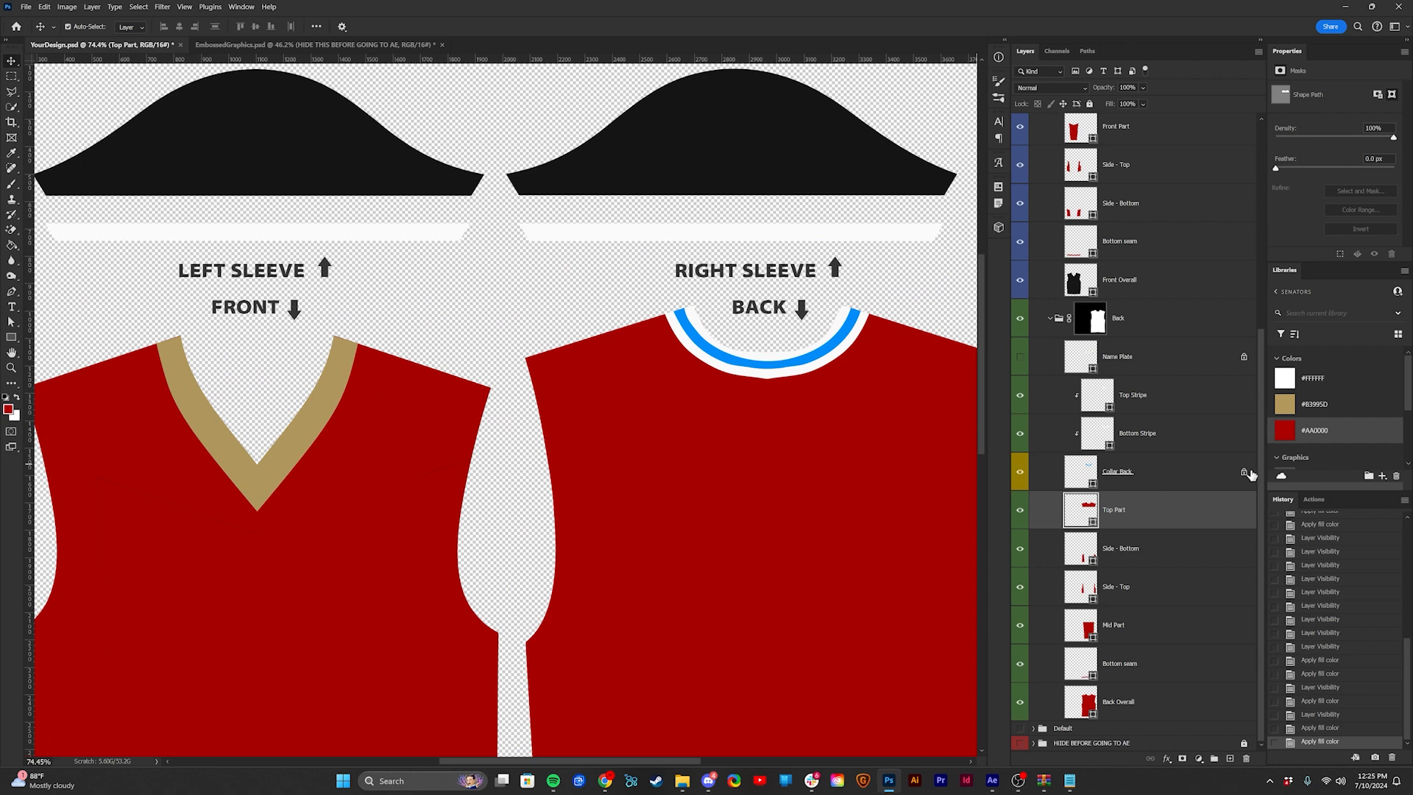
left_click(1243, 472)
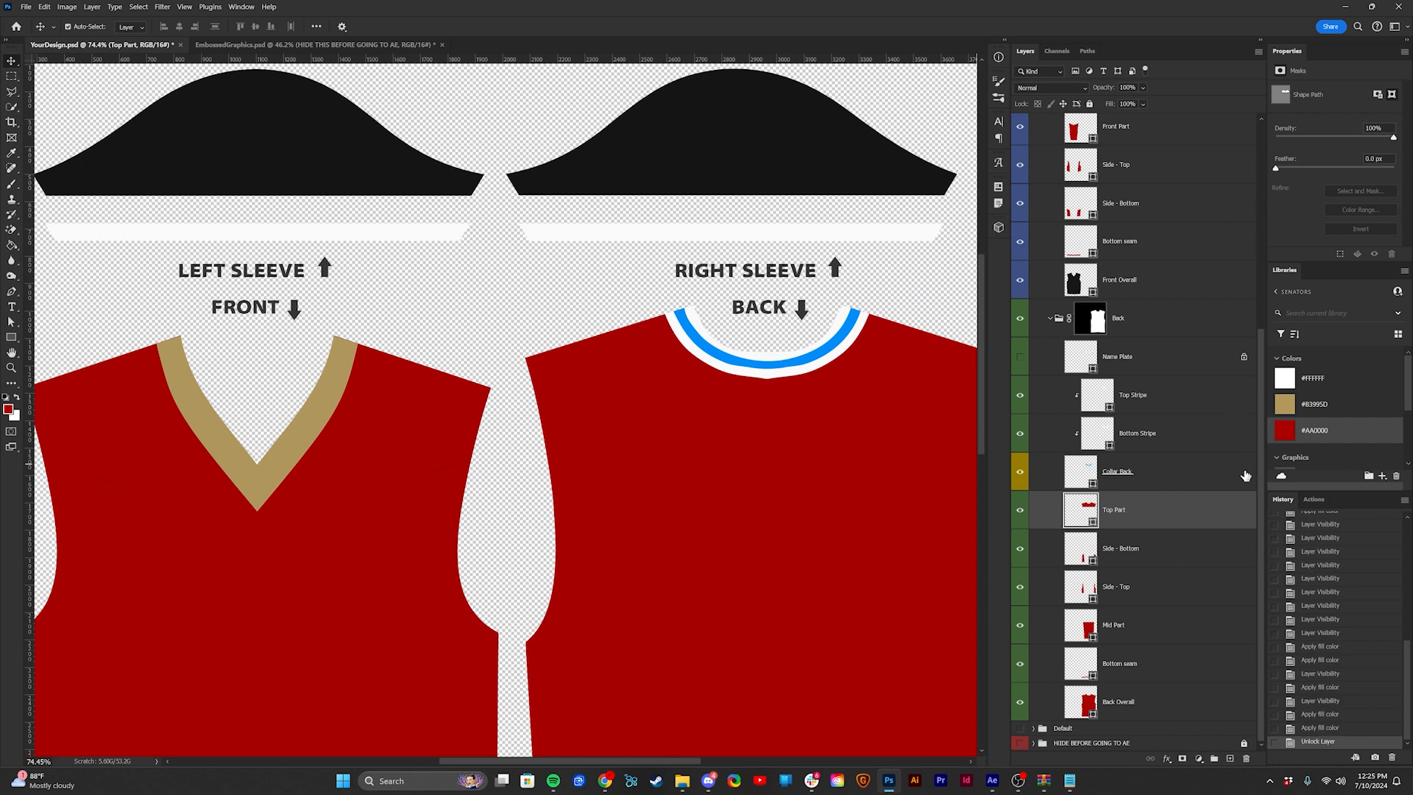
left_click(1228, 479)
left_click(1286, 430)
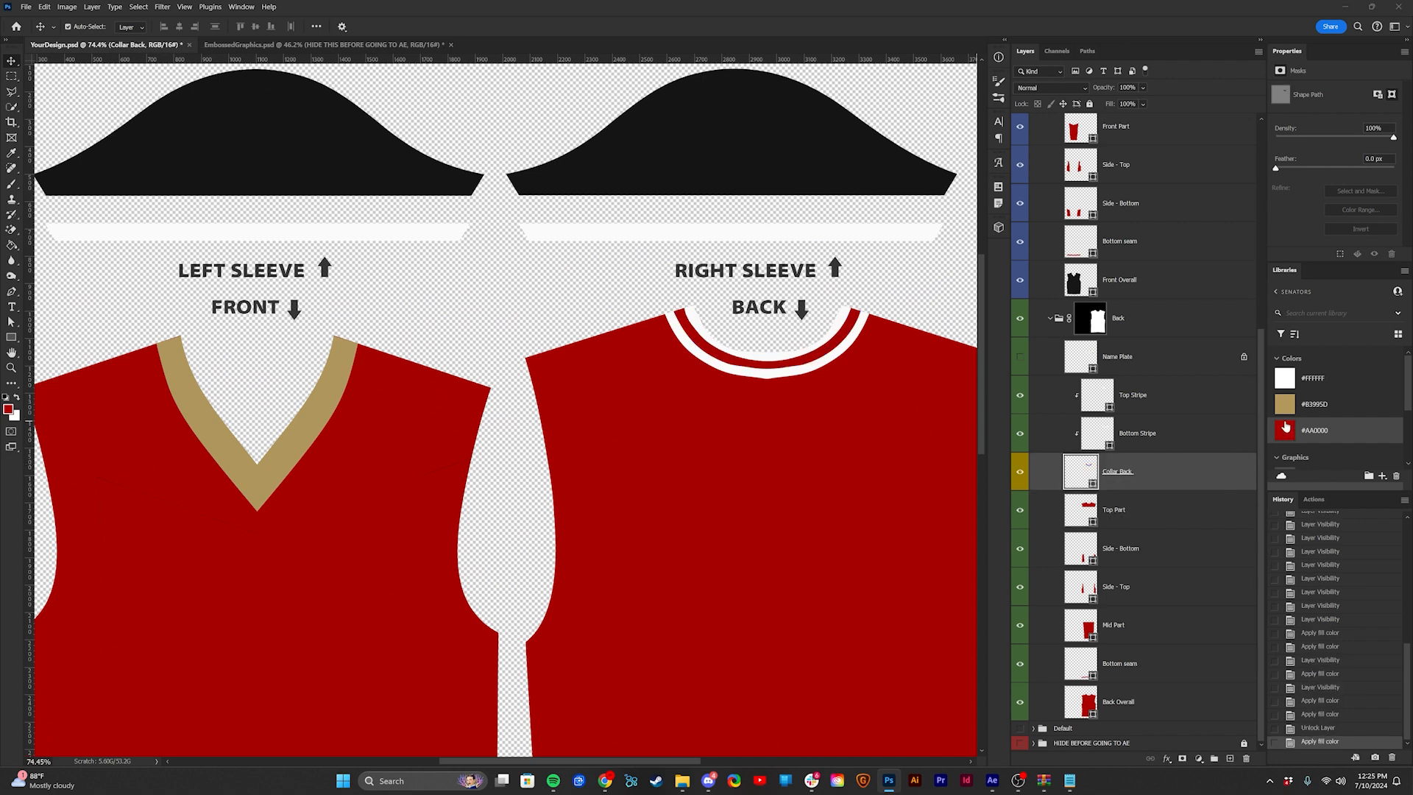
left_click(1285, 409)
left_click(1019, 434)
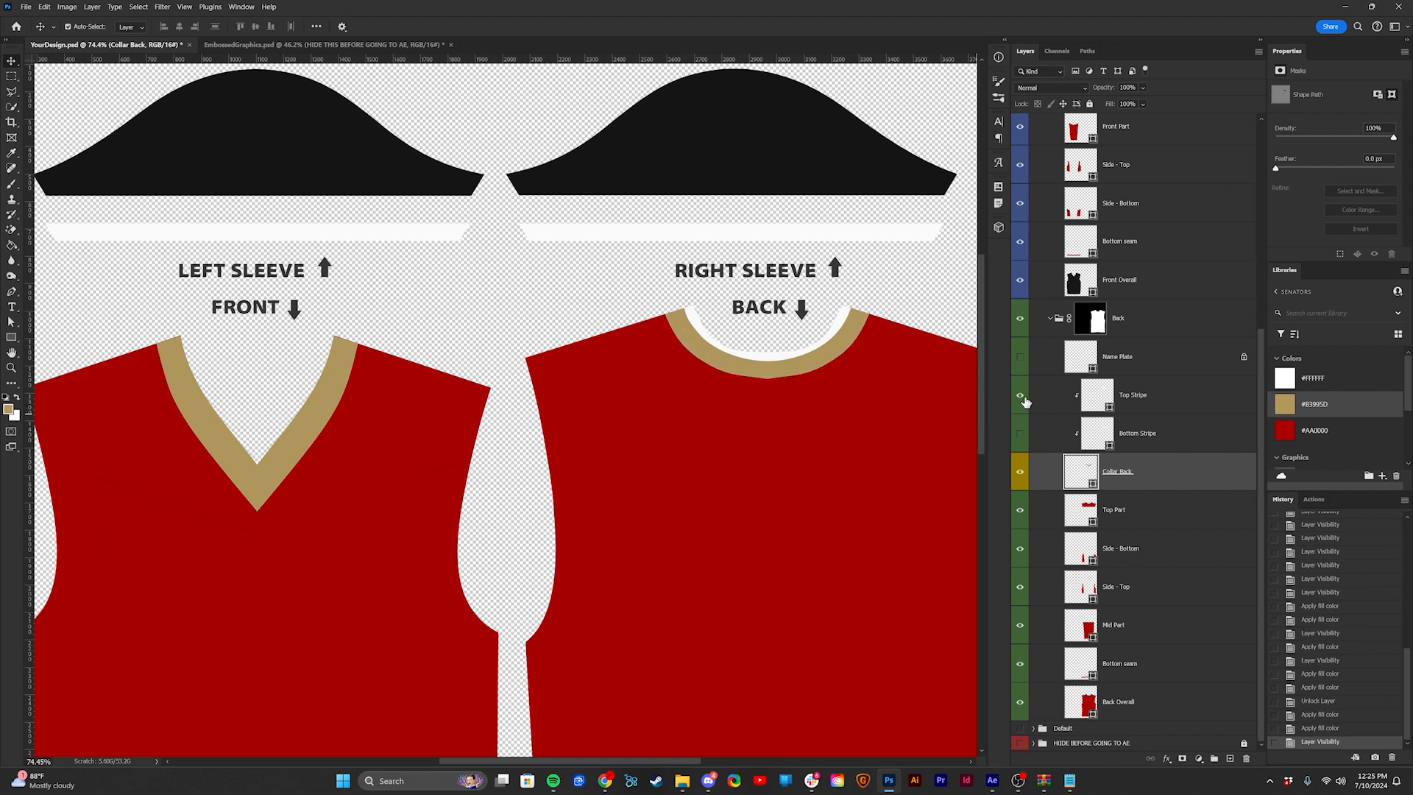
left_click(1019, 398)
Step: Fill the Sleeve L and Sleeve R layers with the library color #AA0000
scroll(618, 475, "down", 3)
left_click_drag(528, 388, 644, 515)
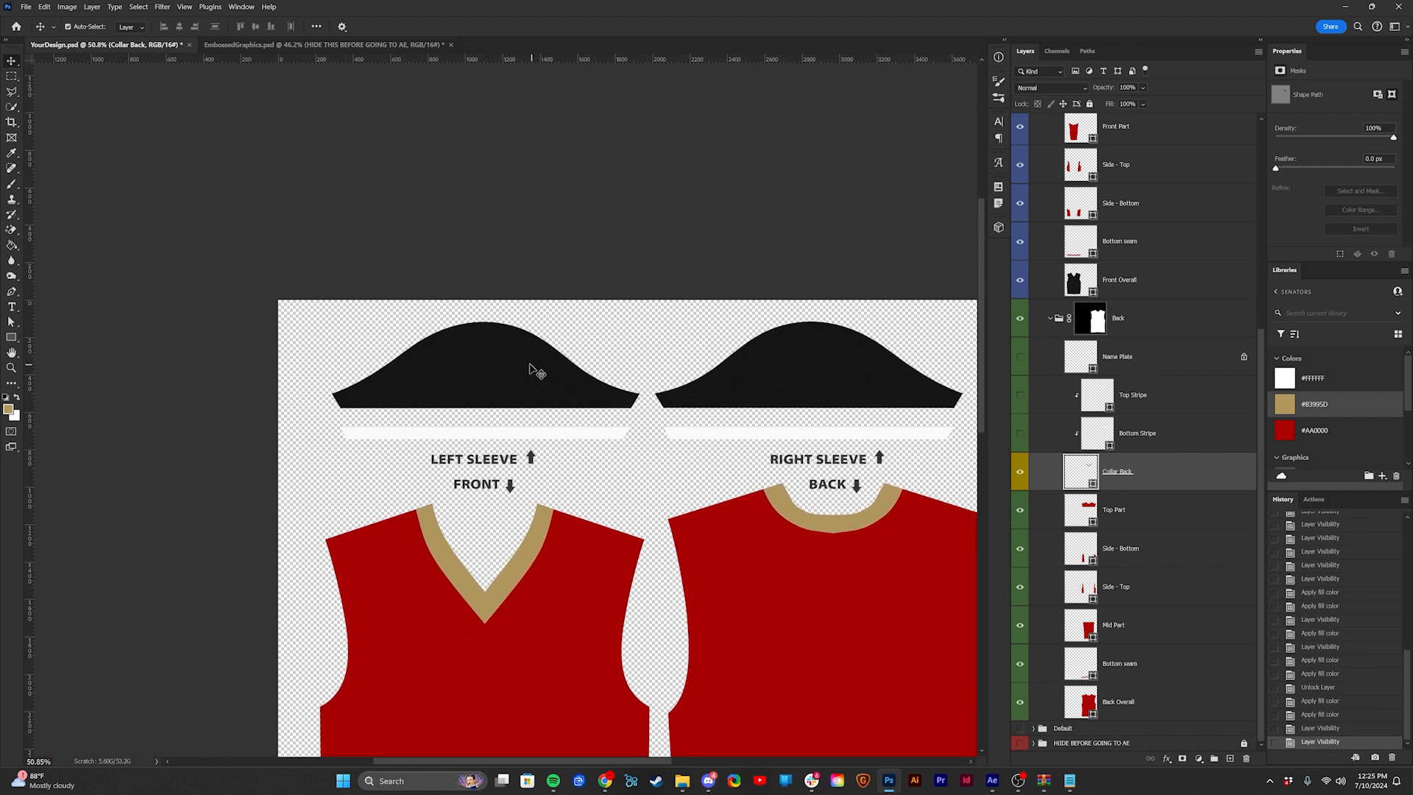
left_click(515, 364)
left_click(854, 347, "shift")
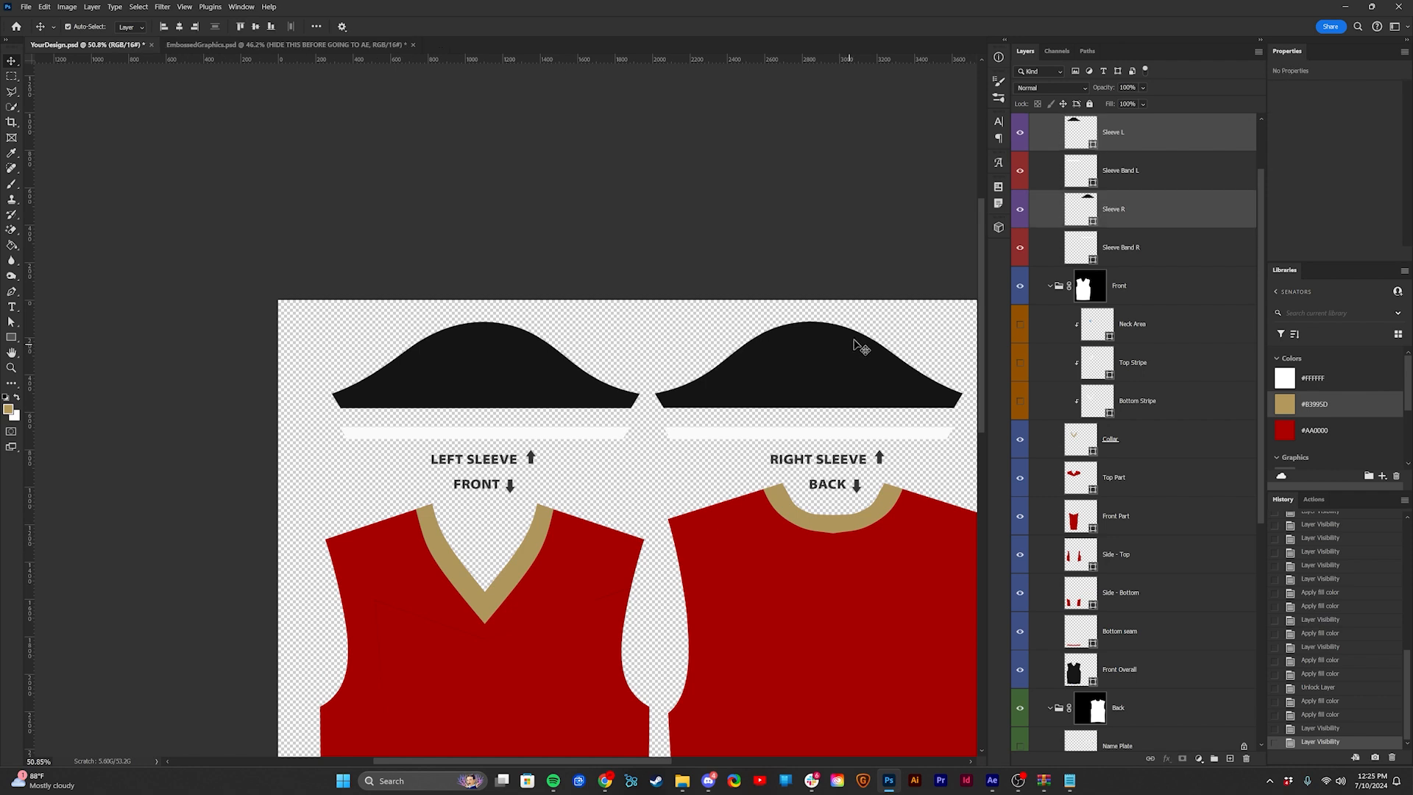
left_click(1287, 435)
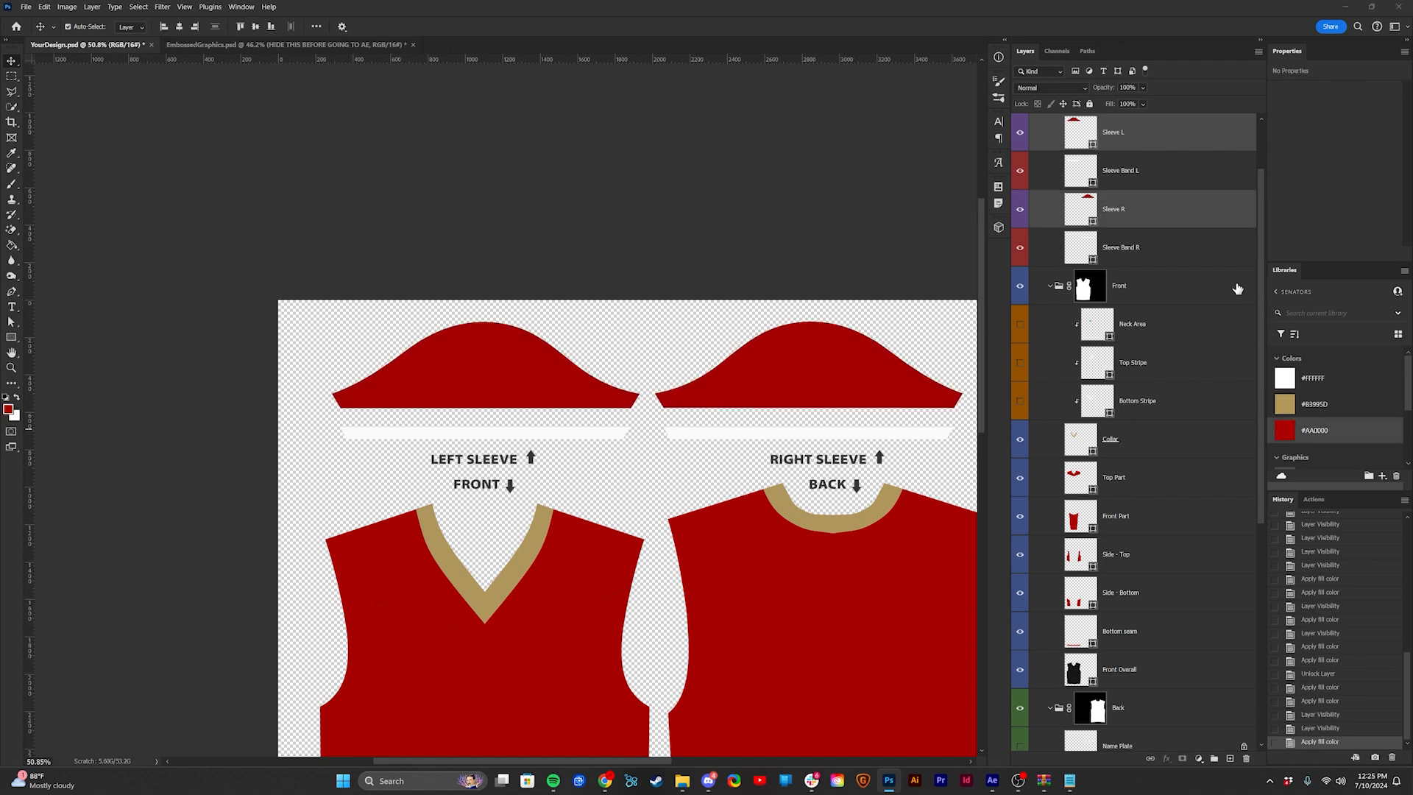
Step: Fill the Sleeve Band L and Sleeve Band R layers with the library color #B3995D and save the file
left_click(1175, 181)
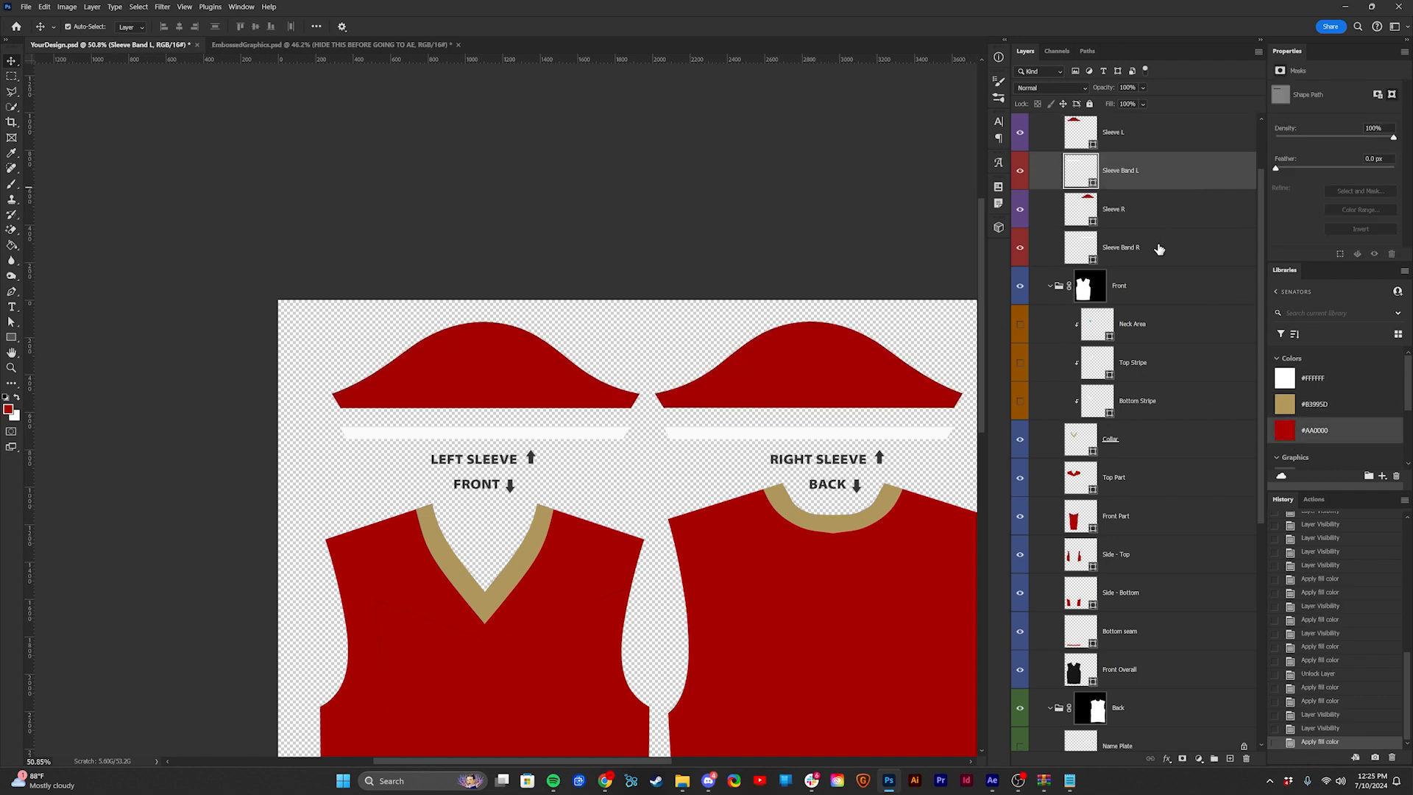
left_click(1160, 250, "ctrl")
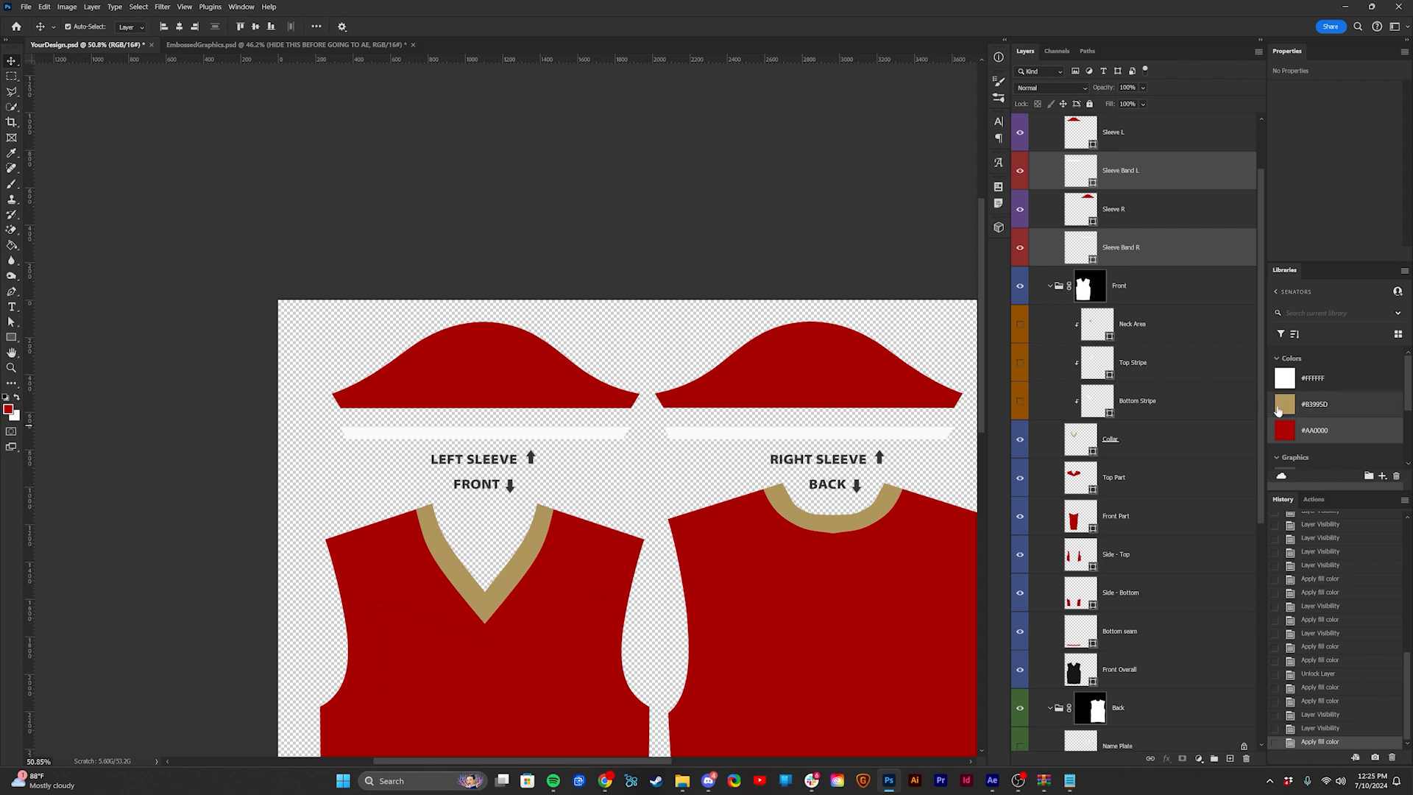
left_click(1284, 404)
scroll(589, 449, "down", 2)
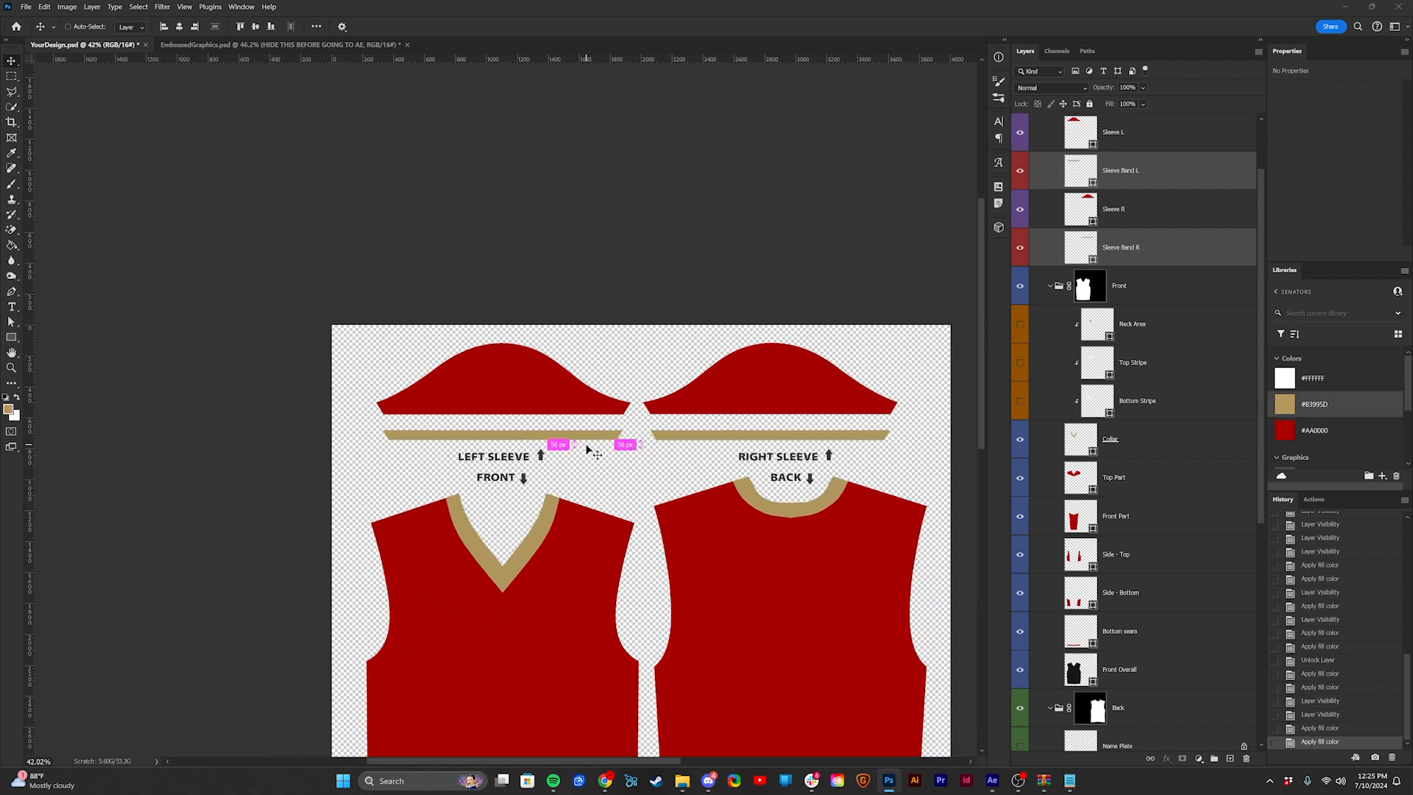
key("ctrl+0")
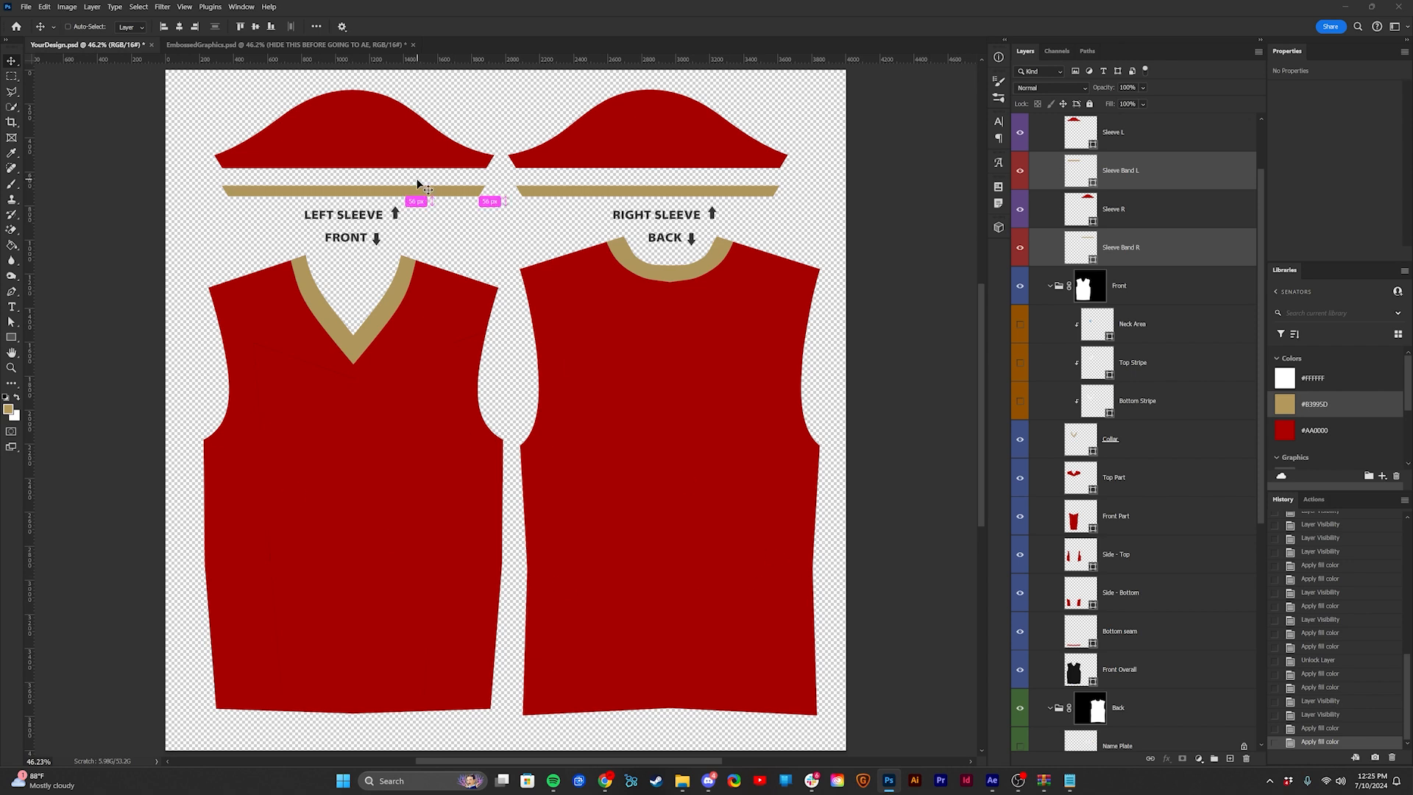
key("ctrl+s")
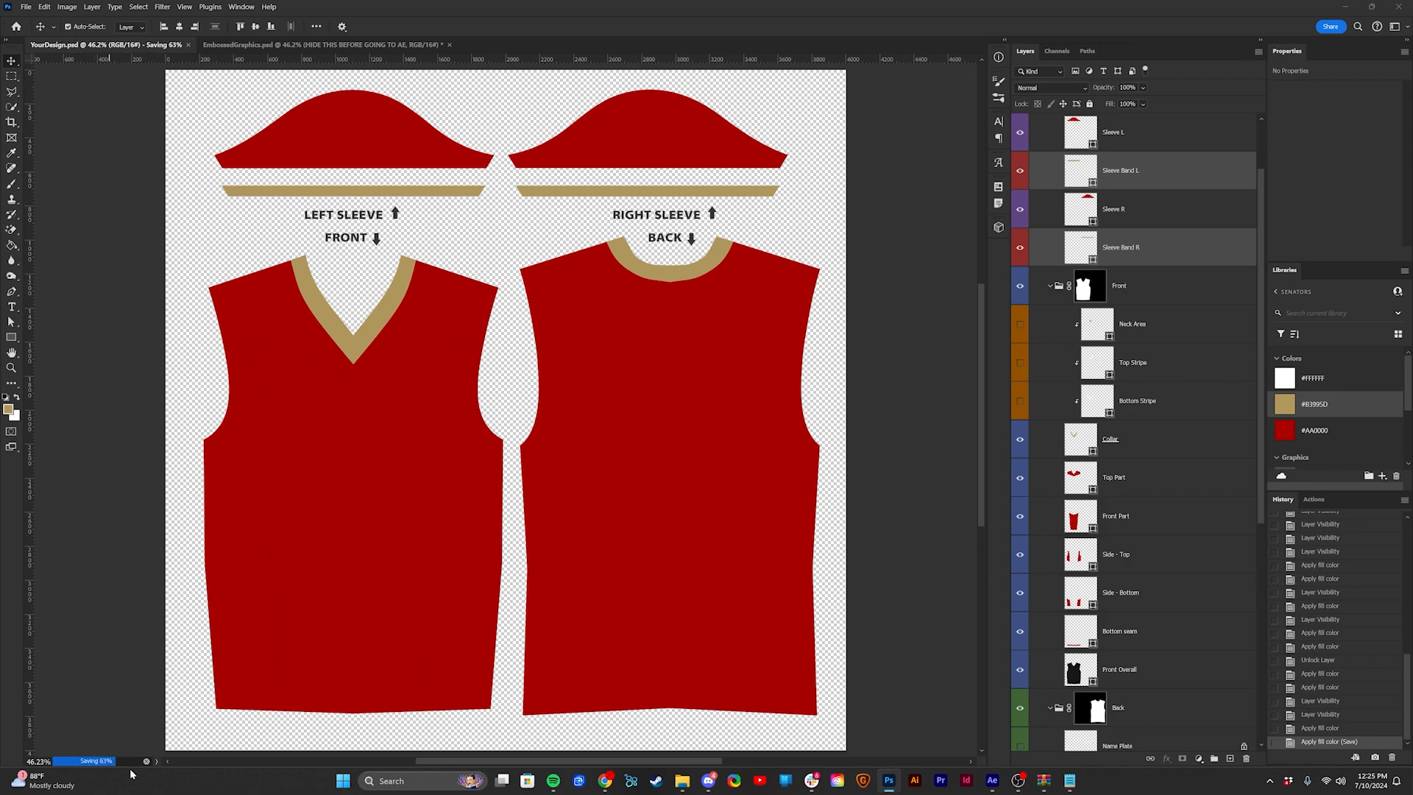
Step: Switch to After Effects, examine the whole recolored jersey fitted in view and in playback, and return to Photoshop
left_click(992, 779)
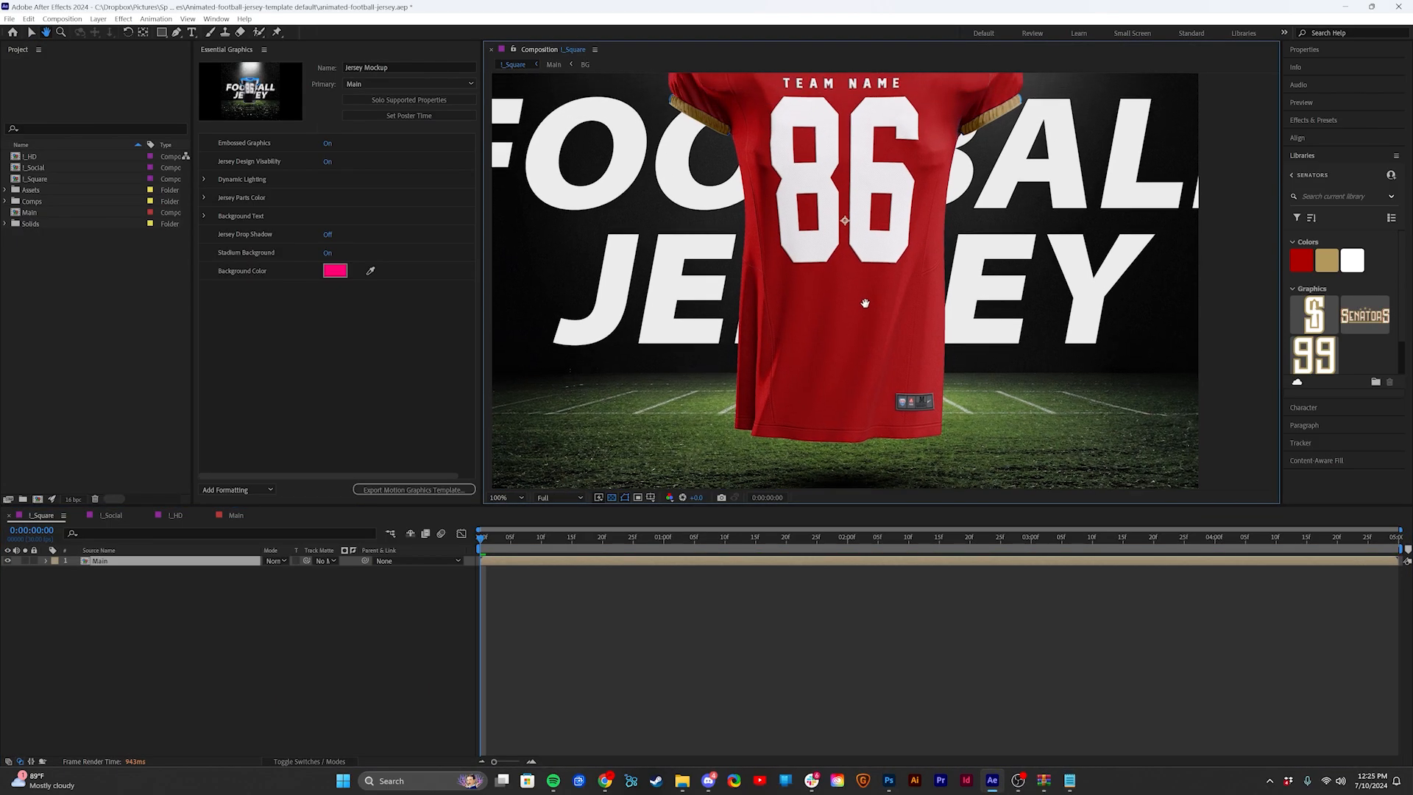
left_click(501, 497)
left_click(508, 506)
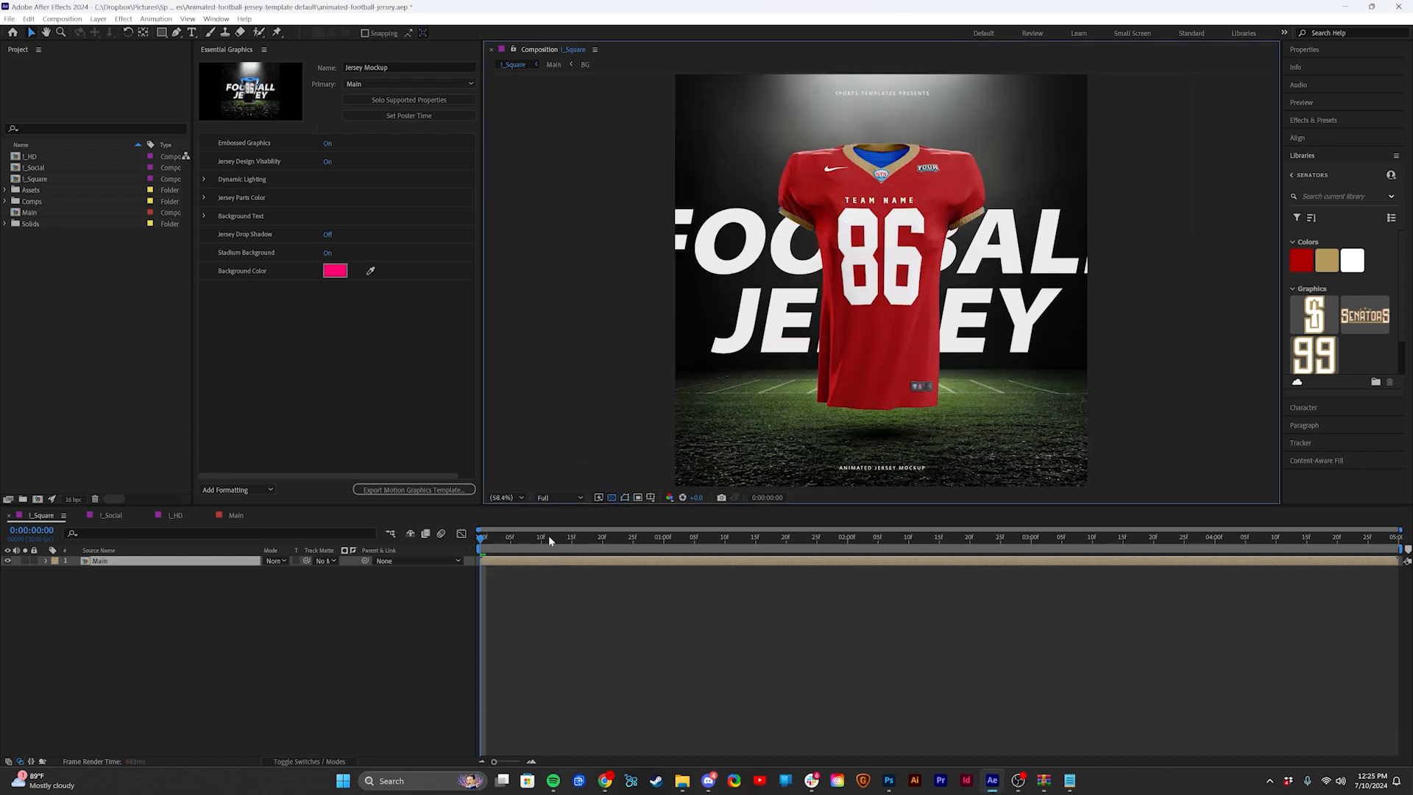
key("space")
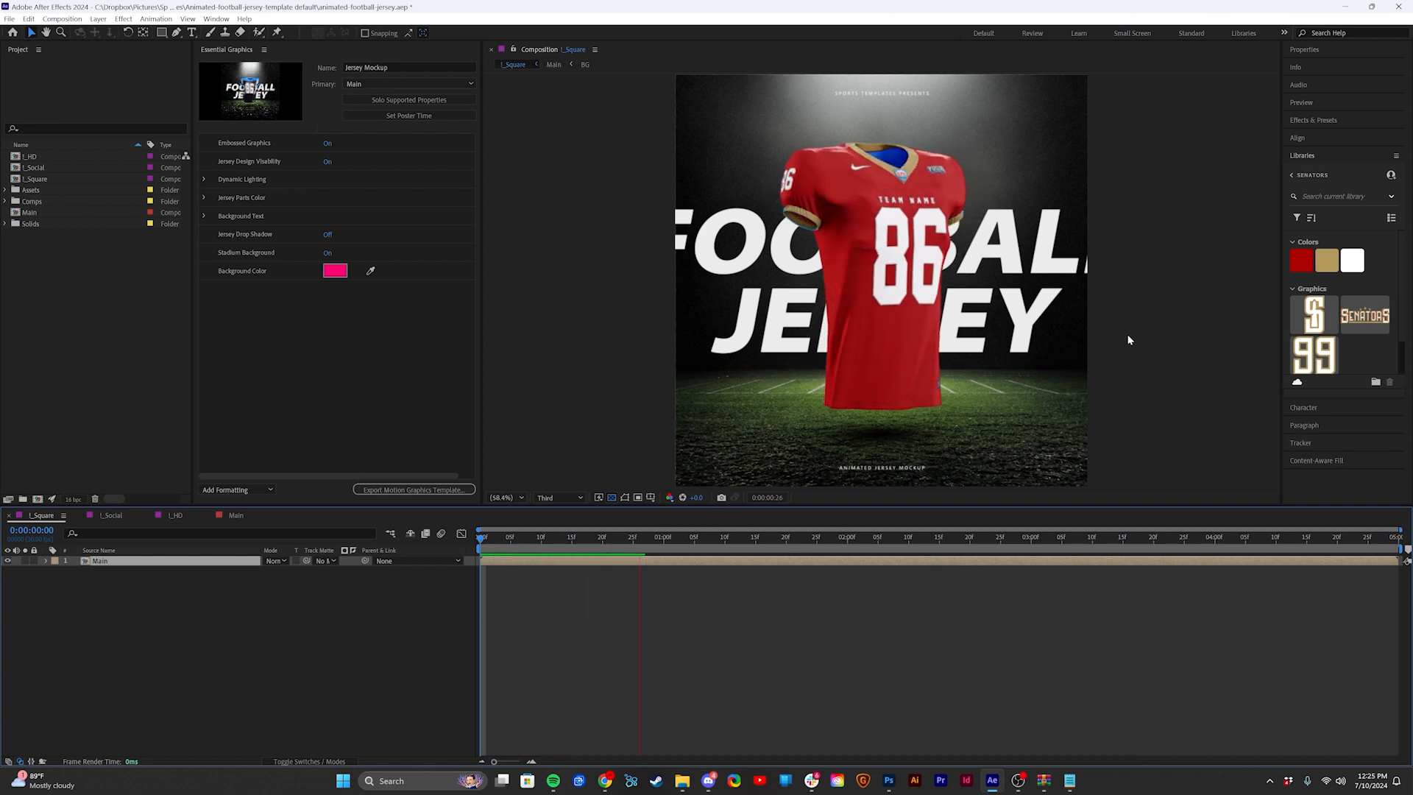
left_click(637, 539)
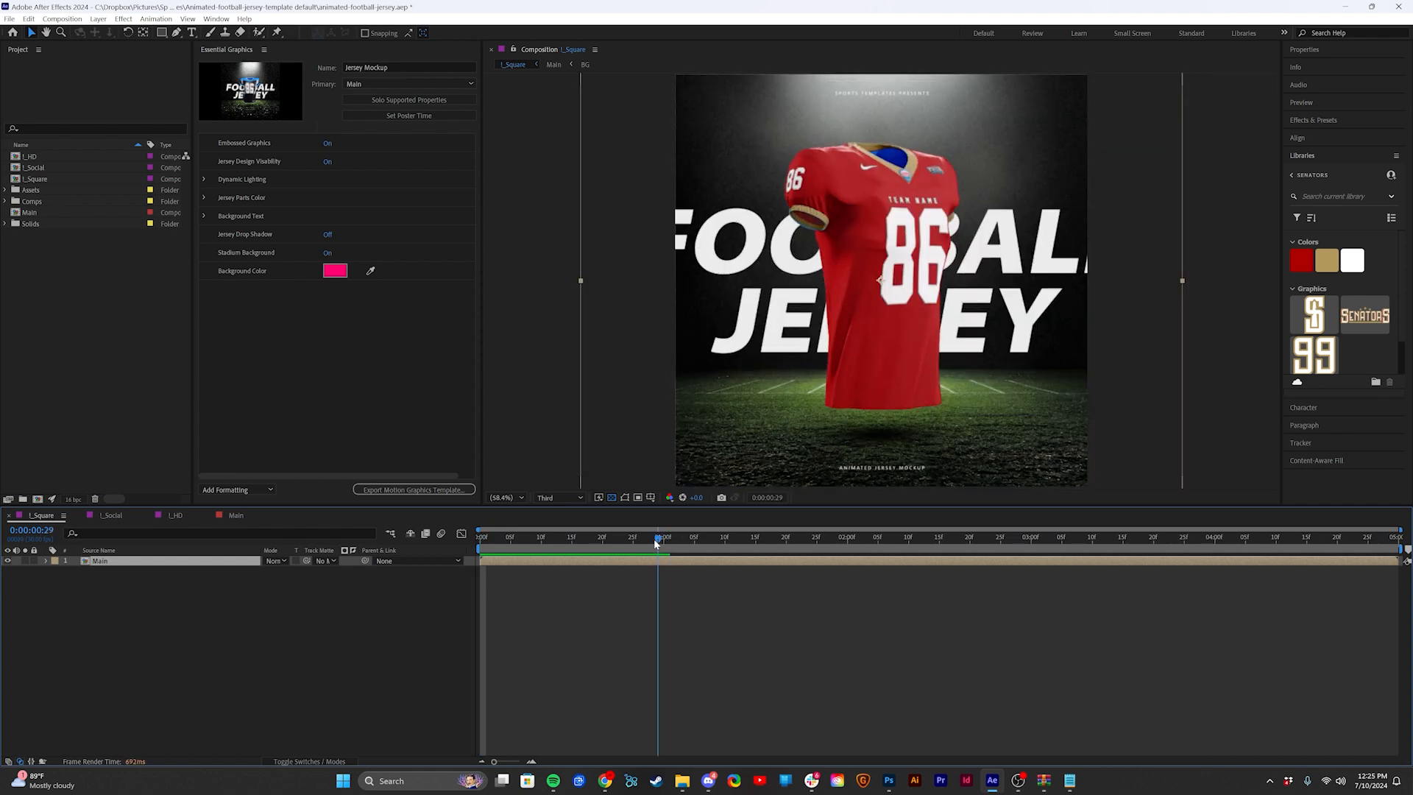
left_click_drag(637, 542, 462, 541)
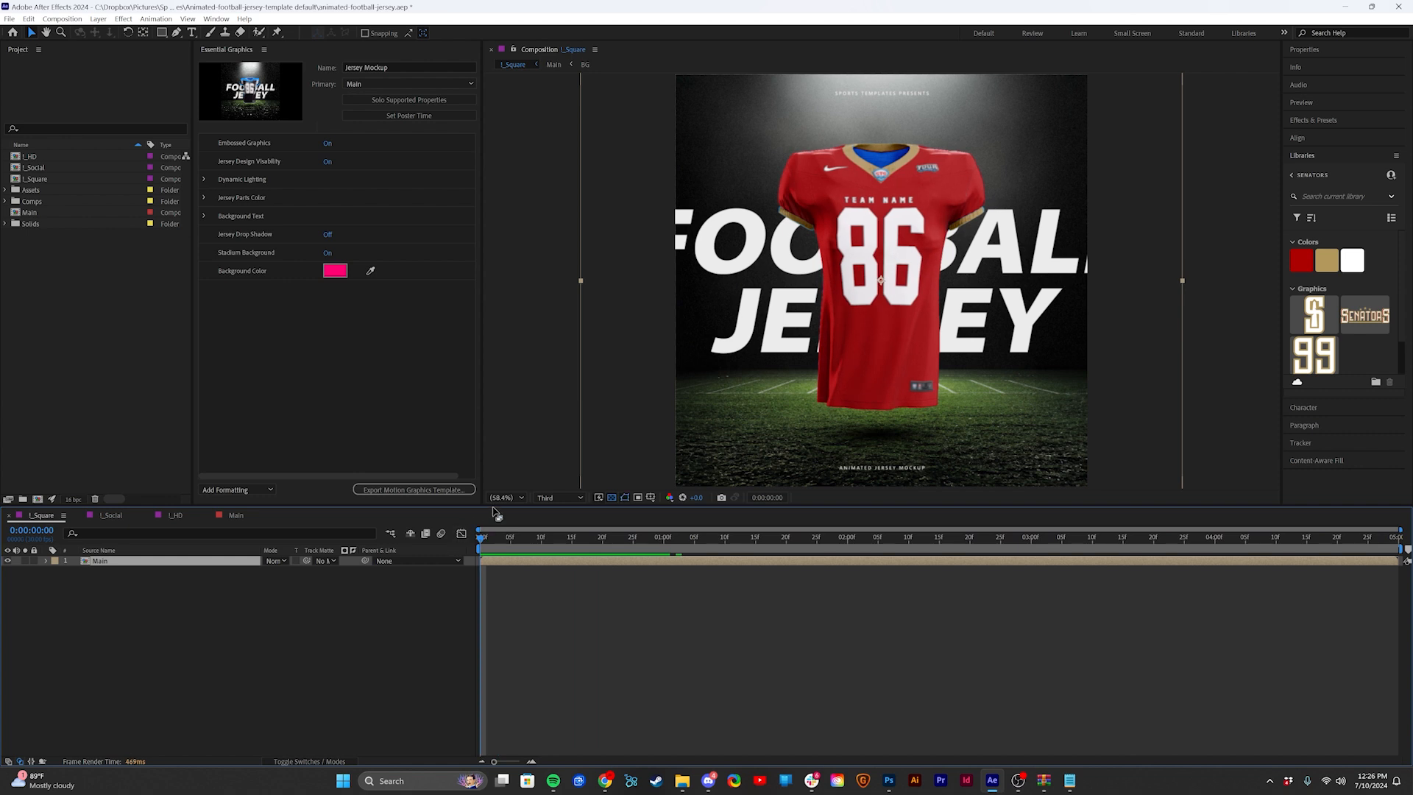
left_click(561, 521)
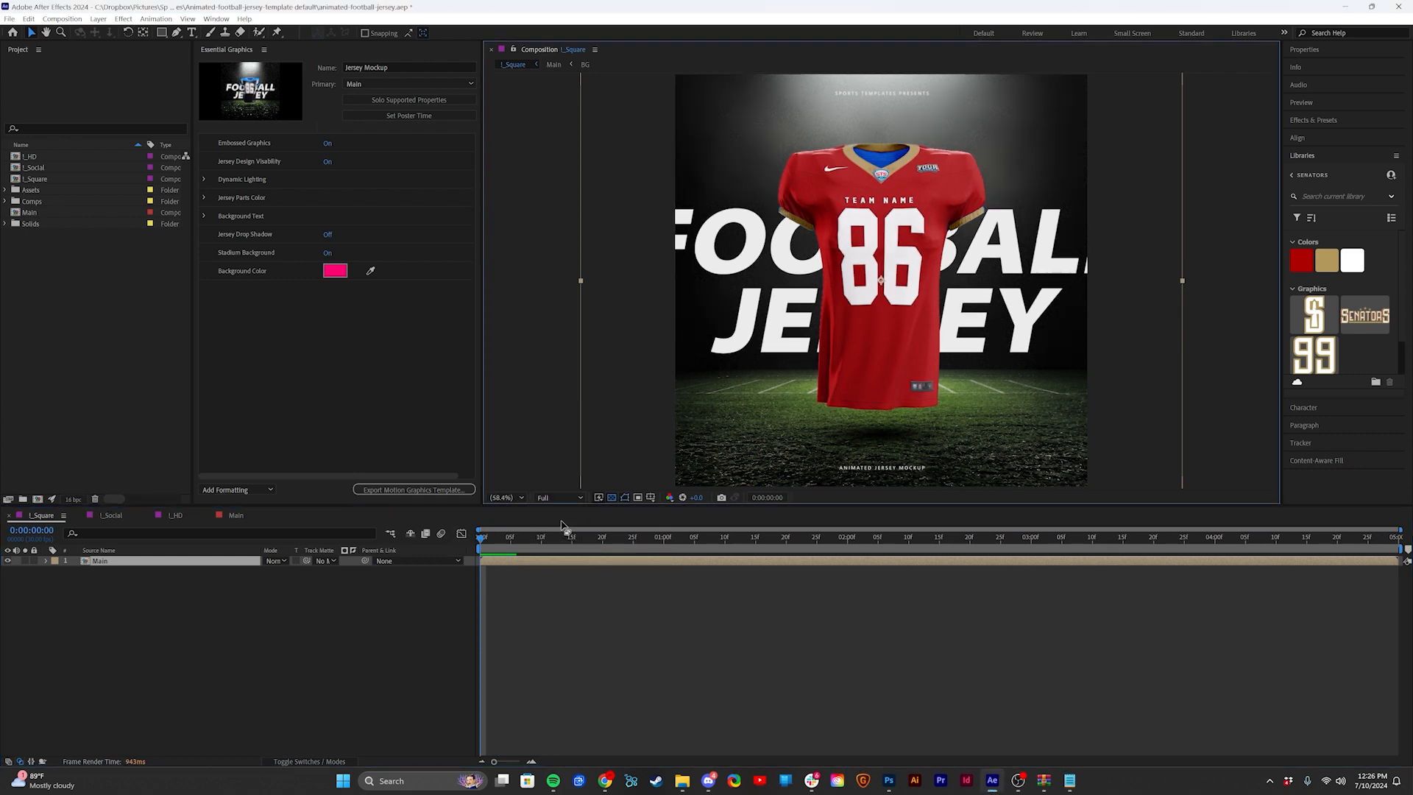
key("alt+Tab")
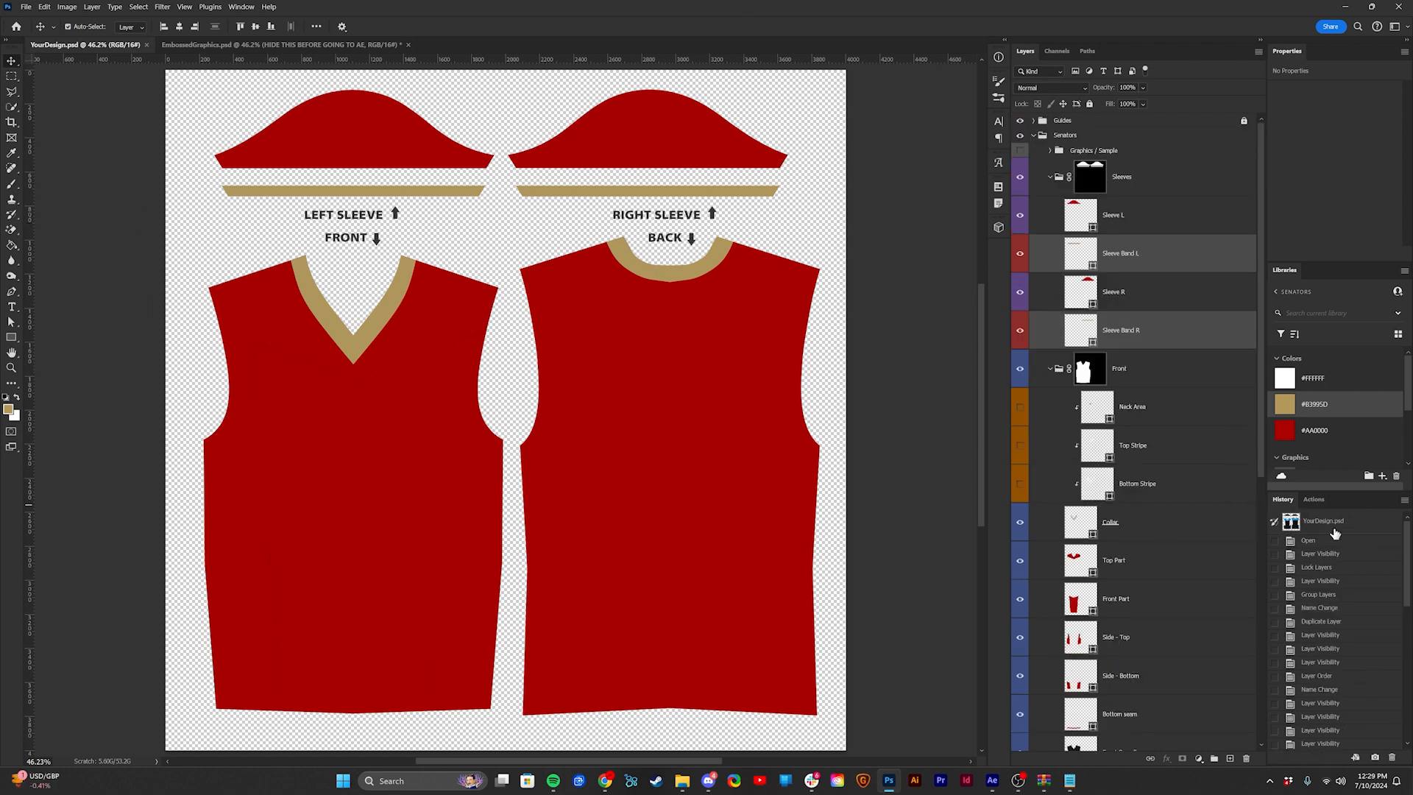
Step: Draw a #B3995D rectangle about 1781 px wide and 90 px high across the jersey front below the armholes, and duplicate it just beneath
left_click(1164, 589)
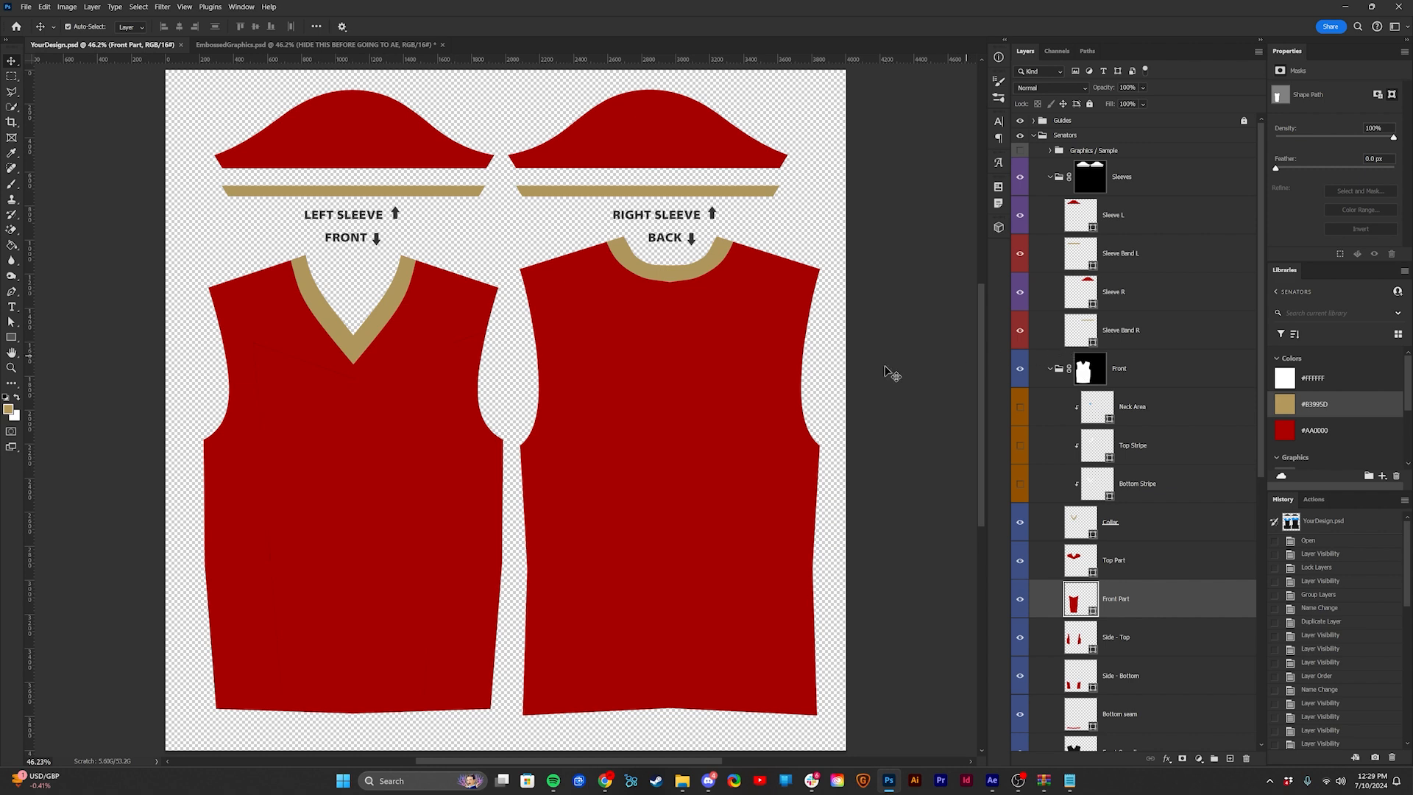
key("m")
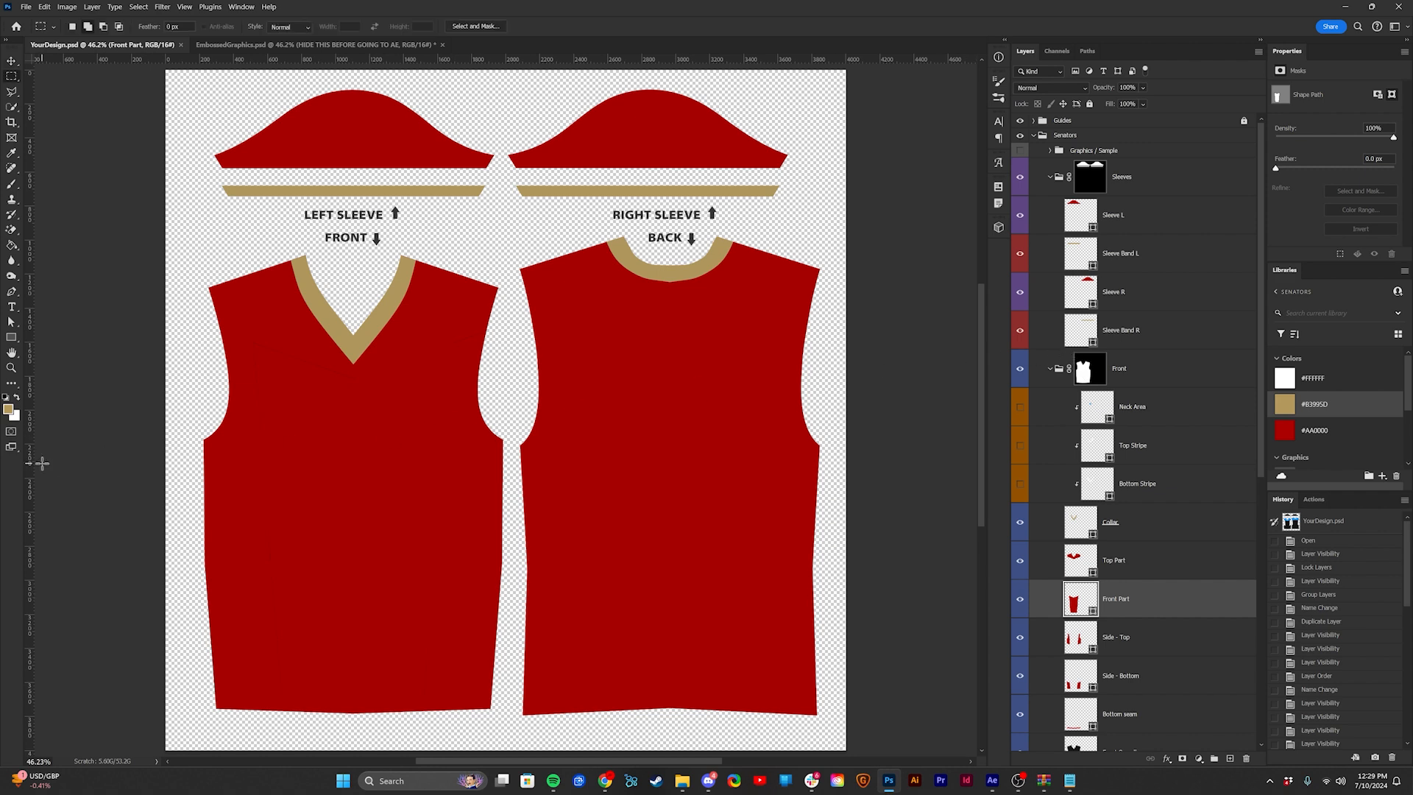
left_click(13, 337)
left_click(53, 337)
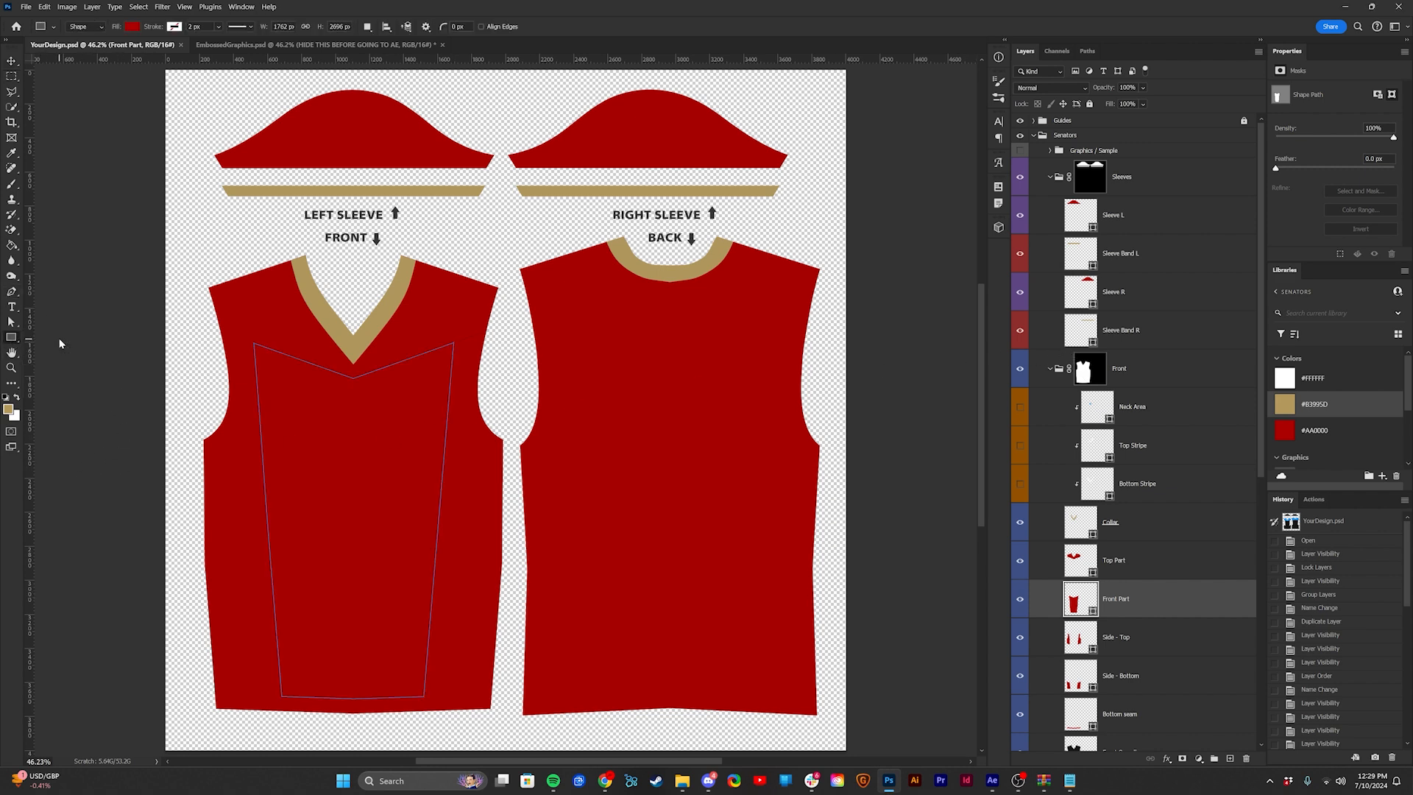
left_click_drag(505, 482, 204, 495)
key("ctrl+t")
left_click_drag(480, 487, 477, 463)
key("Return")
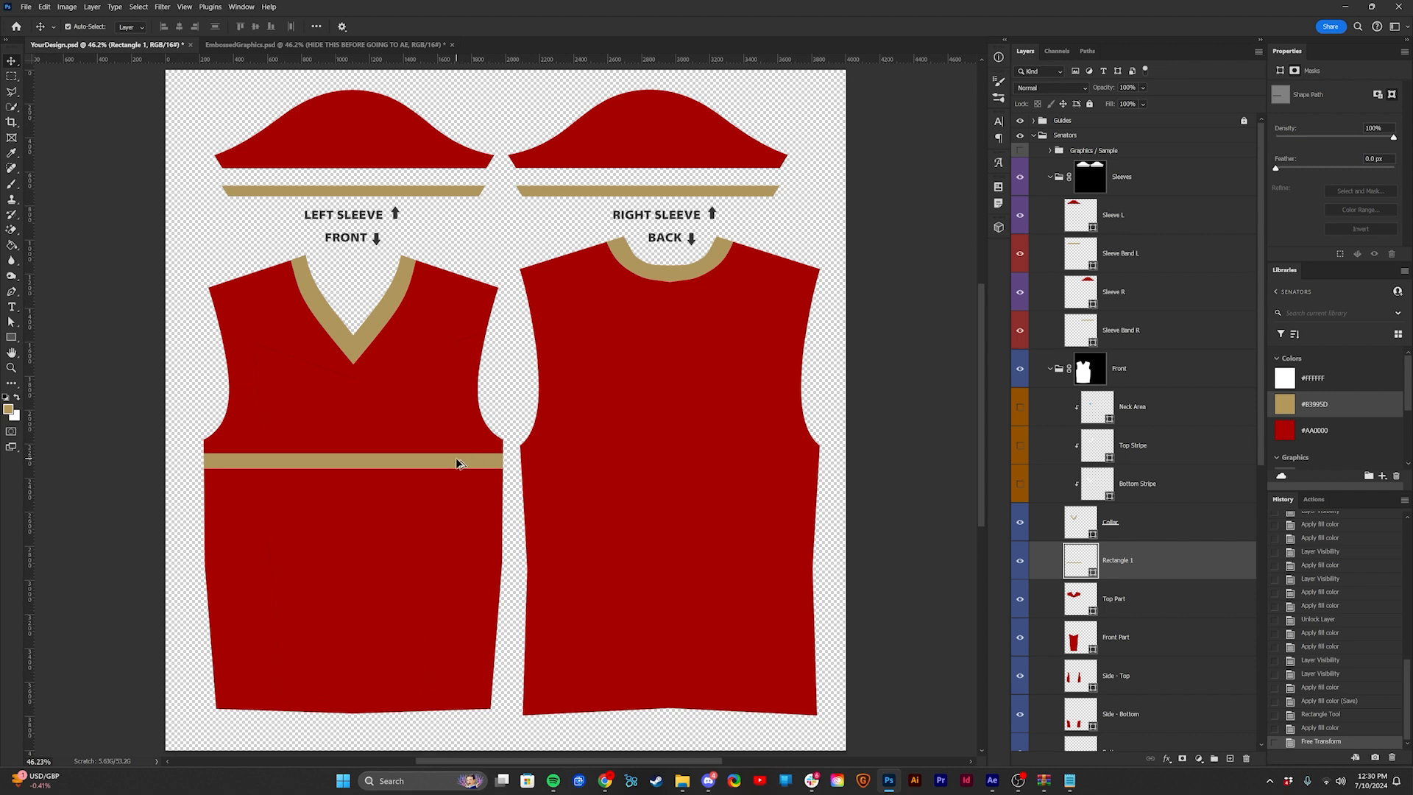
left_click_drag(457, 462, 454, 489)
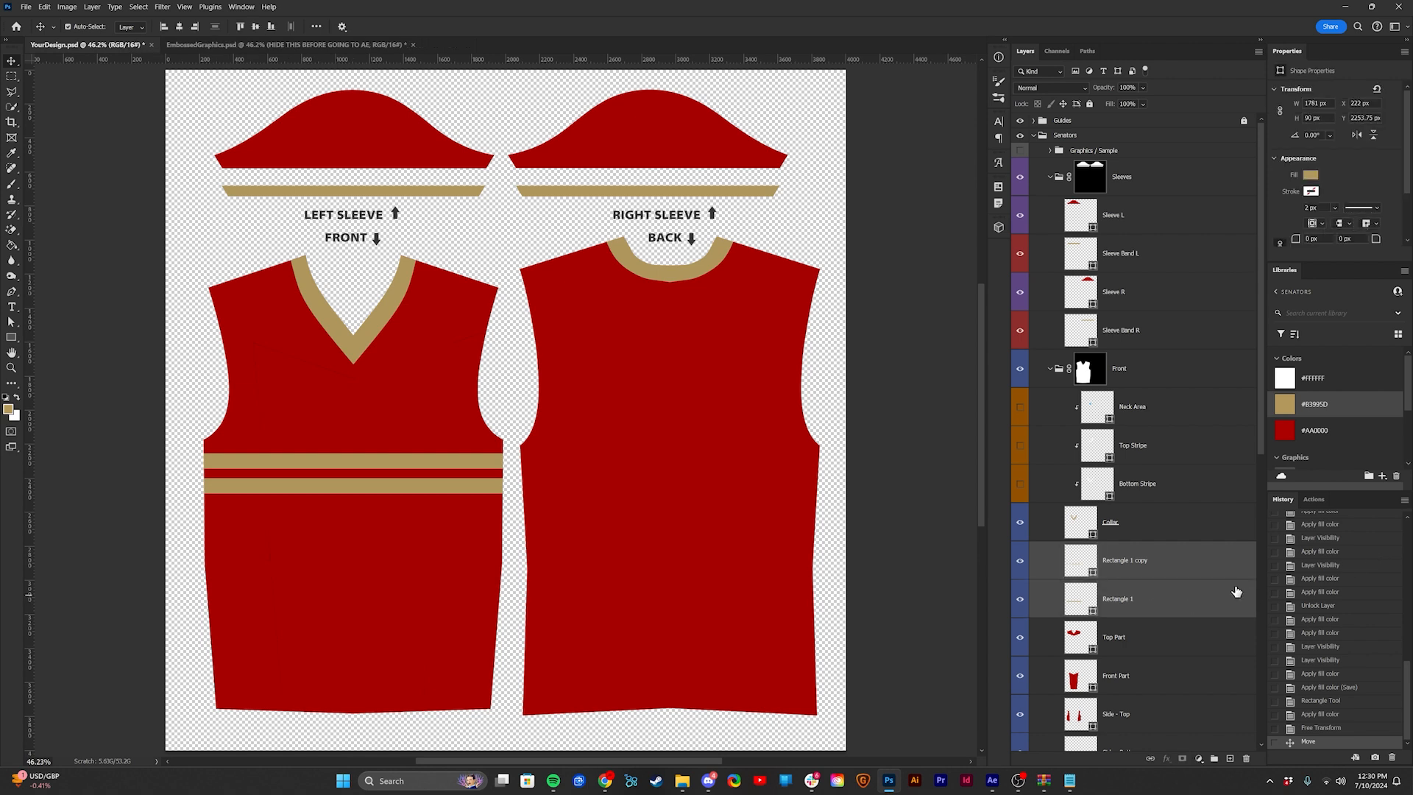
Step: Duplicate the two front stripe layers into the Back group directly above the Mid Part layer
left_click(689, 476)
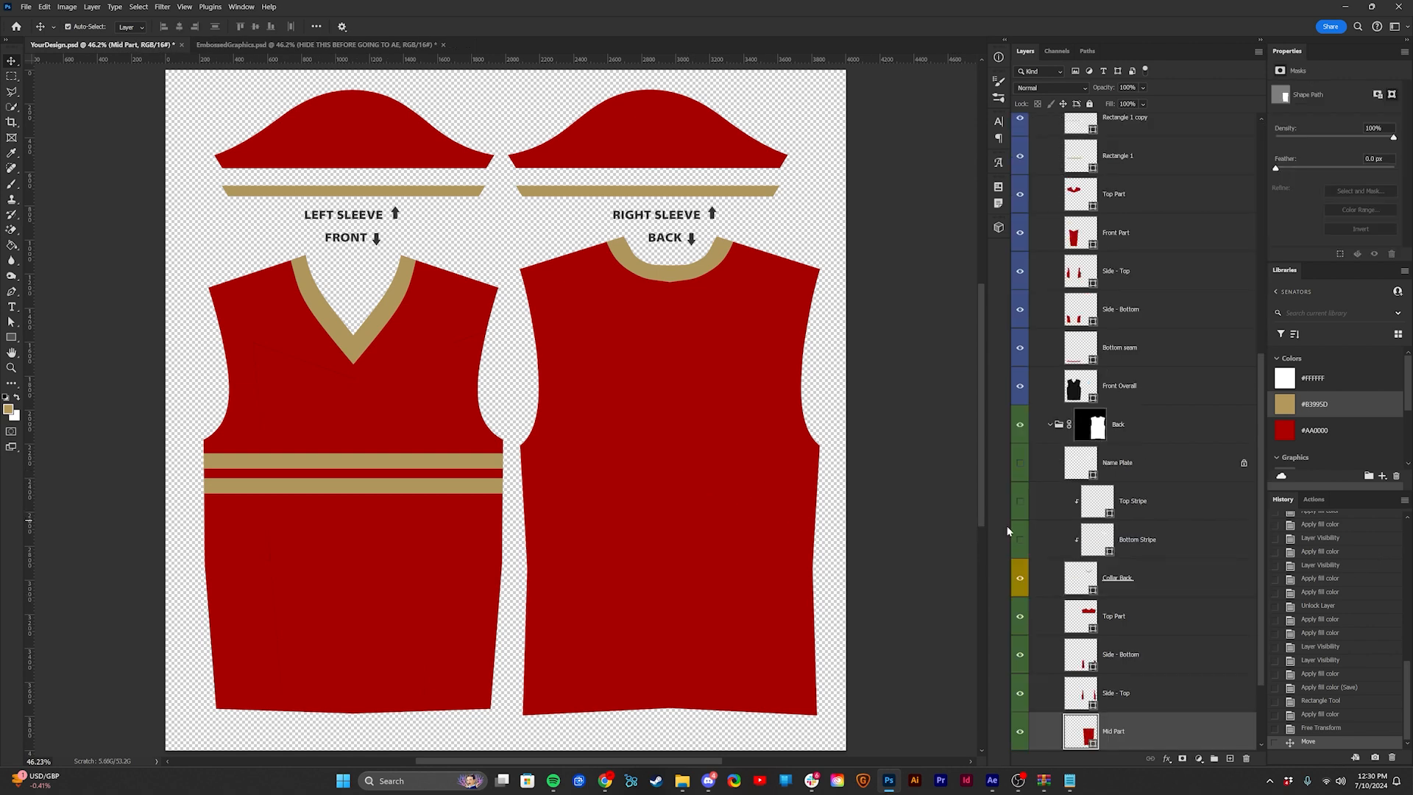
key("ctrl+v")
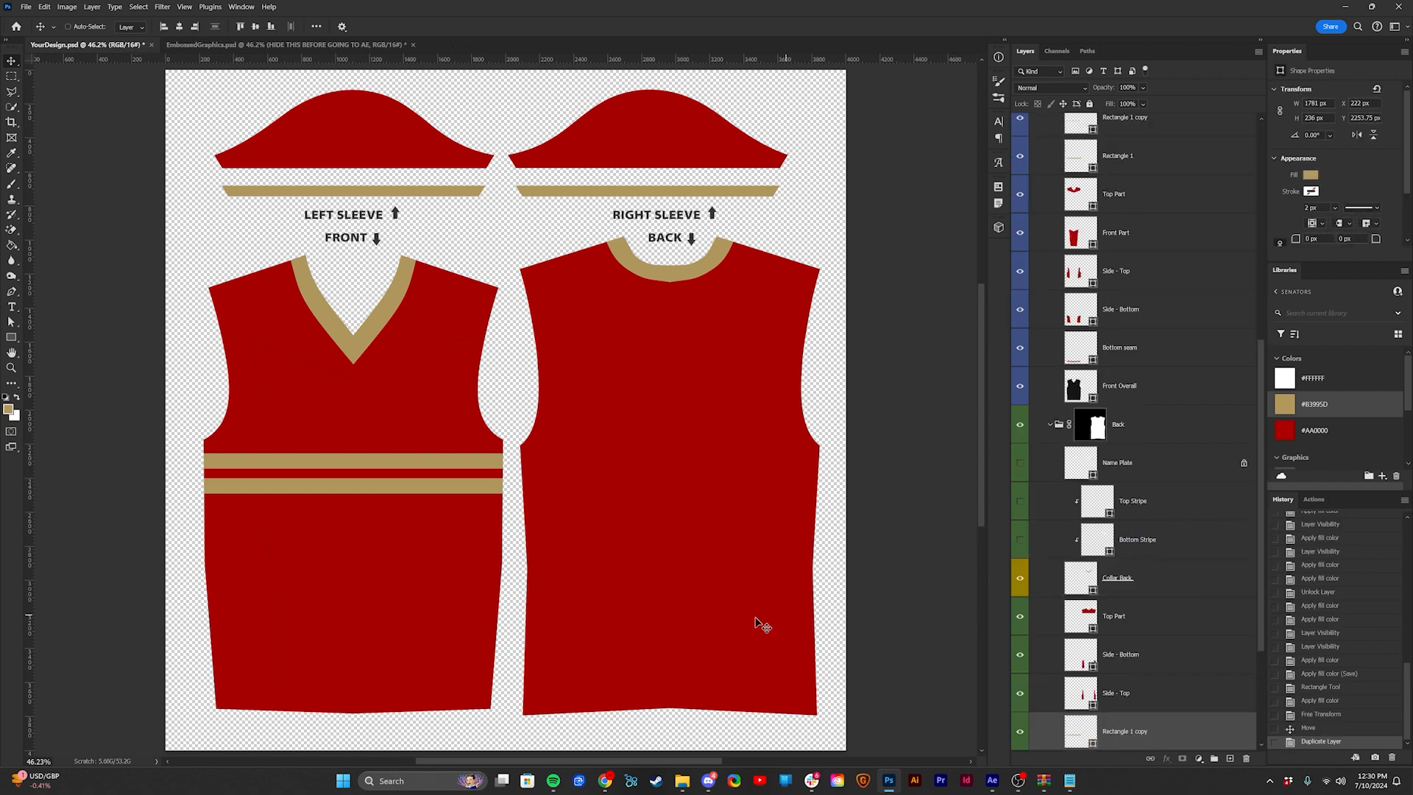
key("ctrl+t")
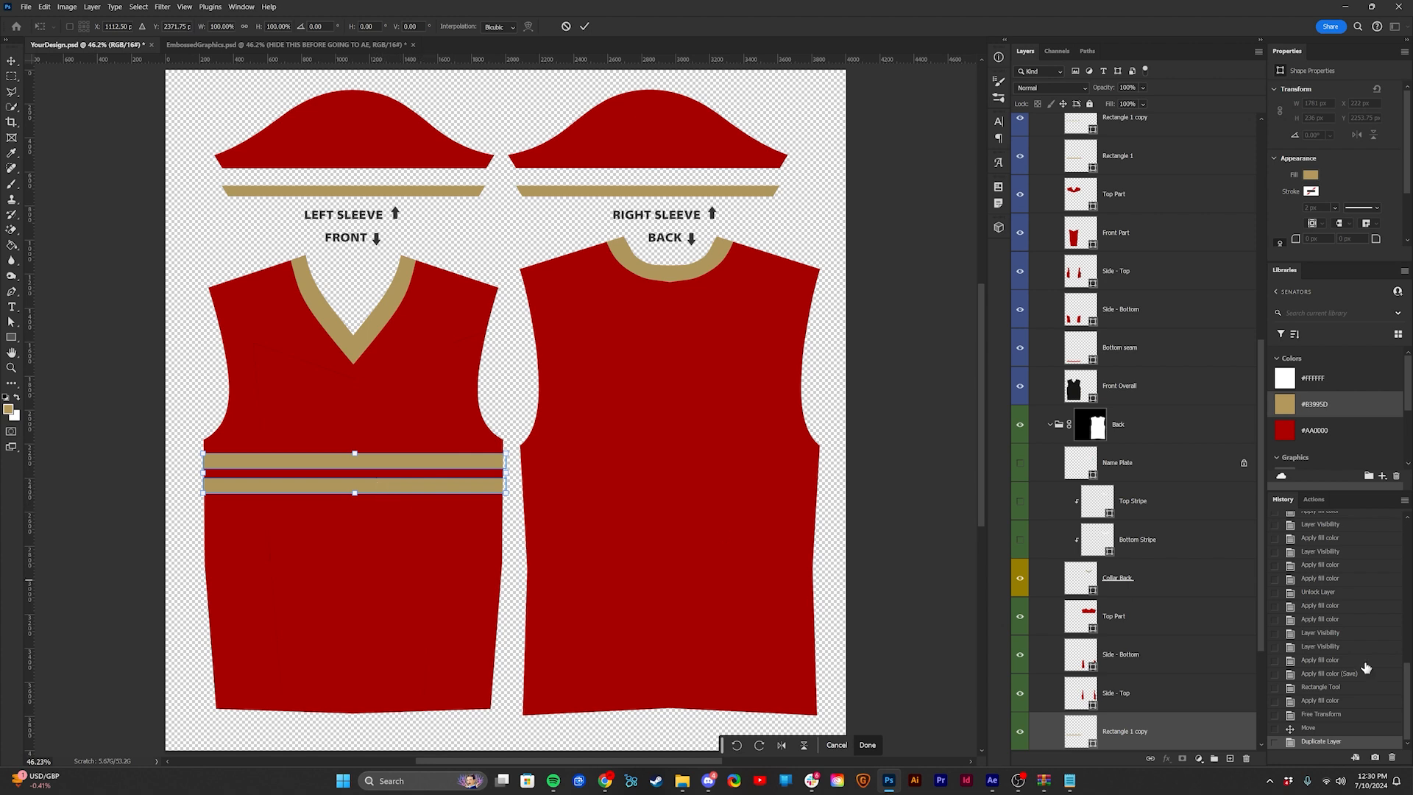
key("Return")
scroll(1152, 668, "down", 3)
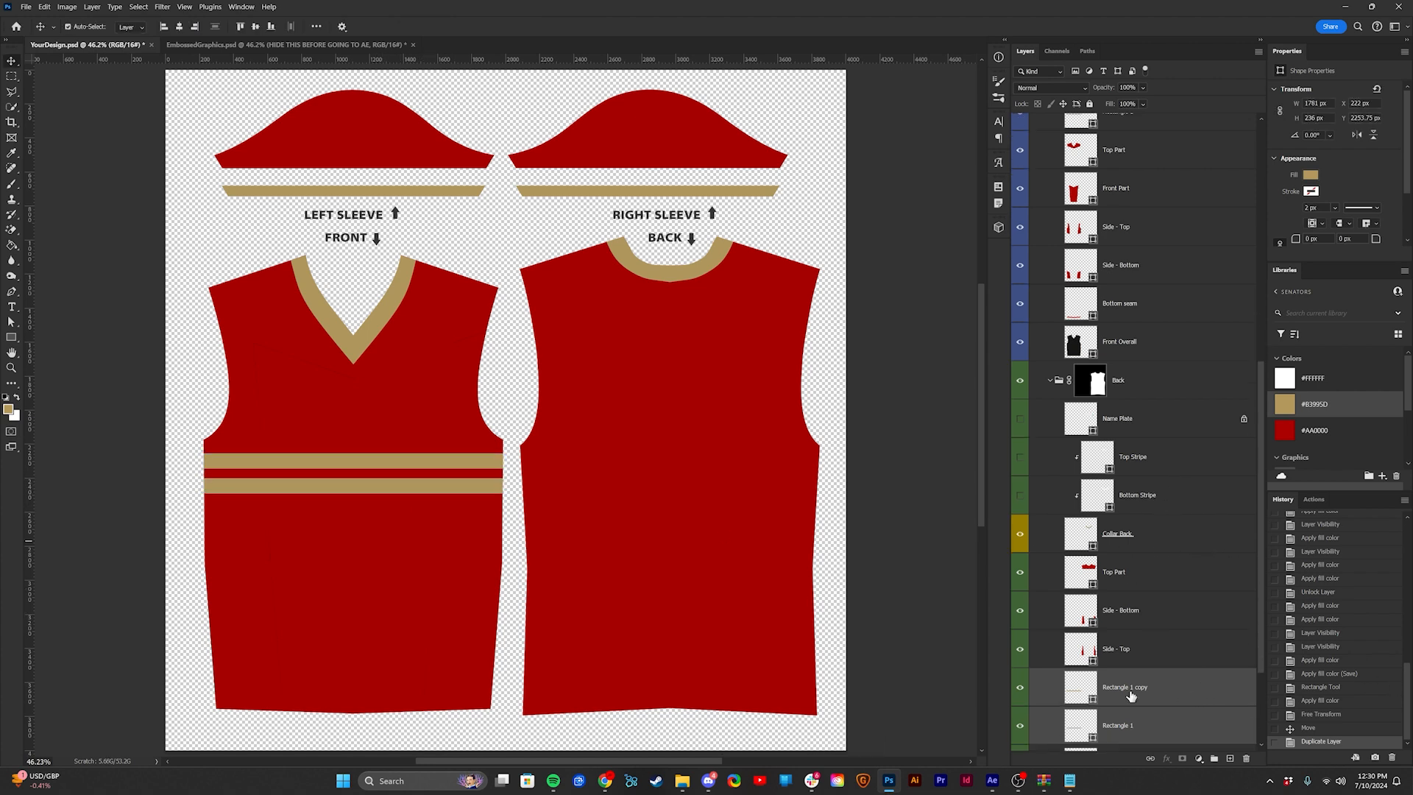
scroll(1165, 730, "down", 3)
left_click(1145, 692)
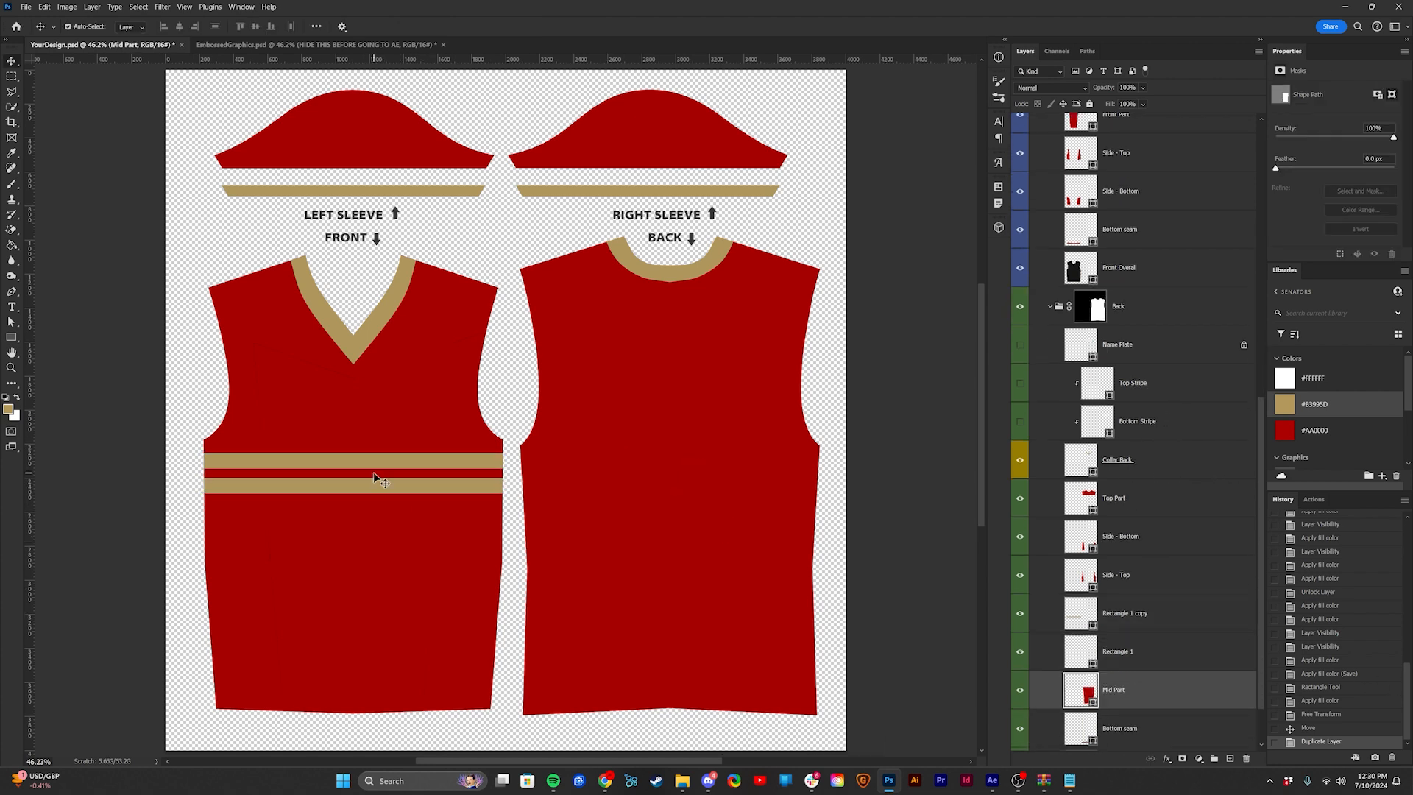
Step: Move the two duplicated stripes across the jersey back in line with the front stripes and place their layers above Top Part
left_click(1196, 662)
left_click(1147, 616, "shift")
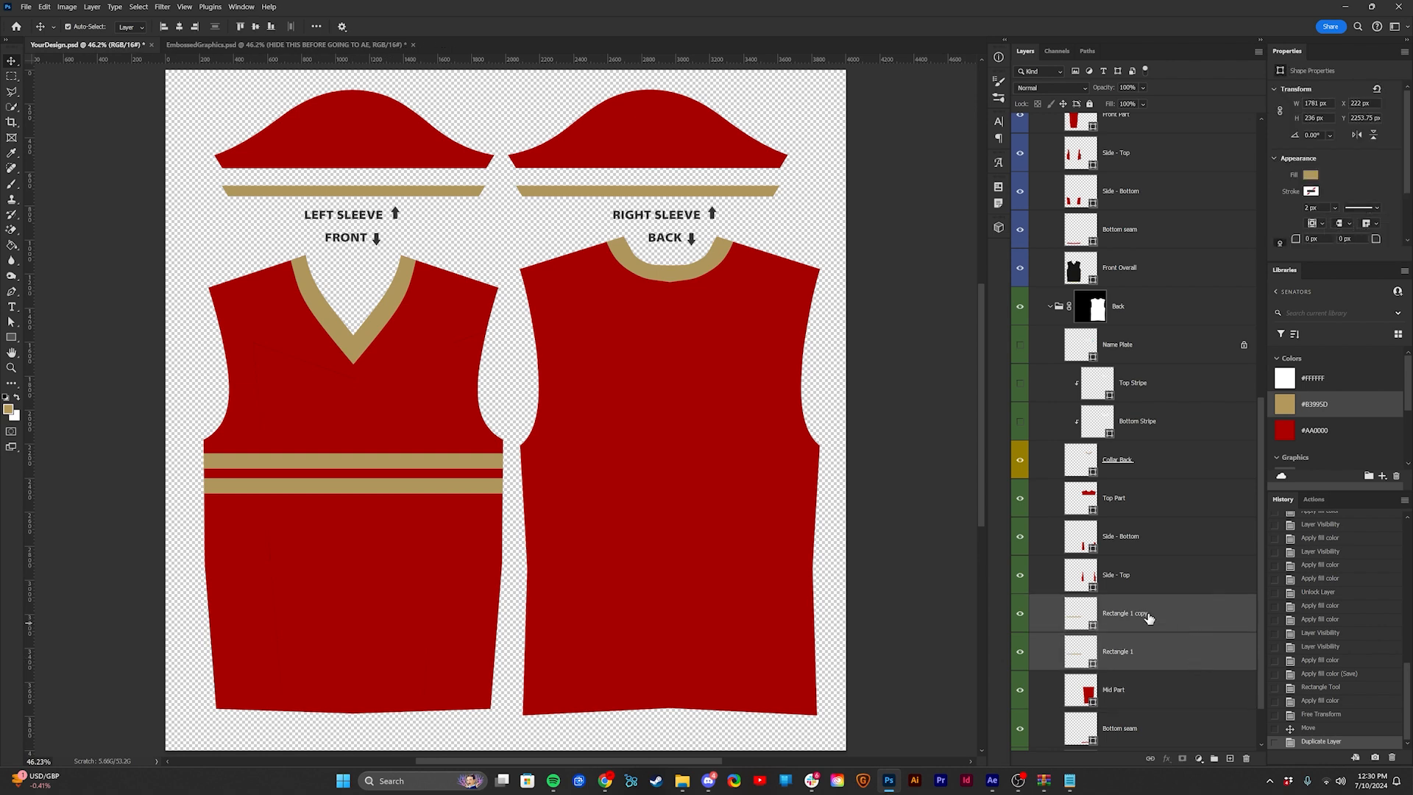
key("ctrl+t")
left_click_drag(451, 460, 750, 486)
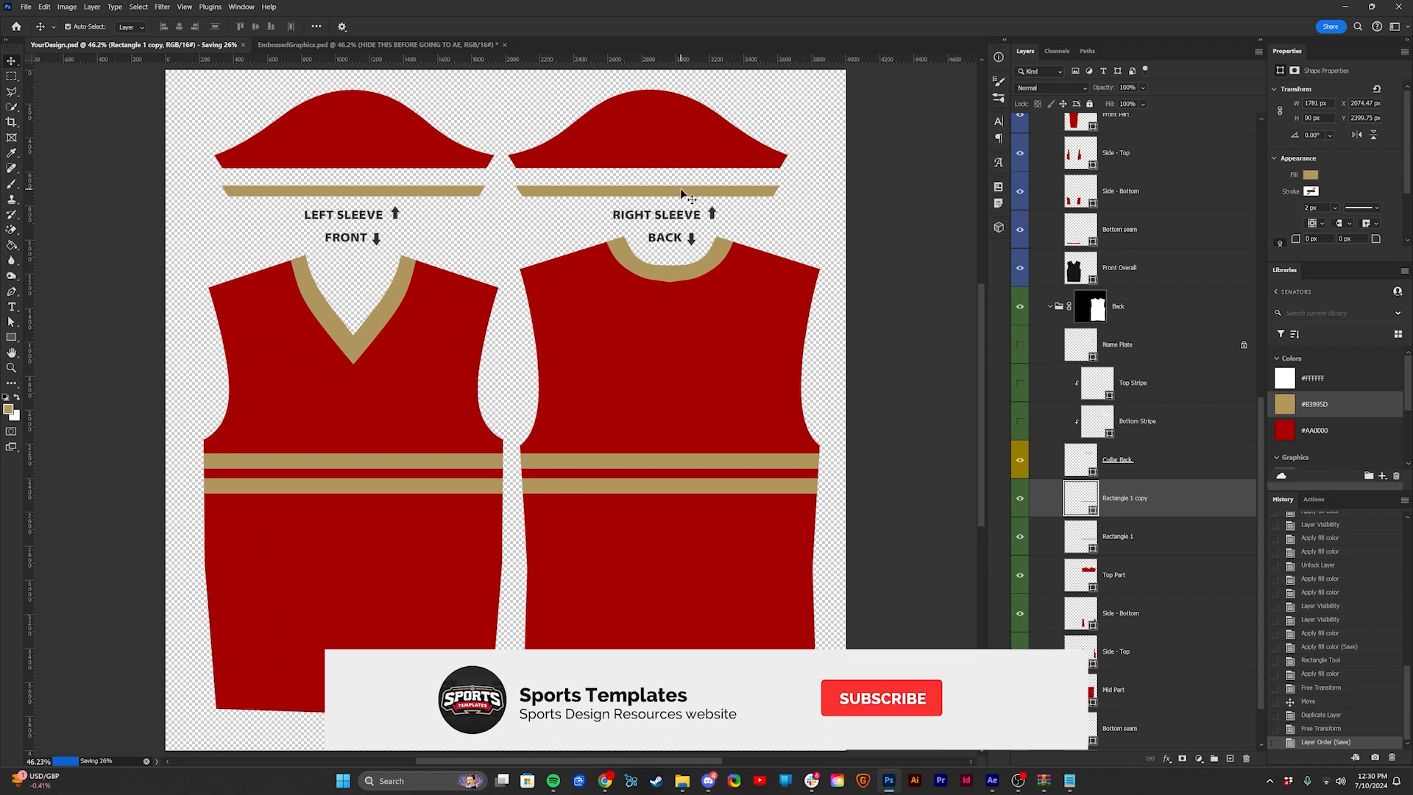
Step: Copy one gold stripe into the Sleeves group above the Sleeve L layer
left_click(664, 156)
scroll(1159, 188, "up", 3)
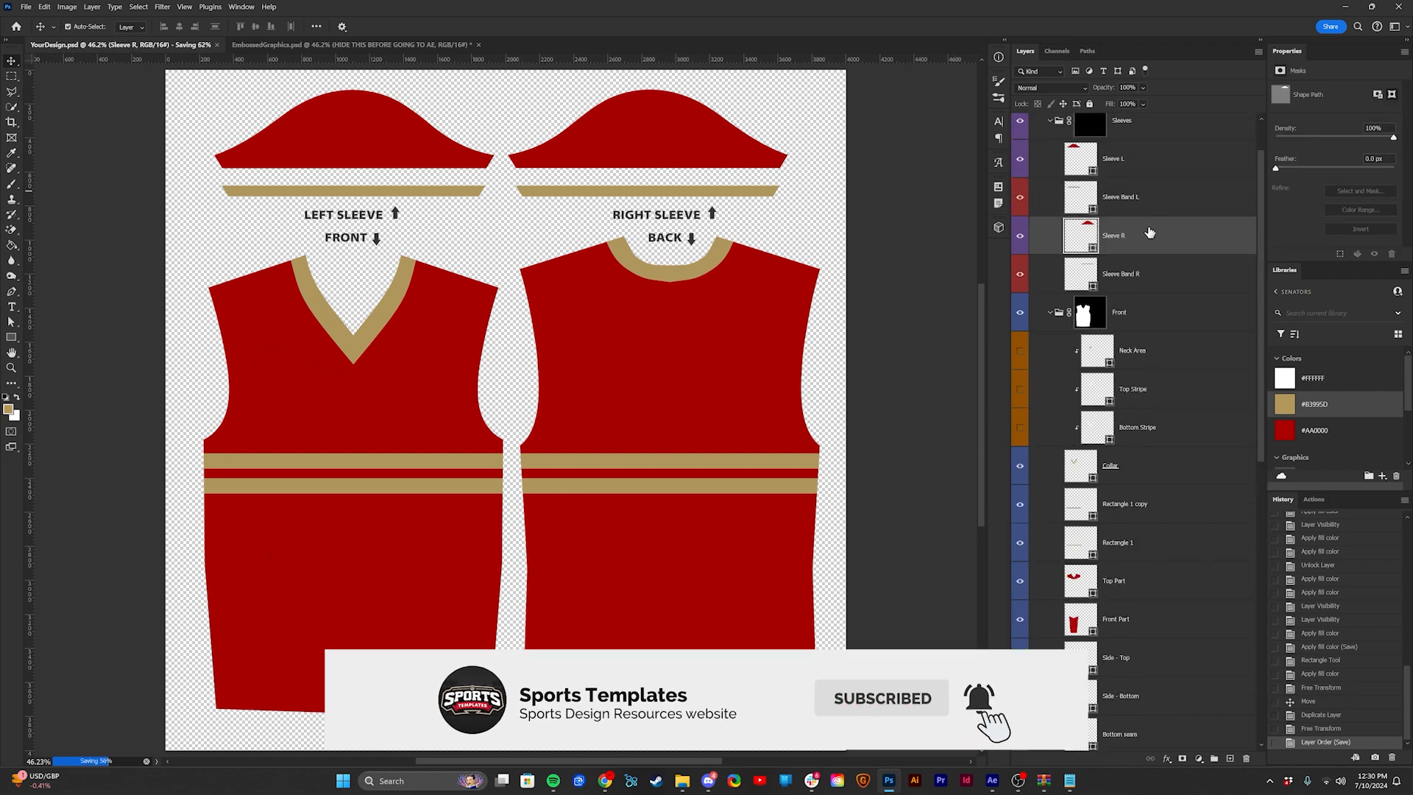
scroll(1162, 254, "up", 1)
left_click(1220, 218)
key("ctrl+v")
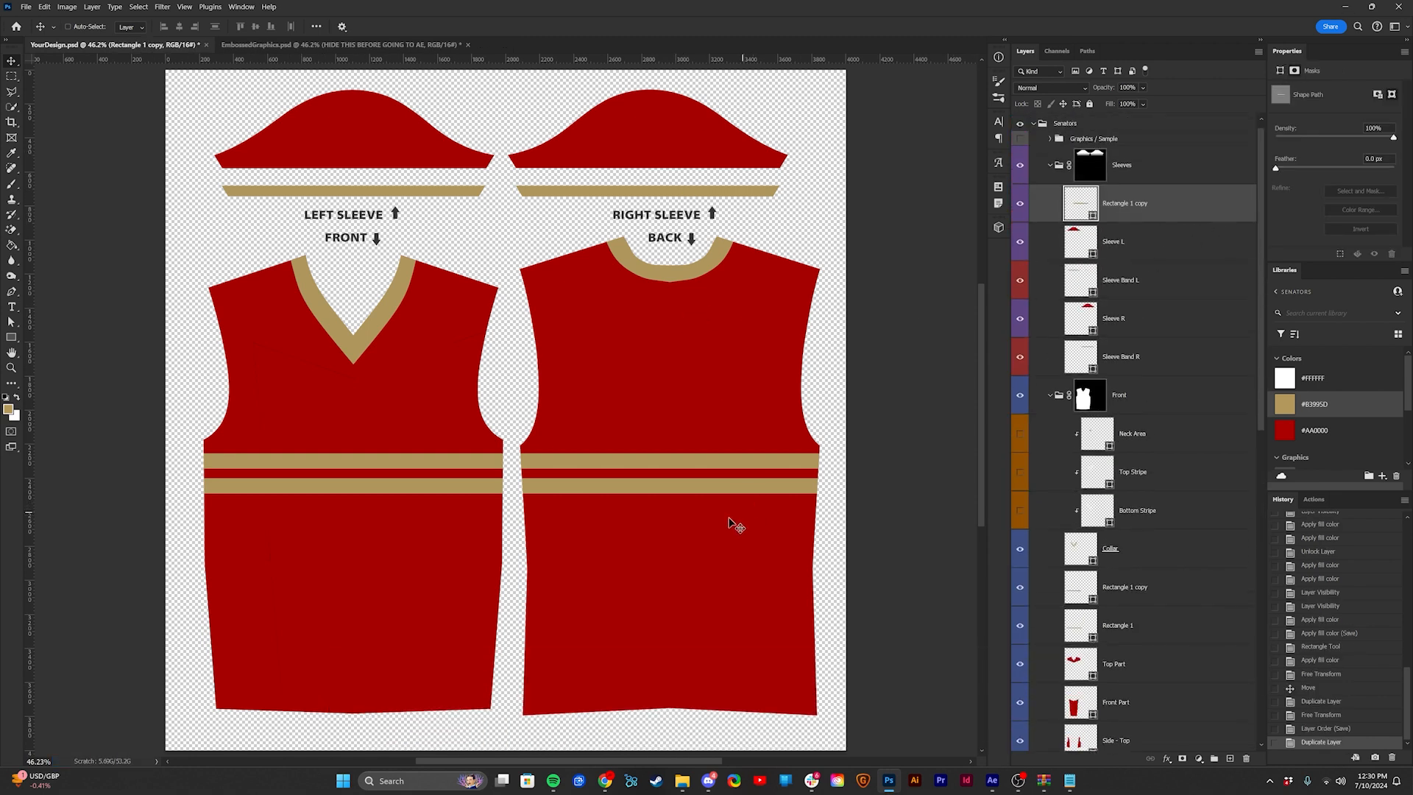
Step: Transform the copied stripe to span both sleeves just above their lower edges, and save the file
key("ctrl+t")
left_click_drag(573, 416, 399, 295)
scroll(349, 140, "up", 5)
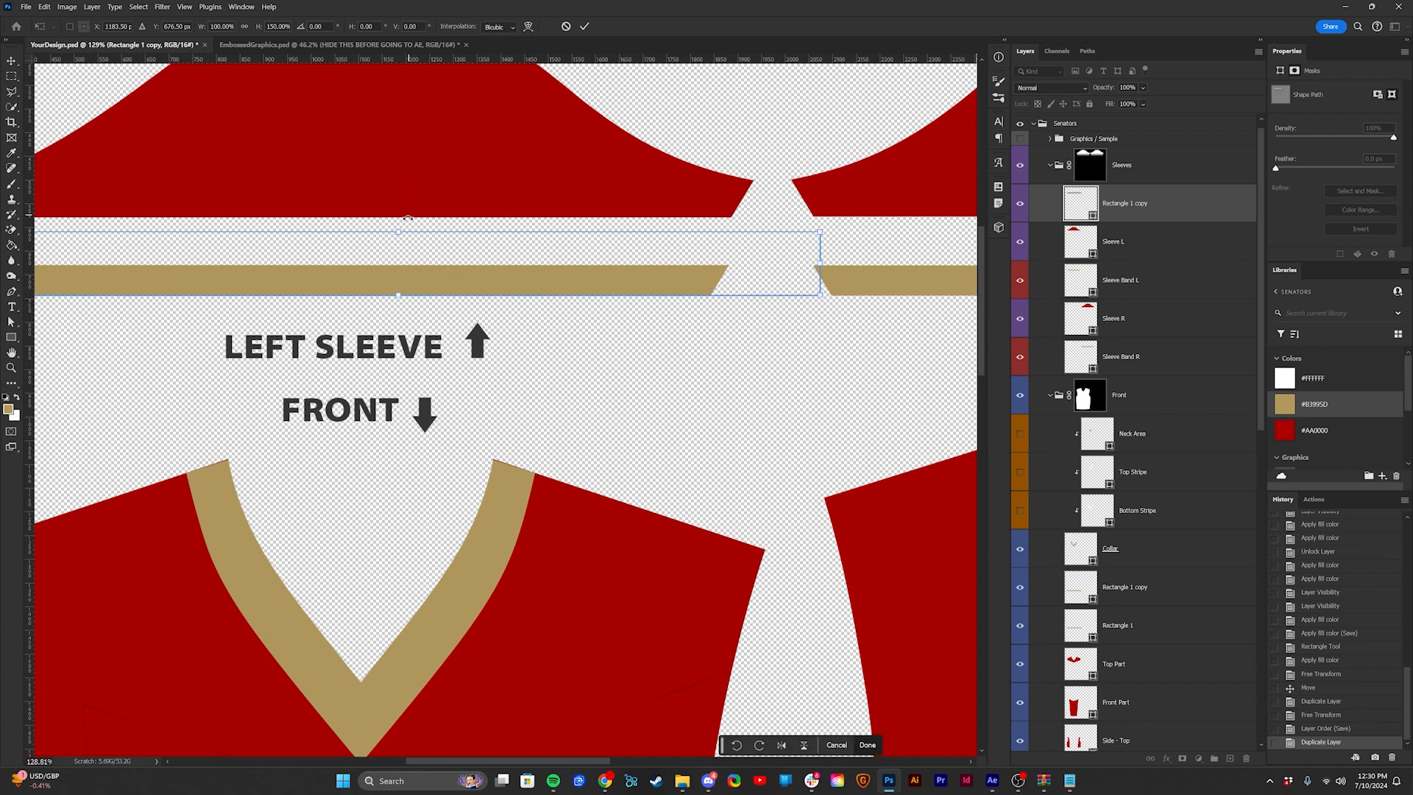
left_click_drag(399, 234, 486, 285)
left_click_drag(475, 291, 867, 309)
key("Return")
key("ctrl+0")
key("ctrl+s")
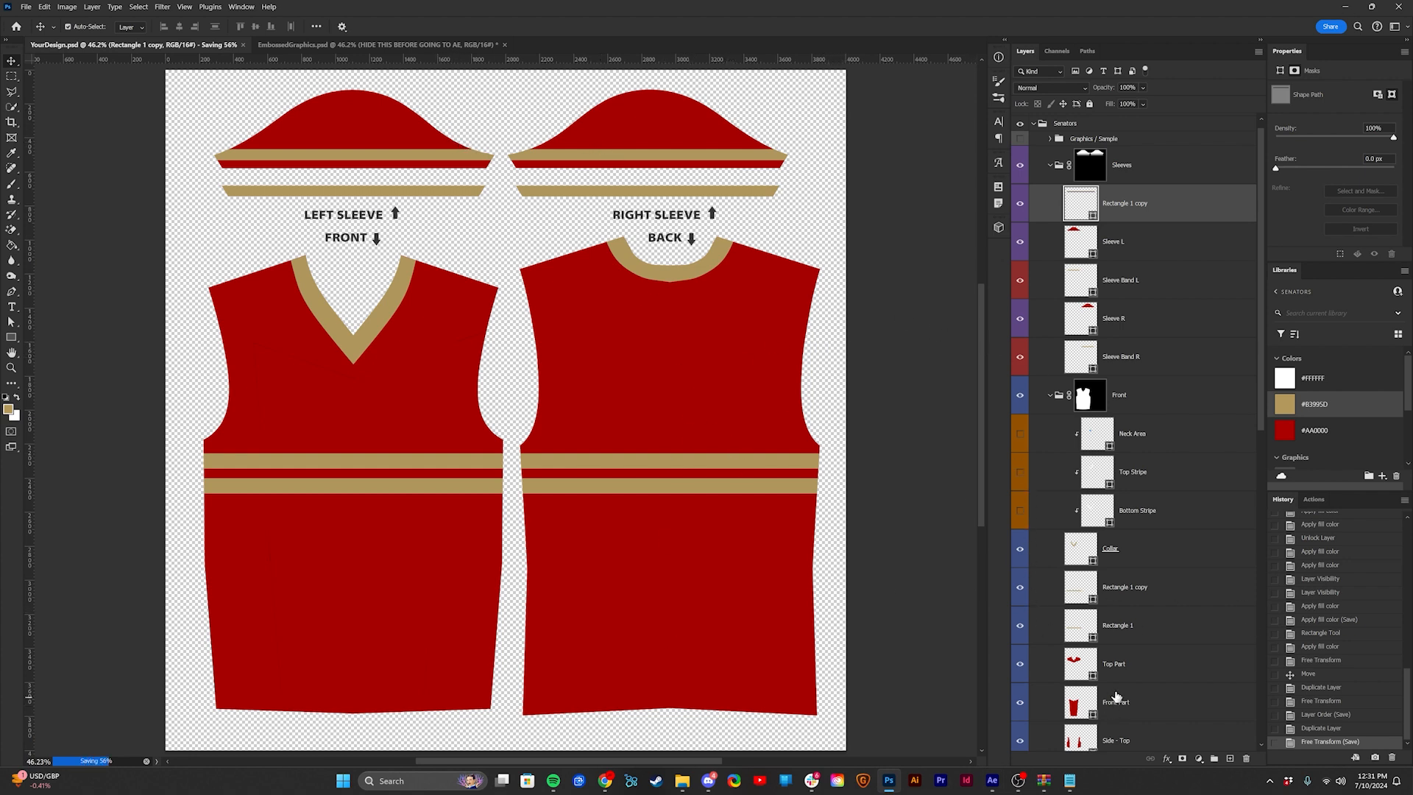
Step: Switch to After Effects, examine the new stripes at 100% on the jersey's front, back and side, and return to Photoshop
left_click(987, 785)
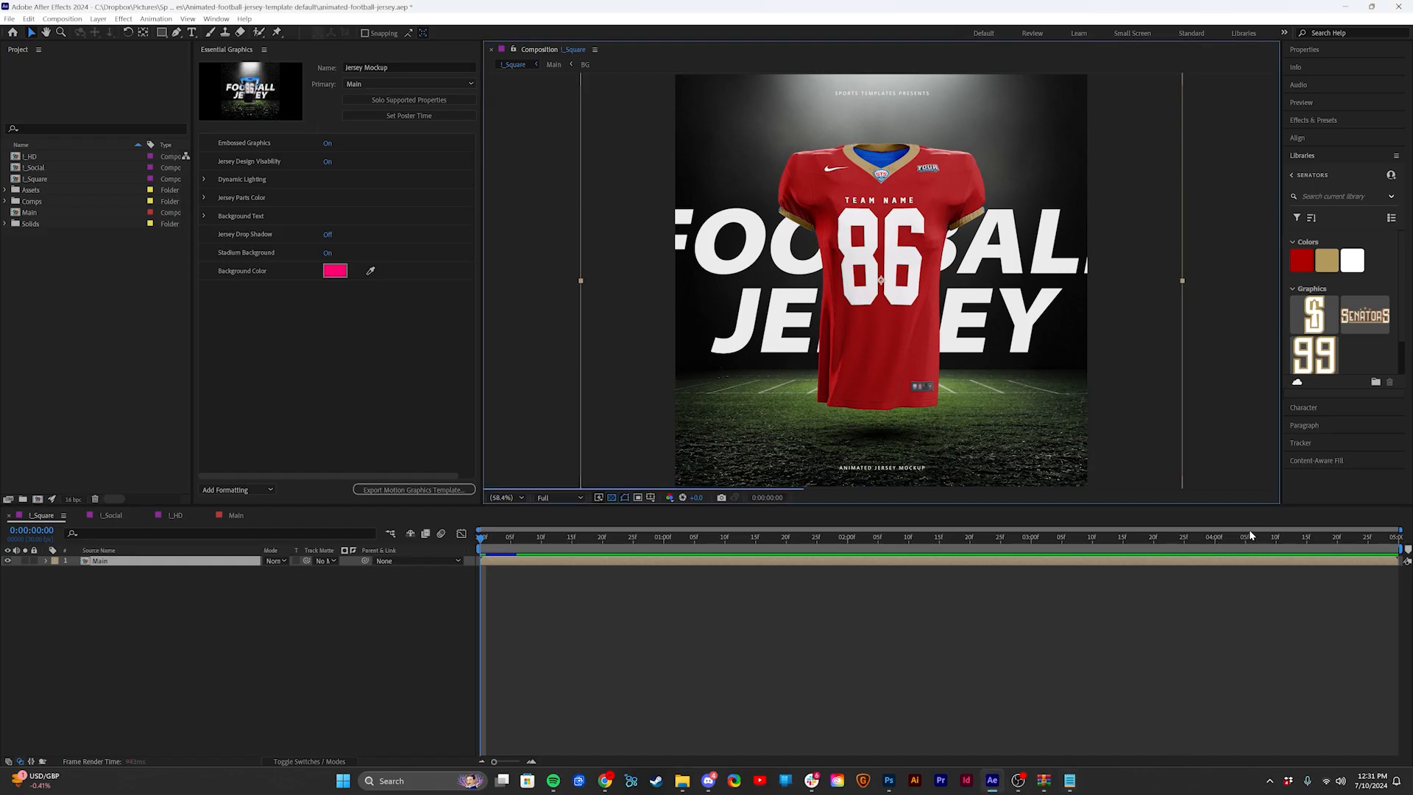
key("slash")
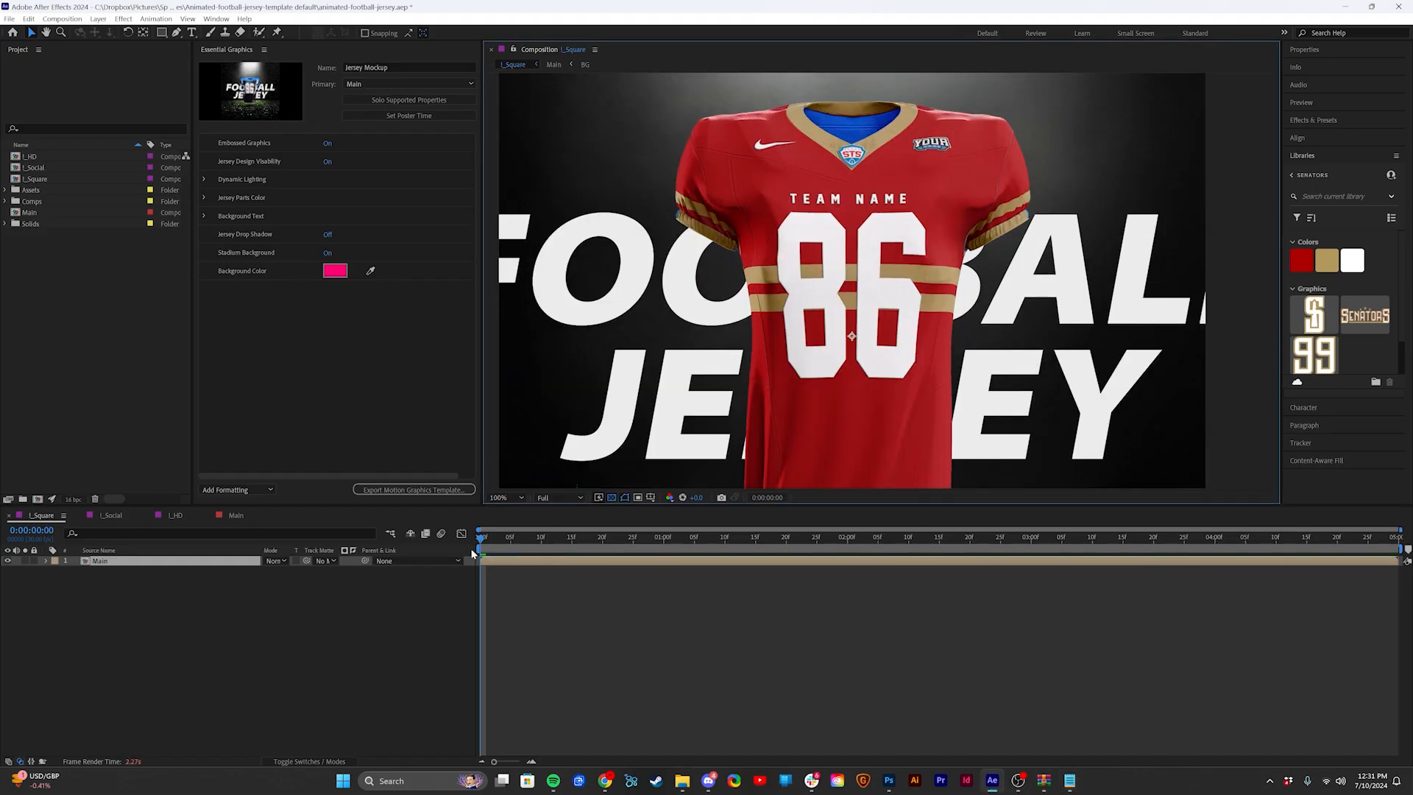
left_click_drag(482, 540, 904, 551)
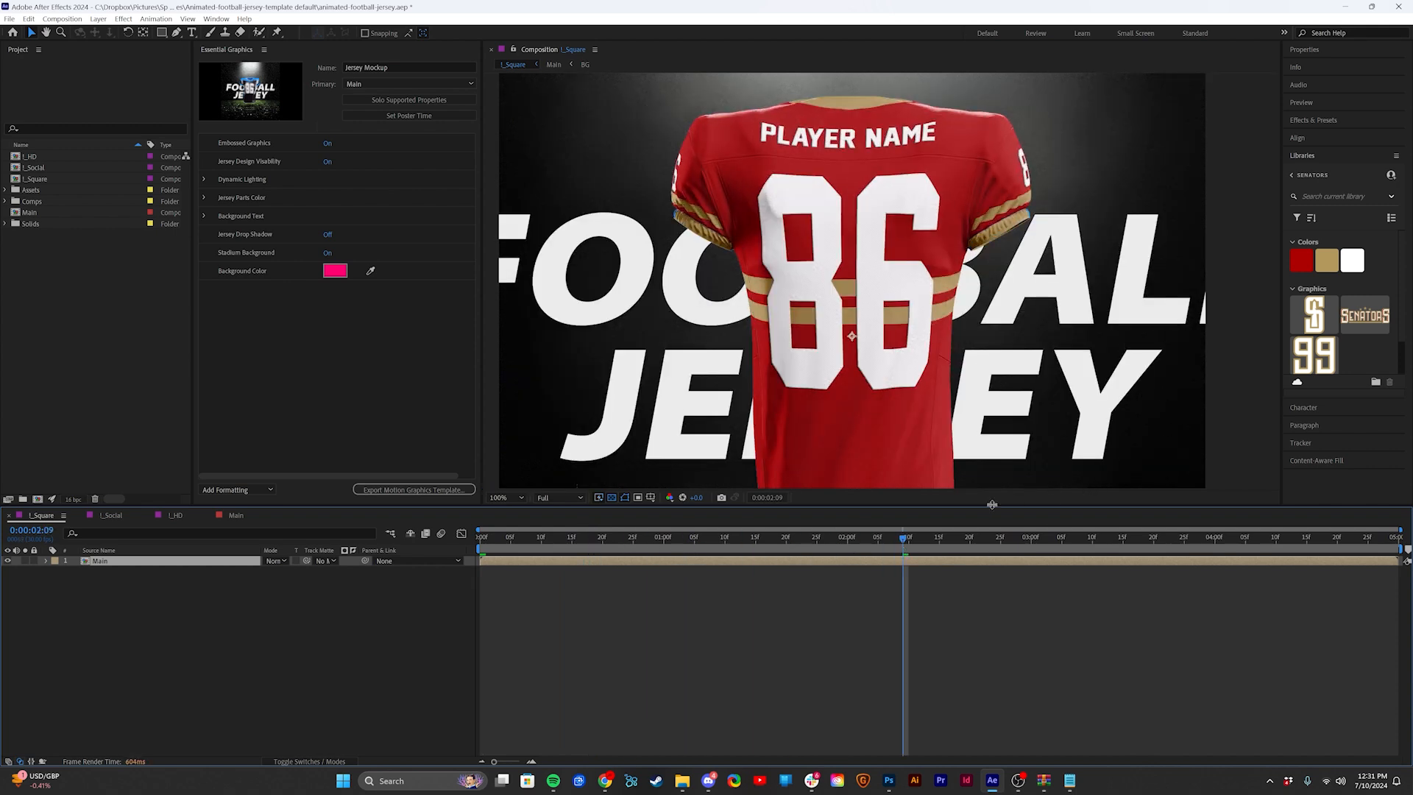
left_click_drag(905, 540, 763, 545)
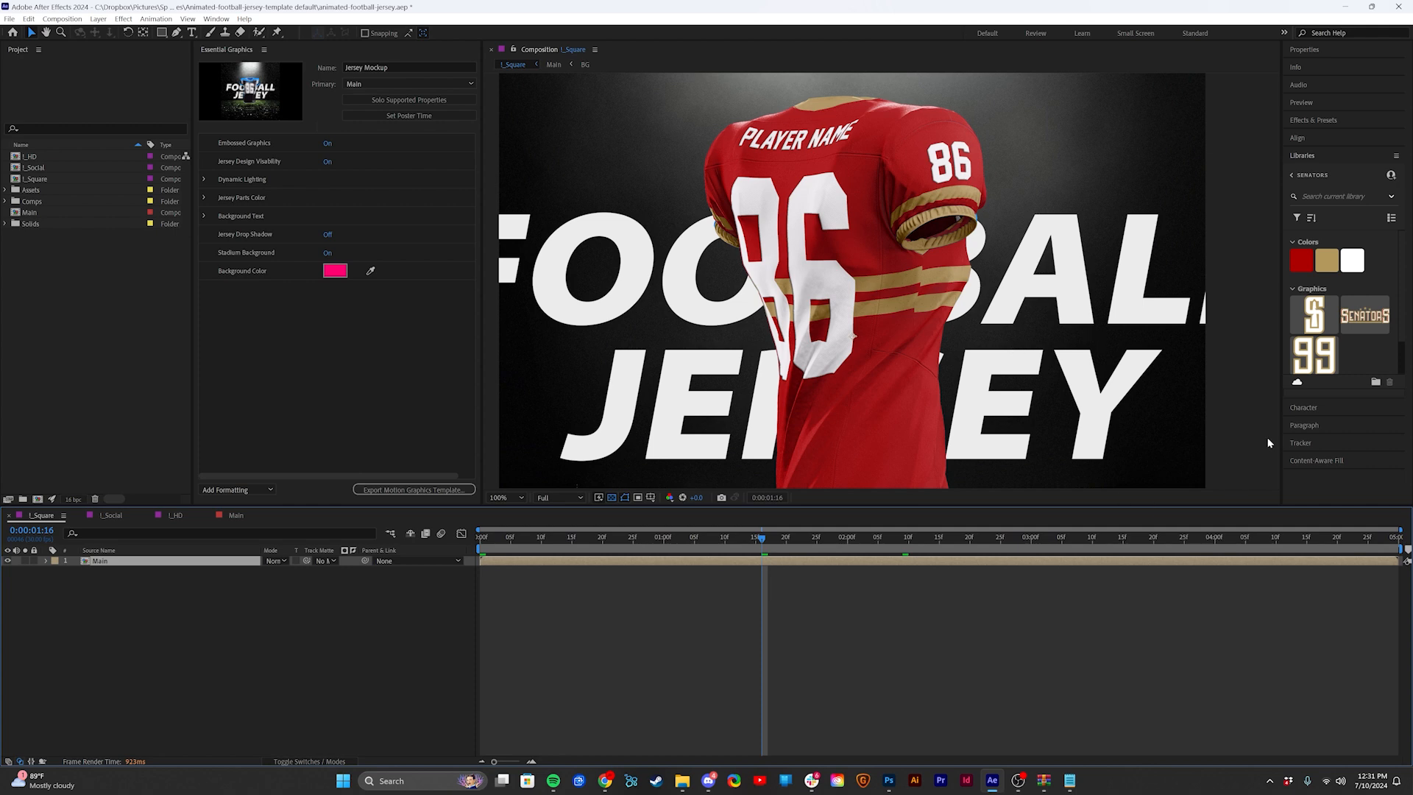
key("alt+Tab")
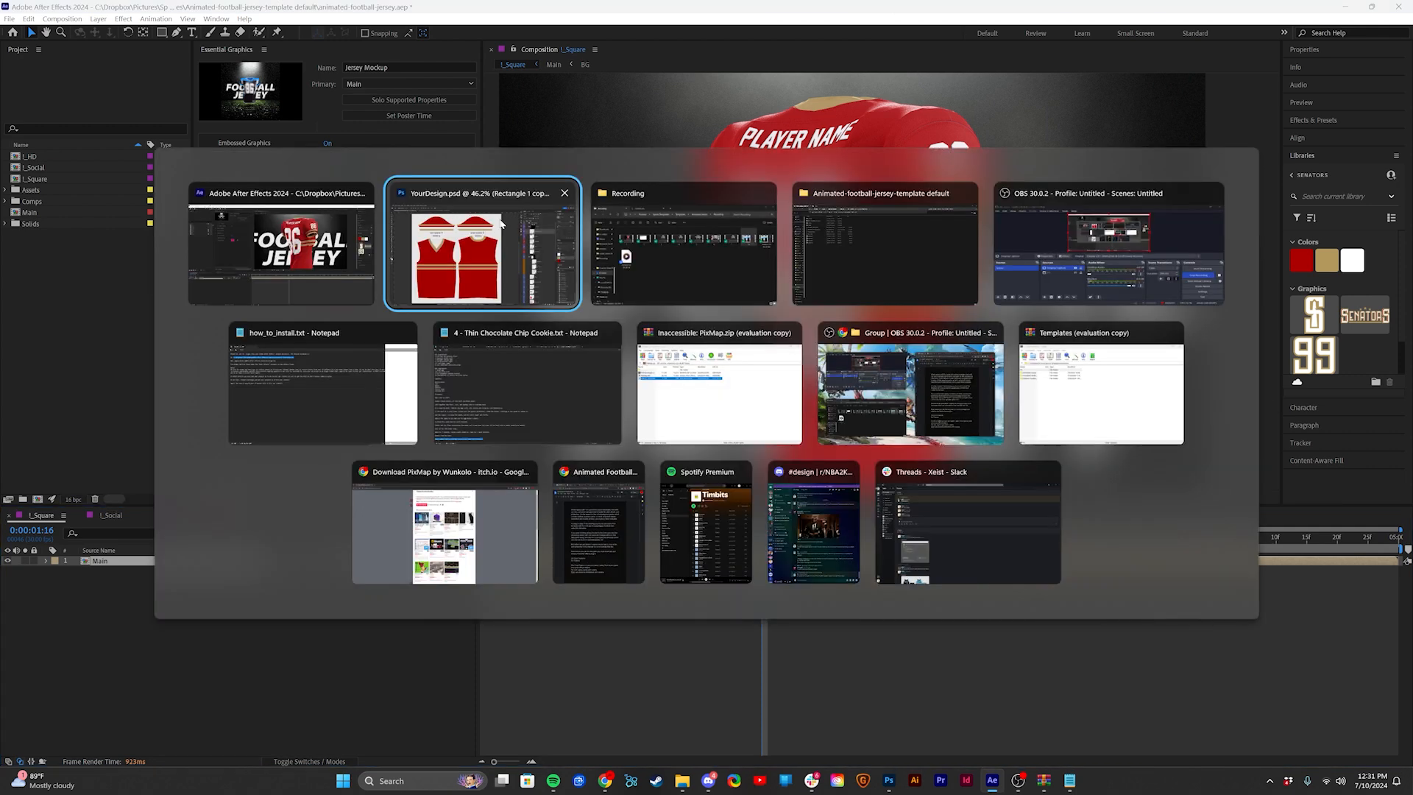
Step: Nudge the two gold stripes on the jersey's back down 18 px, save the file, and switch to After Effects
left_click(621, 456)
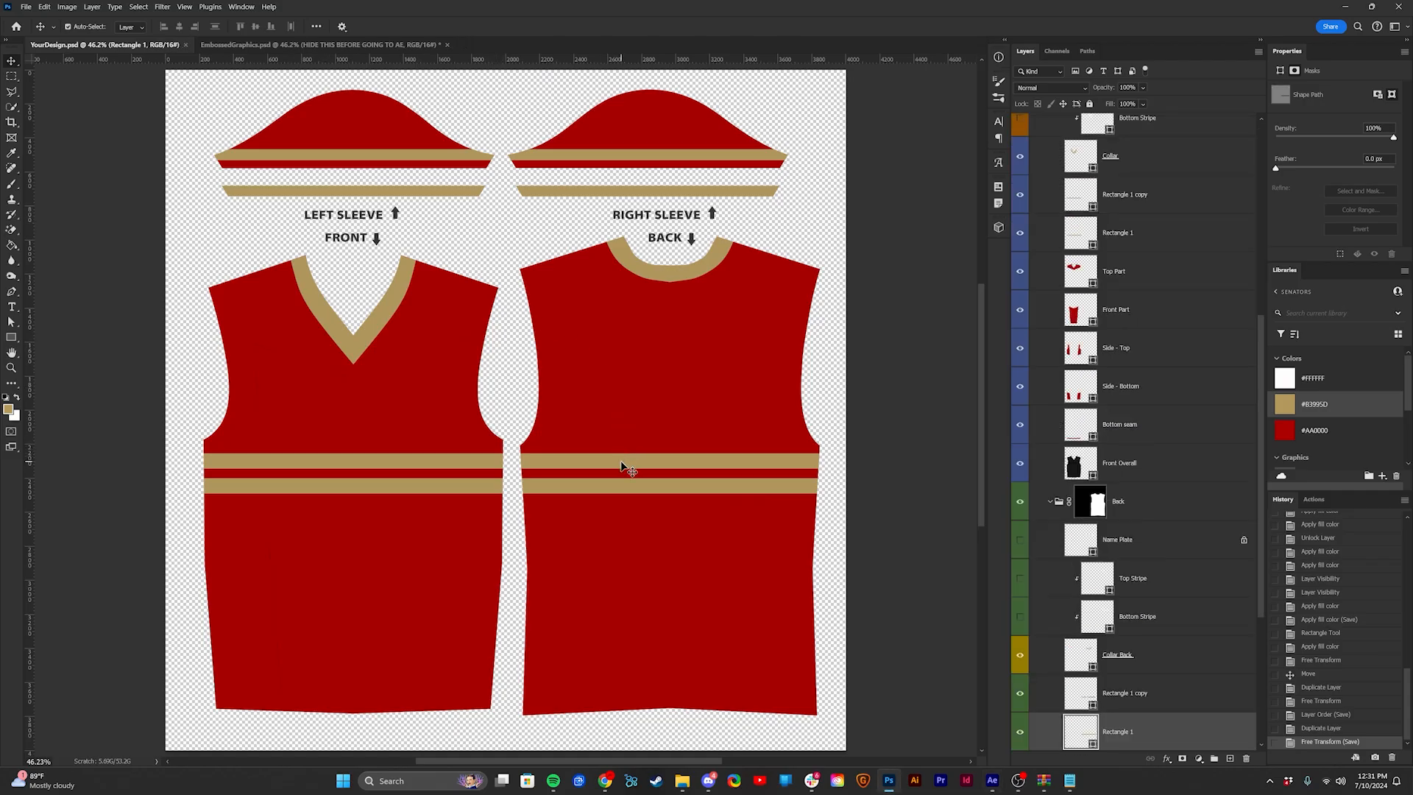
left_click(621, 488, "shift")
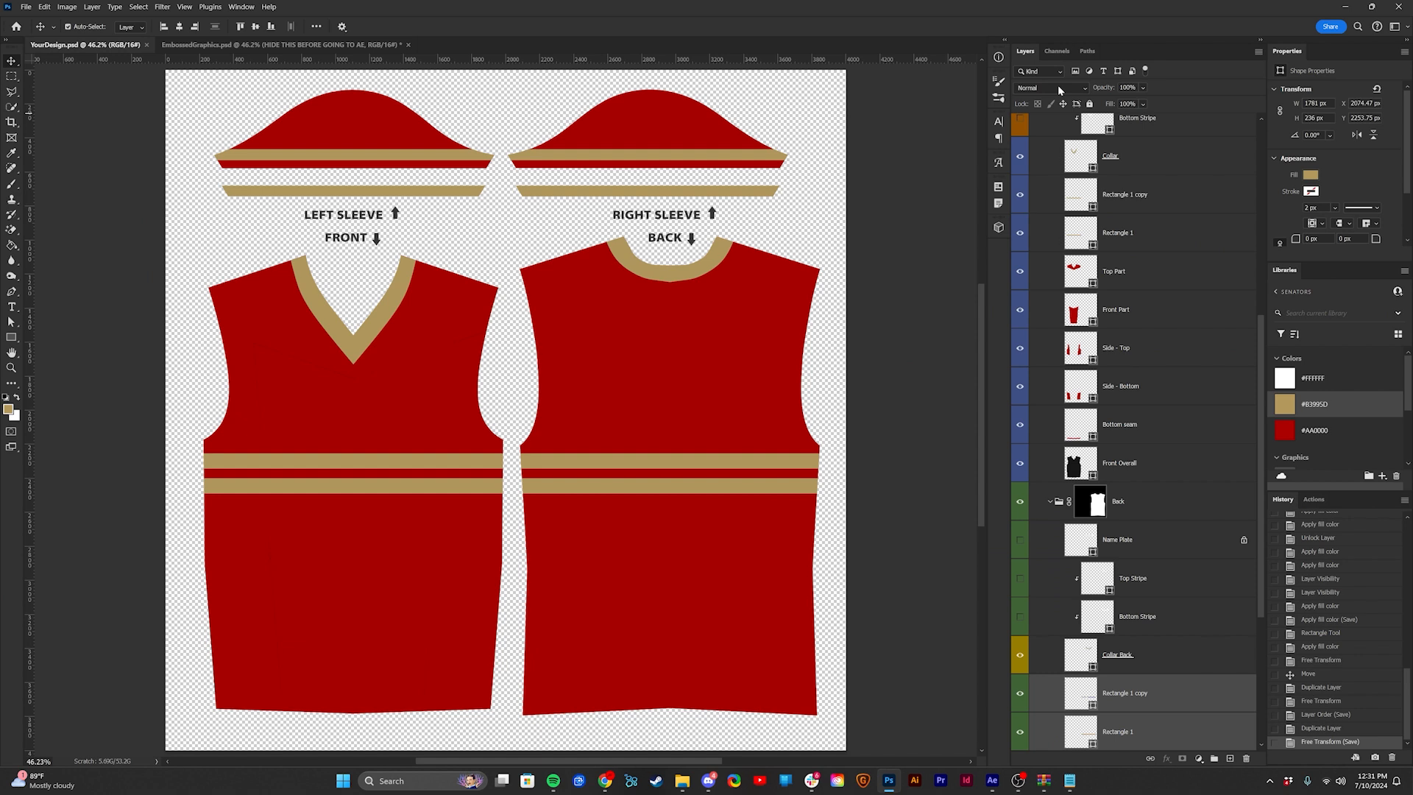
key("Down")
key("Down")
key("Down")
key("Down")
key("Down")
key("Down")
key("Down")
key("Down")
key("Down")
key("Down")
key("Down")
key("Down")
key("Down")
key("Down")
key("Down")
key("Down")
key("Down")
key("Down")
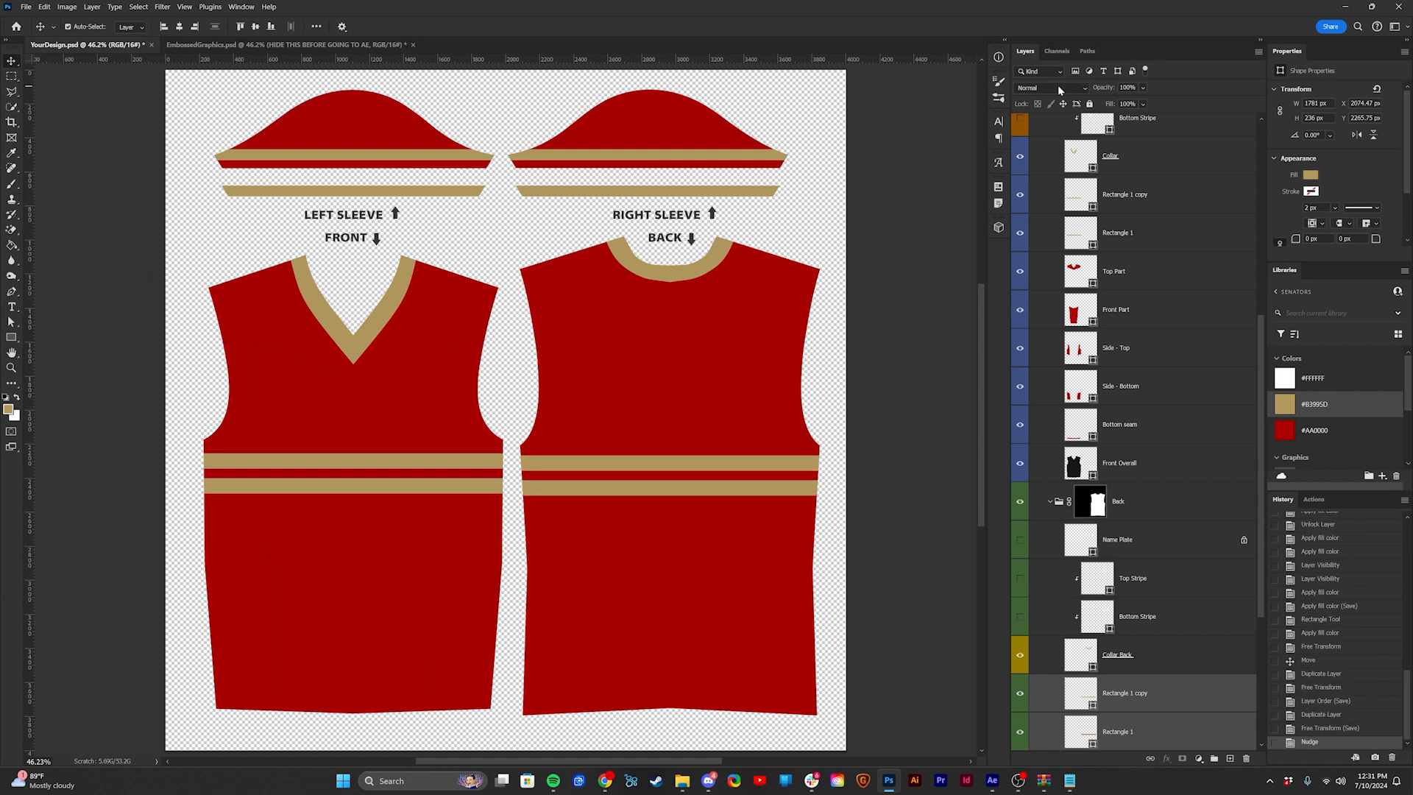
key("ctrl+s")
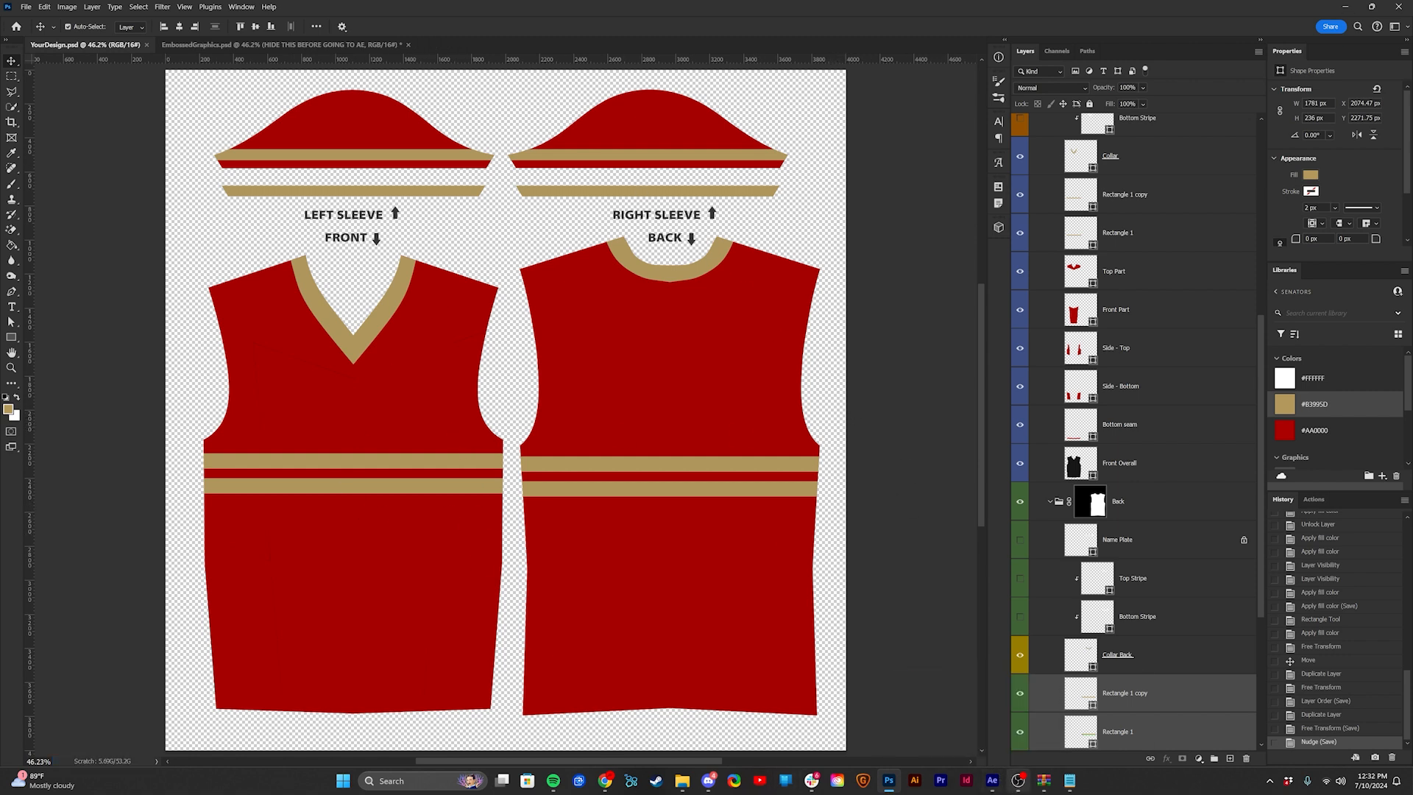
left_click(993, 781)
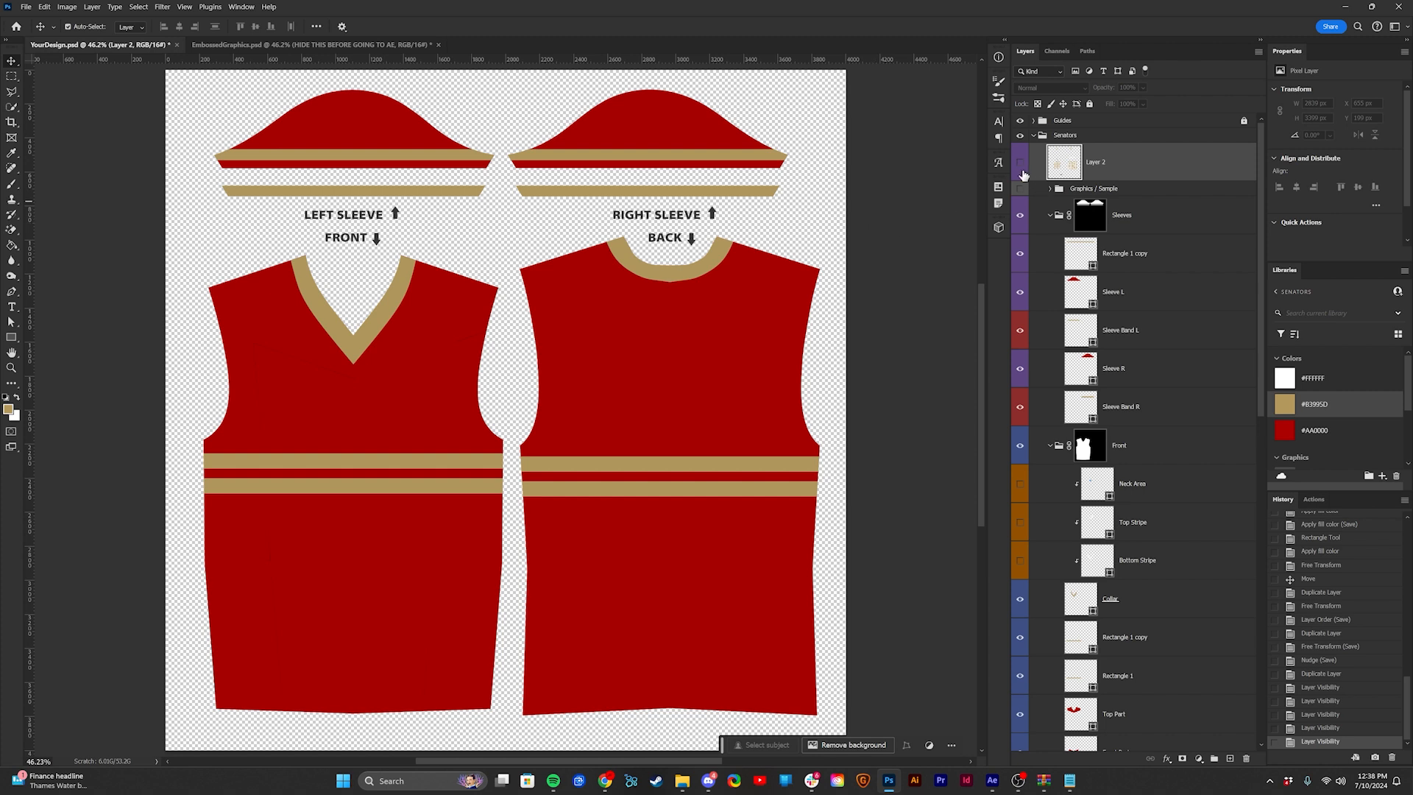
Step: Preview the finished graphics in Layer 2, look over the library graphics, and compare with EmbossedGraphics.psd in Photoshop
left_click(1019, 162)
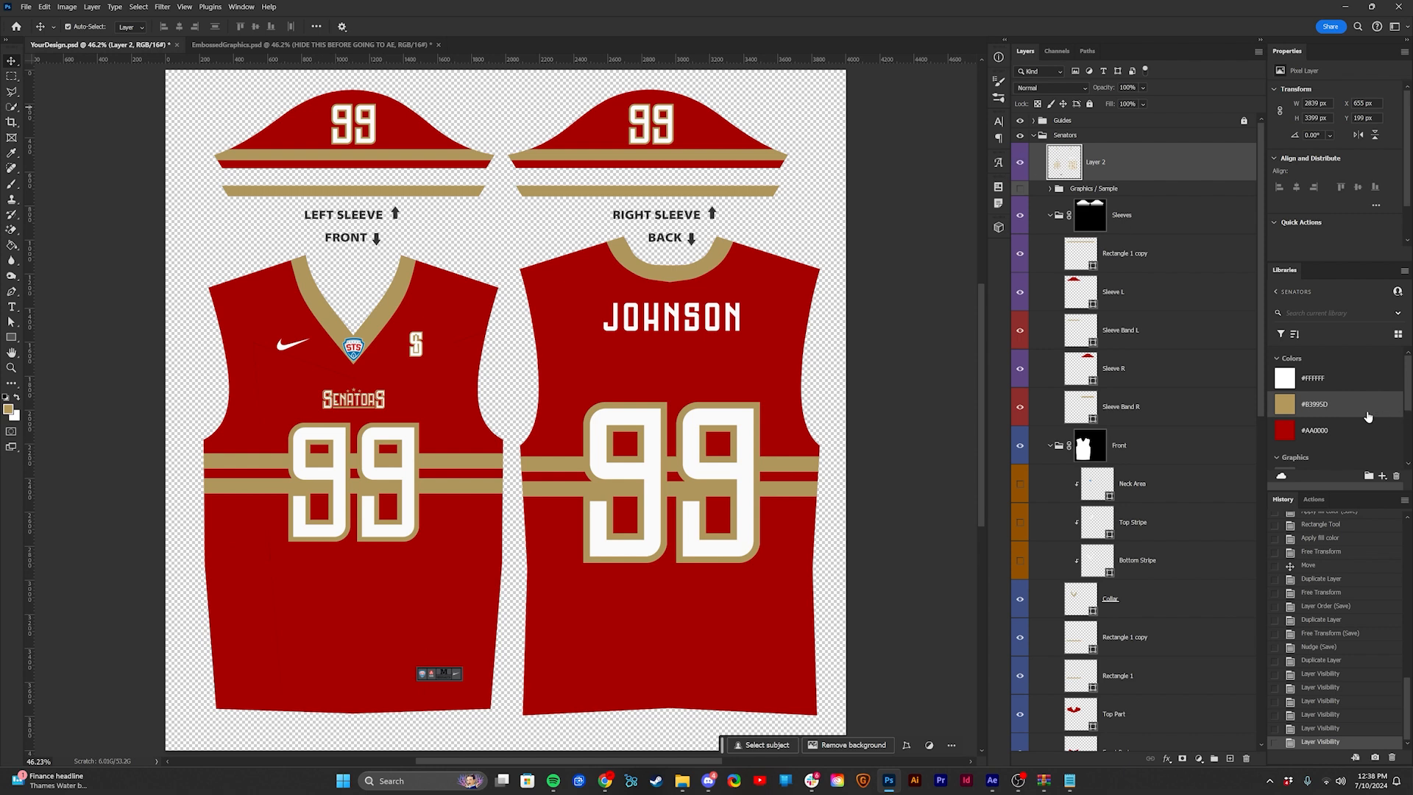
scroll(1367, 416, "down", 3)
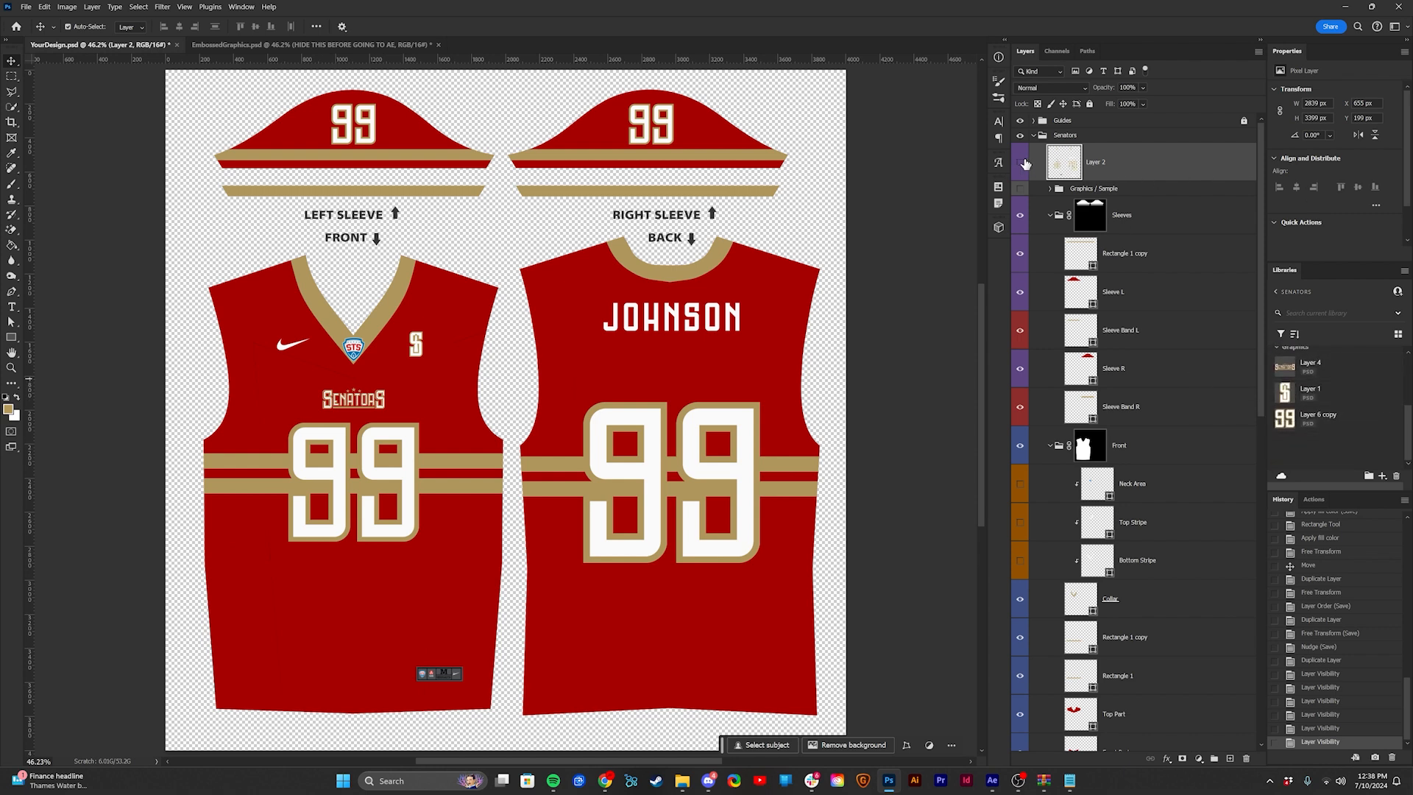
left_click(1022, 162)
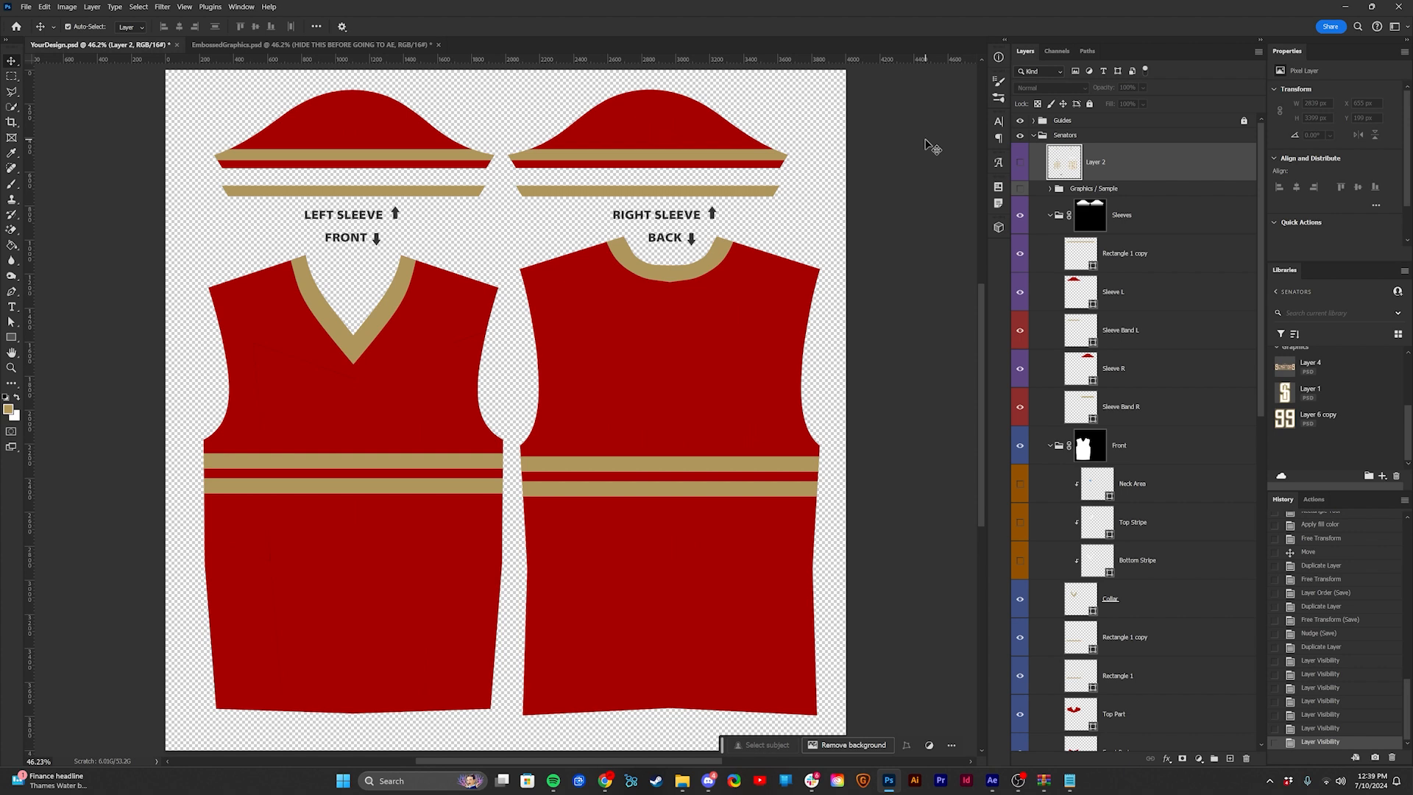
left_click(267, 45)
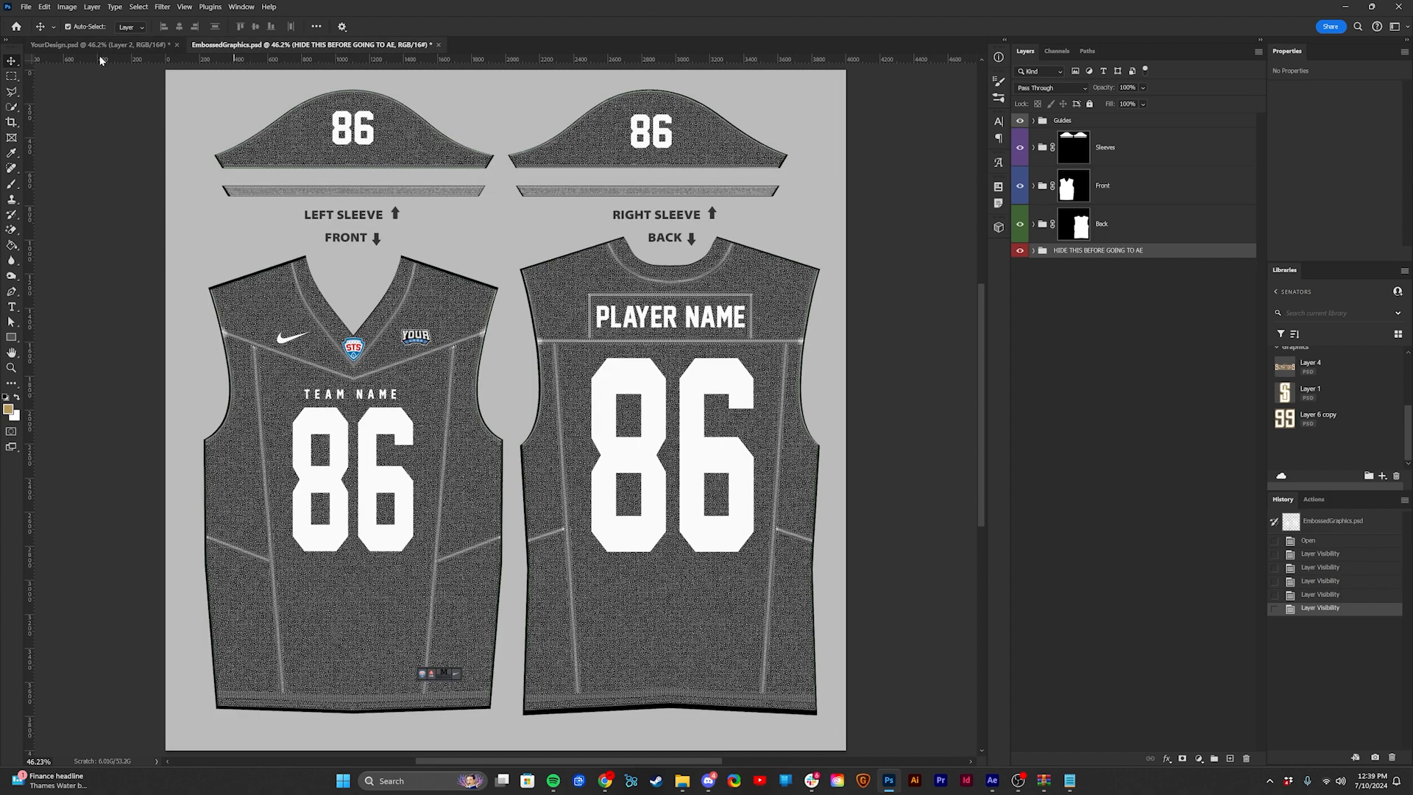
left_click(62, 47)
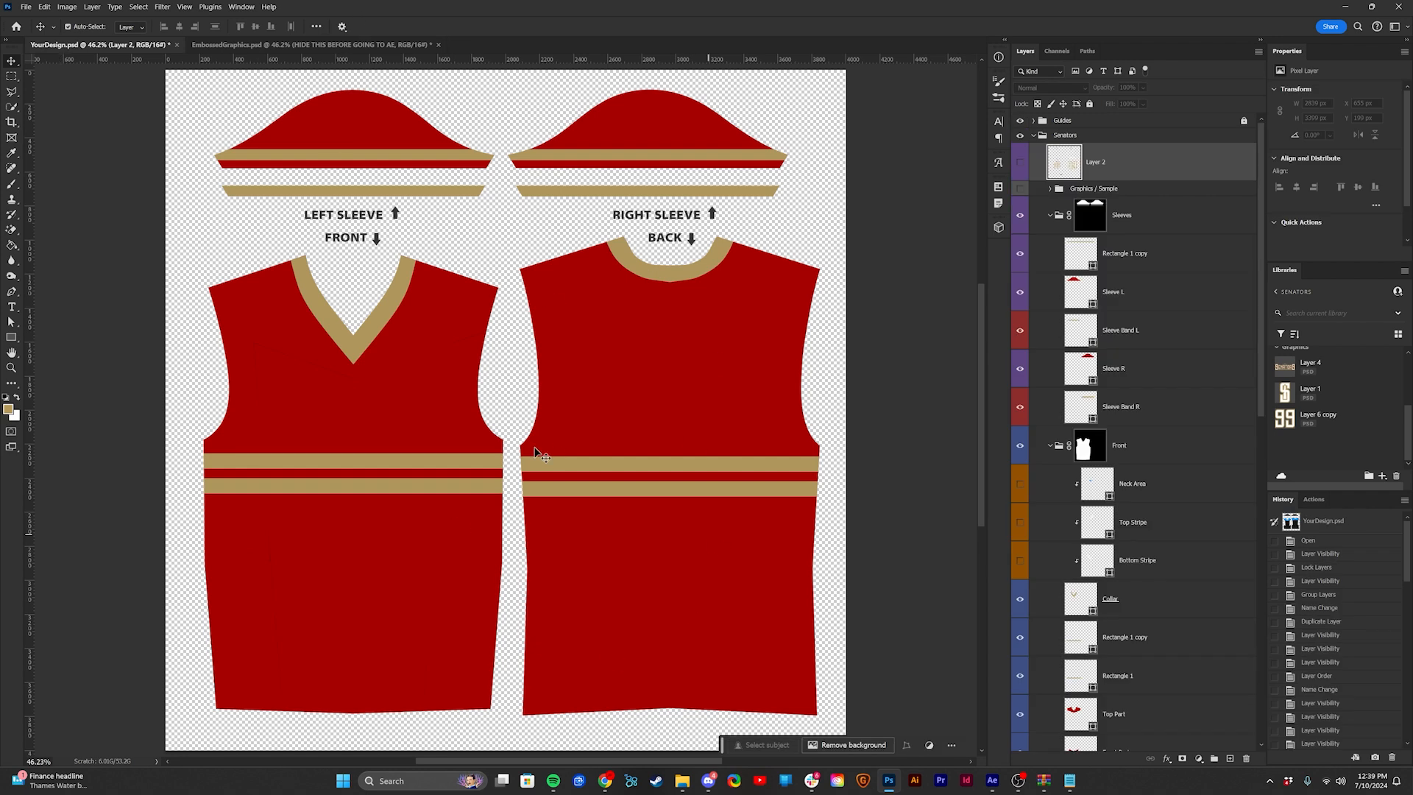
Step: Show Layer 2 at 53% opacity and place the library's 99 graphic over its front number, scaled to 73.38%
left_click(1020, 171)
left_click_drag(1107, 87, 1072, 88)
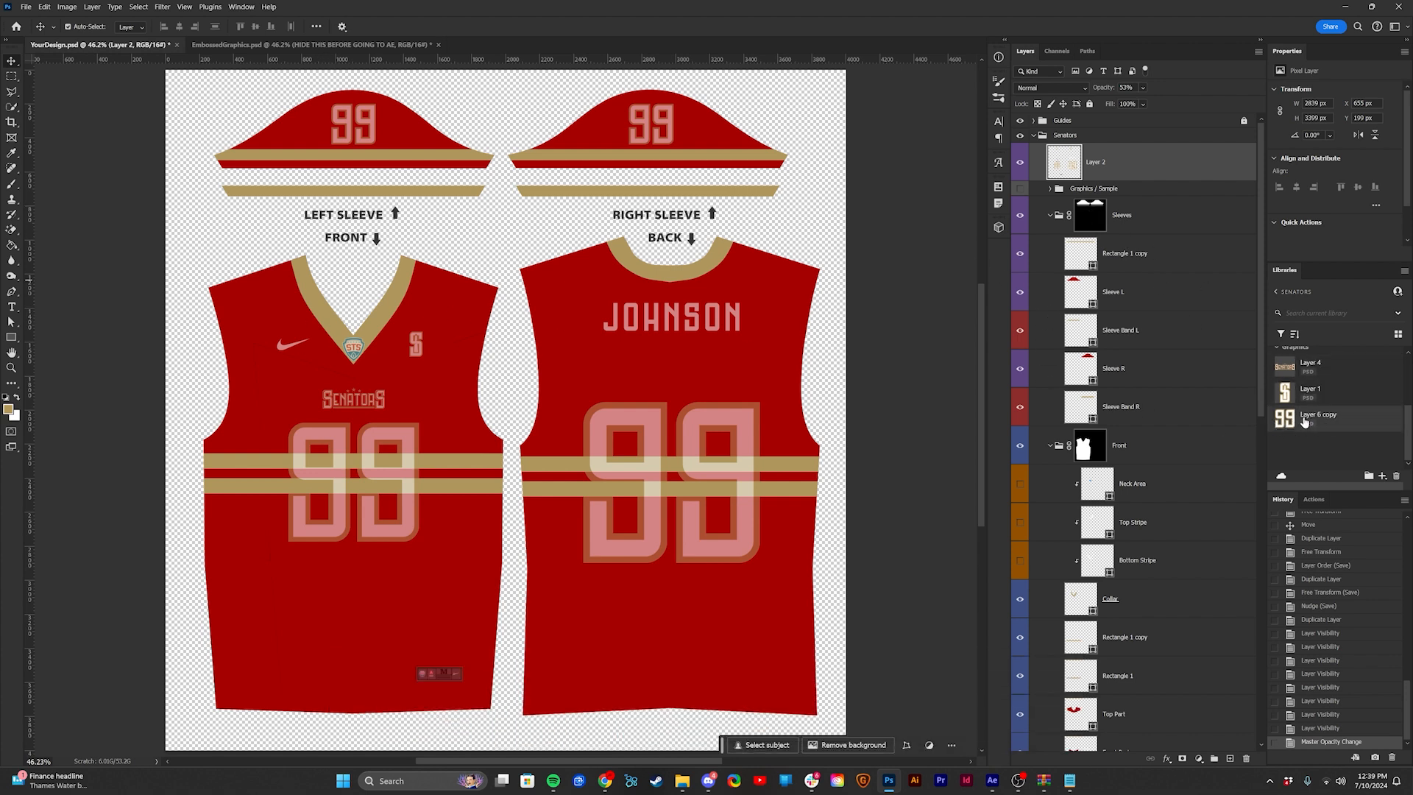
left_click_drag(1304, 423, 1177, 187)
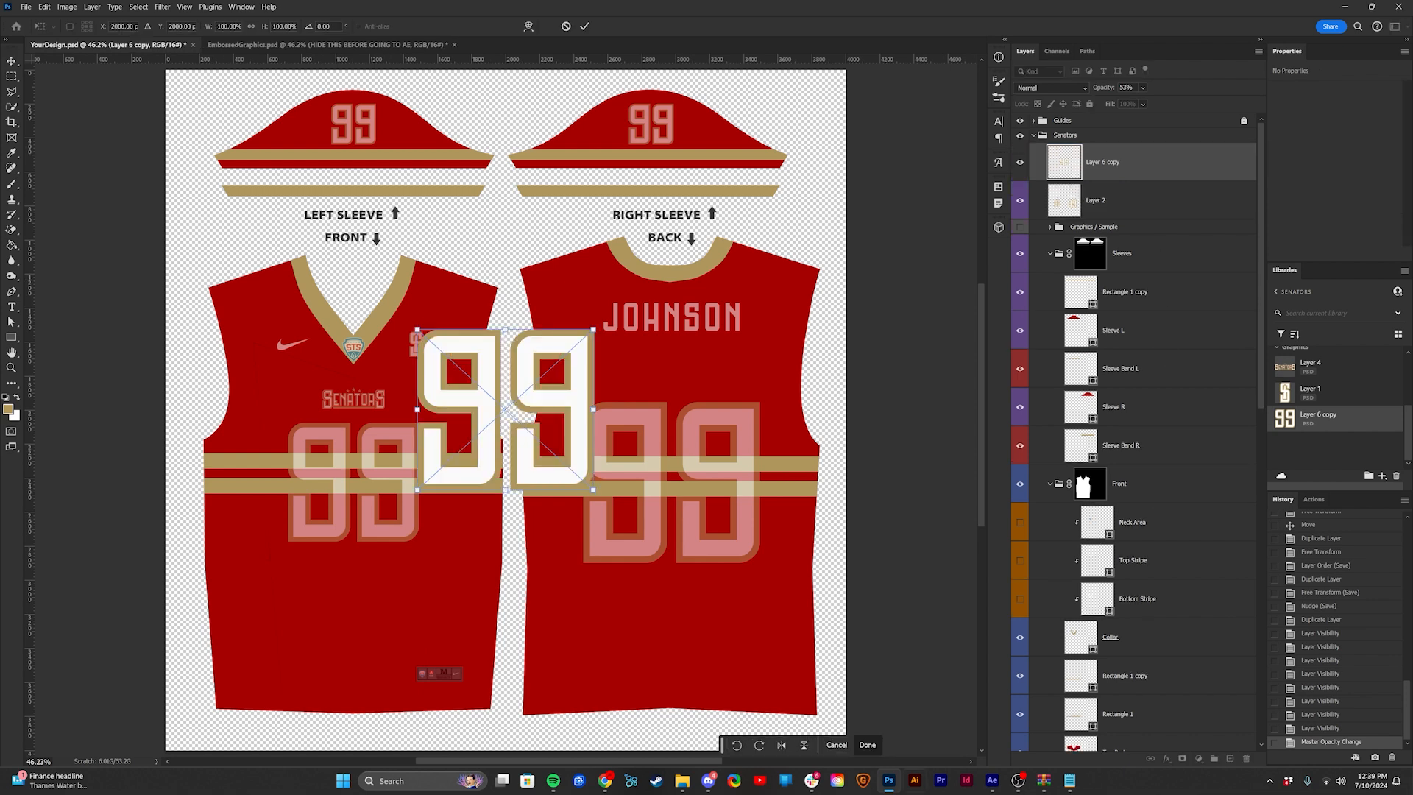
left_click_drag(508, 379, 368, 442)
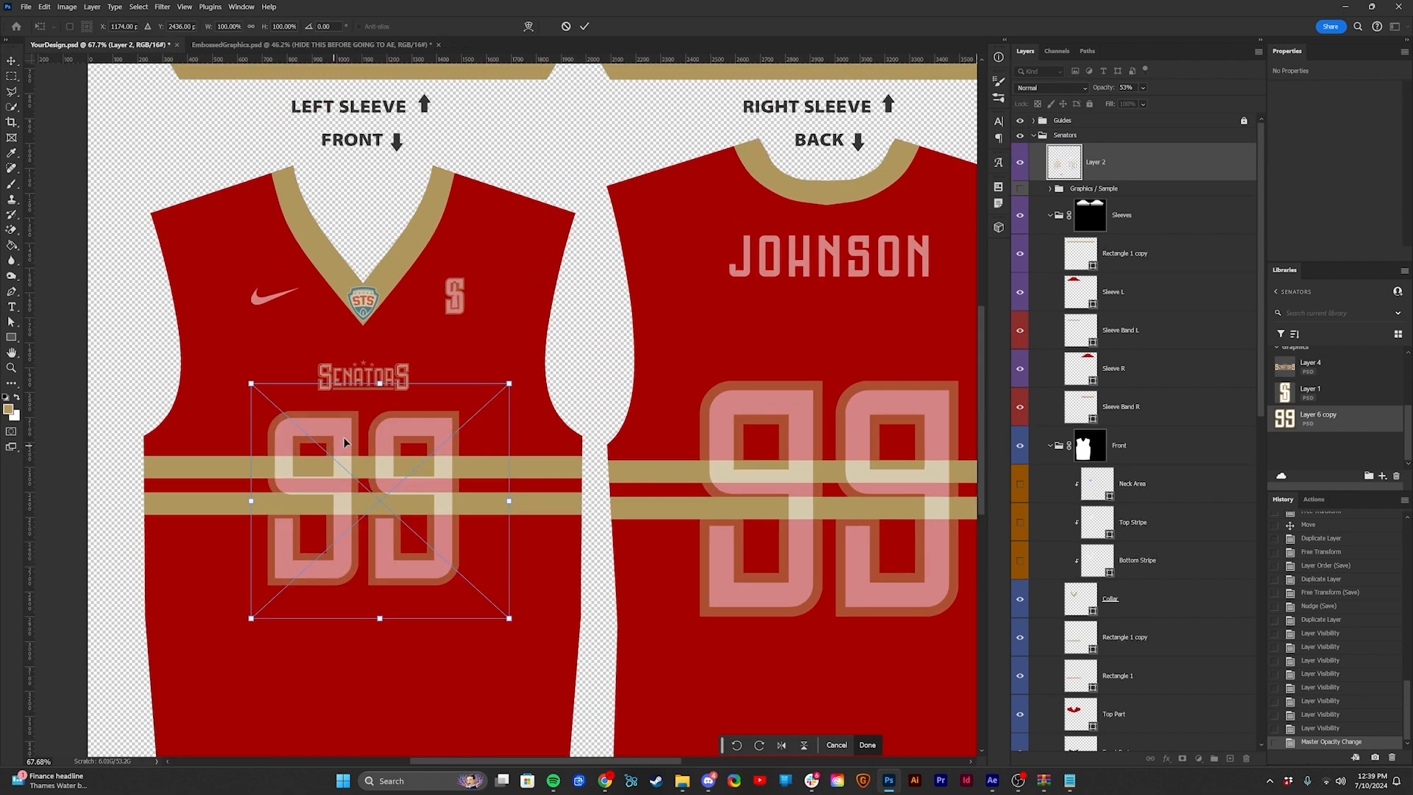
scroll(395, 376, "up", 2)
left_click_drag(391, 368, 374, 407)
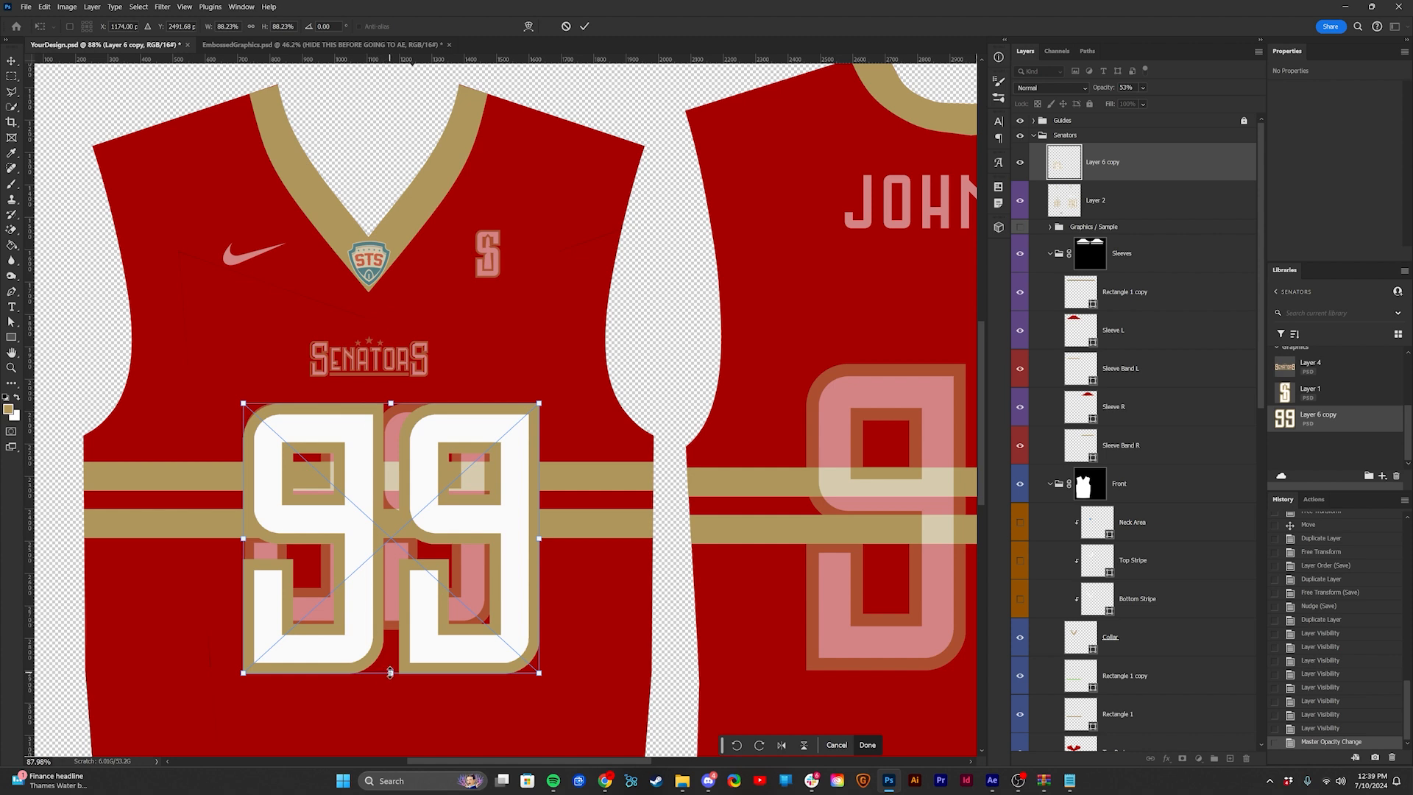
left_click_drag(391, 671, 391, 630)
left_click_drag(404, 524, 382, 525)
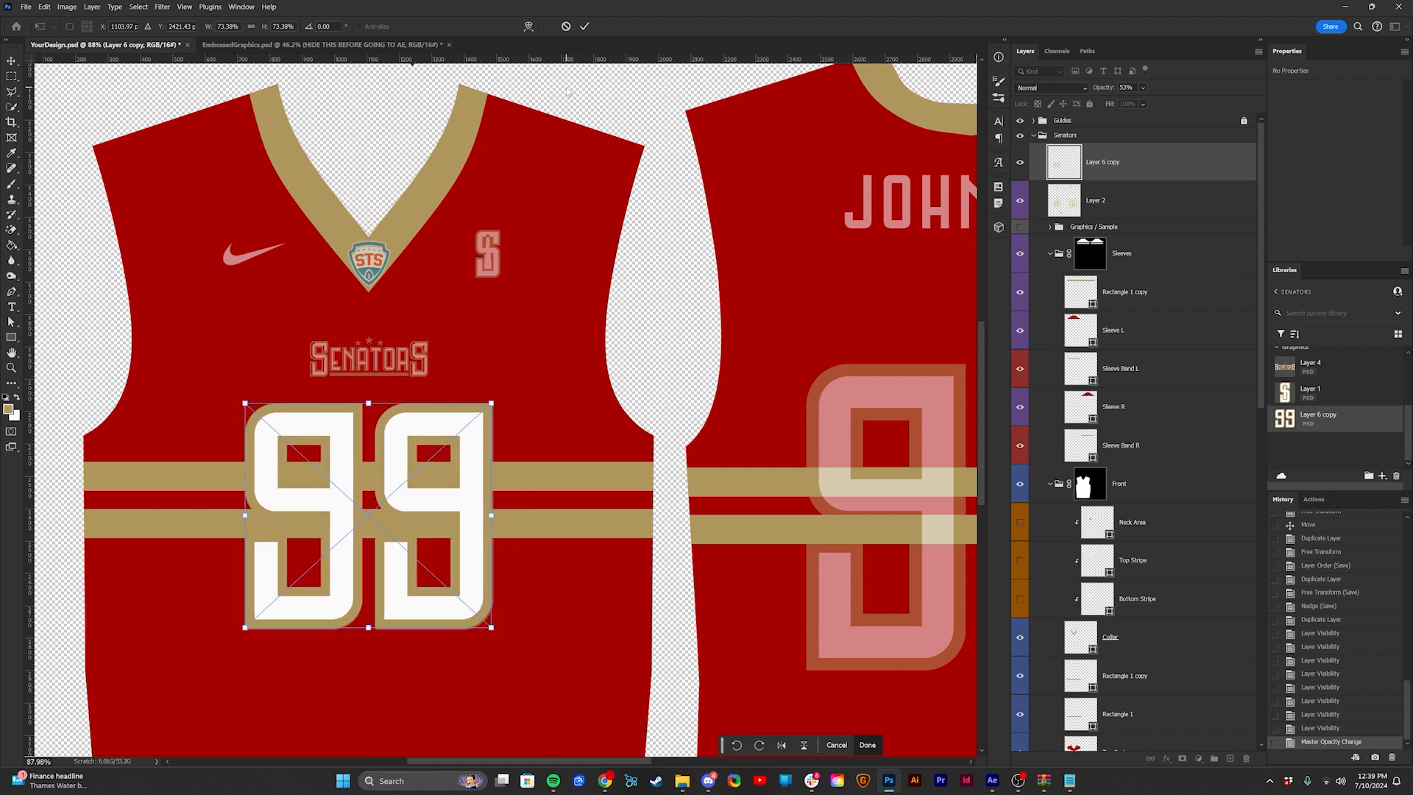
key("Return")
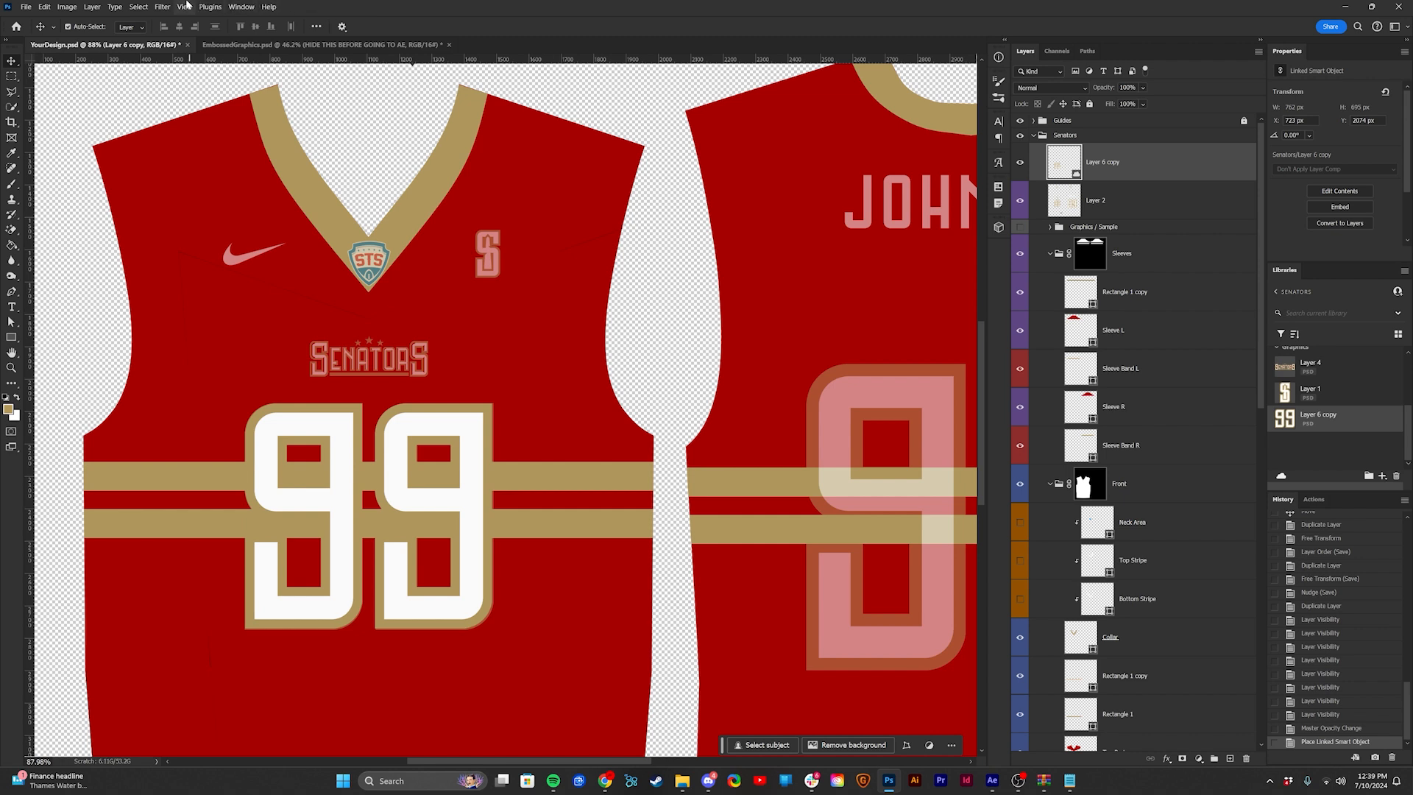
Step: Check the Smart Guides display option and test the snapping of the front 99 against the reference number
left_click(184, 6)
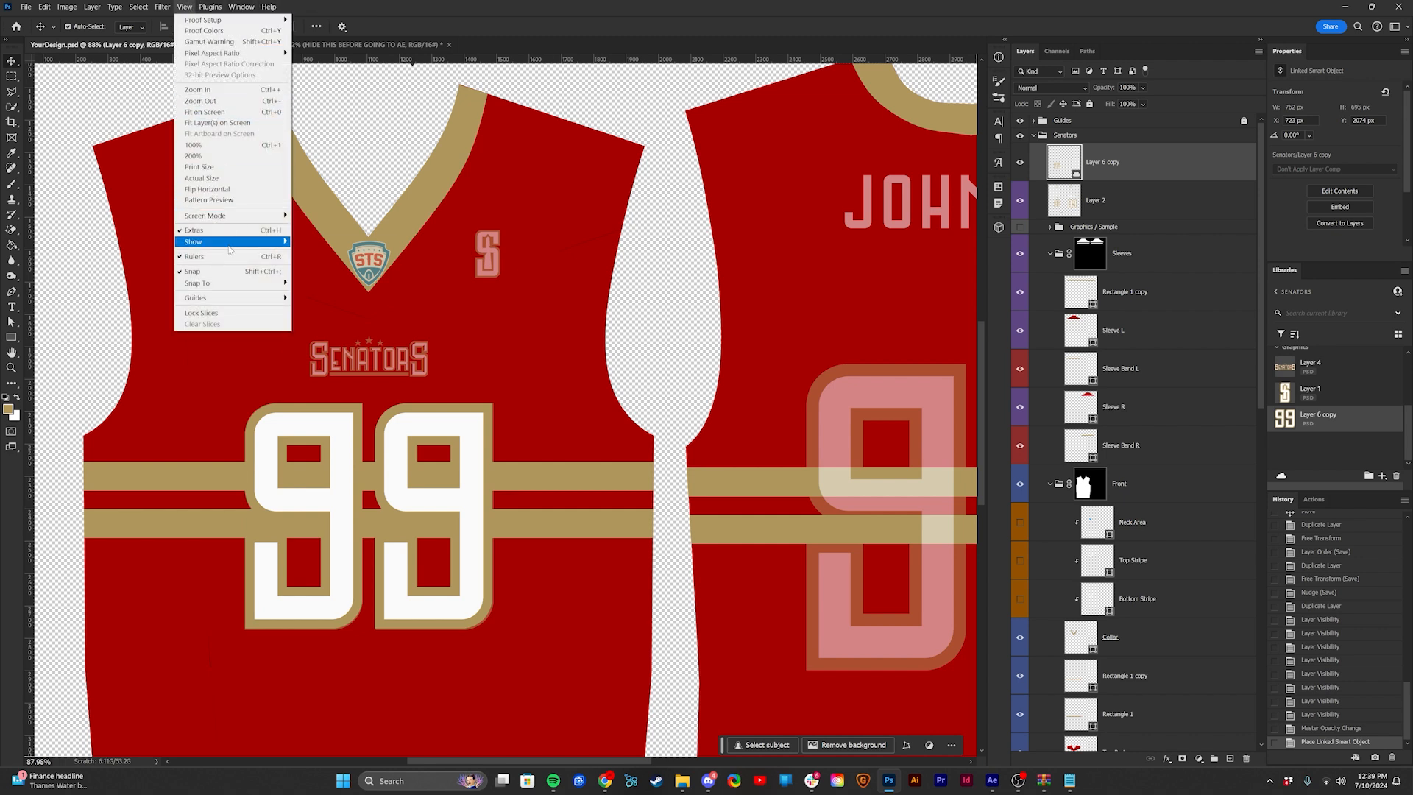
mouse_move(256, 246)
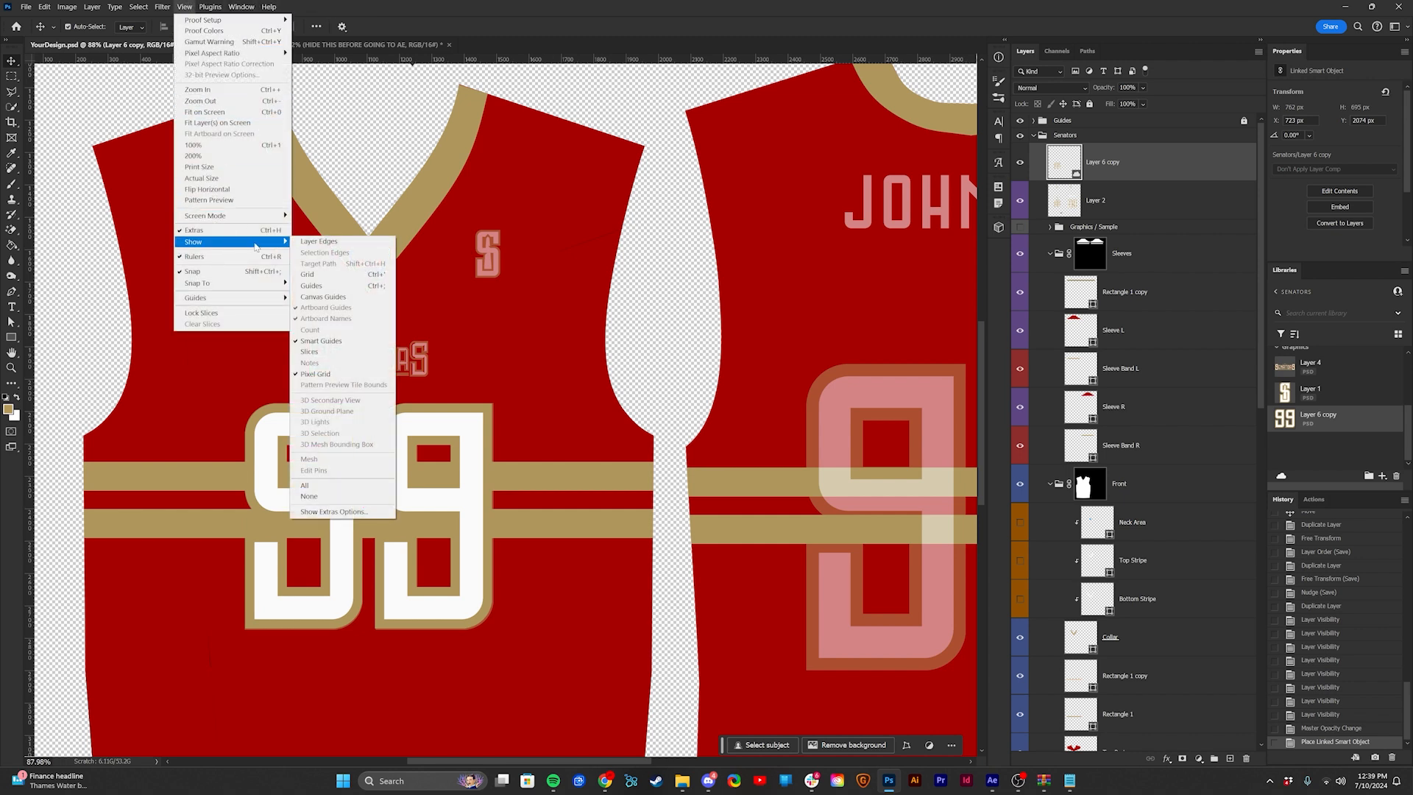
left_click(361, 343)
key("ctrl+t")
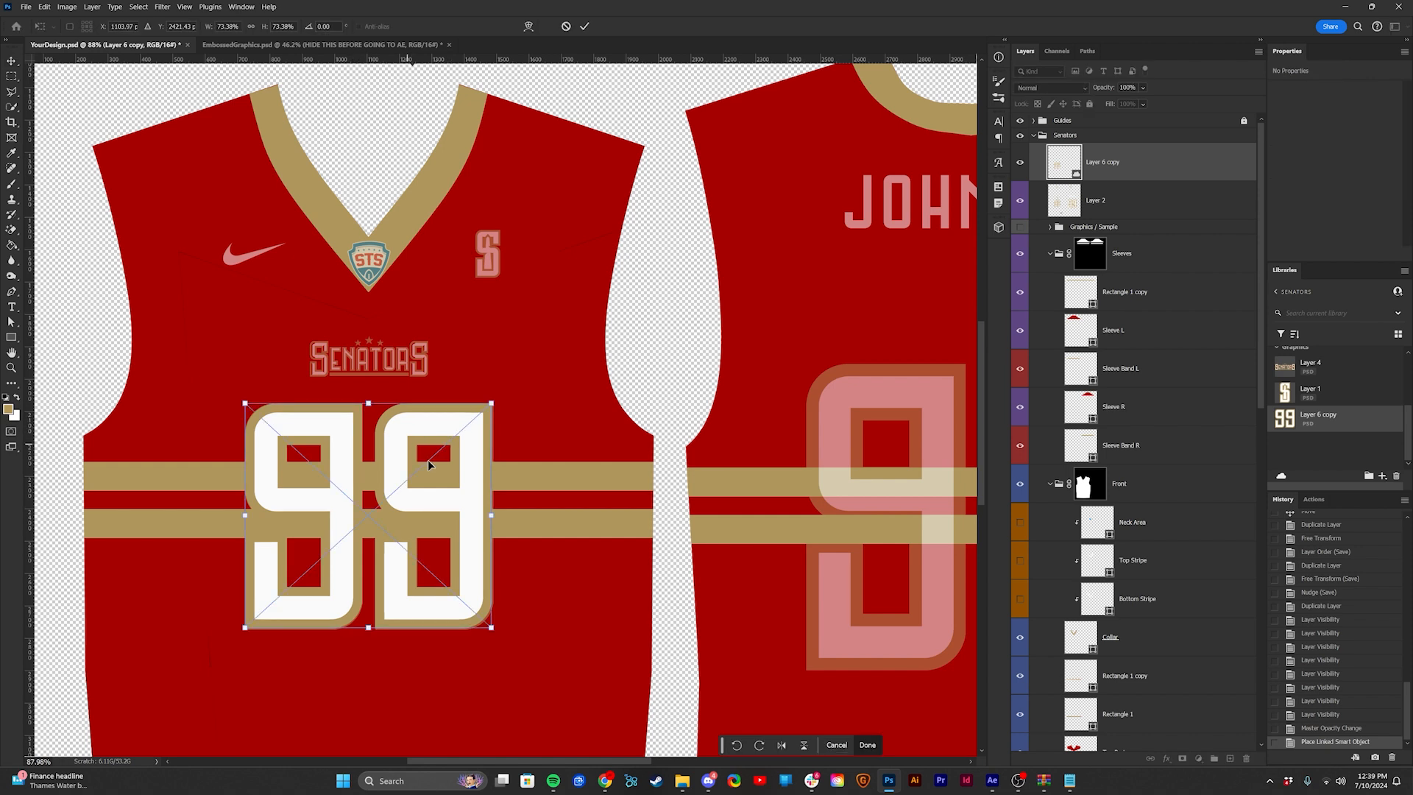
left_click_drag(430, 464, 426, 443)
key("Return")
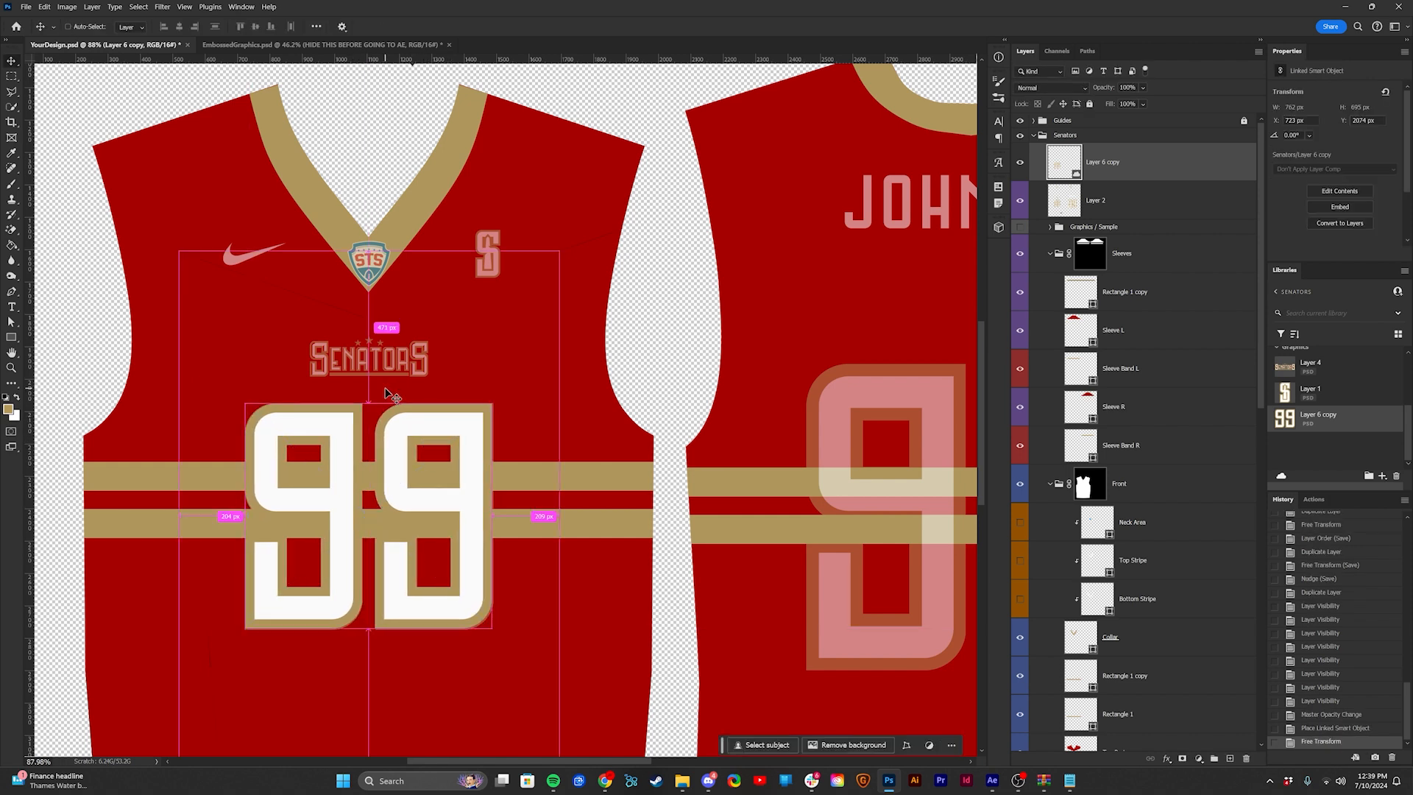
Step: Duplicate the front 99 onto the jersey's back, enlarged to cover the reference number there
key("ctrl+0")
left_click_drag(403, 435, 718, 484)
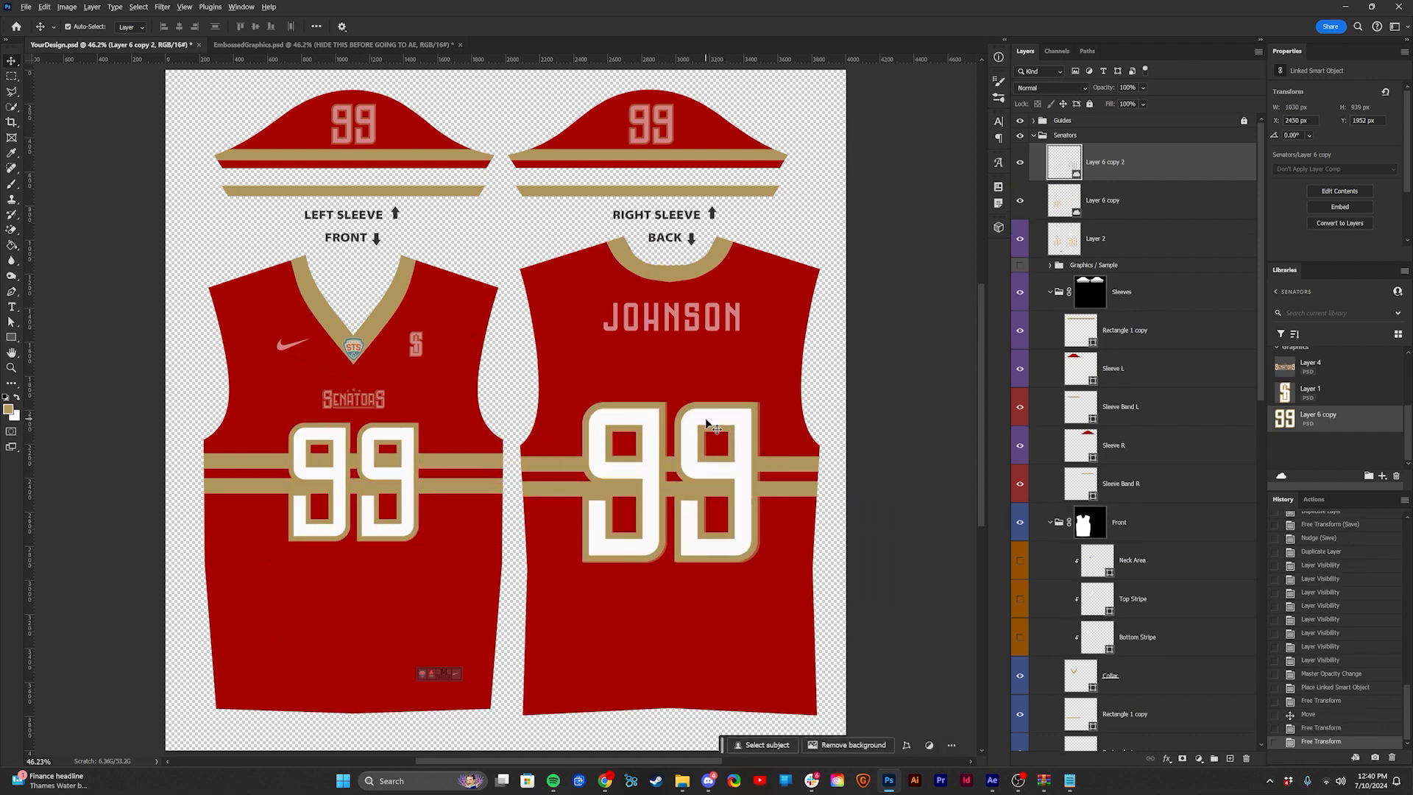
Step: Duplicate the back 99 onto the right sleeve and scale it to 24.86% over the sleeve's reference number
left_click_drag(703, 420, 626, 237)
key("ctrl+t")
scroll(624, 115, "up", 5)
scroll(625, 238, "up", 5)
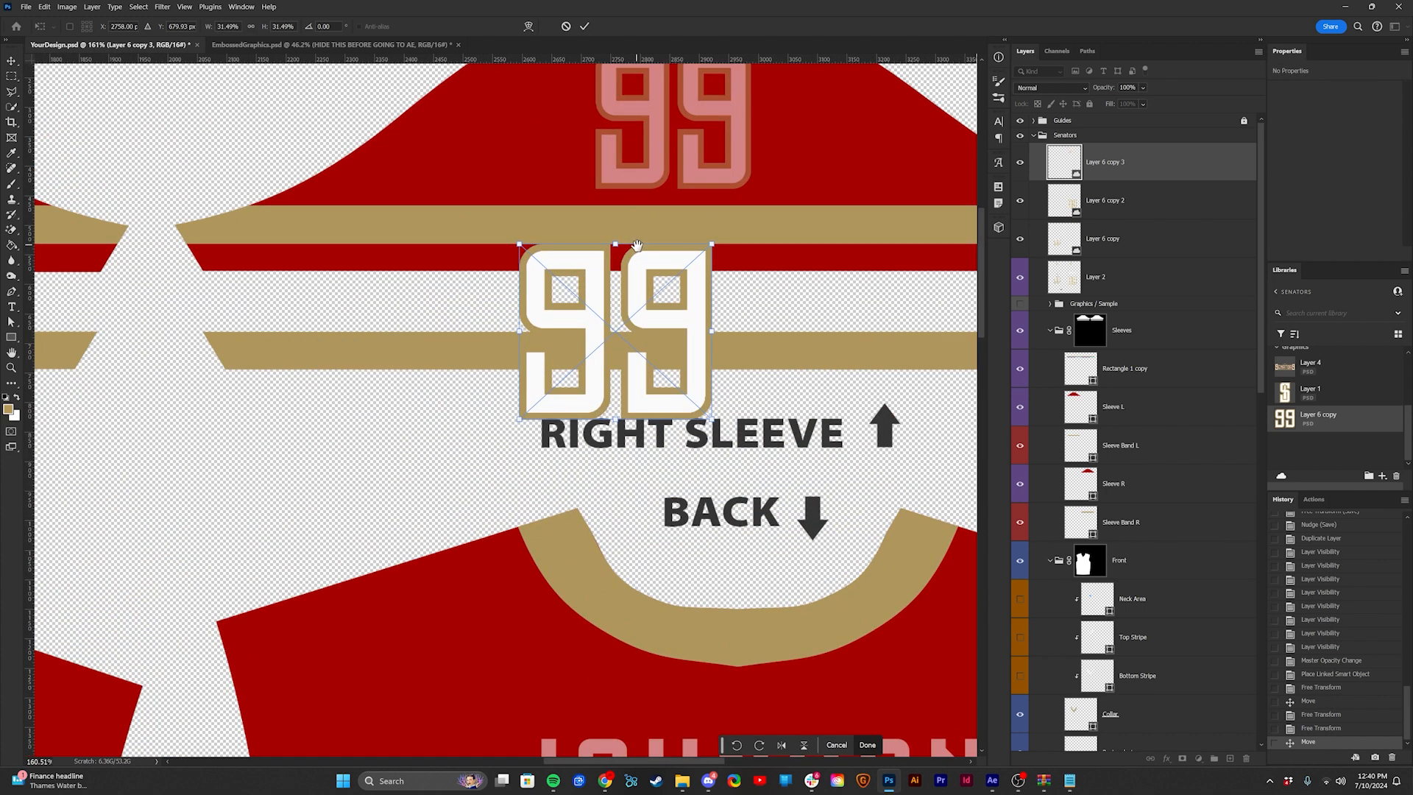
left_click_drag(594, 487, 626, 285)
scroll(626, 285, "up", 4)
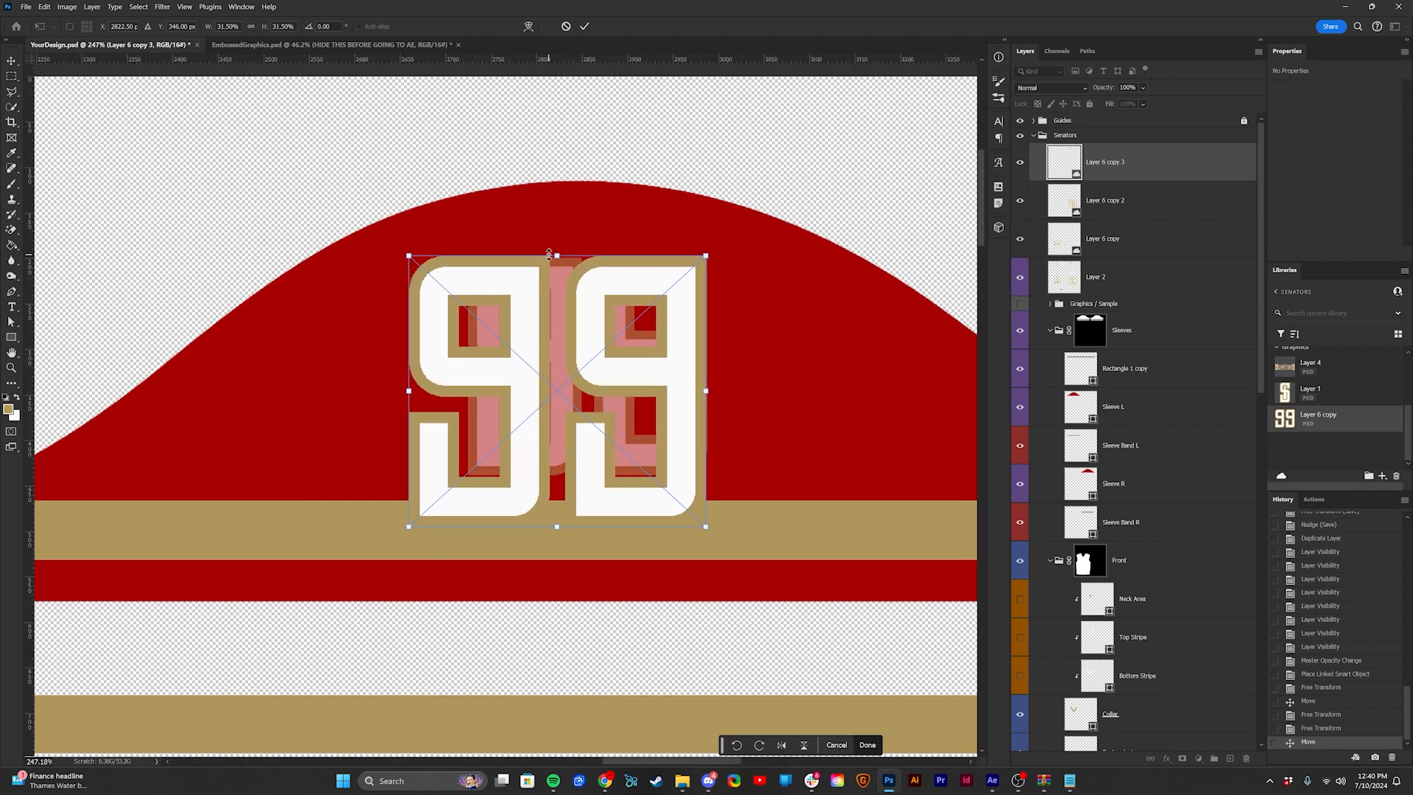
left_click_drag(552, 254, 557, 295)
left_click_drag(541, 345, 577, 318)
left_click_drag(592, 507, 592, 473)
key("Return")
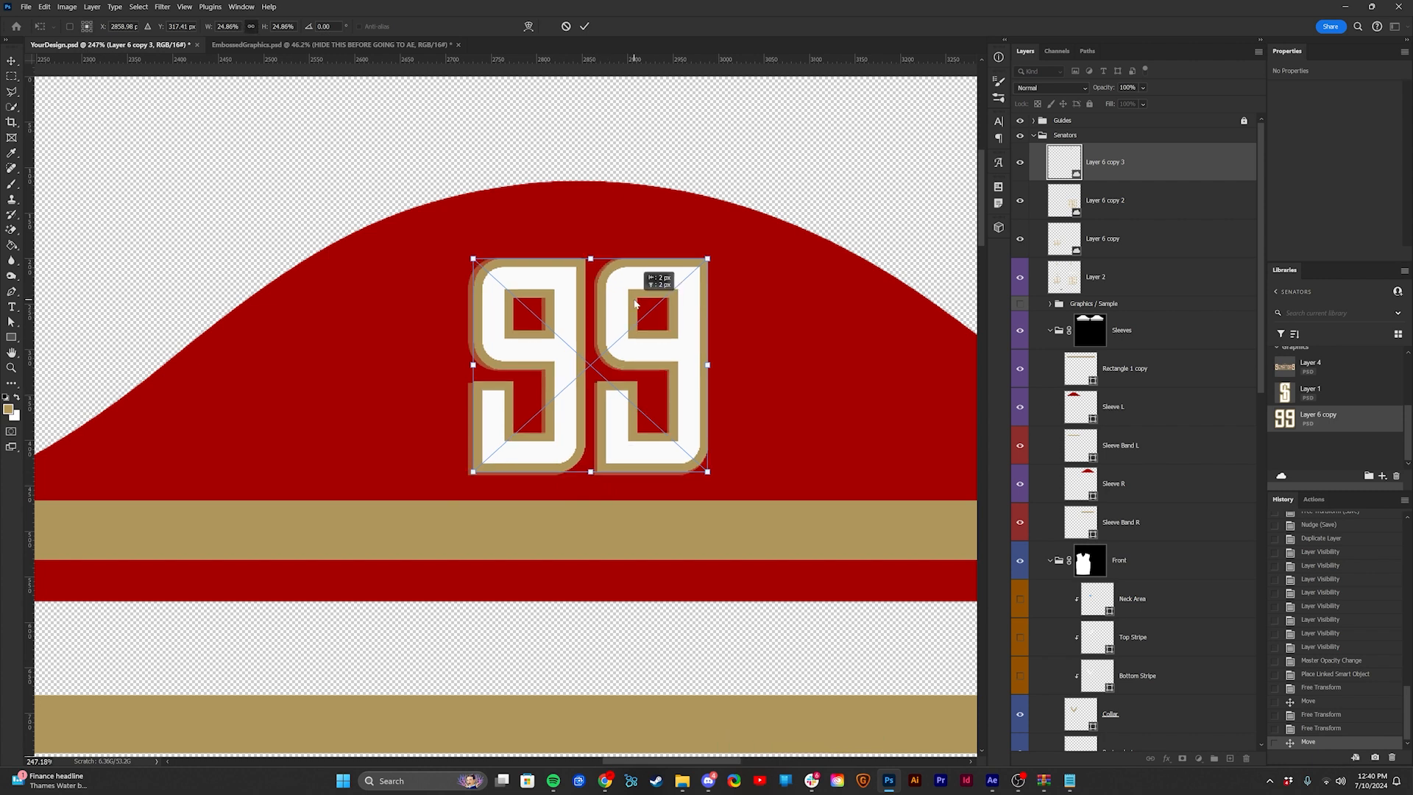
Step: Duplicate the right sleeve's 99 onto the left sleeve, aligned with the reference number
scroll(640, 302, "down", 8)
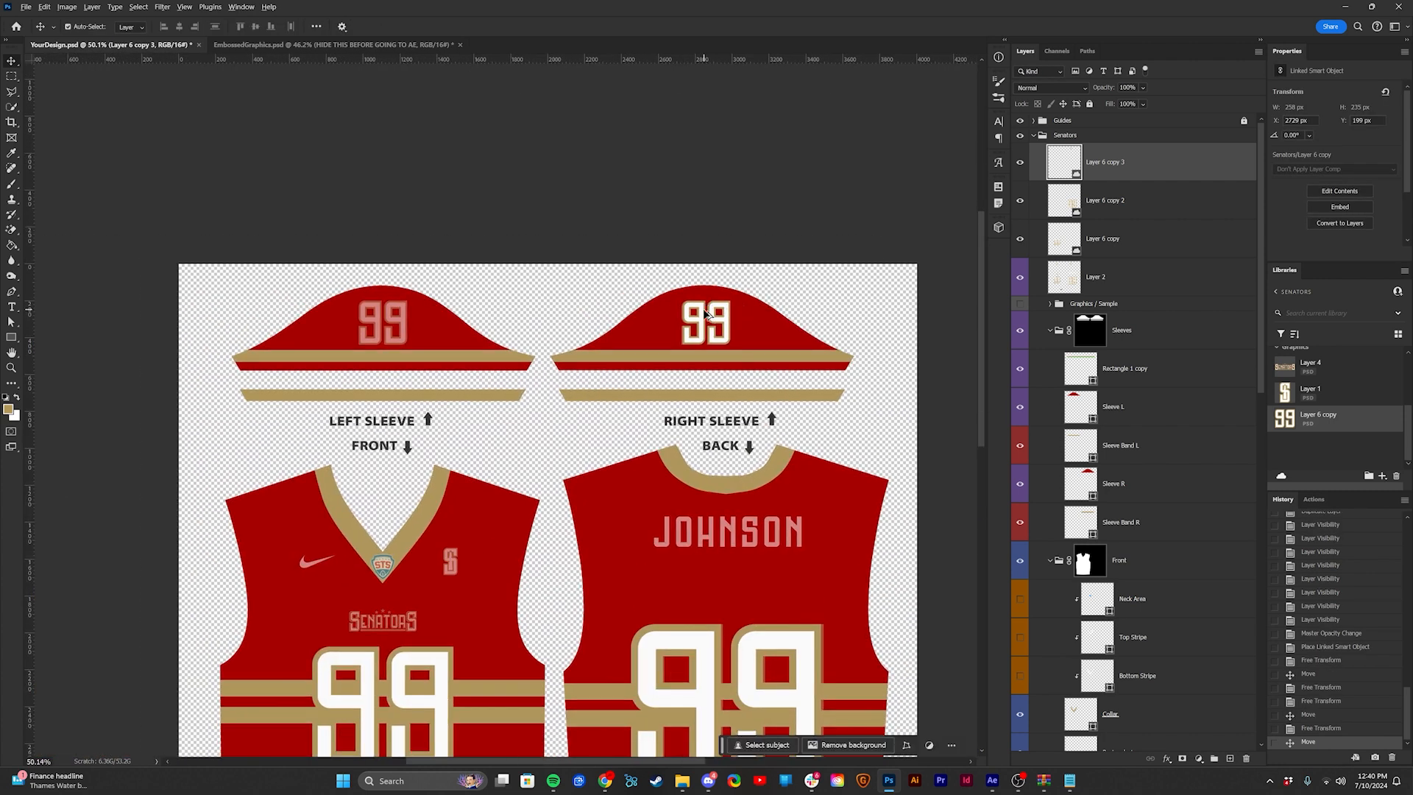
left_click_drag(706, 305, 401, 329)
scroll(384, 315, "up", 1)
scroll(385, 322, "up", 5)
scroll(317, 419, "down", 6)
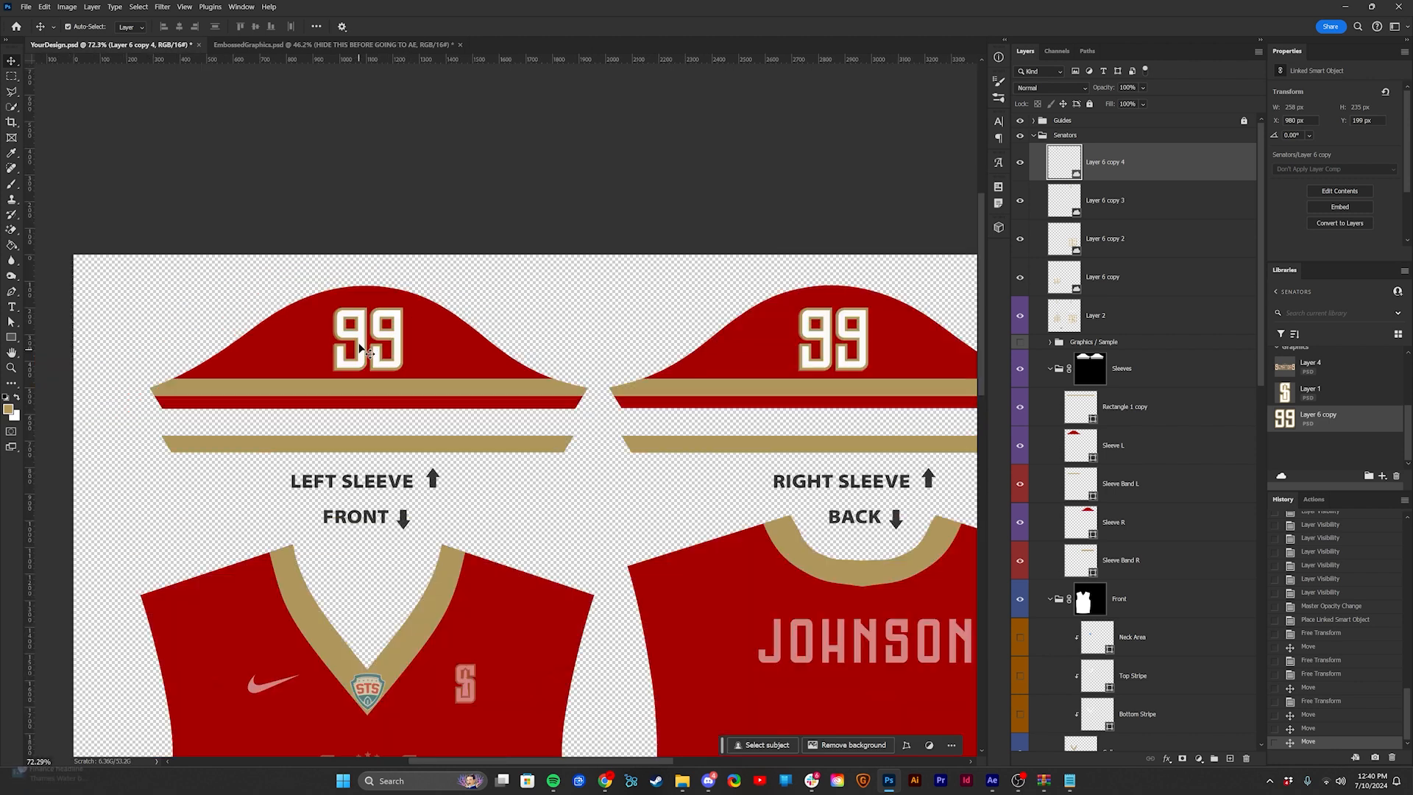
Step: Place the Senators wordmark from the library over its reference on the chest, above the front number
scroll(317, 420, "up", 3)
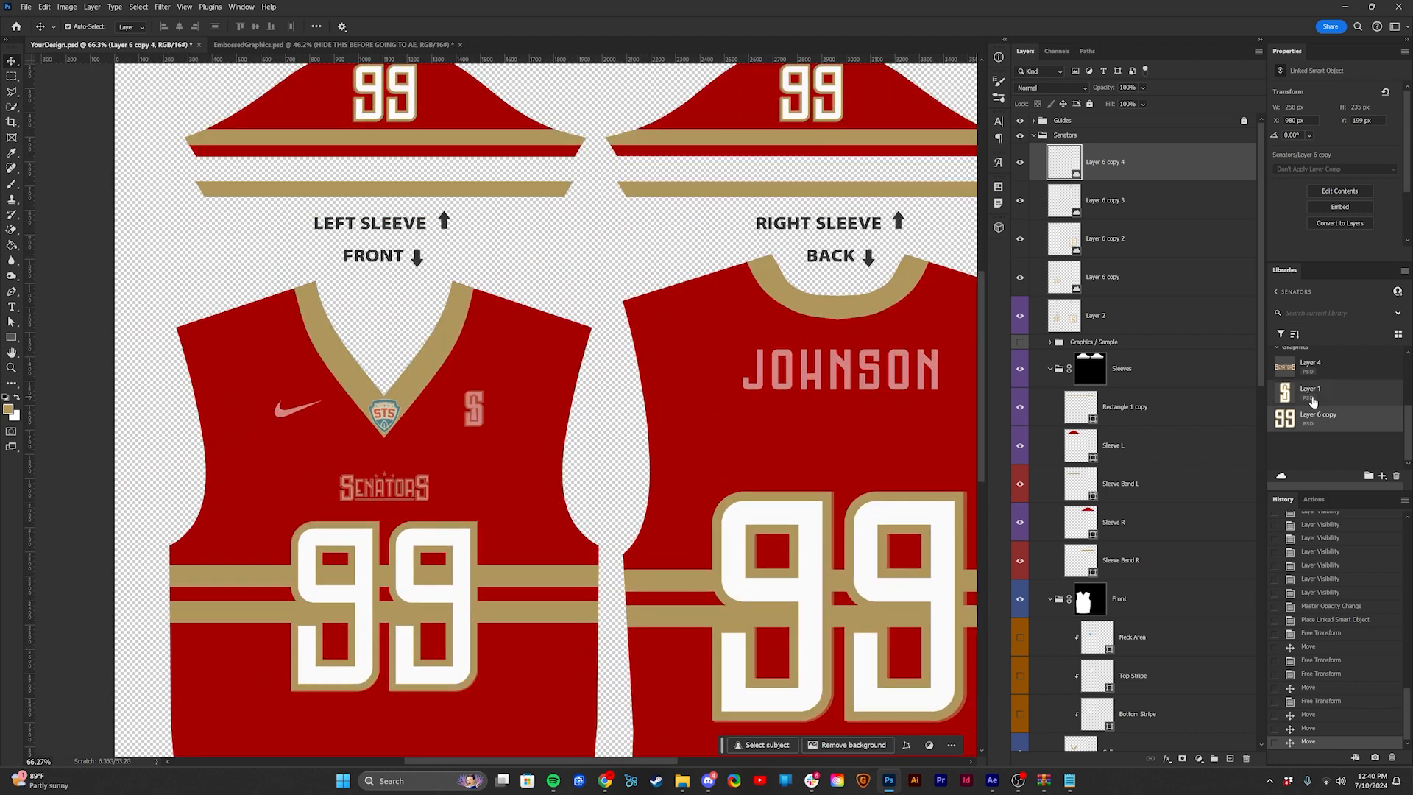
left_click_drag(1357, 372, 278, 480)
scroll(362, 502, "up", 6)
scroll(362, 502, "up", 3)
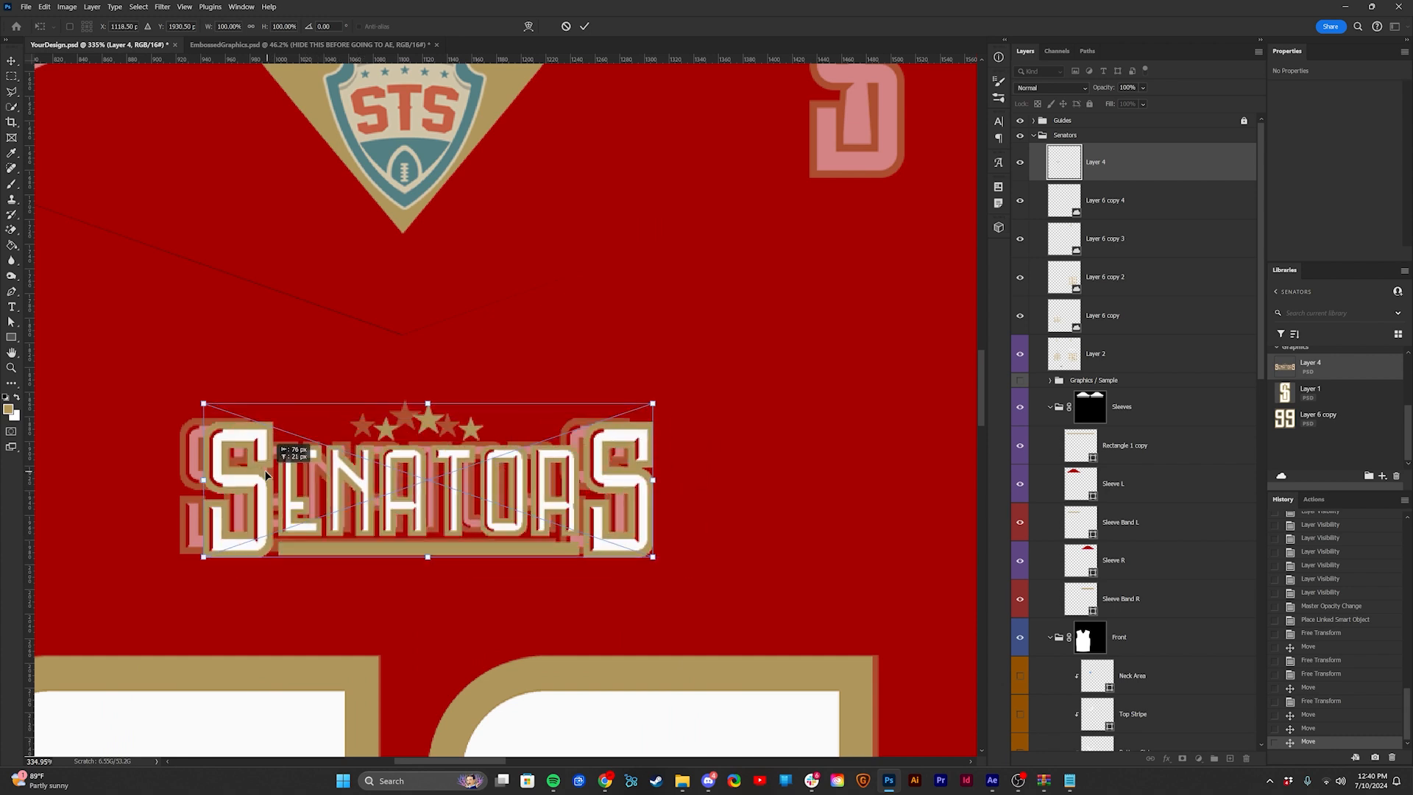
left_click(675, 266)
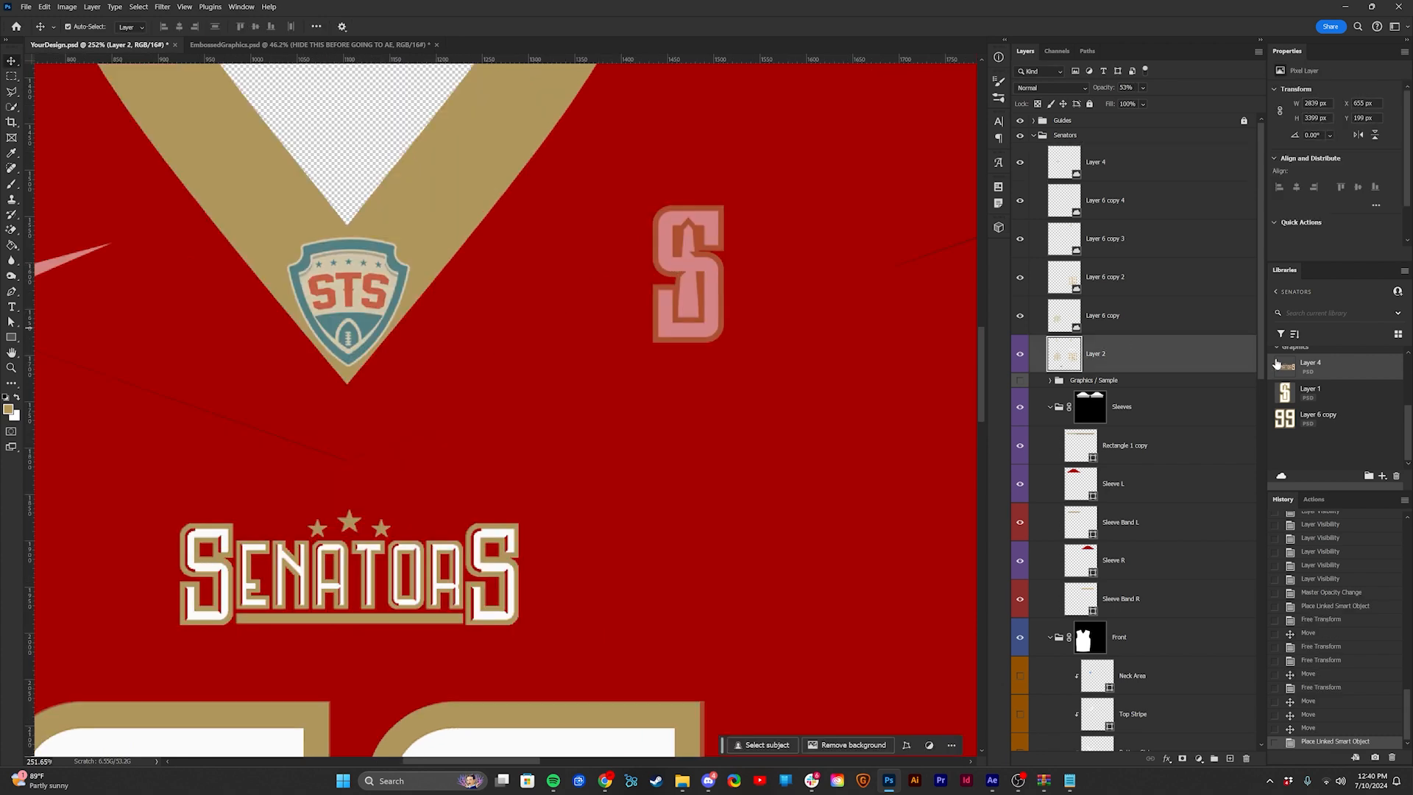
Step: Place the library's S logo over its reference on the chest, beside the collar
left_click_drag(1284, 391, 709, 306)
scroll(710, 309, "down", 2)
left_click_drag(699, 114, 701, 306)
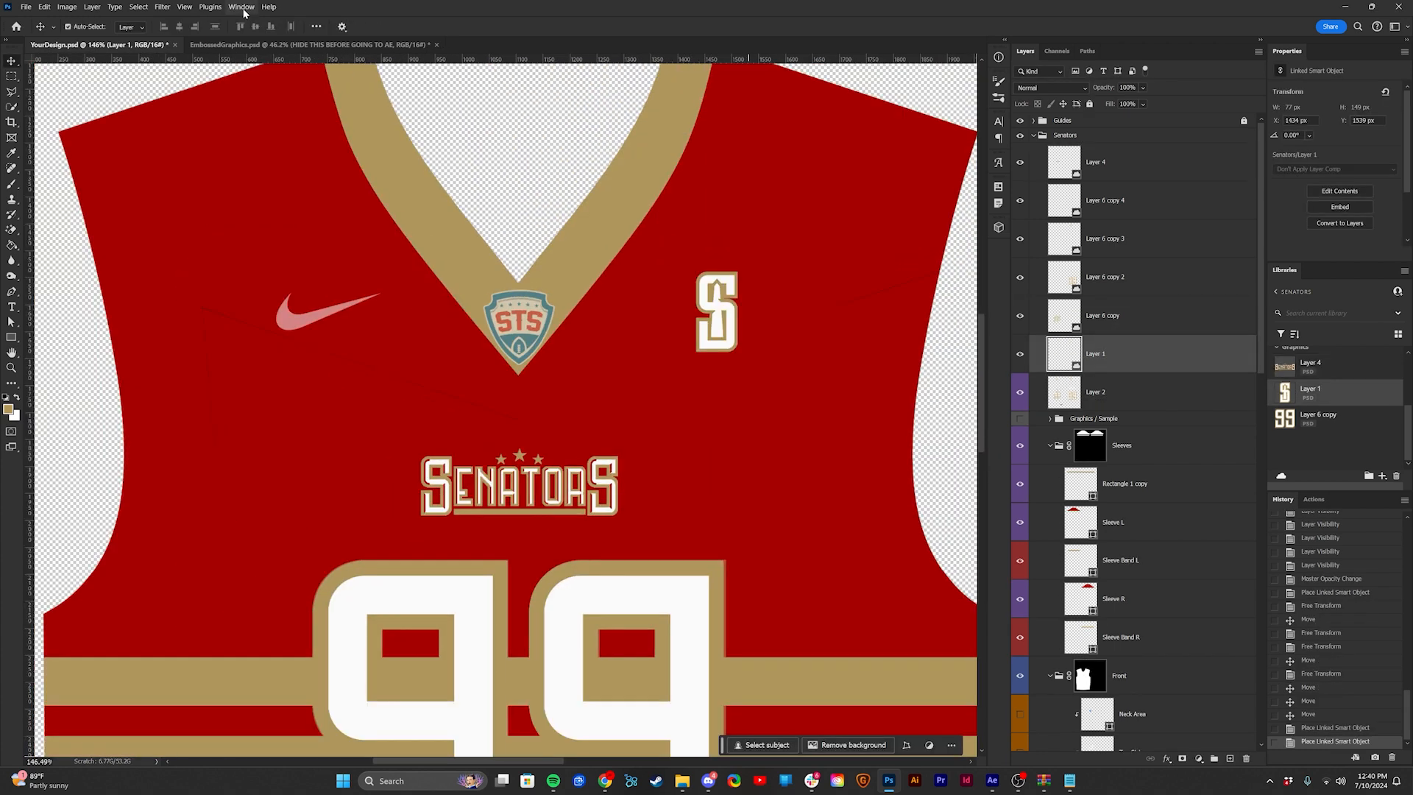
Step: Examine the sample graphics in EmbossedGraphics.psd and return to YourDesign.psd
left_click(294, 45)
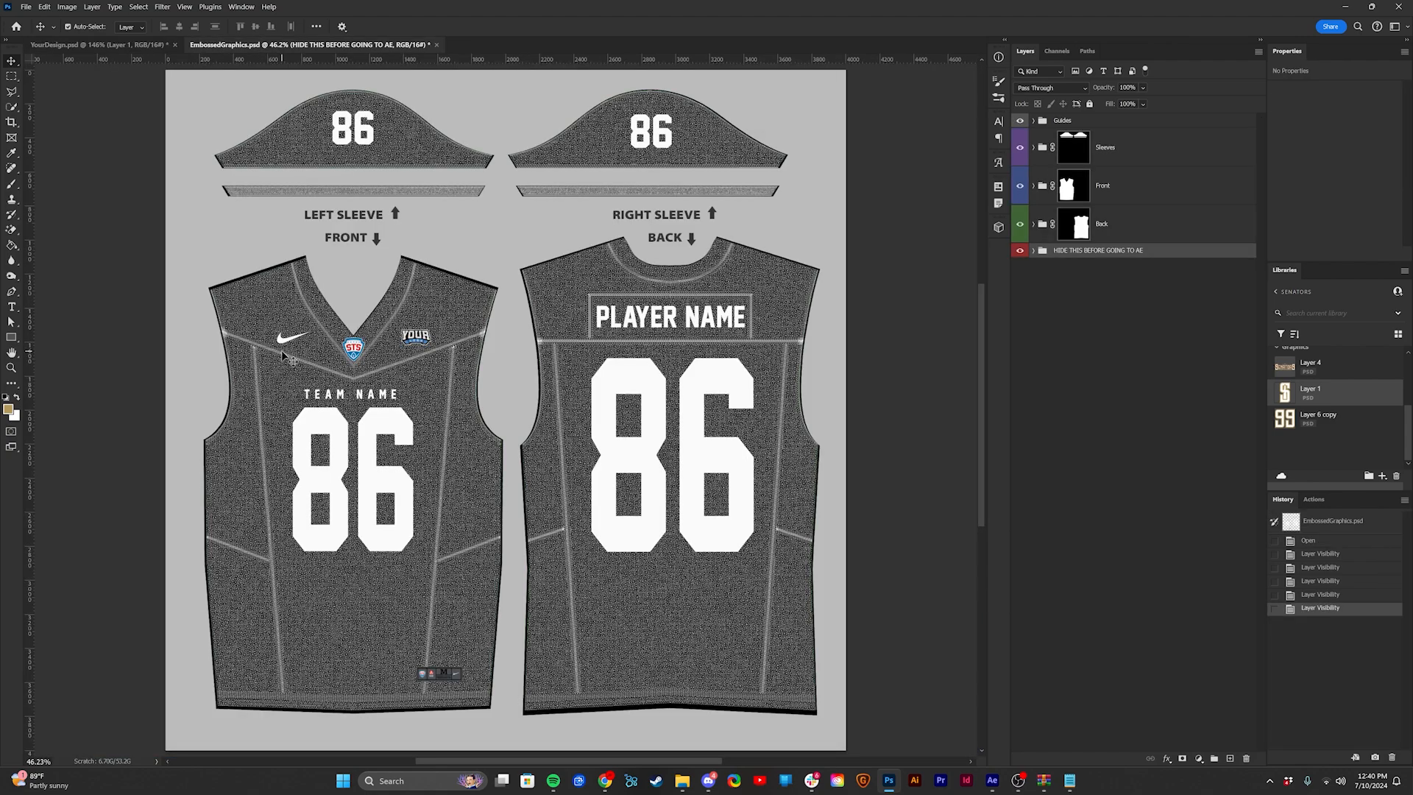
scroll(282, 334, "up", 3)
scroll(282, 335, "down", 3)
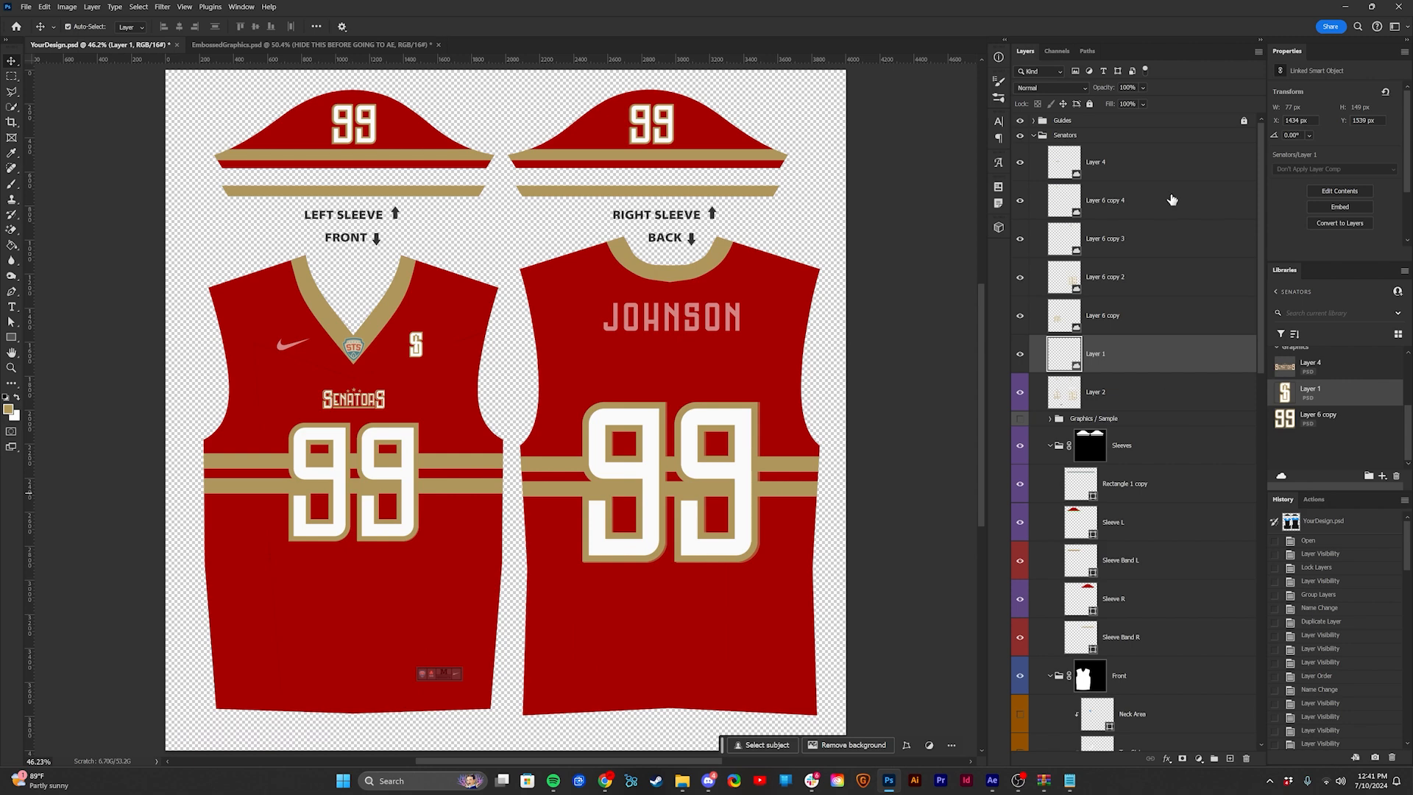
Step: Group the placed logo and number layers, hide the Layer 2 reference, and switch to EmbossedGraphics.psd
left_click(1170, 163)
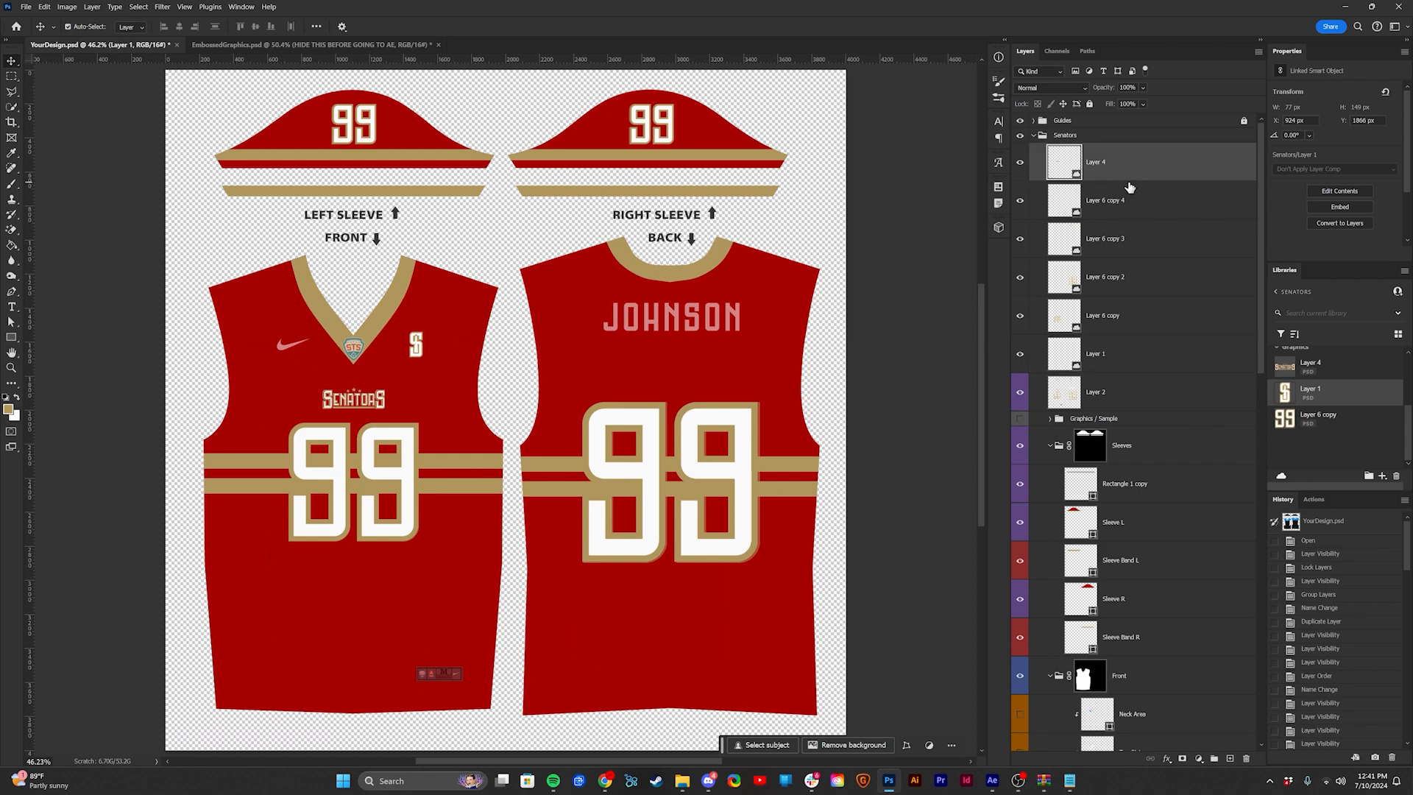
left_click(1139, 366, "shift")
key("ctrl+g")
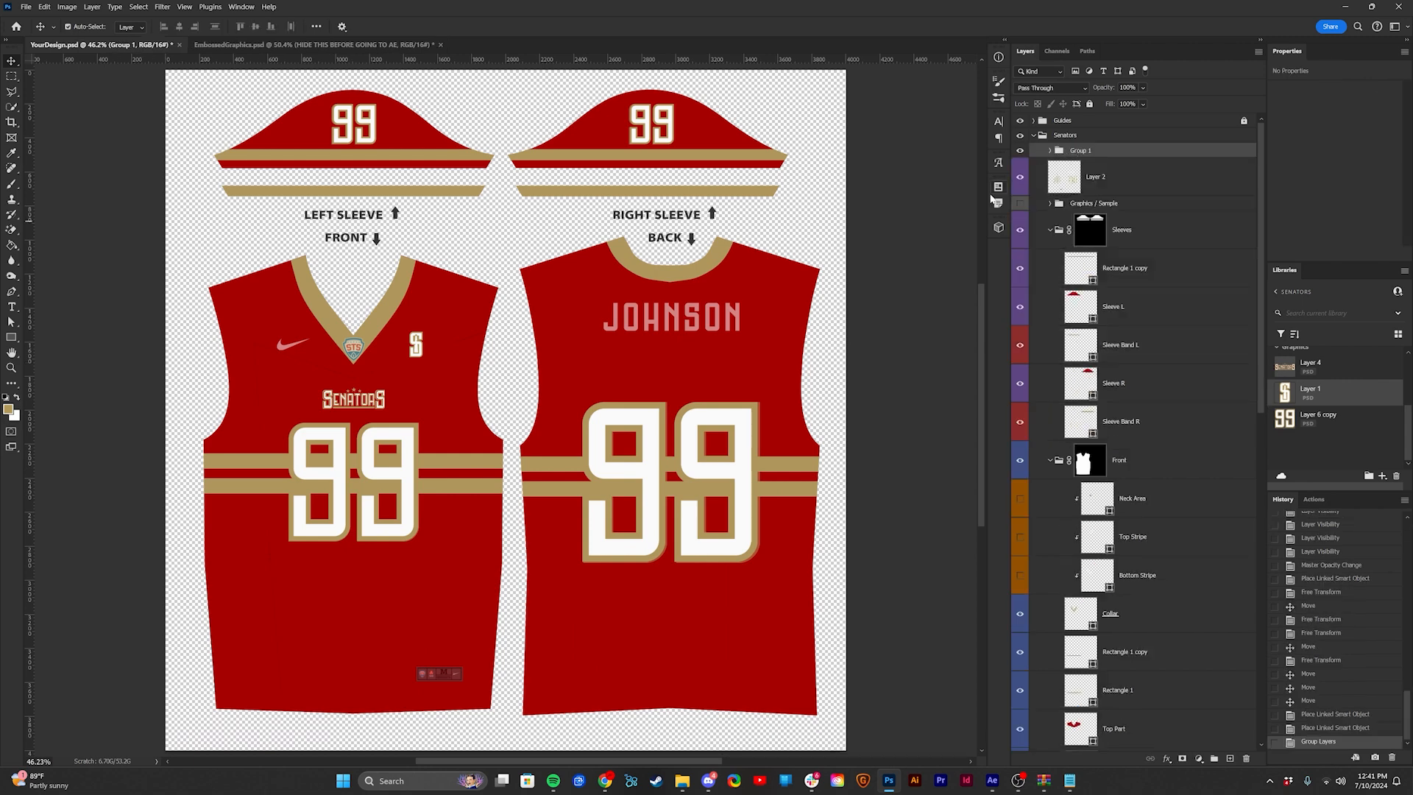
left_click(1020, 177)
left_click(302, 49)
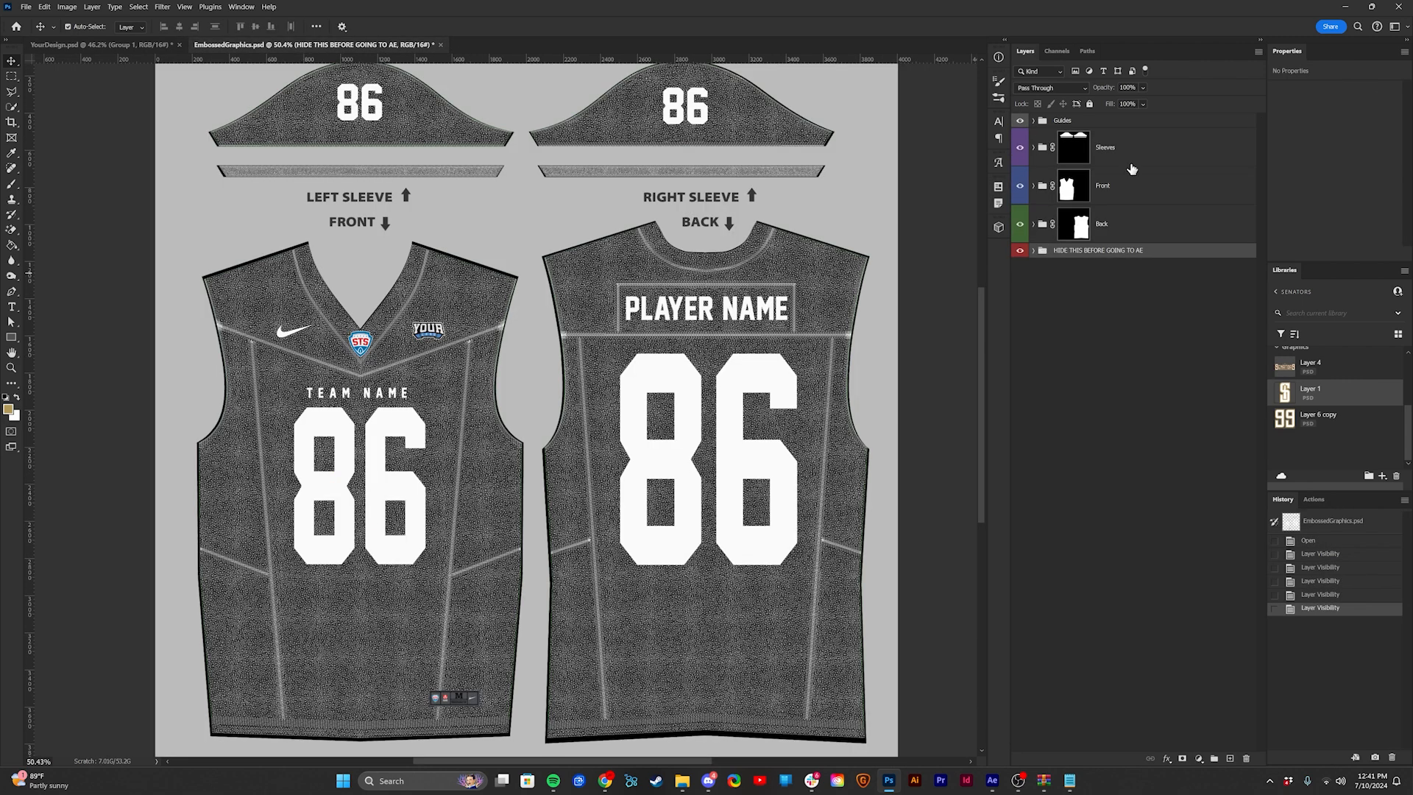
Step: Copy the grouped logos and numbers into EmbossedGraphics.psd and move the Senators wordmark and front number layers into the Front group
left_click(1146, 163)
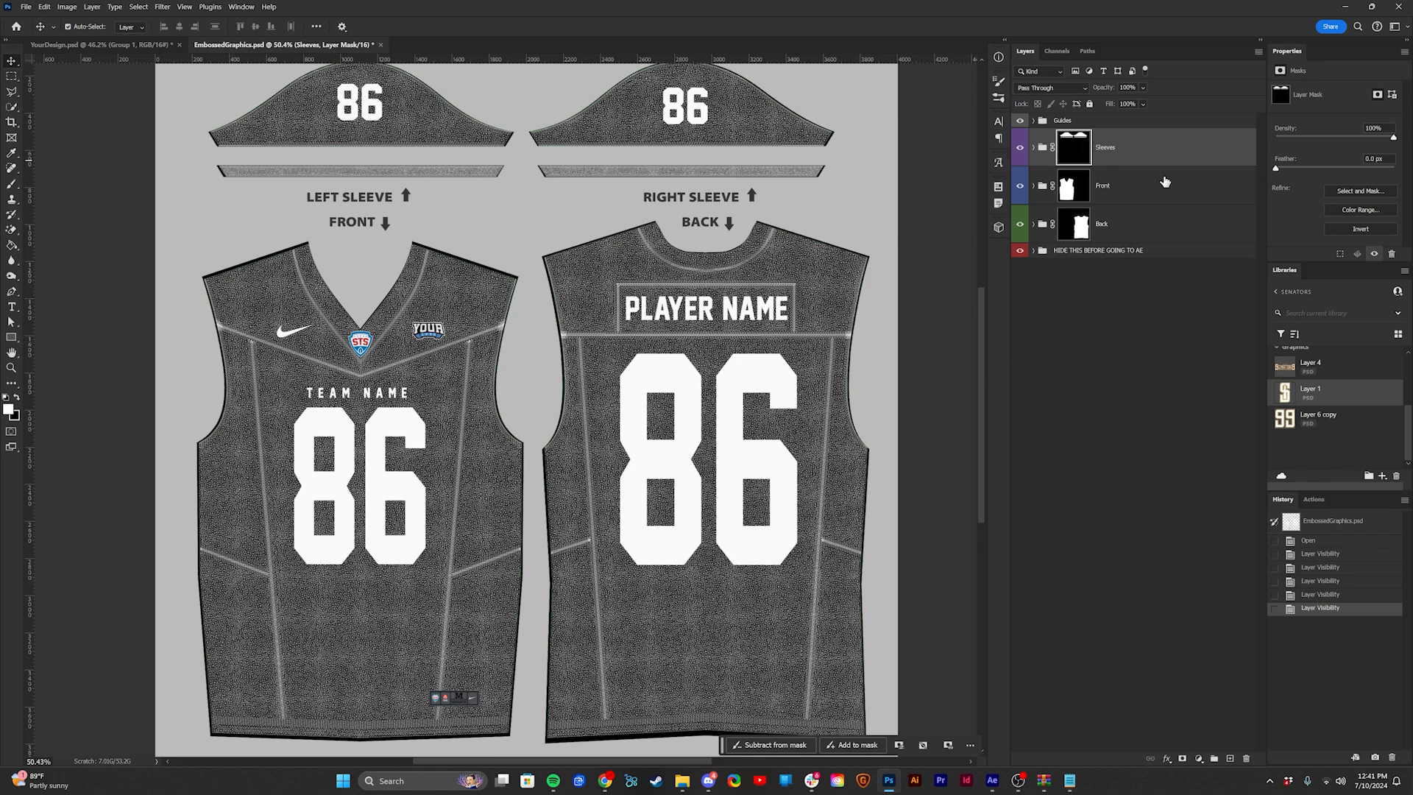
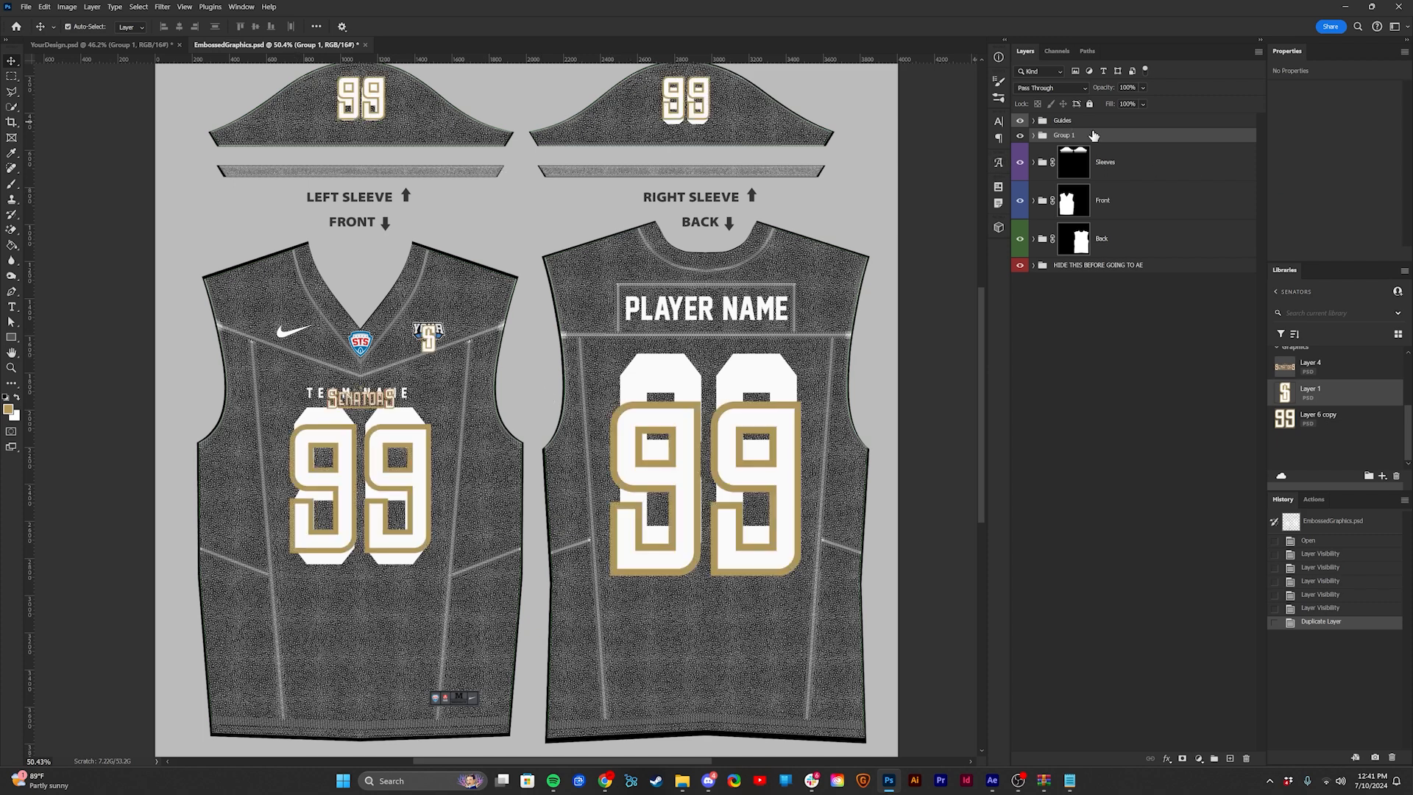
left_click(1034, 136)
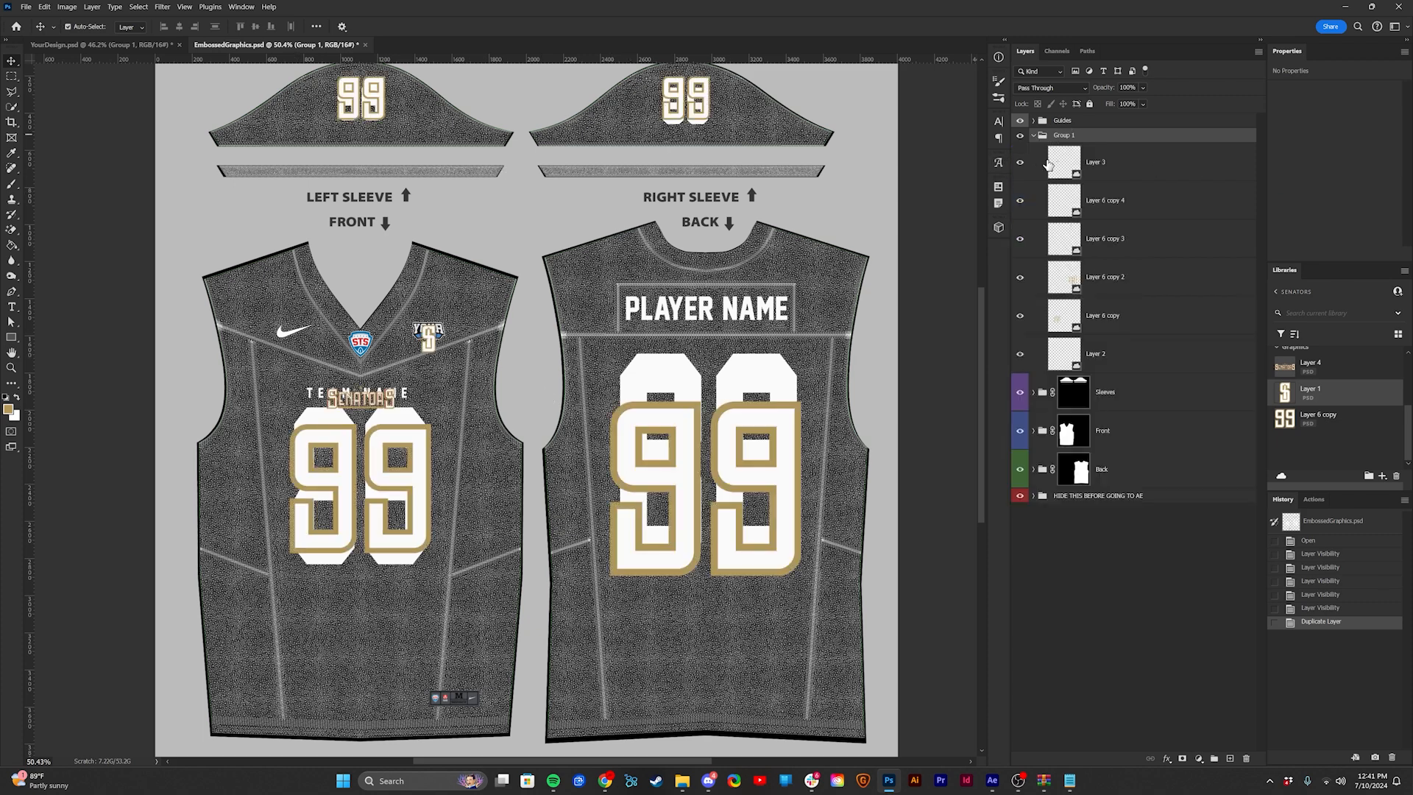
left_click(1100, 173)
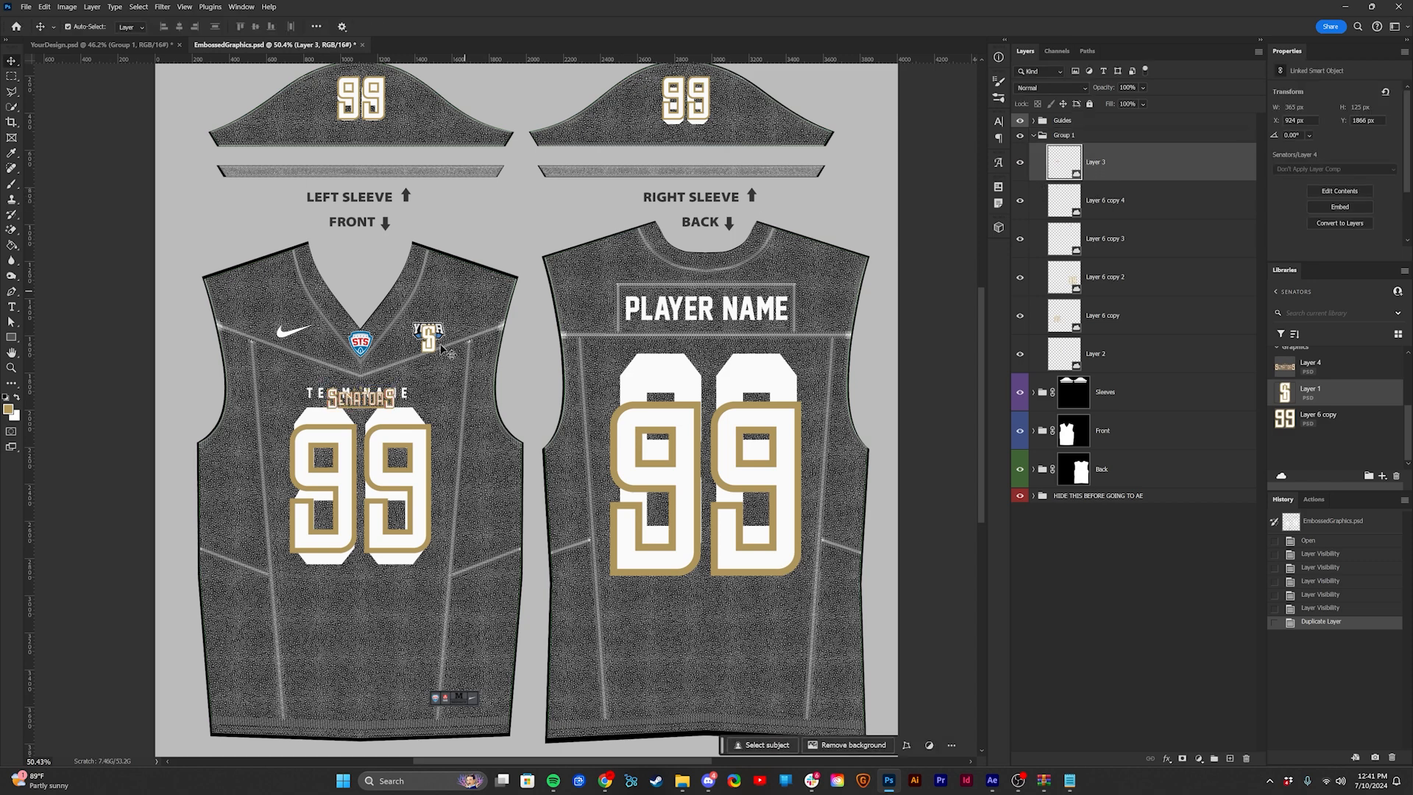
left_click(418, 434, "shift")
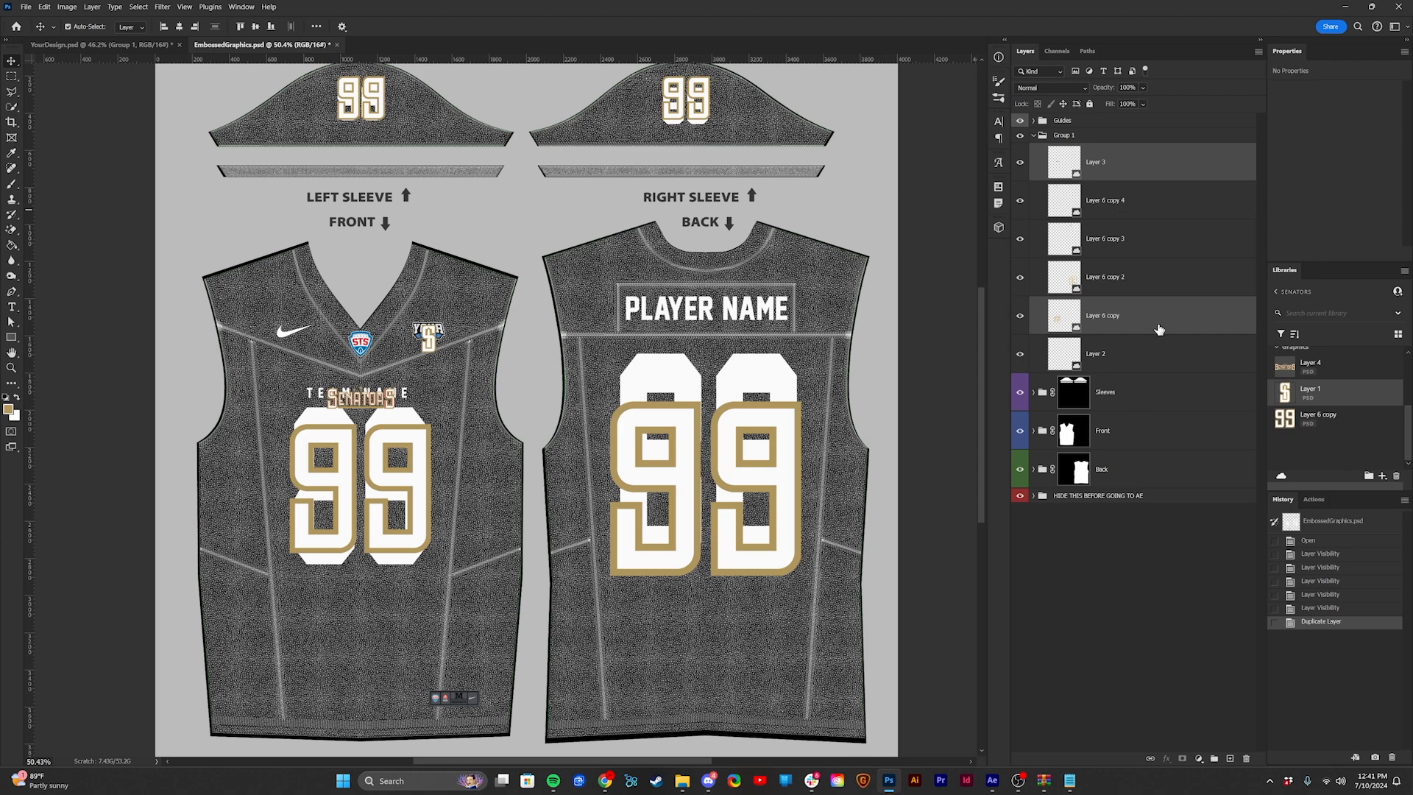
left_click_drag(1159, 329, 1162, 436)
Step: Hide the template's Front Number and front team name text layers
scroll(372, 416, "up", 9)
left_click(393, 413)
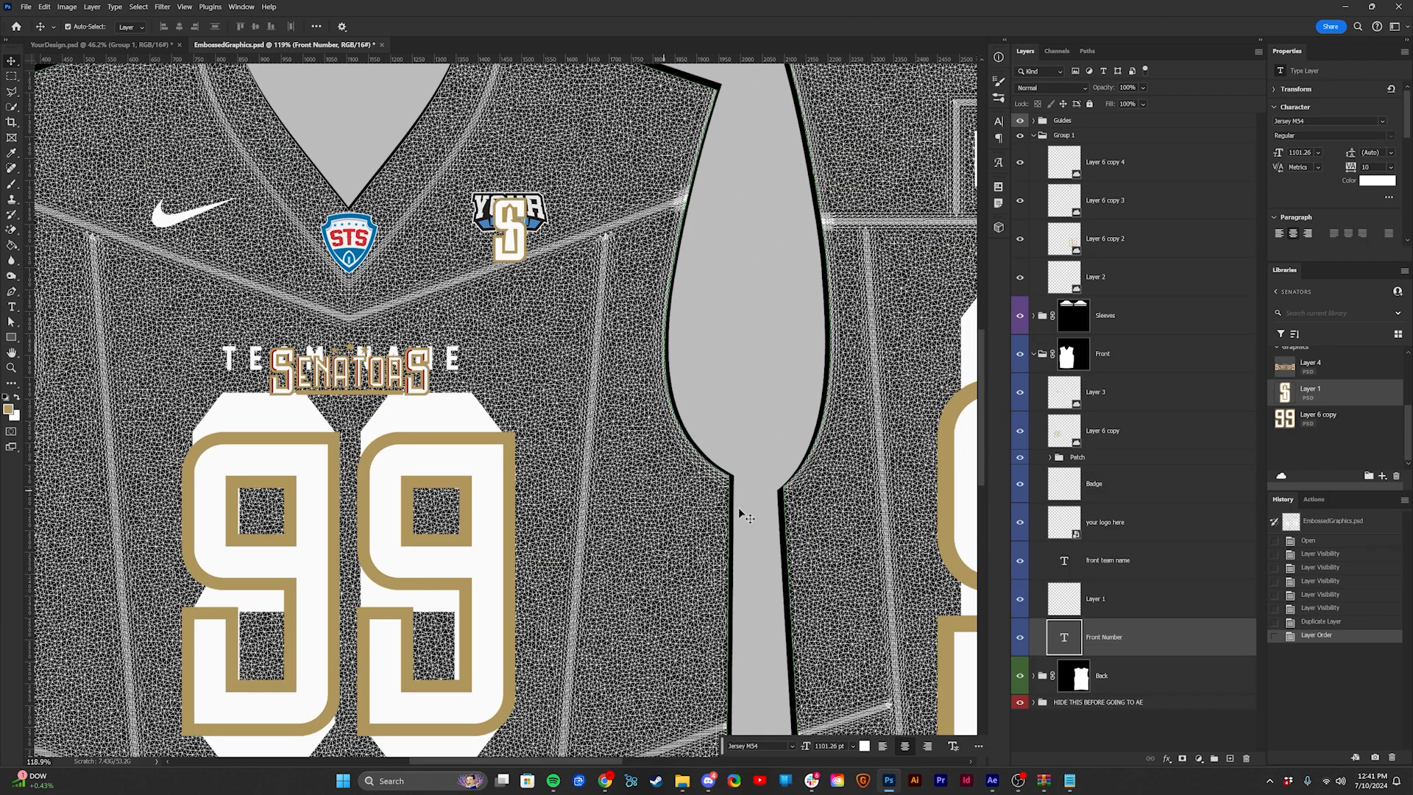
left_click(1021, 638)
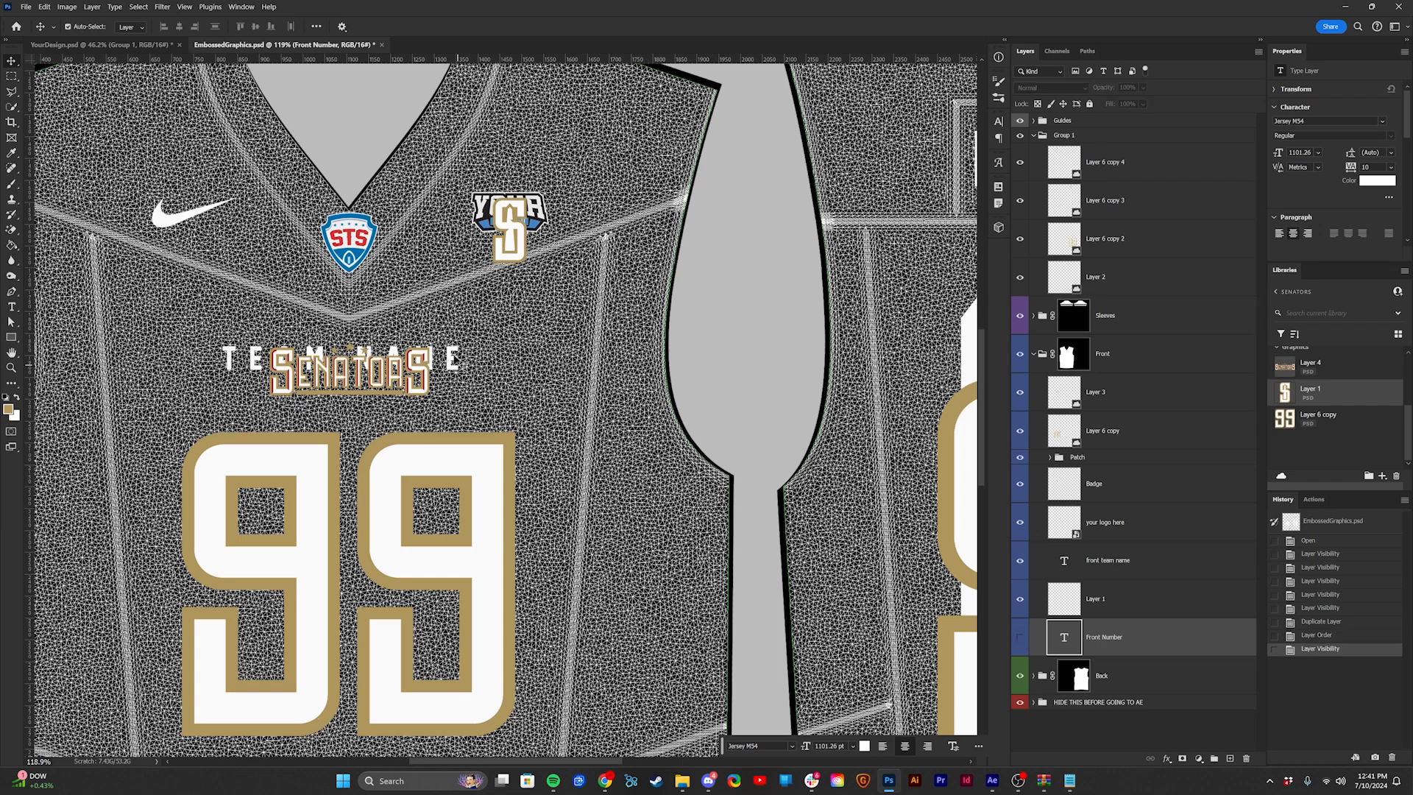
left_click(1020, 560)
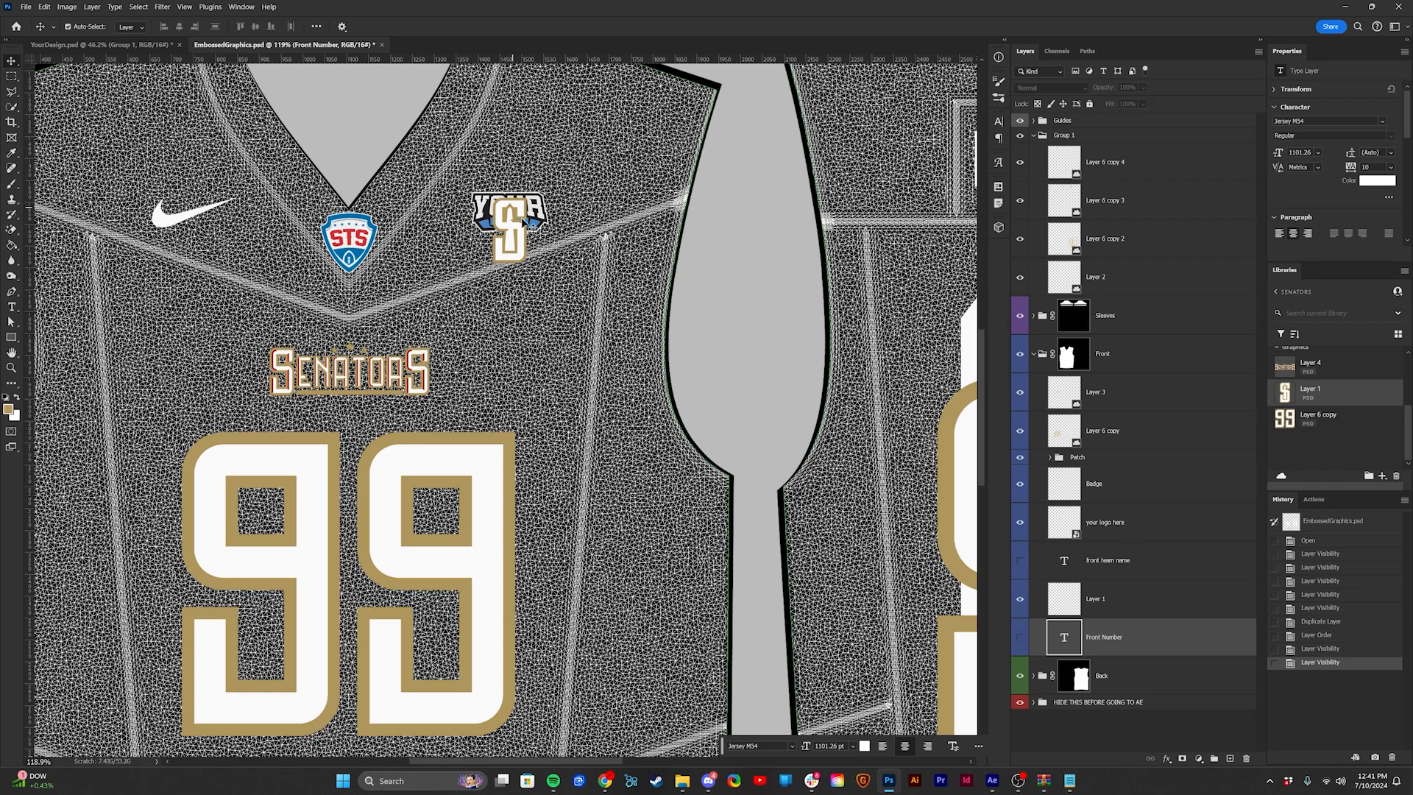
Step: Move the chest S logo layer into the Front group and hide the your logo here placeholder
scroll(524, 218, "up", 3)
left_click(662, 218)
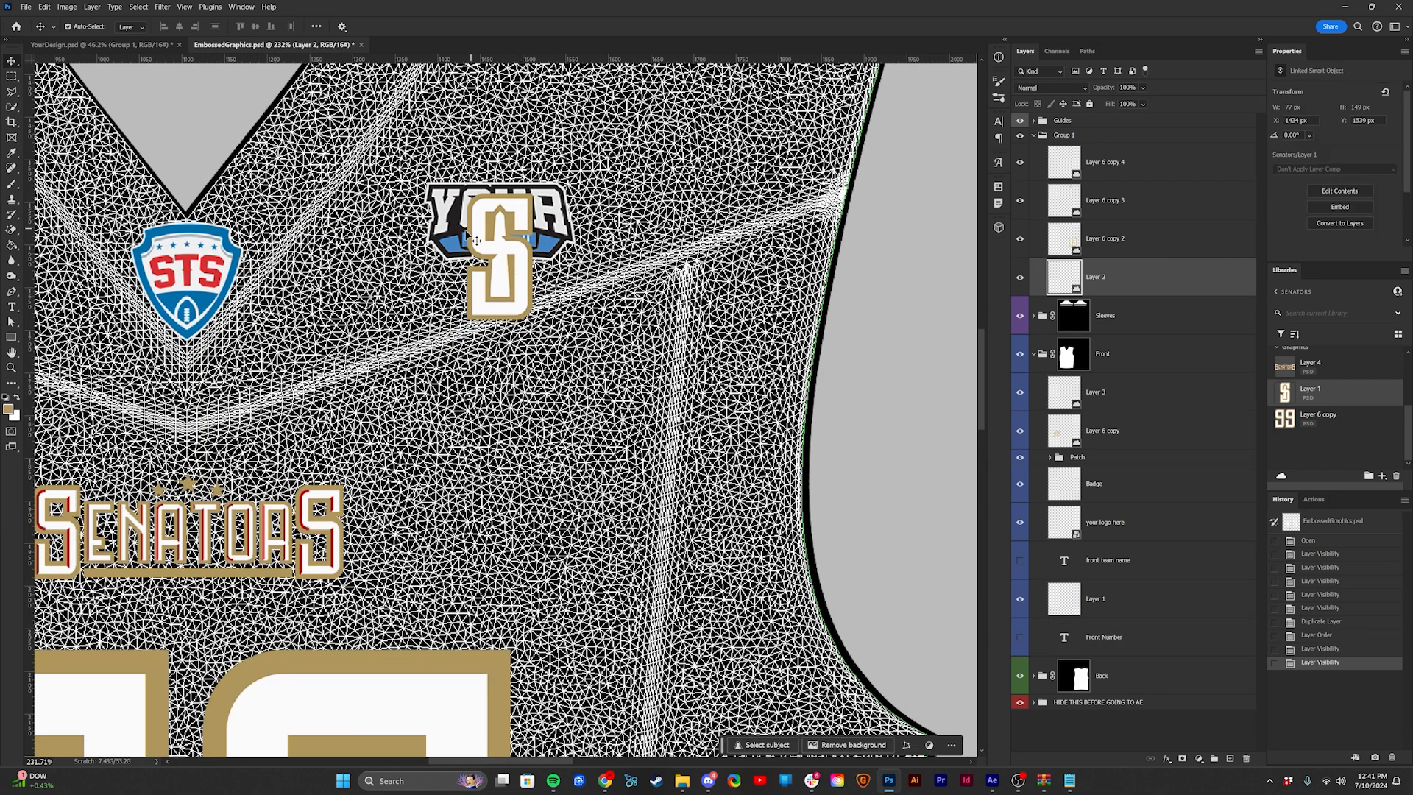
left_click_drag(494, 234, 553, 250)
left_click_drag(1134, 282, 1133, 368)
left_click(631, 243)
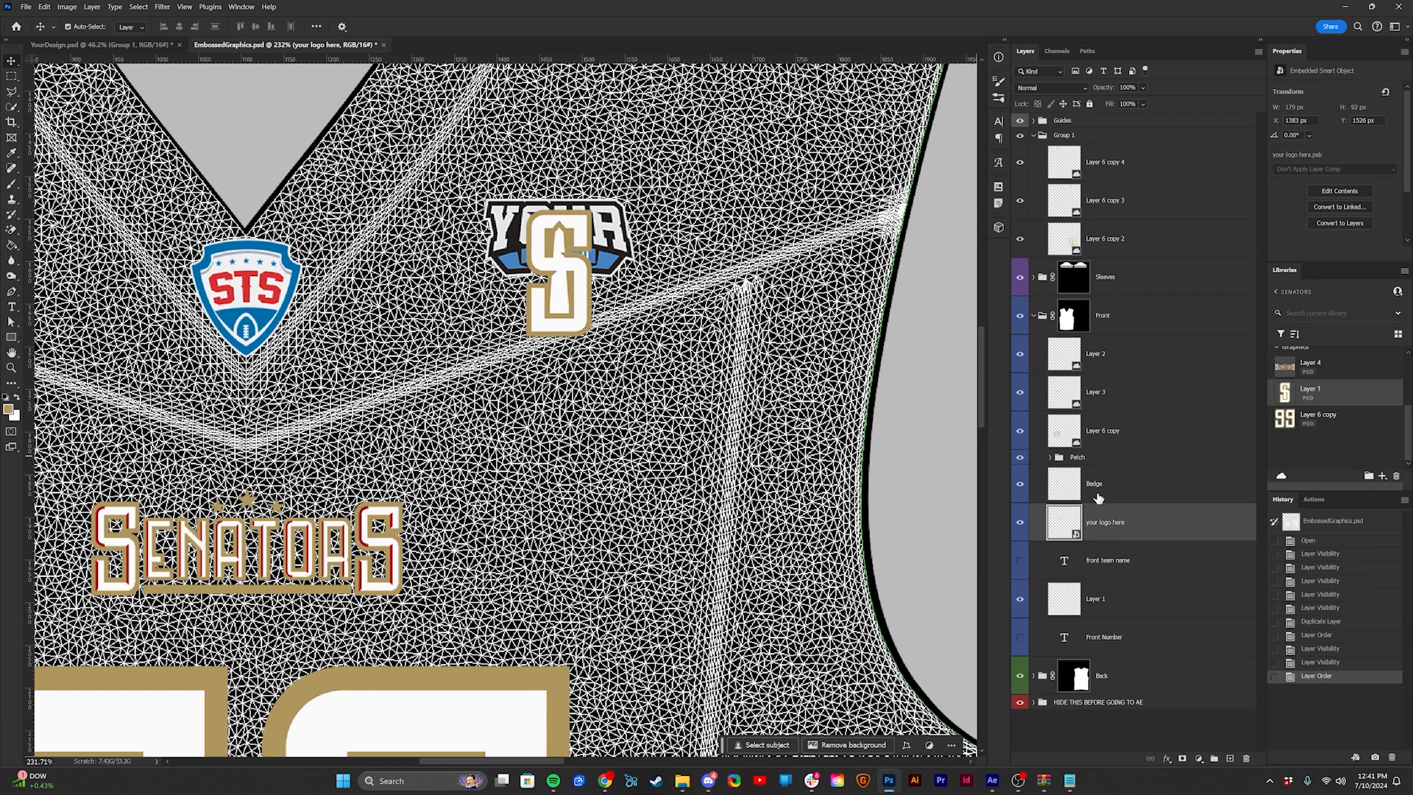
left_click(1020, 521)
scroll(660, 354, "down", 6)
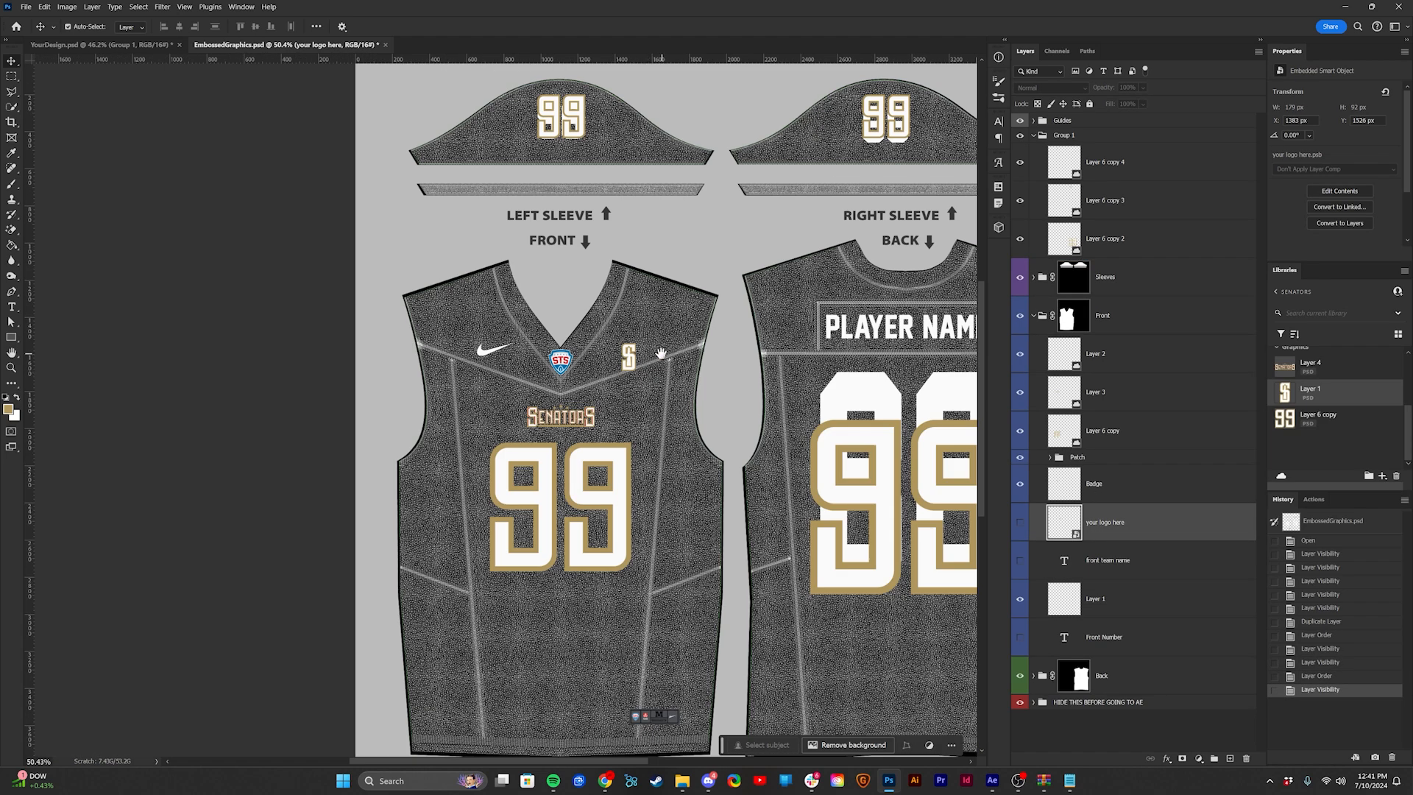
left_click_drag(660, 354, 427, 413)
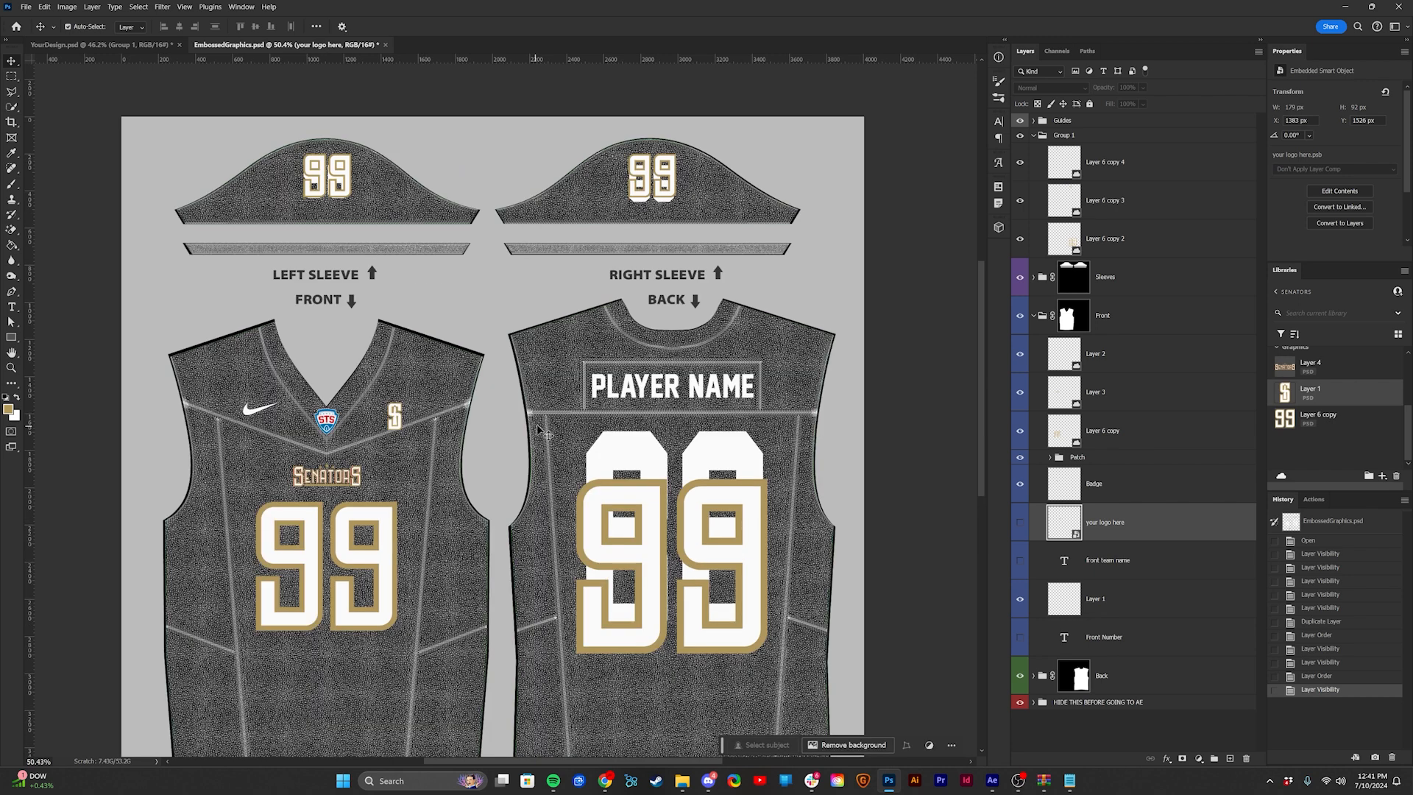
Step: Move both sleeve 99 layers, Layer 6 copy 3 and Layer 6 copy 4, into the Sleeves group
left_click(1129, 202)
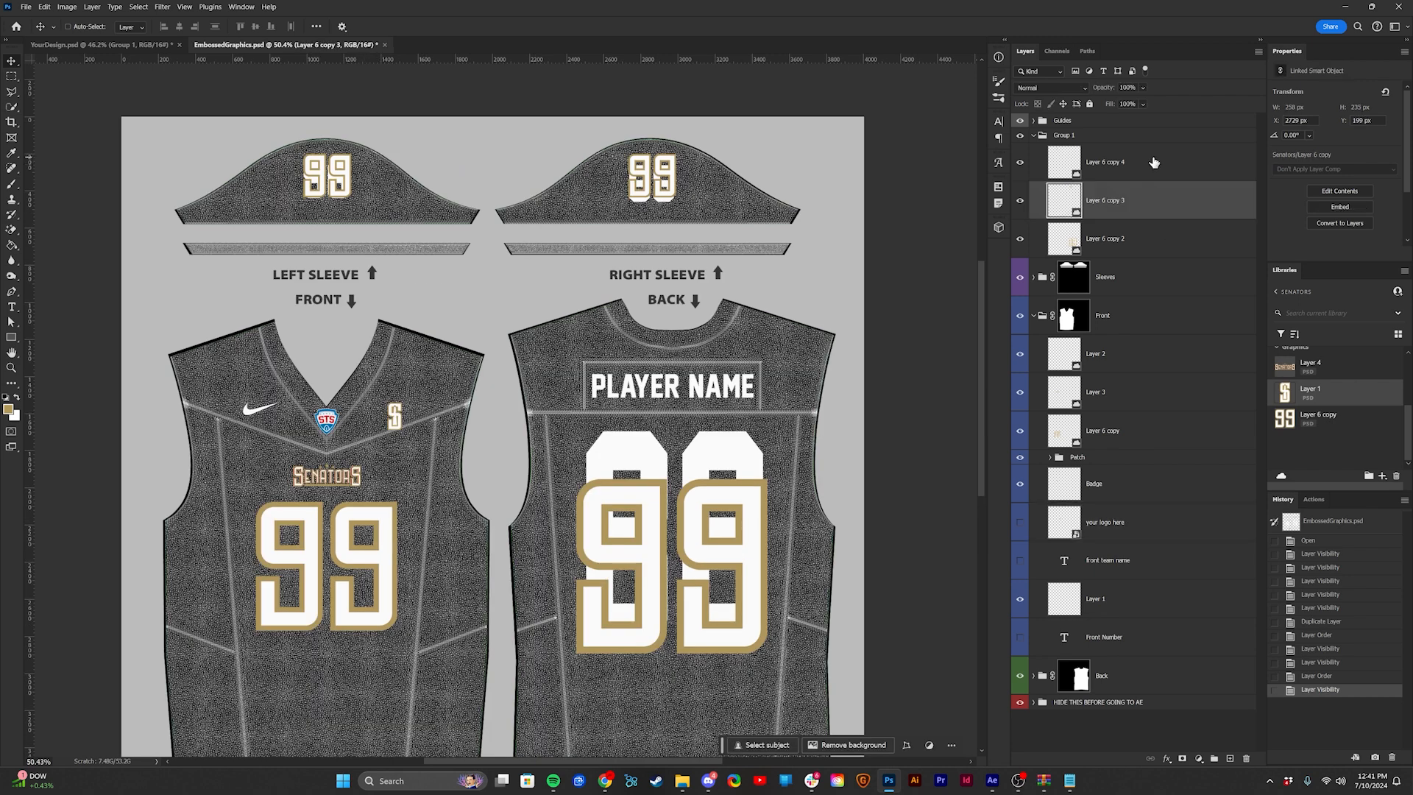
left_click(1160, 177, "ctrl")
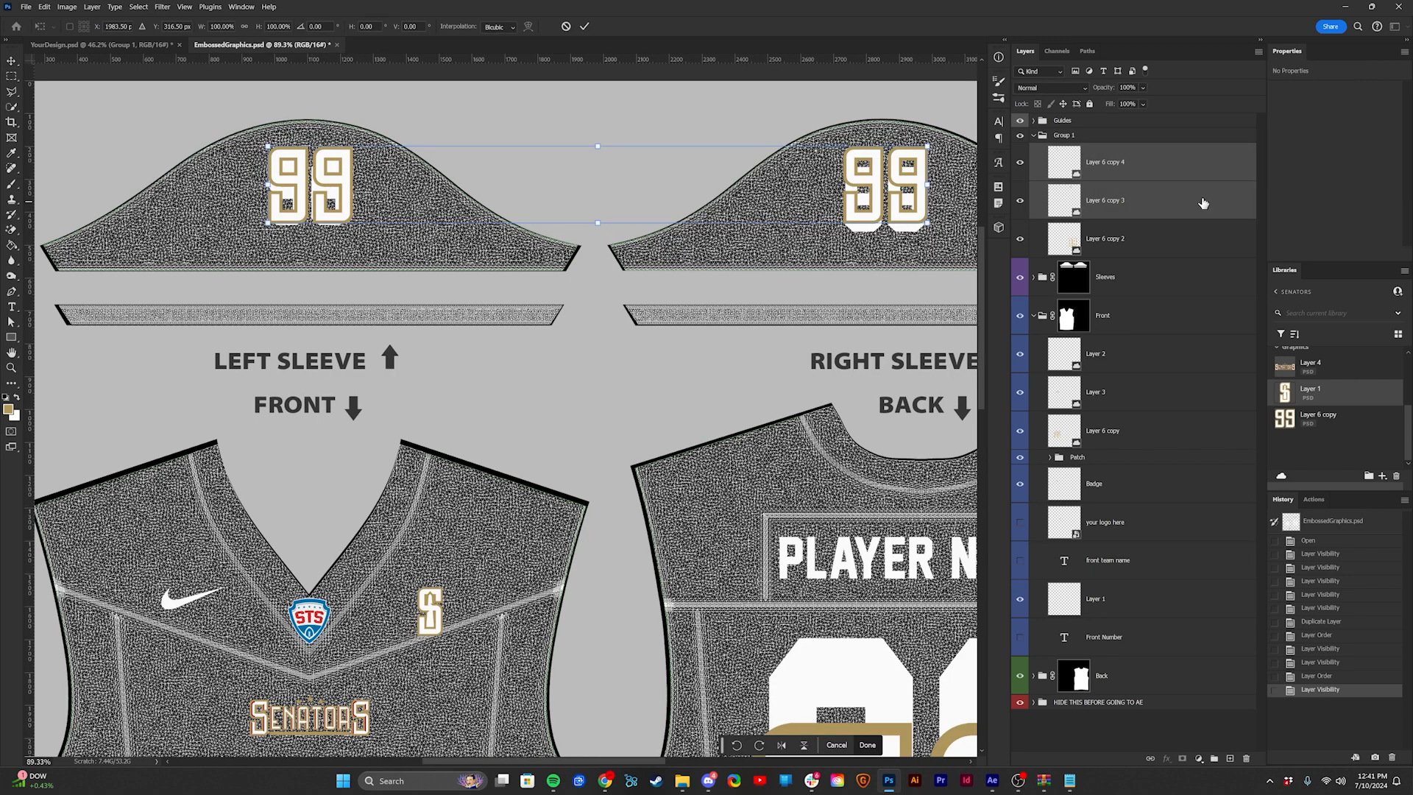
left_click_drag(1202, 196, 1170, 278)
scroll(871, 169, "up", 1)
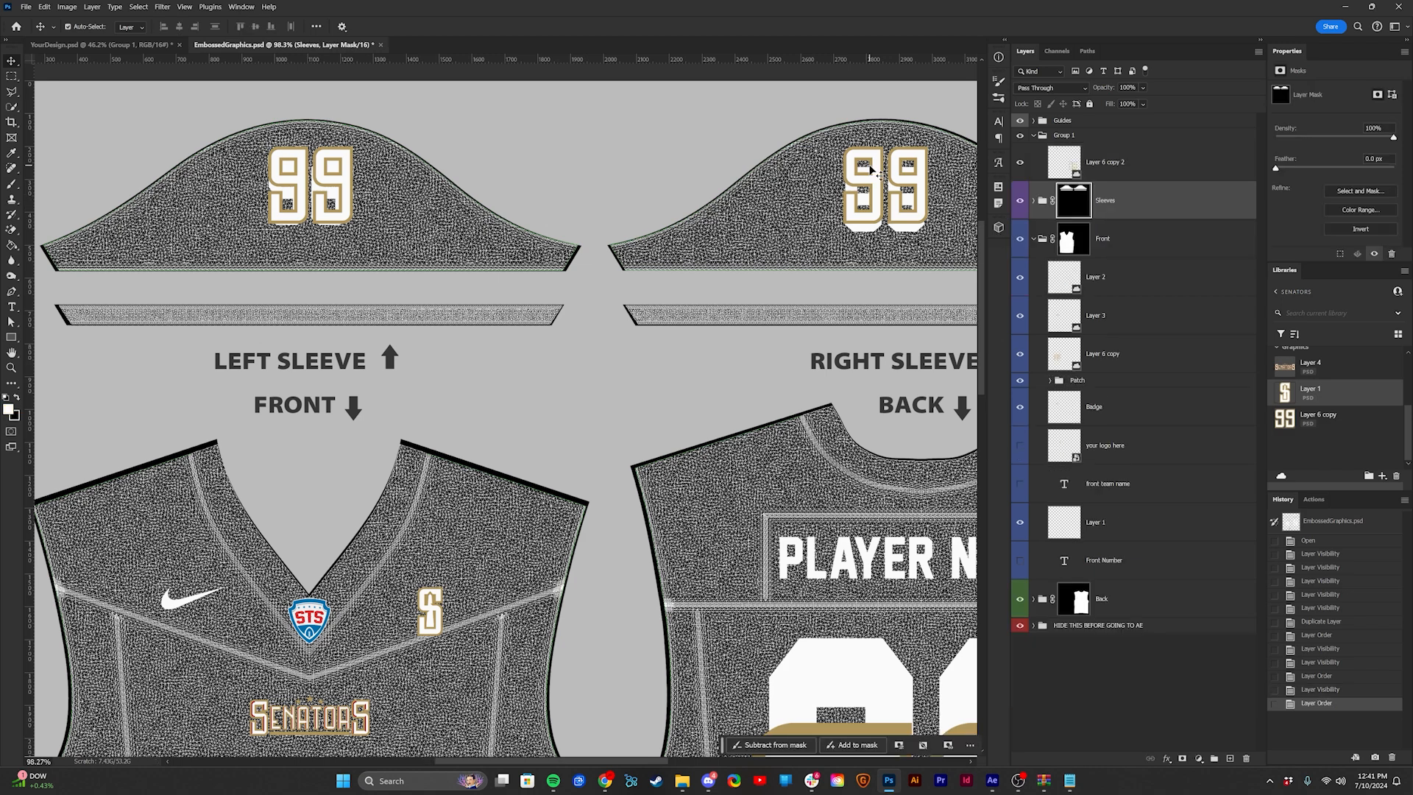
Step: Hide the template's Right sleeve Number and Left sleeve number text layers
scroll(872, 190, "up", 10)
left_click(870, 276)
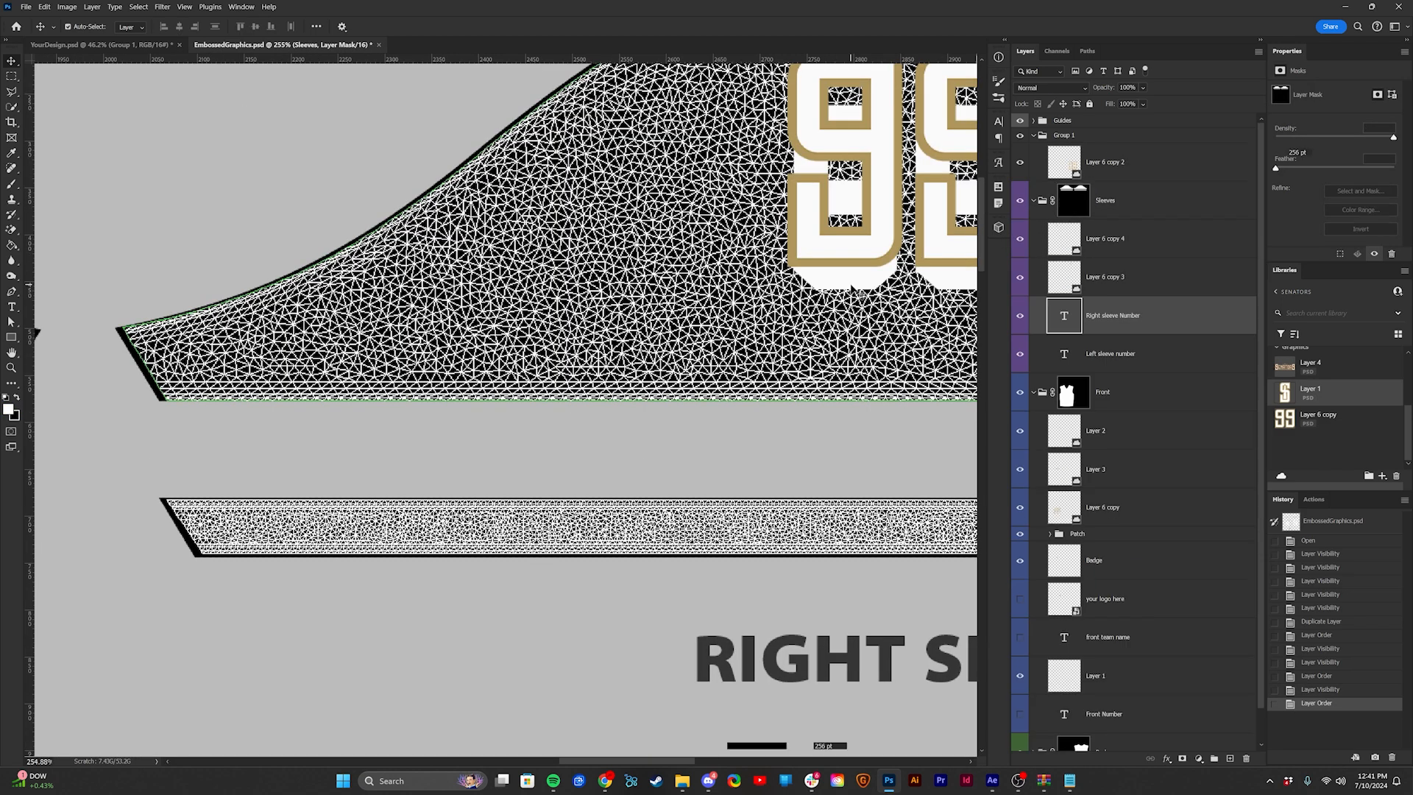
left_click(1021, 318)
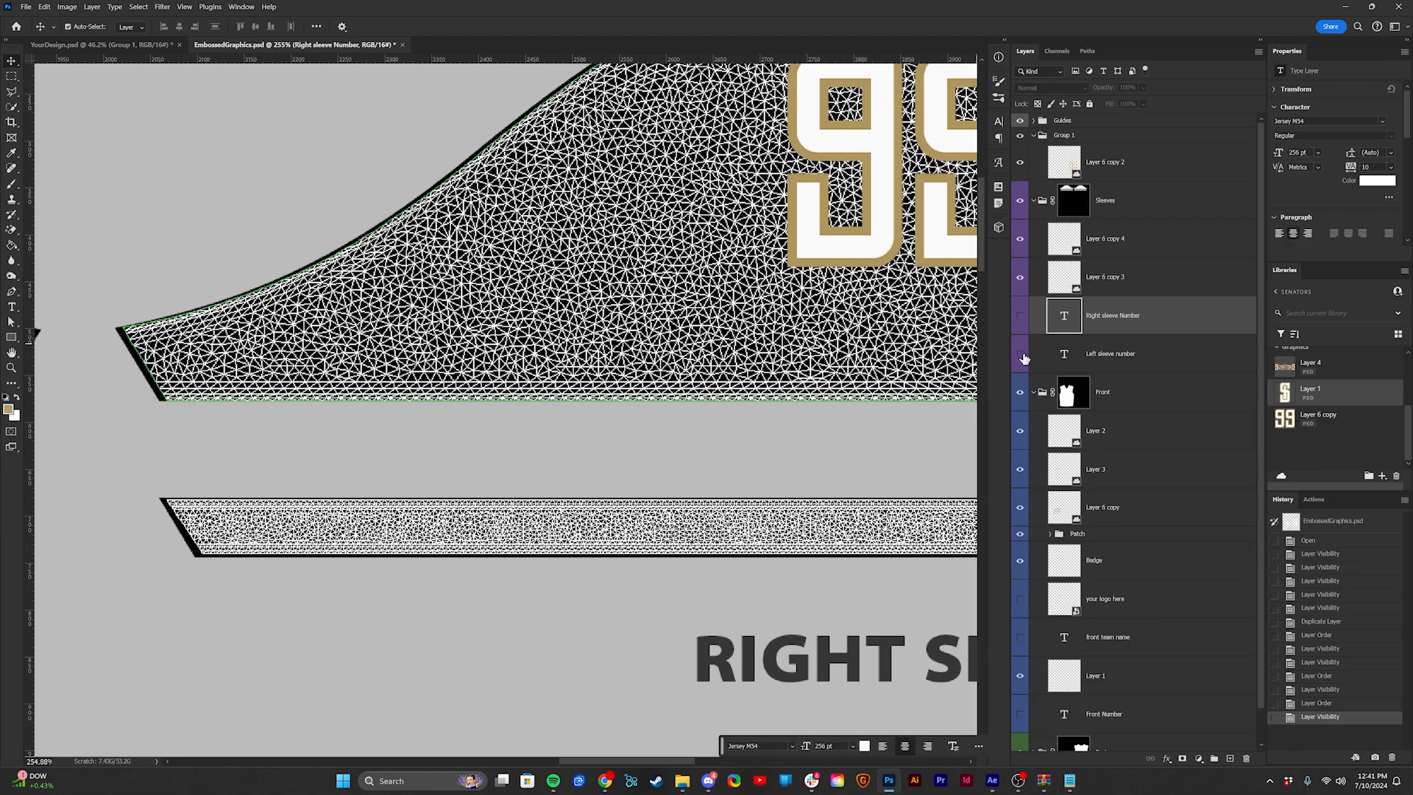
left_click(1022, 354)
Step: Nudge the left sleeve's 99 into alignment and try a slight shift of the right sleeve's 99
scroll(706, 288, "down", 16)
left_click_drag(427, 229, 449, 166)
scroll(424, 140, "up", 5)
scroll(272, 208, "right", 8)
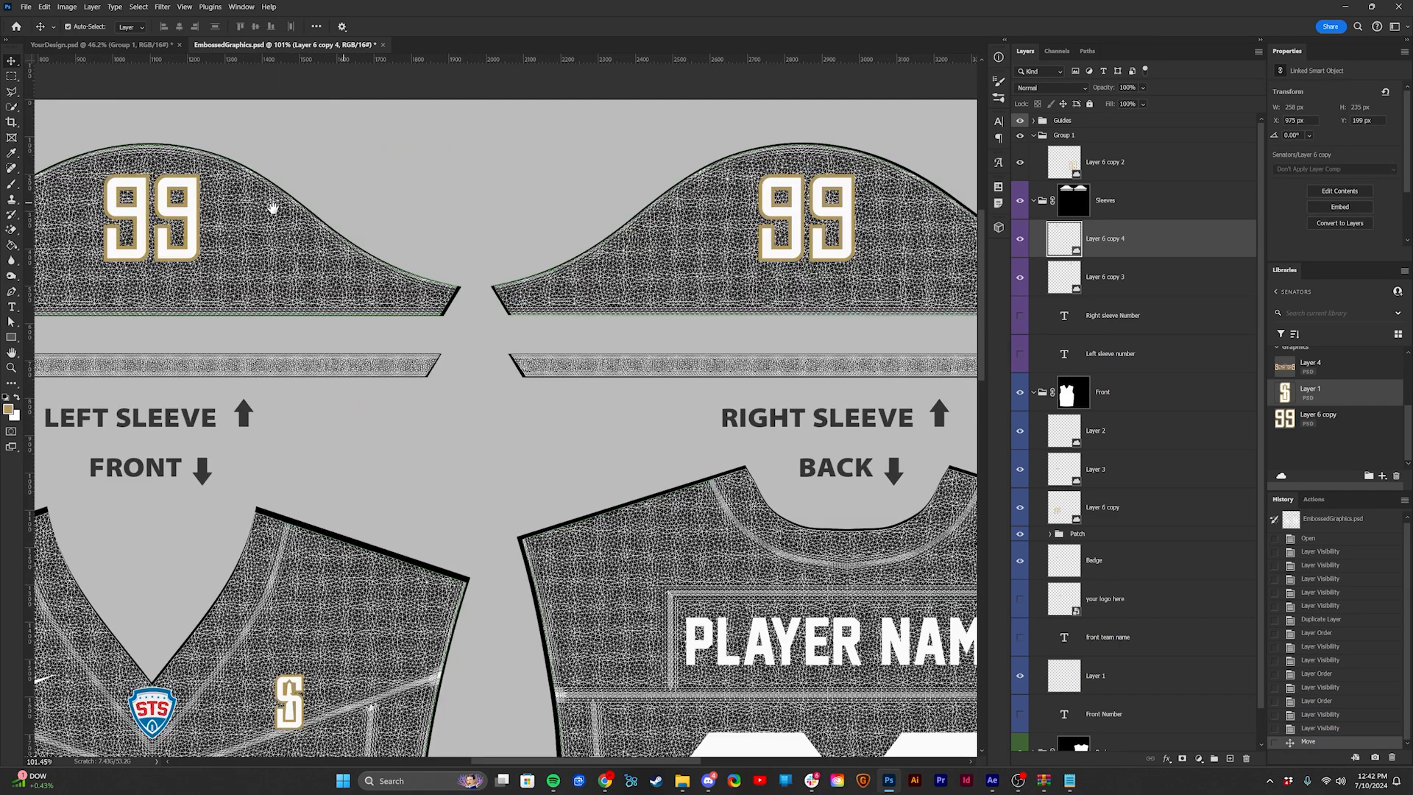
scroll(680, 230, "up", 3)
mouse_move(680, 231)
left_mouse_down()
mouse_move(691, 224)
mouse_move(675, 223)
left_mouse_up()
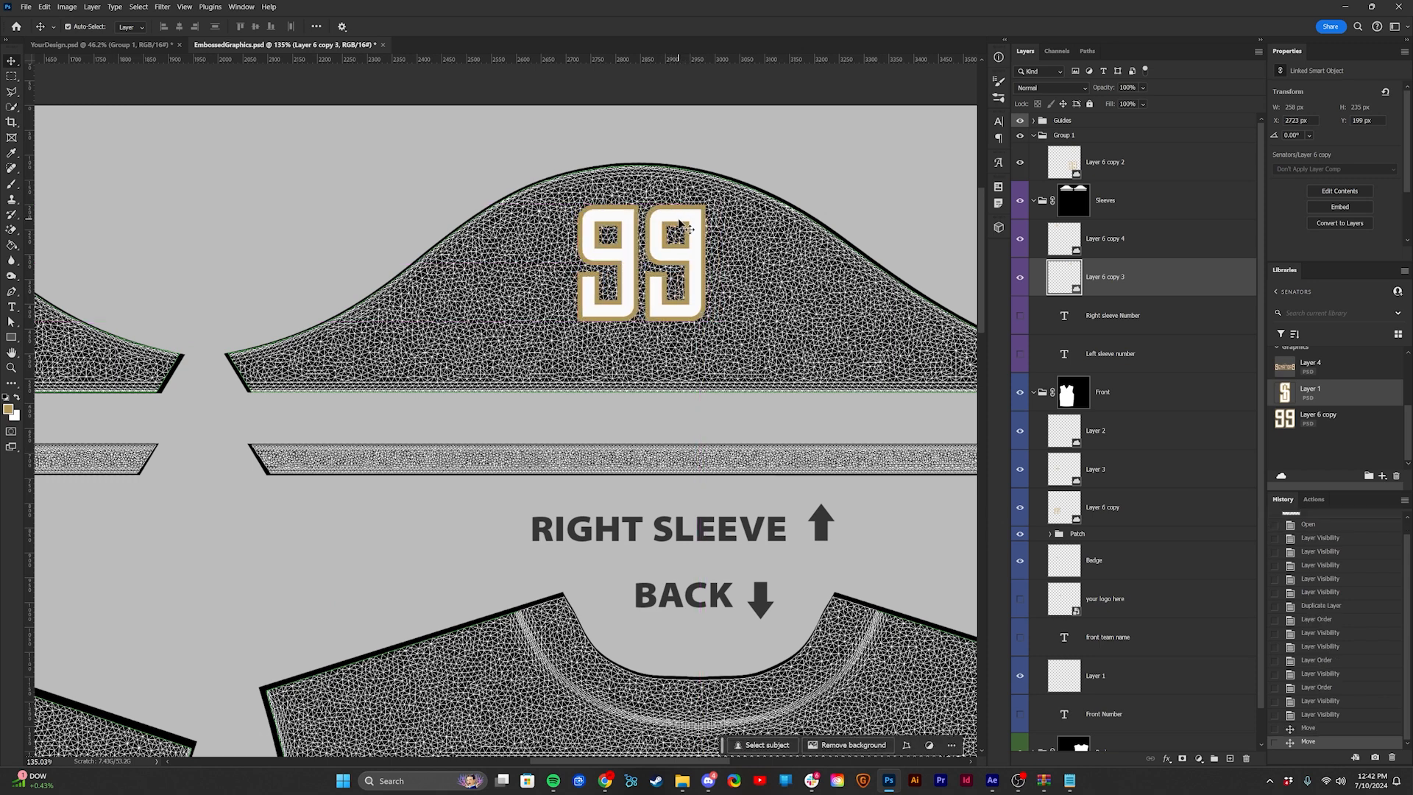
scroll(675, 223, "down", 13)
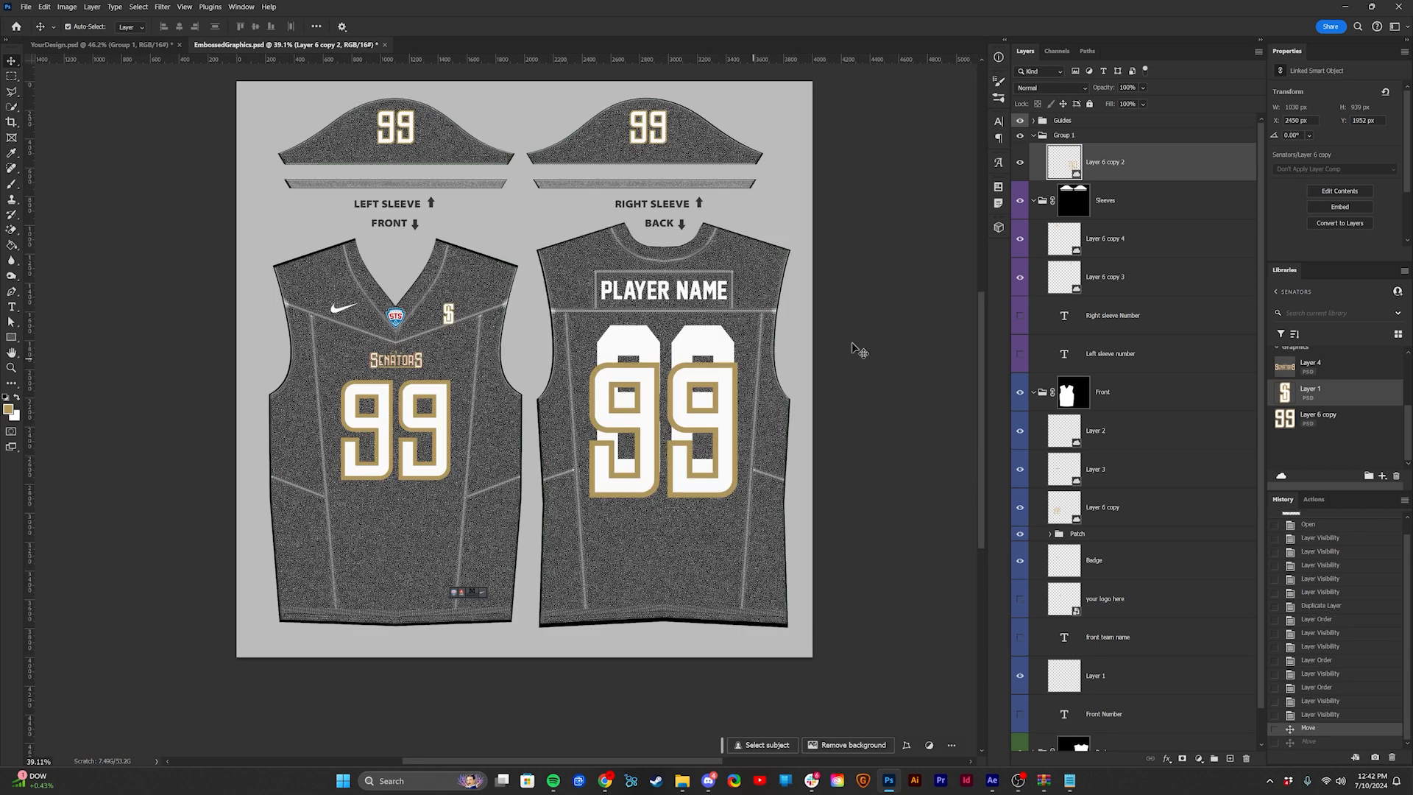
Step: Move the back 99 layer, Layer 6 copy 2, into the Back group and hide the template's Back Number layer
left_click(1034, 203, "ctrl")
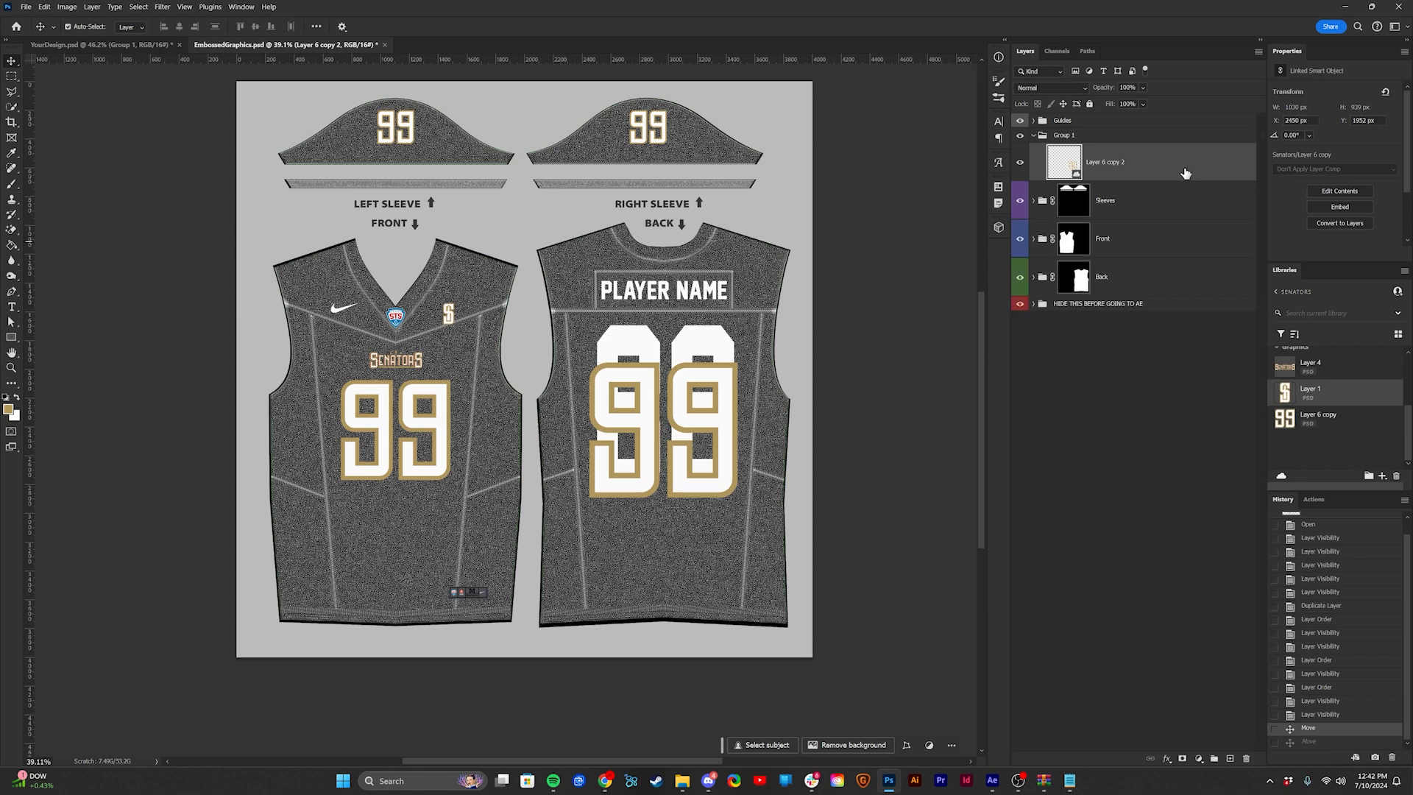
left_click_drag(1185, 173, 1181, 278)
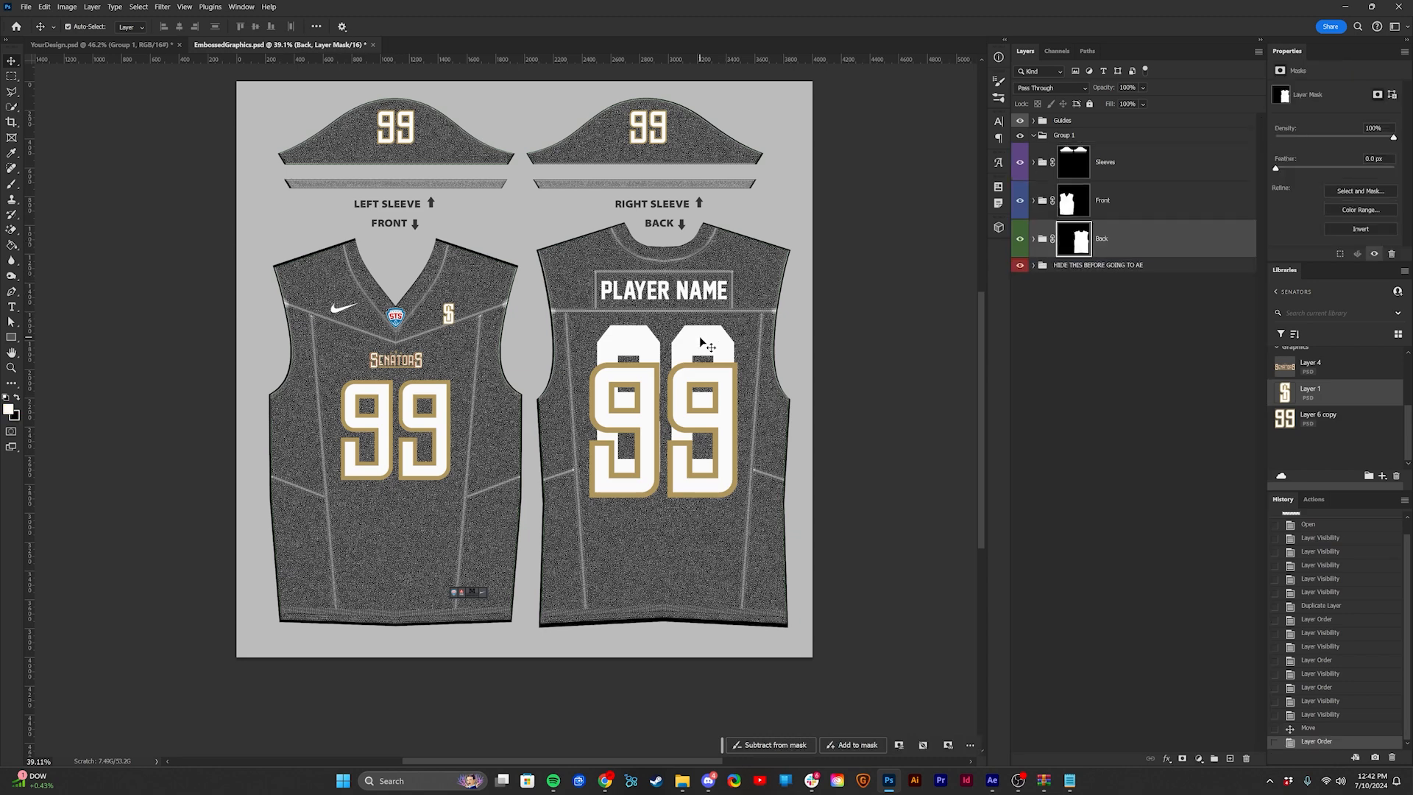
left_click(706, 346)
left_click(1020, 391)
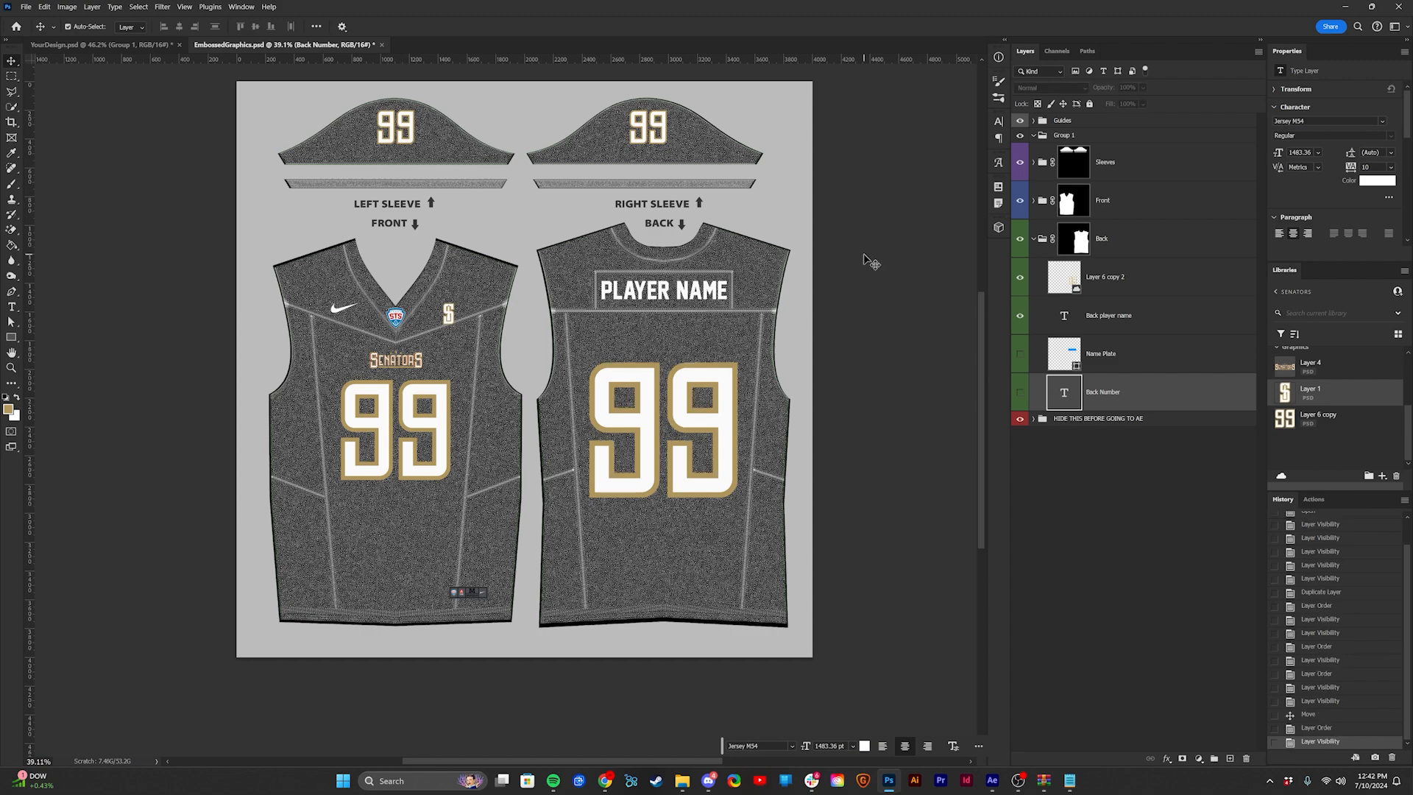
Step: Set the font of the Back player name text layer to DC
scroll(662, 301, "up", 5)
left_click(635, 313)
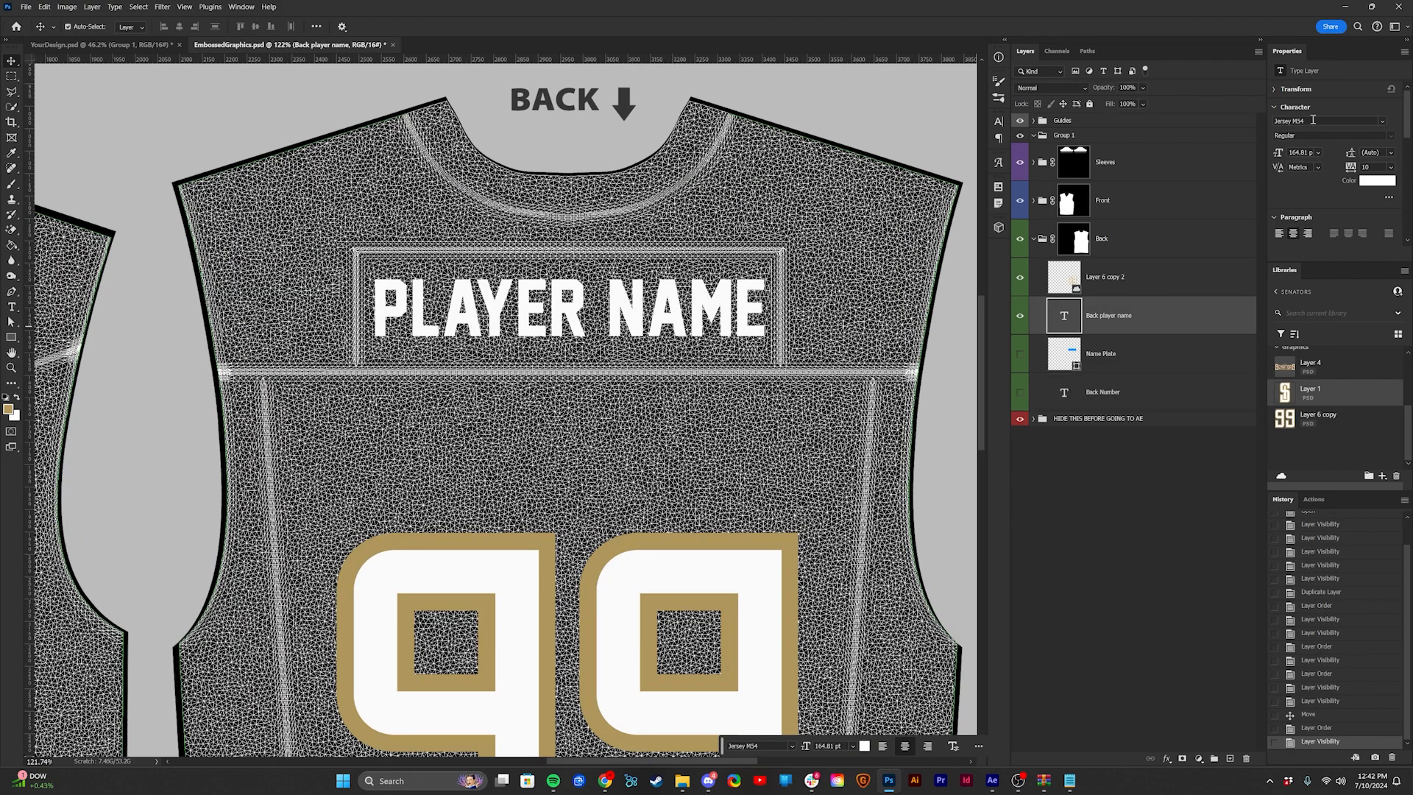
left_click(1313, 119)
type("DW")
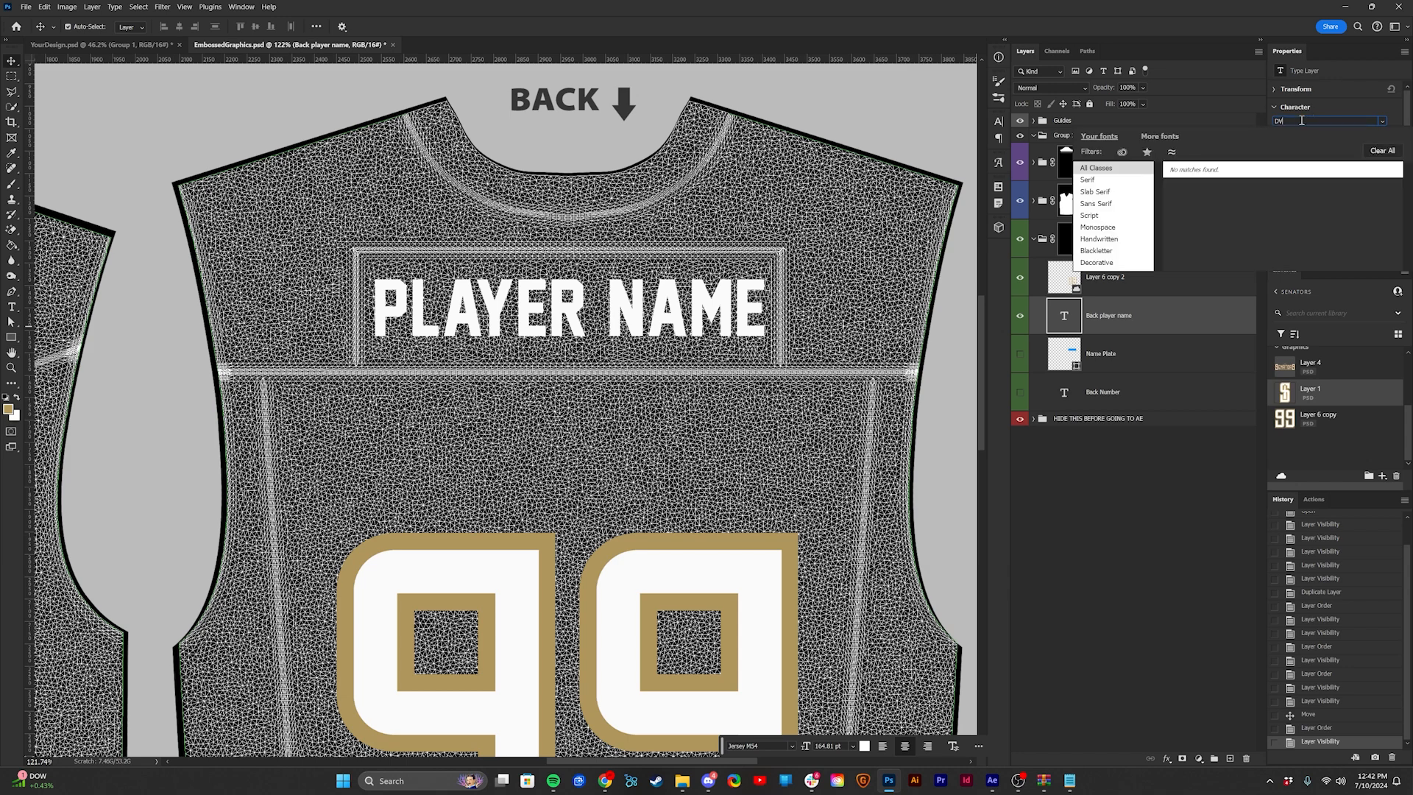
key("BackSpace")
type("C")
key("Return")
Step: Replace the placeholder player name on the back with the sample player's surname in capitals
scroll(513, 275, "up", 4)
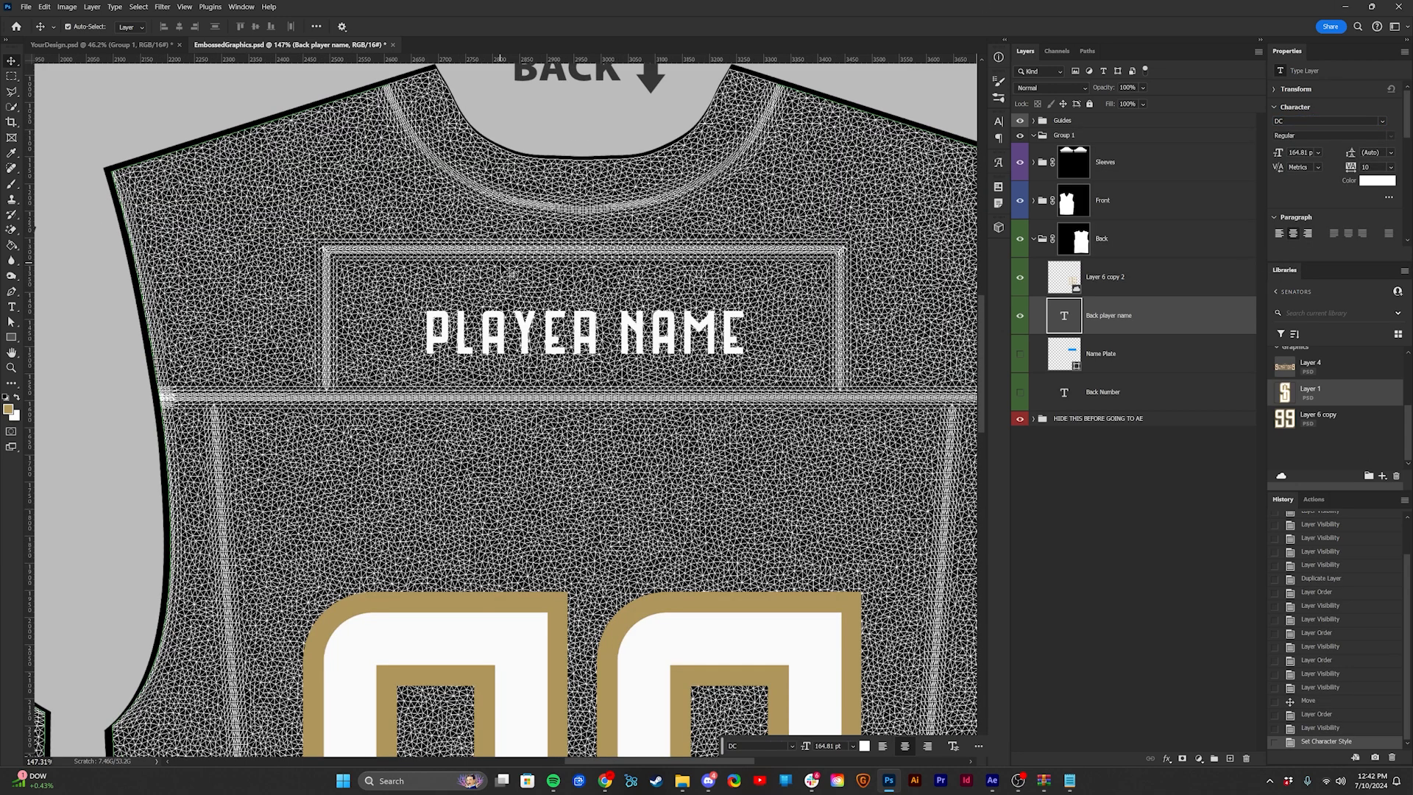
double_click(579, 337)
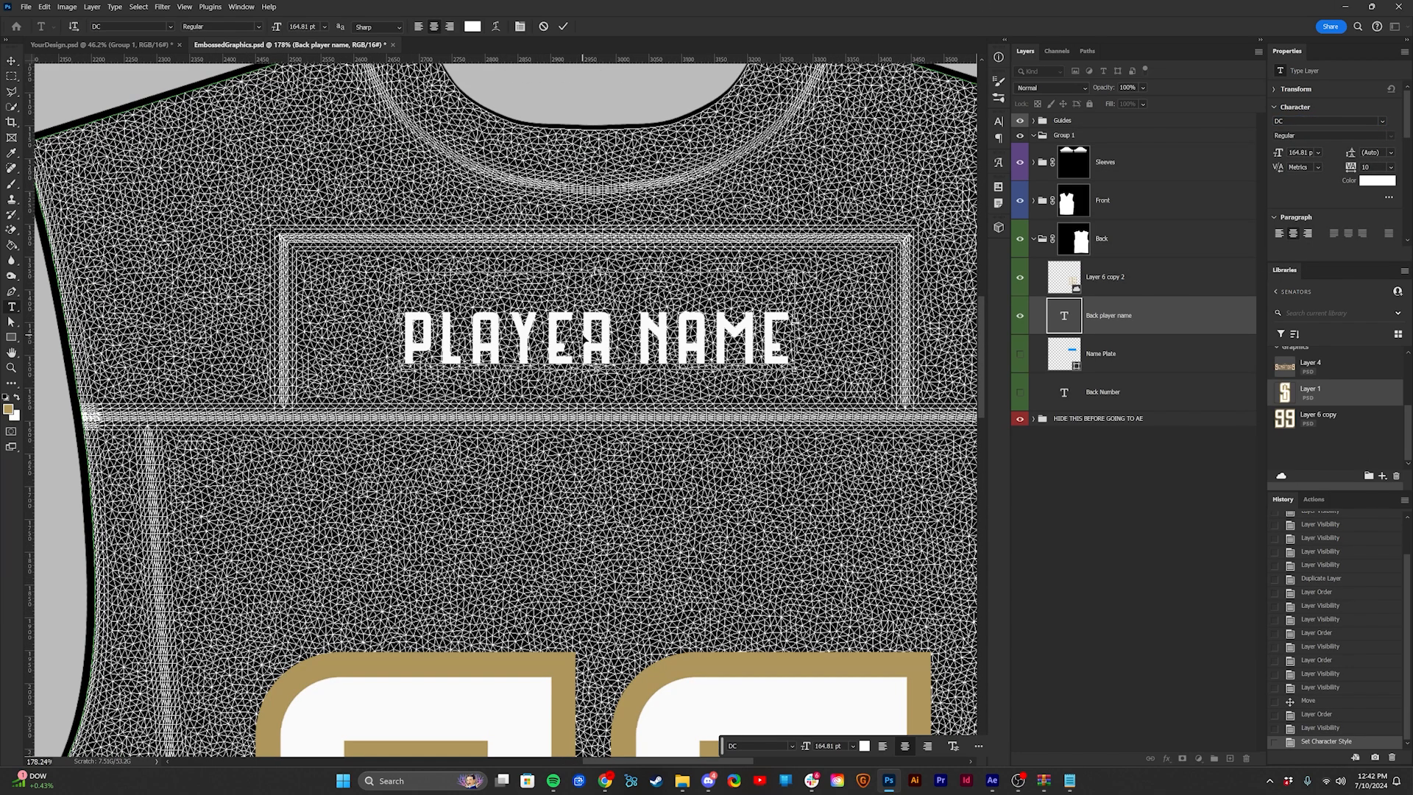
key("ctrl+a")
type("J")
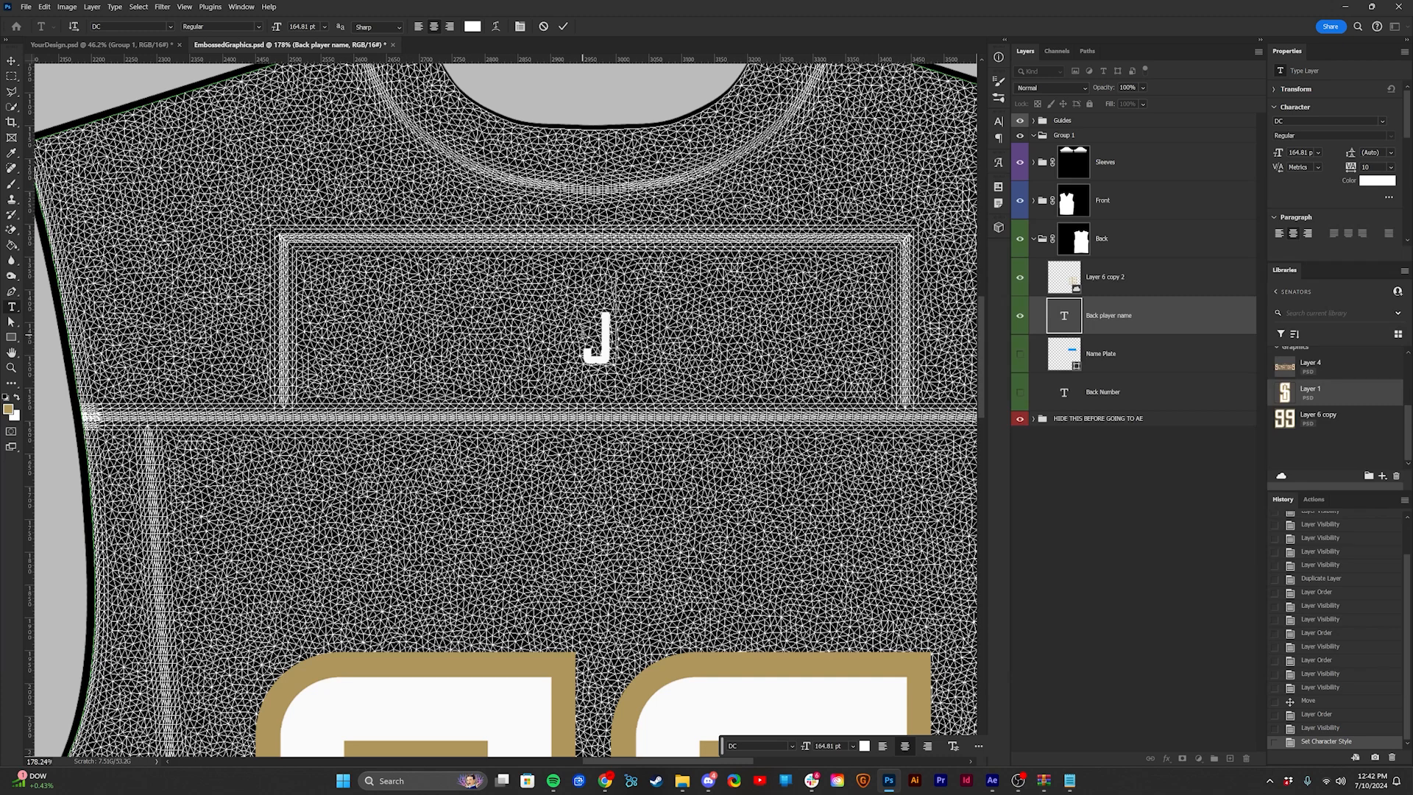
type("OHNSON")
key("ctrl+Return")
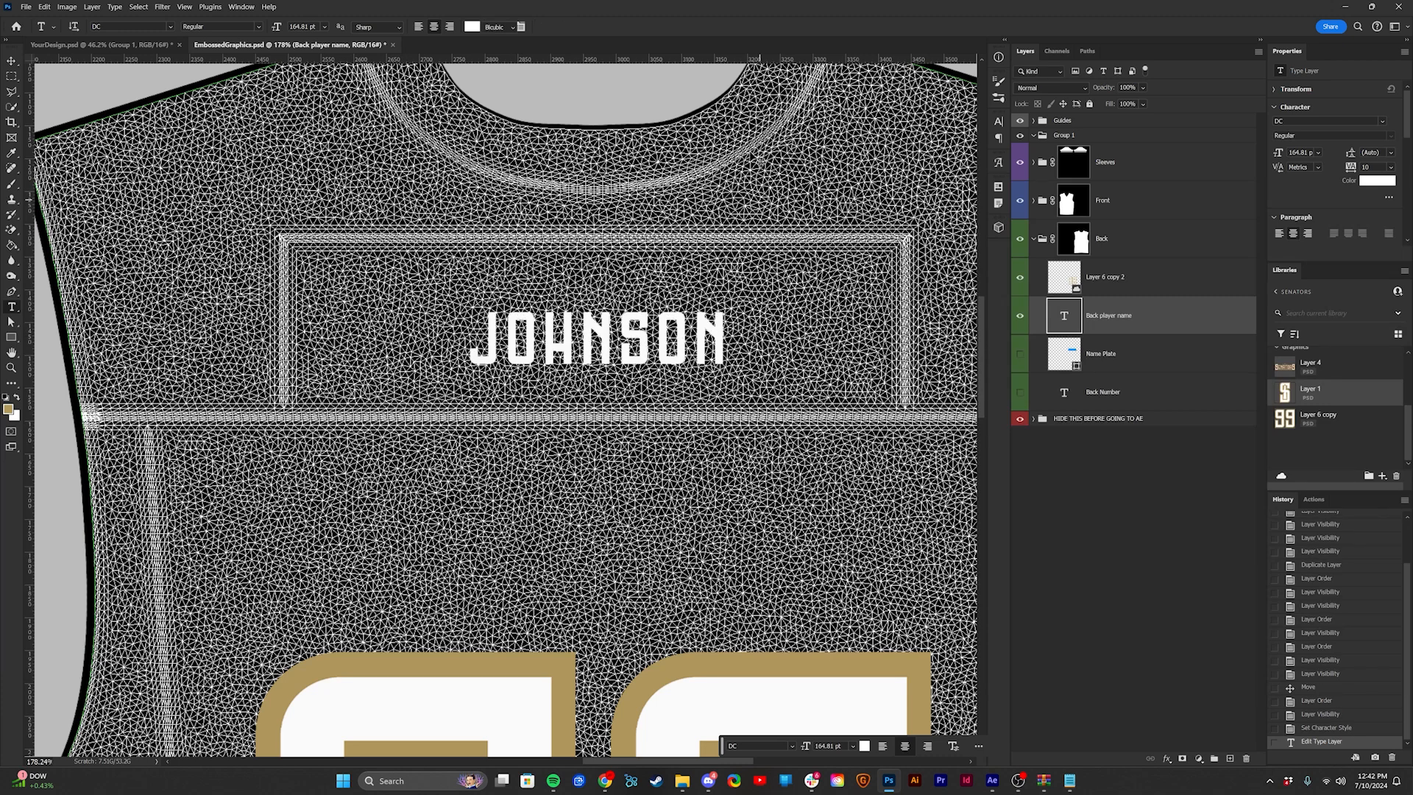
Step: Scale the back player name up to about 370 pt and center it inside the nameplate outline
key("ctrl+t")
left_click_drag(729, 320, 889, 320)
left_click_drag(743, 357, 743, 325)
left_click_drag(308, 183, 301, 179)
key("Return")
key("ctrl+0")
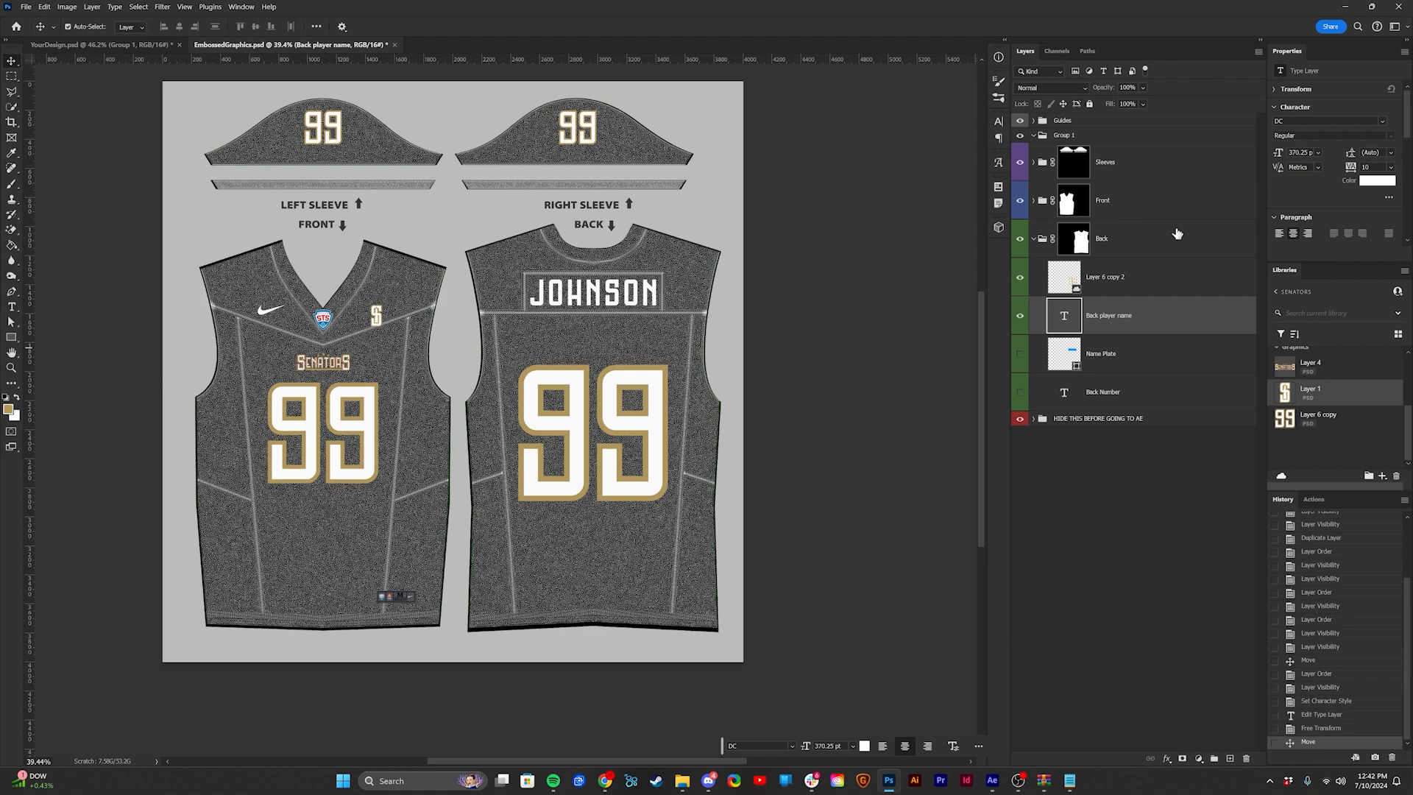
key("ctrl+0")
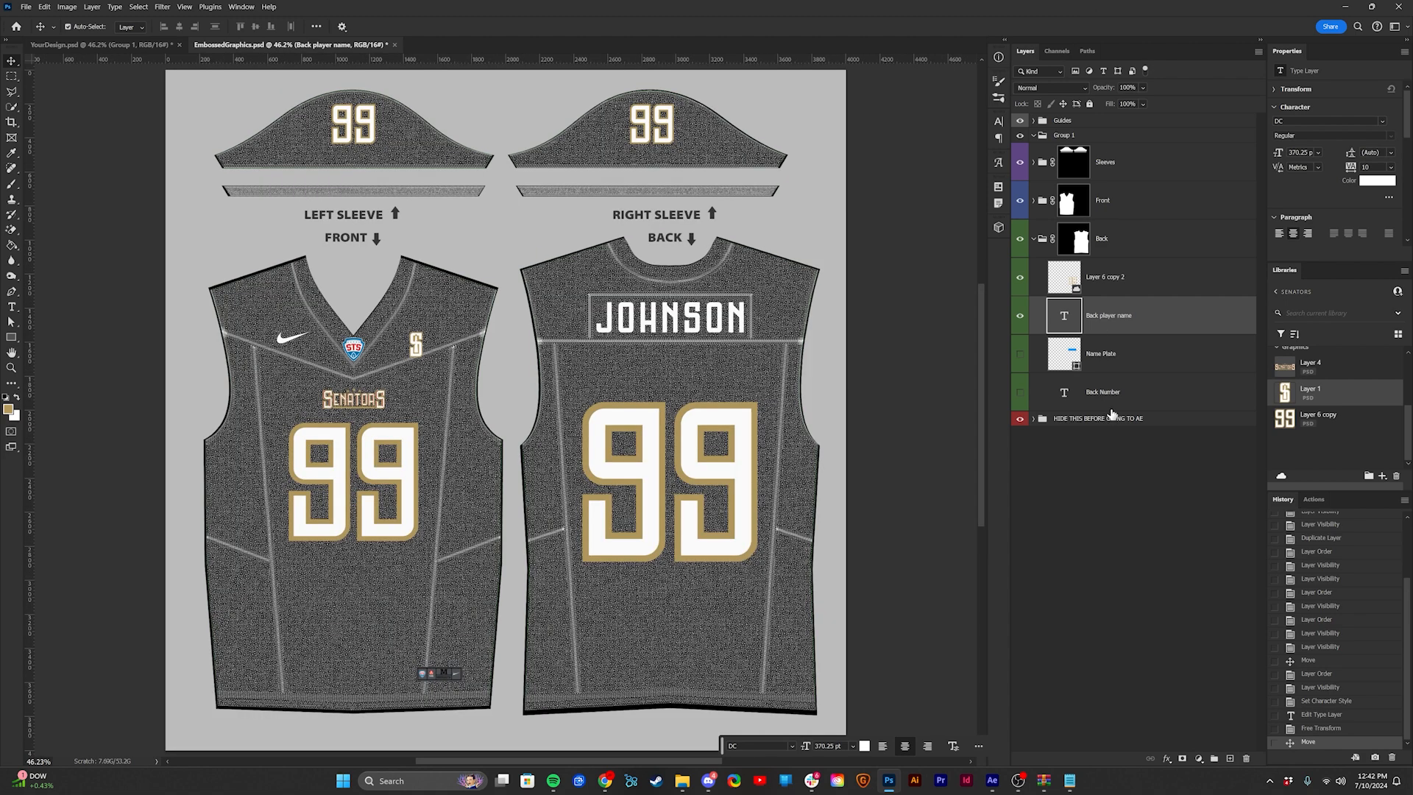
Step: Lock the Guides and HIDE THIS BEFORE GOING TO AE groups together
left_click(1108, 417)
scroll(282, 336, "up", 3)
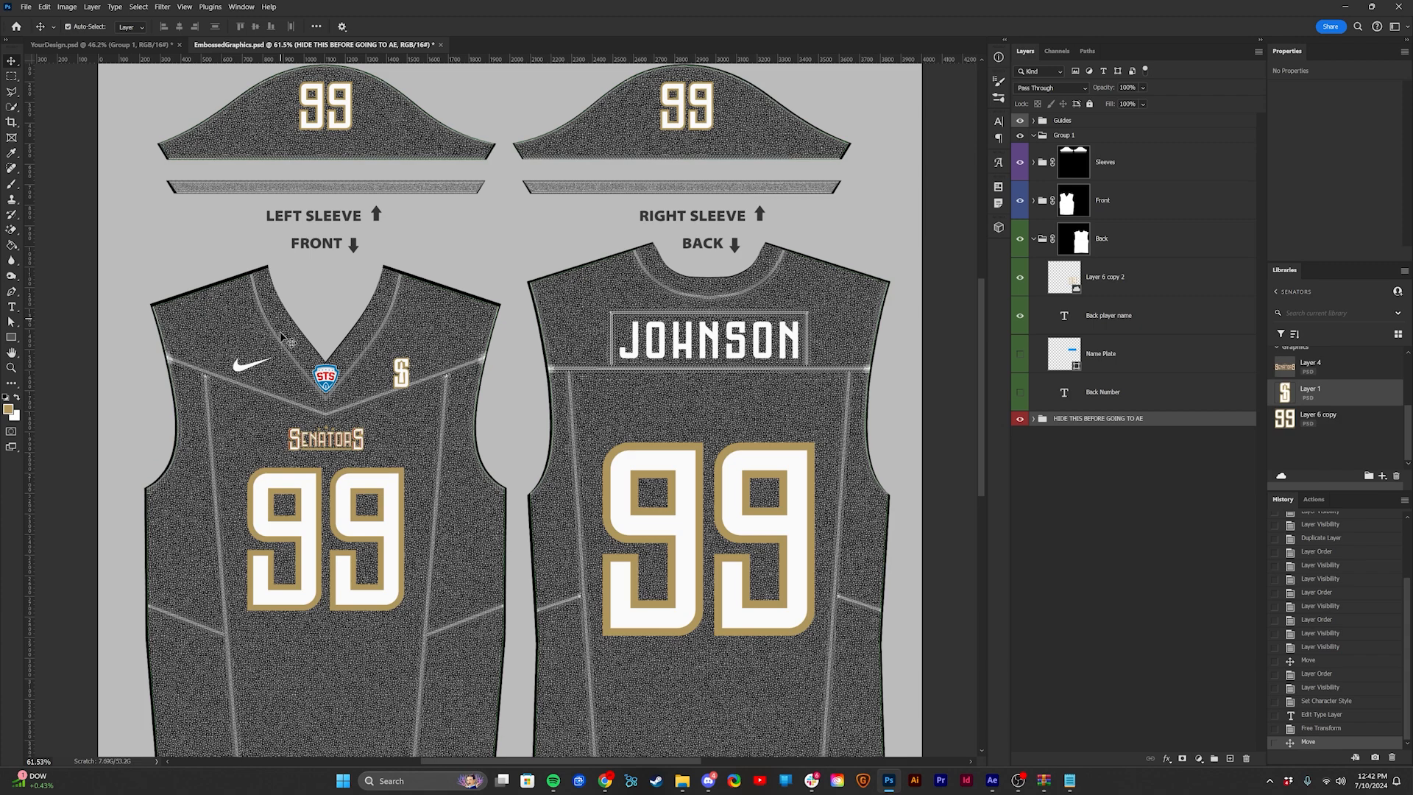
key("ctrl+0")
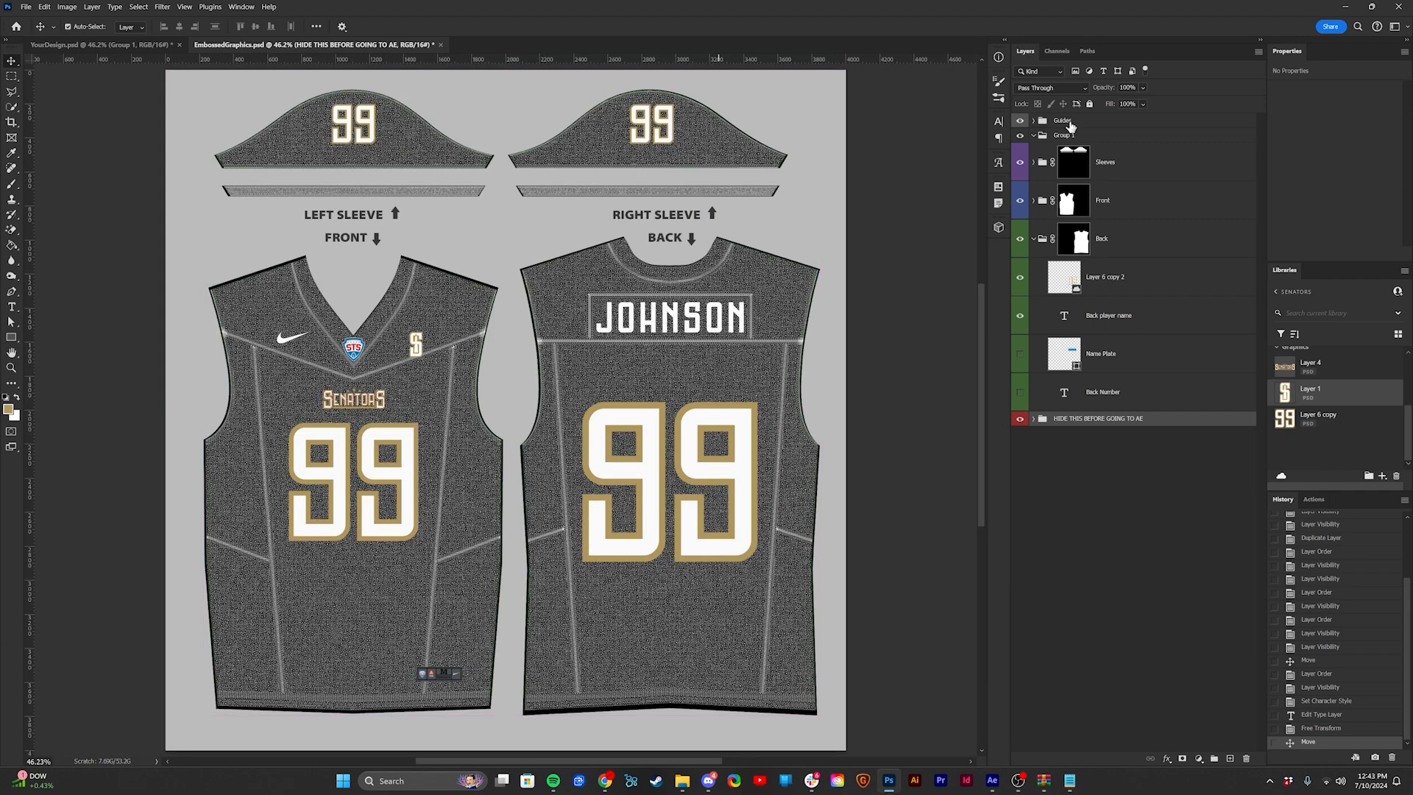
left_click(1070, 126)
scroll(710, 217, "up", 3)
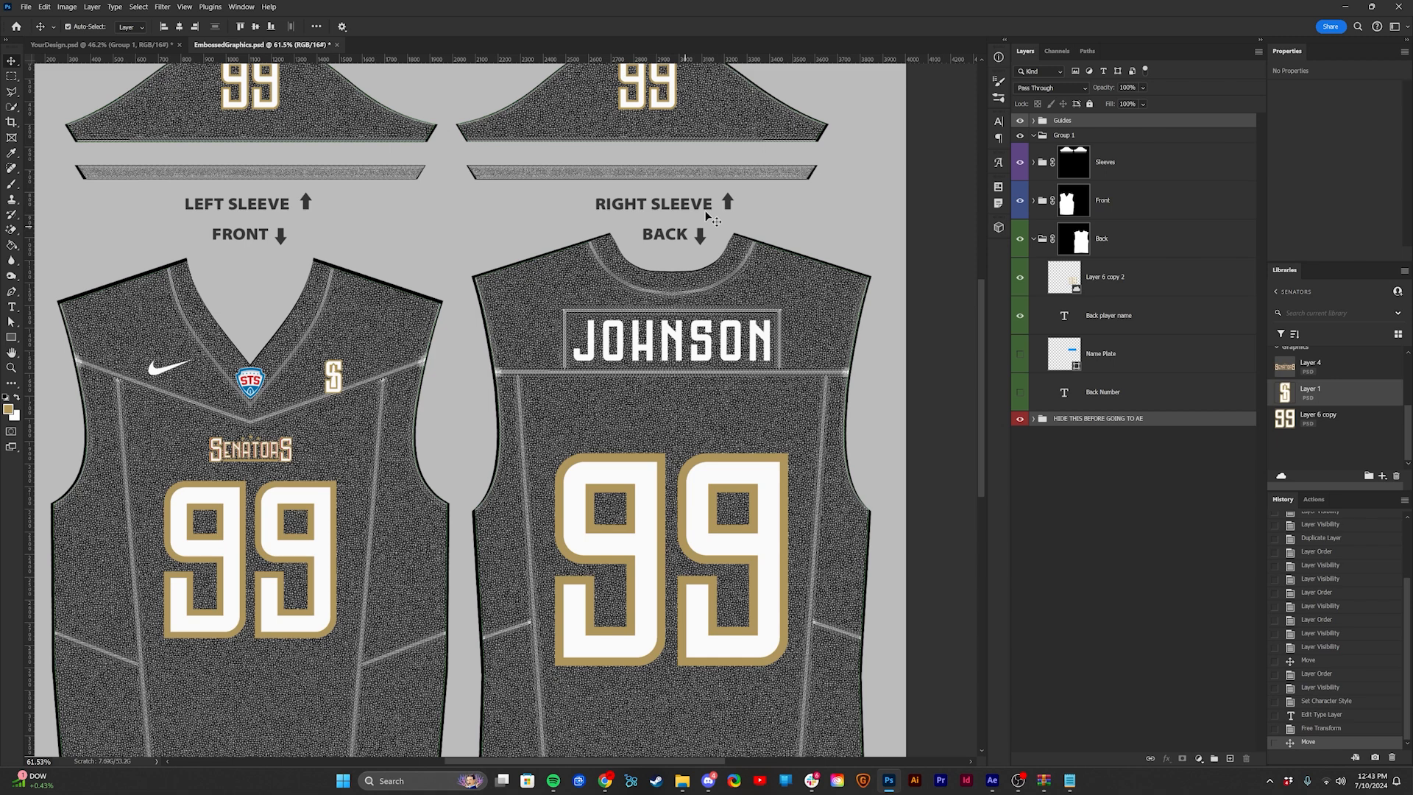
key("ctrl+0")
left_click(1089, 104)
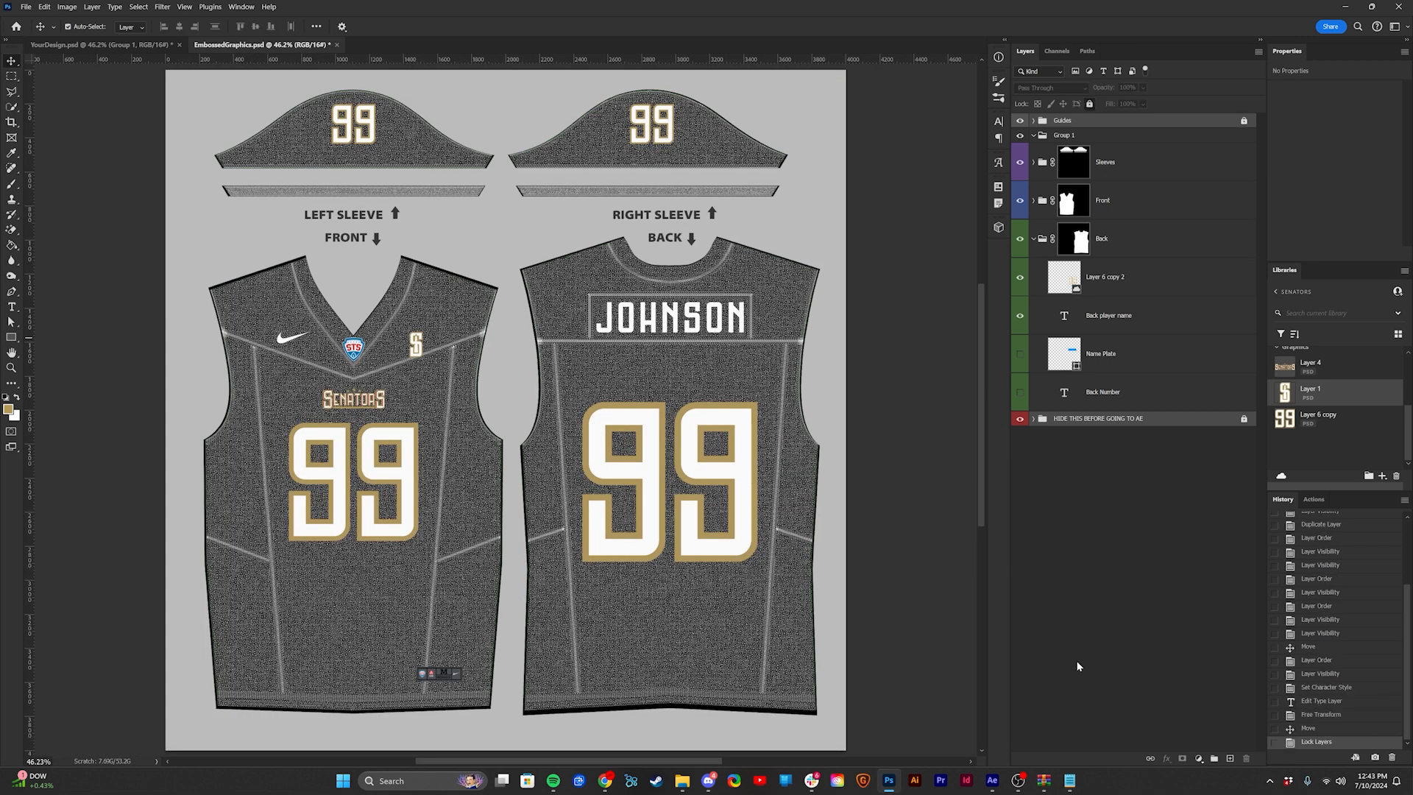
Step: Hide the HIDE THIS BEFORE GOING TO AE group and combine Group 1, Sleeve, Front and Back into a group named Senators
left_click(1077, 423)
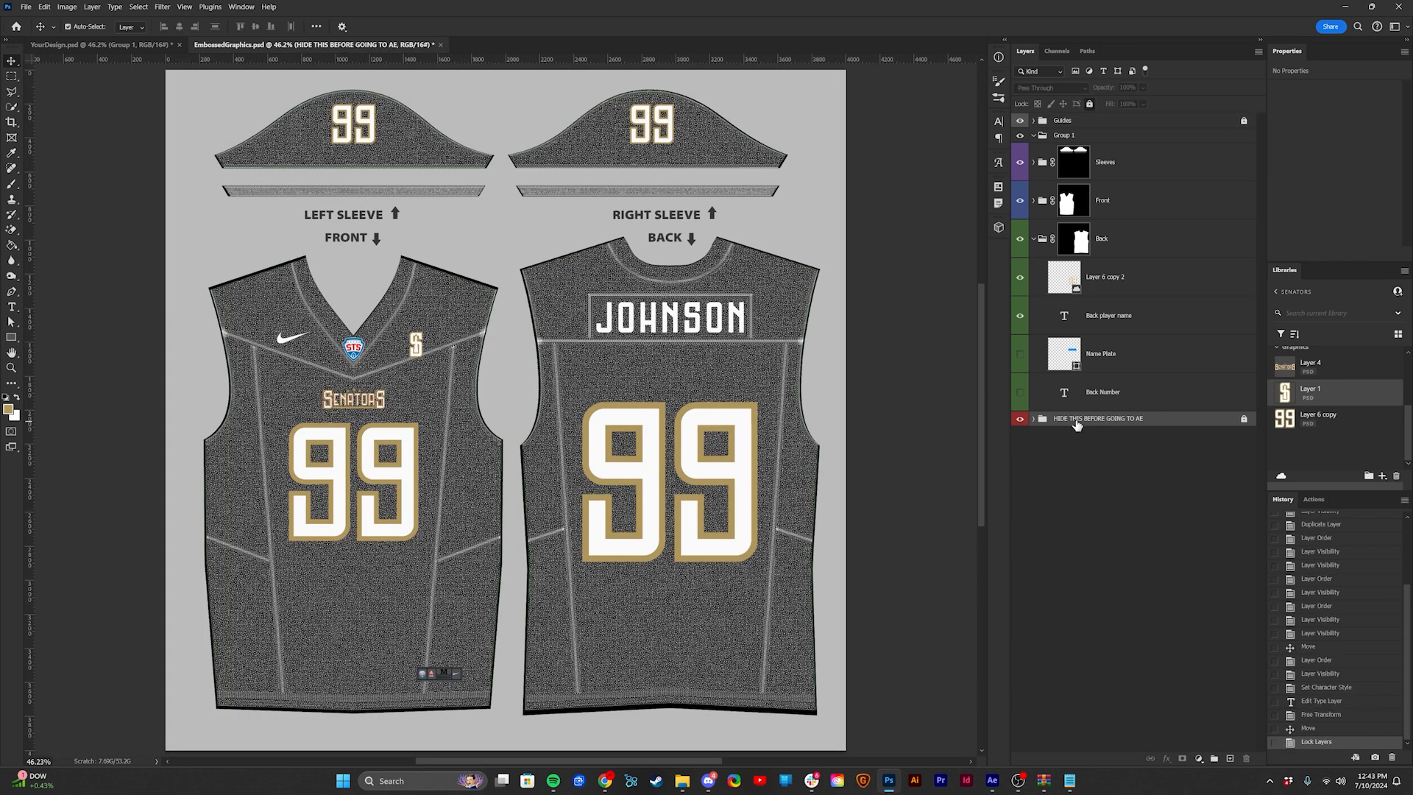
left_click(1020, 418)
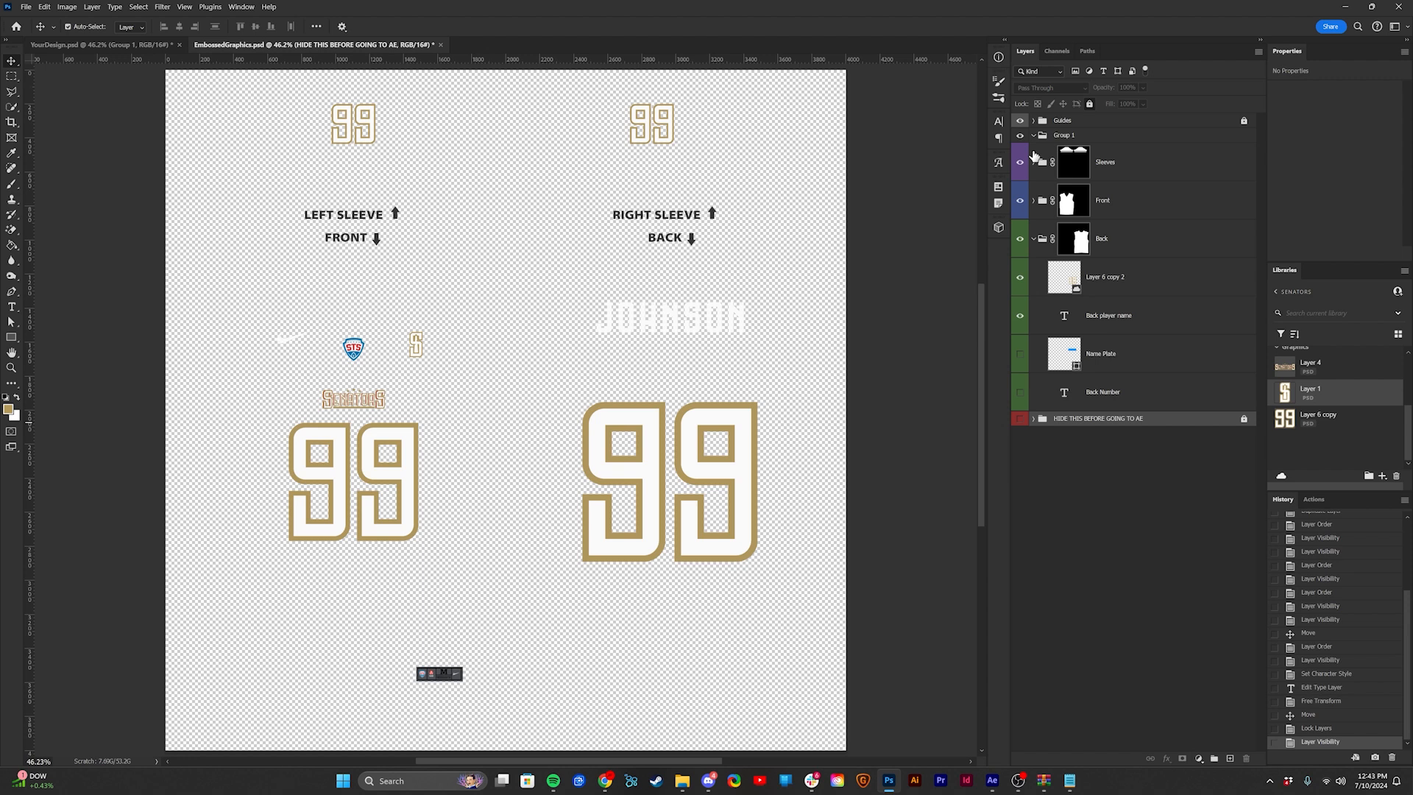
left_click(1033, 162)
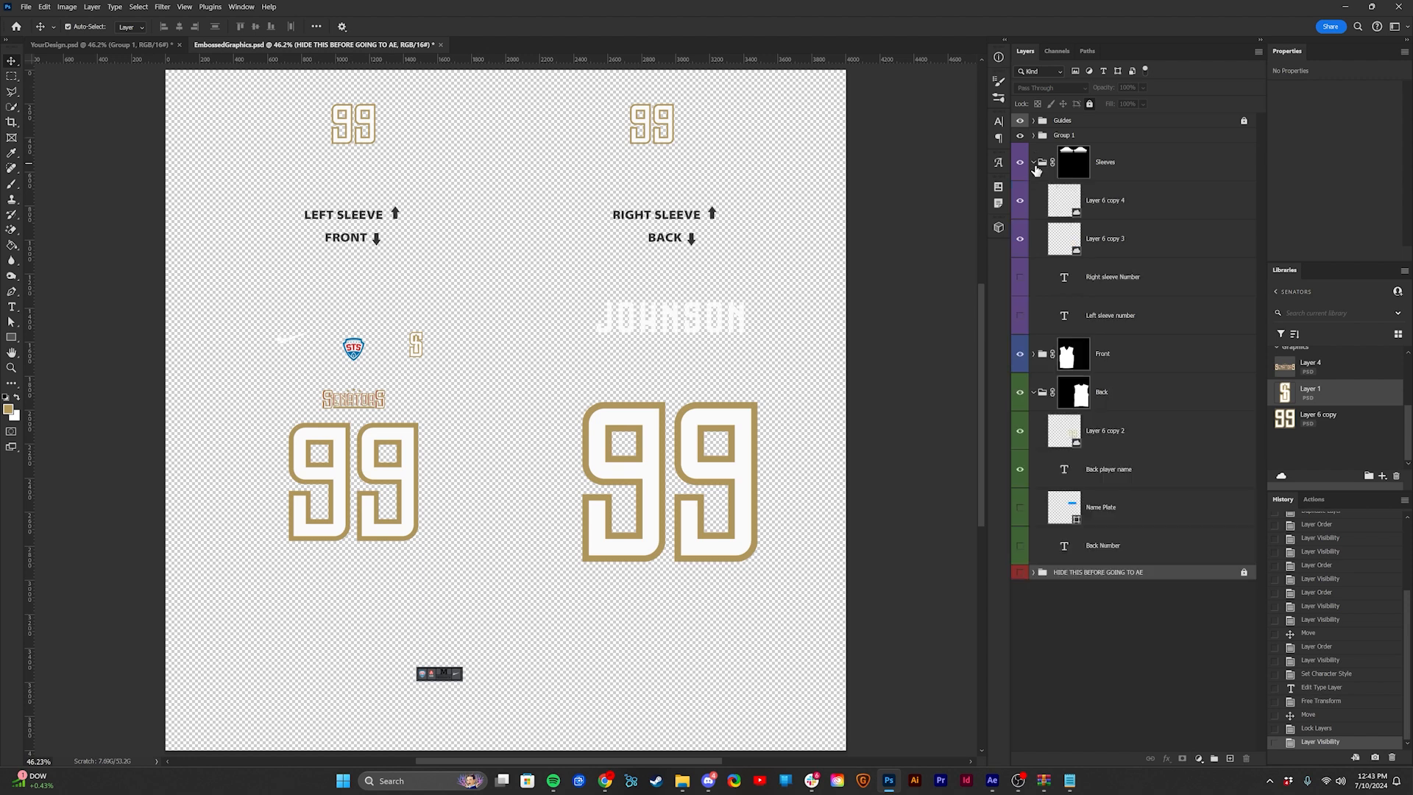
left_click(1033, 162)
left_click(1034, 239)
left_click(1127, 248)
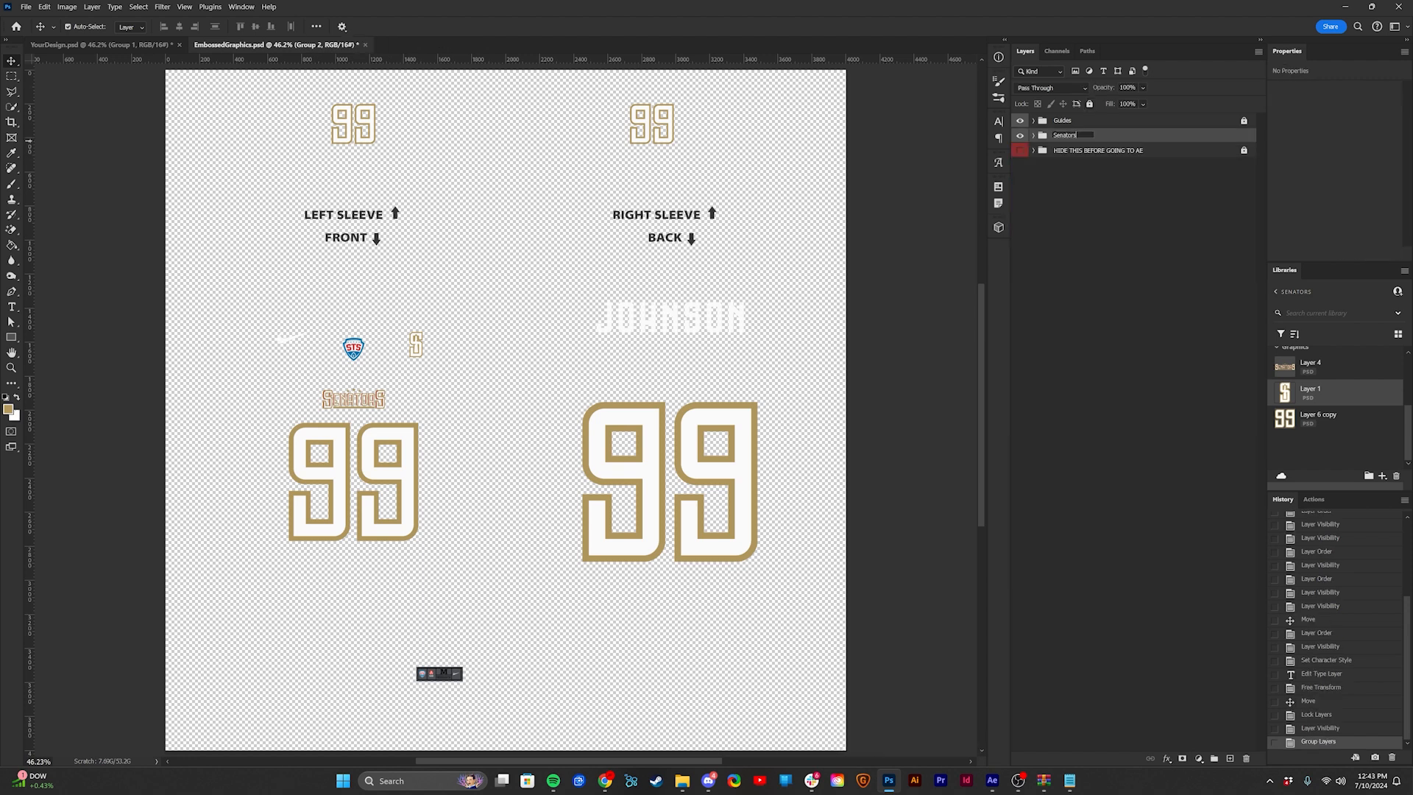
key("Return")
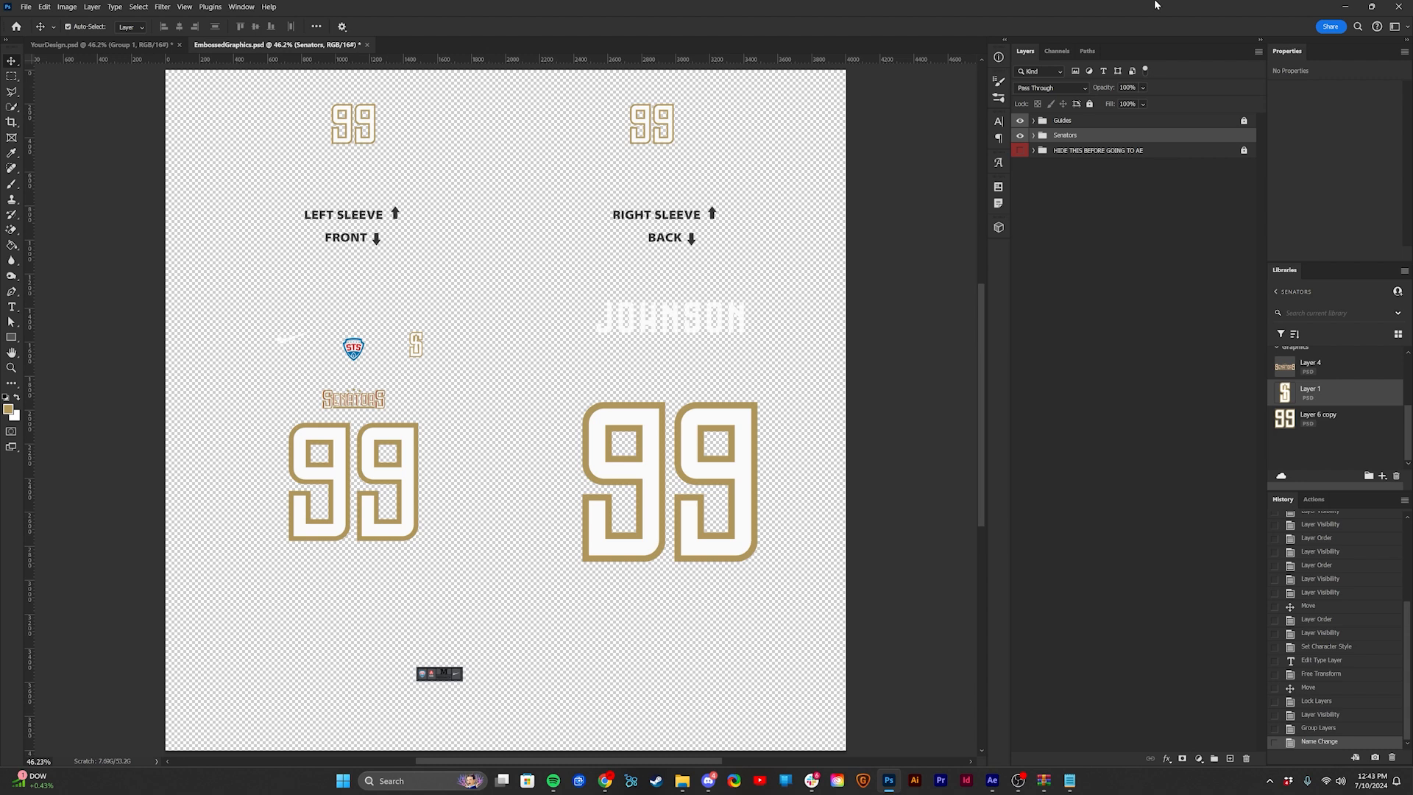
Step: Duplicate the Senators group and delete the copy
key("ctrl+j")
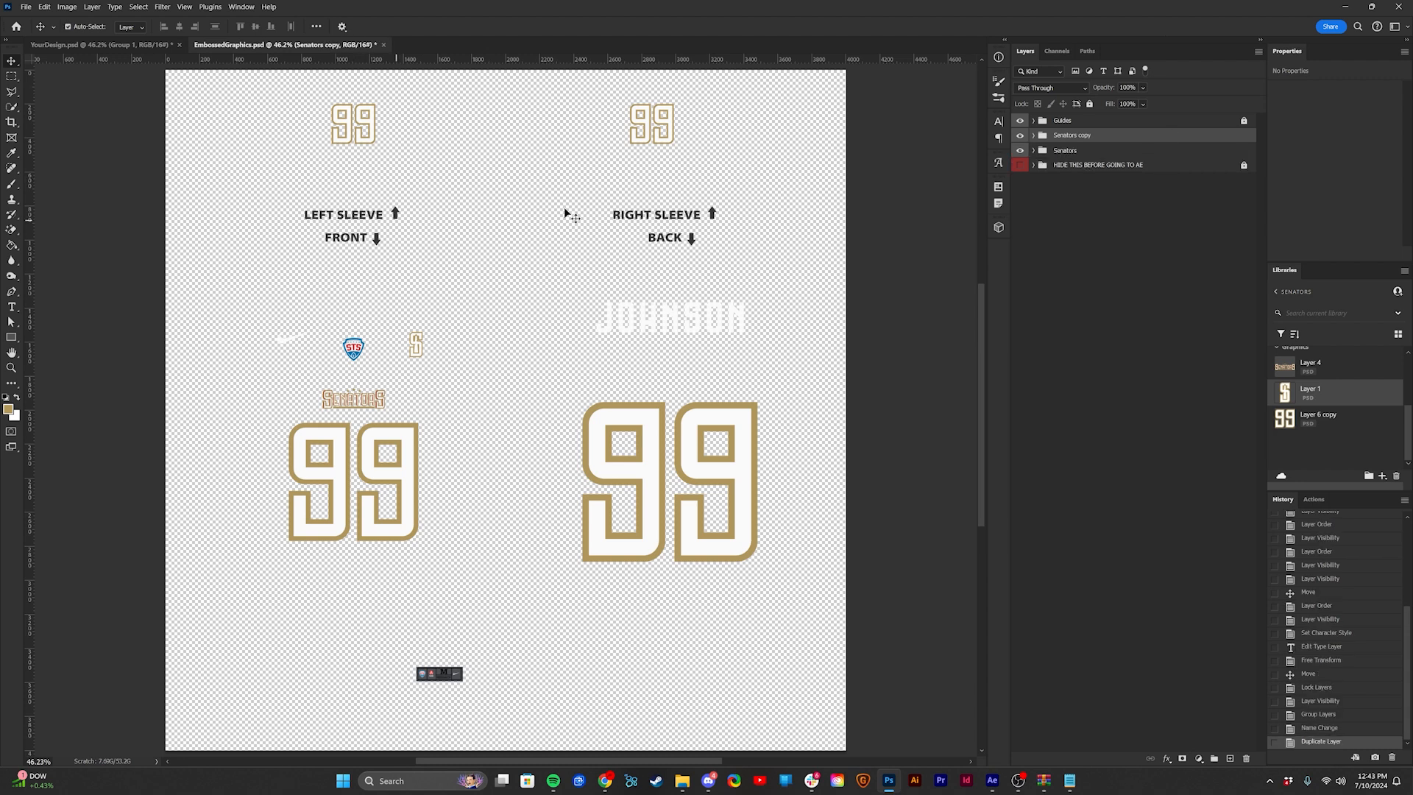
key("Delete")
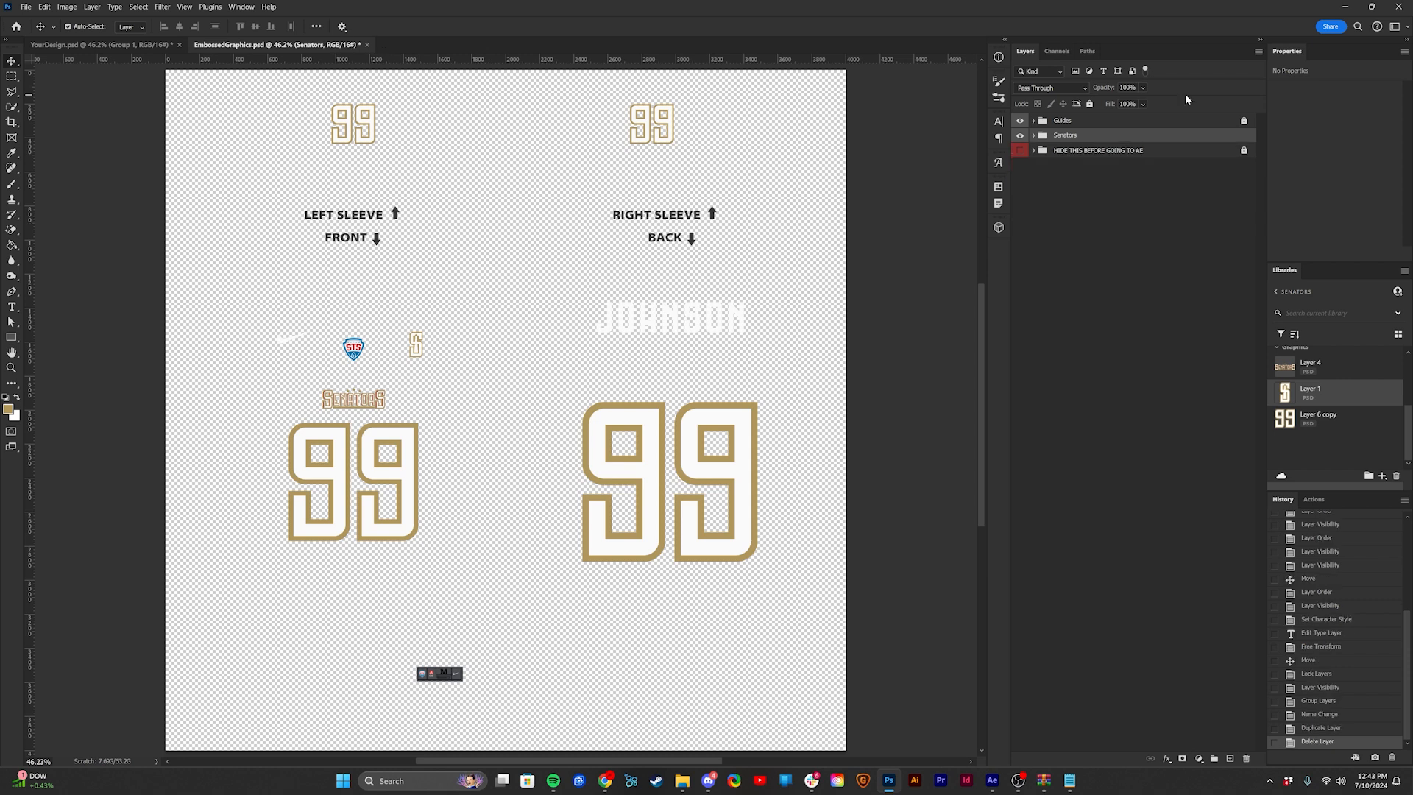
Step: Save EmbossedGraphics.psd, and in YourDesign.psd hide the Group 1 preview graphics and save the file
key("ctrl+s")
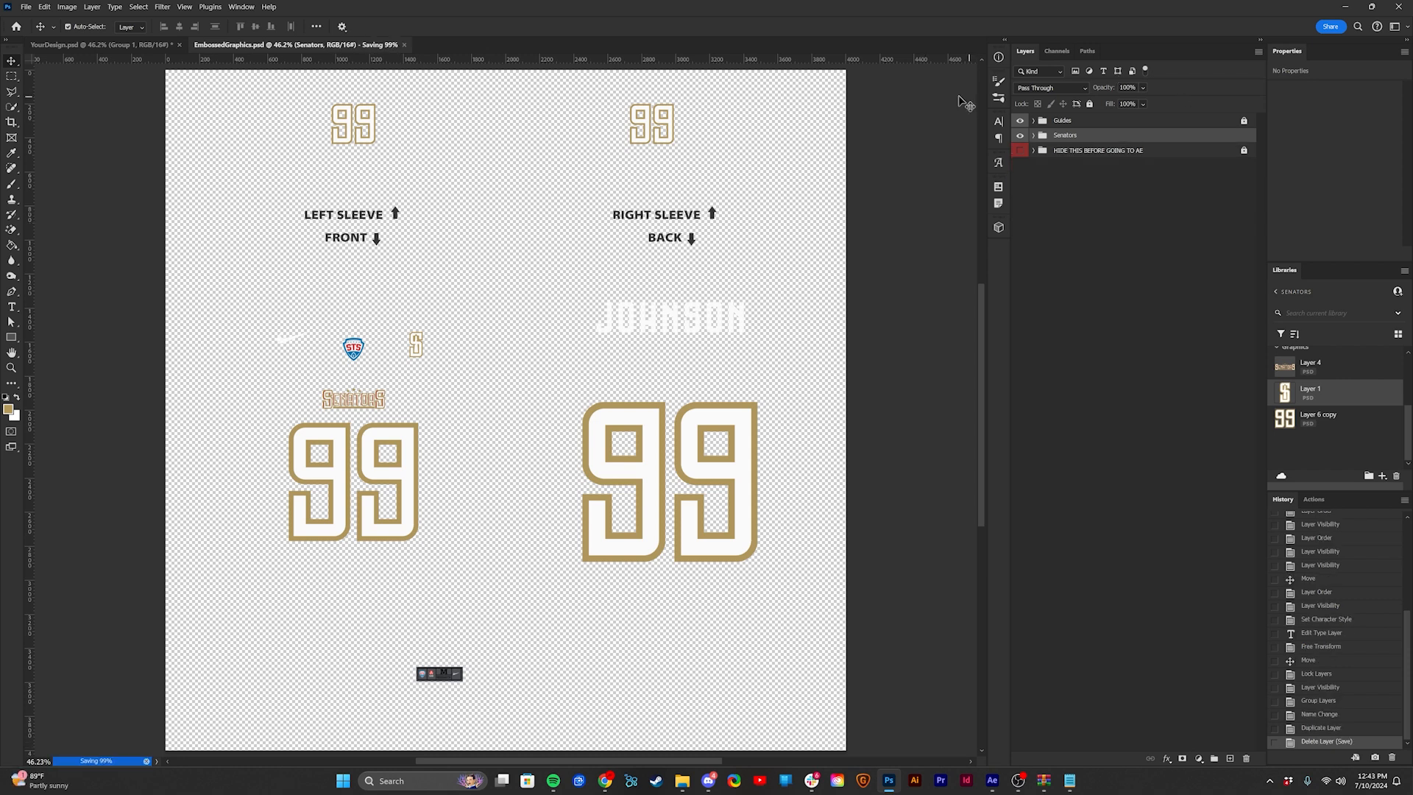
key("ctrl+Tab")
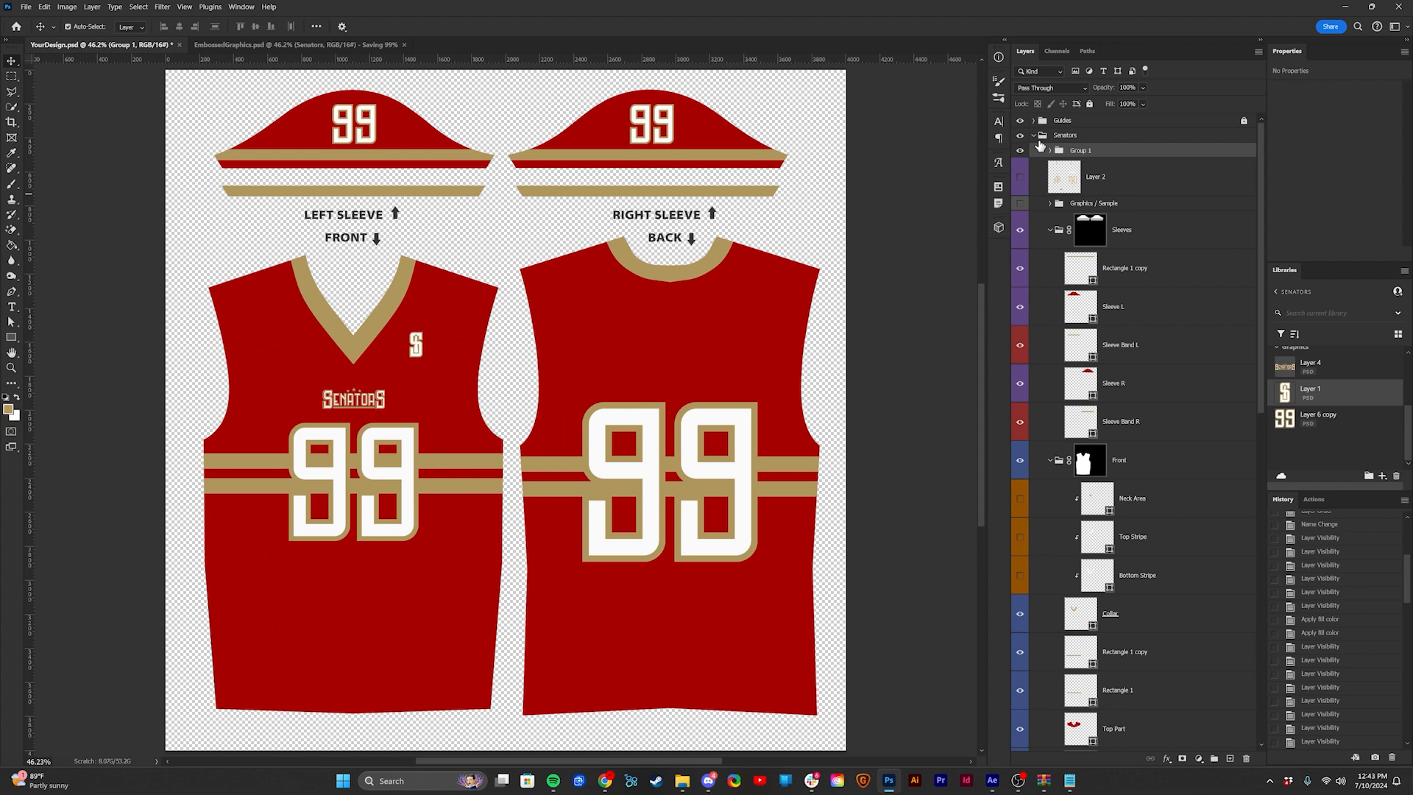
left_click(1020, 150)
key("ctrl+s")
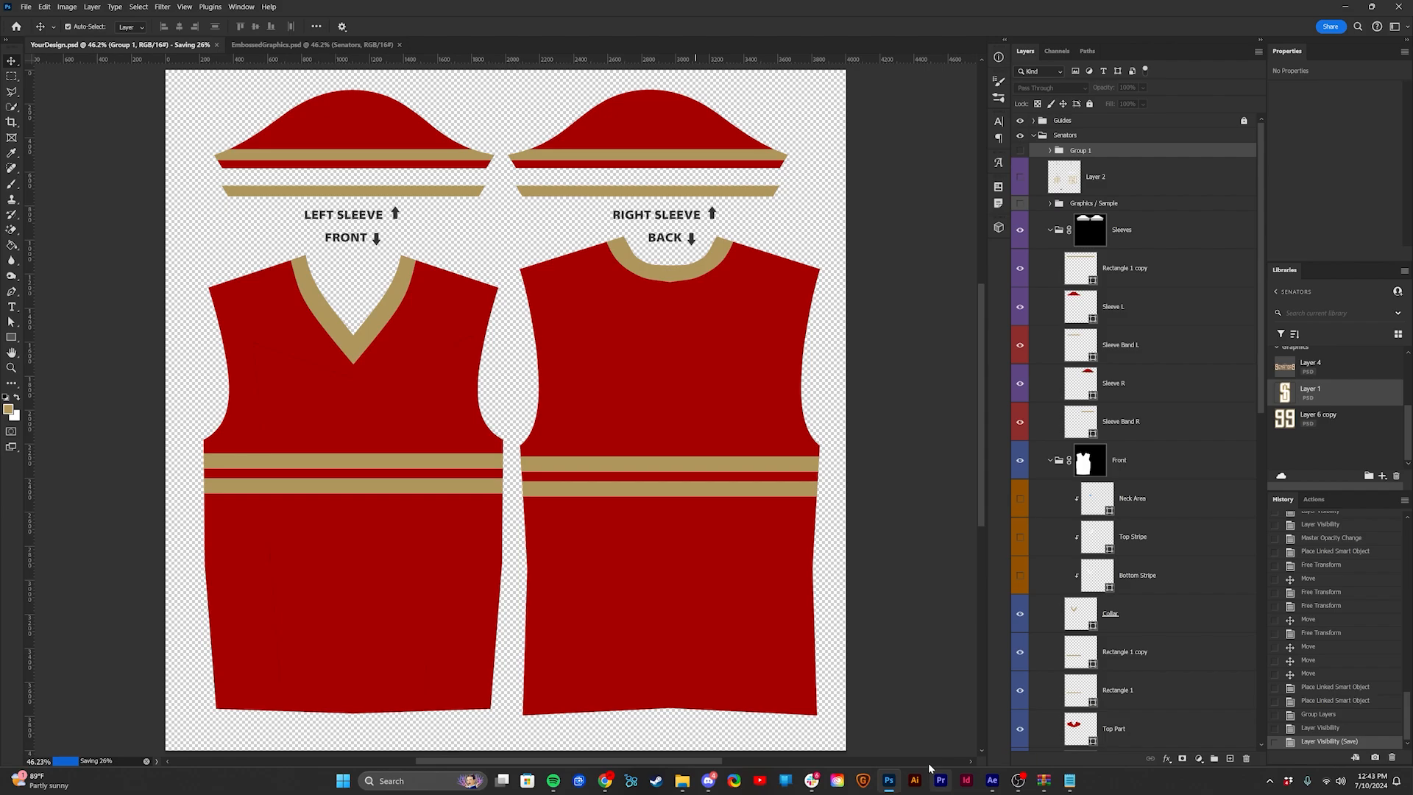
Step: Switch to After Effects and scrub through the square composition to check the jersey's front and back
left_click(992, 774)
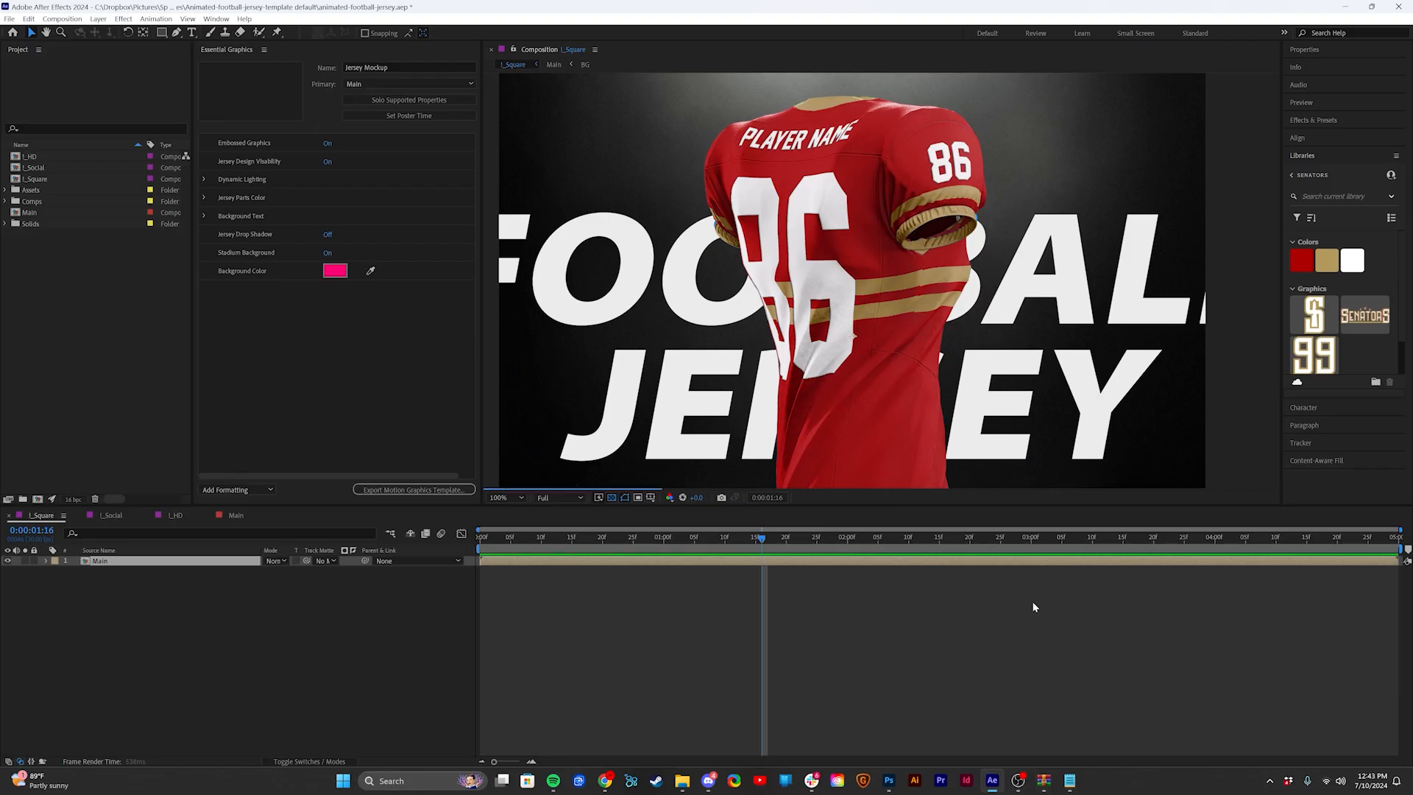
left_click(713, 543)
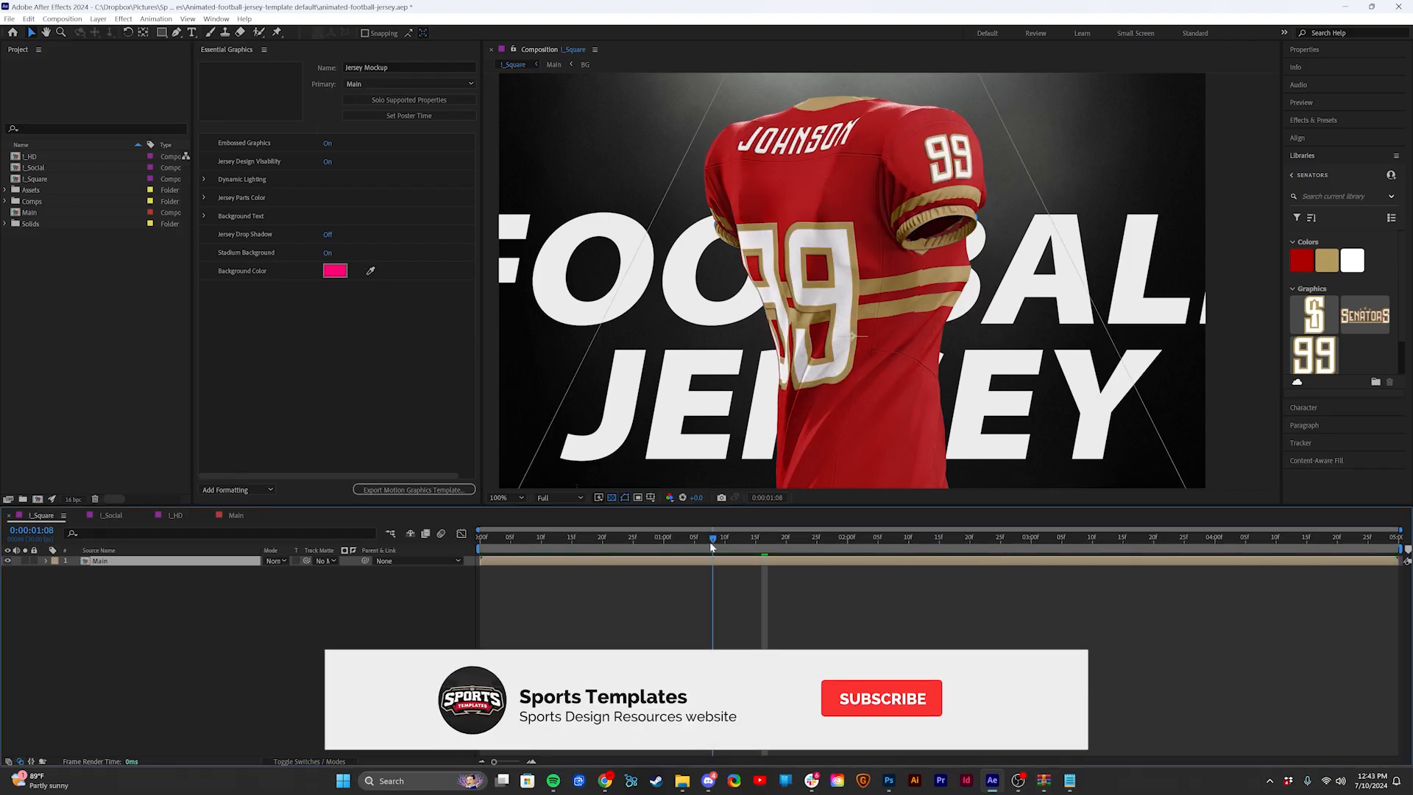
key("Home")
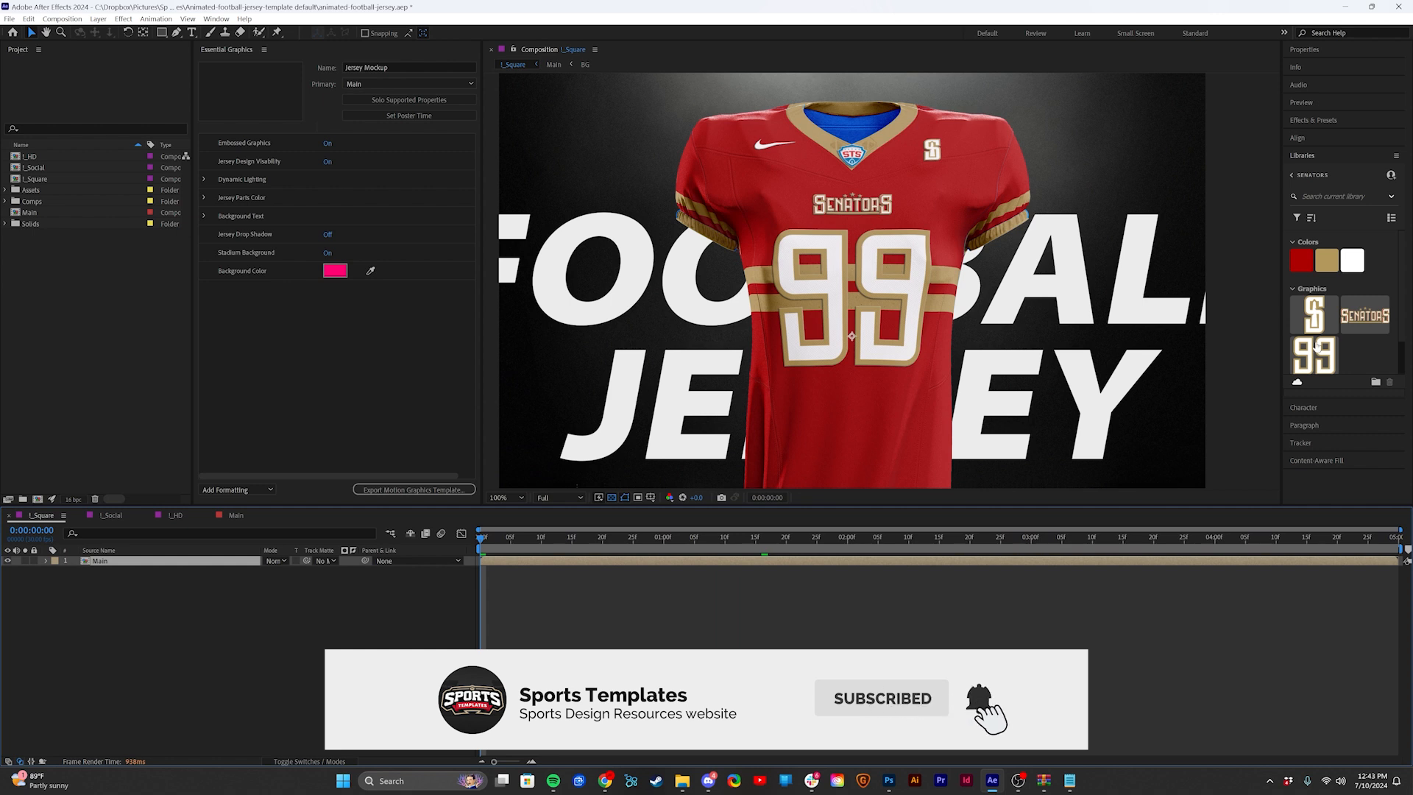
left_click(768, 549)
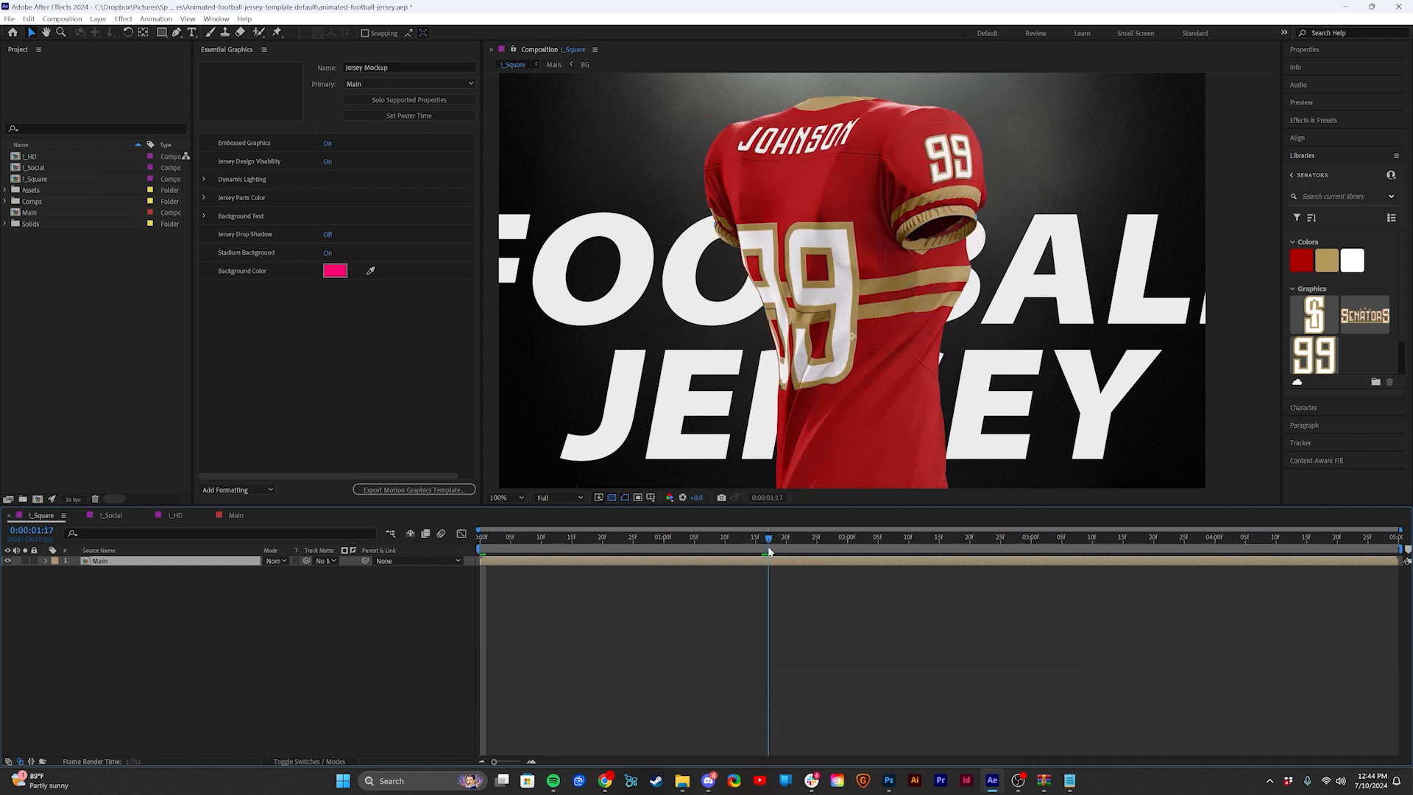
left_click_drag(769, 550, 482, 551)
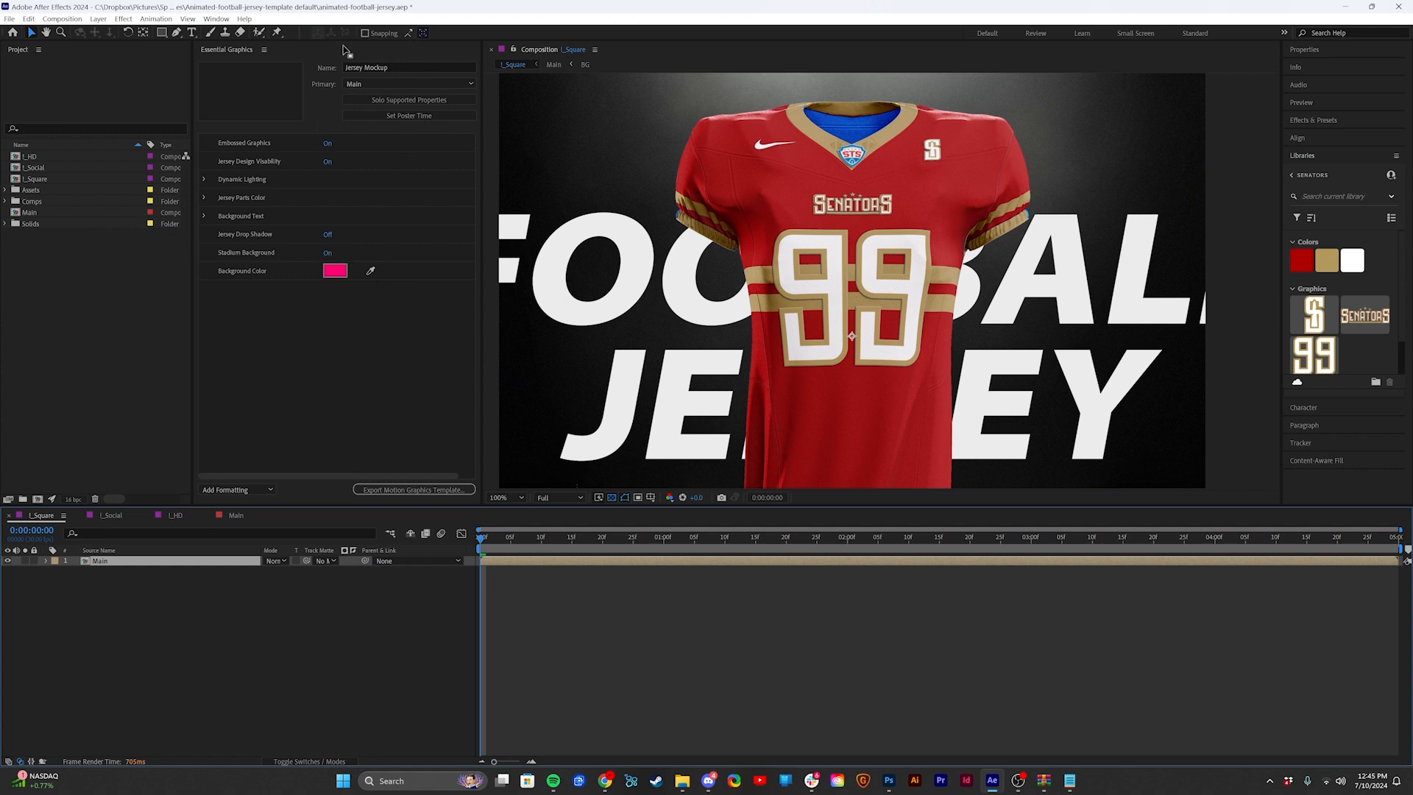
Step: Set the Jersey Overall Color and Torso Back Color to the red sampled from the Senators library
left_click(231, 49)
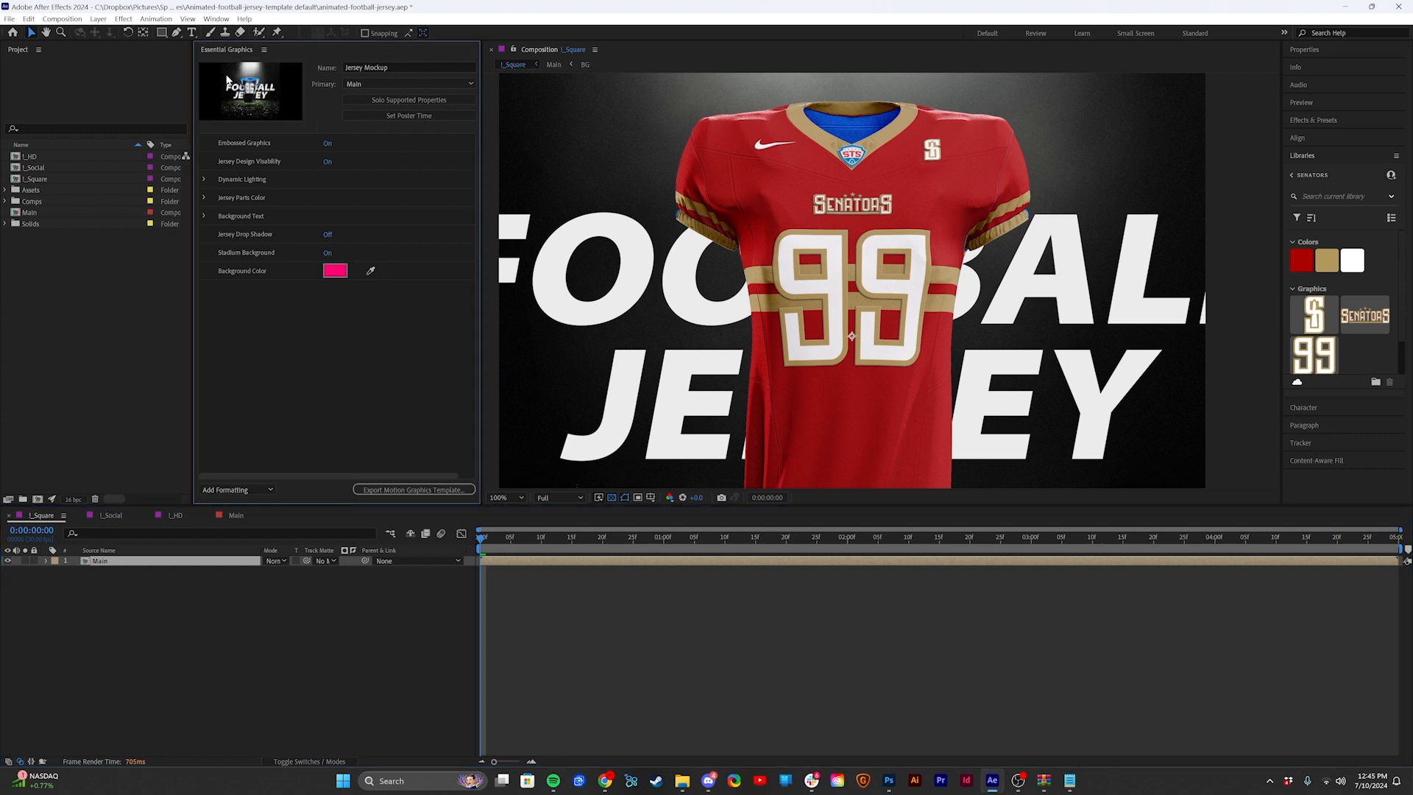
left_click(206, 197)
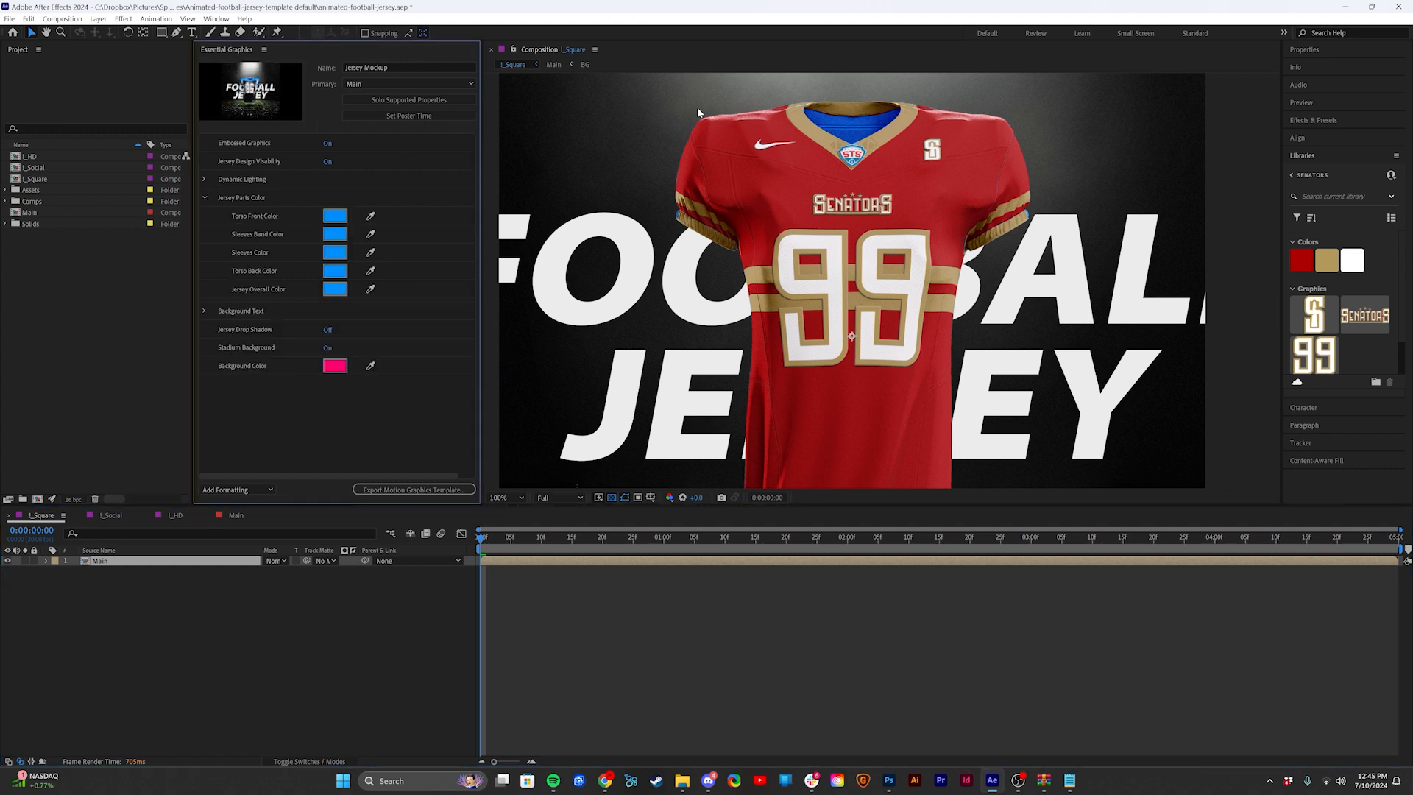
scroll(820, 153, "up", 1)
left_click_drag(946, 168, 925, 360)
key("v")
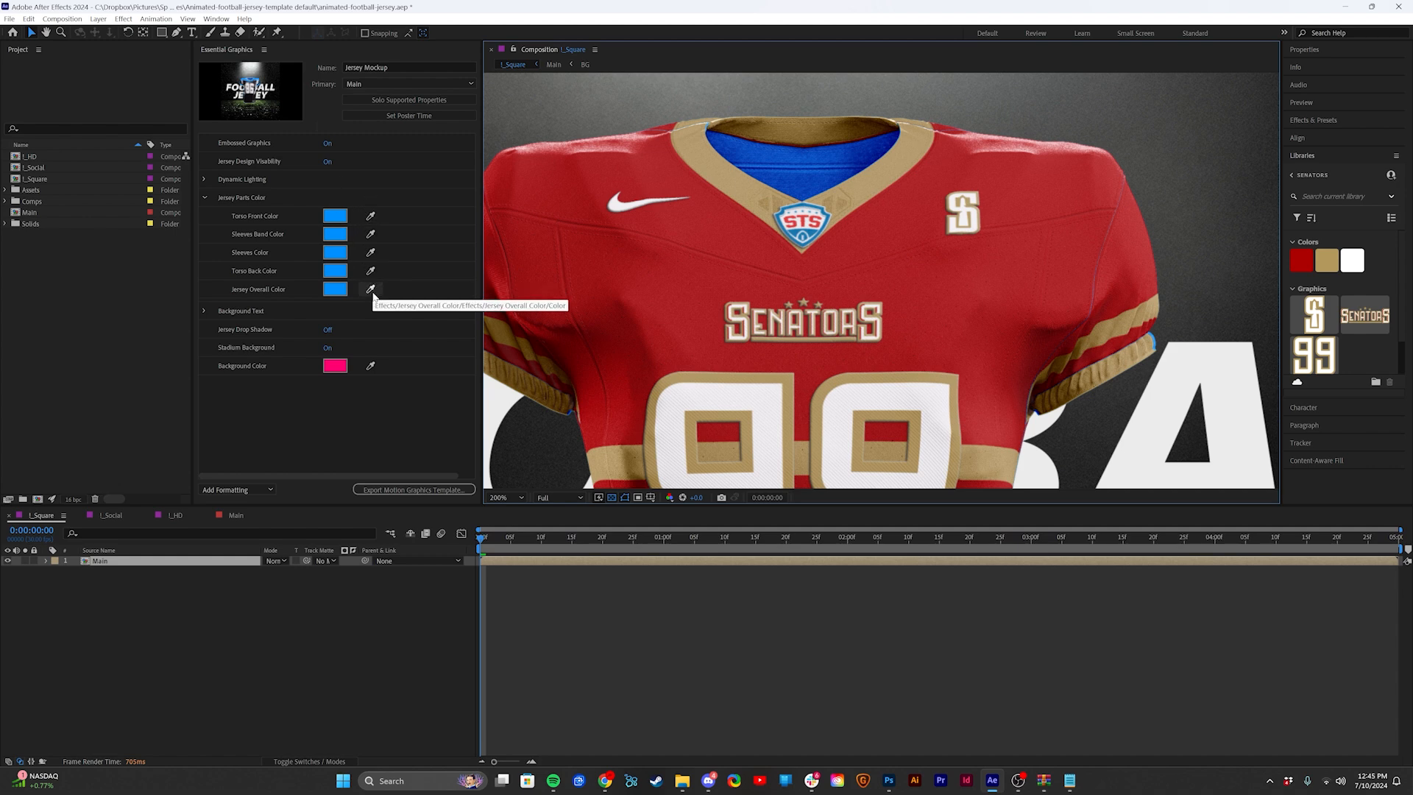
left_click(372, 291)
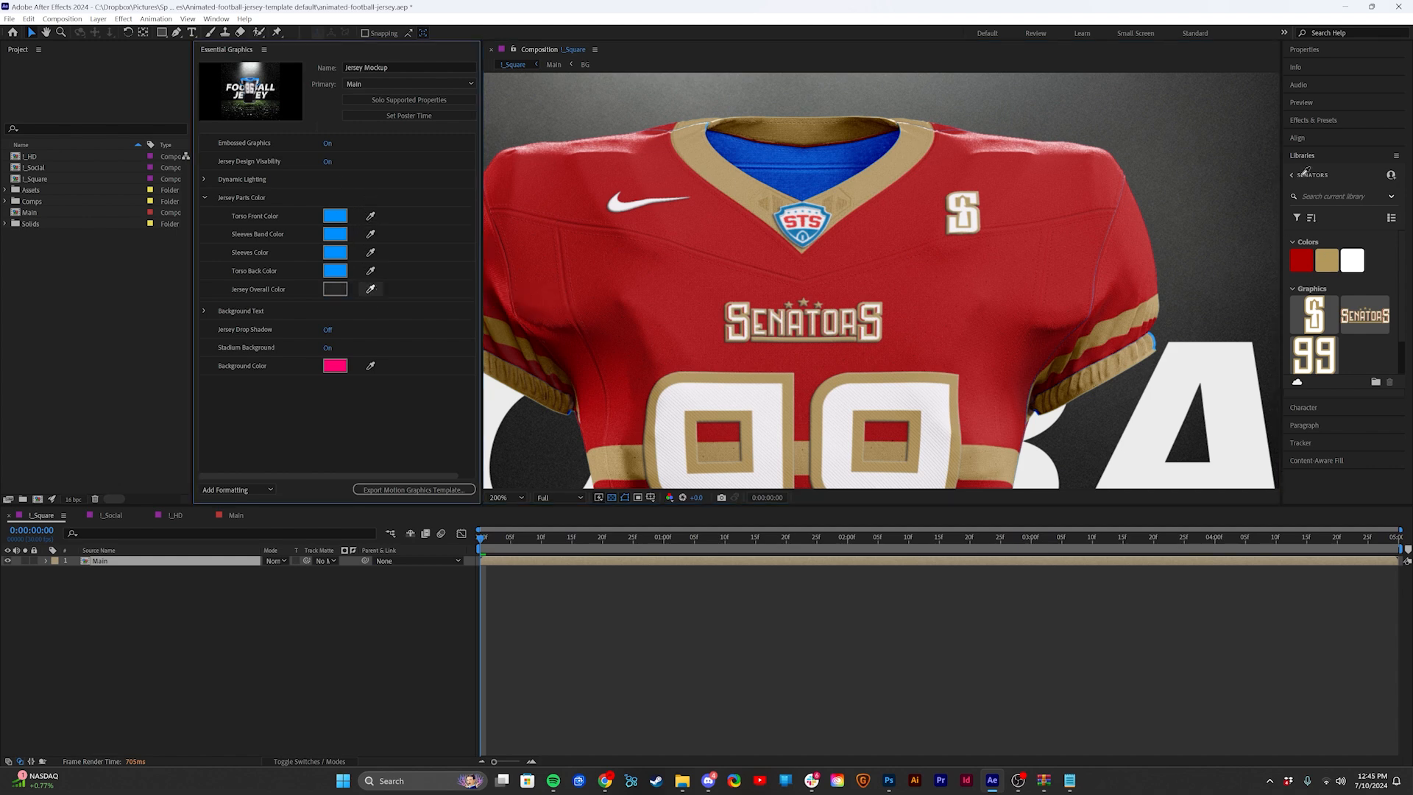
left_click(1305, 253)
left_click(370, 271)
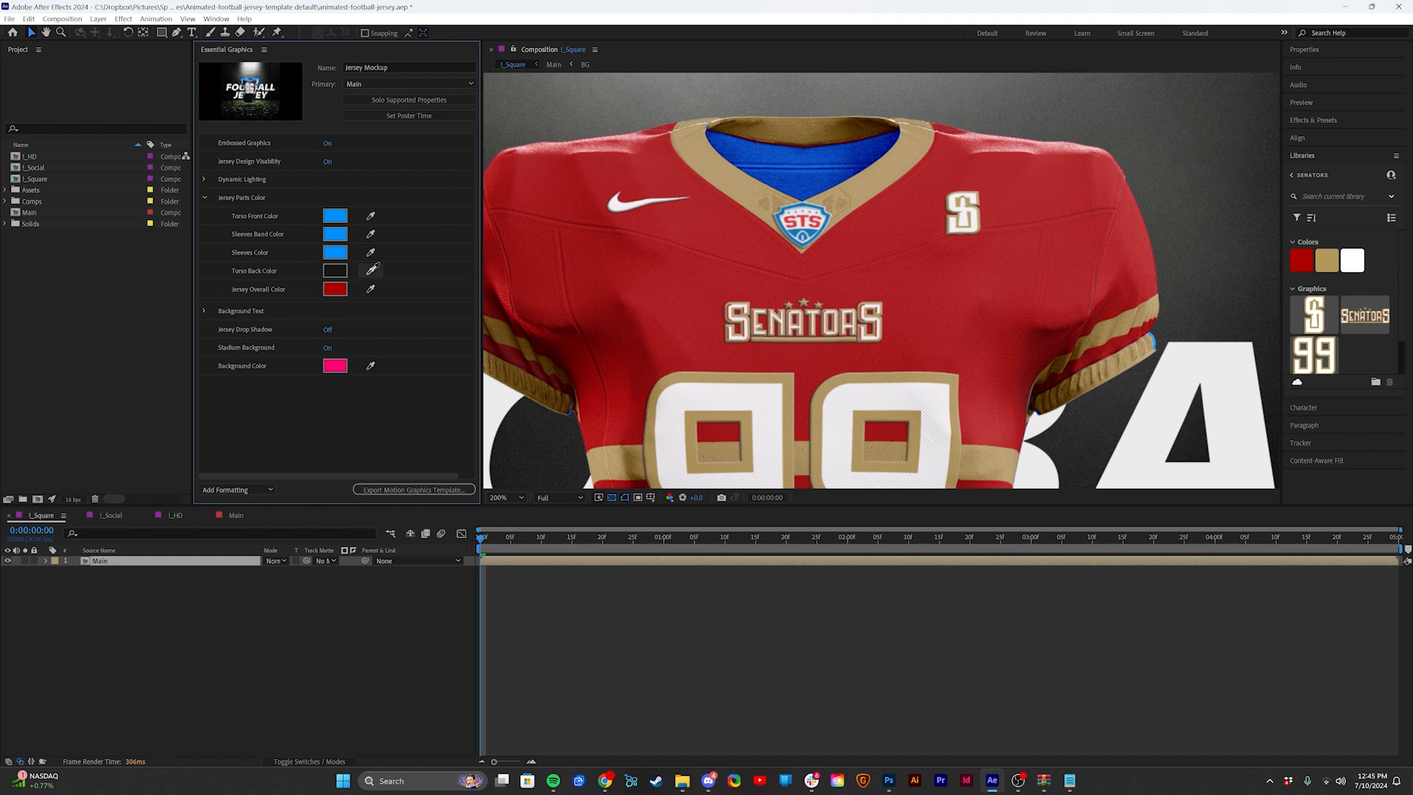
left_click(1303, 259)
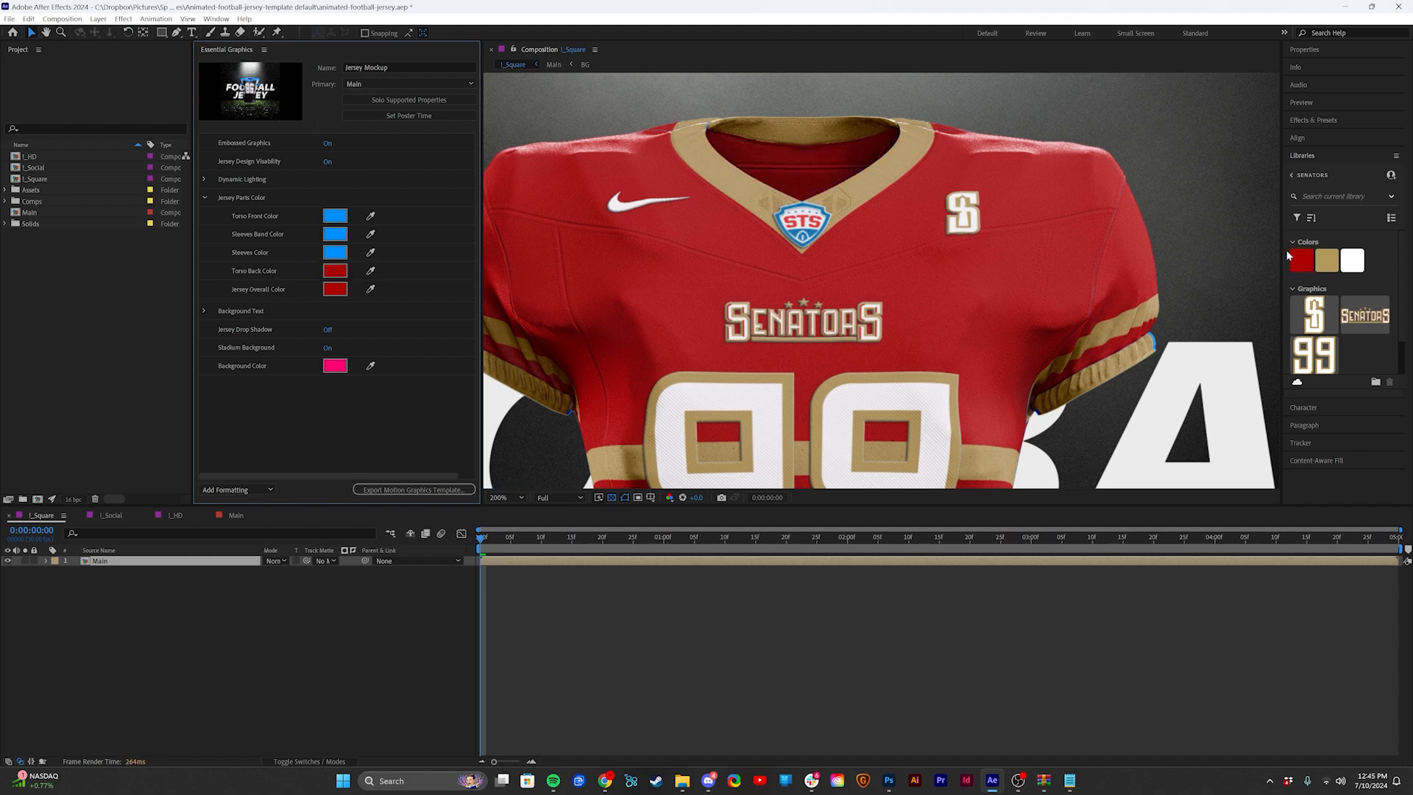
Step: Try the library's gold as the Sleeves Color and replace it with the library's red
left_click(370, 253)
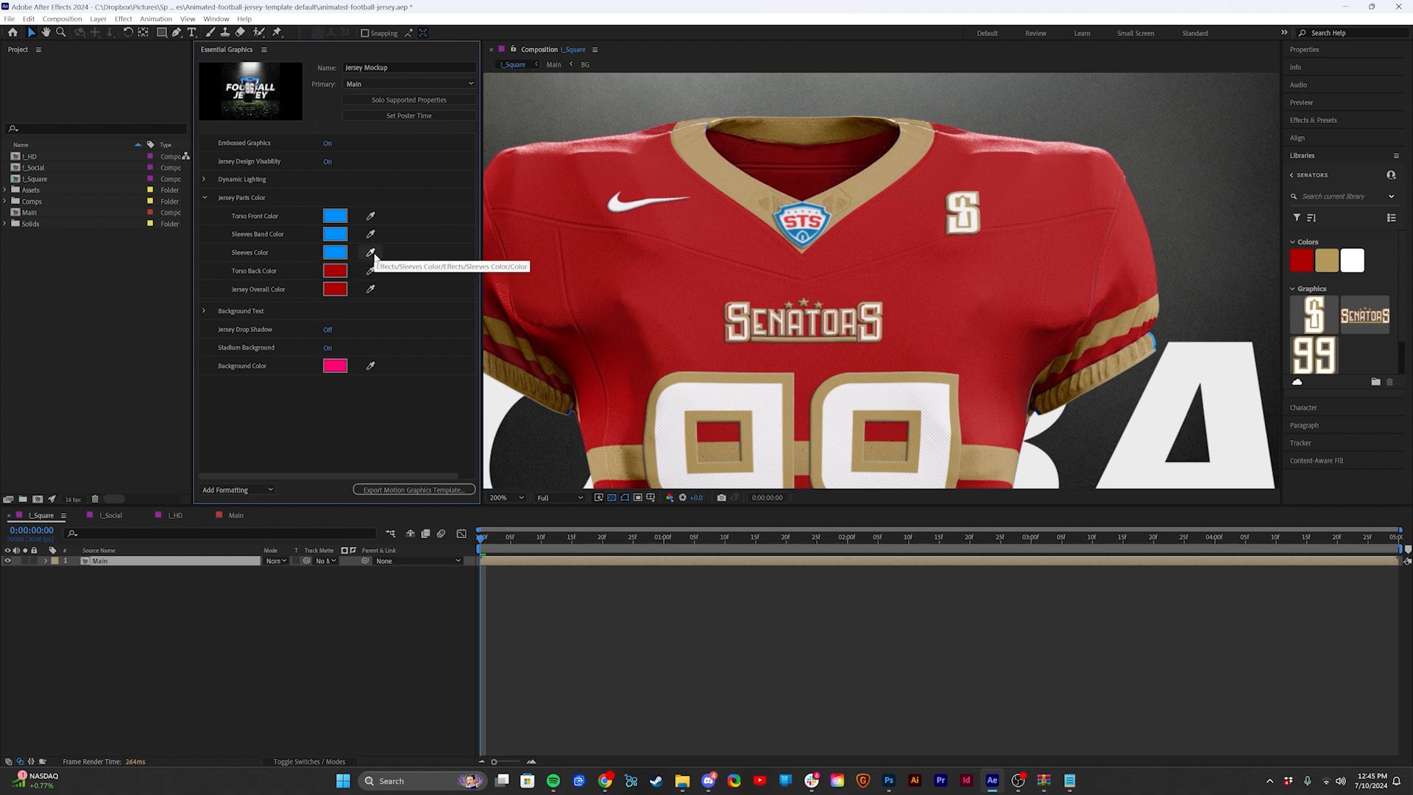
left_click(1326, 260)
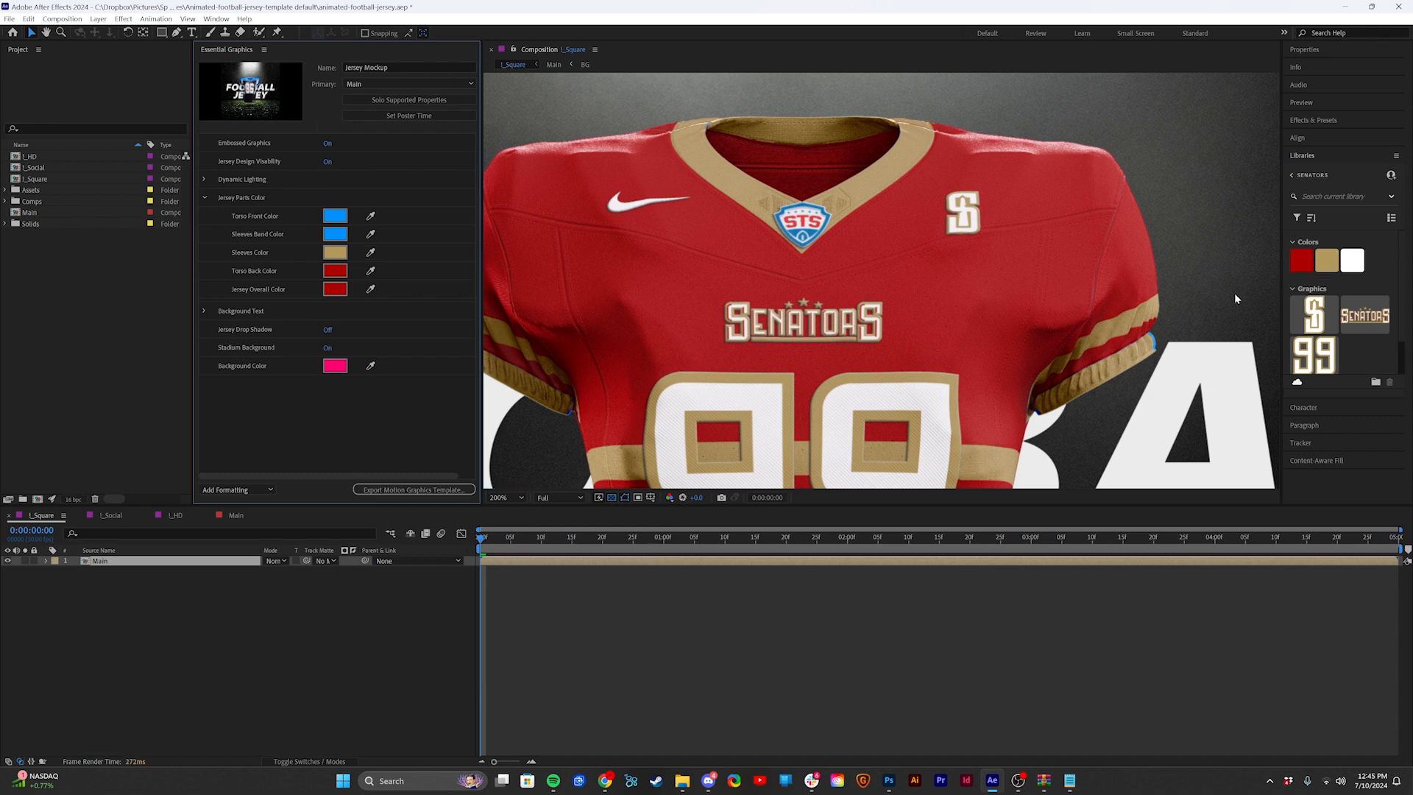
left_click(370, 252)
left_click(1301, 259)
Step: Set the Sleeves Band Color to the library's gold and the Torso Front Color to its red
left_click(371, 234)
left_click(1327, 261)
left_click(370, 215)
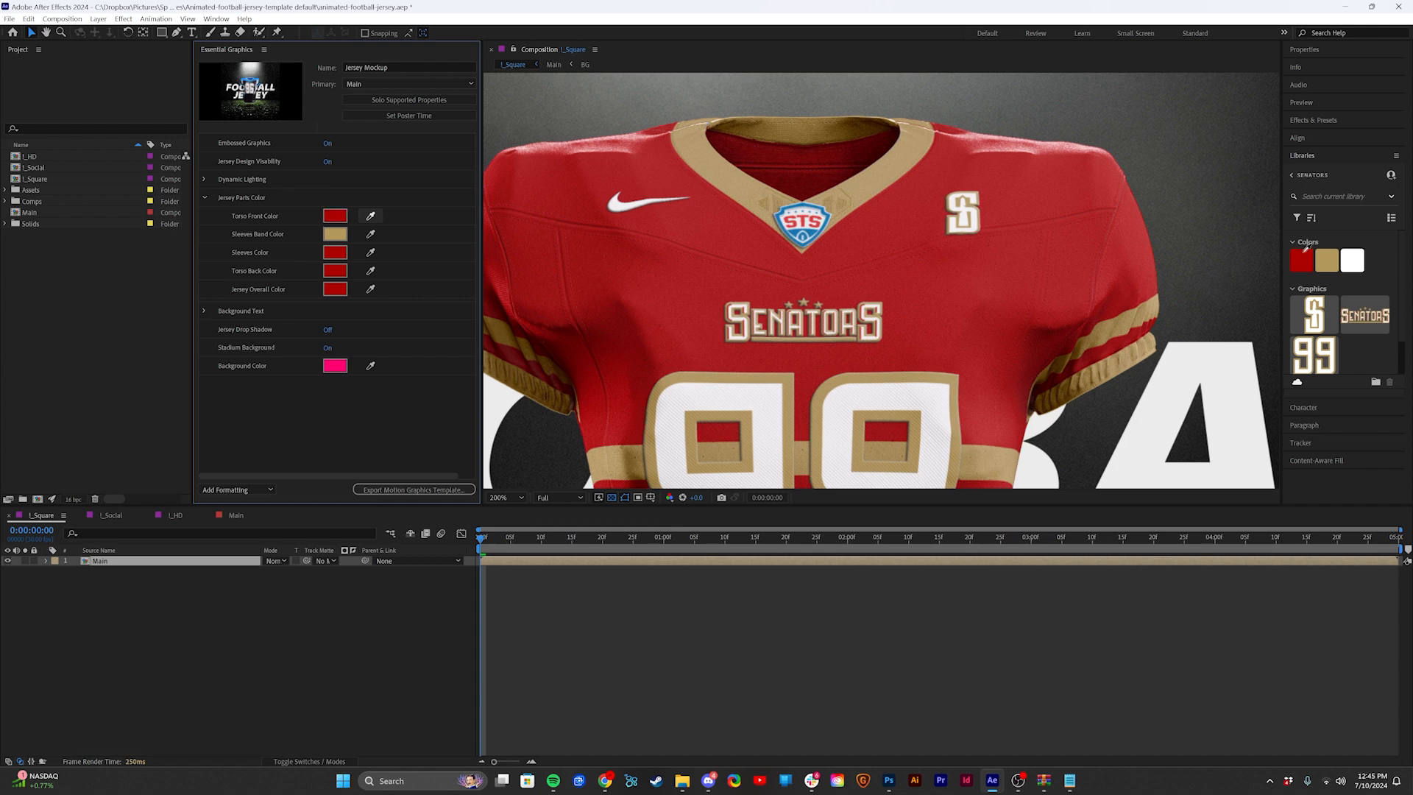
left_click(1302, 255)
Step: Scrub through the square composition to review the recolored jersey as it rotates, and return to the first frame
scroll(833, 420, "down", 1)
left_click_drag(834, 420, 812, 313)
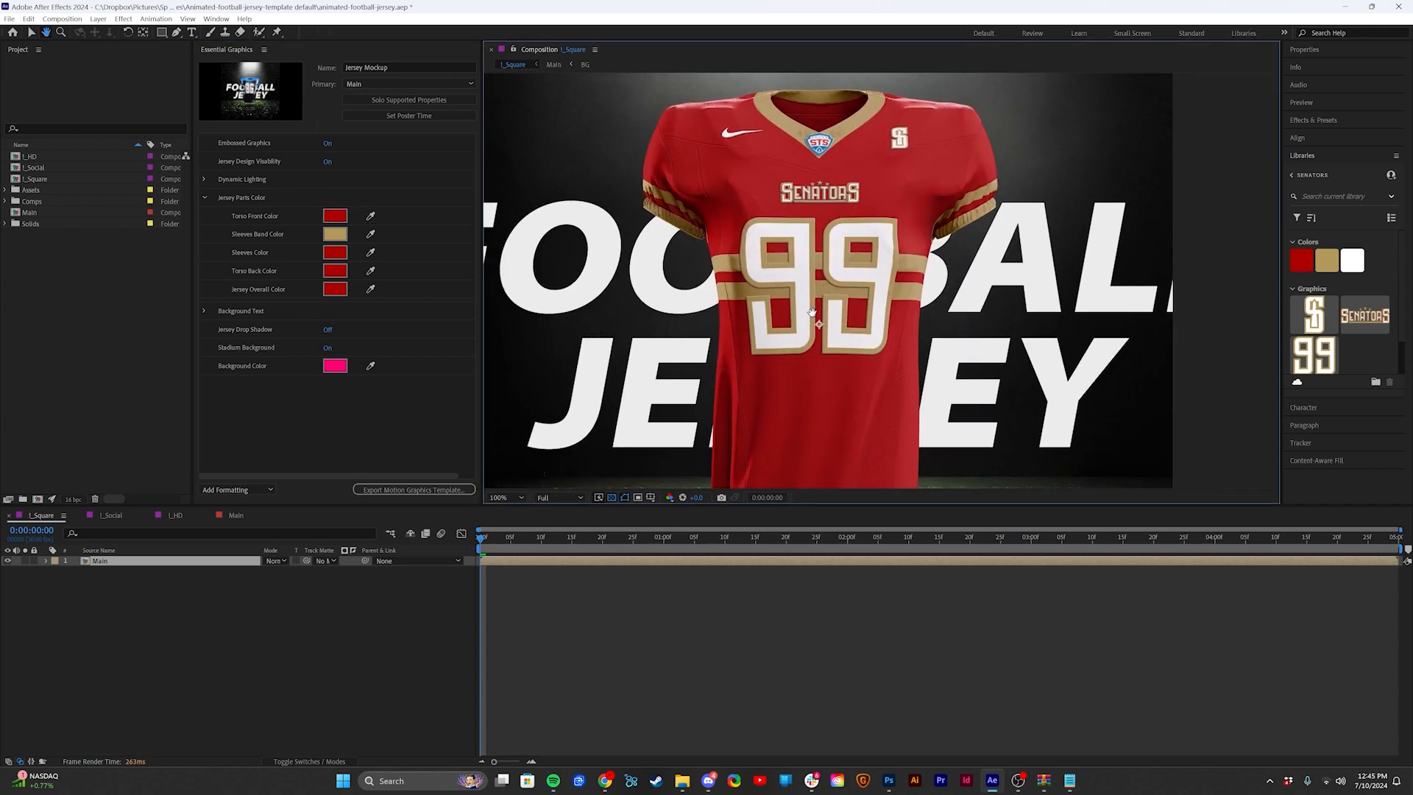
left_click_drag(482, 536, 815, 556)
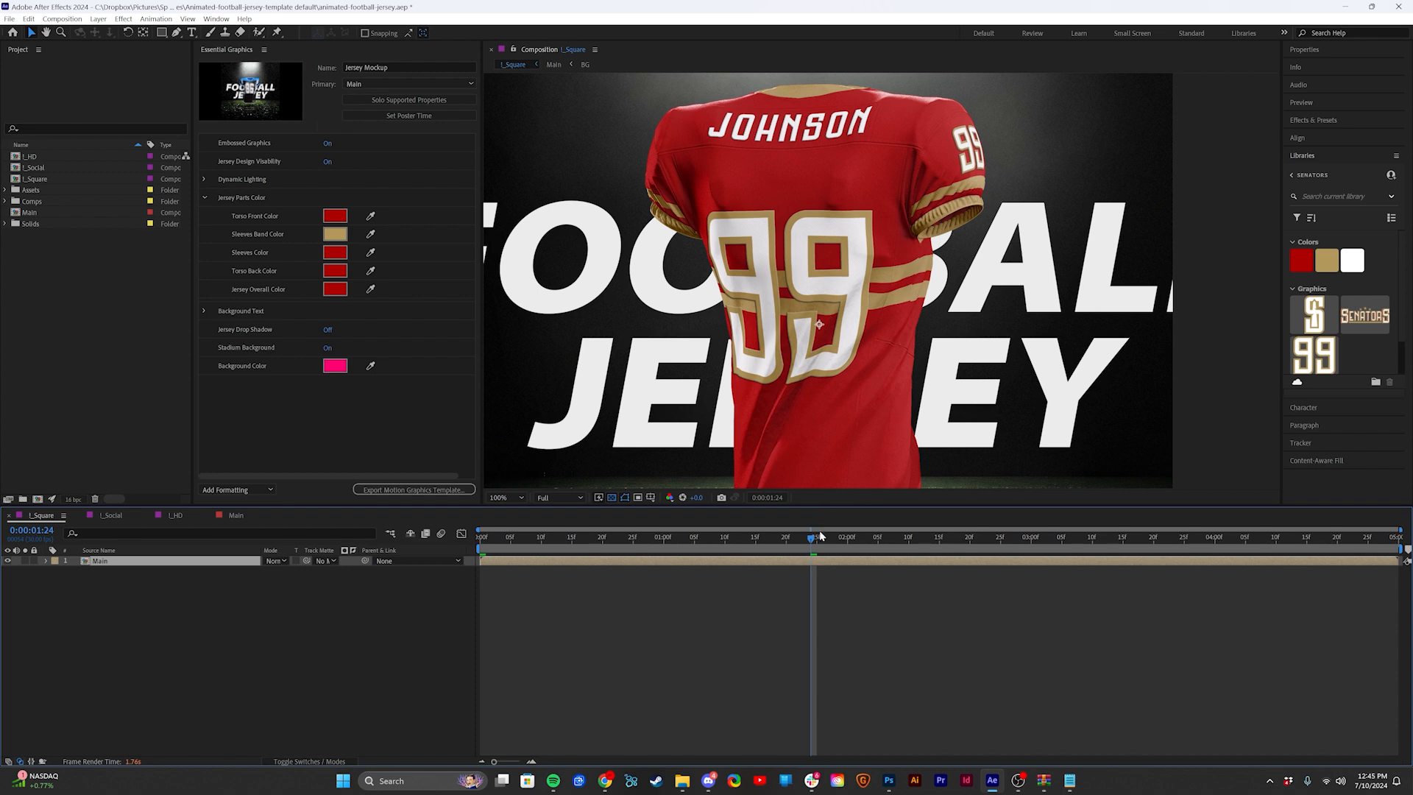
left_click_drag(814, 538, 1058, 538)
key("Home")
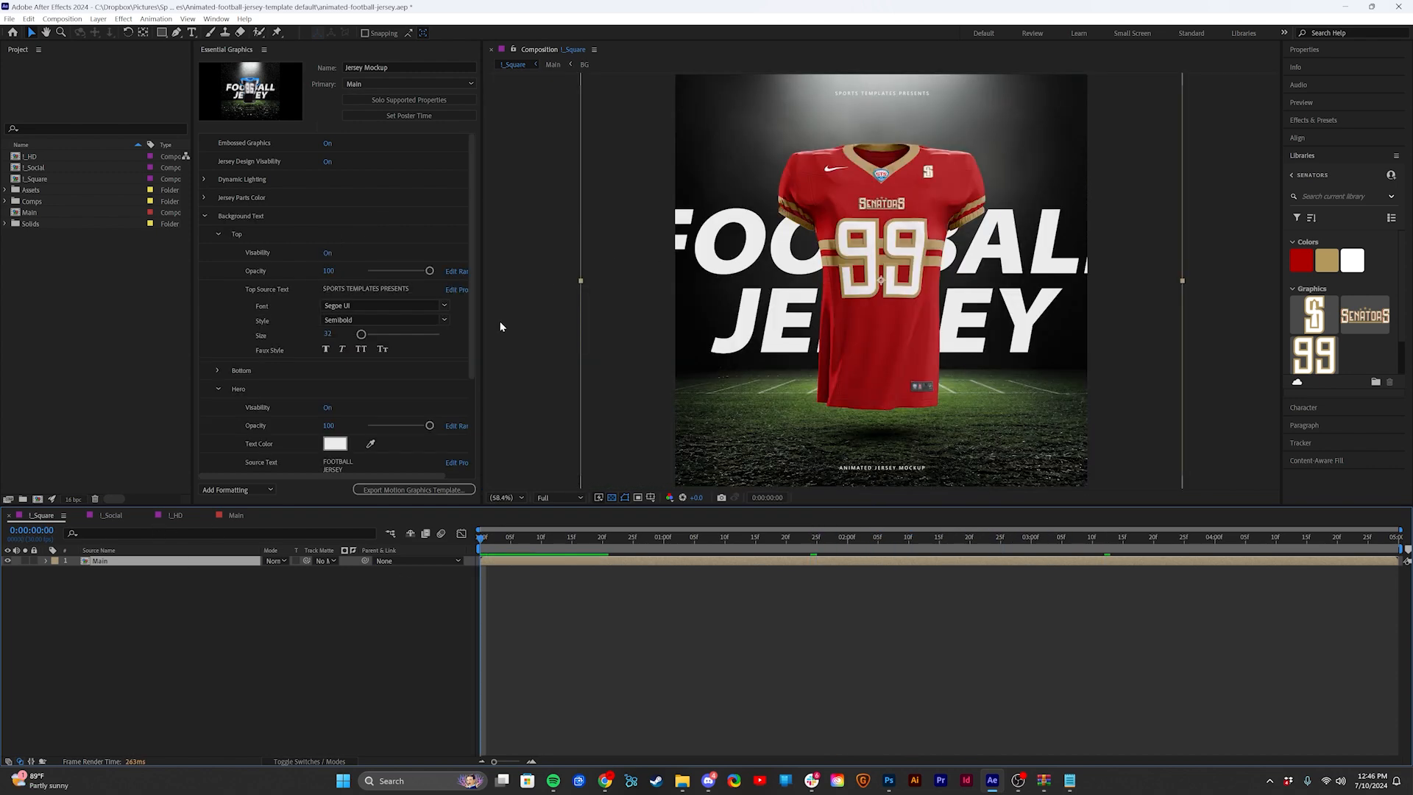
Step: Show the HD composition and set the font of the Hero background text to DC
left_click(218, 234)
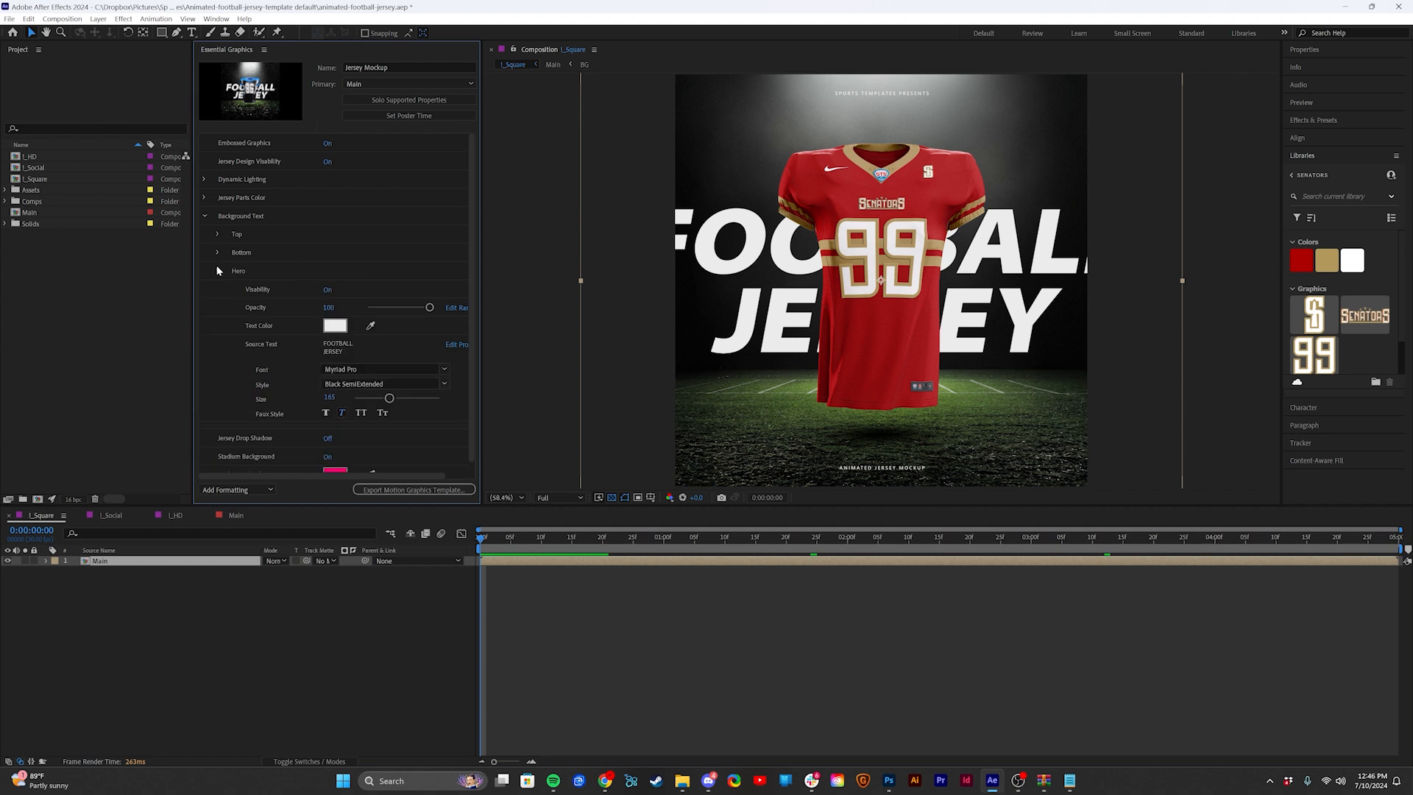
left_click(177, 515)
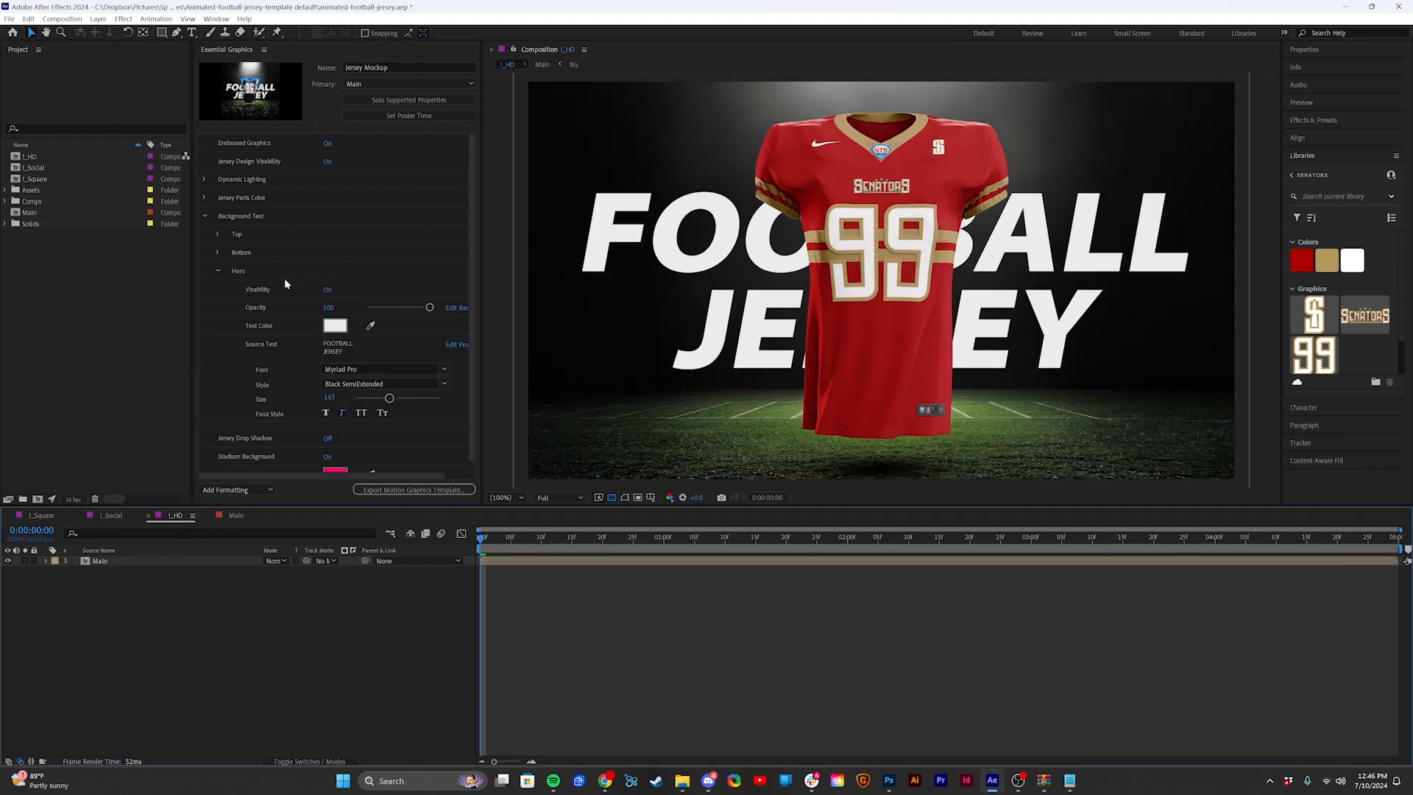
left_click(378, 370)
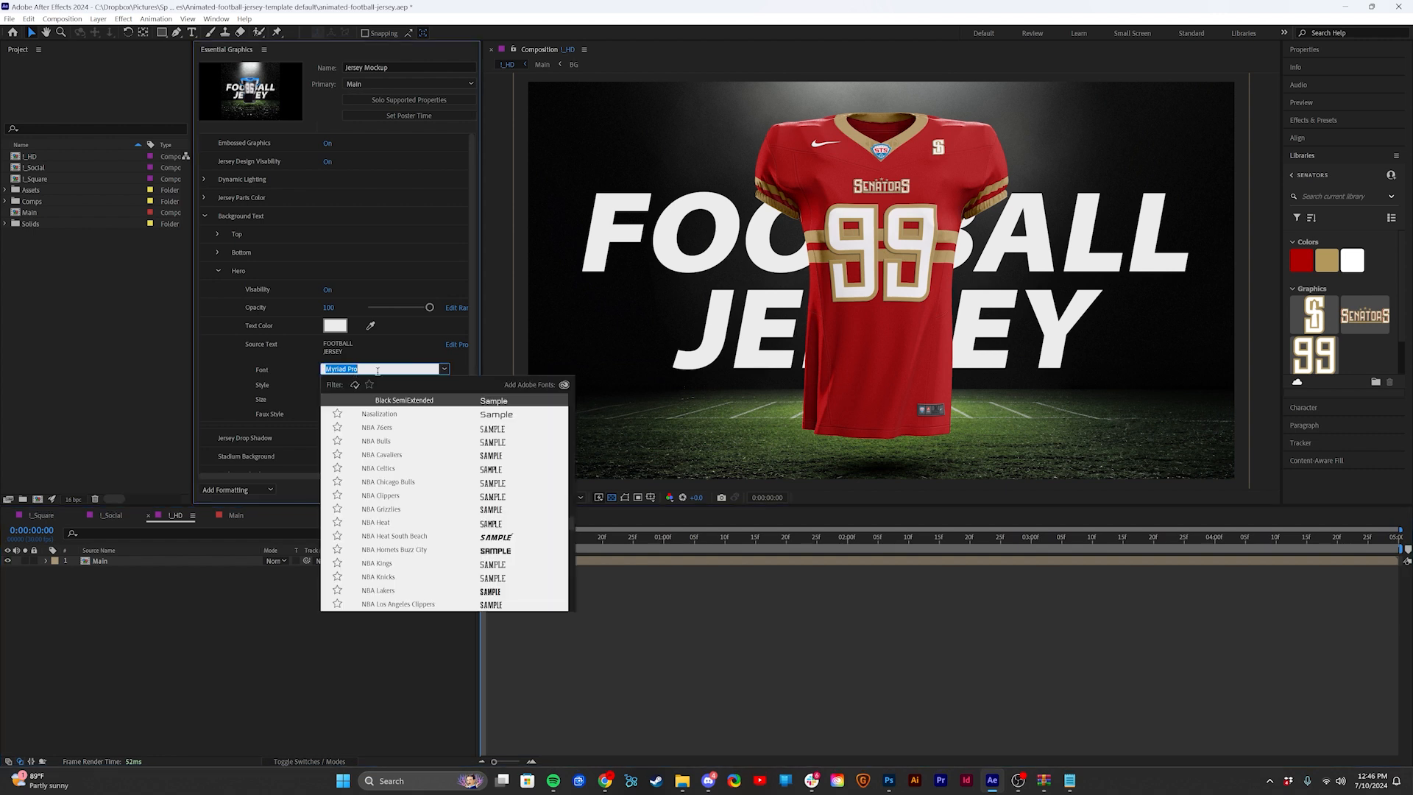
type("DC")
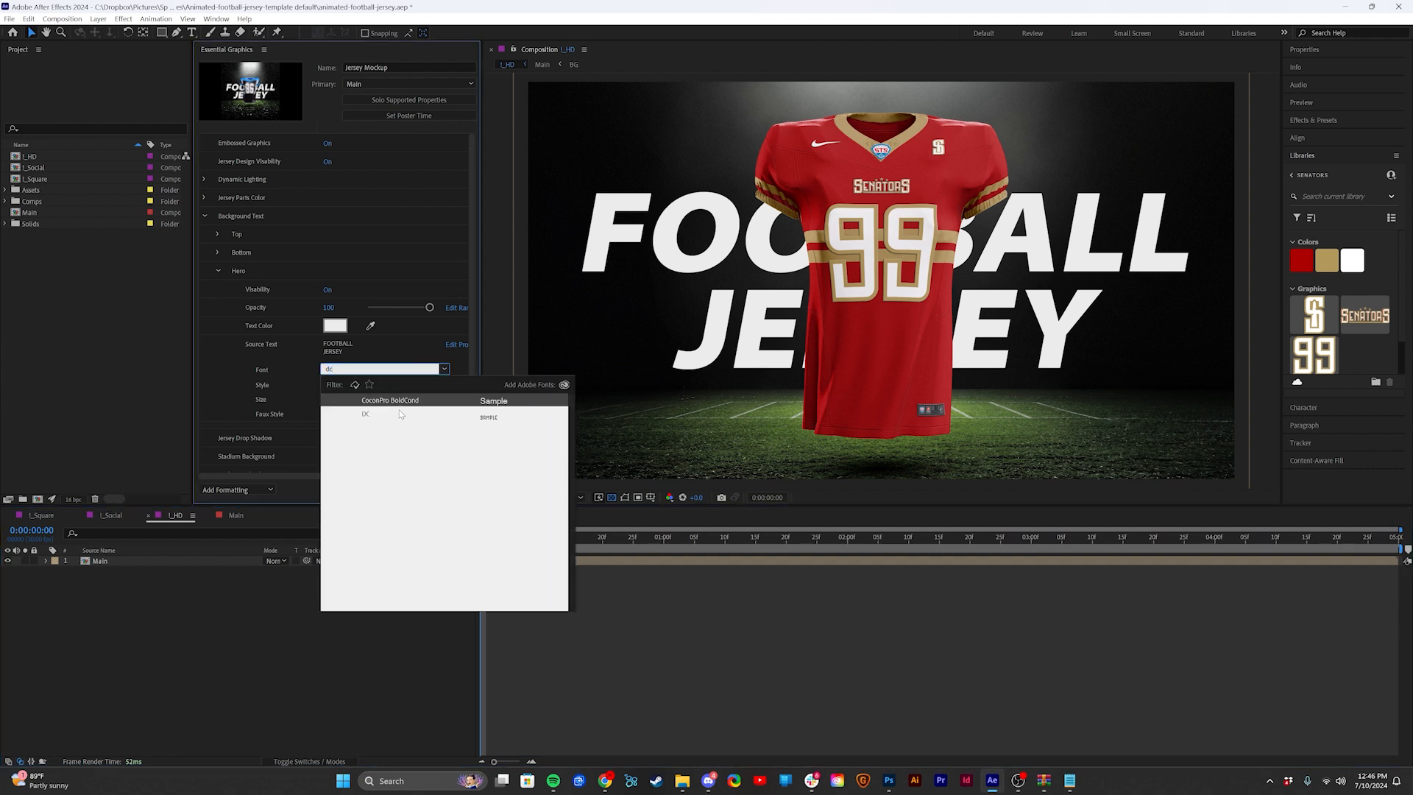
left_click(401, 414)
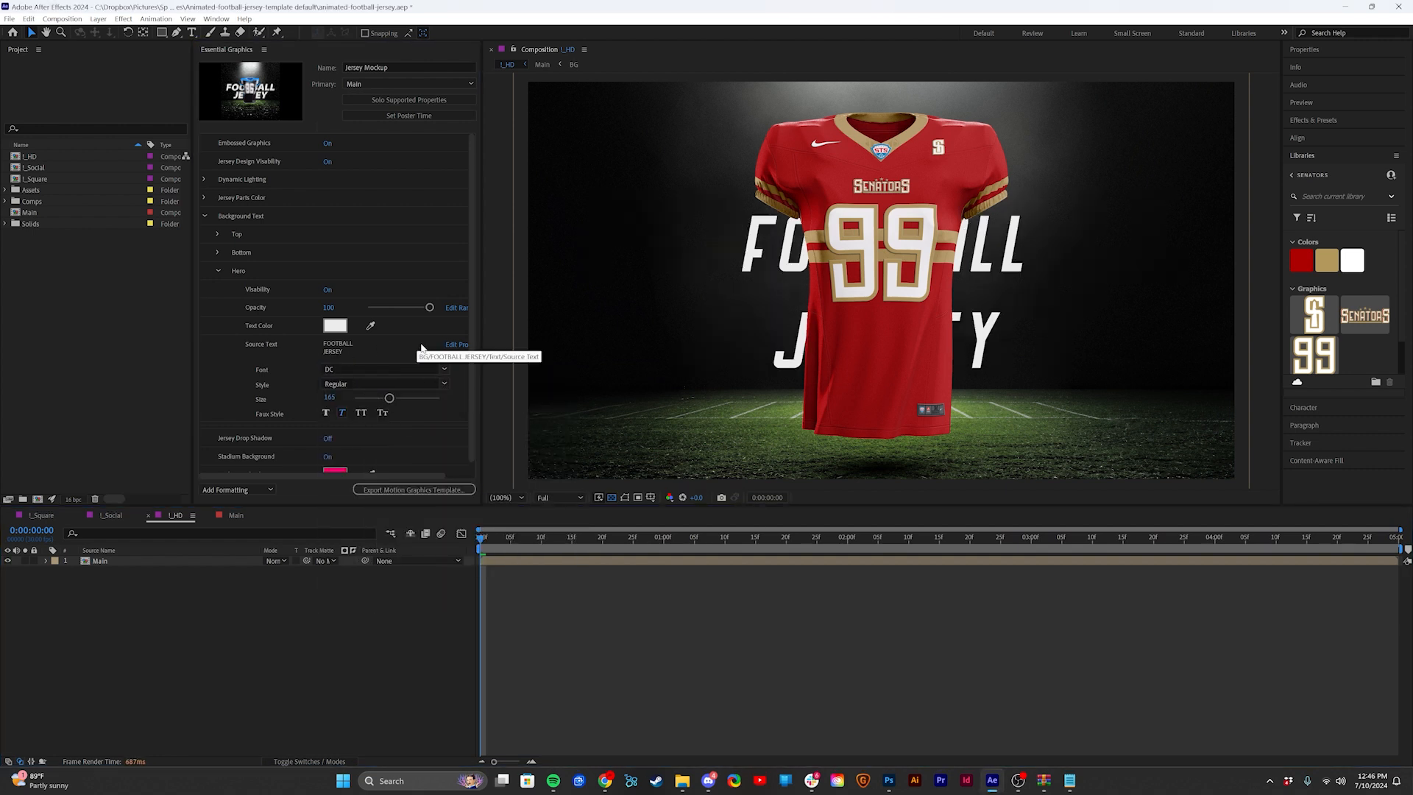
Step: Change the first line of the Hero background text to SENATORS and enlarge the text to size 273
left_click(337, 348)
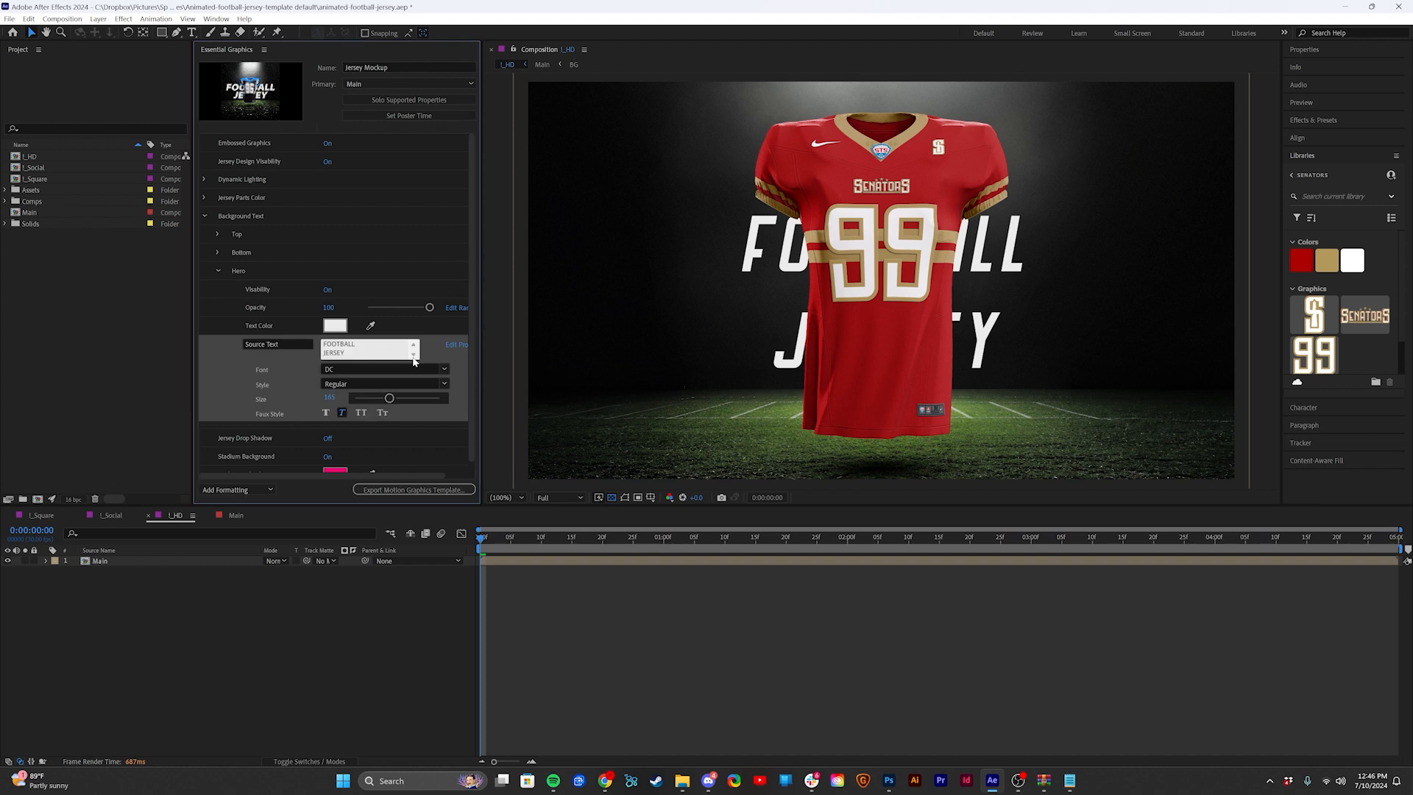
double_click(324, 343)
type("SENAT")
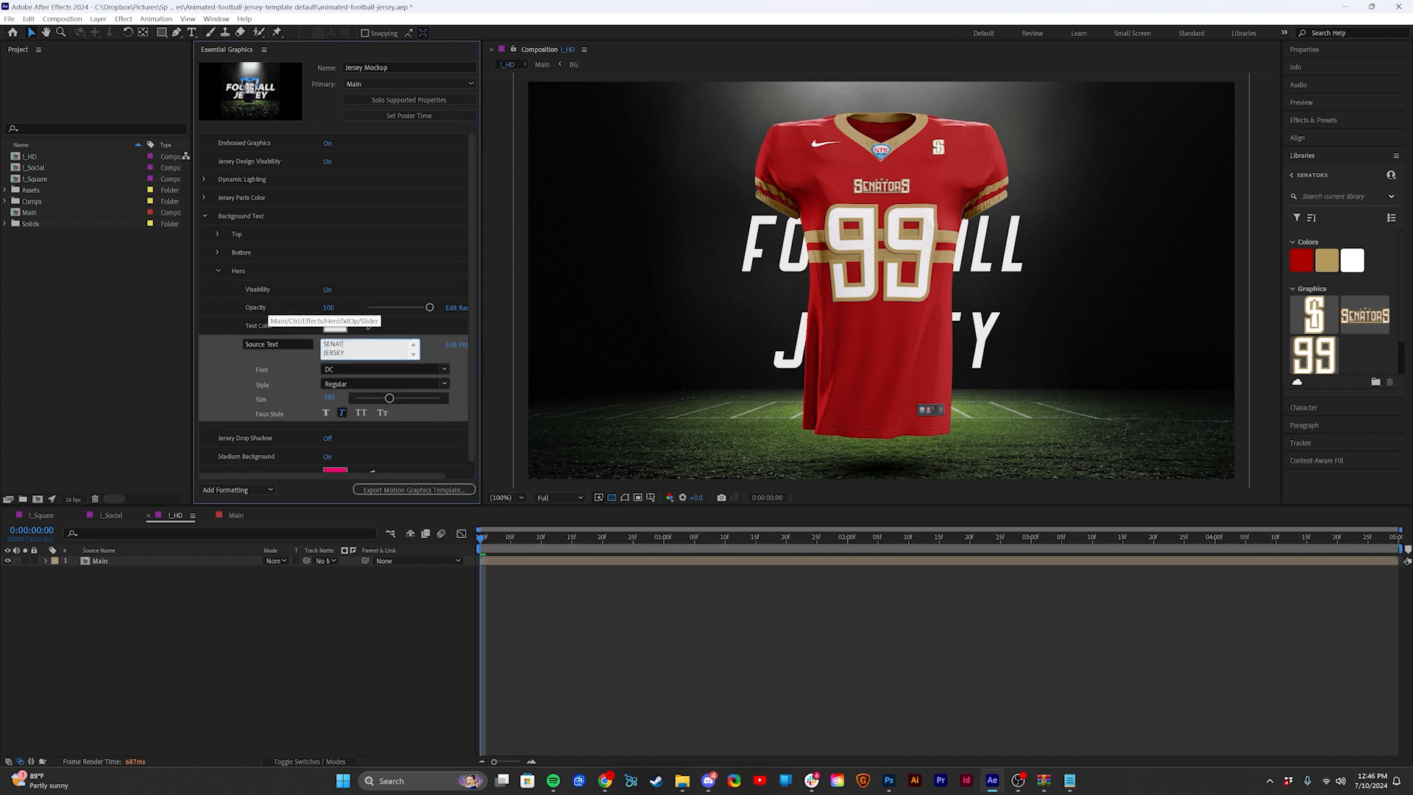
type("RORS")
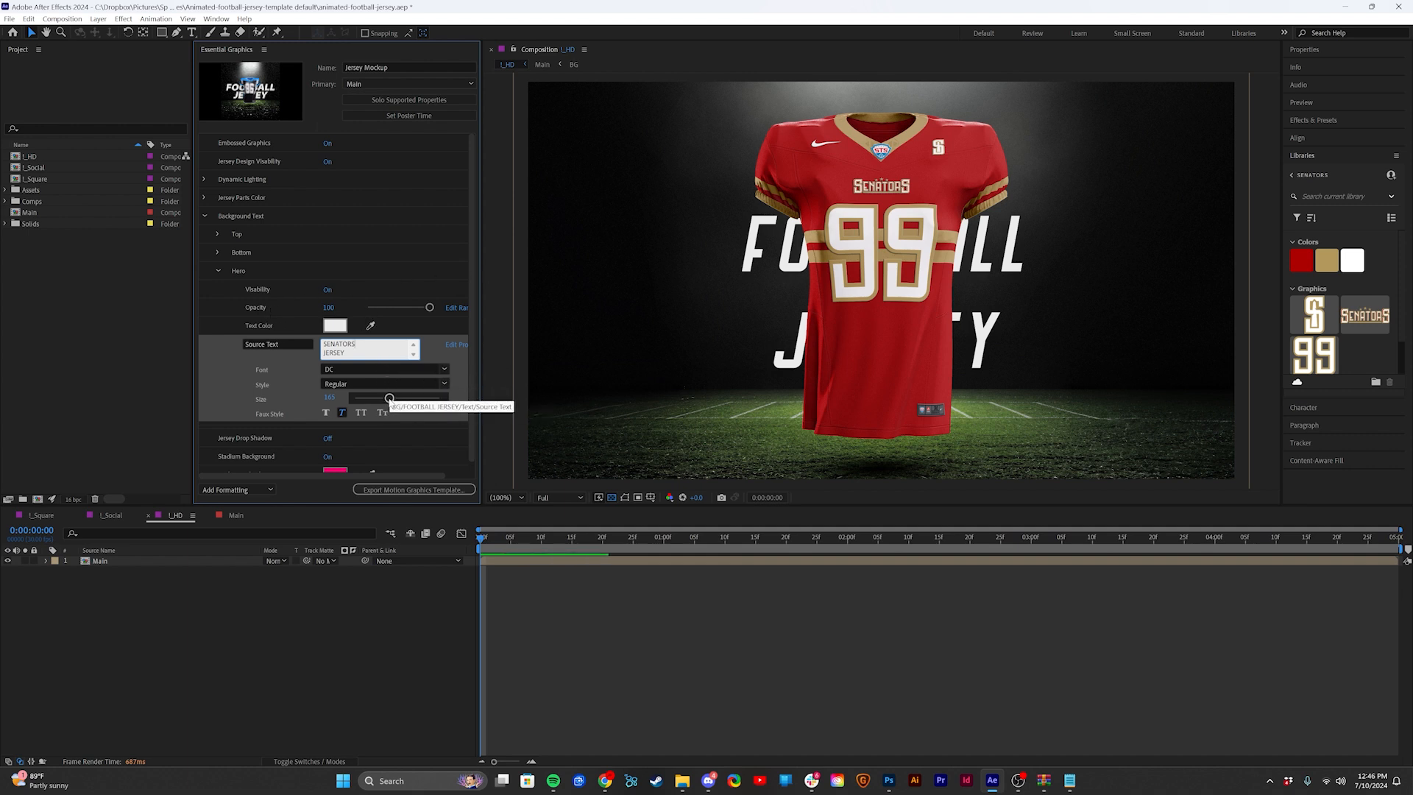
left_click_drag(389, 398, 409, 401)
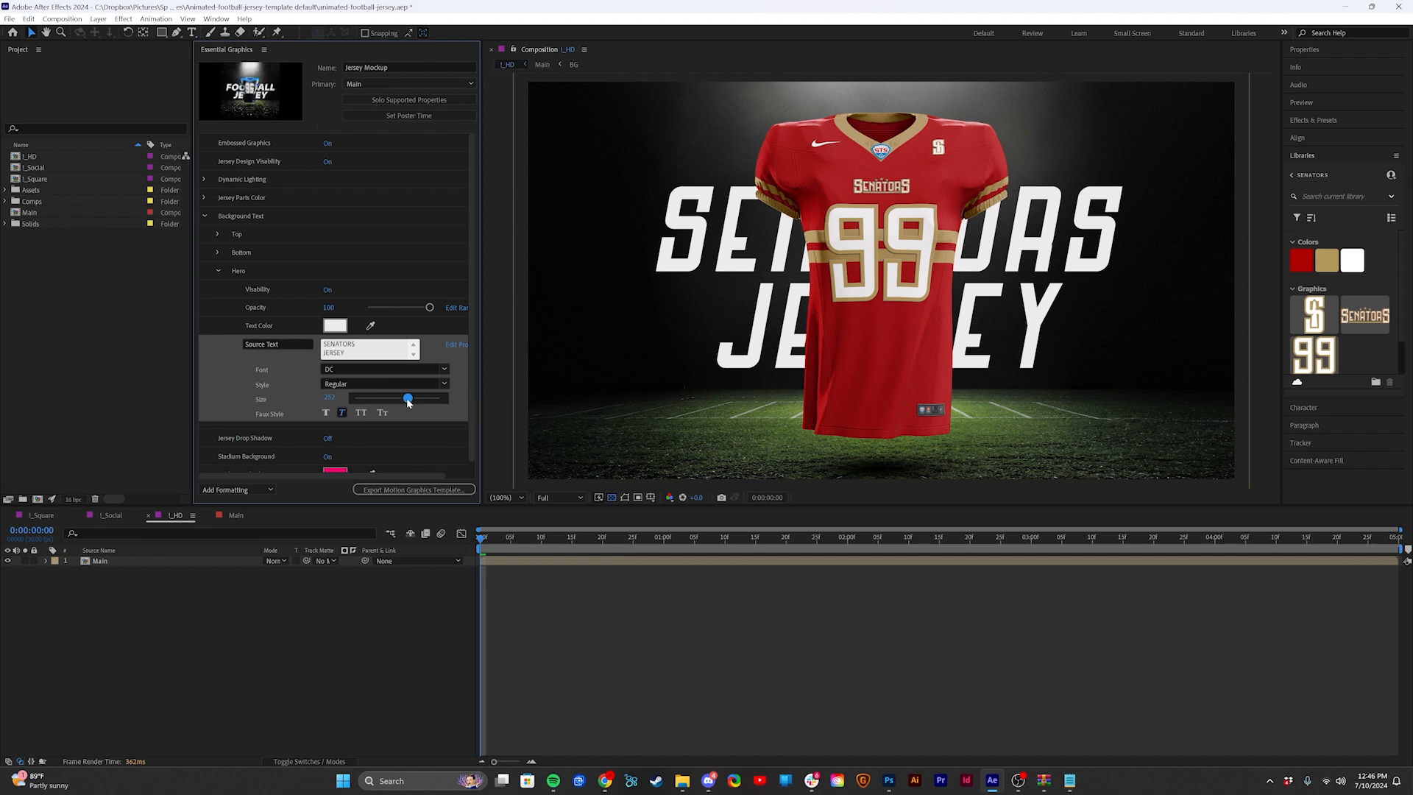
left_click_drag(409, 402, 412, 401)
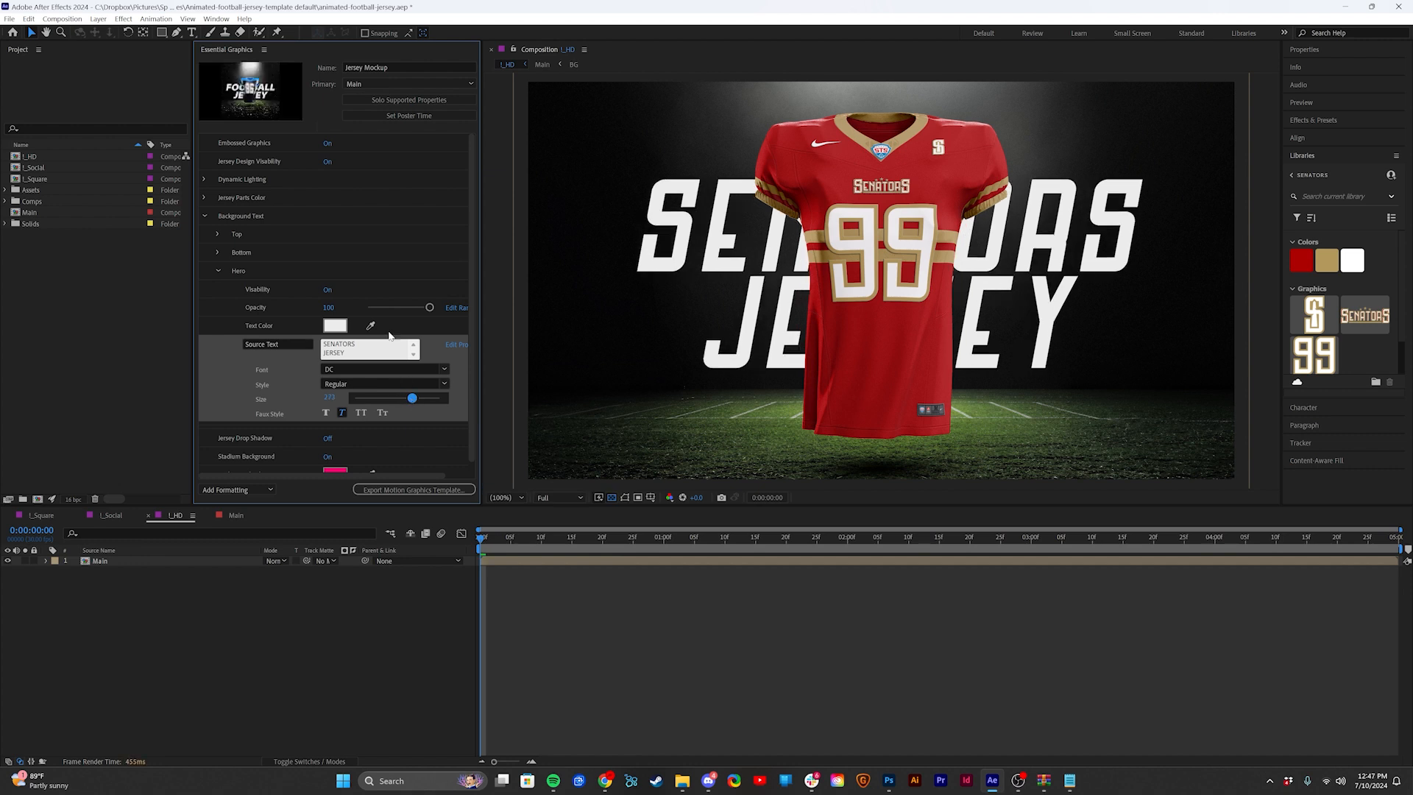
Step: Set the Hero background text's color to the library's gold and its opacity to 20
left_click(370, 327)
left_click(1326, 259)
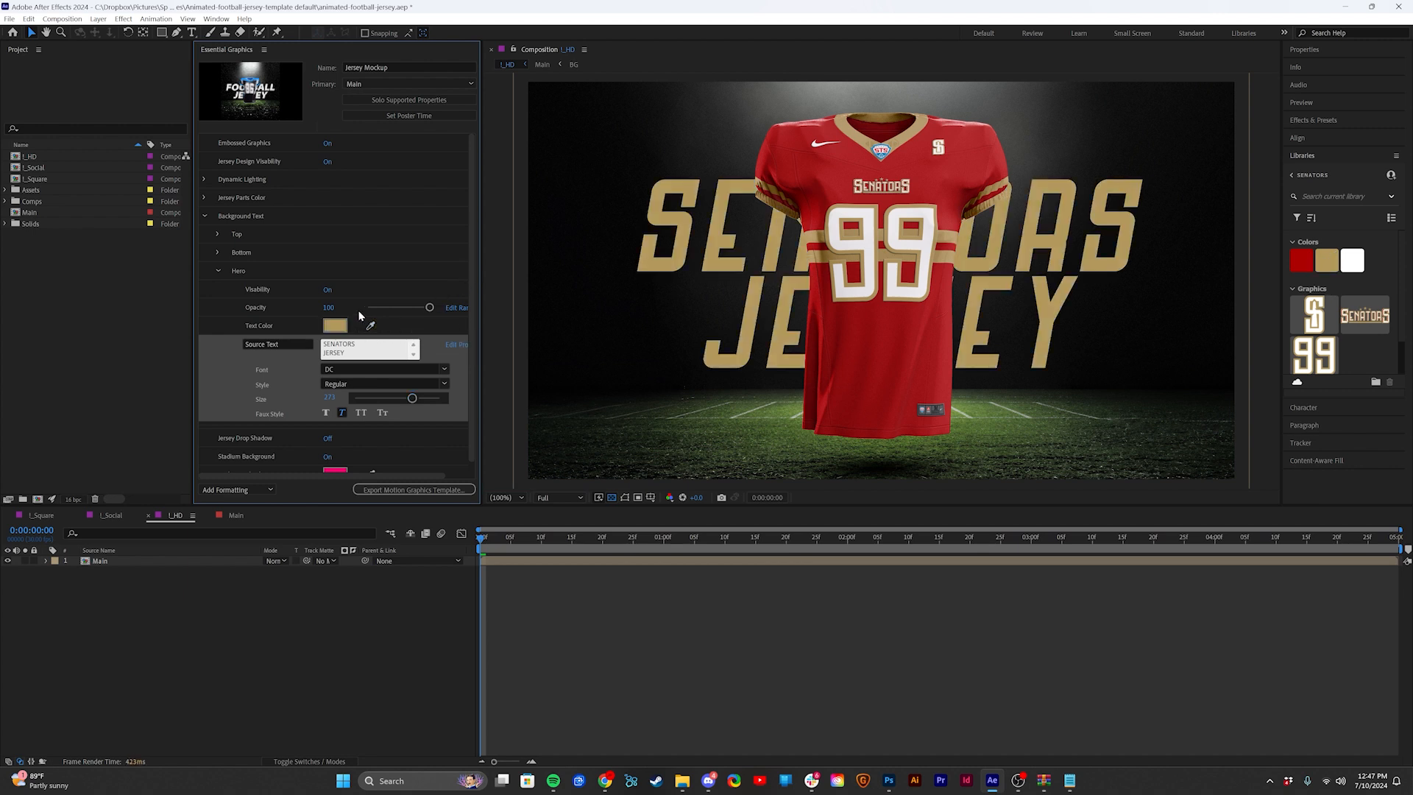
left_click(328, 308)
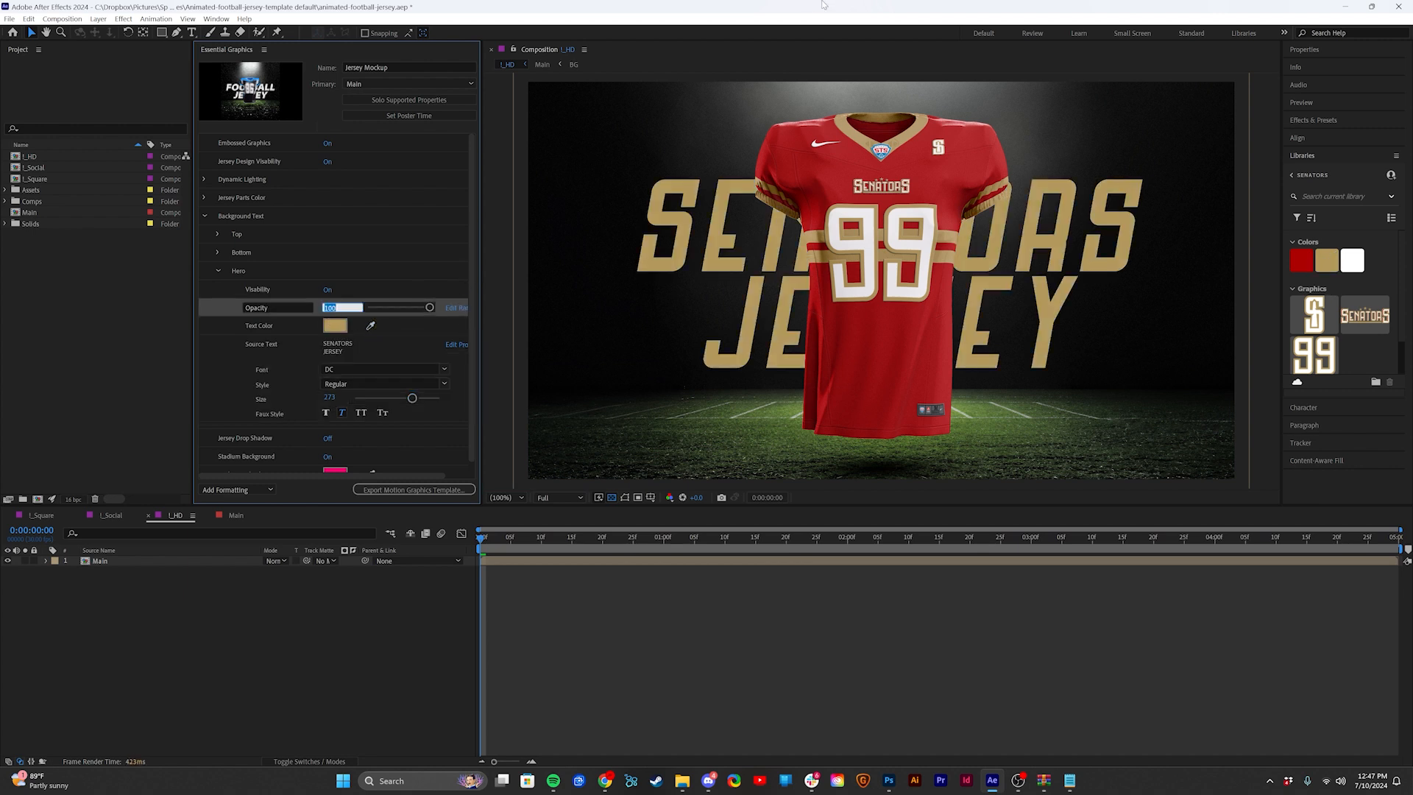
type("20")
key("Return")
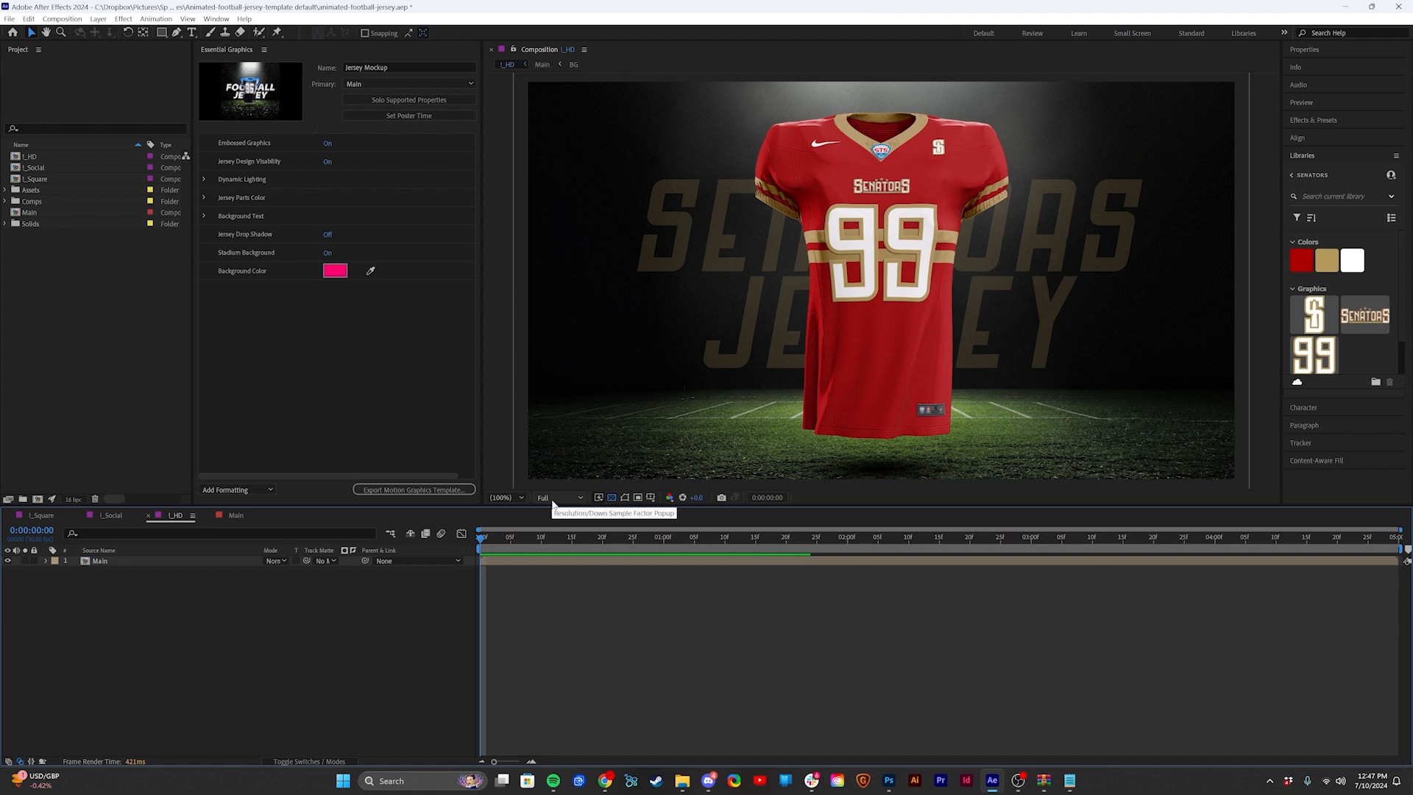
Step: Try the Half, Third and Quarter preview resolutions on the HD composition and return to Full
left_click(555, 498)
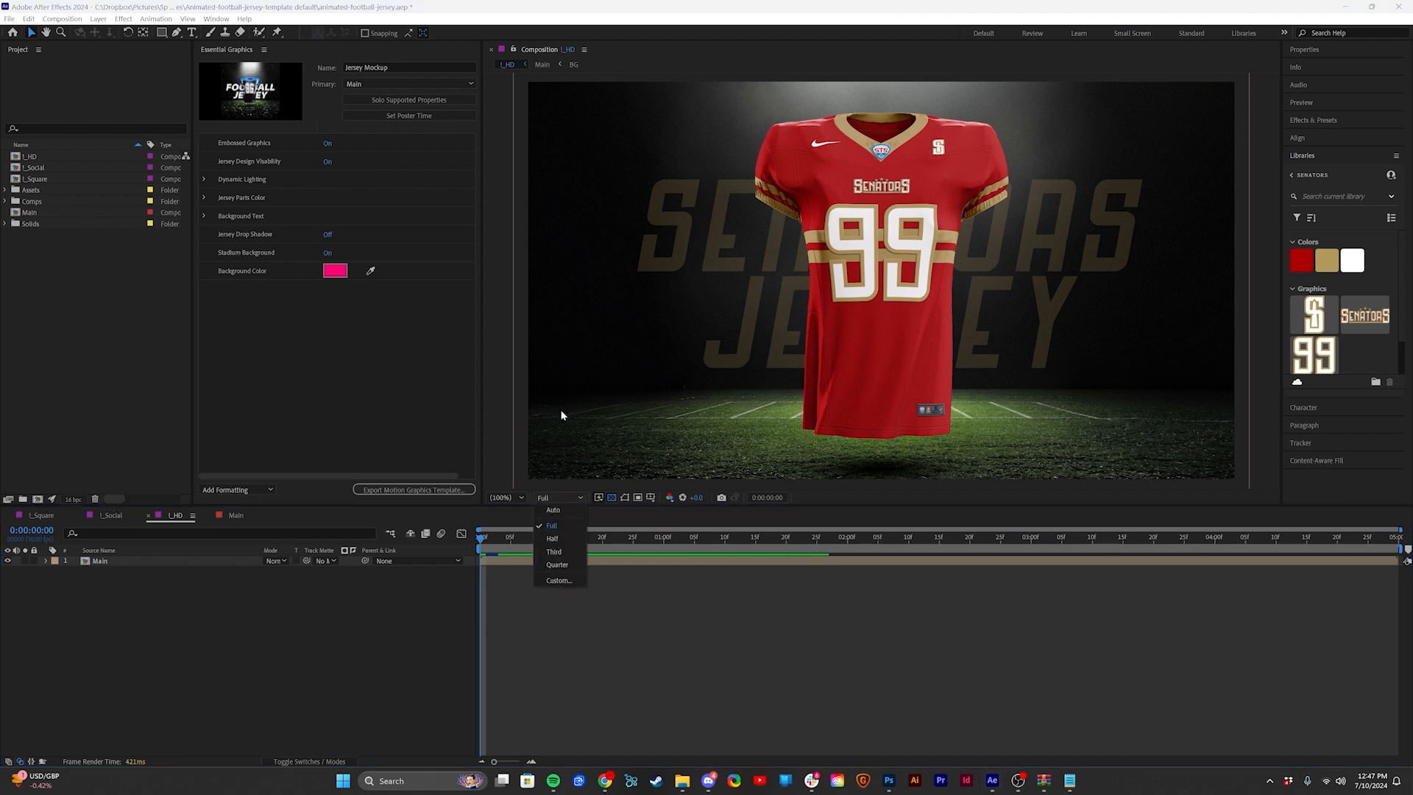
left_click(552, 538)
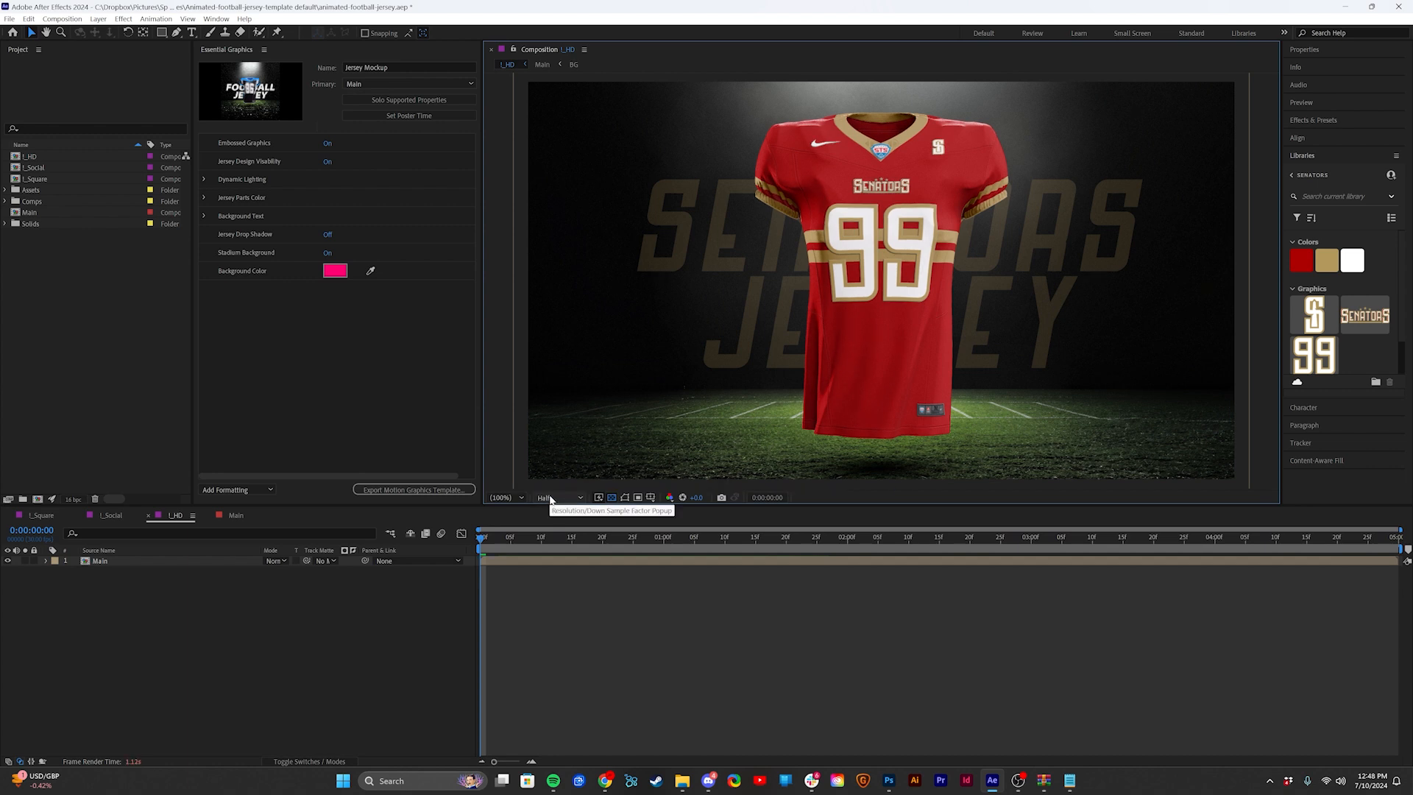
left_click(549, 499)
left_click(553, 551)
left_click(559, 499)
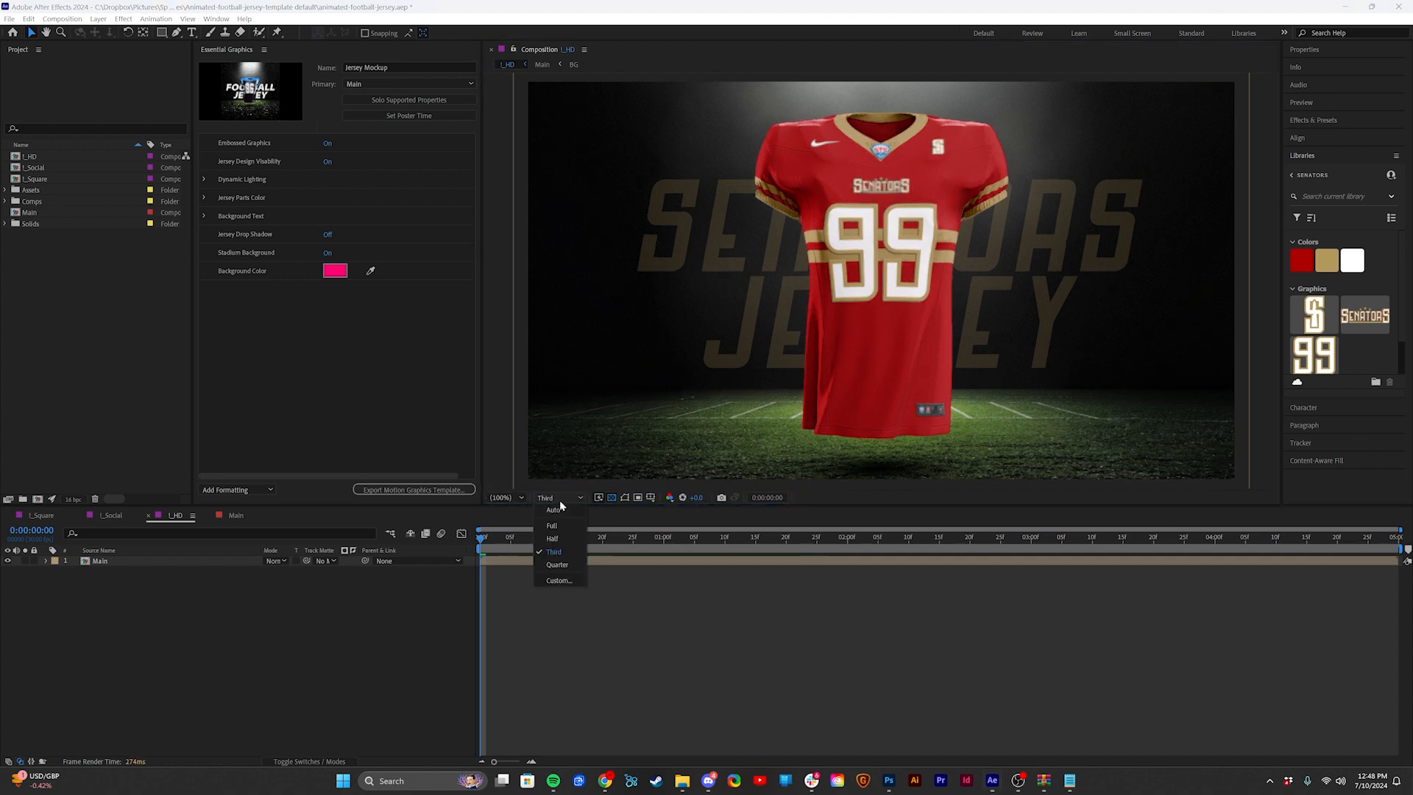
left_click(557, 565)
left_click(556, 499)
left_click(552, 525)
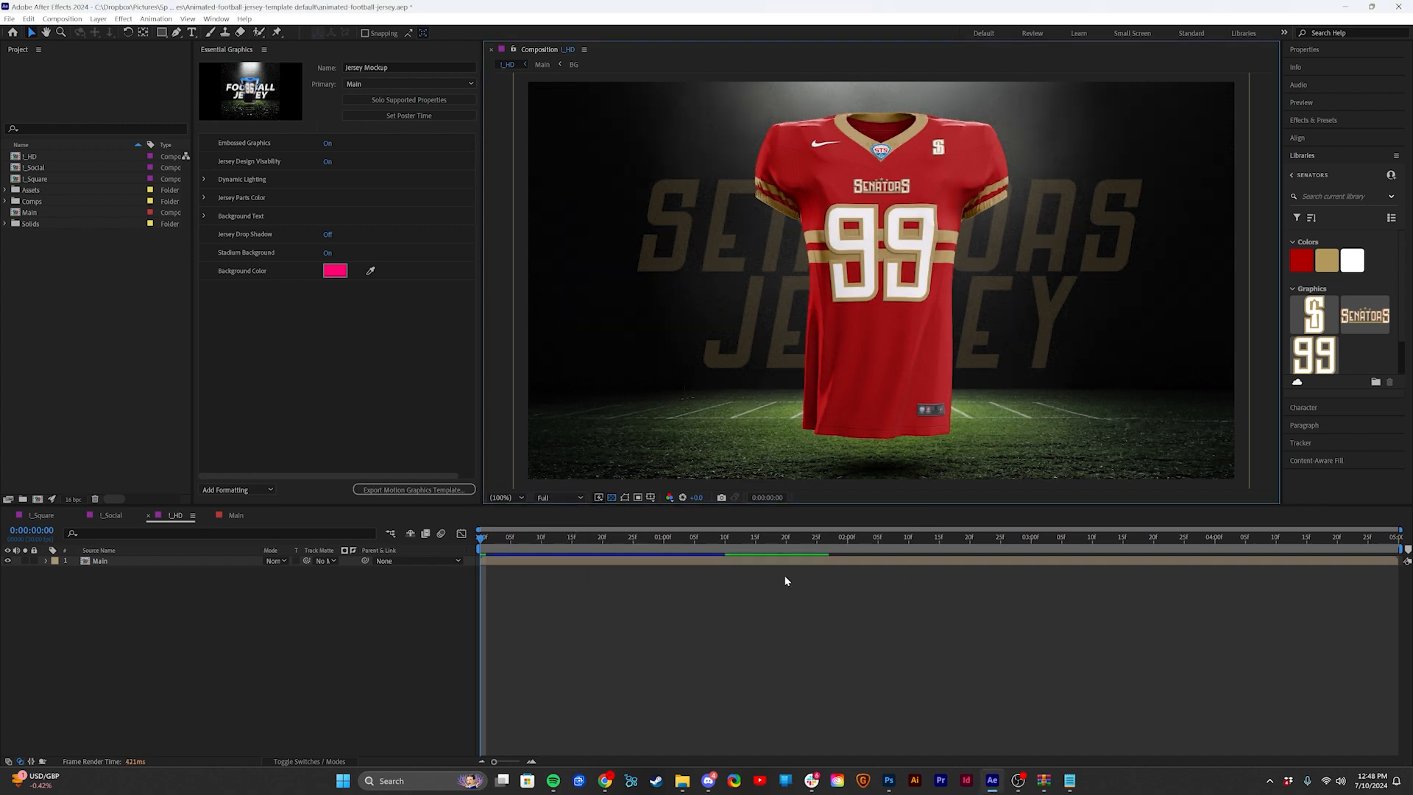
Step: Play back the HD composition to preview the jersey animation, and stop the playback
key("space")
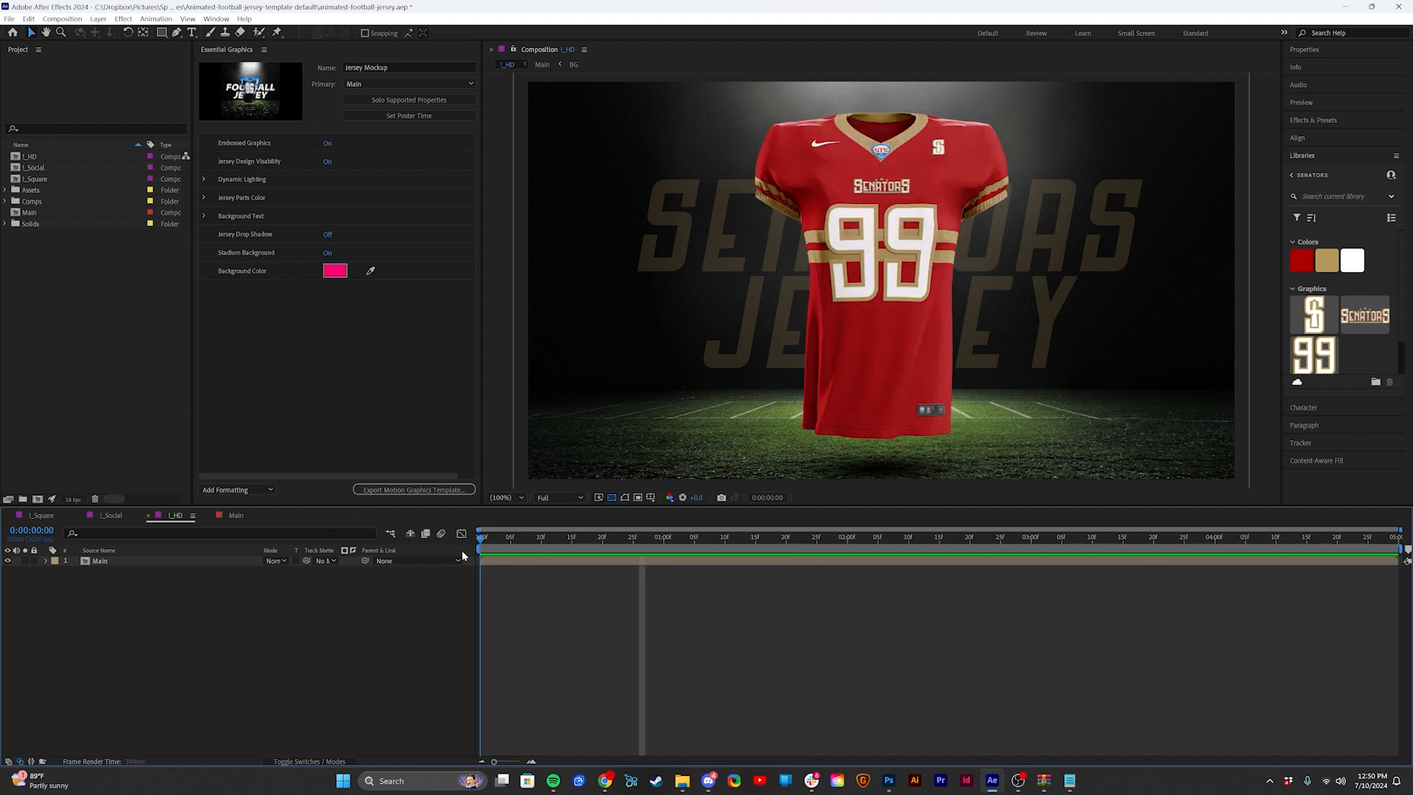
key("space")
Step: Reduce the Hero background text size to about 228 while checking it in the Social and Square compositions
left_click(109, 517)
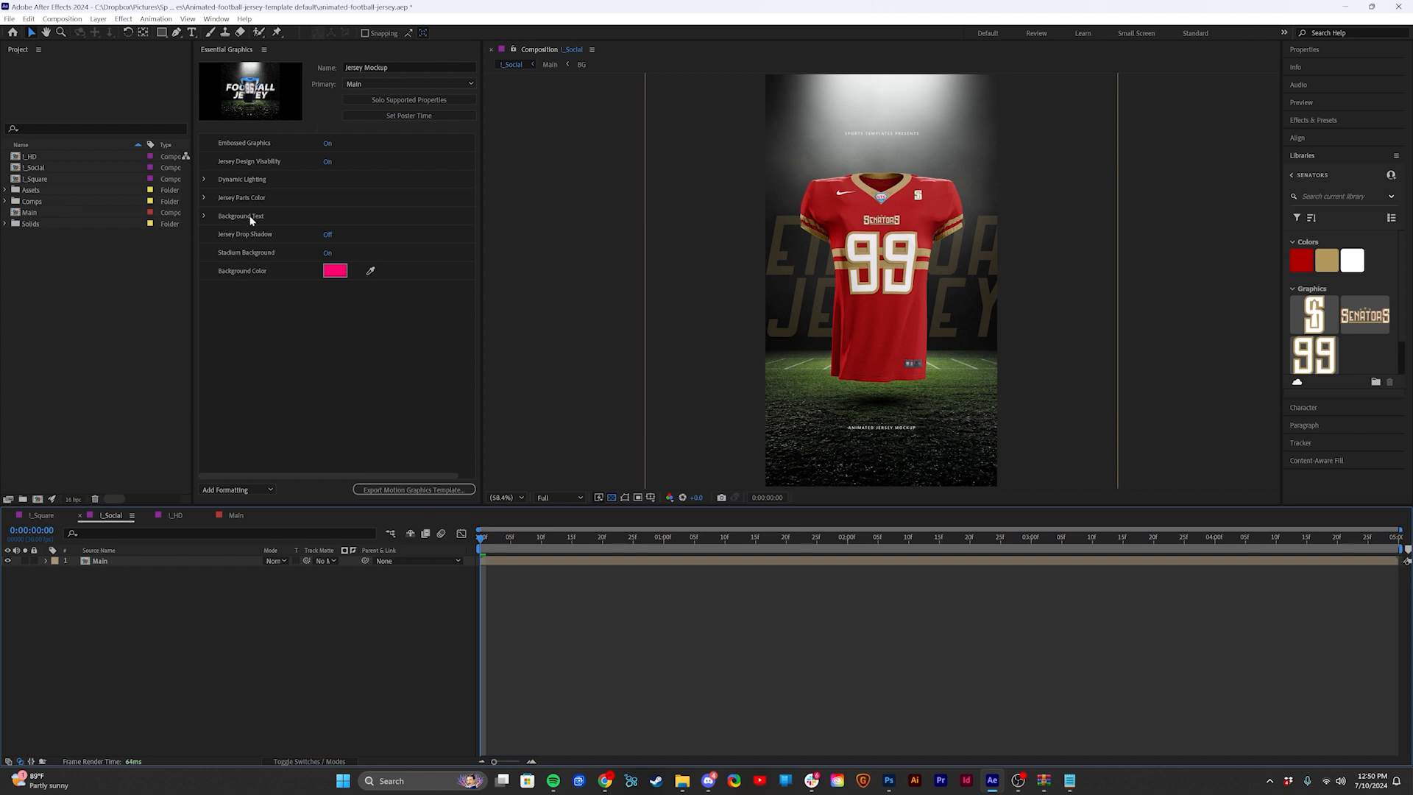
left_click(204, 215)
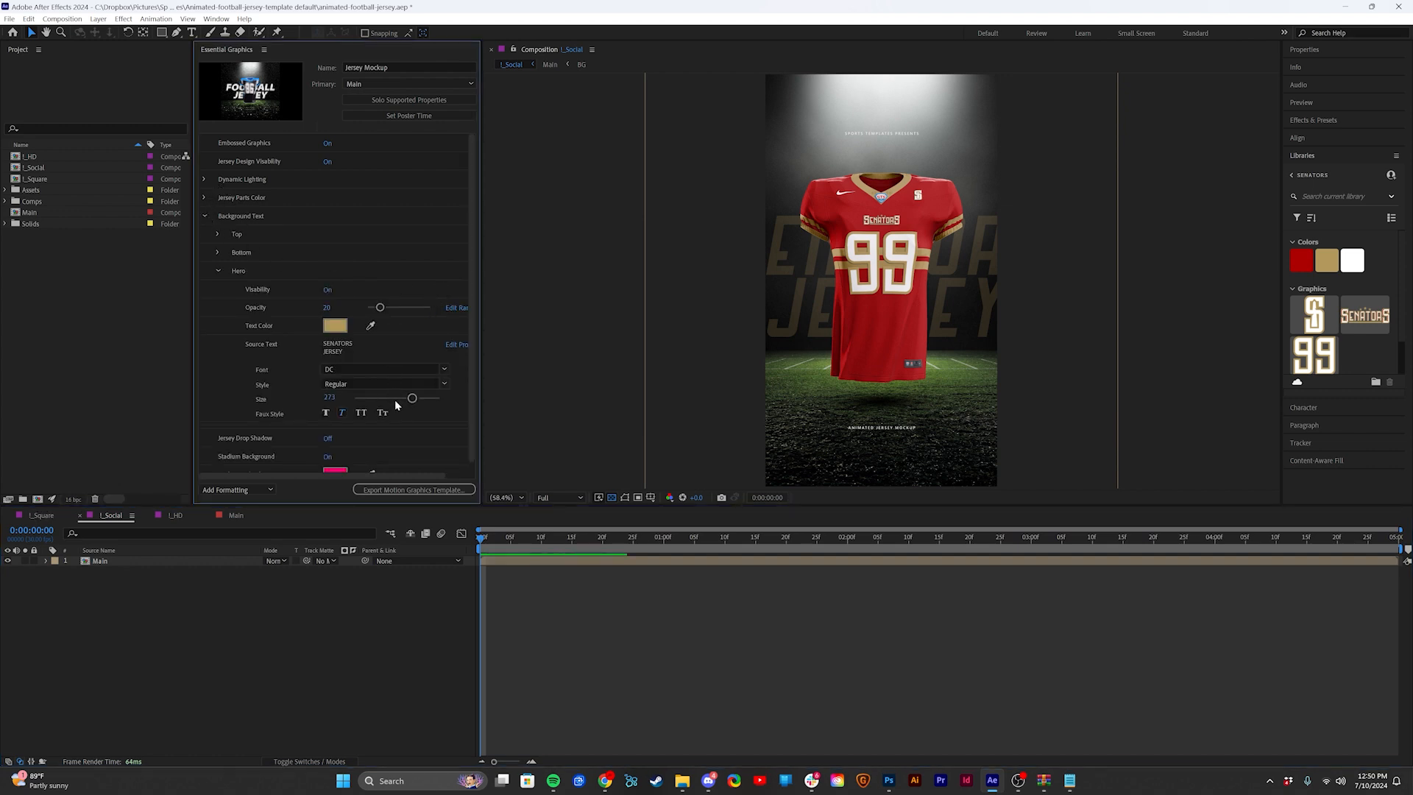
left_click_drag(412, 398, 391, 398)
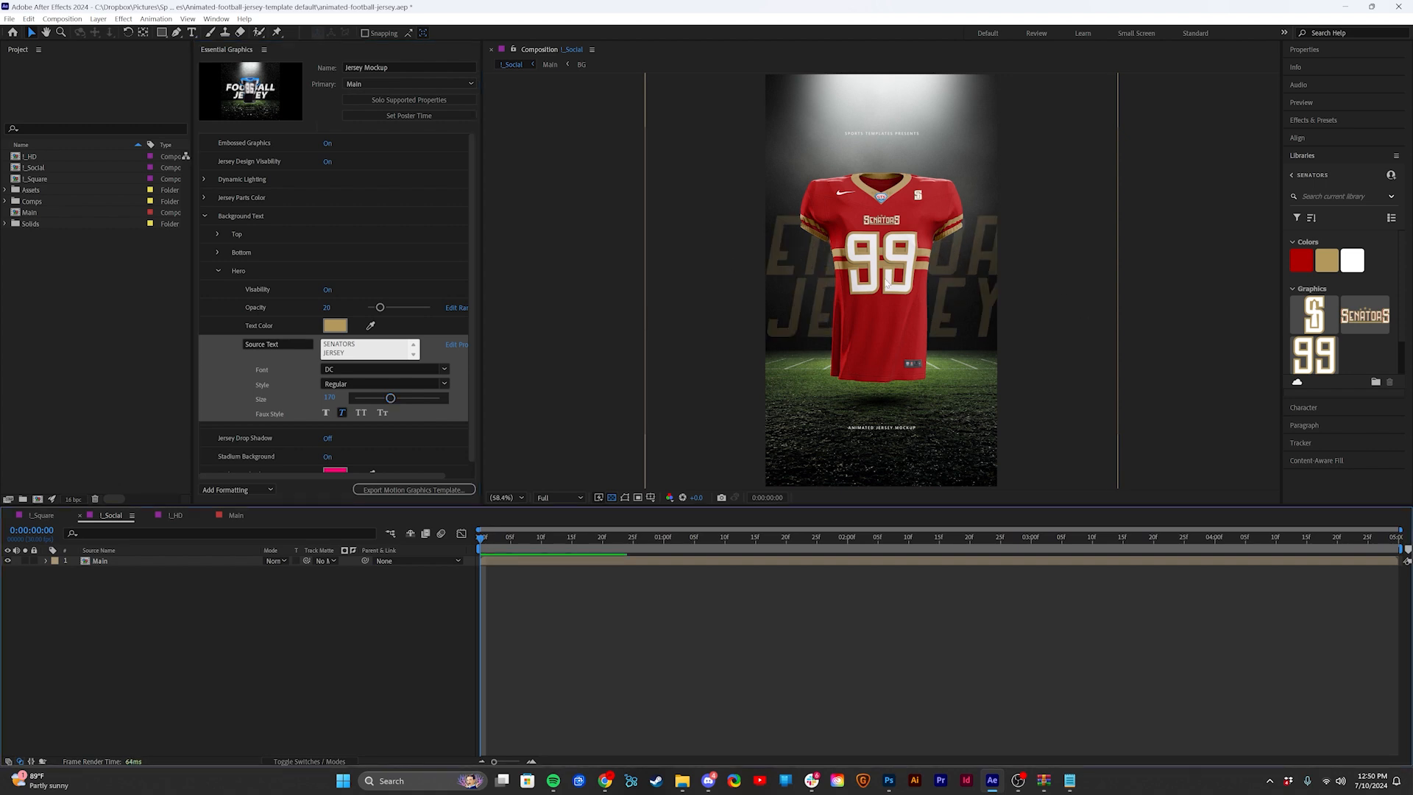
left_click(33, 516)
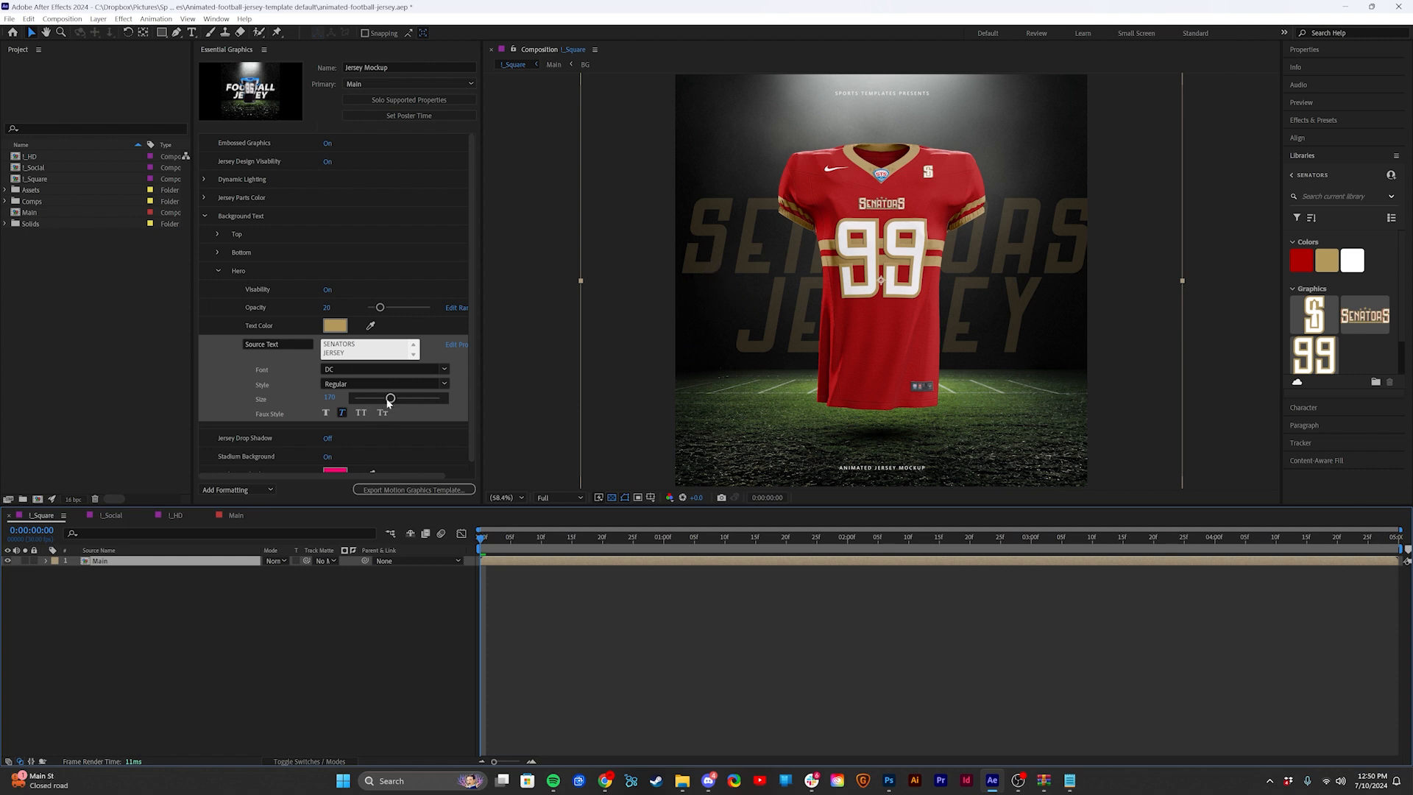
left_click_drag(390, 398, 403, 398)
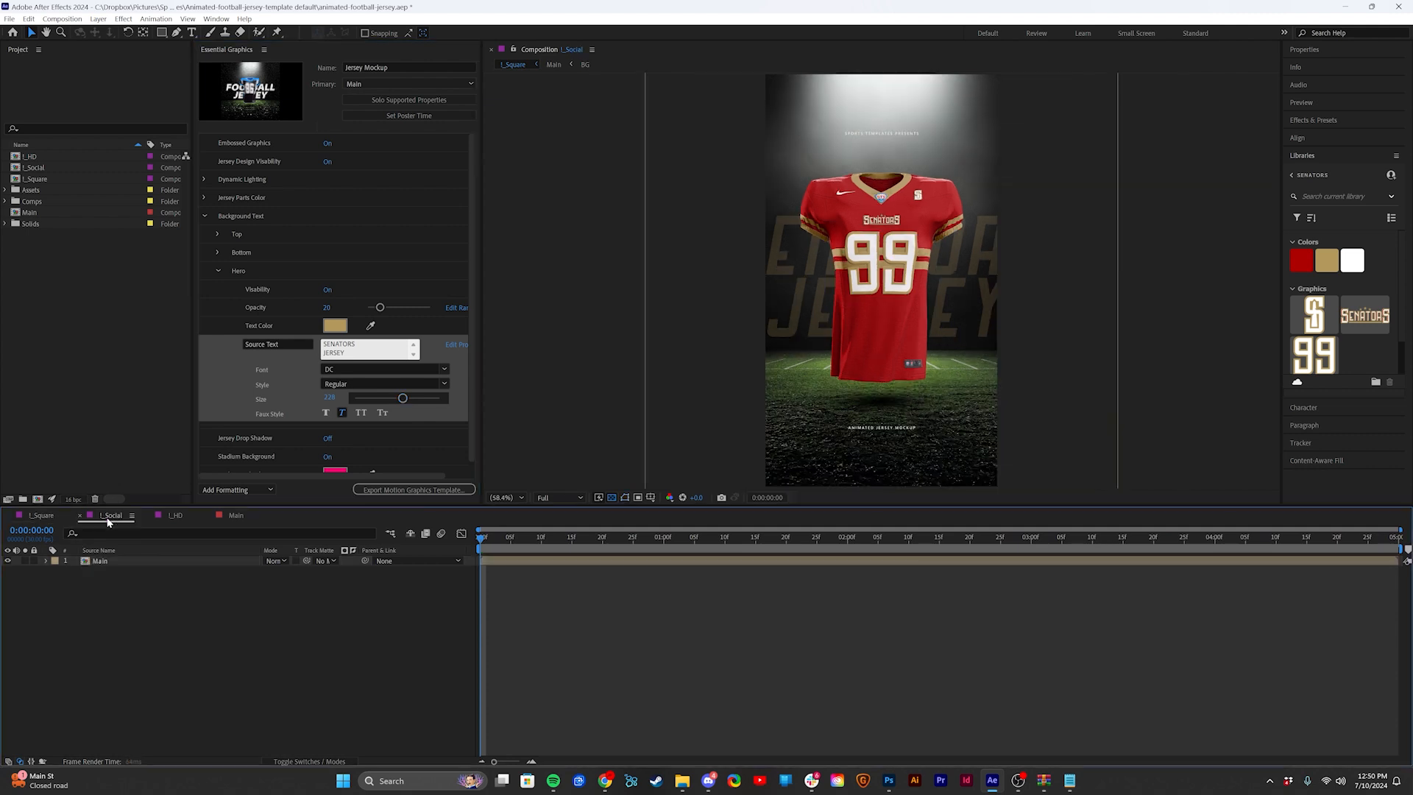
Step: Show the HD composition and send it to the Adobe Media Encoder queue, moving the encoder window clear
left_click(175, 515)
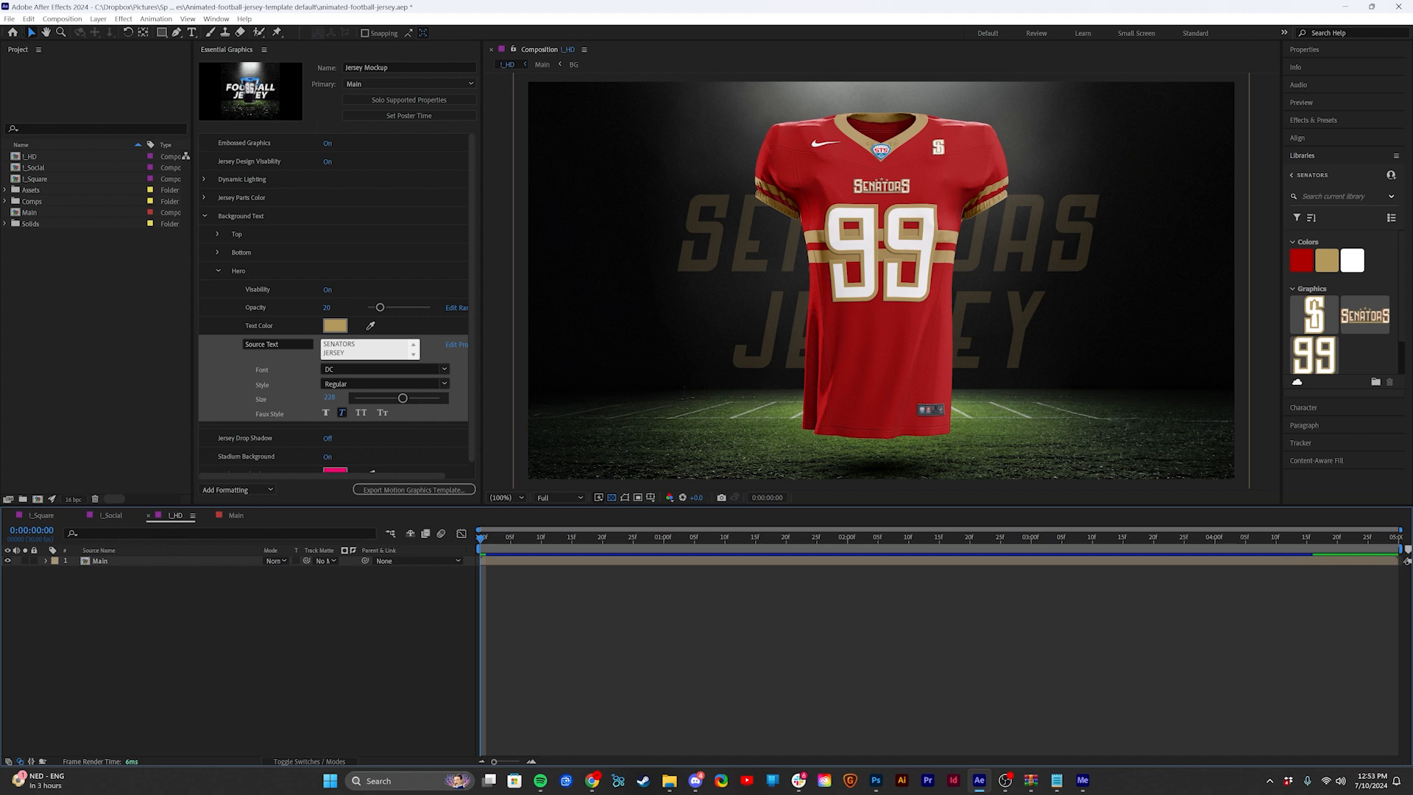
left_click(28, 18)
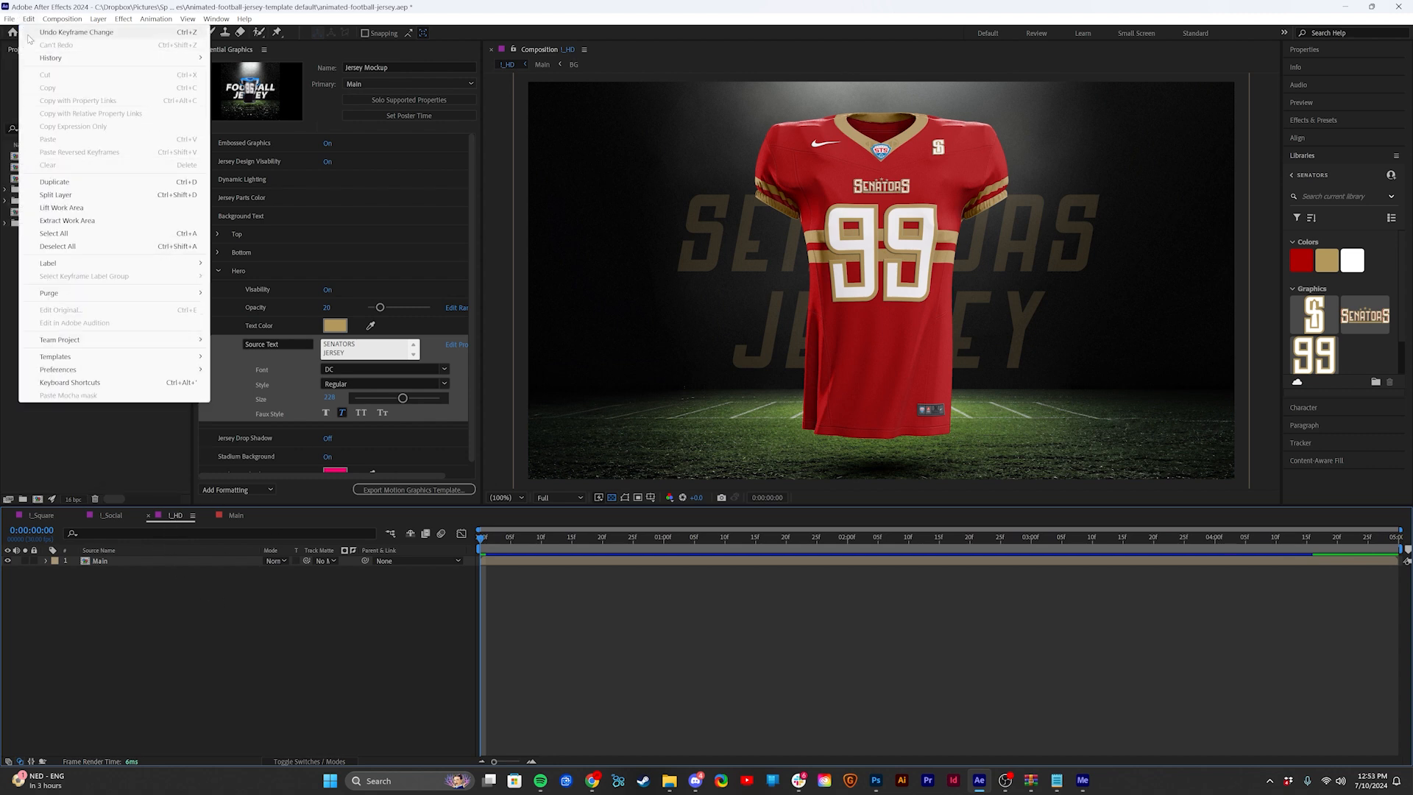
mouse_move(9, 19)
mouse_move(92, 210)
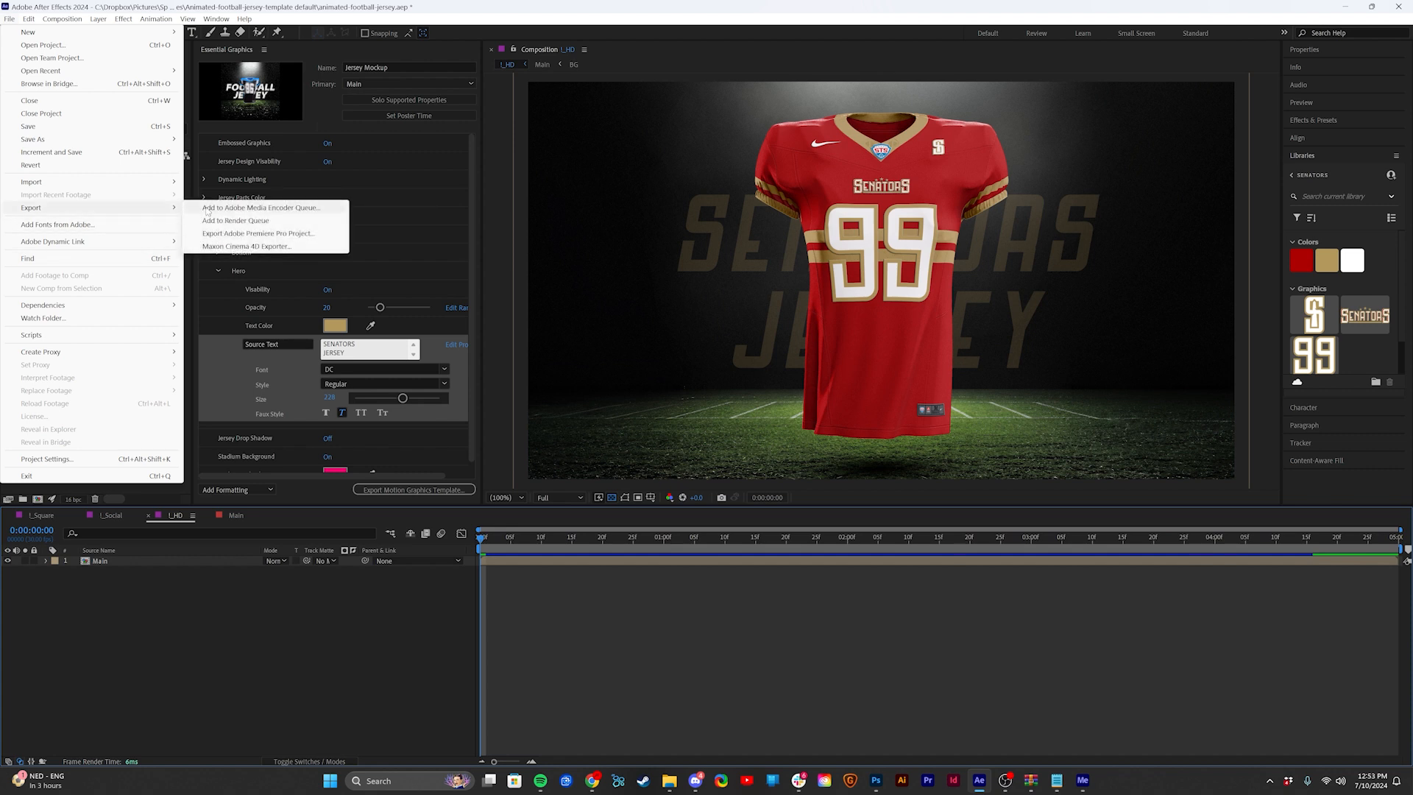
left_click(207, 209)
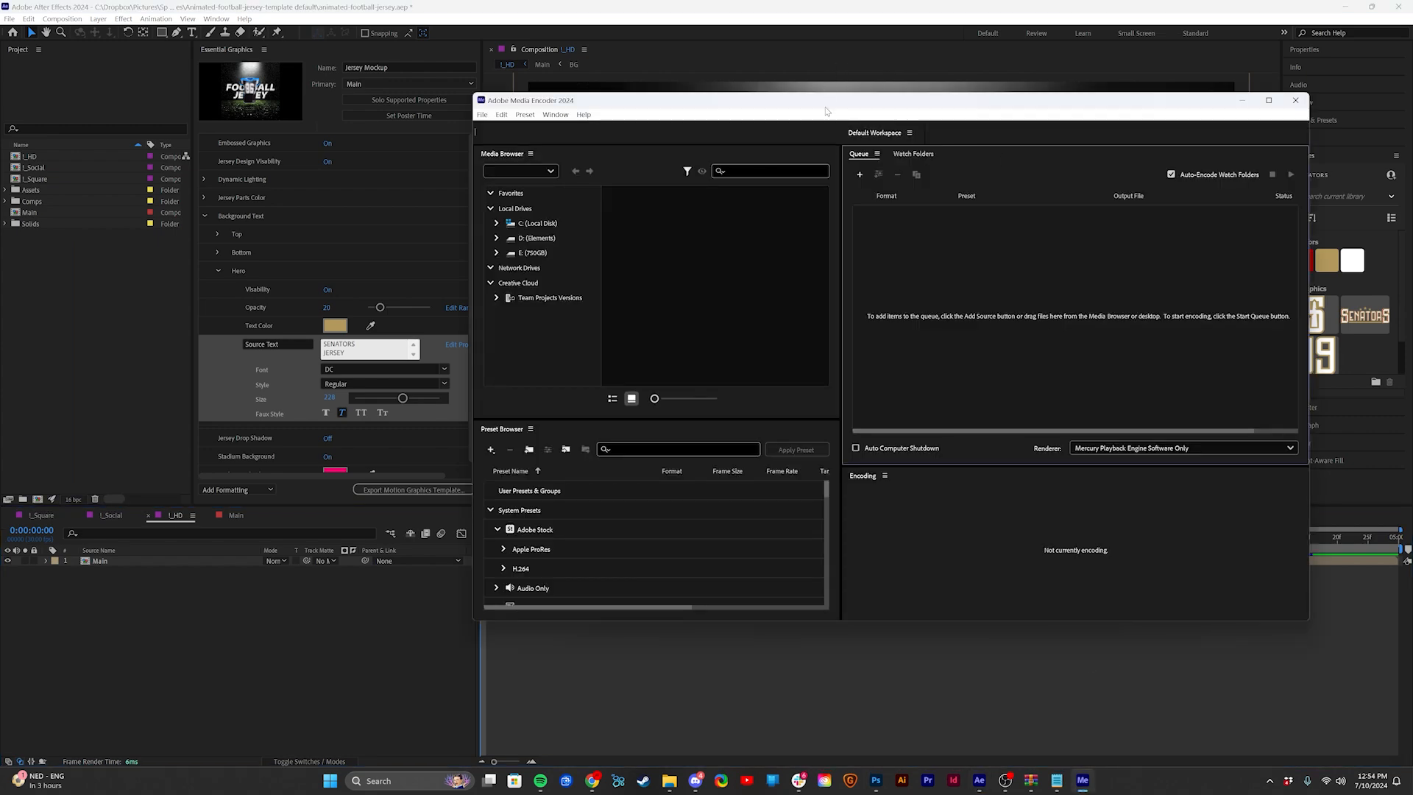
left_click_drag(824, 107, 688, 114)
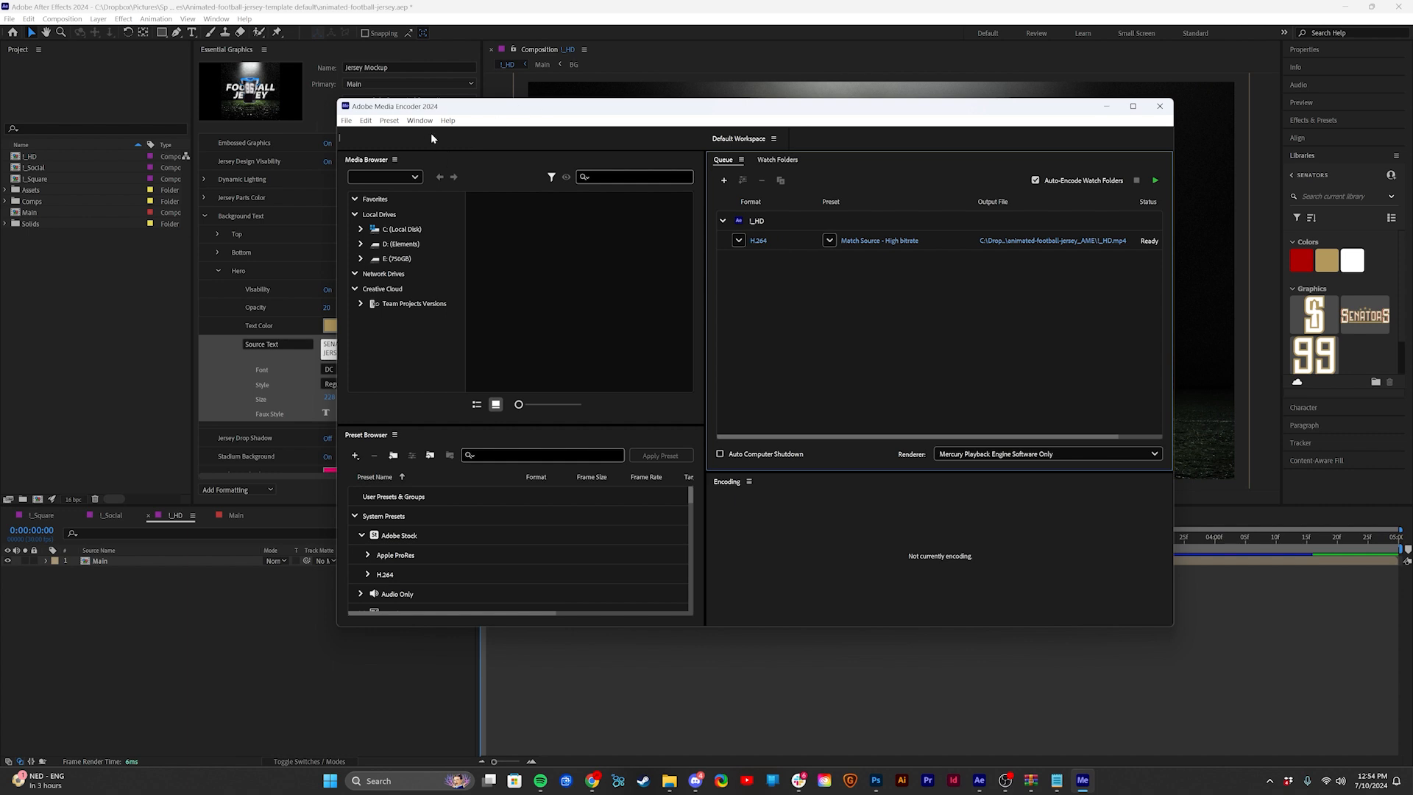
left_click_drag(418, 117, 393, 128)
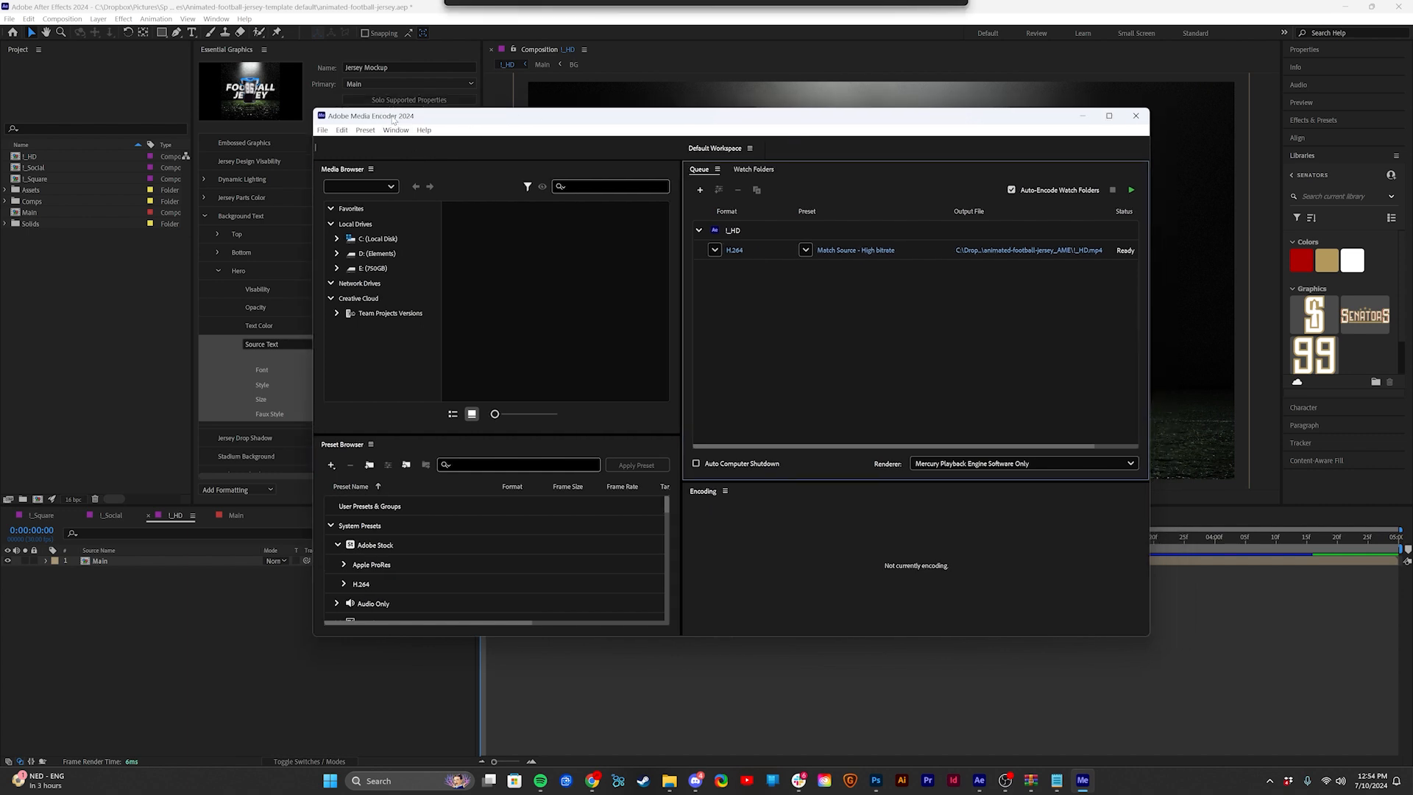
Step: Open the export settings of the queued HD render and examine its source range, output location and available formats
left_click(735, 253)
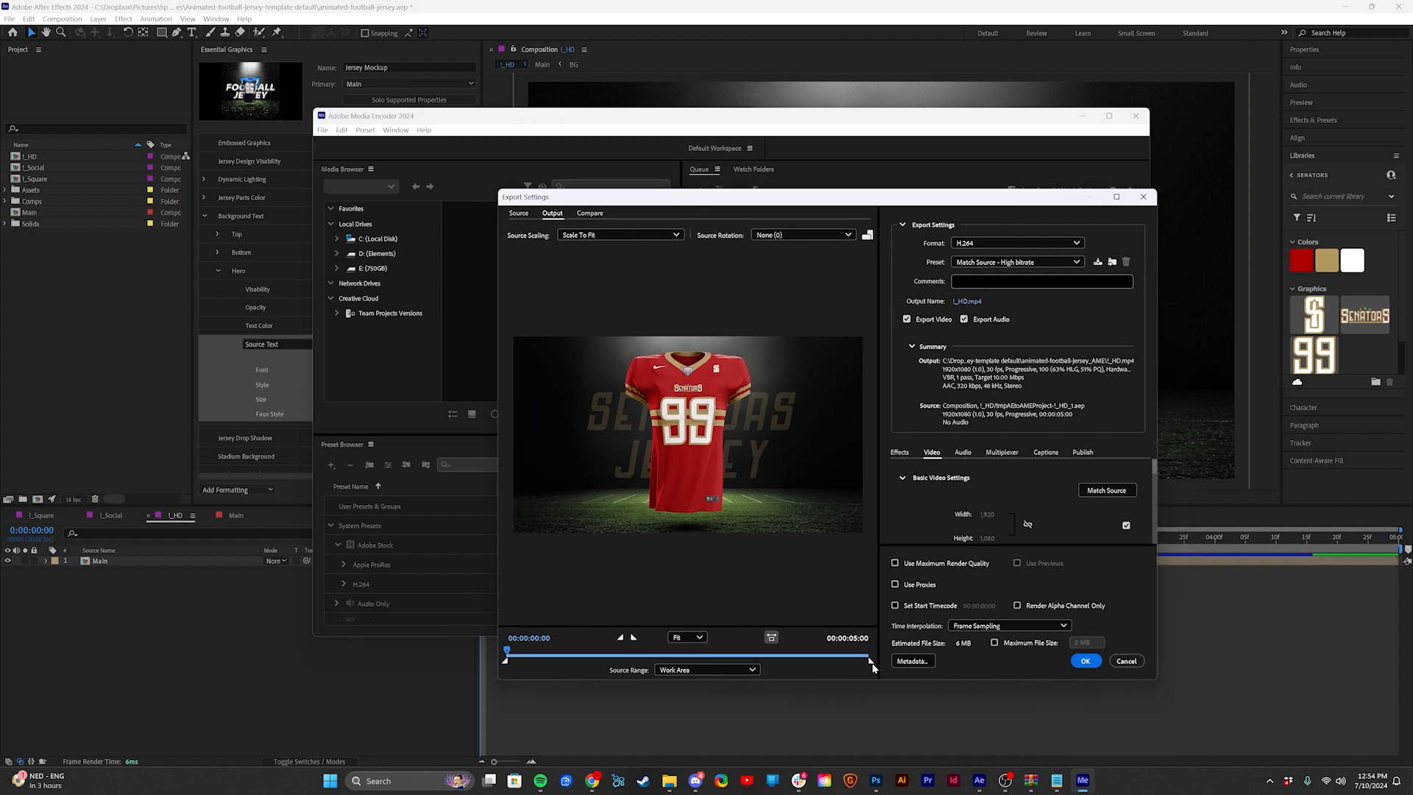
mouse_move(870, 661)
left_mouse_down()
mouse_move(840, 662)
mouse_move(876, 662)
left_mouse_up()
left_click(967, 302)
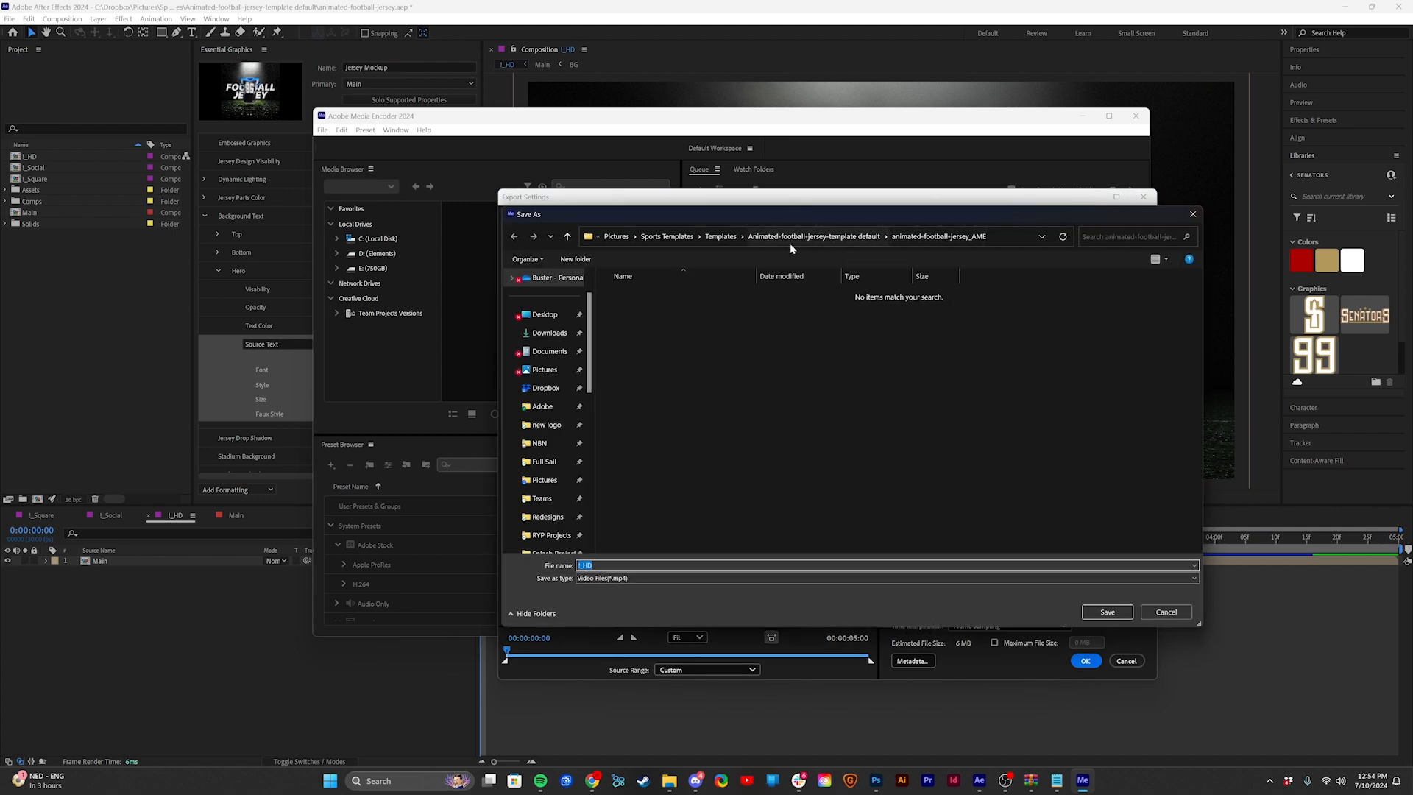
left_click_drag(650, 214, 614, 204)
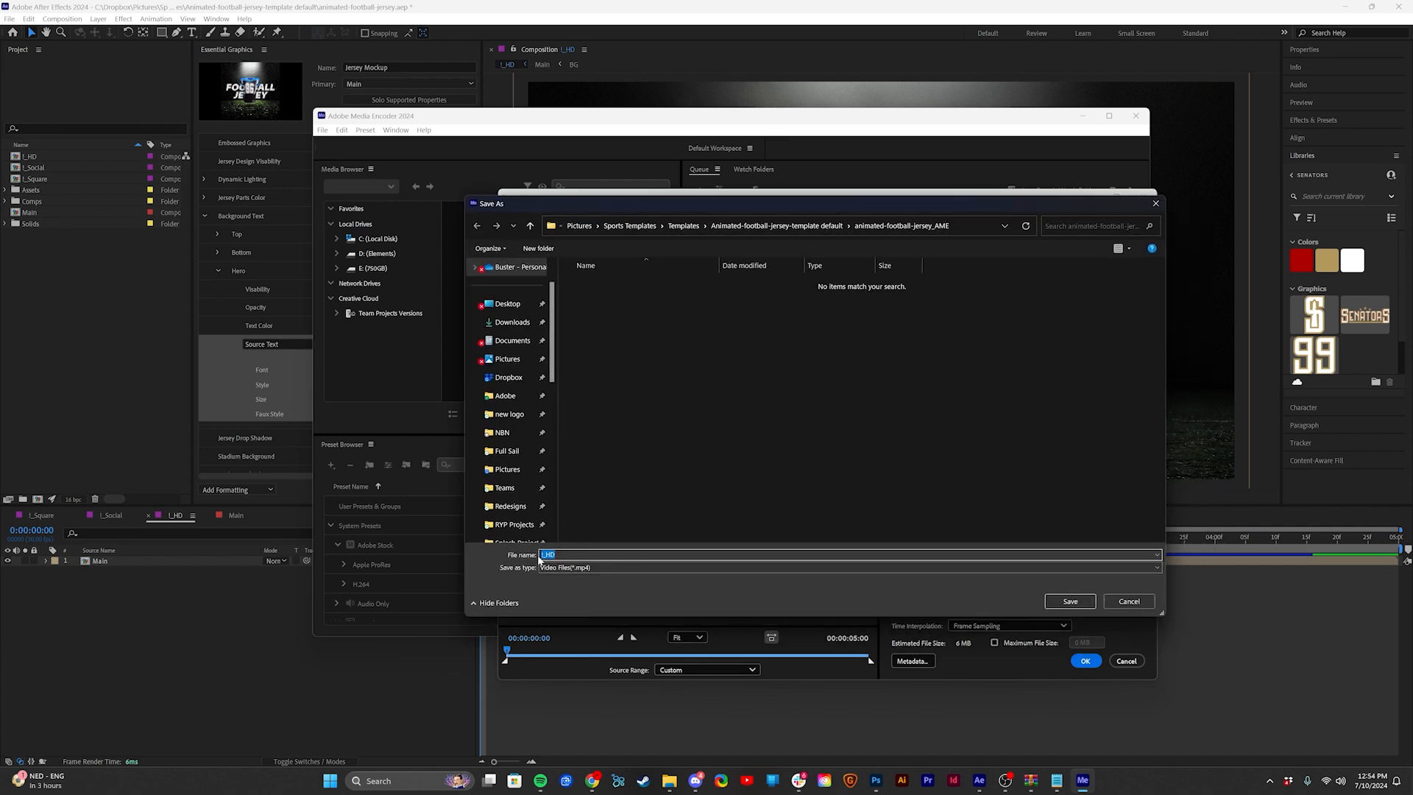
left_click(1152, 603)
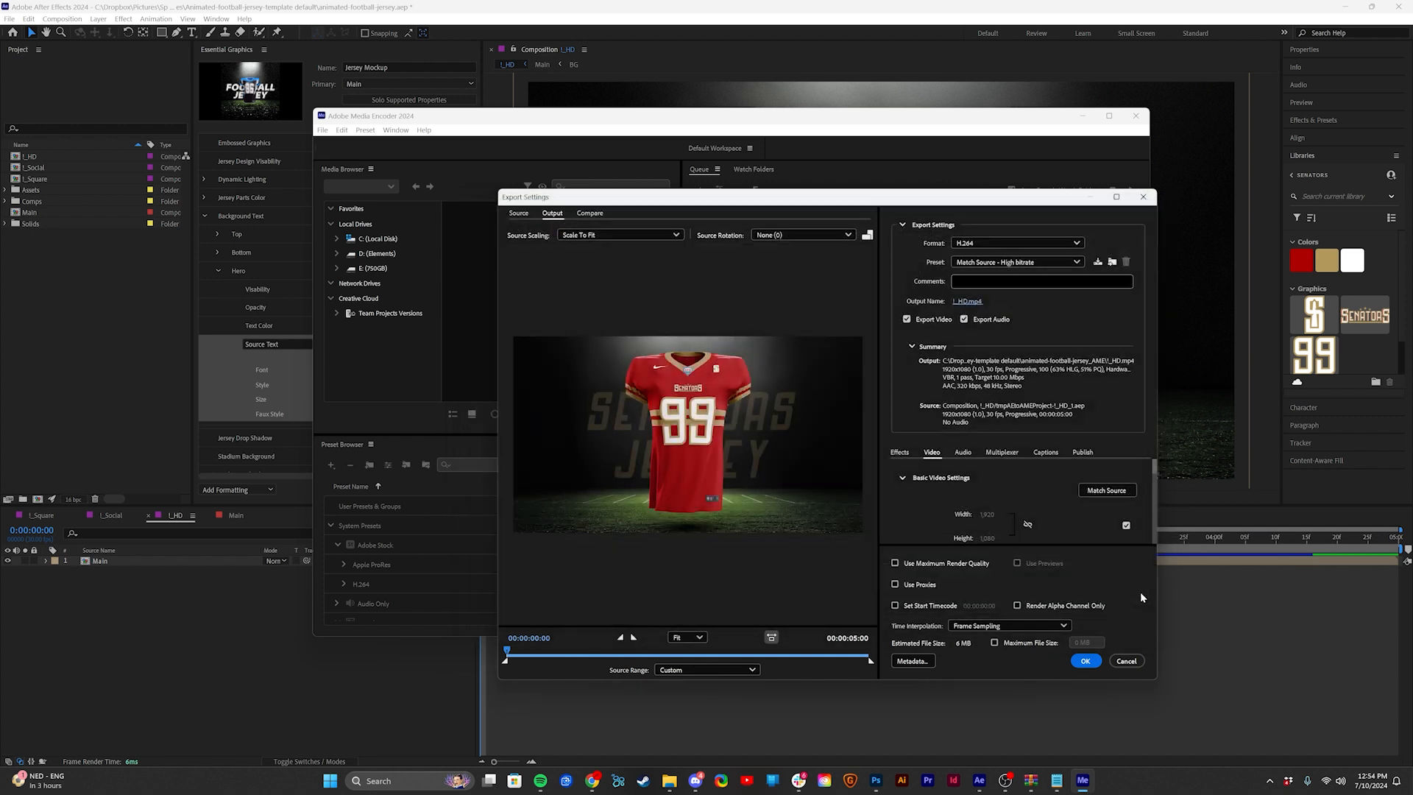
left_click(990, 245)
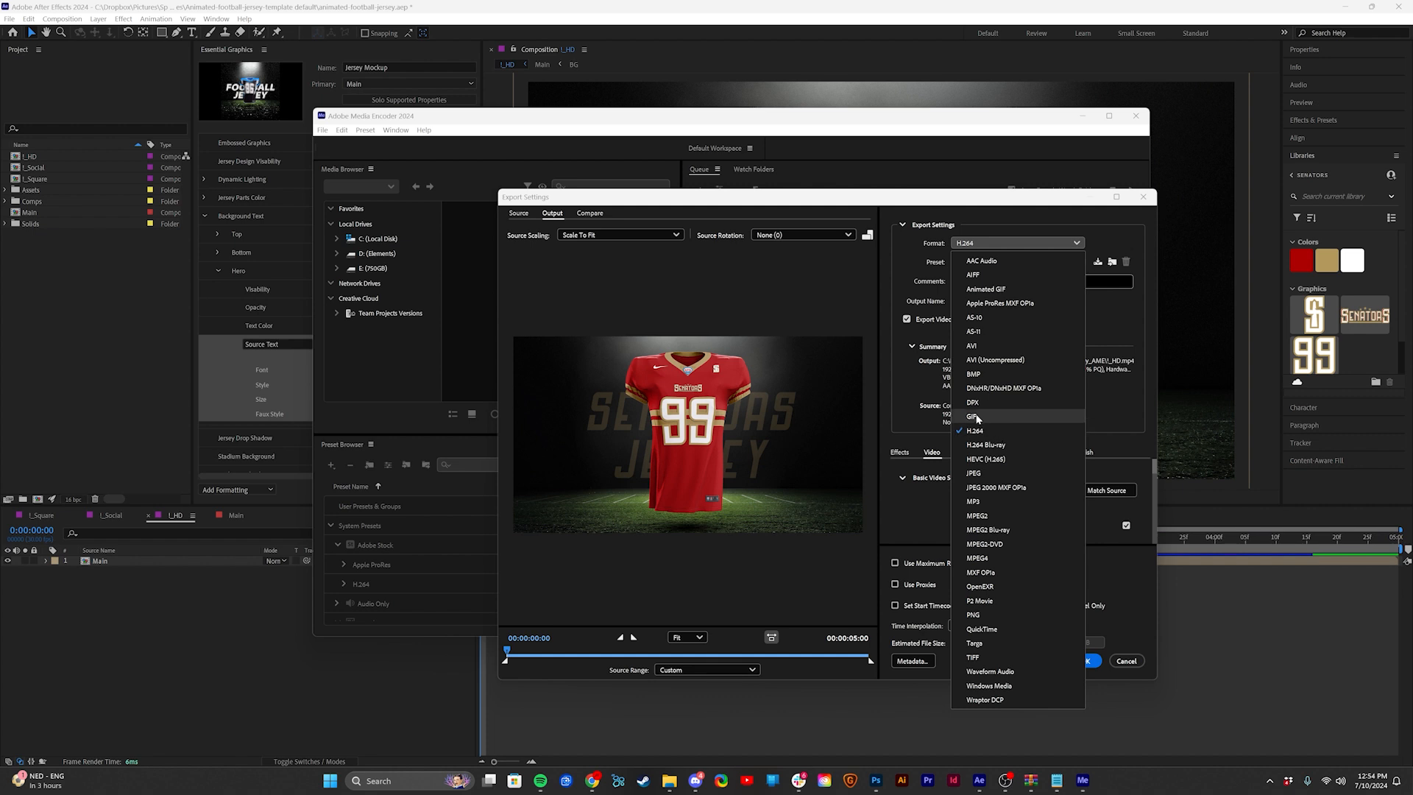
left_click(963, 205)
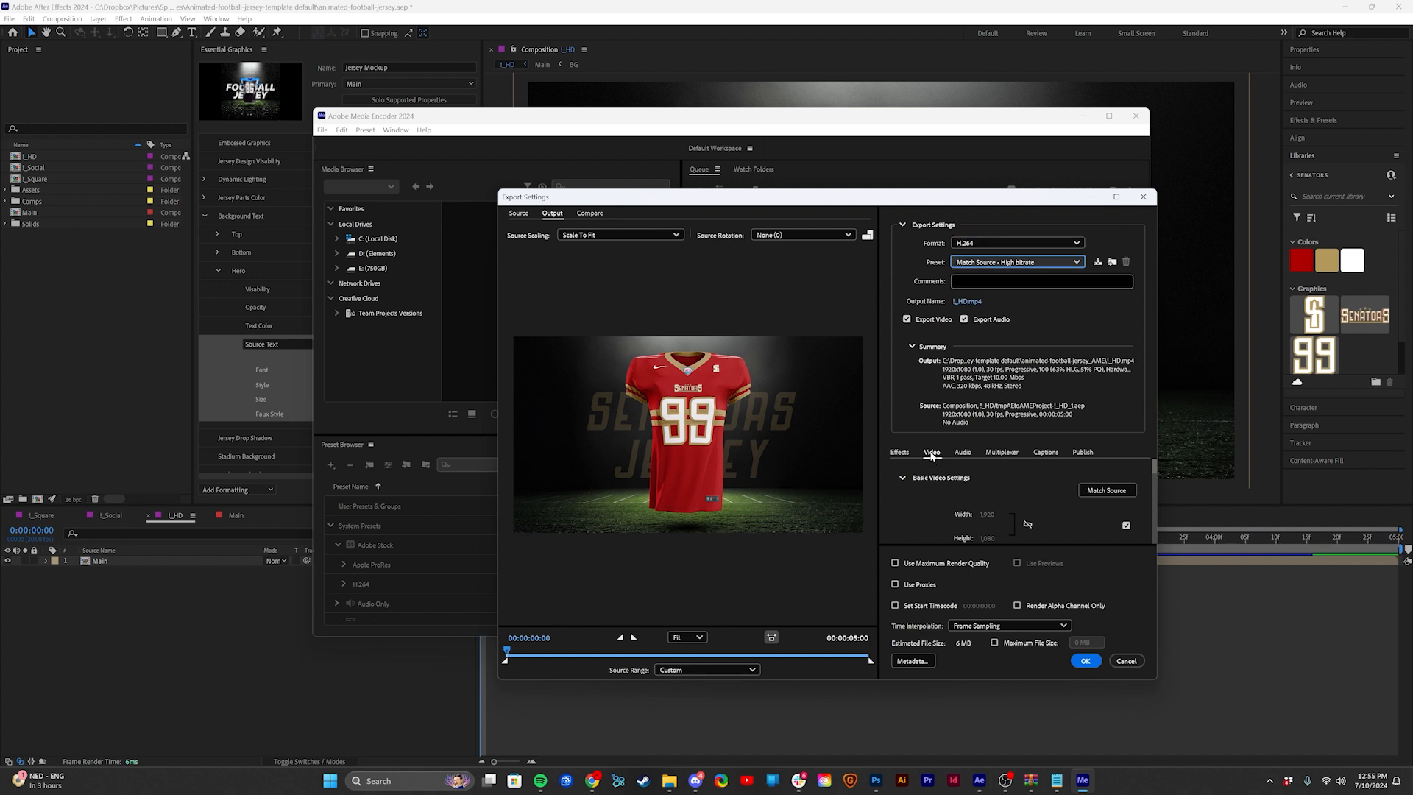
Step: Keep the frame size matched to the source, enable Use Maximum Render Quality and accept the export settings
left_click(1126, 527)
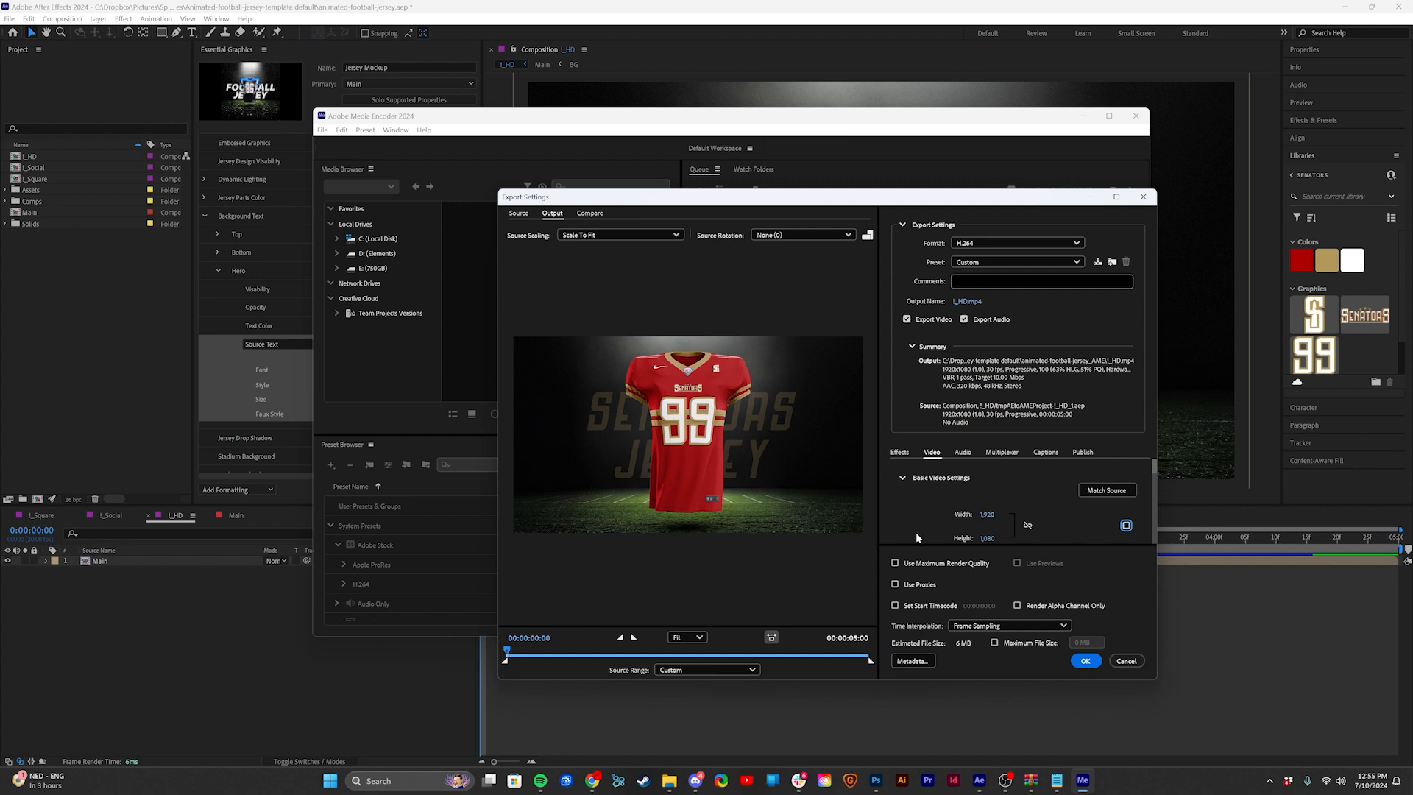
left_click(1124, 528)
left_click(906, 565)
left_click(1087, 661)
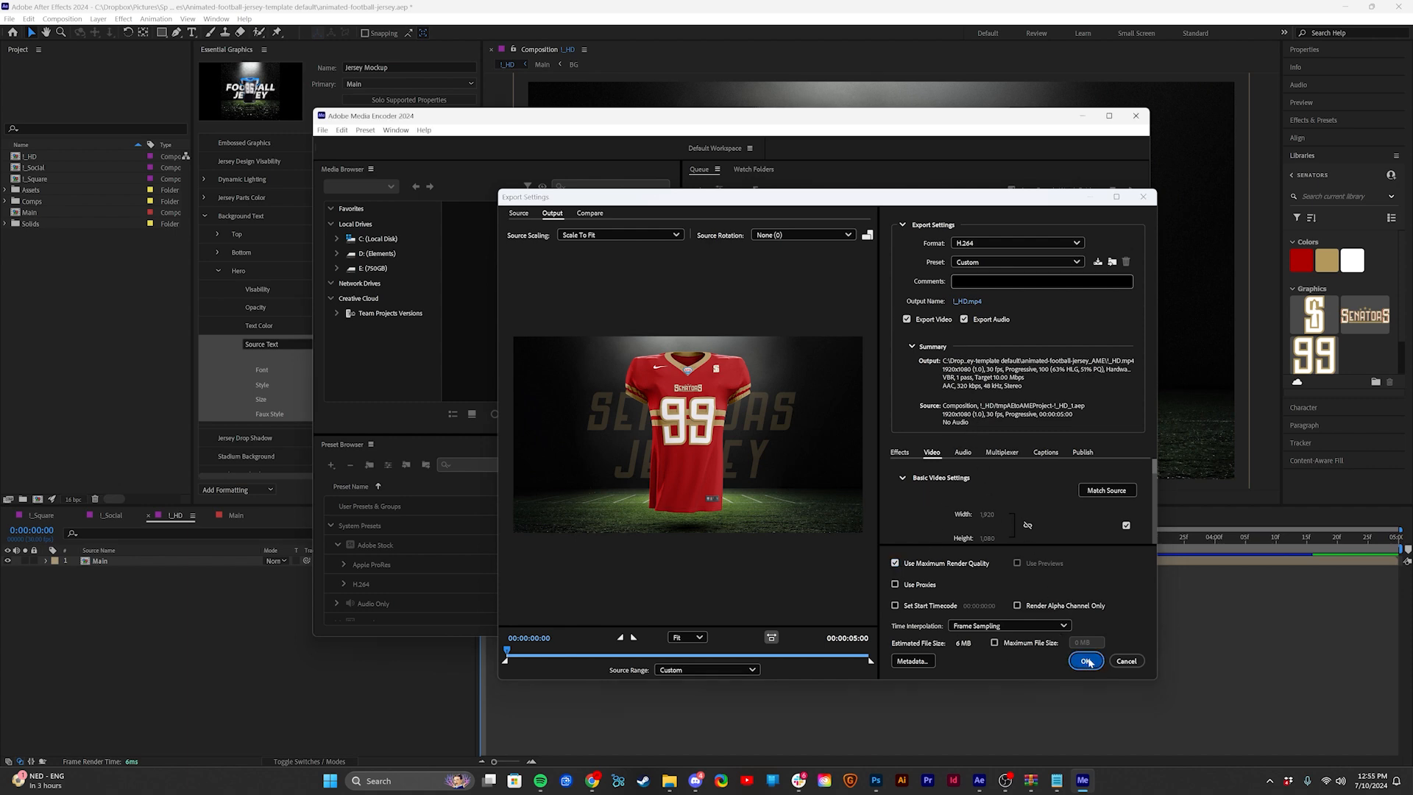
Step: Set the HD render's output file to Sample Render in the Animated-football-jersey-template default folder and accept the export settings
left_click(728, 251)
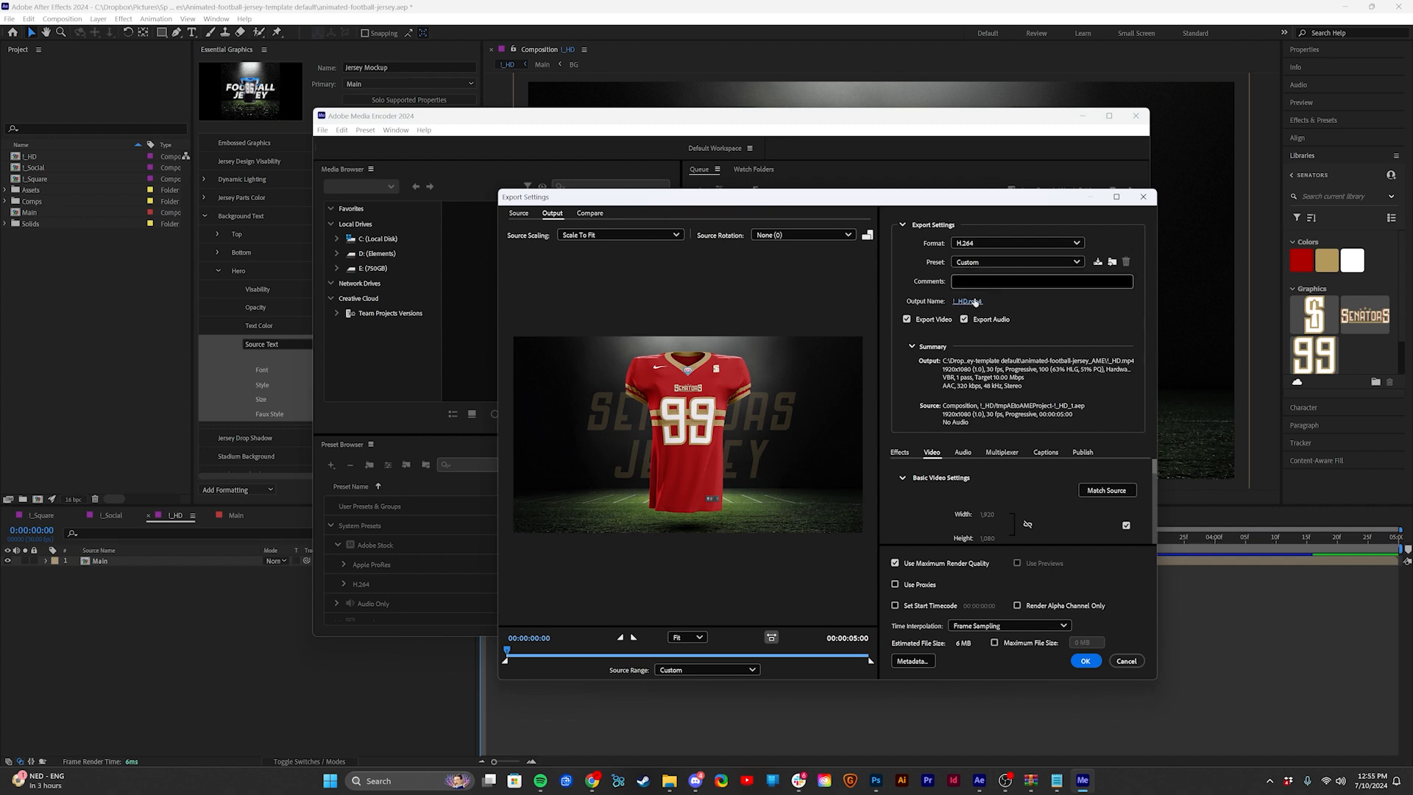
left_click(972, 301)
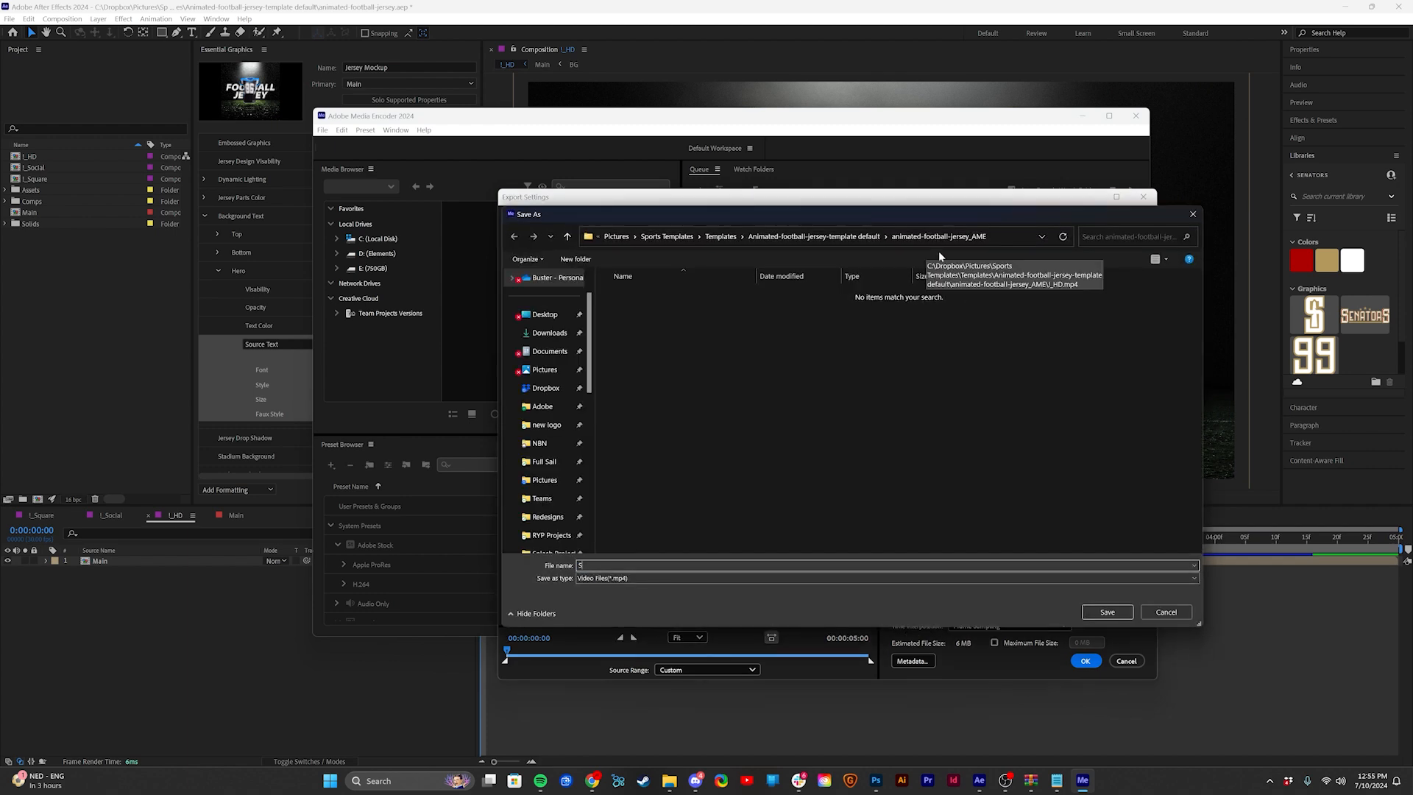
type("Sample Render")
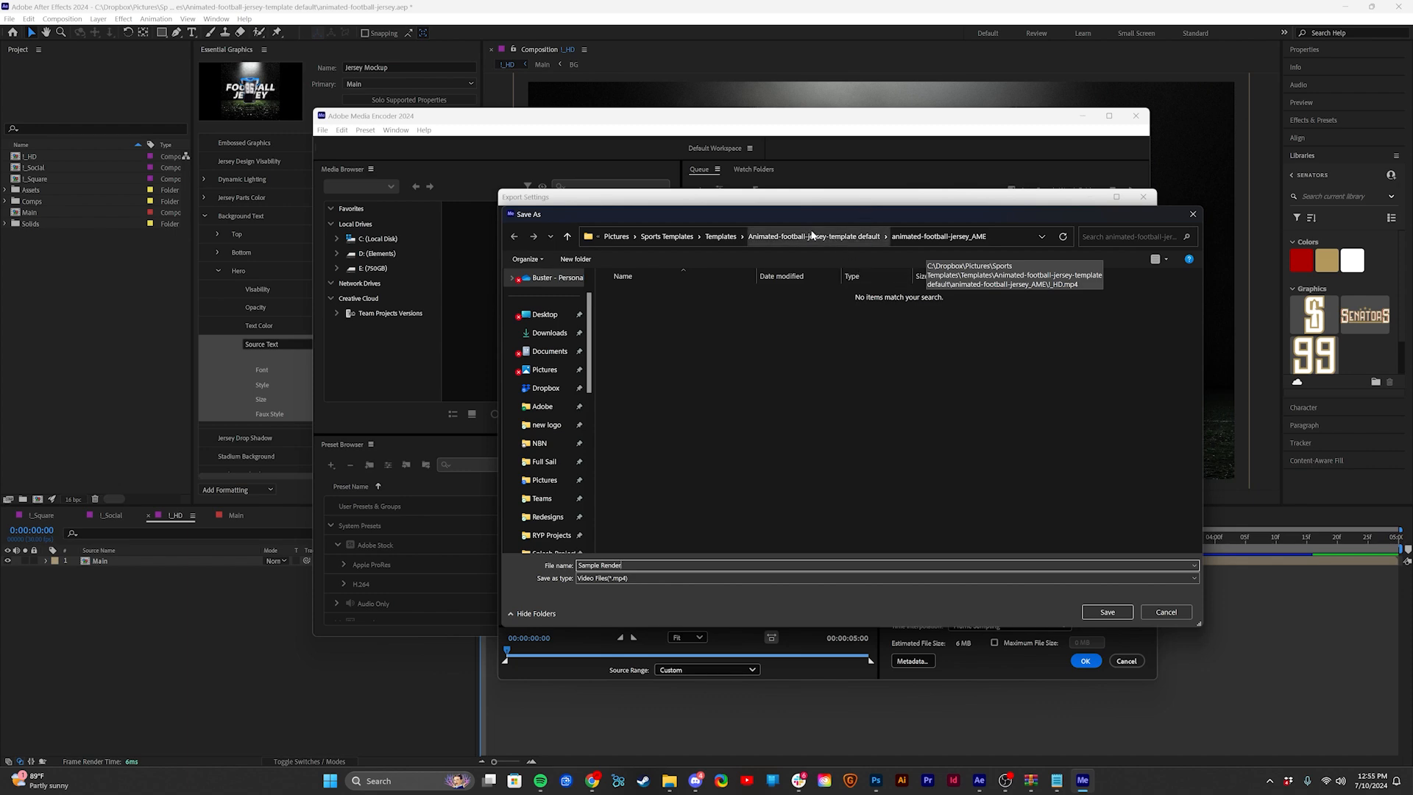
left_click(779, 237)
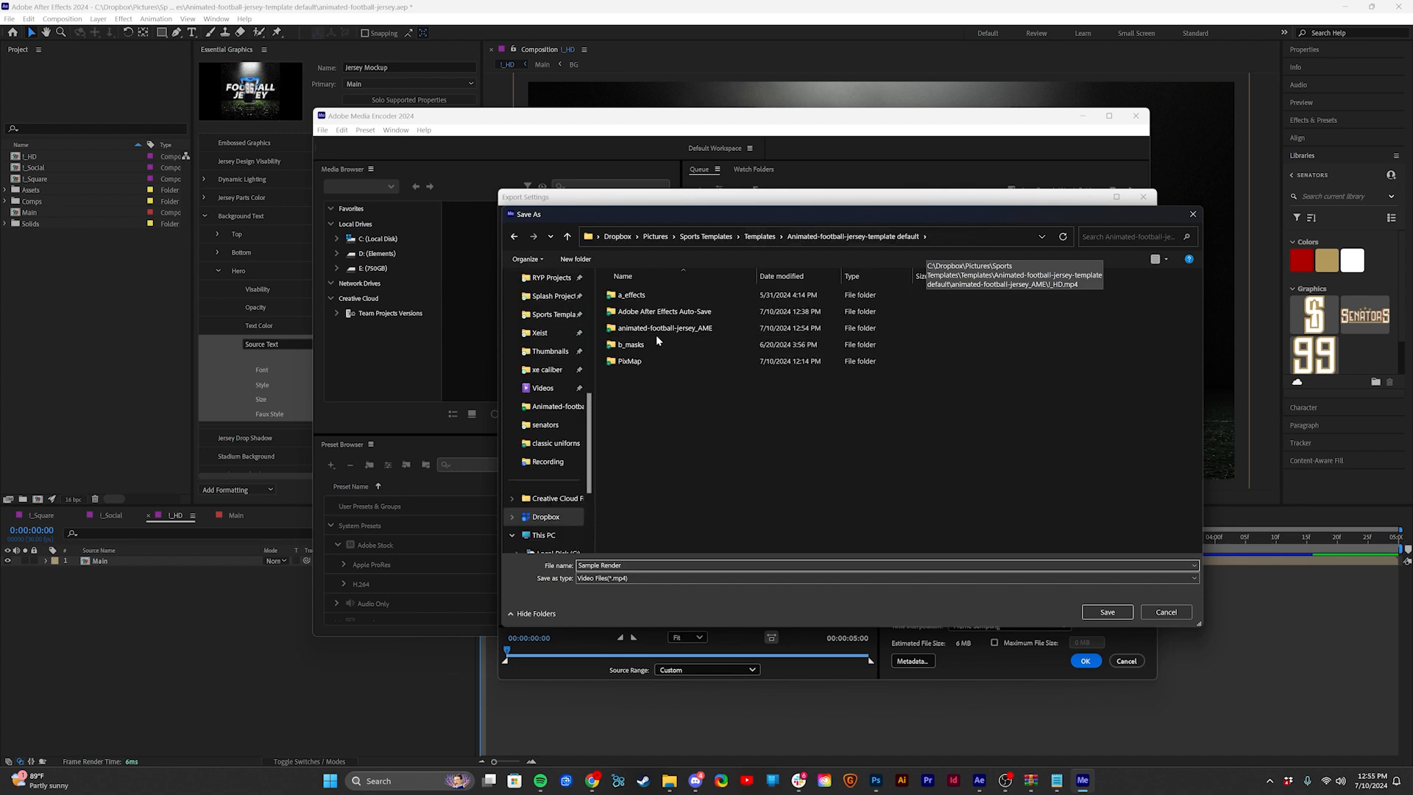
left_click(1106, 612)
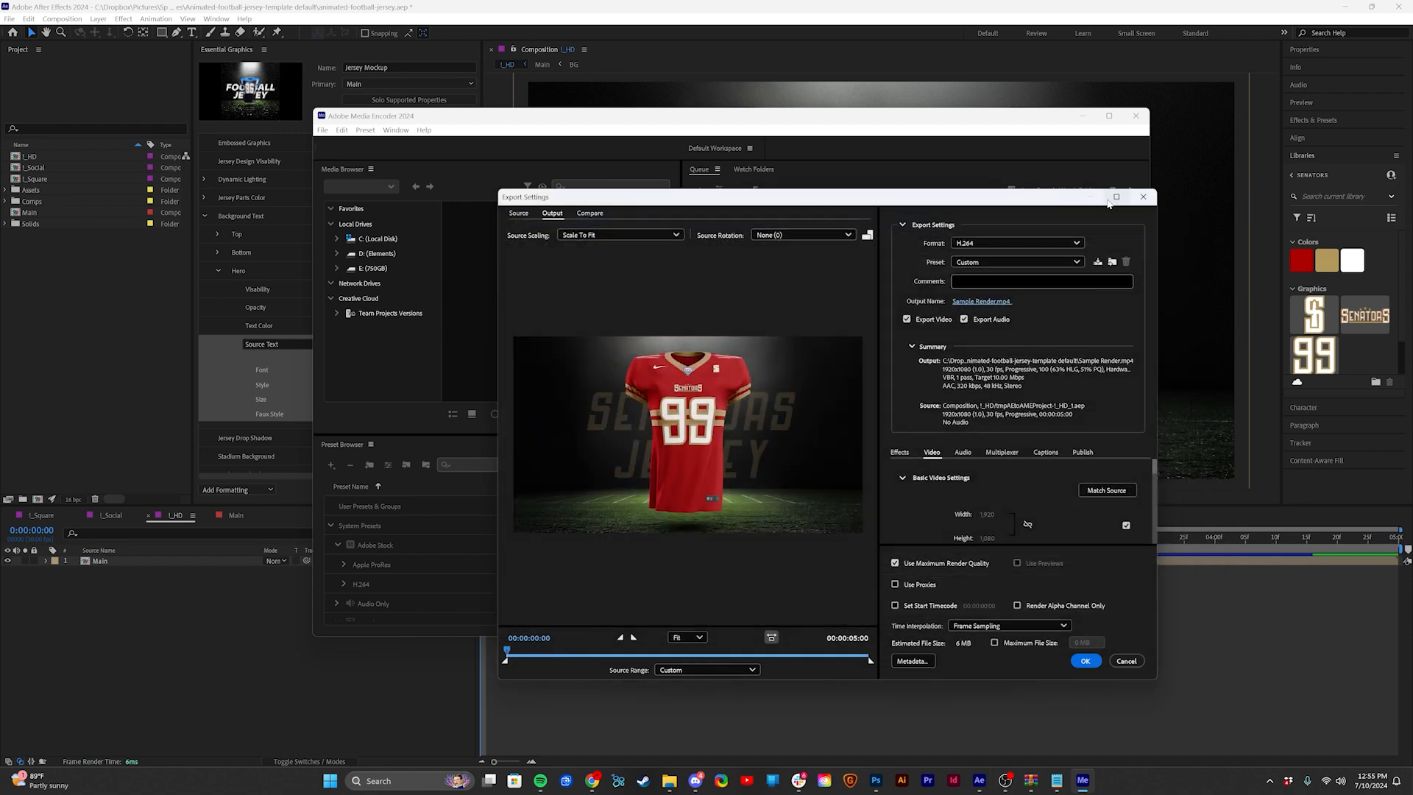
left_click(1085, 660)
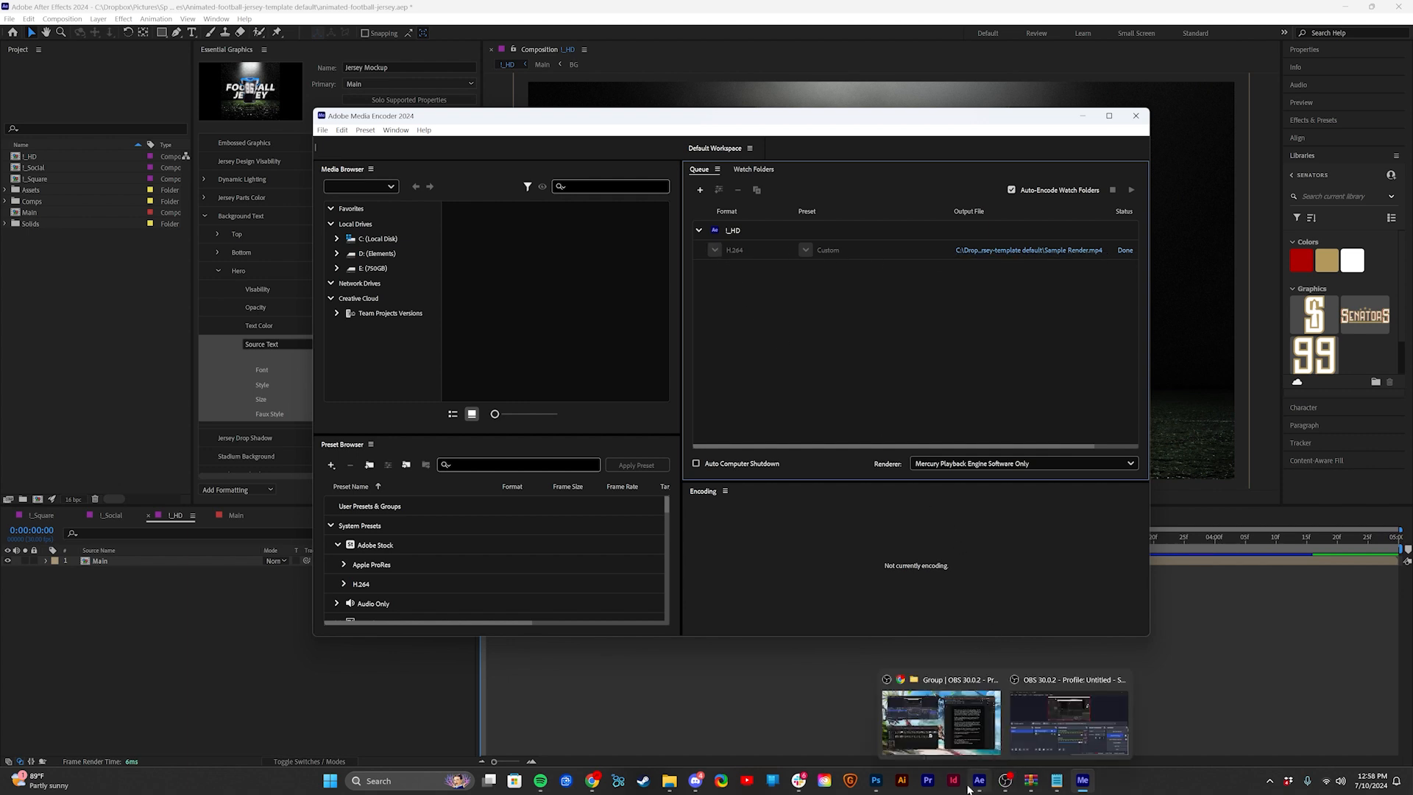
Step: Switch to the template folder in File Explorer and play the Sample Render video full screen in Media Player
mouse_move(659, 778)
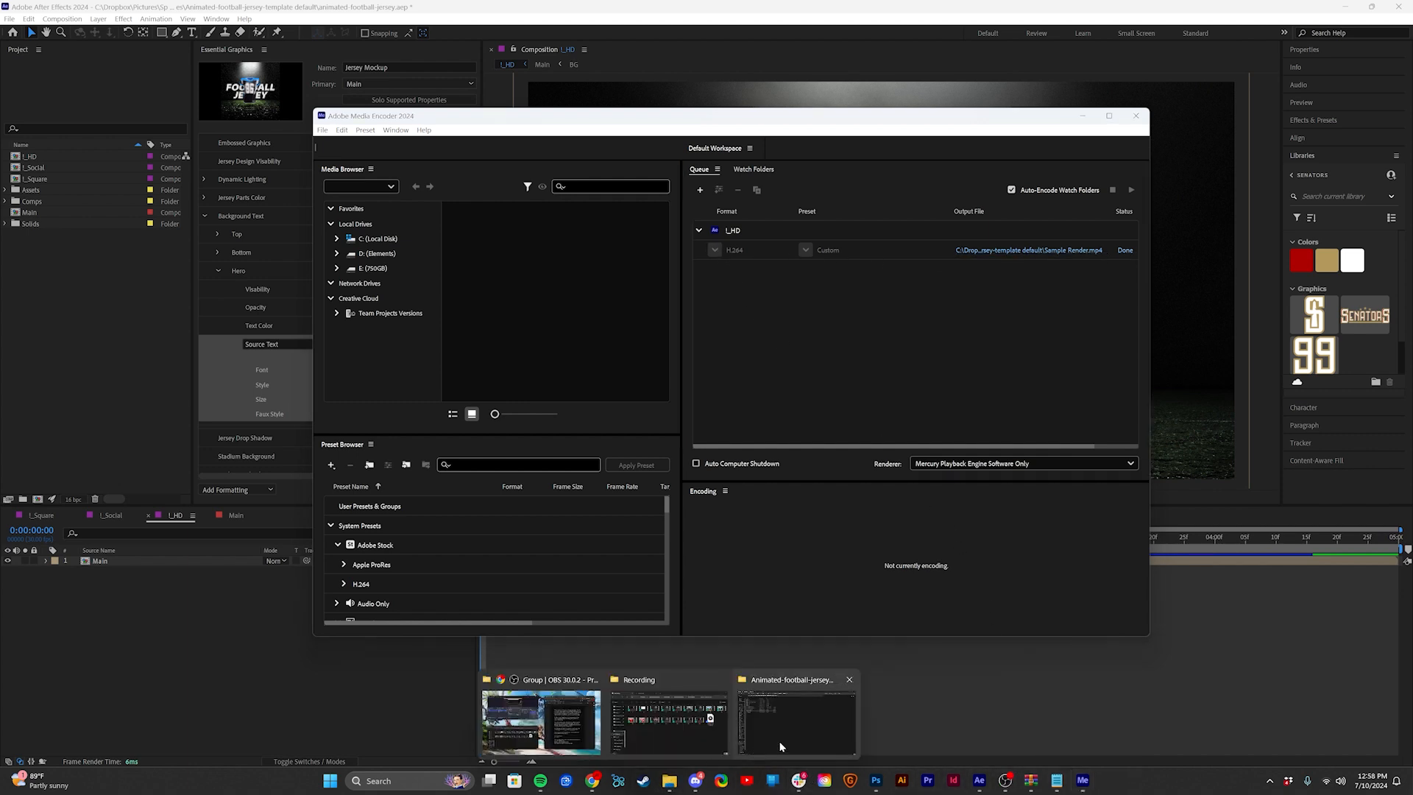
left_click(758, 747)
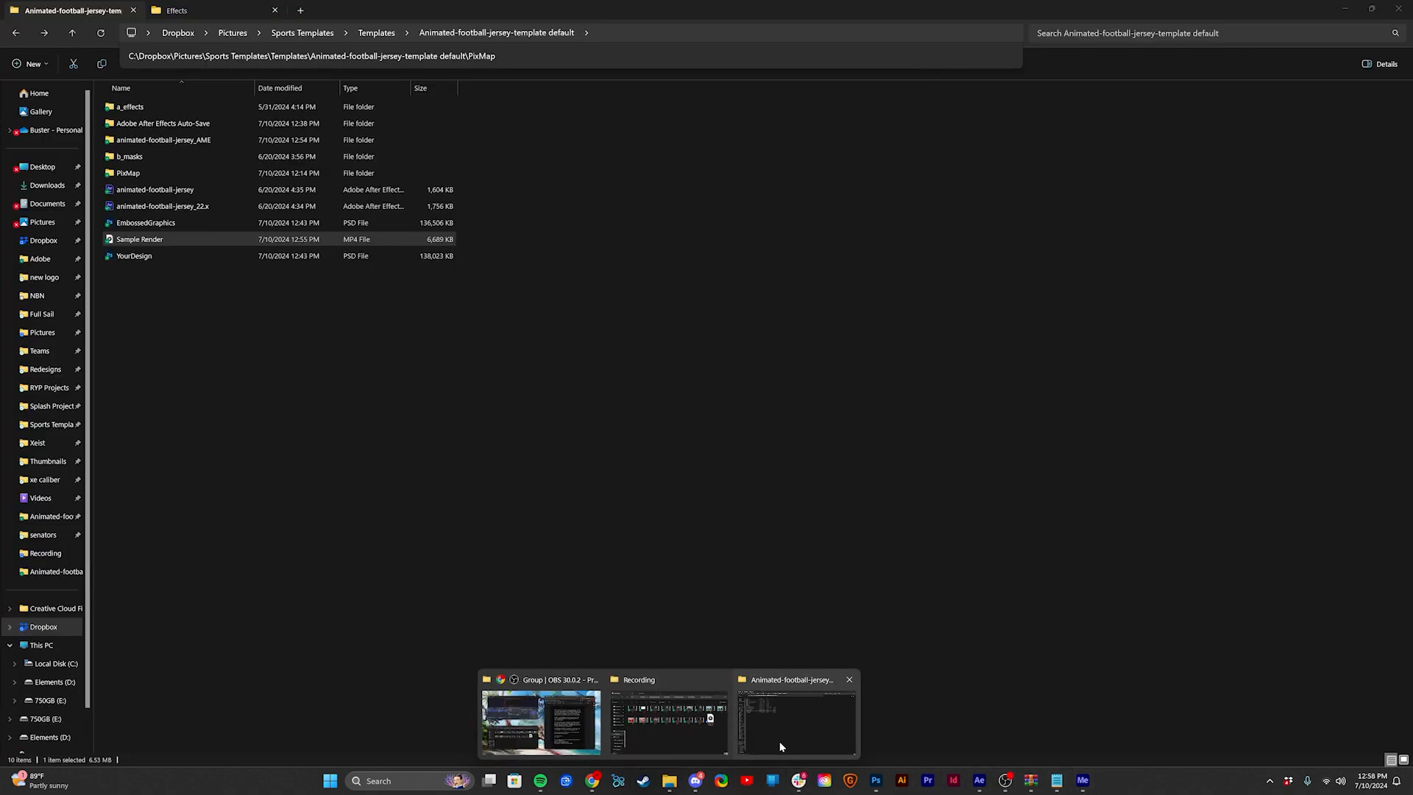
double_click(122, 245)
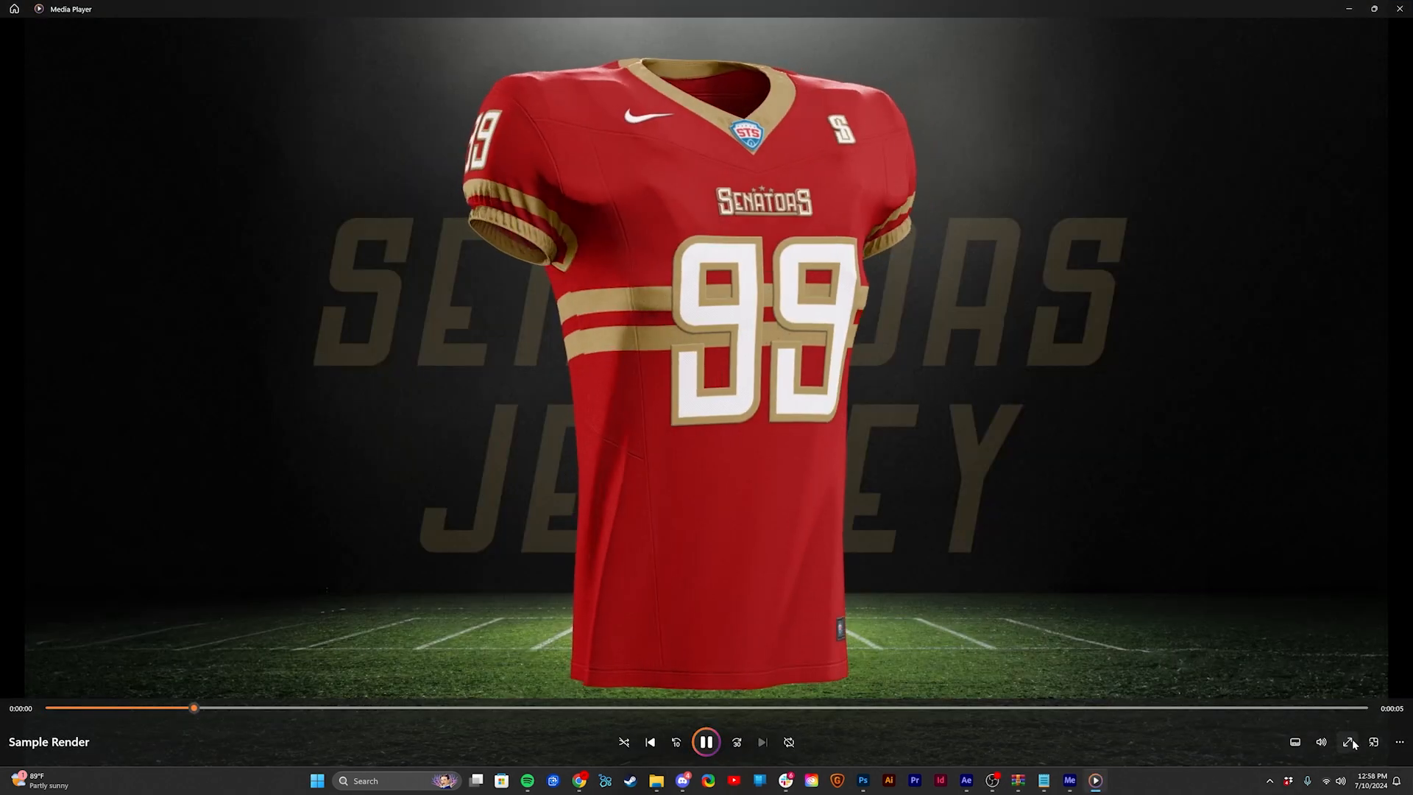
left_click(1349, 743)
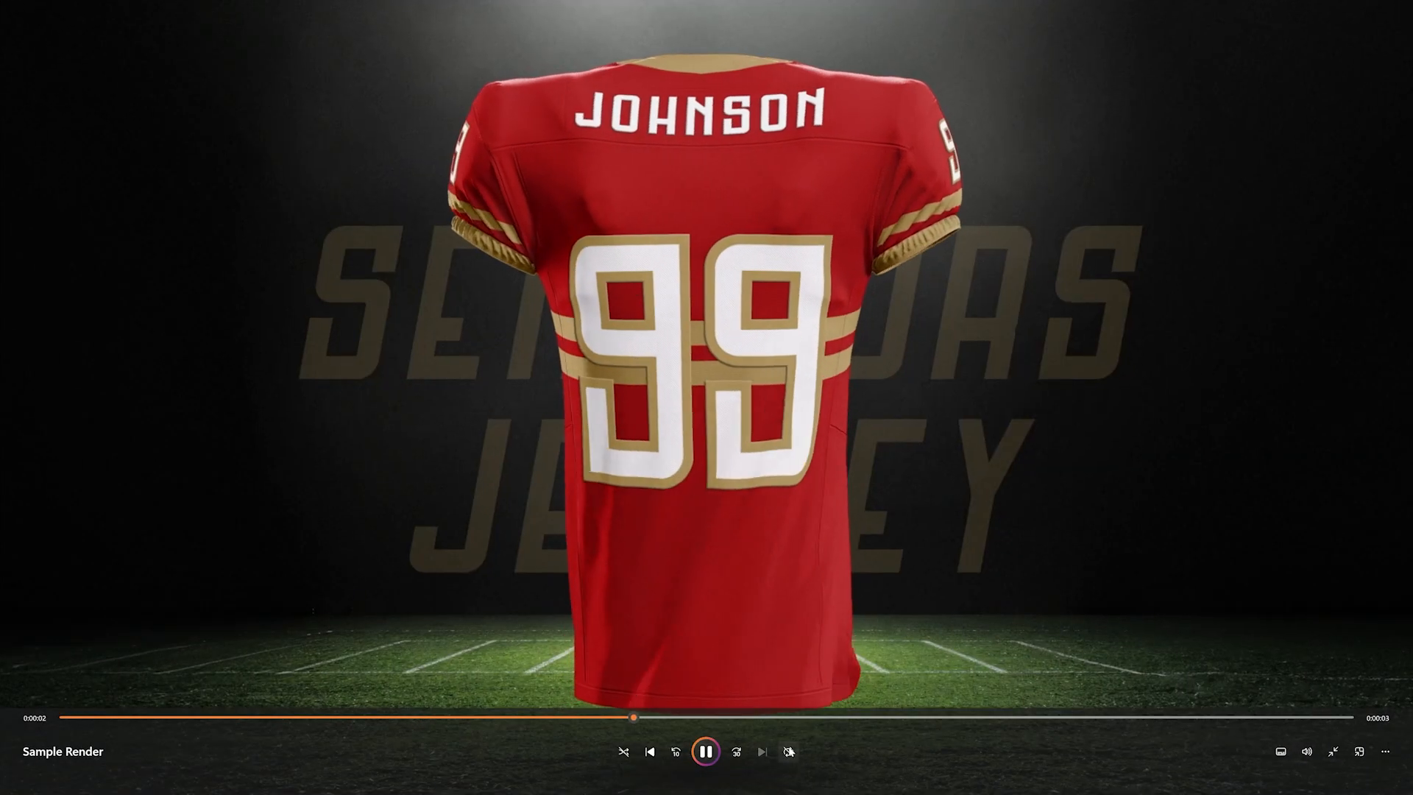